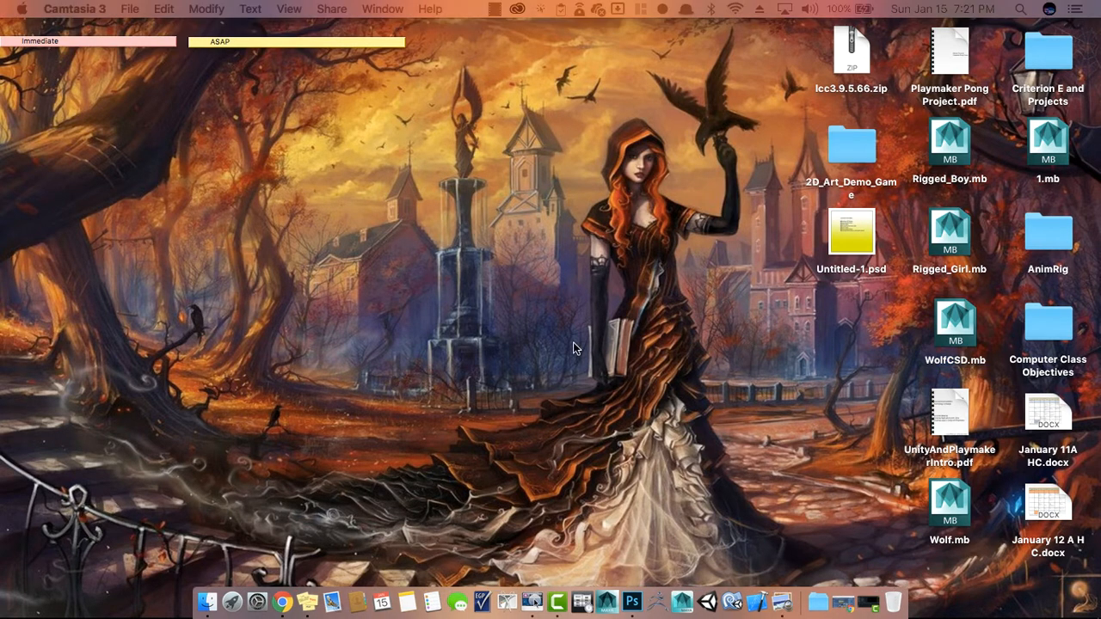
- Open the 2D_Art_Demo_Game folder from the desktop and show its contents as icons in an enlarged window
left_click(854, 155)
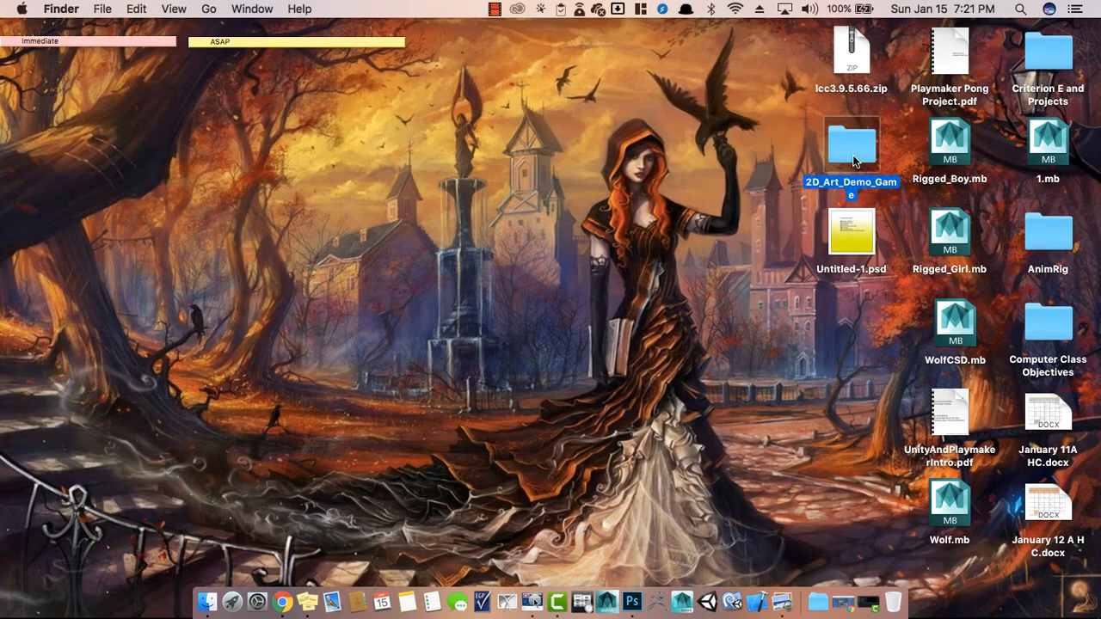
key("super+o")
left_click_drag(521, 80, 412, 108)
left_click_drag(553, 106, 485, 105)
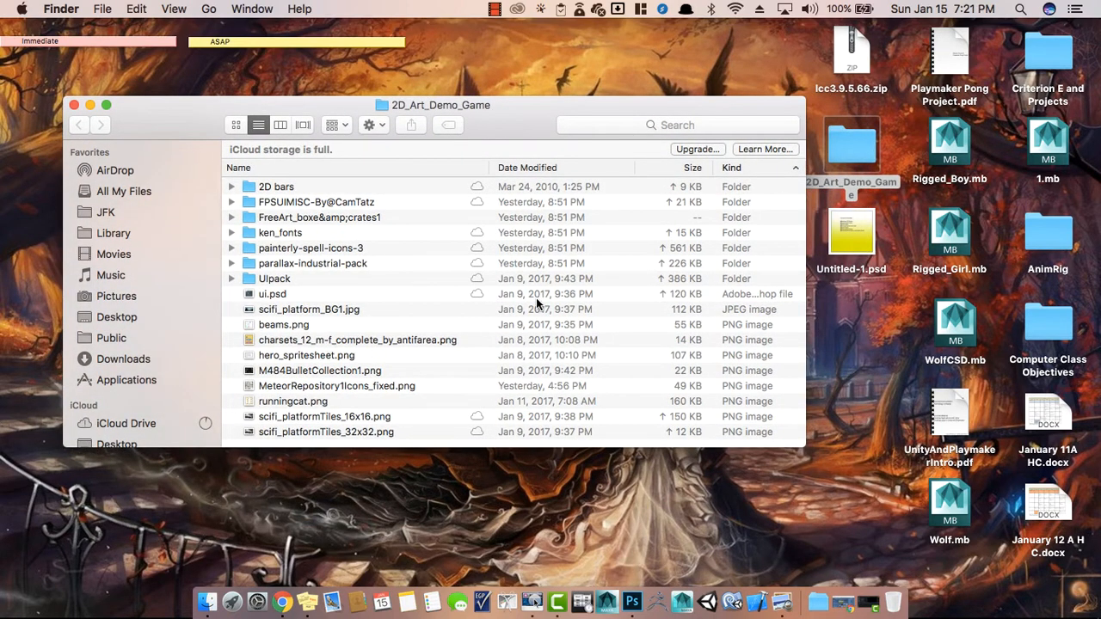
left_click(280, 125)
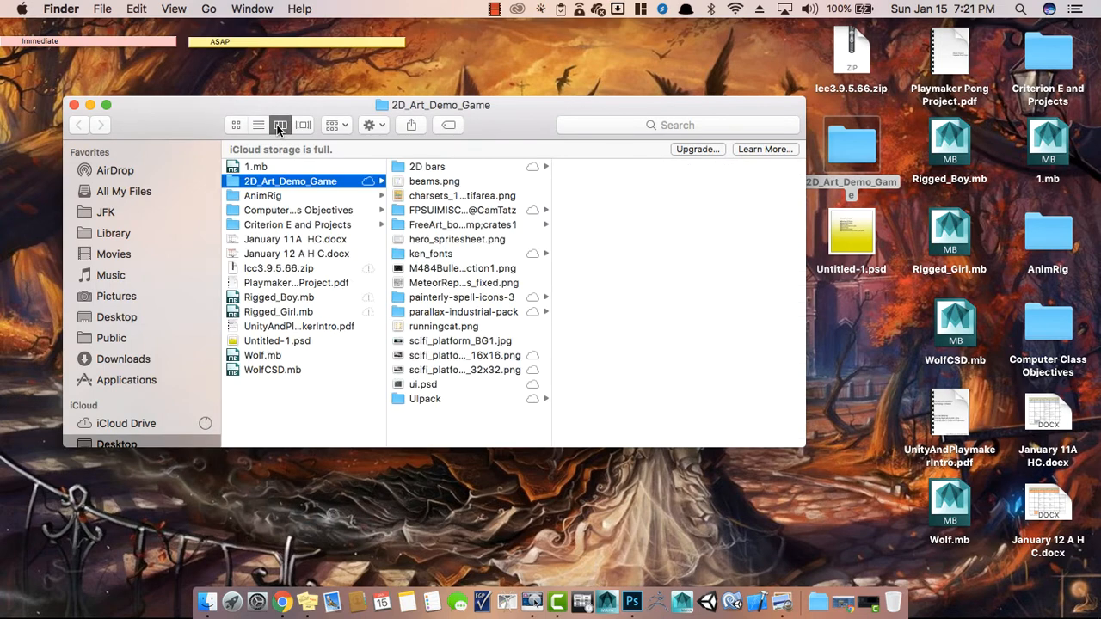
left_click(234, 125)
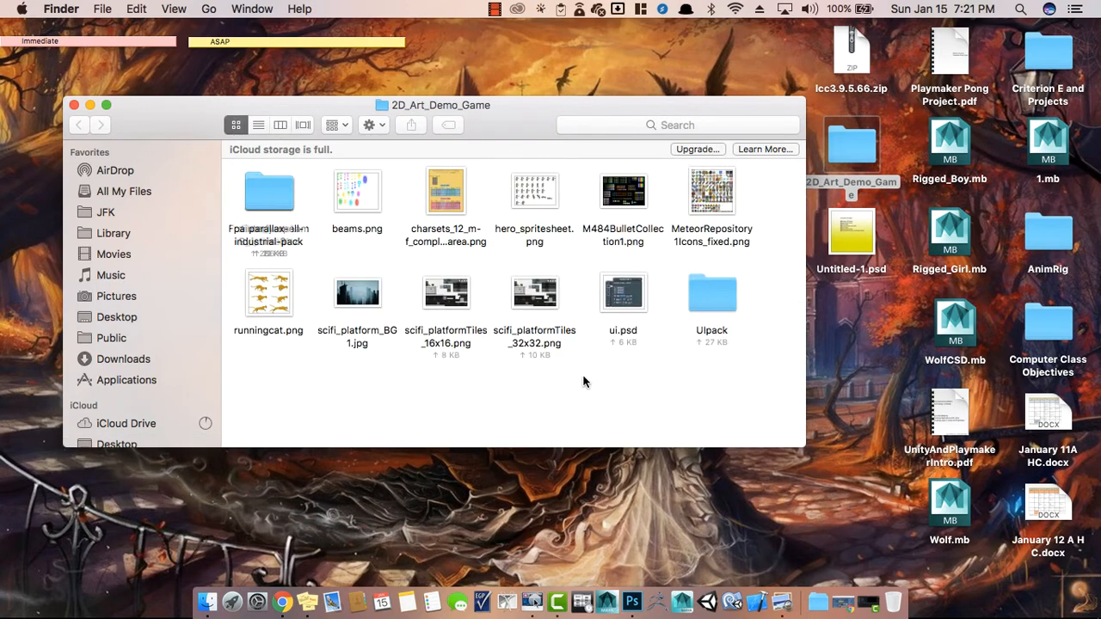
left_click_drag(805, 447, 847, 513)
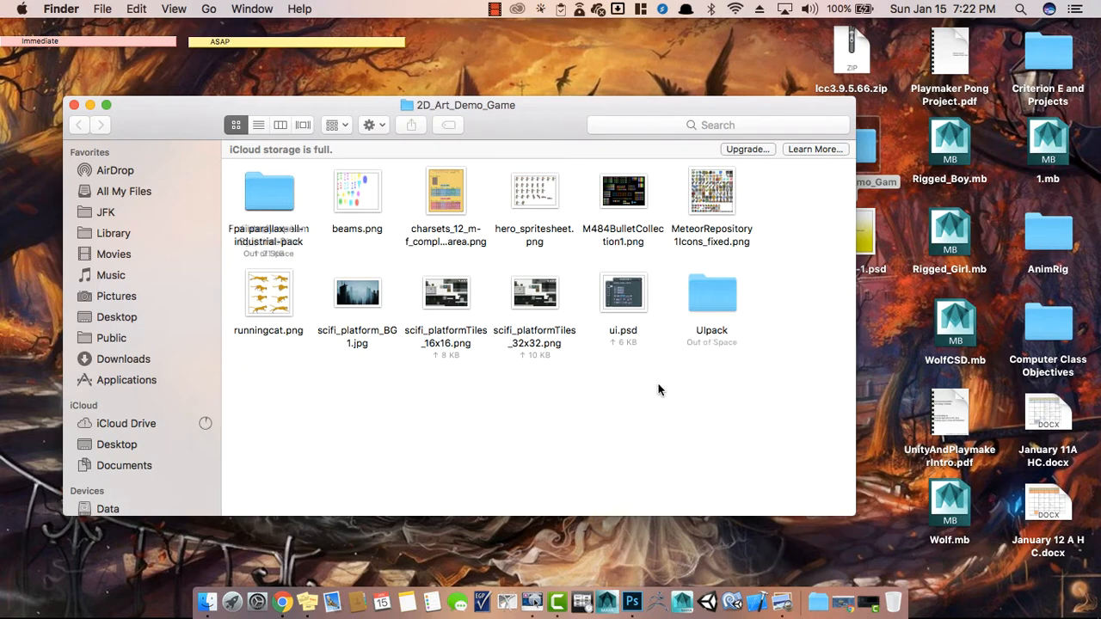
- Try to pull apart the overlapping folders parallax-industrial-pack, painterly-spell-icons-3 and ken_fonts and clean up the selection
left_click_drag(269, 206, 368, 405)
mouse_move(248, 234)
left_mouse_down()
mouse_move(502, 405)
mouse_move(492, 430)
left_mouse_up()
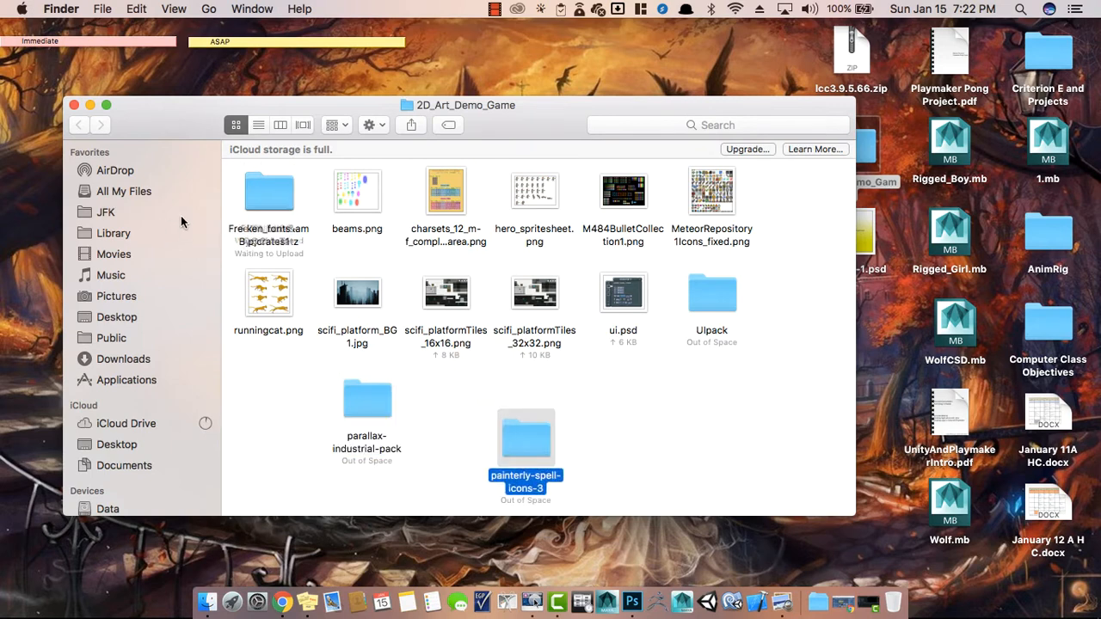
left_click_drag(284, 193, 391, 279)
right_click(597, 380)
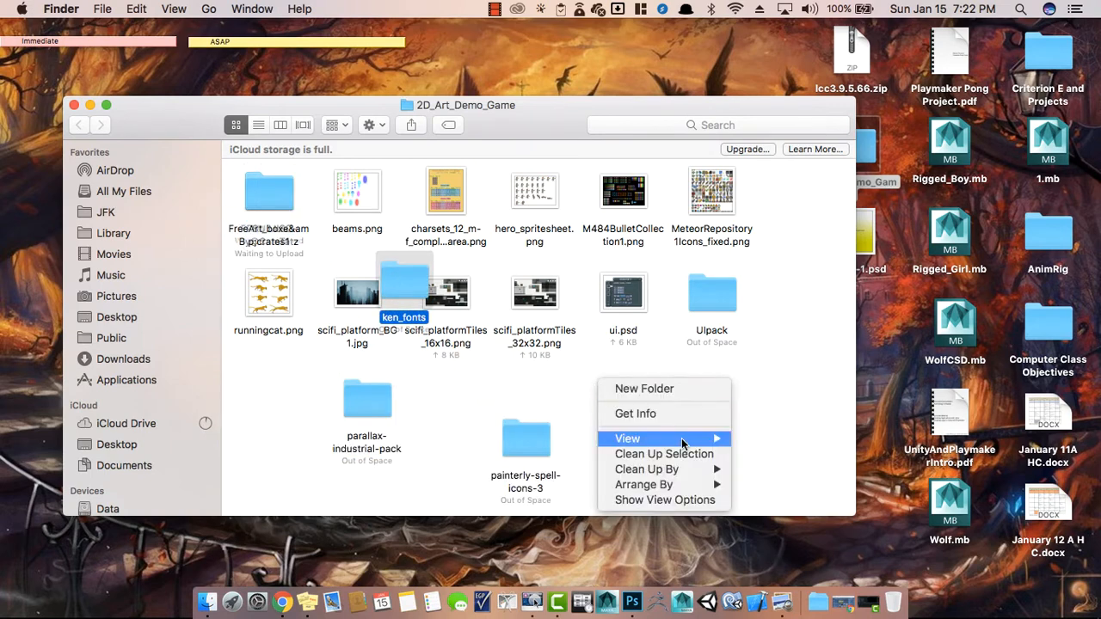
left_click(682, 454)
- Clean up all the icons in the 2D_Art_Demo_Game folder into a grid ordered by kind
right_click(638, 413)
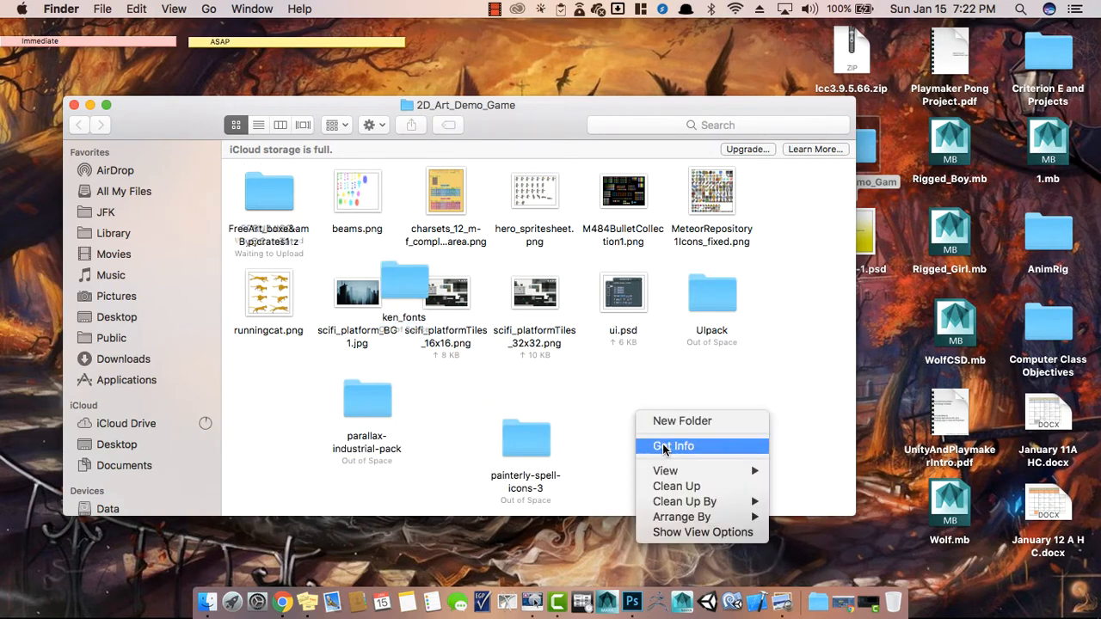
mouse_move(694, 504)
left_click(800, 510)
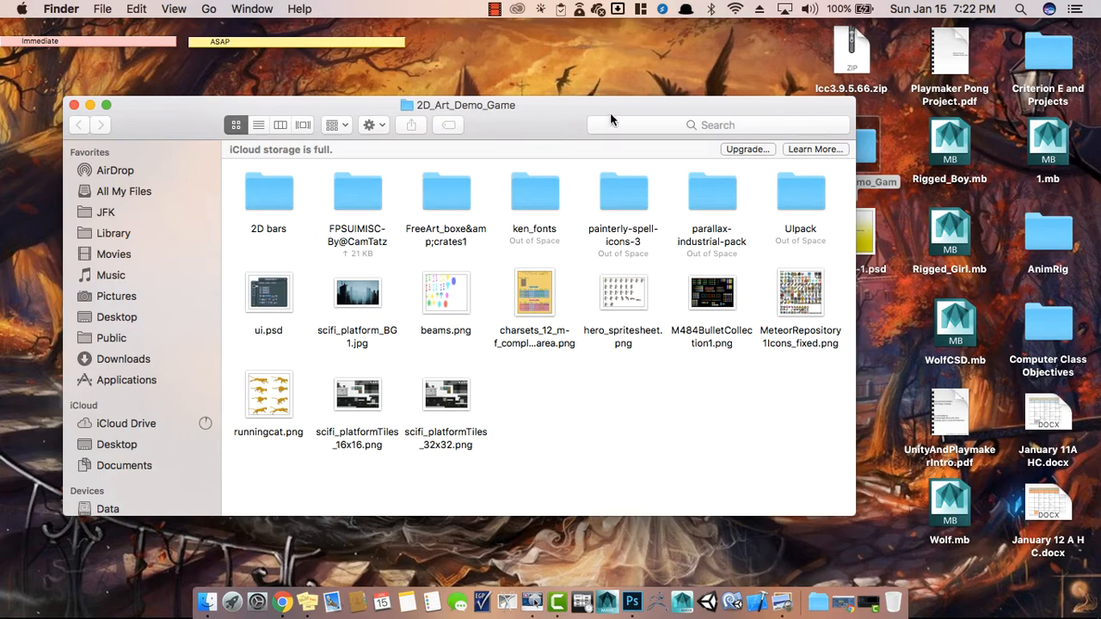
- Move hero_spritesheet.png out of the 2D_Art_Demo_Game folder onto the desktop
left_click_drag(609, 113, 375, 100)
left_click(392, 288)
left_click_drag(391, 288, 815, 370)
left_click_drag(443, 94, 632, 94)
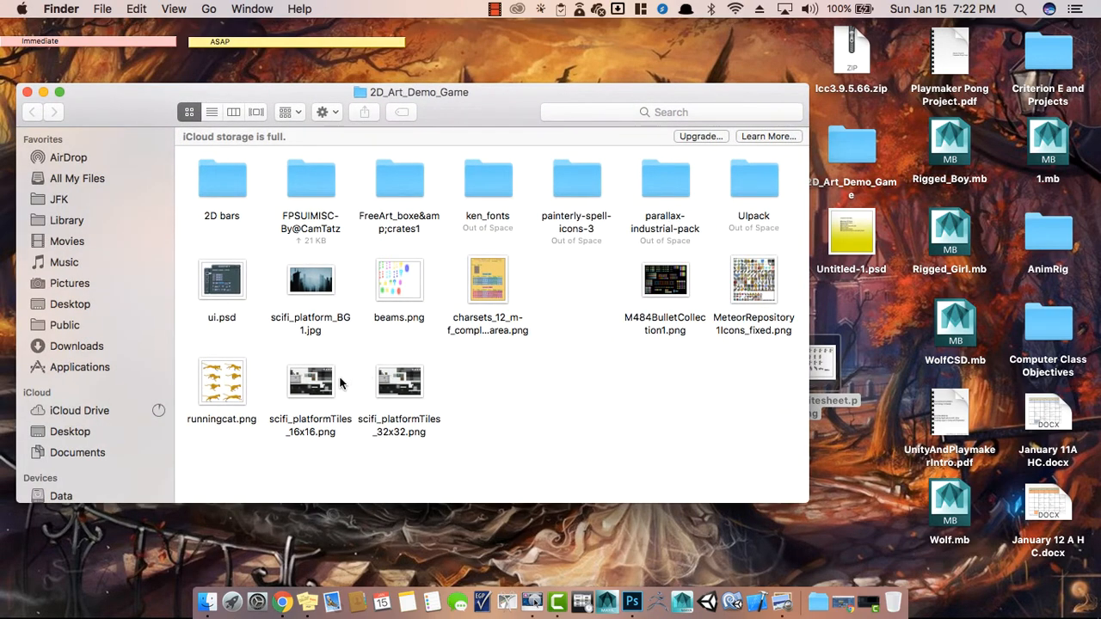
- View scifi_platformTiles_16x16.png in Preview and close it again
double_click(305, 383)
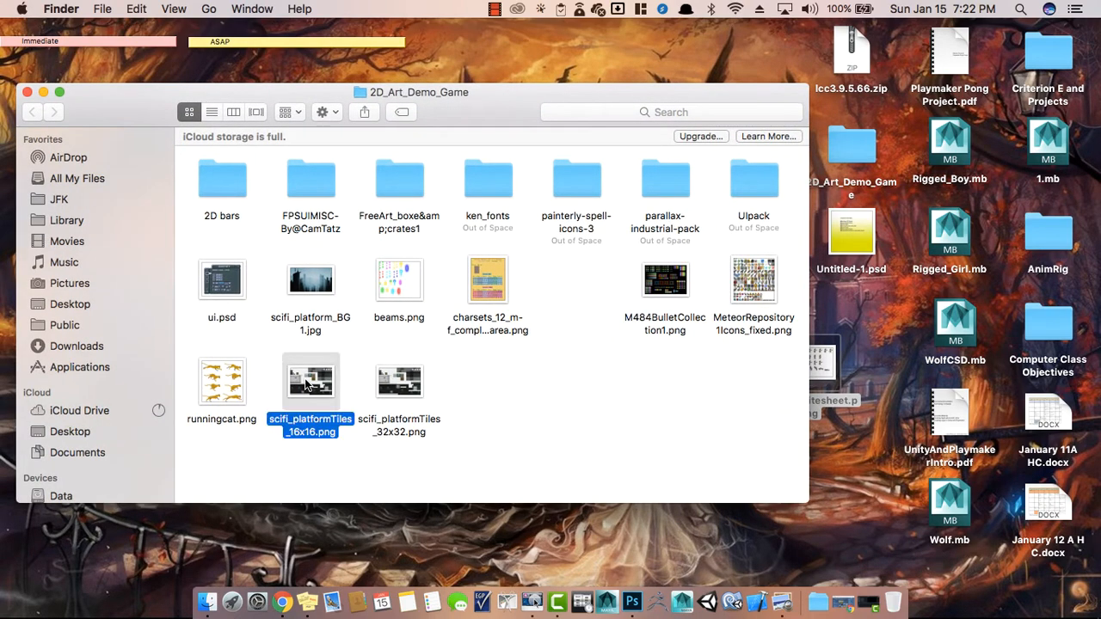
left_click_drag(10, 36, 72, 52)
left_click(77, 45)
- Move scifi_platformTiles_16x16.png and scifi_platform_BG1.jpg onto the desktop, keeping the folder window clear of them
left_click_drag(301, 391, 842, 467)
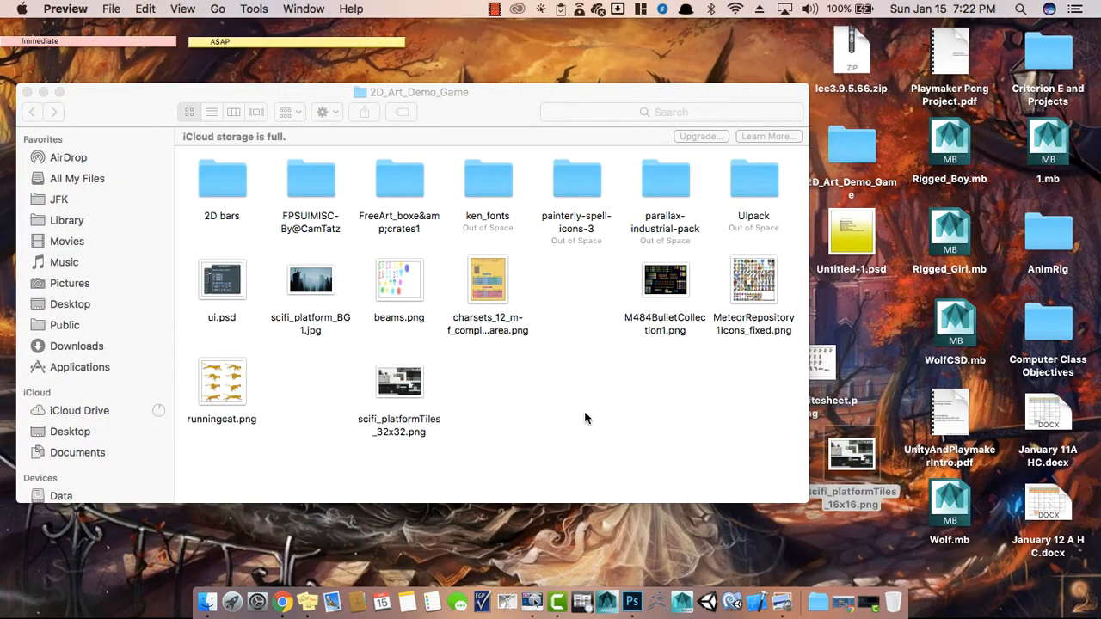
left_click(499, 381)
left_click_drag(313, 288, 883, 327)
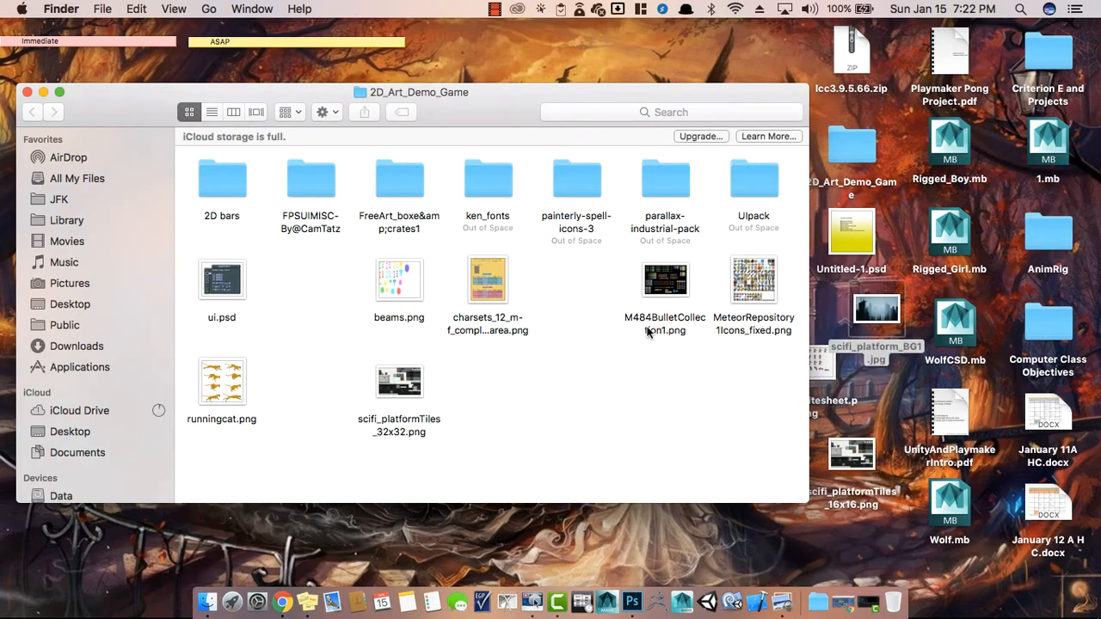
left_click_drag(522, 111, 448, 110)
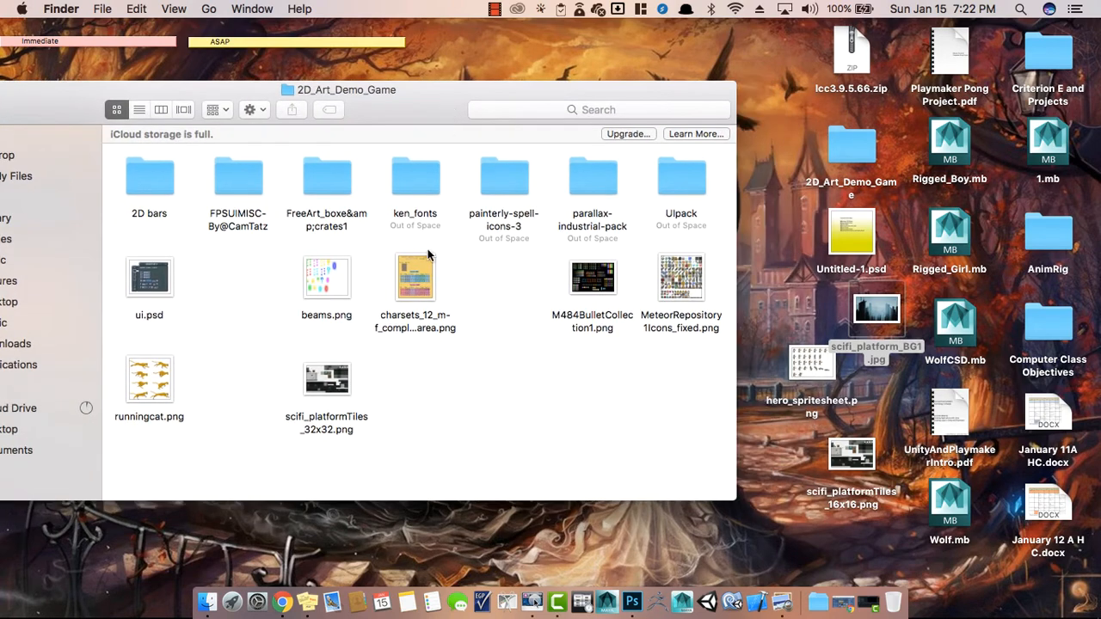
- Move obj_crate004.png and obj_crate001.png from the FreeArt boxes and crates folder onto the desktop, and return to the parent folder
left_click(315, 179)
double_click(315, 177)
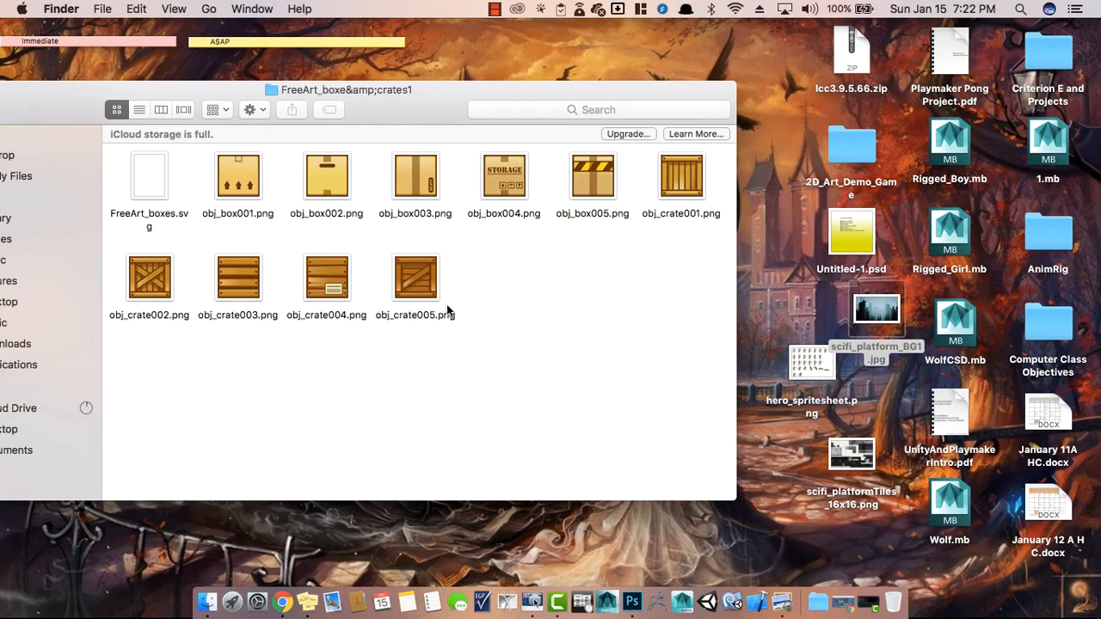
left_click_drag(598, 89, 399, 93)
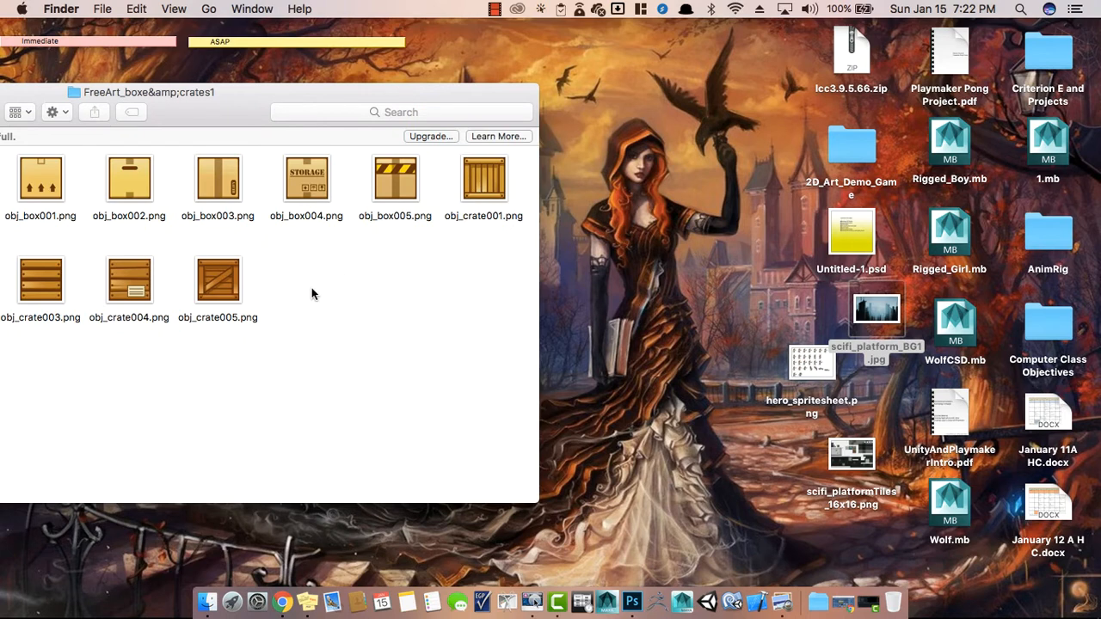
left_click_drag(129, 280, 682, 203)
left_click_drag(484, 187, 709, 315)
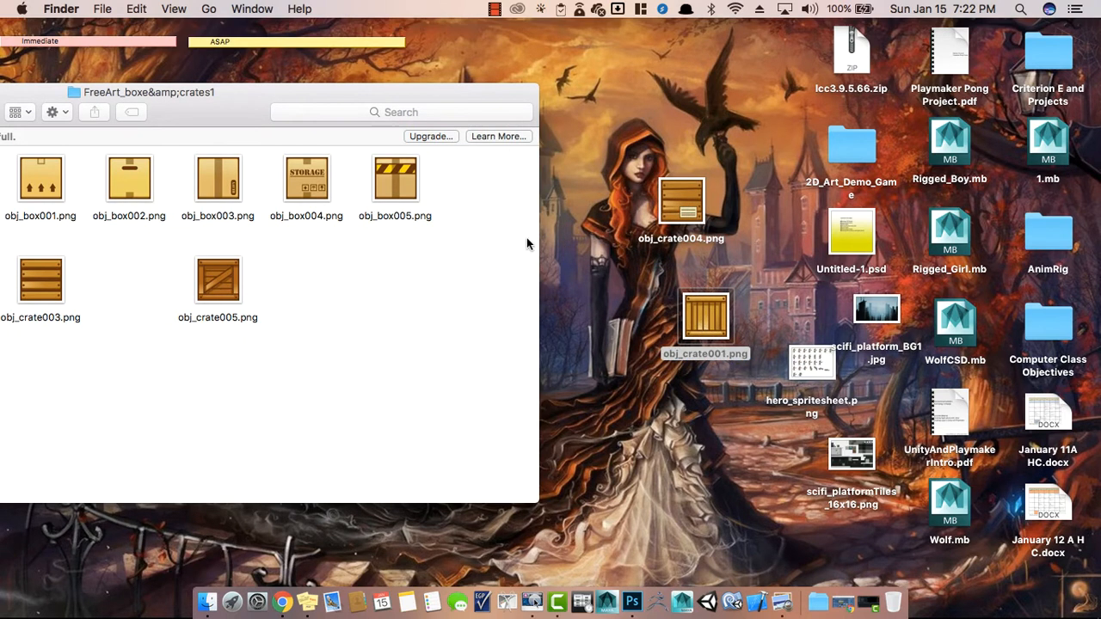
left_click_drag(309, 95, 633, 131)
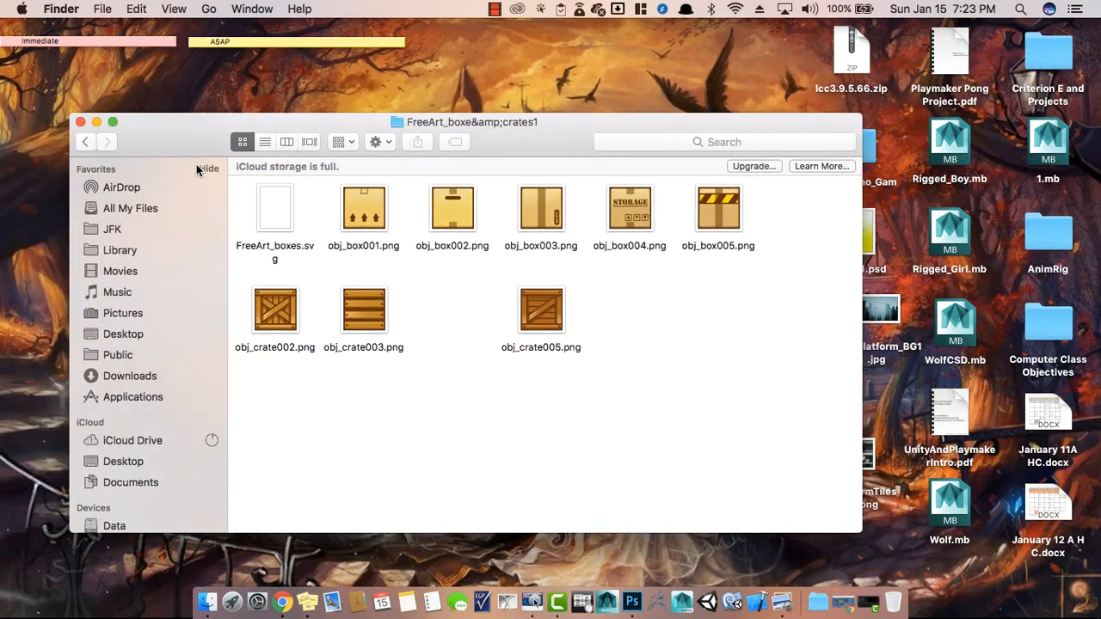
left_click(86, 142)
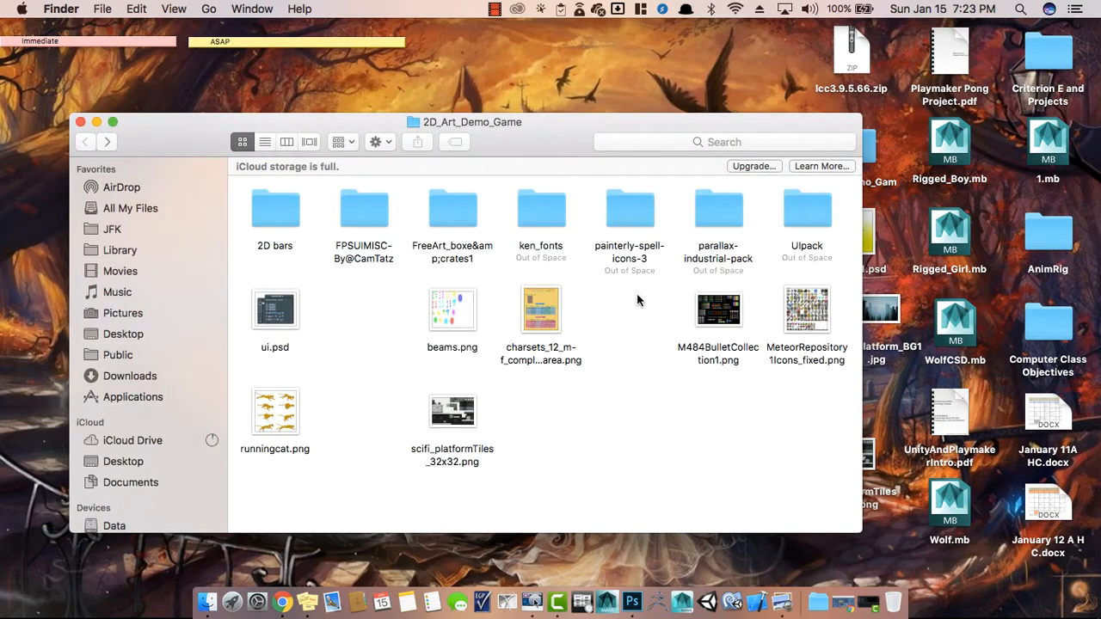
right_click(283, 609)
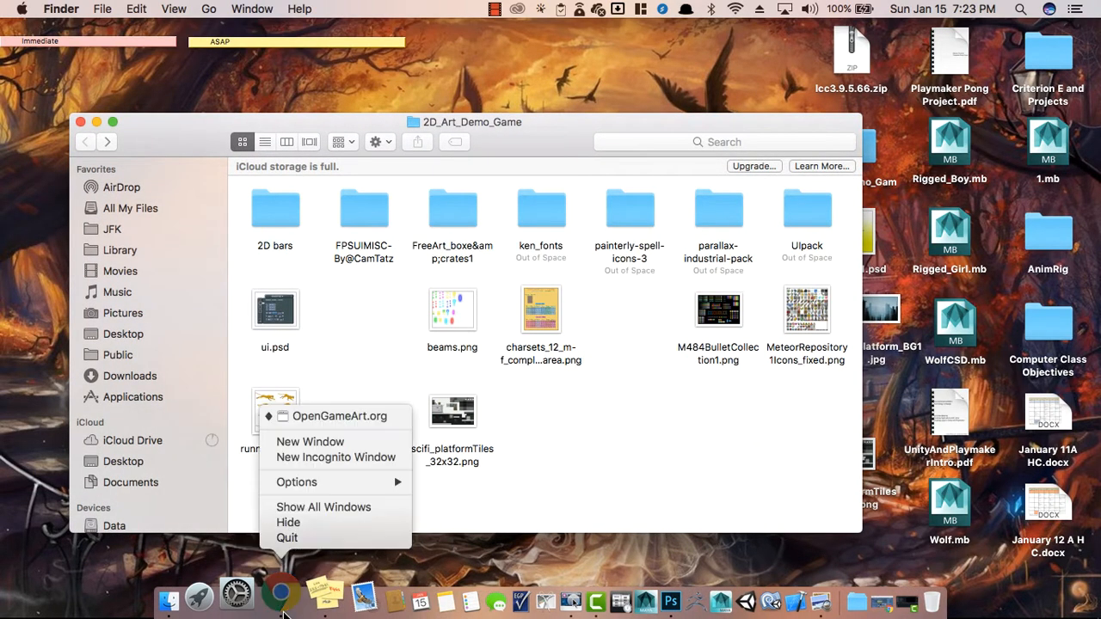
left_click(316, 441)
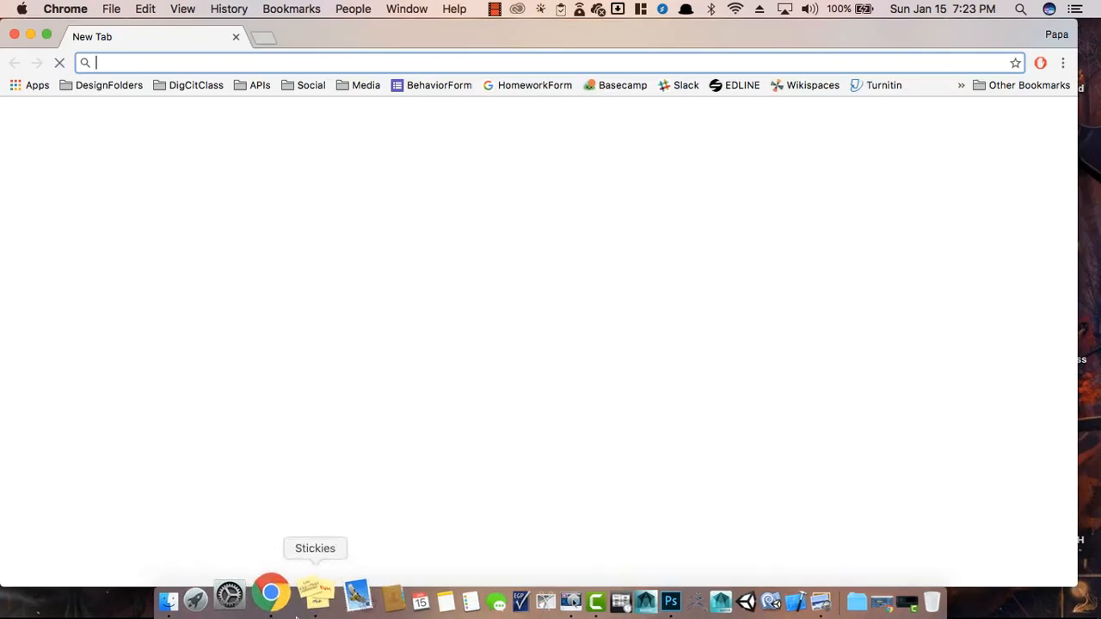
left_click(14, 35)
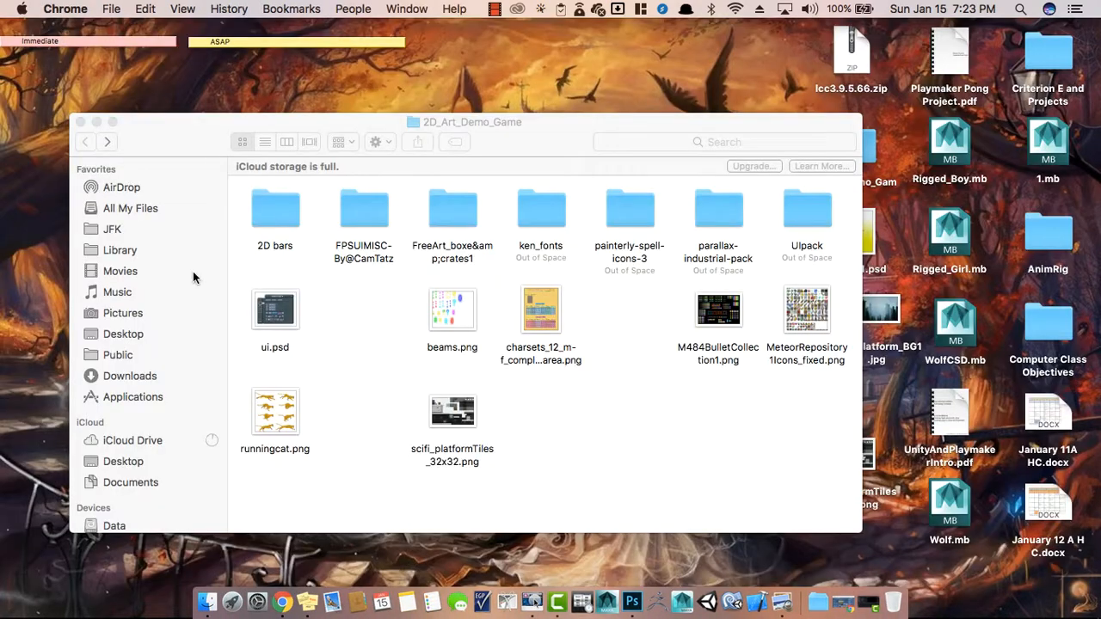
- Switch to the OpenGameArt.org page in Chrome and open the rune stones collection under Popular This Week
left_click(282, 602)
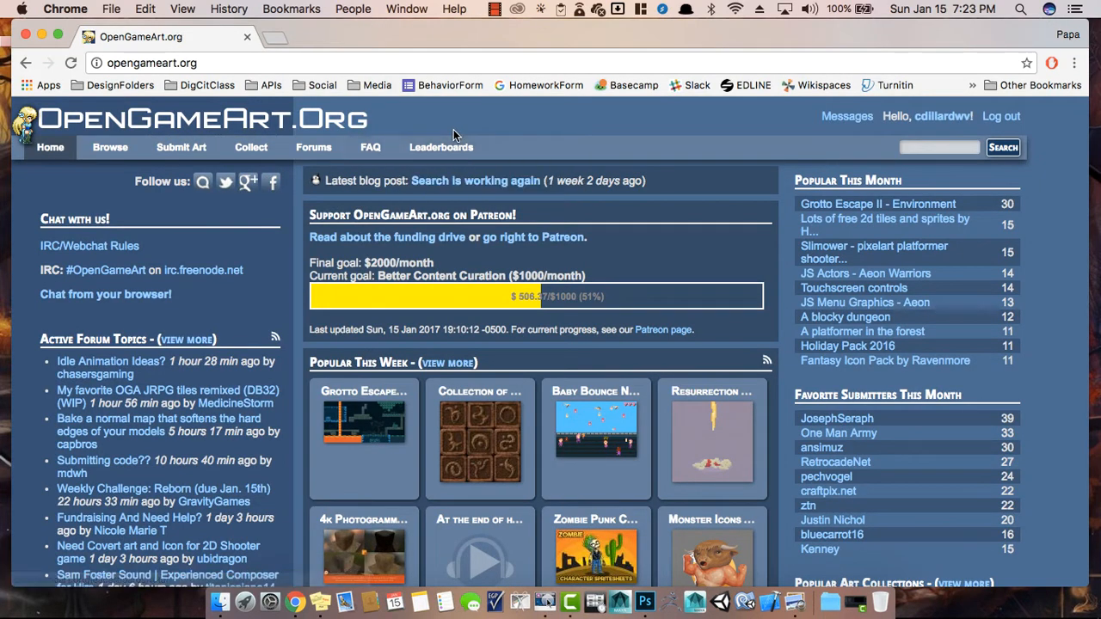
scroll(456, 200, "down", 5)
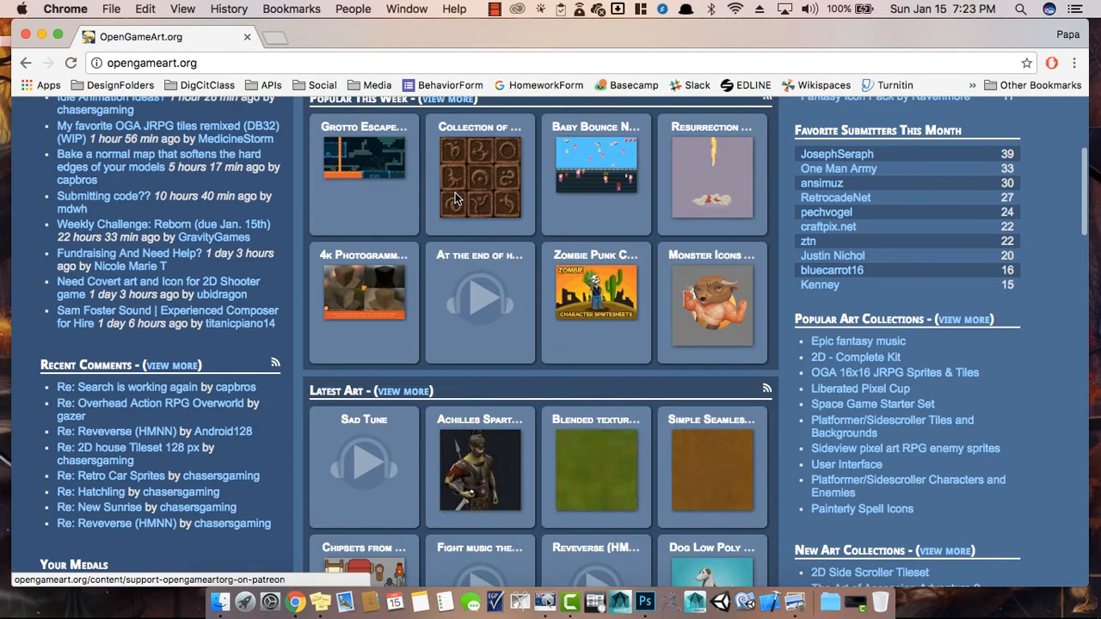
left_click(491, 263)
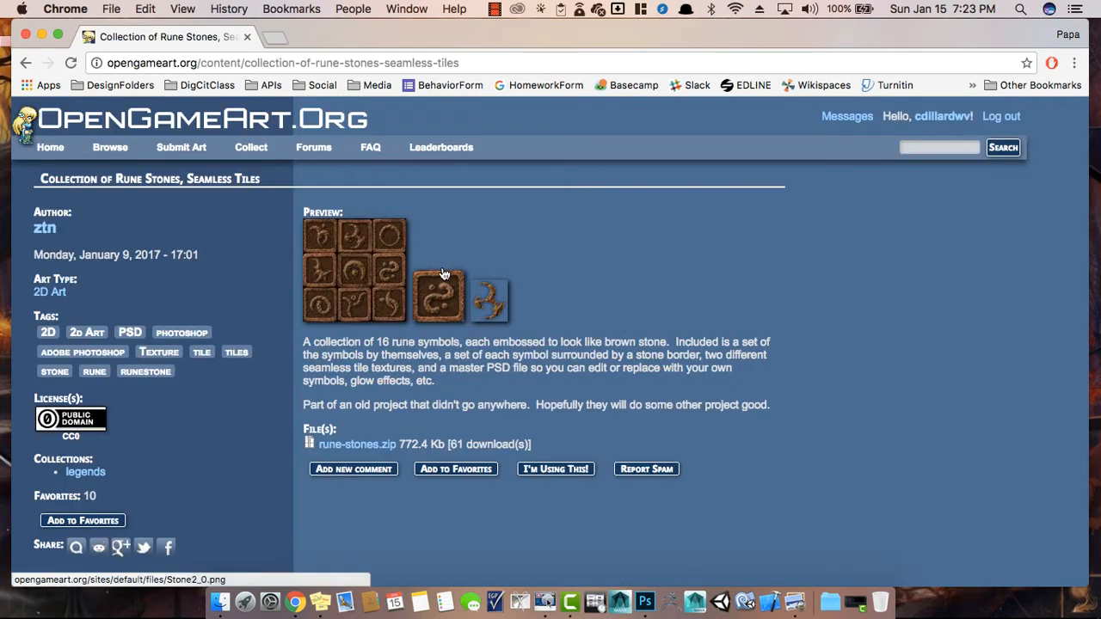
- Download rune-stones.zip to the desktop and return to the site's home page with the download bar dismissed
scroll(655, 327, "down", 4)
left_click(360, 232)
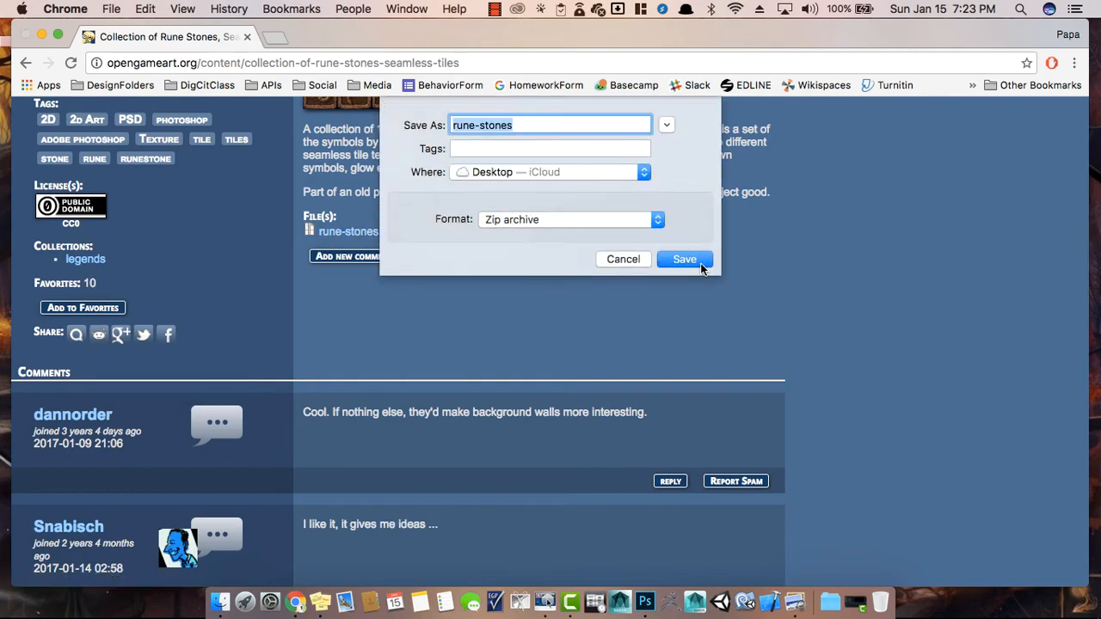
left_click(685, 259)
left_click(25, 61)
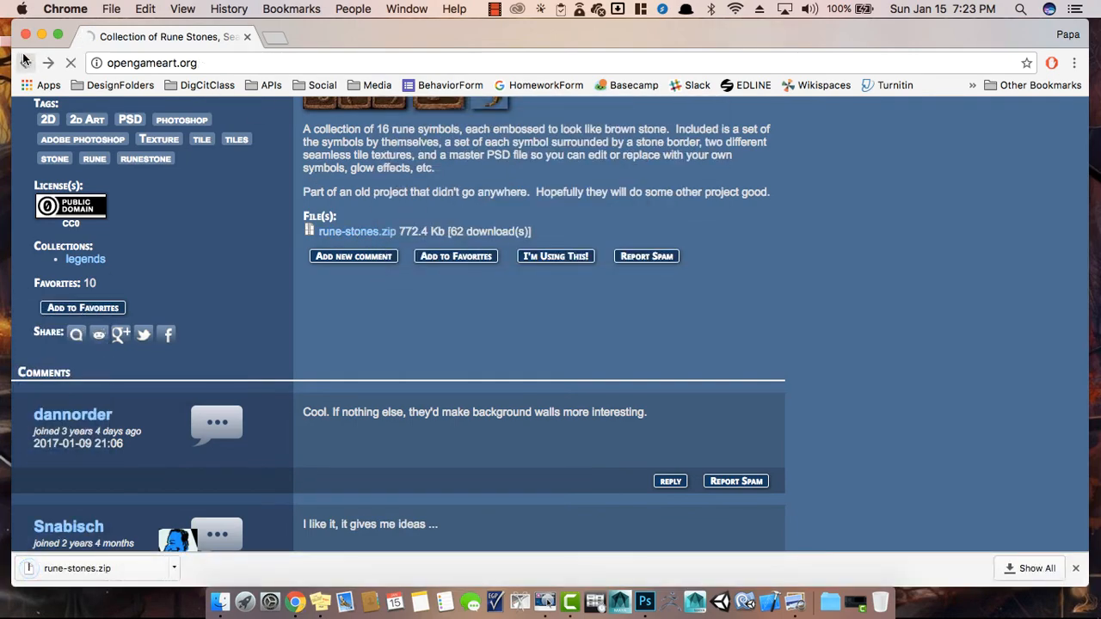
scroll(616, 223, "up", 3)
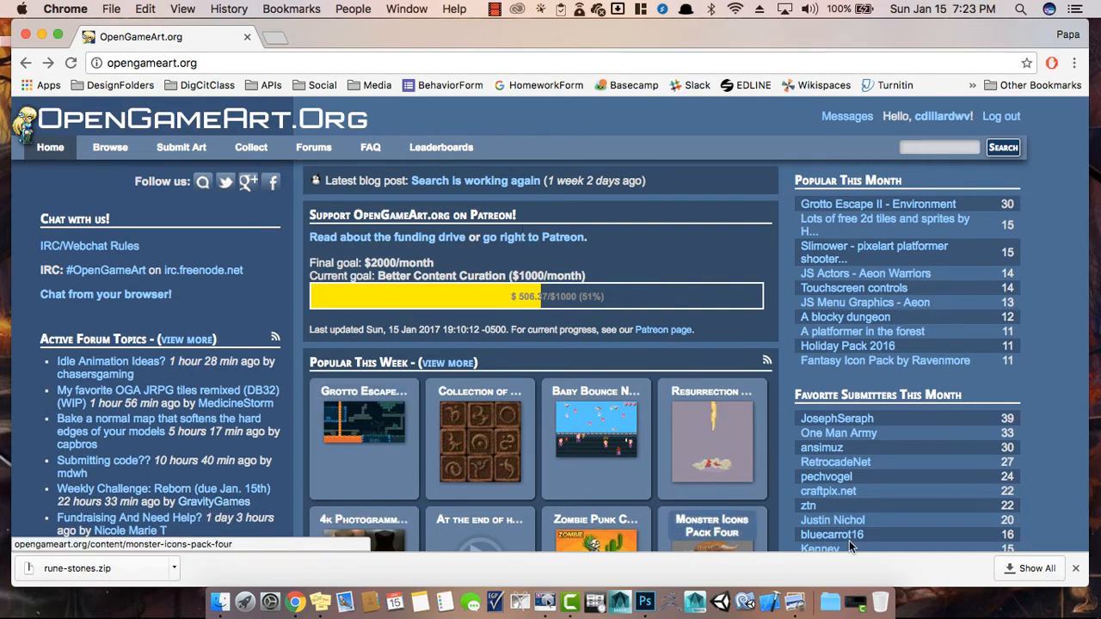
left_click(1076, 570)
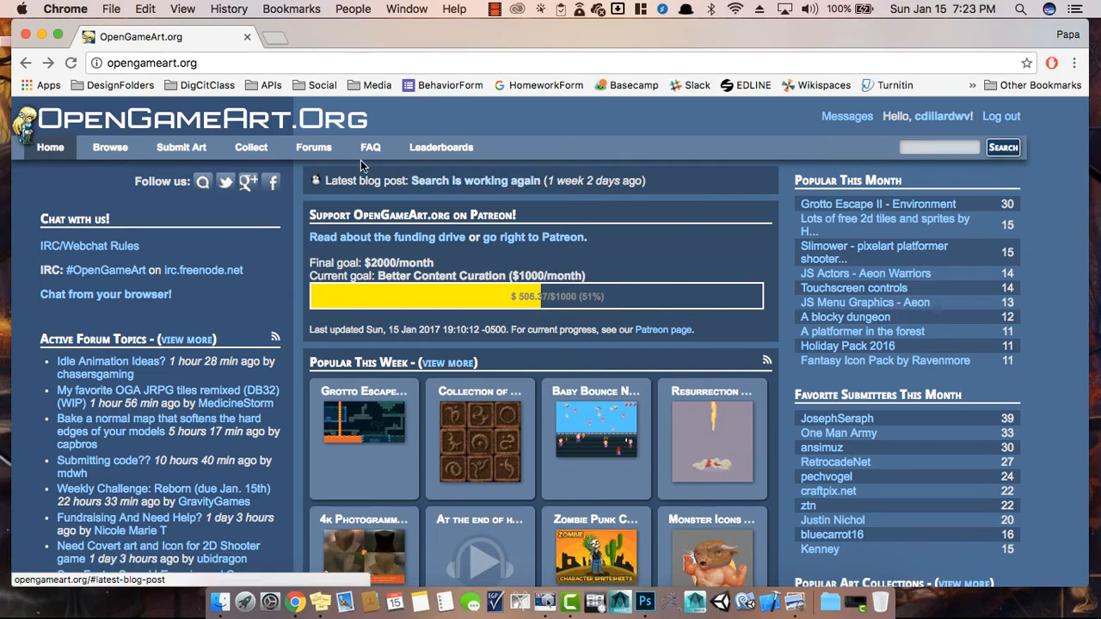
- Minimize the OpenGameArt.org browser window and the 2D_Art_Demo_Game folder window to clear the desktop
mouse_move(343, 38)
left_mouse_down()
mouse_move(268, 36)
mouse_move(341, 39)
left_mouse_up()
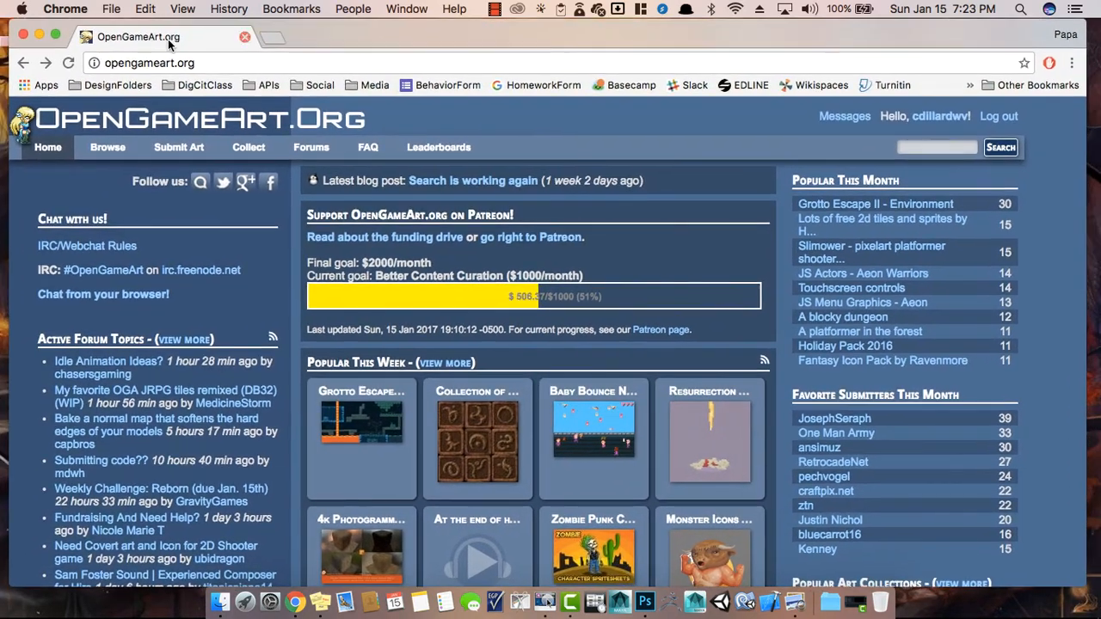
left_click(39, 36)
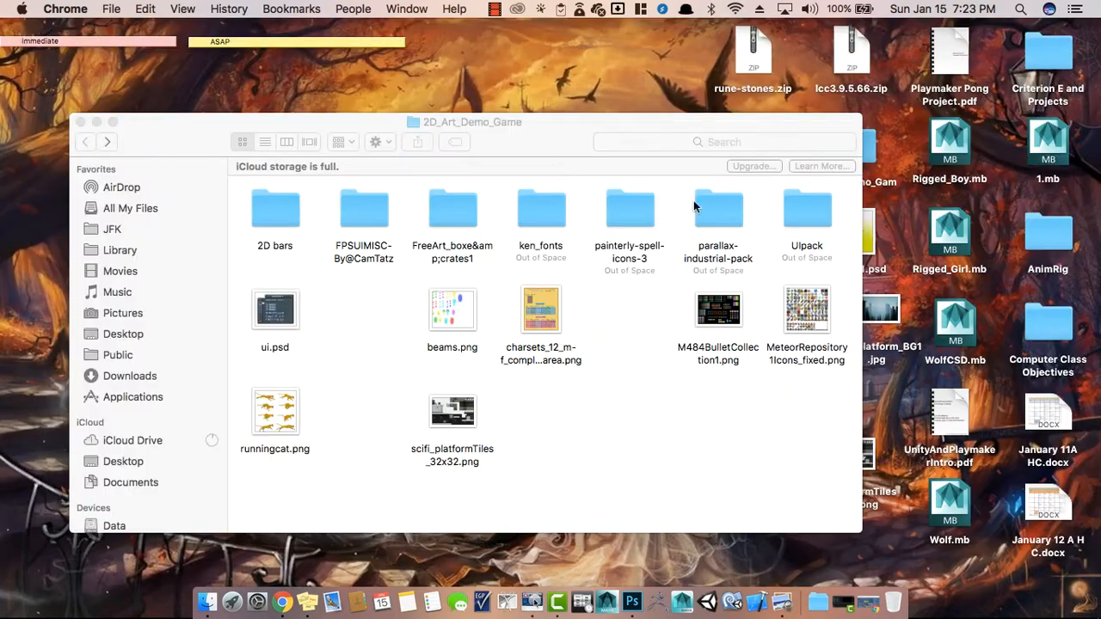
left_click(95, 123)
- Gather the two crate images, the background, the hero sprite sheet and the 16x16 tiles together in the desktop's open area
left_click_drag(668, 192, 572, 152)
left_click_drag(706, 329, 575, 260)
left_click_drag(869, 320, 458, 157)
left_click_drag(844, 417, 487, 254)
left_click_drag(850, 478, 343, 170)
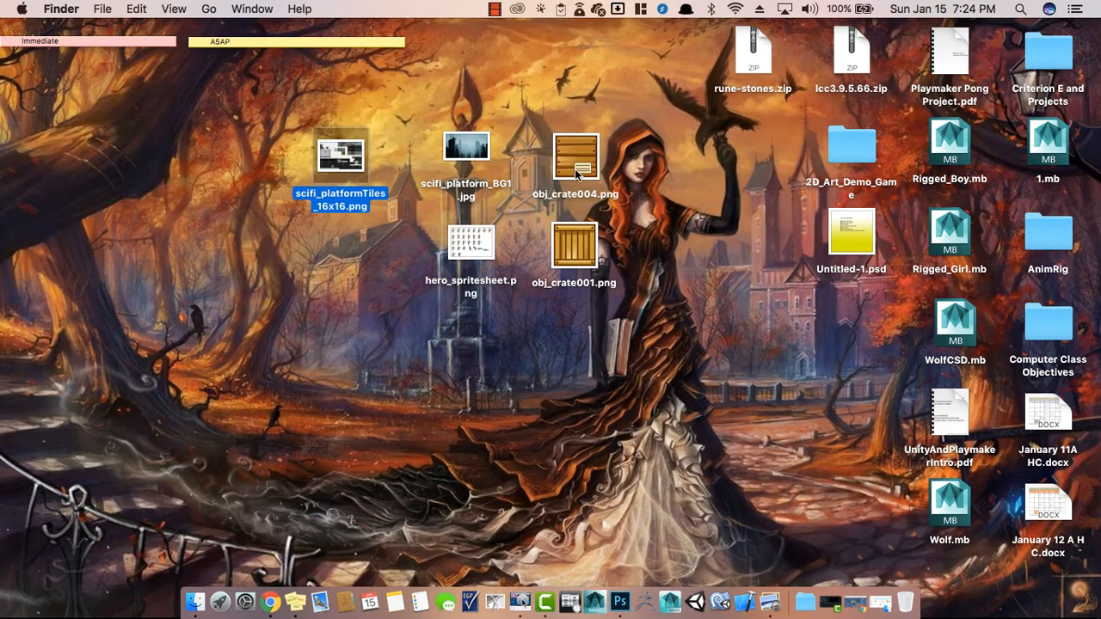
left_click(572, 157)
left_click(468, 157)
left_click(349, 166)
left_click(484, 265)
left_click(570, 266)
- Open hero_spritesheet.png in Preview and place its window near the middle of the desktop to view the sprites
double_click(482, 272)
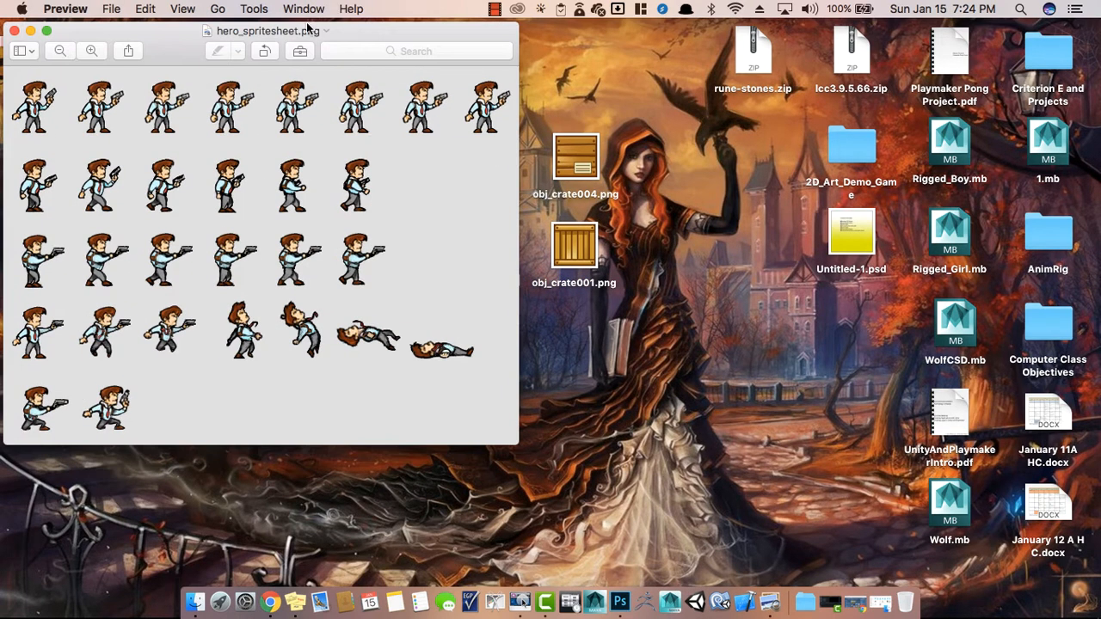
left_click_drag(362, 31, 542, 98)
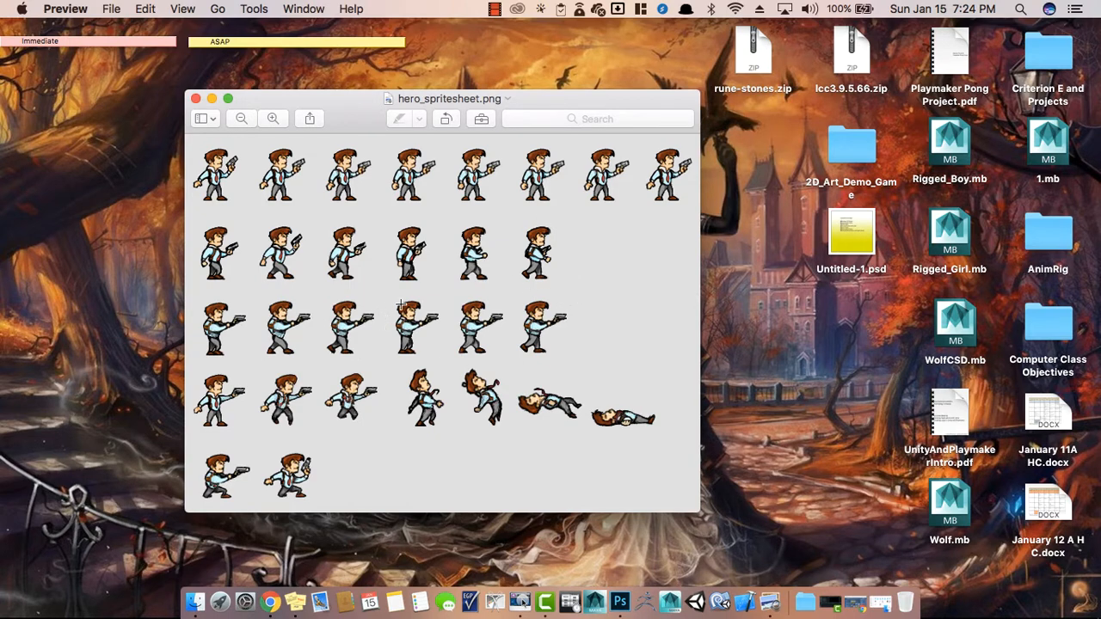
left_click_drag(312, 108, 351, 110)
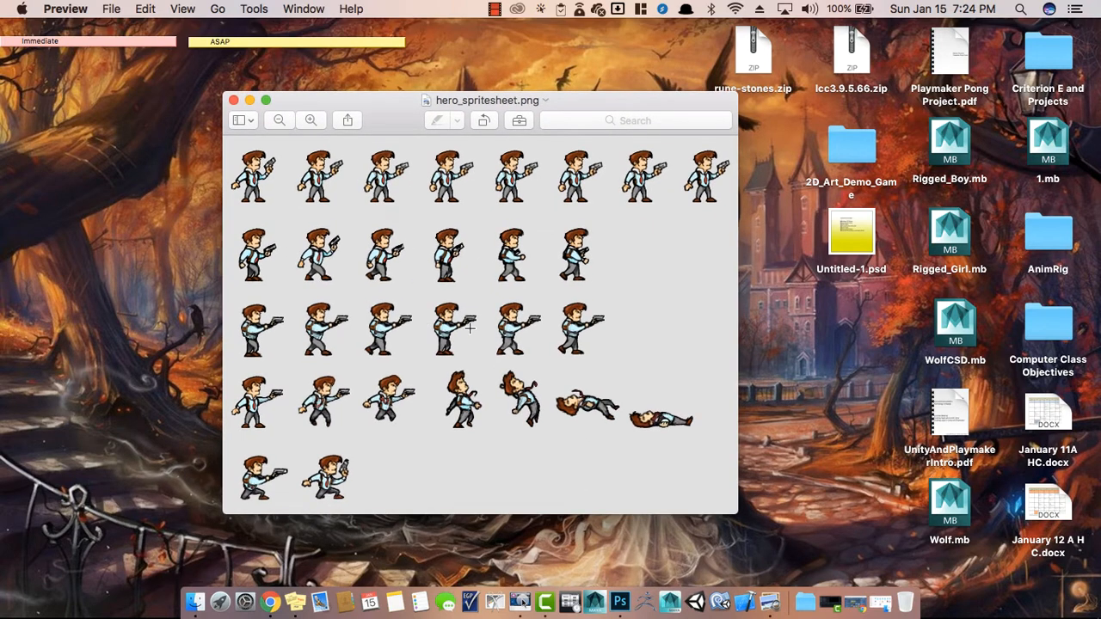
- Close the hero_spritesheet.png preview window and return to the desktop
left_click_drag(403, 117, 362, 105)
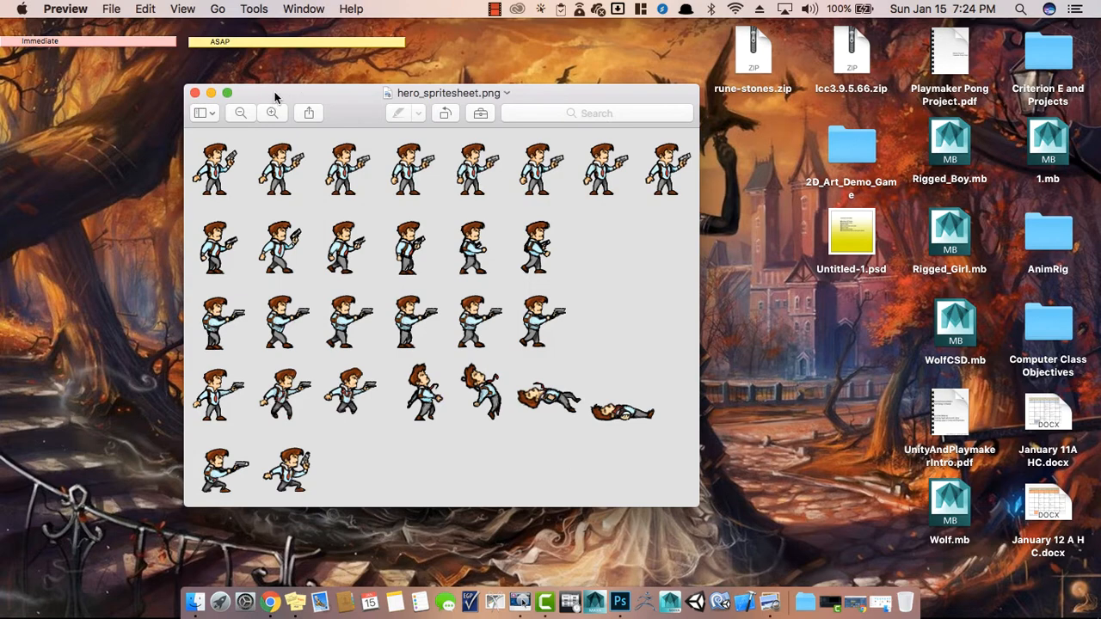
left_click_drag(249, 92, 260, 92)
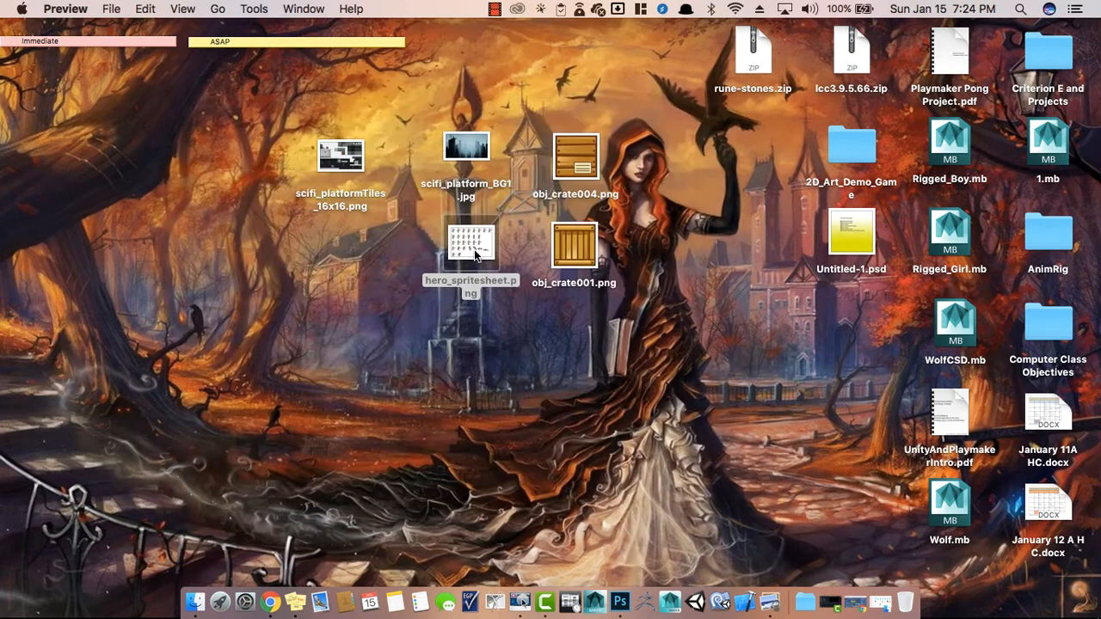
left_click(612, 387)
- Launch Unity and place its start window near the middle of the screen
left_click(698, 612)
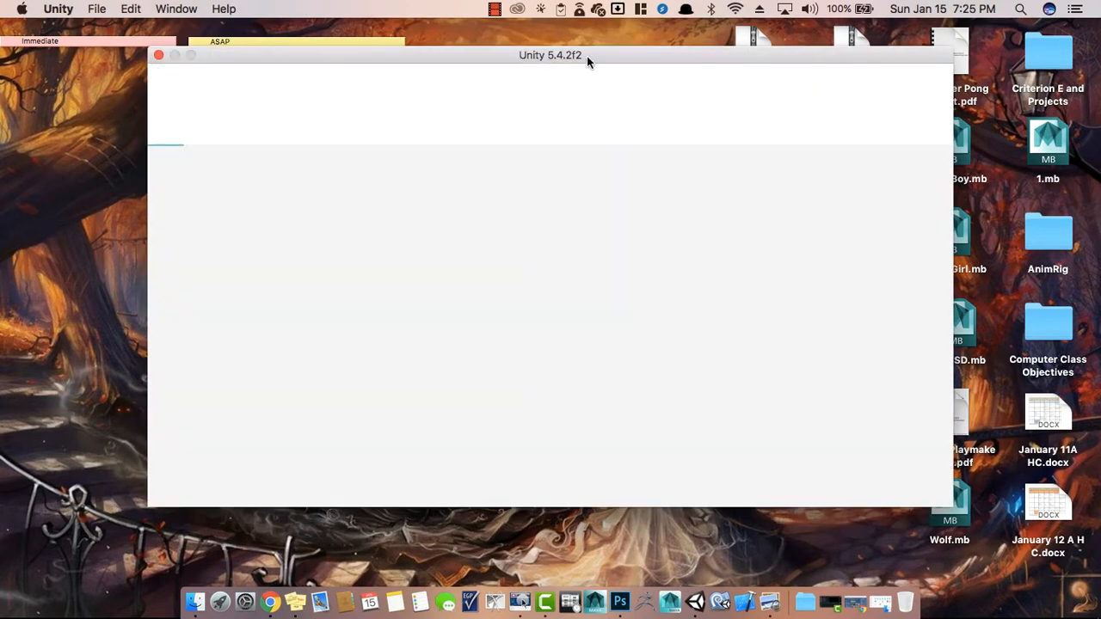
left_click_drag(587, 56, 554, 66)
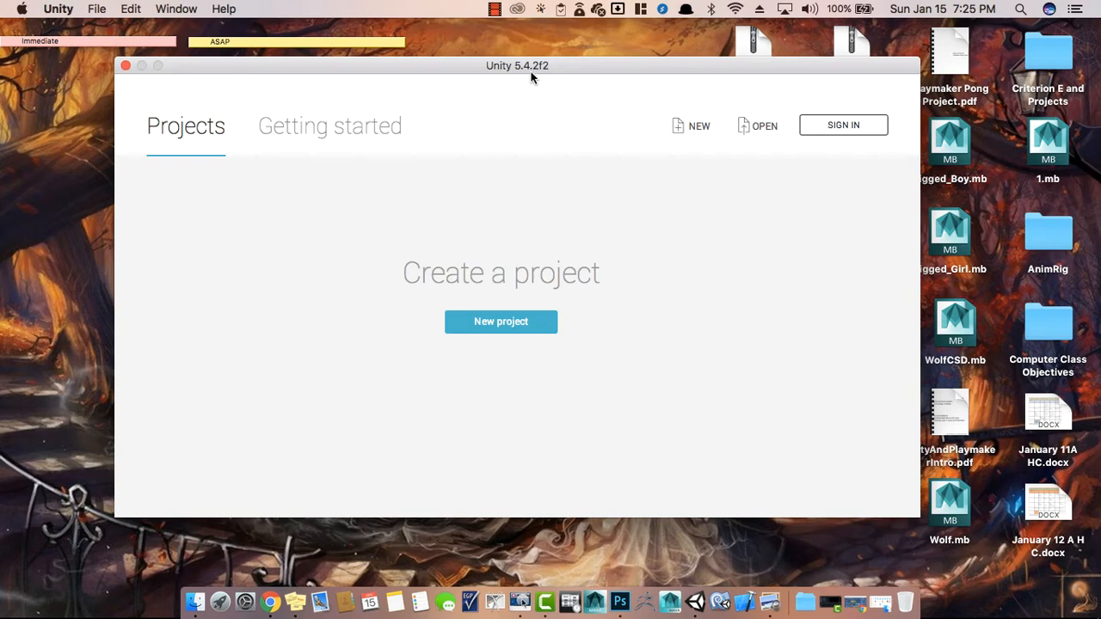
left_click_drag(393, 67, 425, 69)
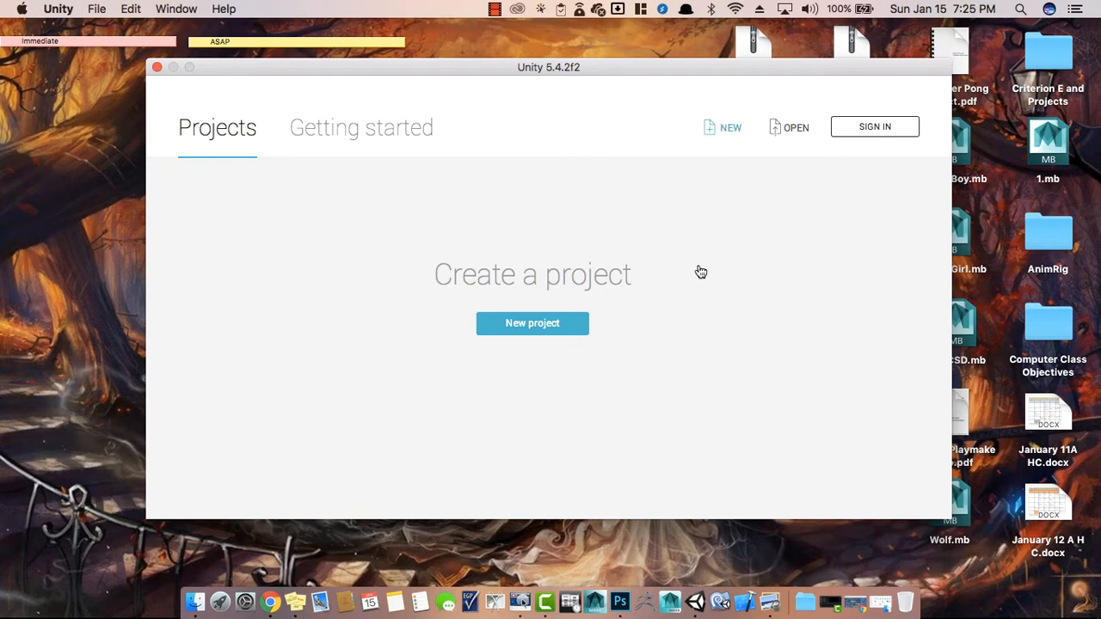
- Create a new 2D Unity project named "Intro to 2D JFK" in the preset location
left_click(716, 128)
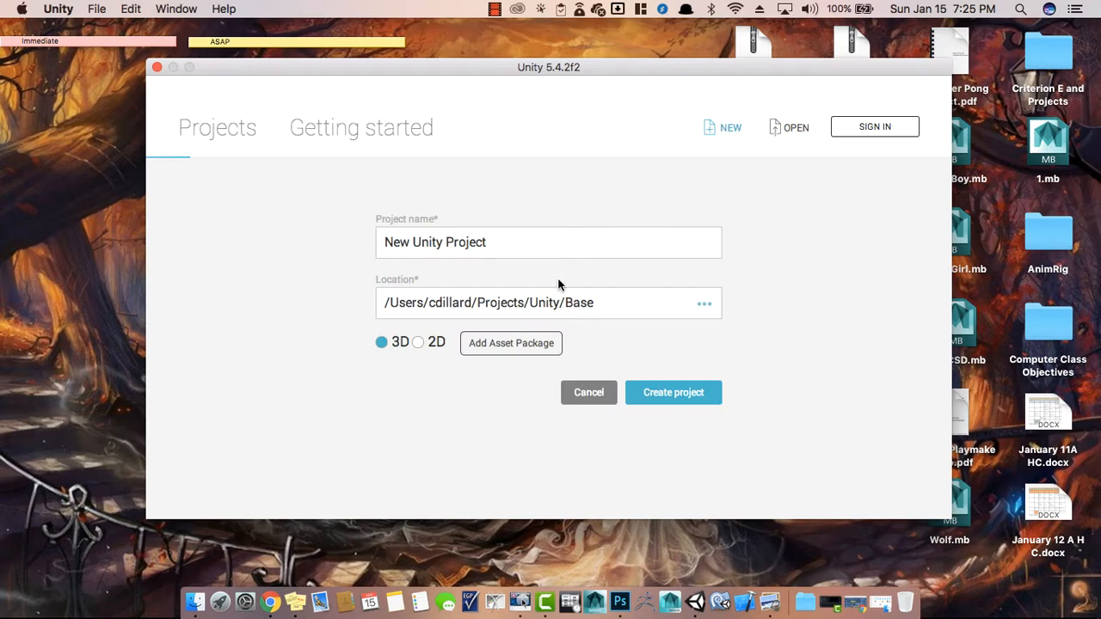
left_click(418, 342)
left_click(516, 242)
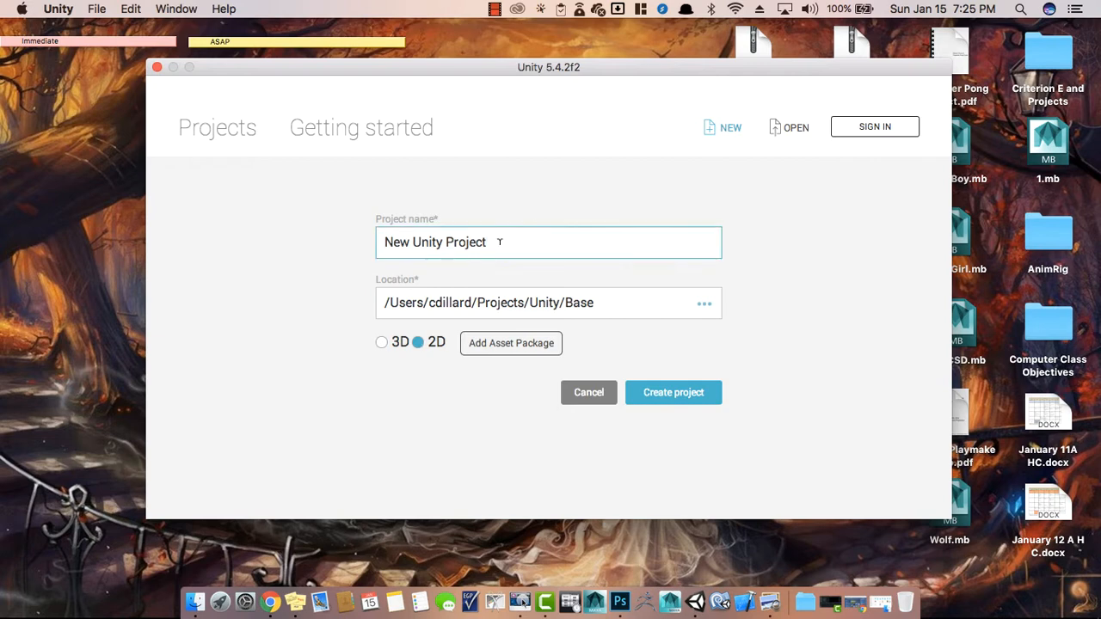
key("super+a")
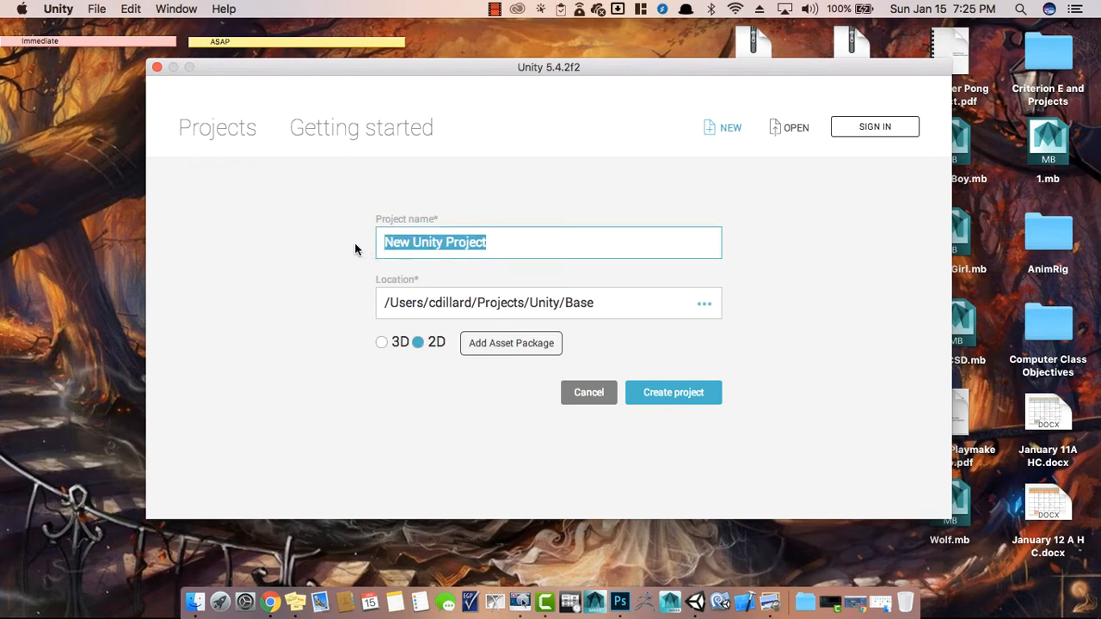
type("Intro to 2D")
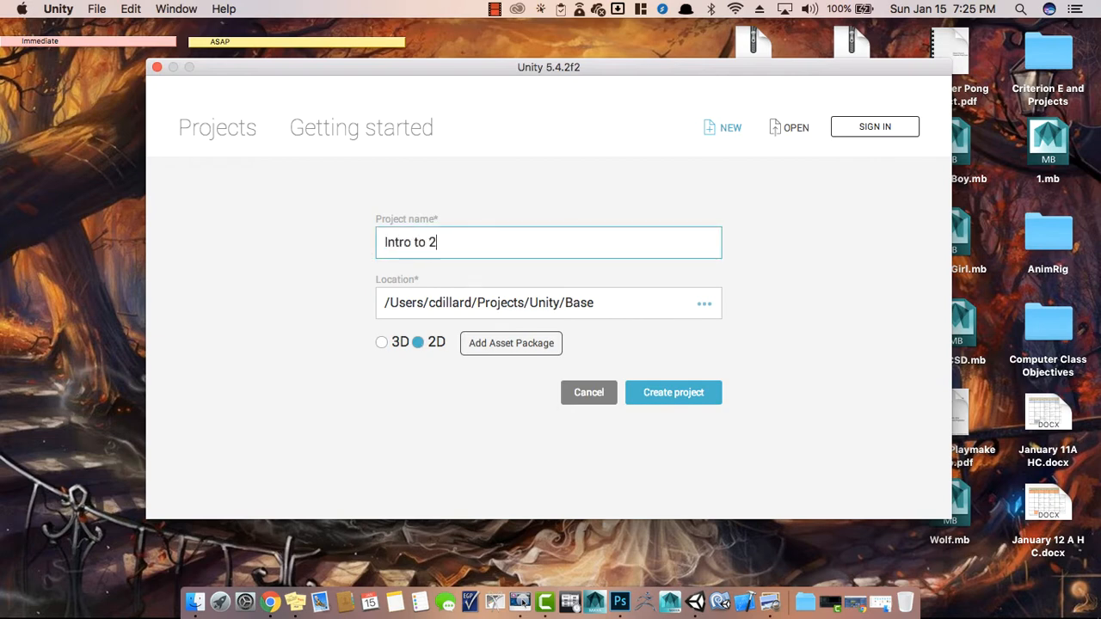
type(" Par")
key("BackSpace")
key("BackSpace")
key("BackSpace")
type("JFK")
left_click(664, 392)
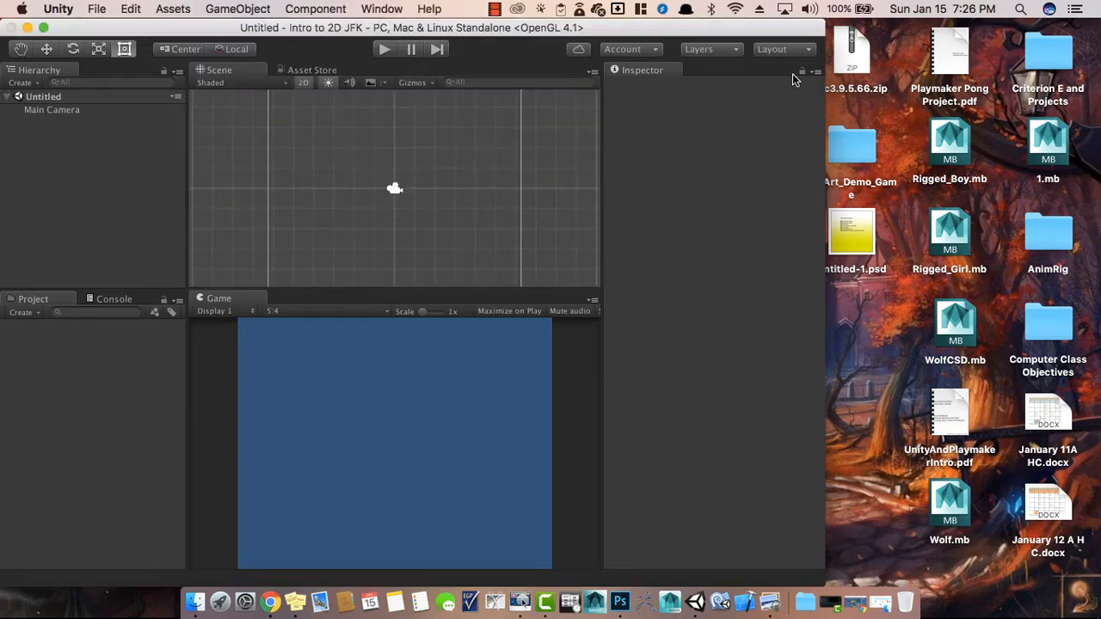
- Switch the editor to the Default layout and shift its window toward the middle of the screen
left_click(814, 49)
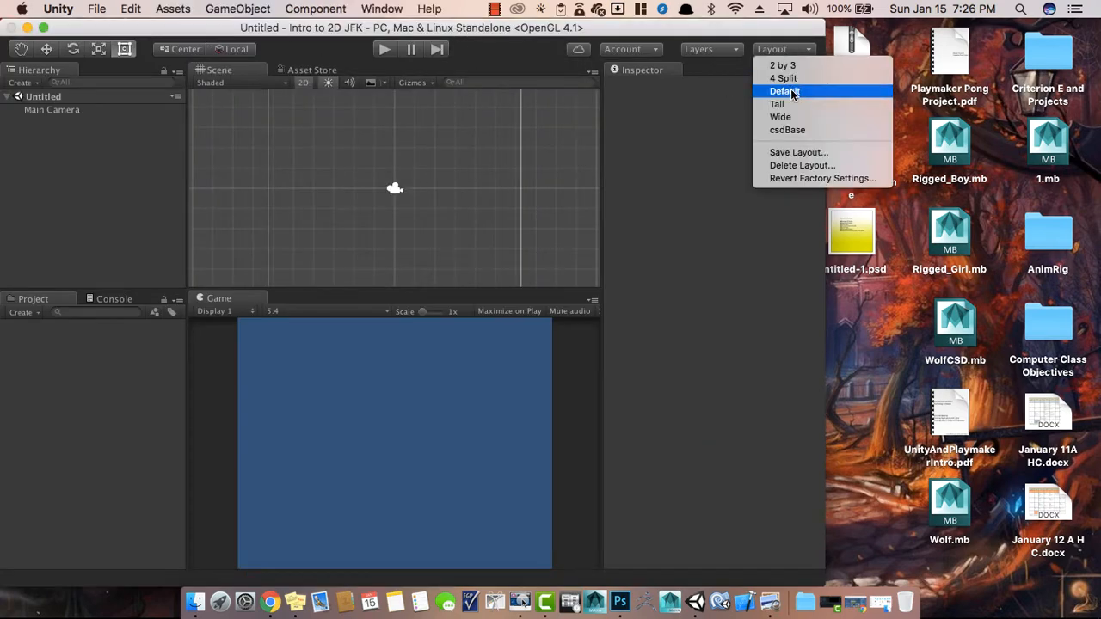
left_click(725, 206)
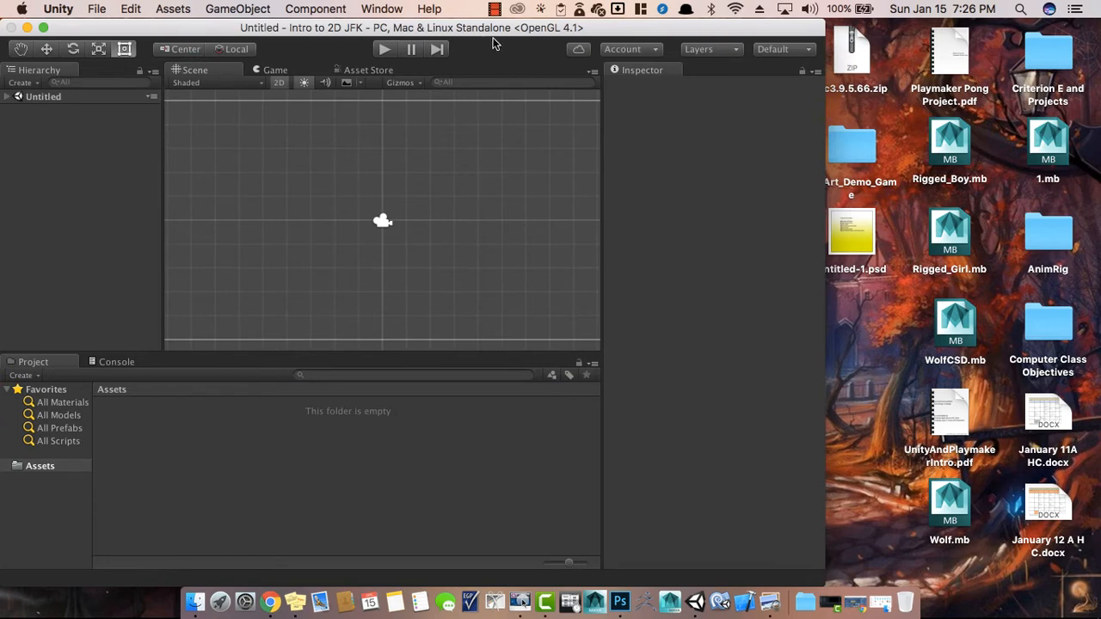
left_click_drag(497, 37, 556, 41)
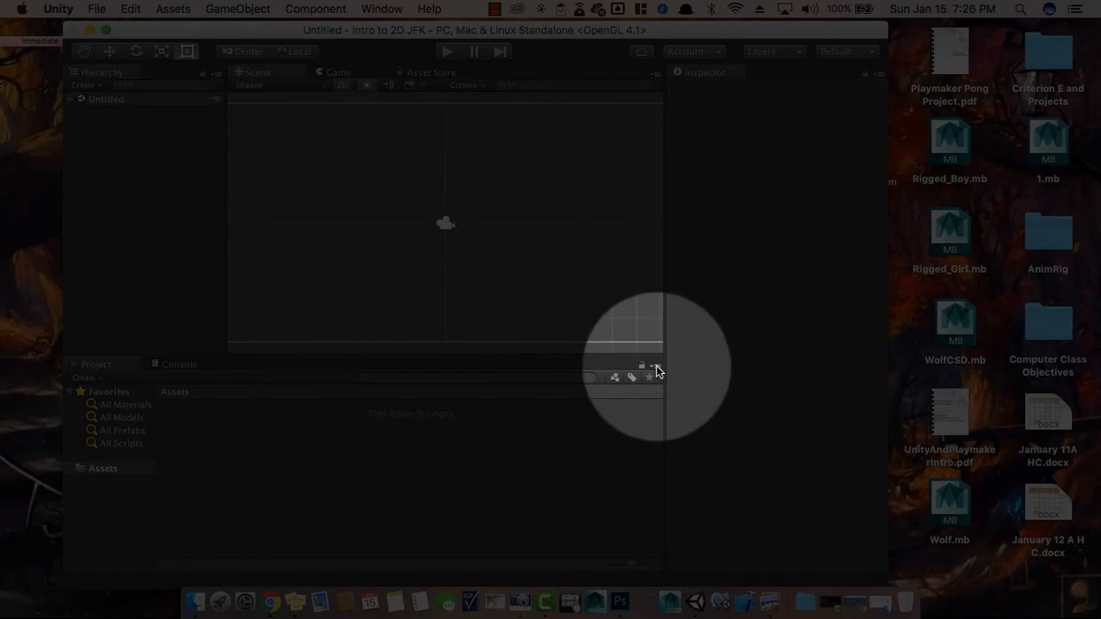
- Set the Project browser to One Column Layout
left_click(655, 371)
left_click(665, 385)
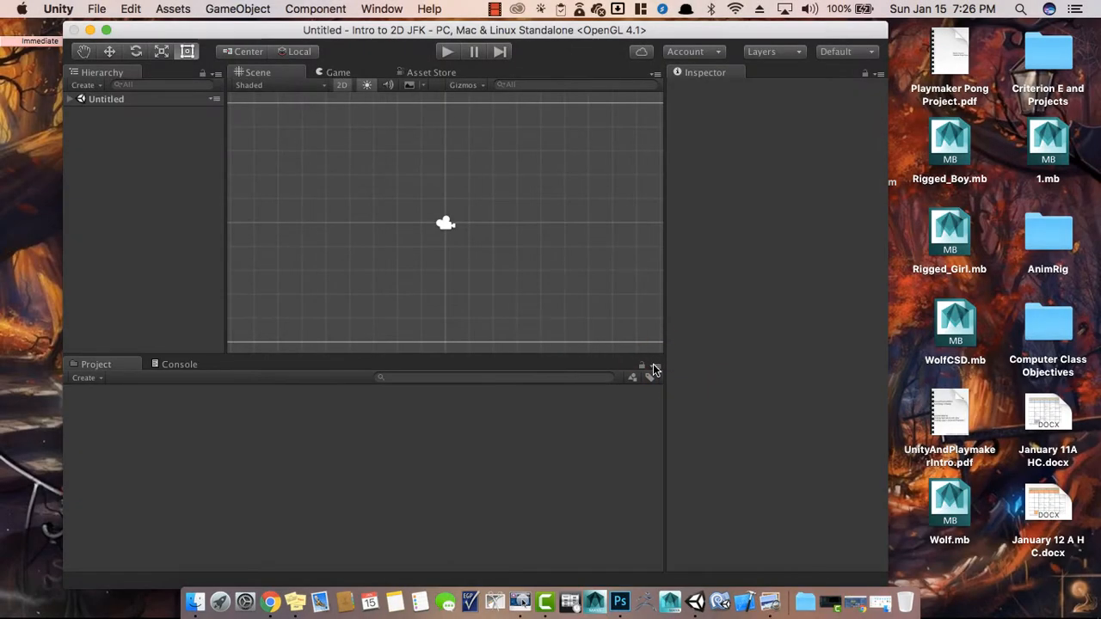
left_click(654, 368)
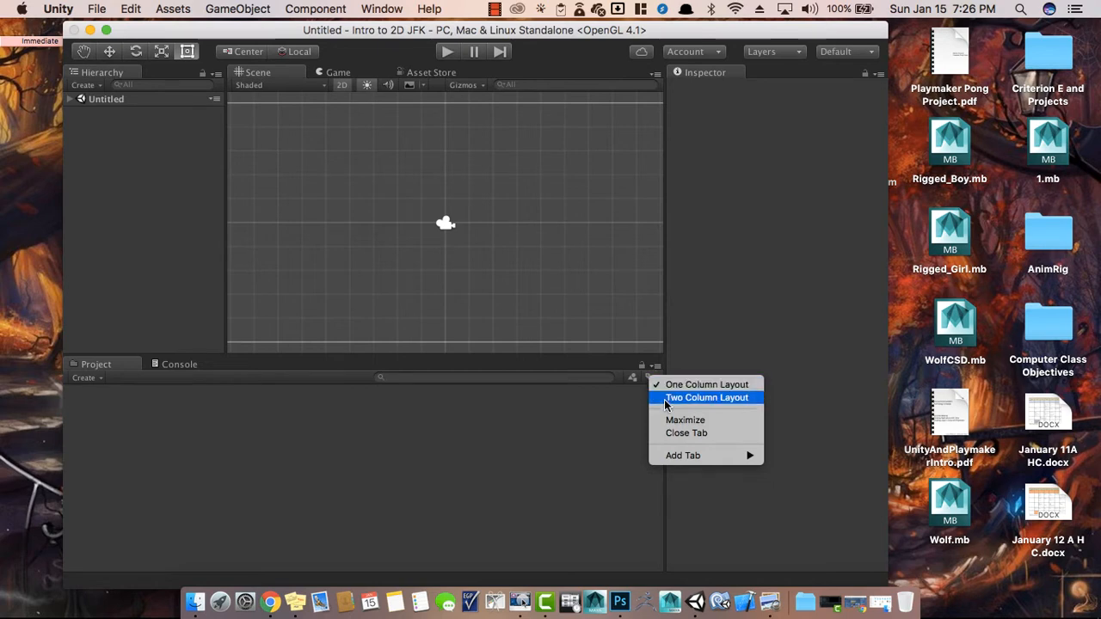
left_click(472, 441)
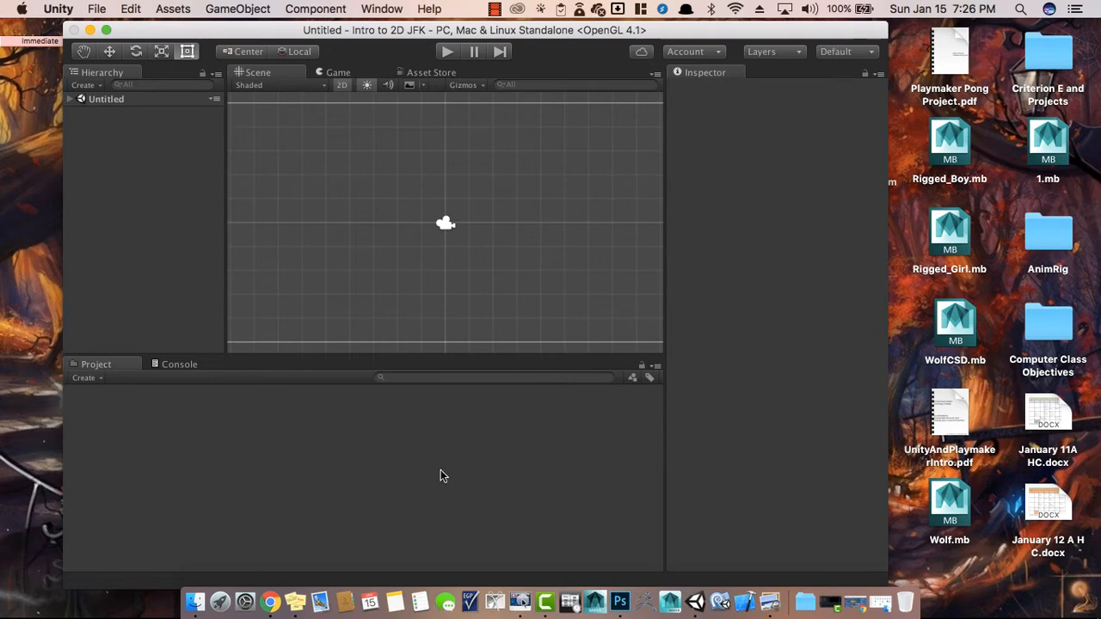
- Create a folder named "Art Assets" in the project
right_click(277, 449)
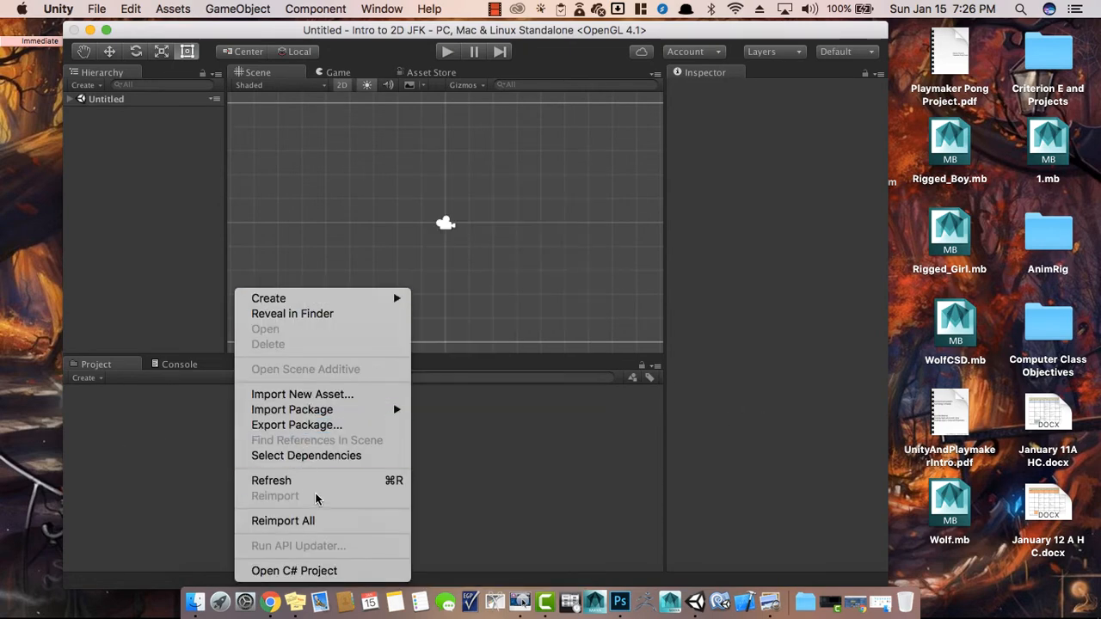
left_click(147, 423)
left_click(102, 379)
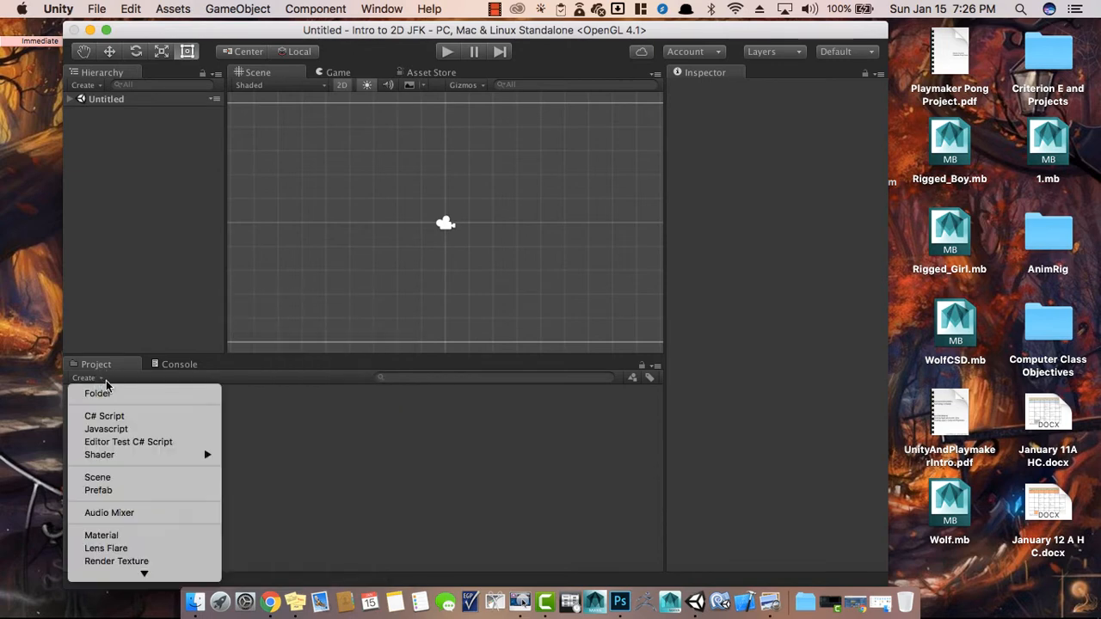
left_click(104, 394)
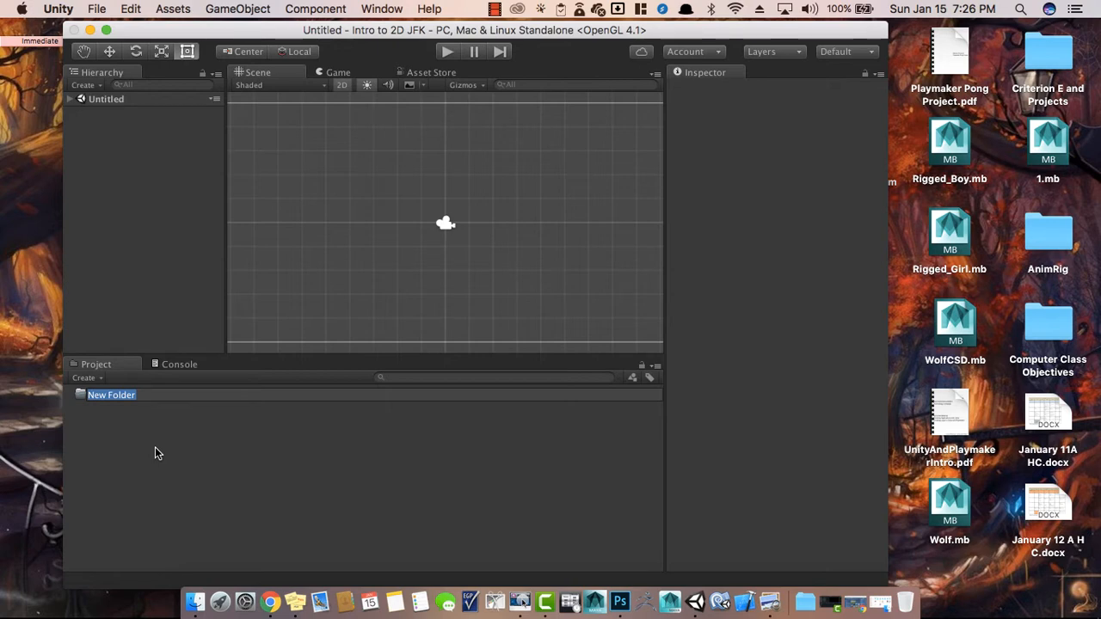
type("Art Assets")
key("Return")
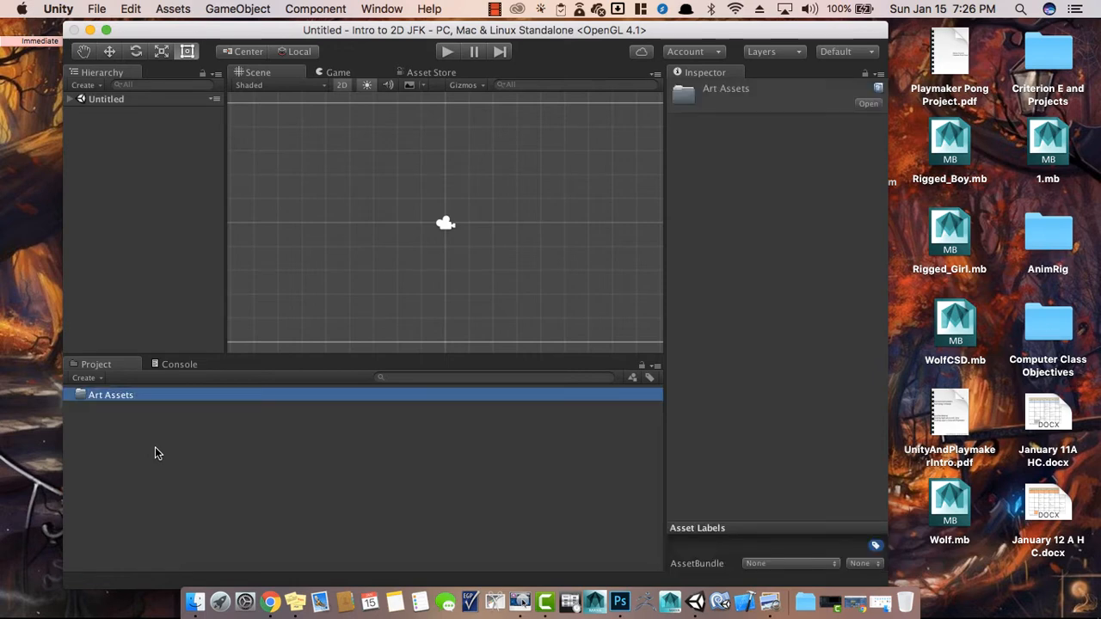
- Create a subfolder named "Images" inside the Art Assets folder
right_click(126, 398)
mouse_move(189, 303)
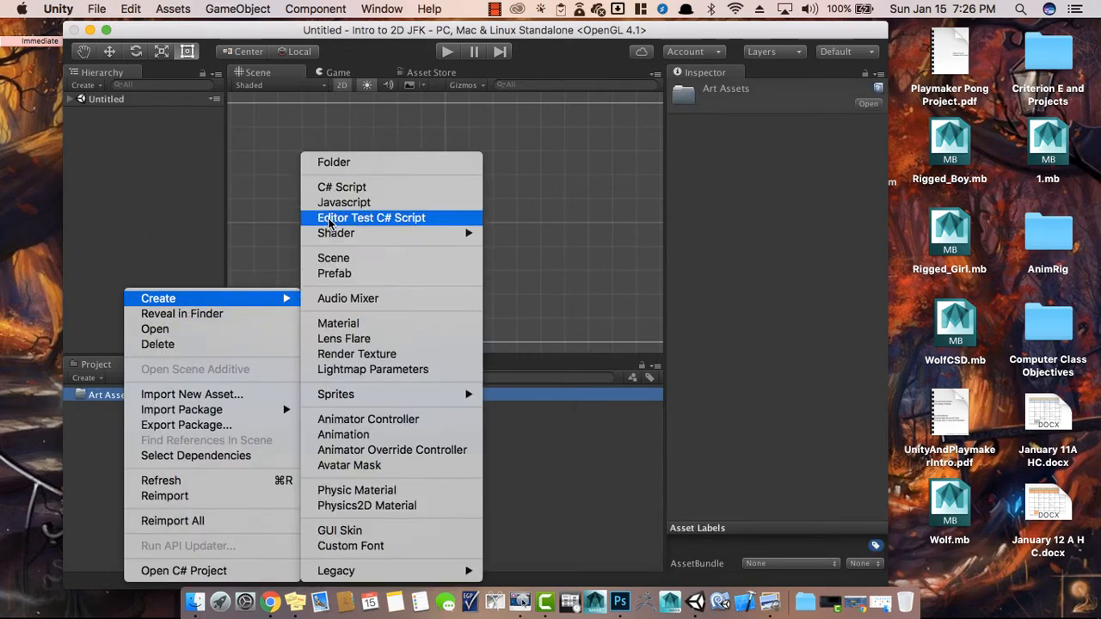
left_click(334, 162)
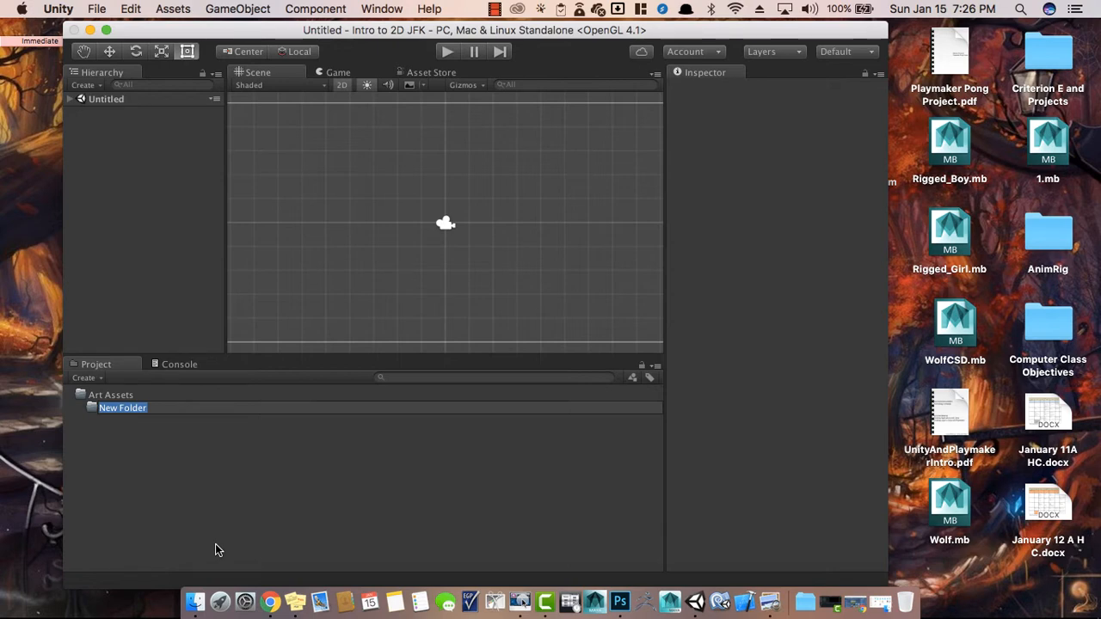
type("Images")
key("Return")
- Select both project folders and collapse Art Assets to hide its subfolder
mouse_move(454, 34)
left_mouse_down()
mouse_move(299, 35)
mouse_move(651, 34)
mouse_move(303, 36)
mouse_move(455, 32)
left_mouse_up()
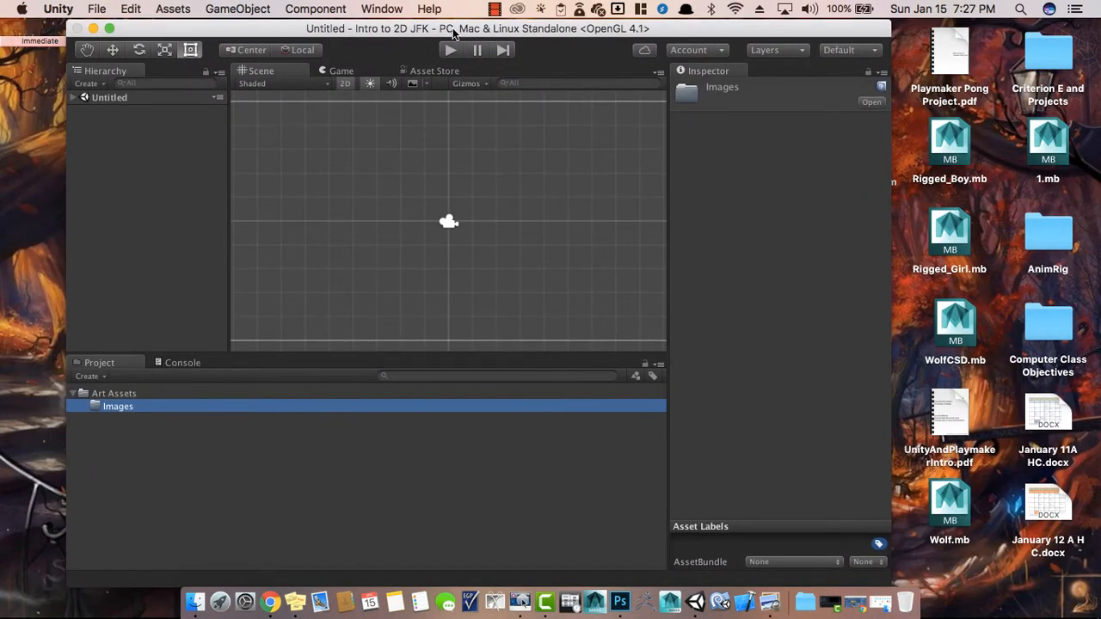
key("shift+Up")
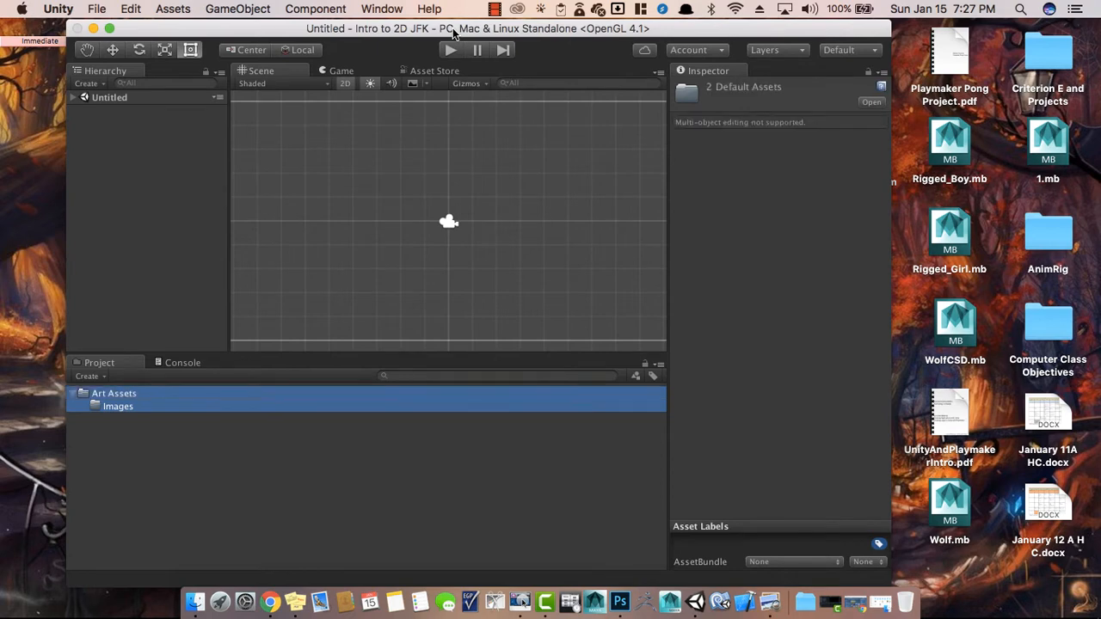
key("alt+Left")
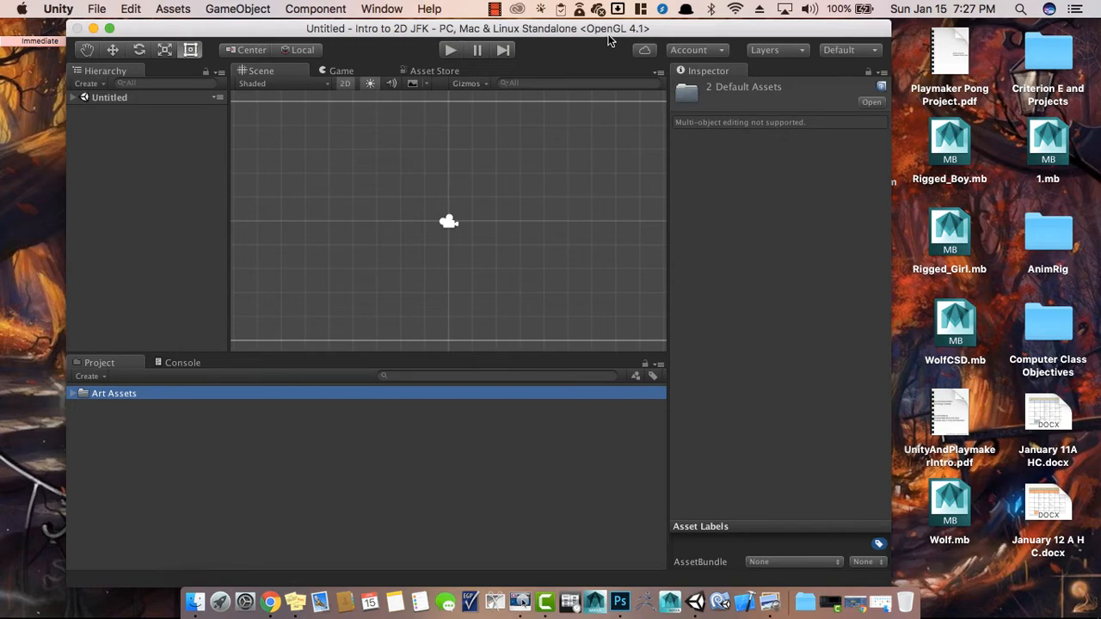
- Import the two crate images, the background, the hero sprite sheet and the 16x16 tiles from the desktop into the project's root, outside Art Assets
left_click_drag(622, 29, 597, 32)
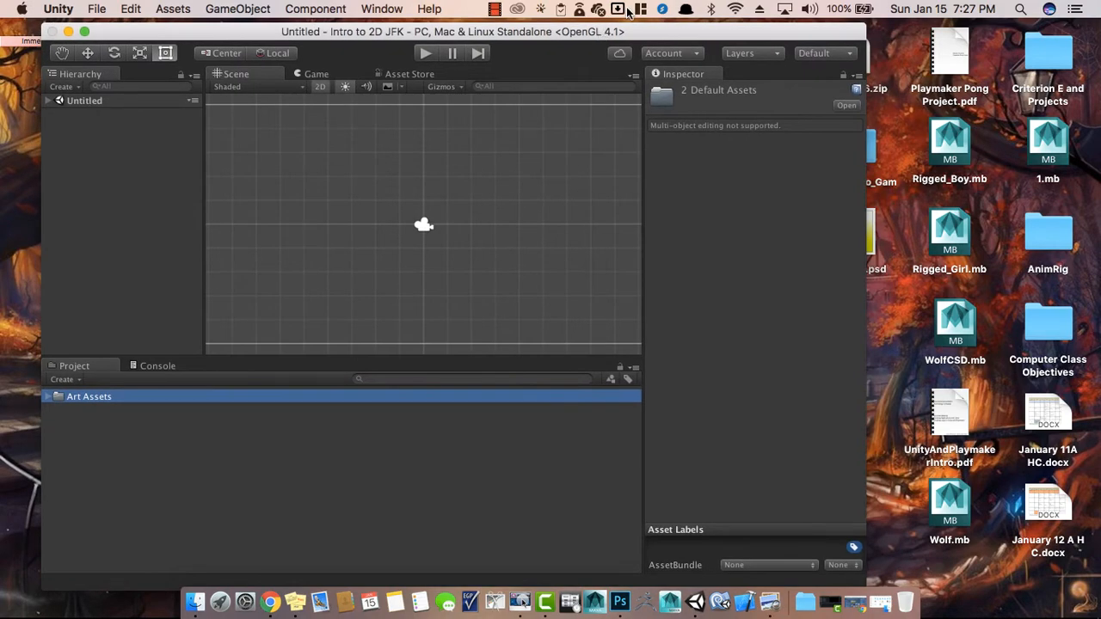
key("ctrl+Right")
key("ctrl+Left")
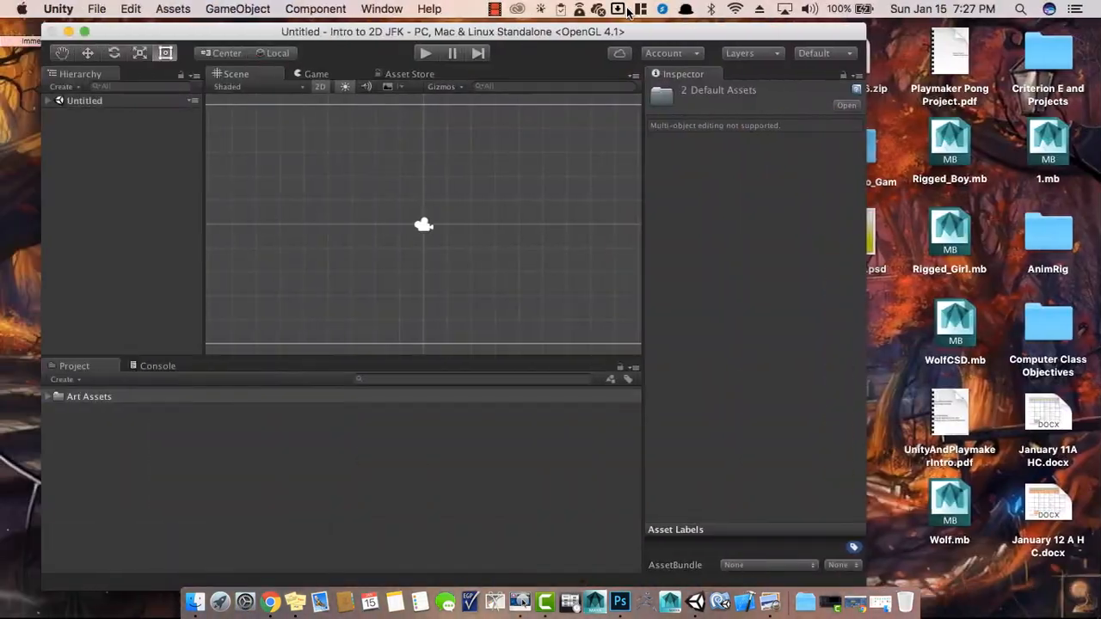
mouse_move(526, 37)
left_mouse_down()
mouse_move(478, 36)
mouse_move(519, 33)
left_mouse_up()
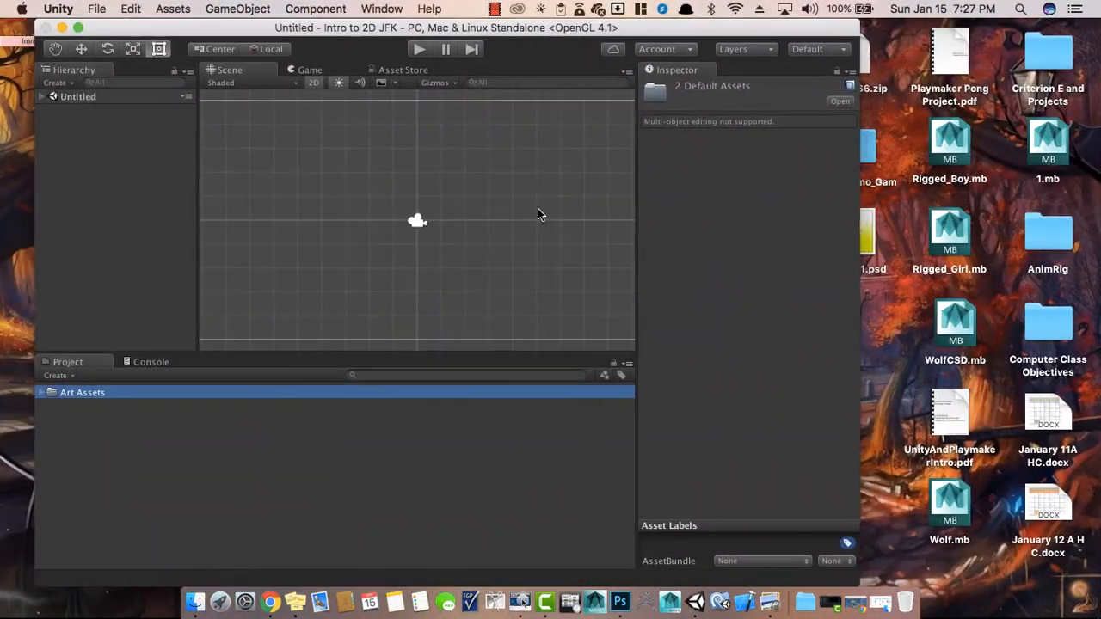
key("F11")
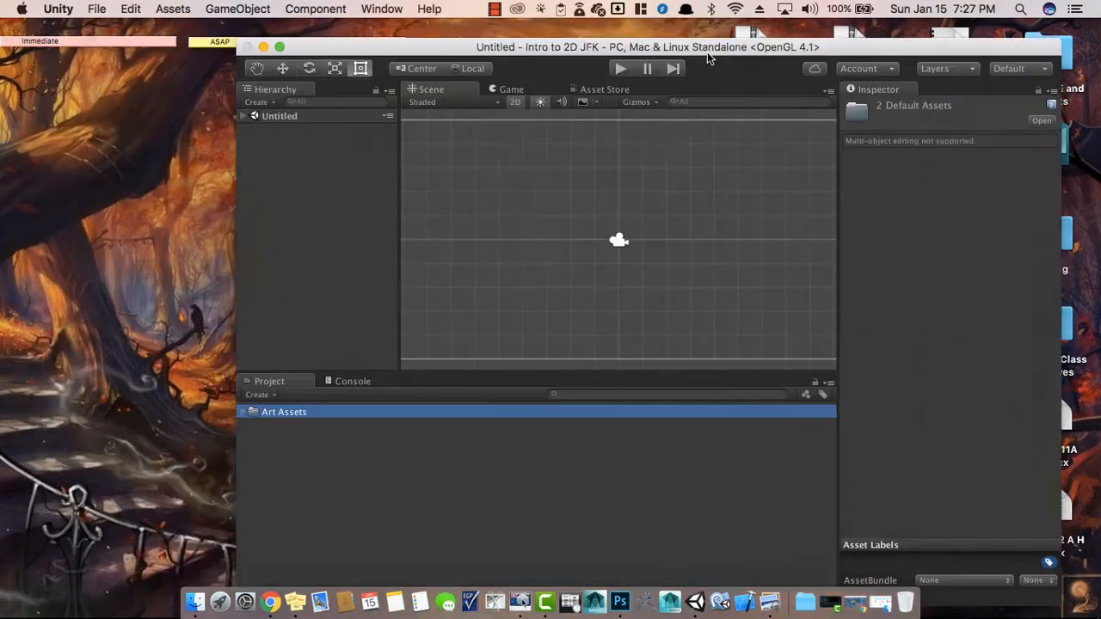
key("F11")
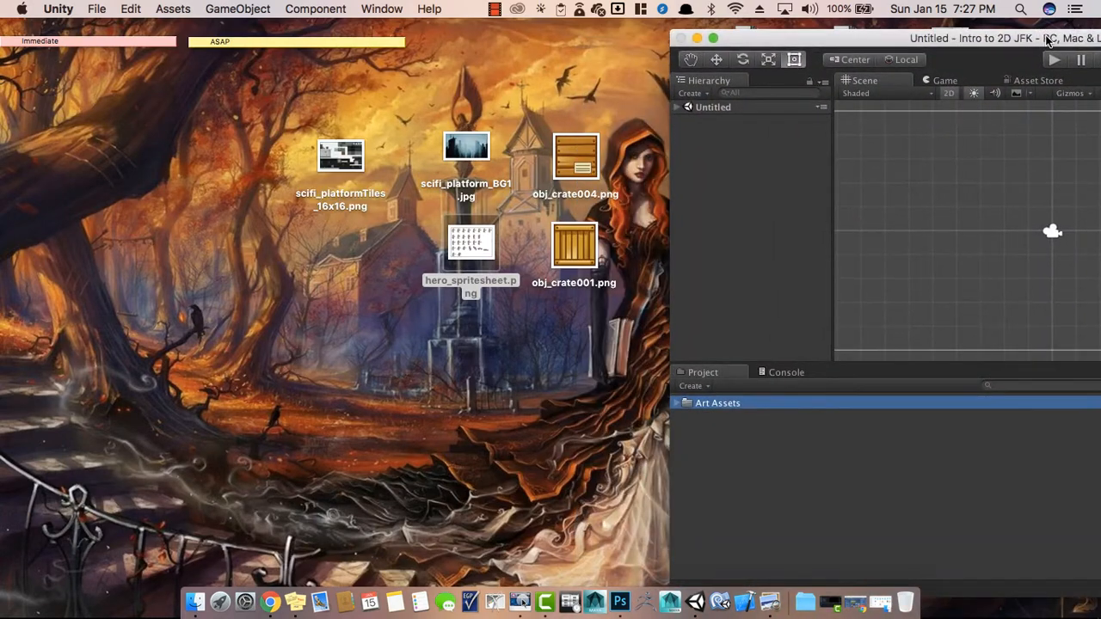
left_click_drag(263, 112, 696, 574)
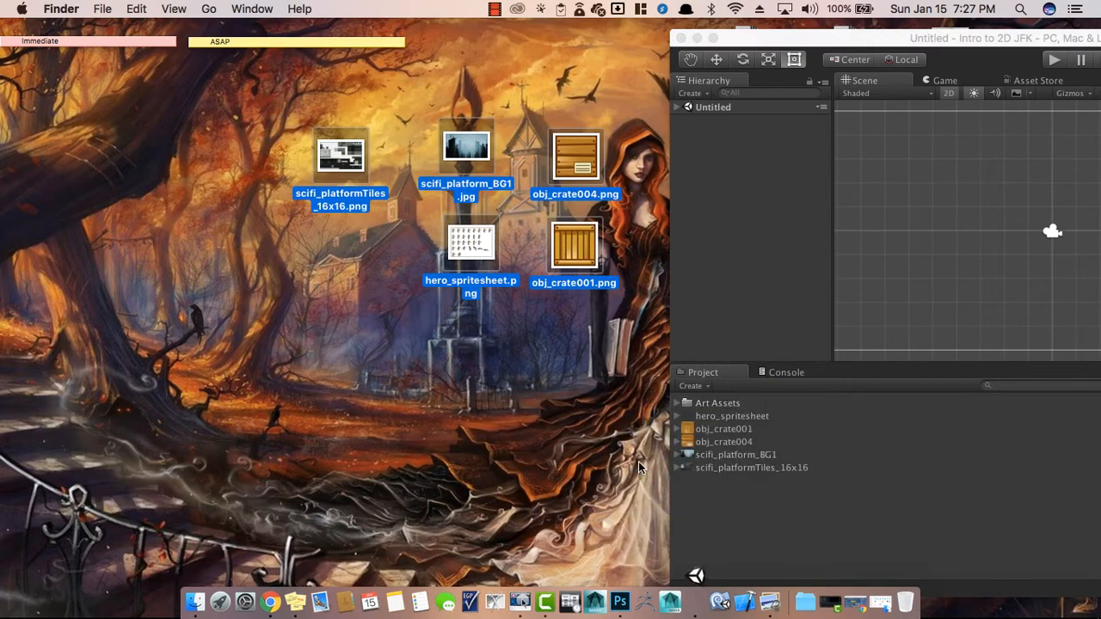
double_click(858, 36)
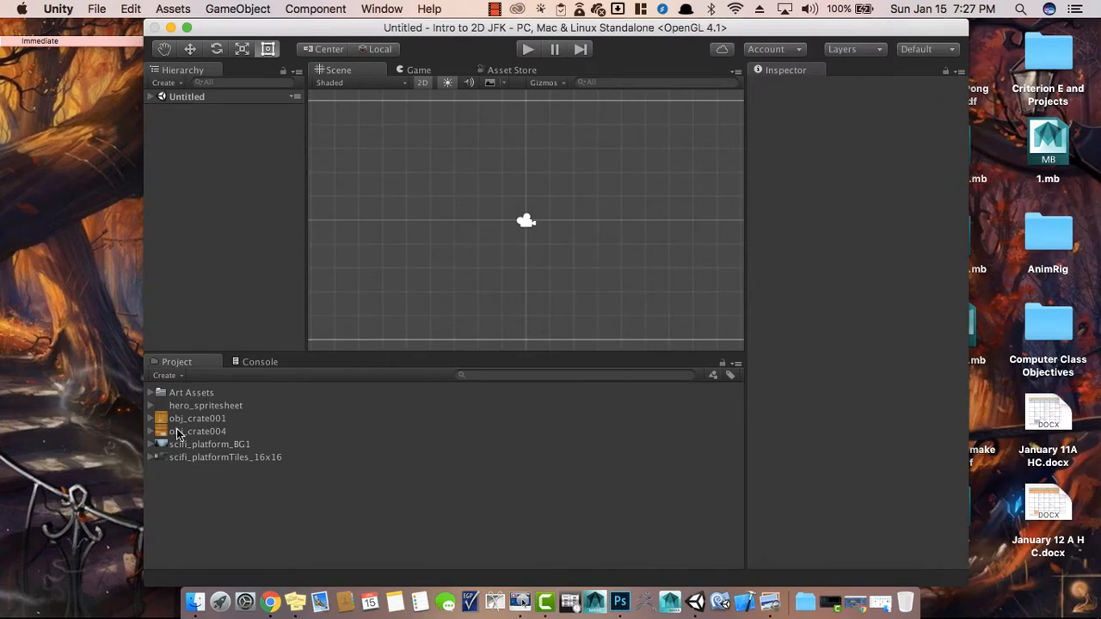
- Examine the import settings of hero_spritesheet and the sprite nested inside it, leaving the asset collapsed
left_click(224, 405)
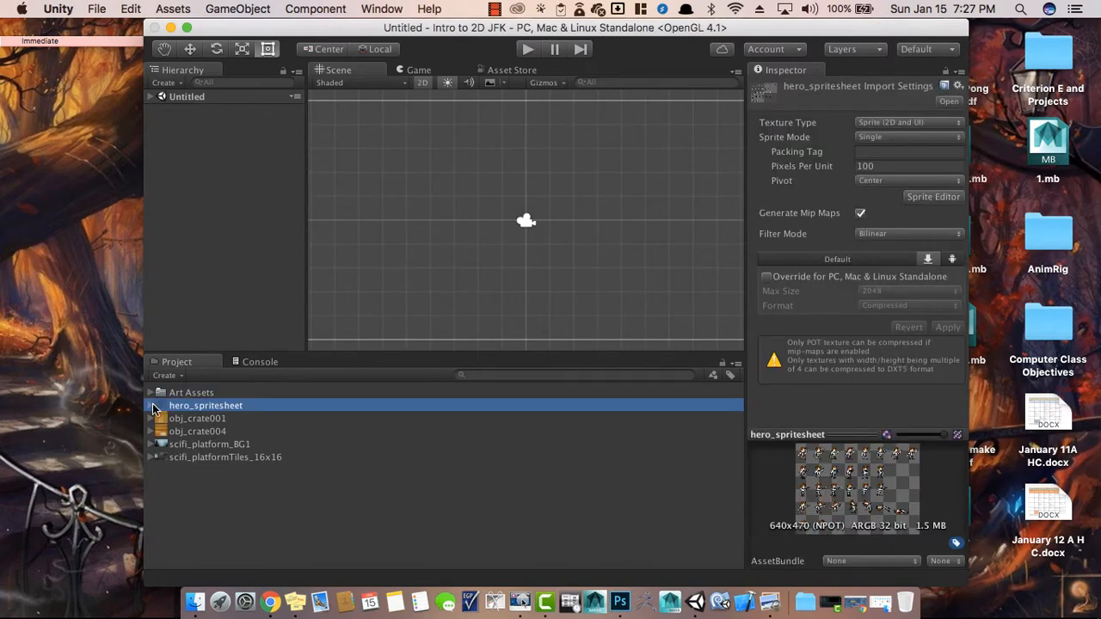
left_click(151, 405)
left_click(188, 420)
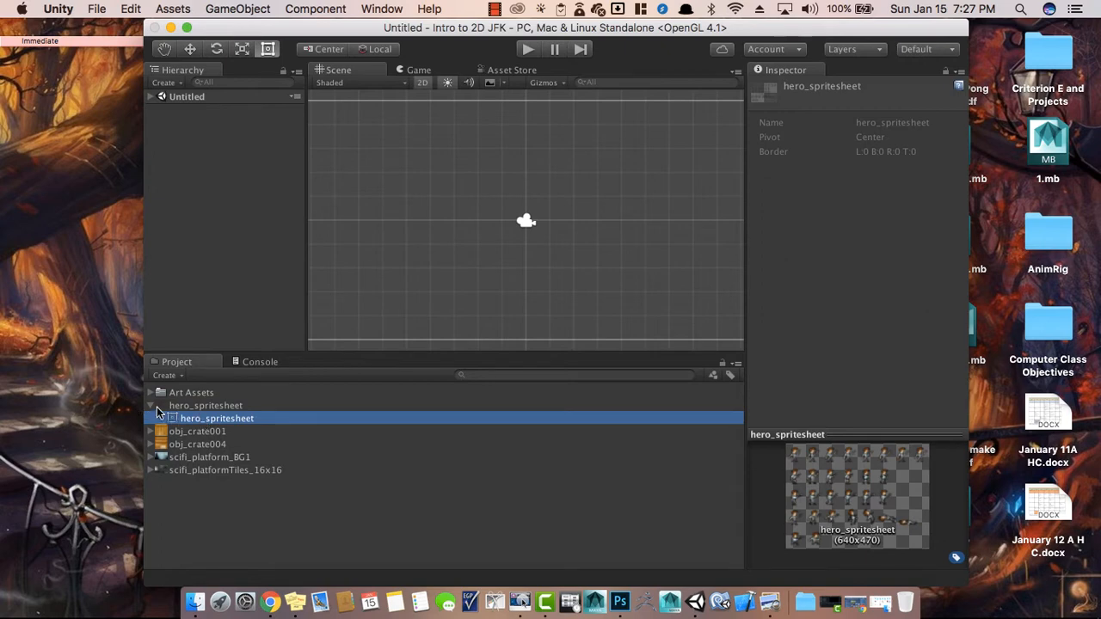
left_click(151, 407)
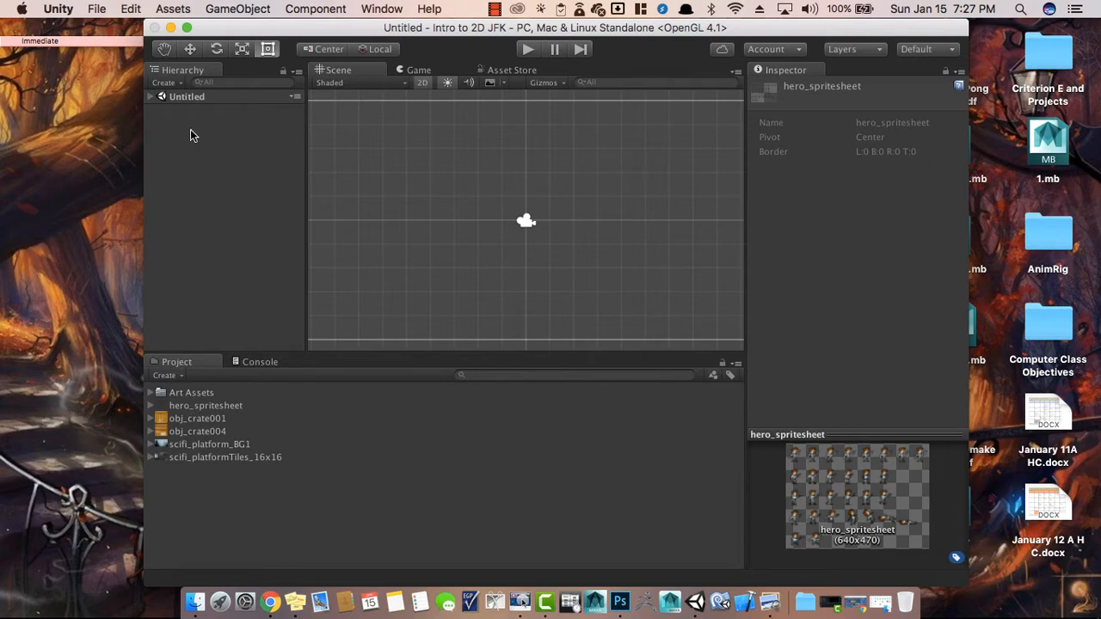
- Expand the editor to full screen and check hero_spritesheet's import settings, leaving its nested sprite displayed
left_click(187, 28)
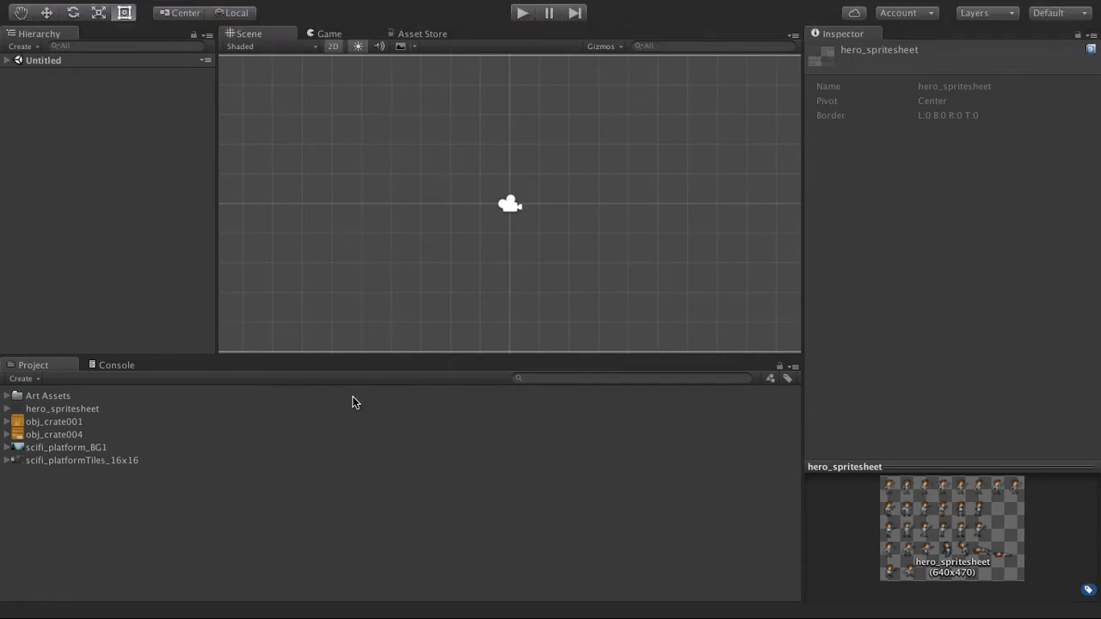
left_click(339, 435)
left_click(39, 411)
left_click(9, 409)
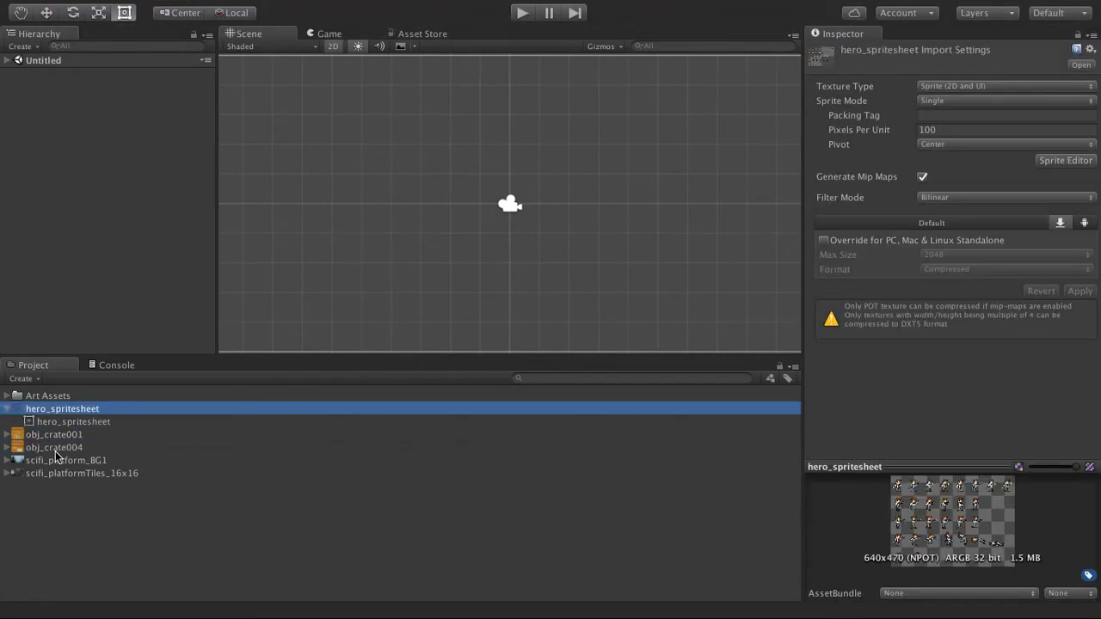
left_click(8, 409)
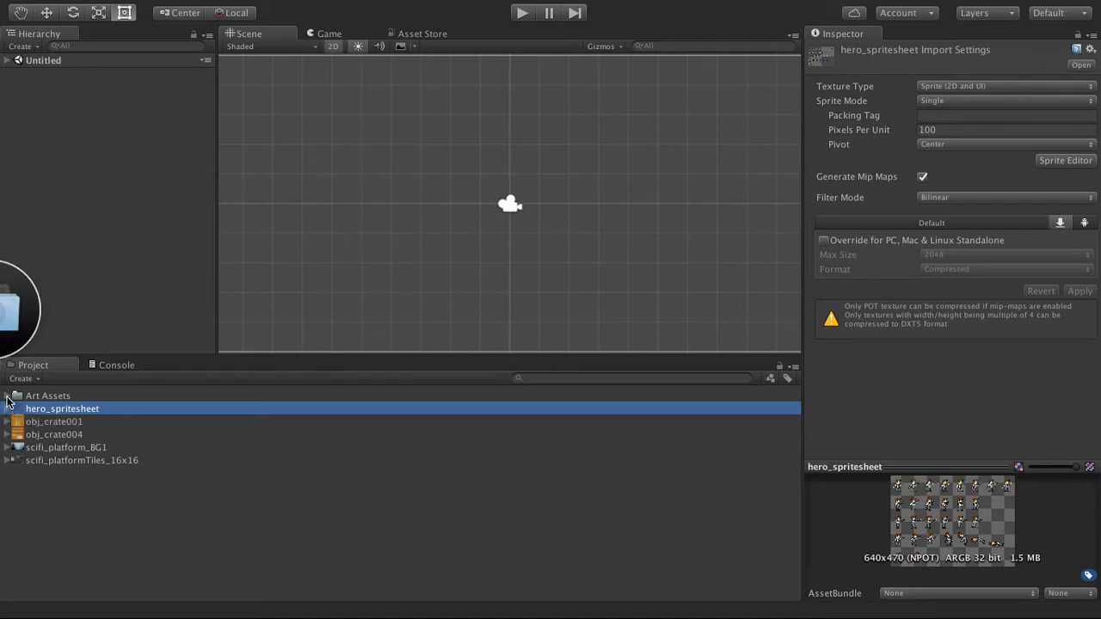
left_click(379, 482)
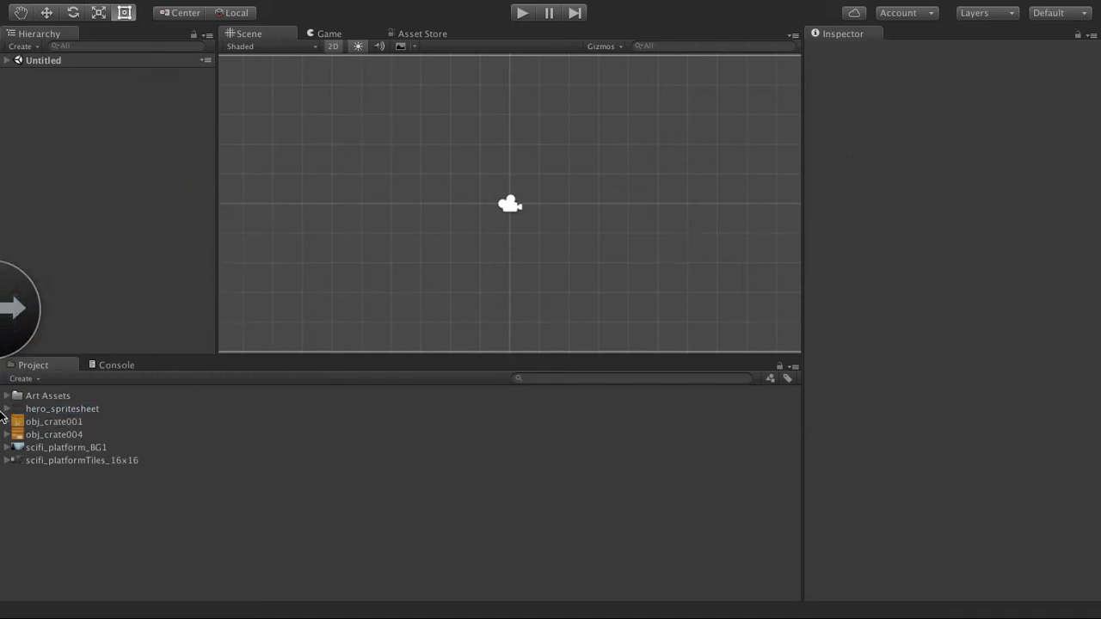
left_click(5, 410)
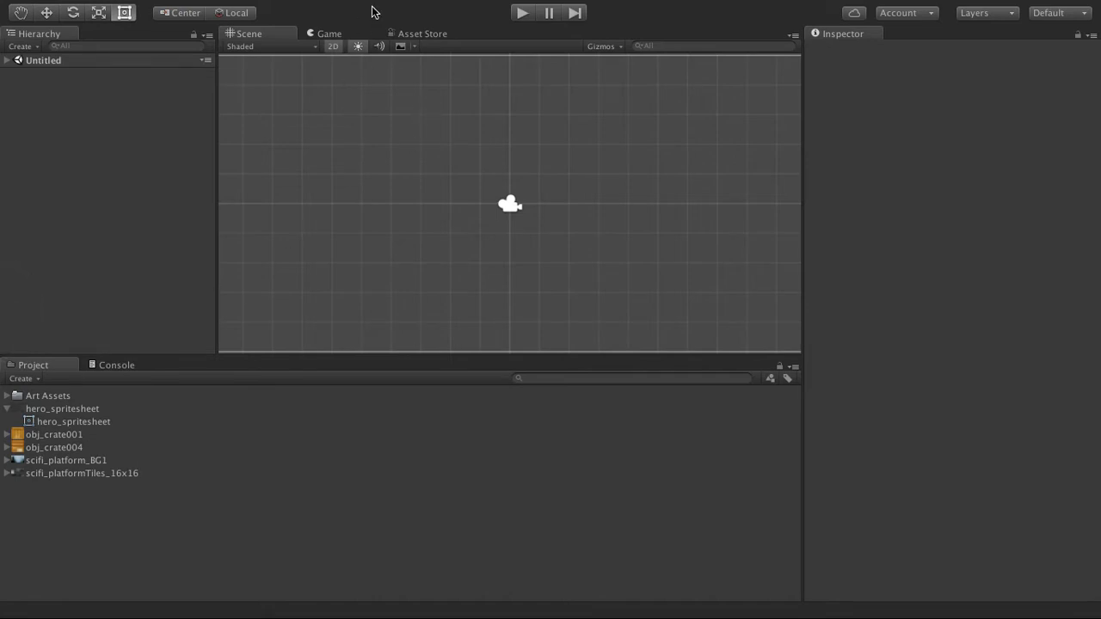
- Quit the background file-drop utility that offers the Downloads, ImageShack and Documents shortcuts
mouse_move(310, 4)
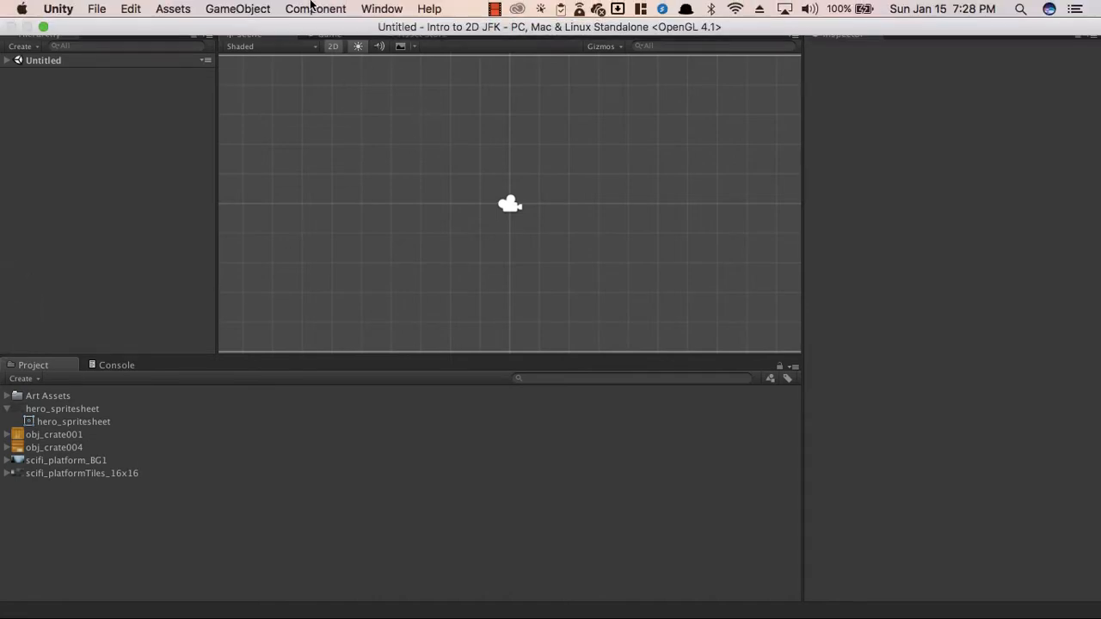
left_click(618, 12)
left_click(618, 12)
left_click(619, 13)
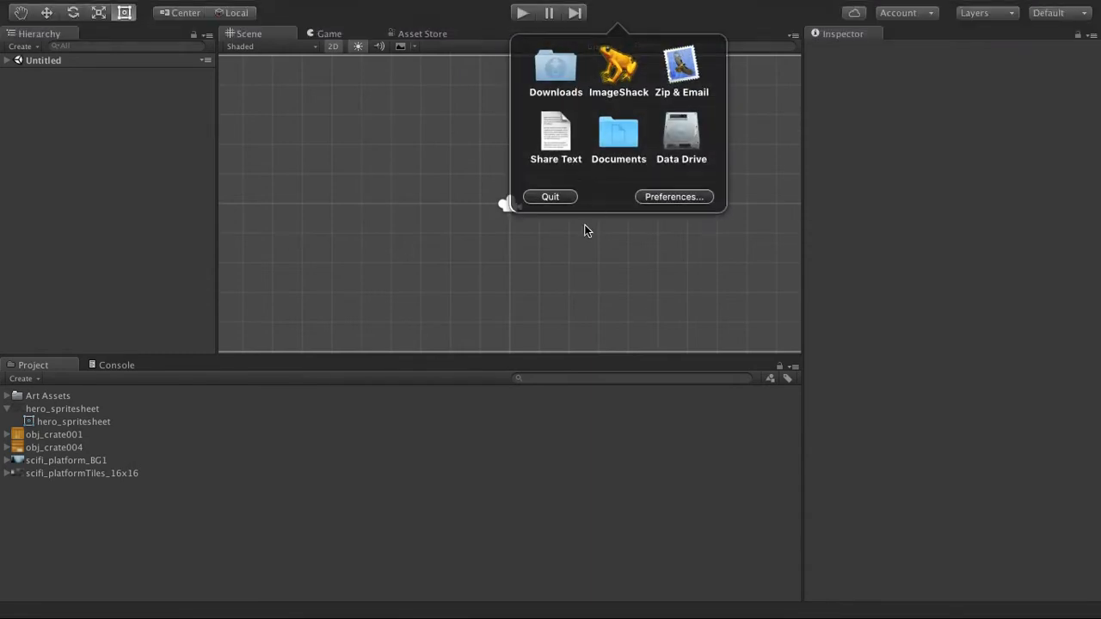
left_click(566, 198)
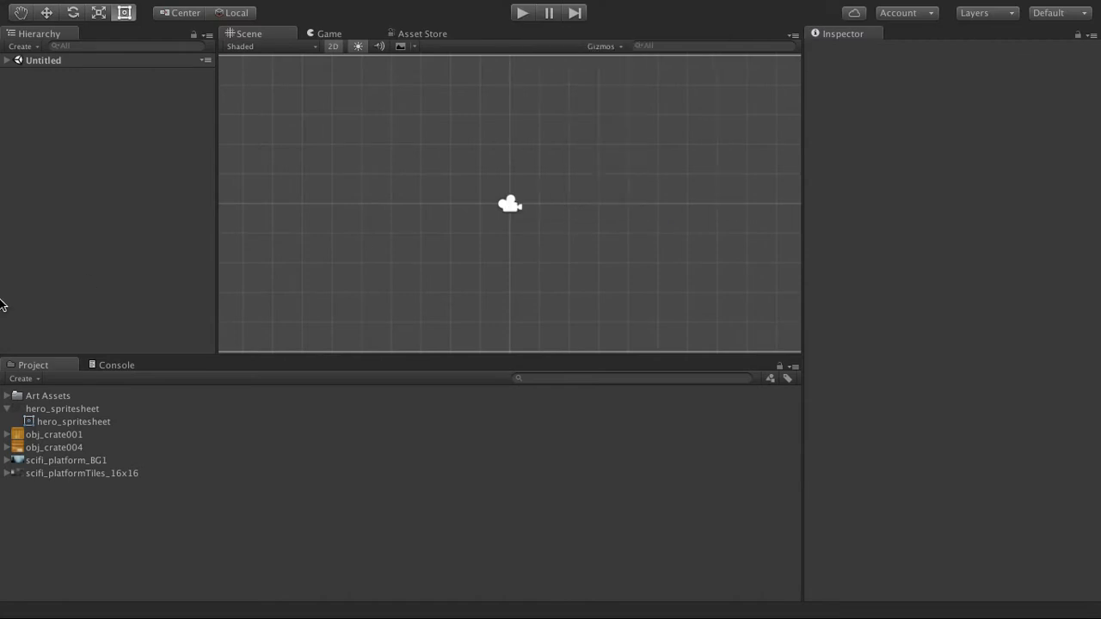
- Move hero_spritesheet, both crates, scifi_platform_BG1 and scifi_platformTiles_16x16 into the Images folder inside Art Assets, and expand that folder
left_click(7, 396)
left_click(6, 423)
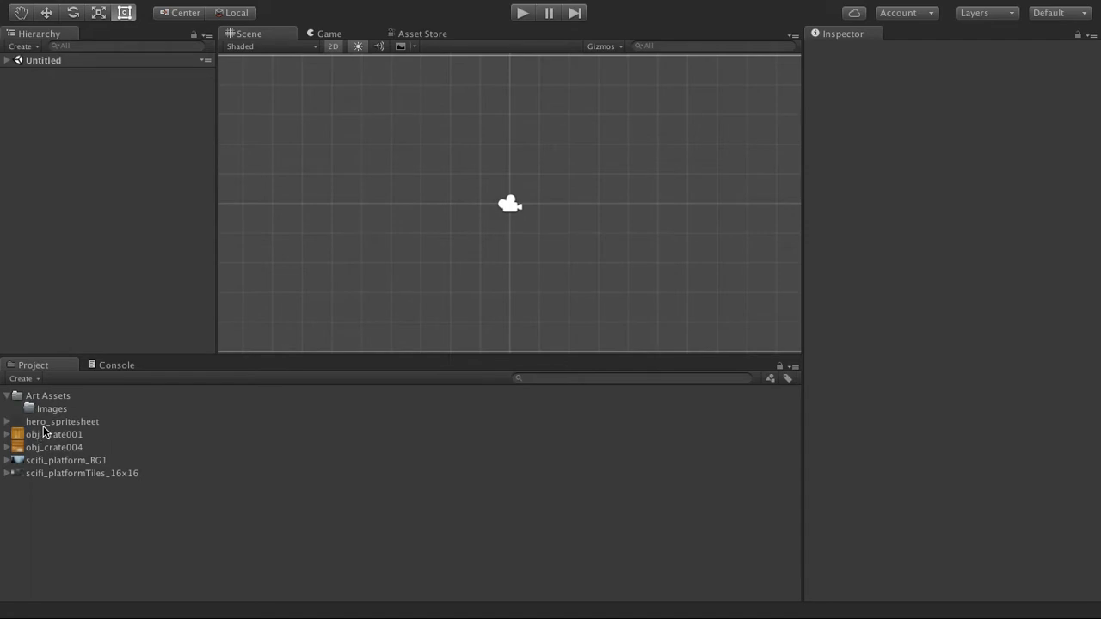
left_click(43, 421)
left_click(43, 476, "shift")
left_click_drag(50, 447, 50, 413)
left_click(18, 409)
left_click(118, 508)
left_click(65, 420)
left_click(270, 521)
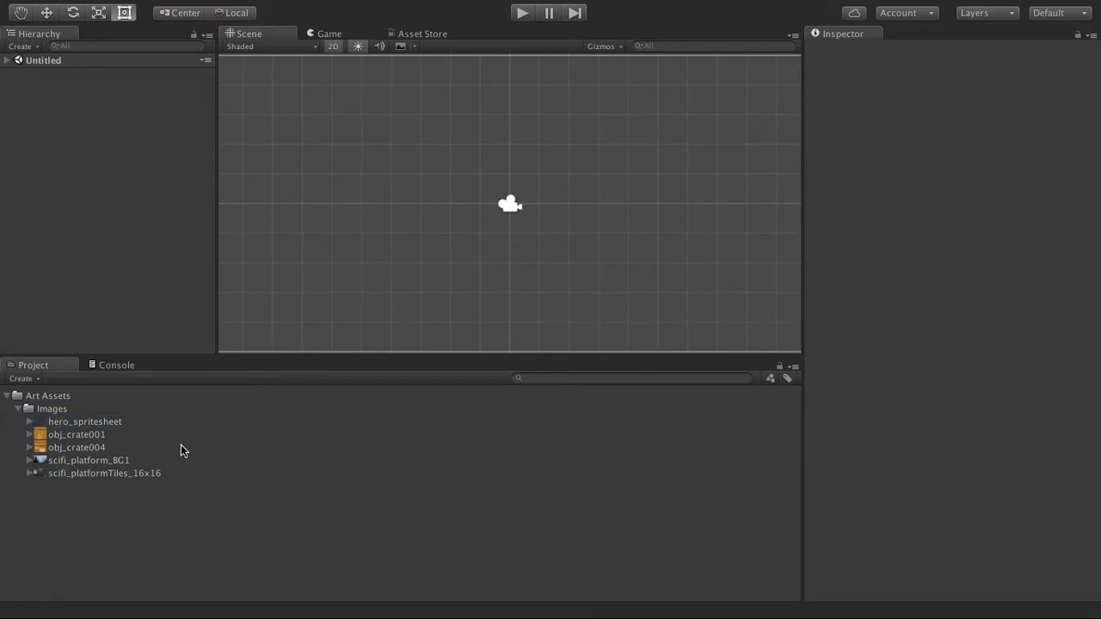
- Examine the import settings of hero_spritesheet, obj_crate001 and obj_crate004 in the Images folder
left_click(108, 423)
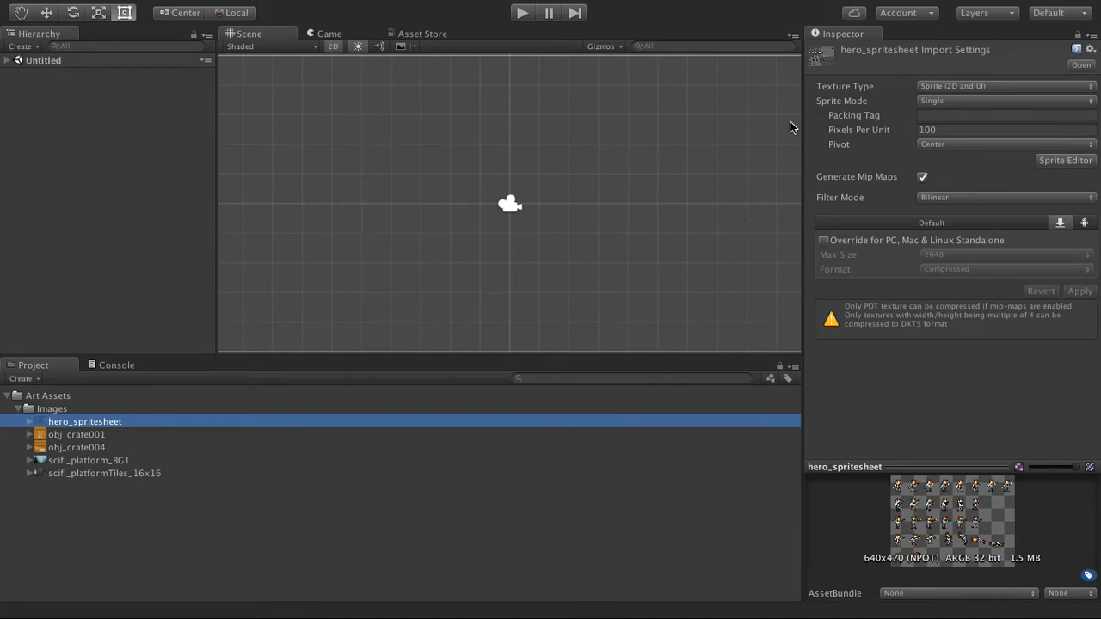
left_click(166, 500)
left_click(18, 408)
left_click(18, 409)
left_click(60, 423)
left_click(77, 437)
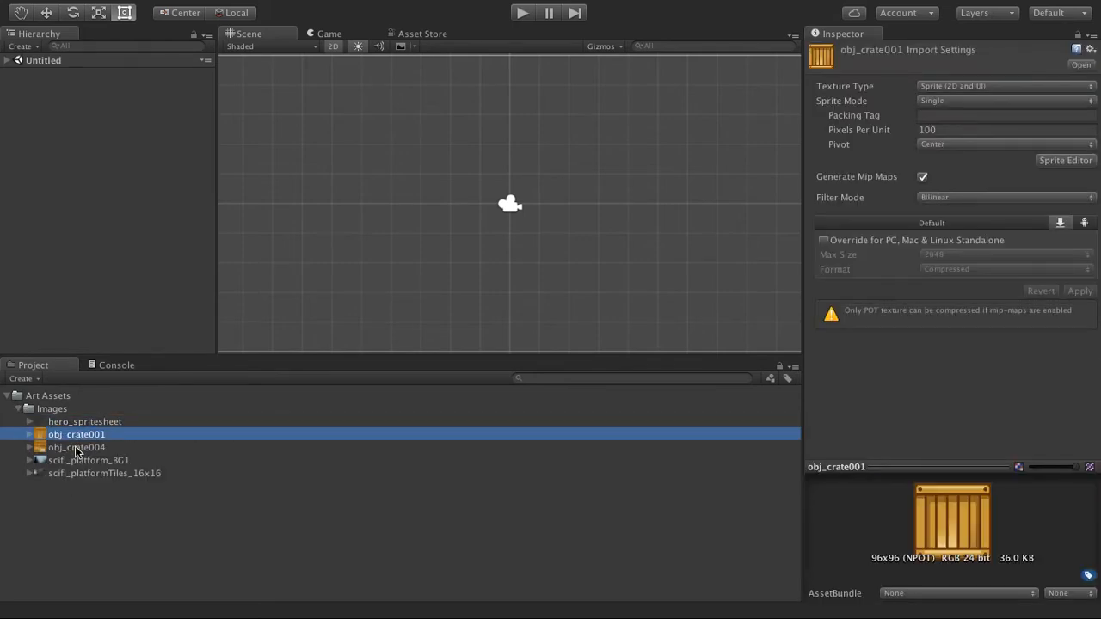
left_click(77, 449)
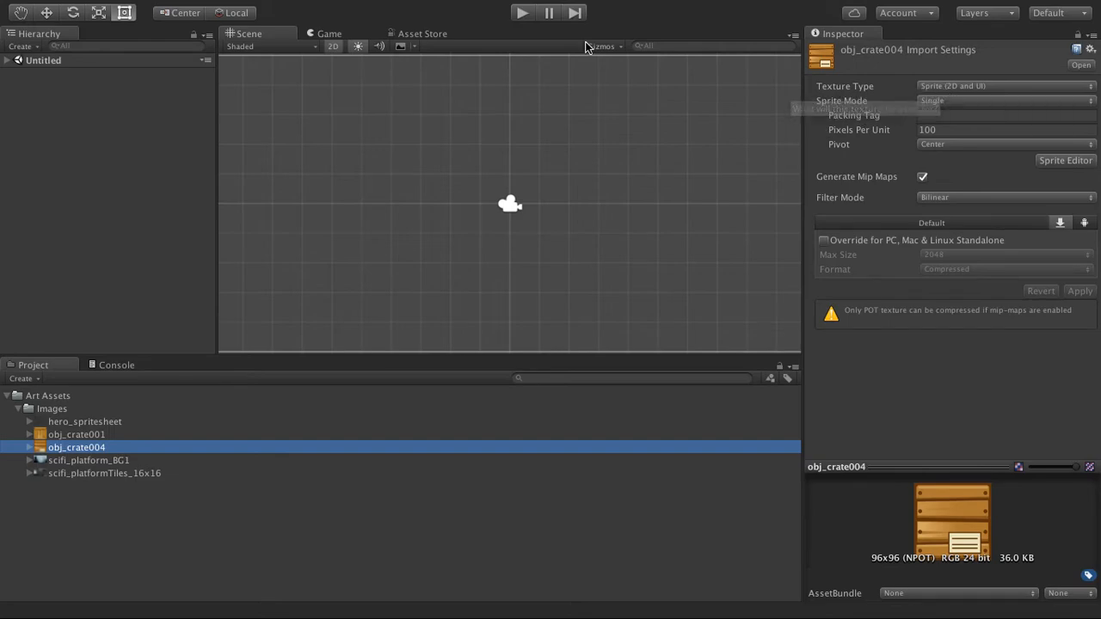
- Take the editor out of full screen and widen its window to span the whole desktop
left_click(39, 26)
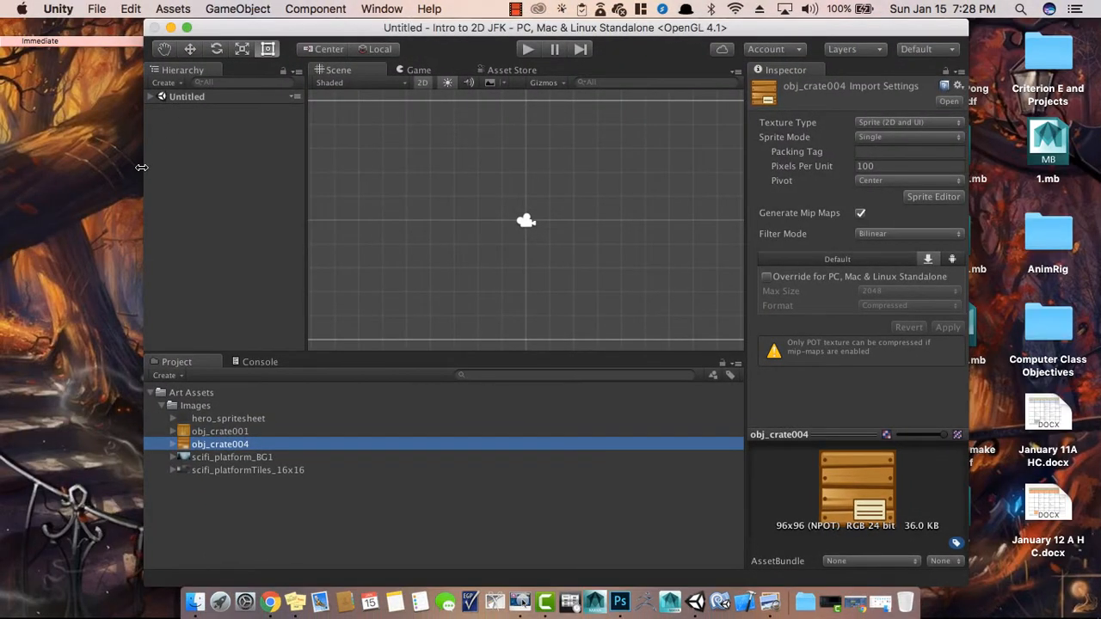
left_click_drag(144, 171, 2, 178)
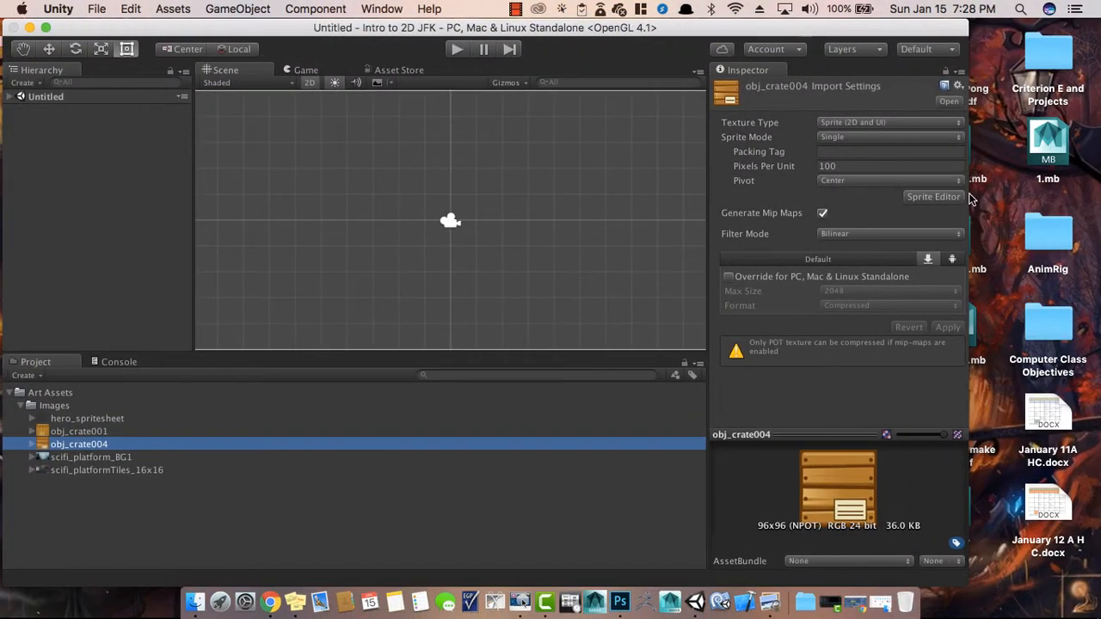
left_click_drag(971, 206, 1094, 202)
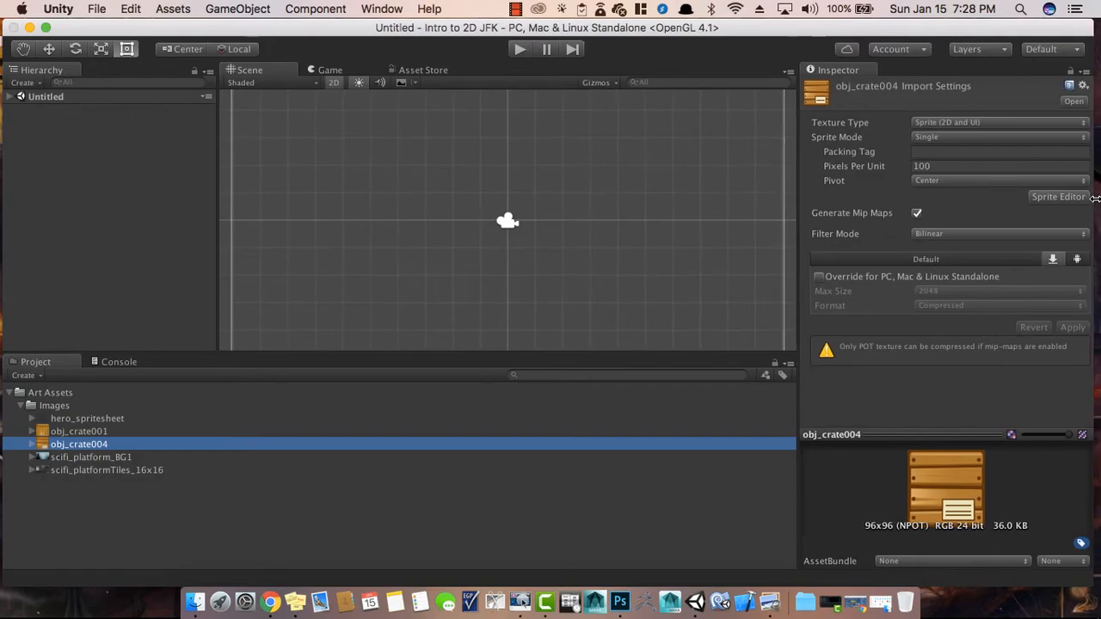
key("F1")
- Create a new 3D project named "example of what not to do" in the default location
left_click(98, 9)
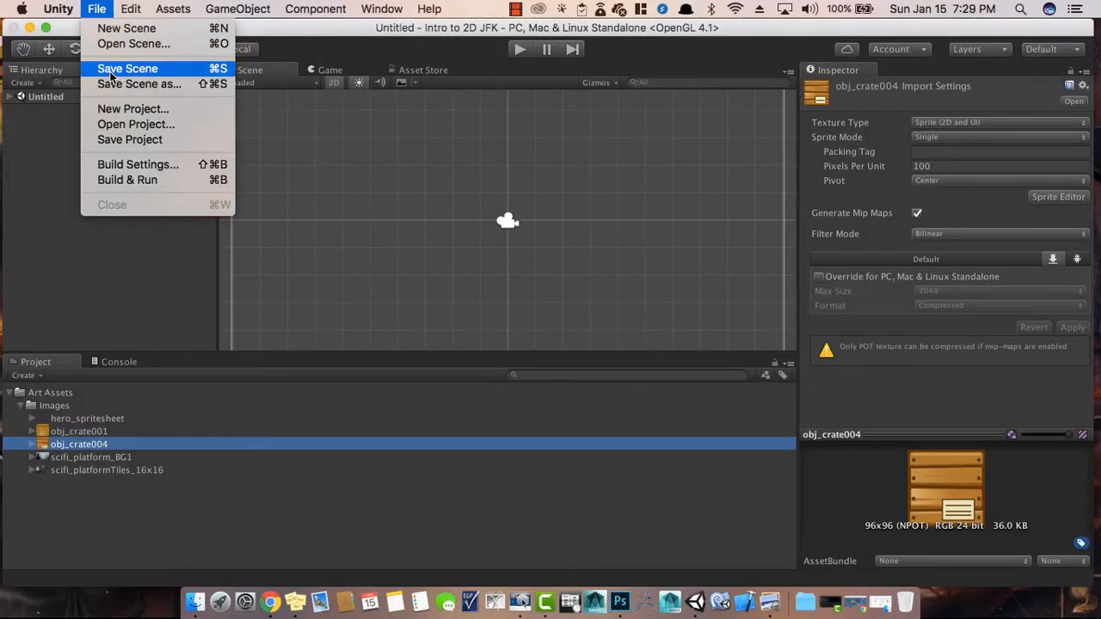
left_click(71, 29)
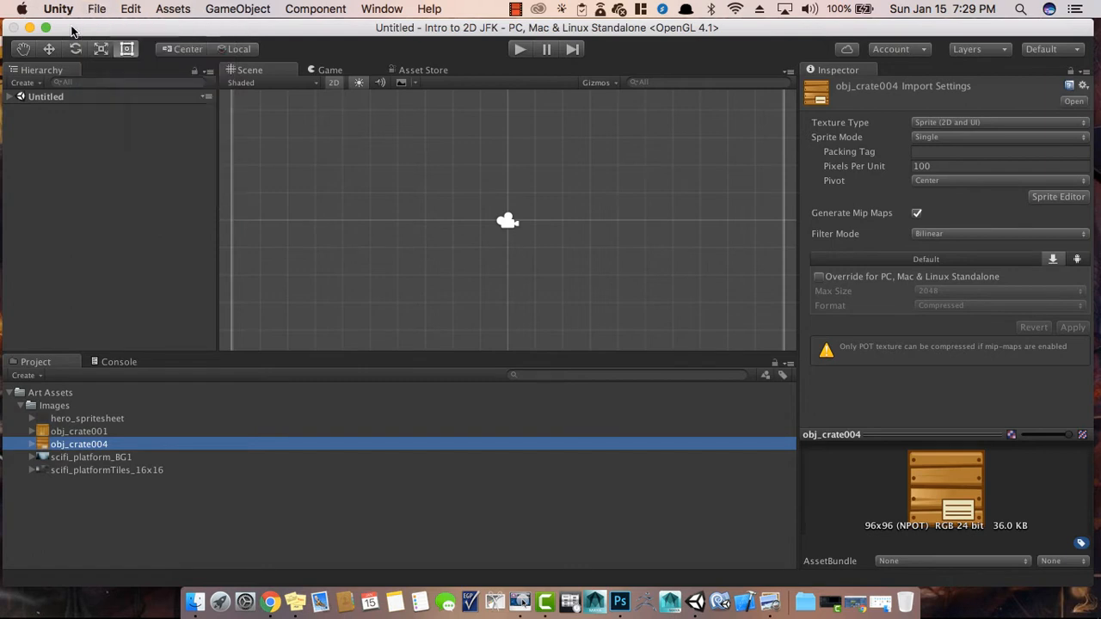
left_click(84, 11)
left_click(118, 109)
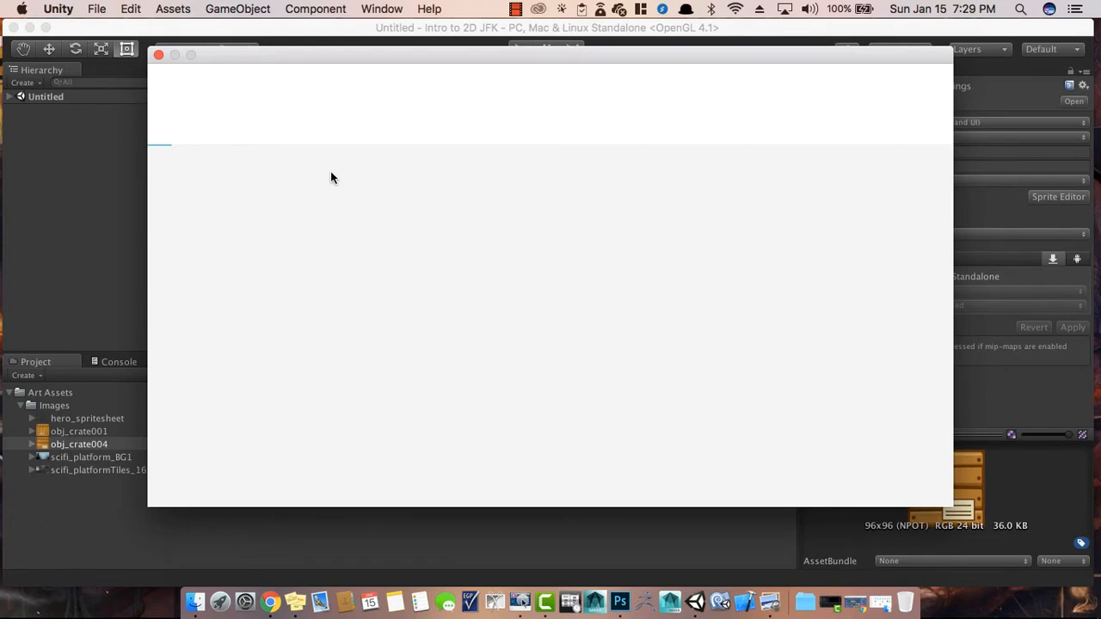
left_click_drag(370, 57, 375, 69)
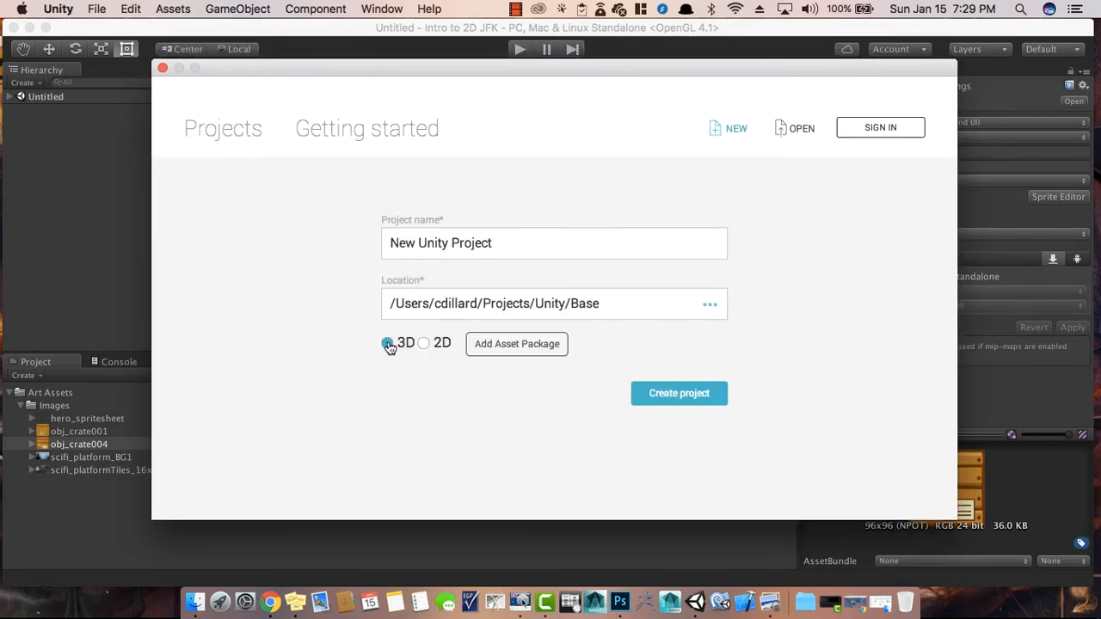
left_click_drag(490, 243, 344, 247)
left_click(344, 247)
left_click_drag(492, 250, 329, 241)
type("example of what not to do")
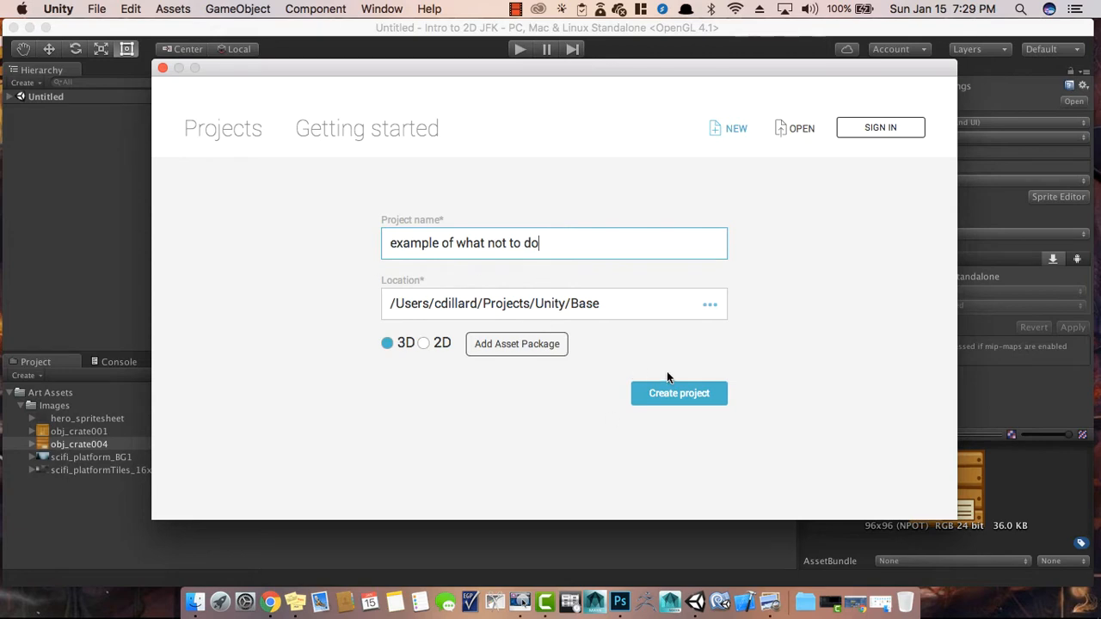
left_click(678, 396)
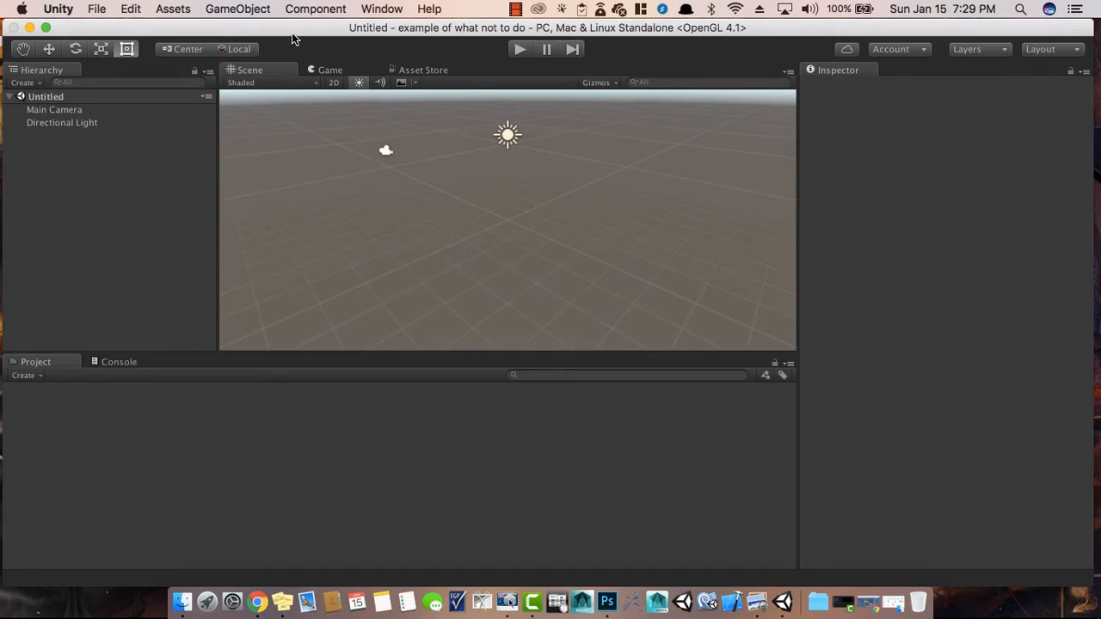
- Import the five selected desktop images into the new 3D project's root and bring its window back to full width
left_click_drag(296, 29, 808, 51)
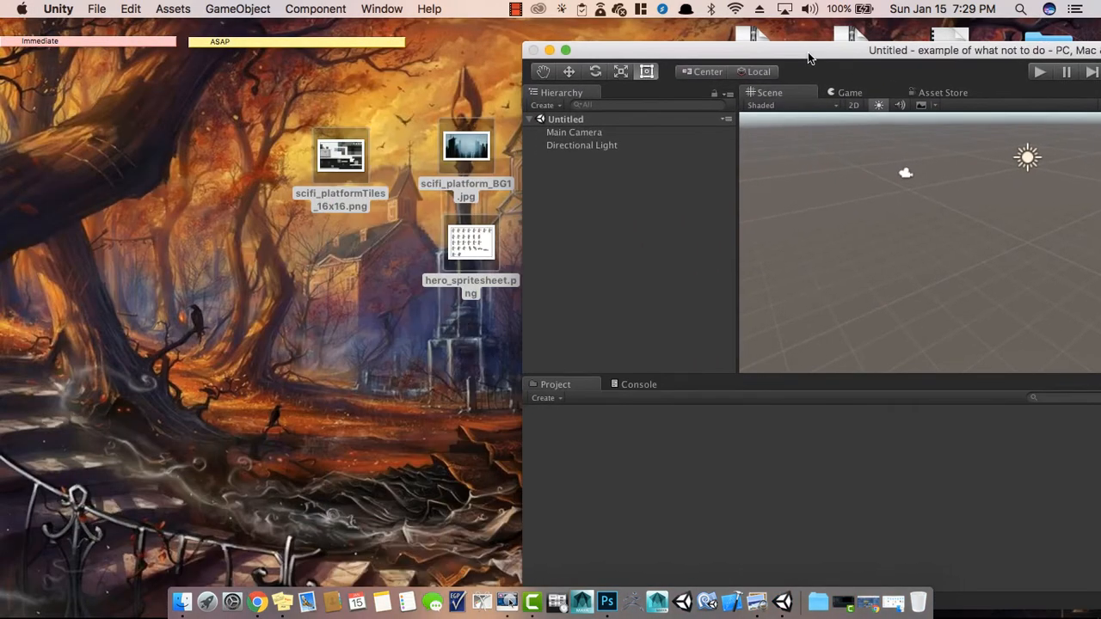
left_click_drag(512, 205, 555, 449)
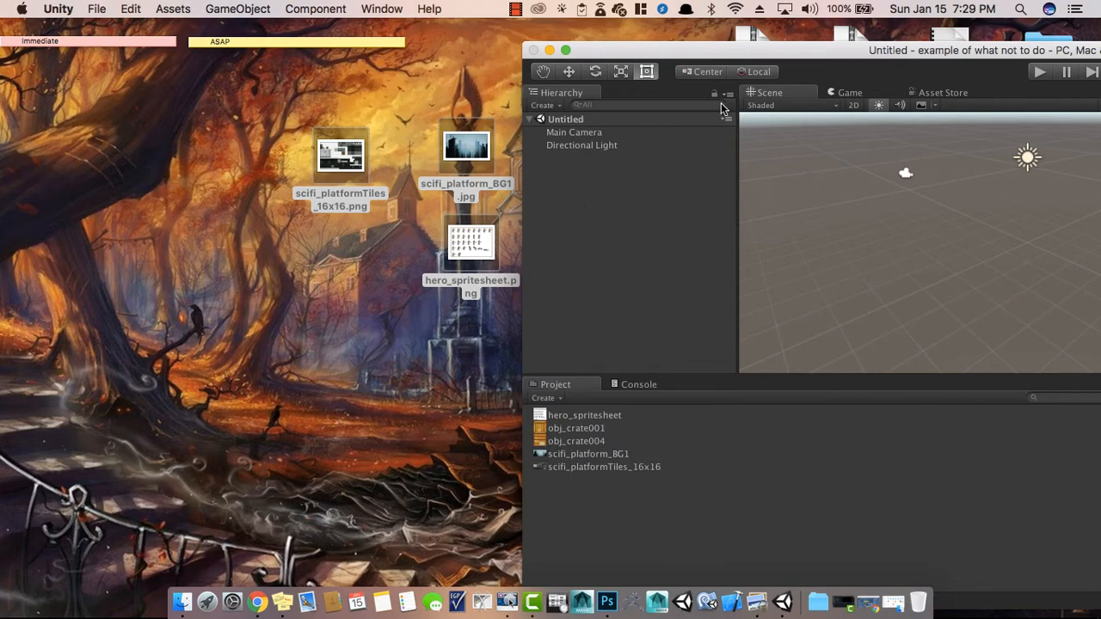
double_click(706, 50)
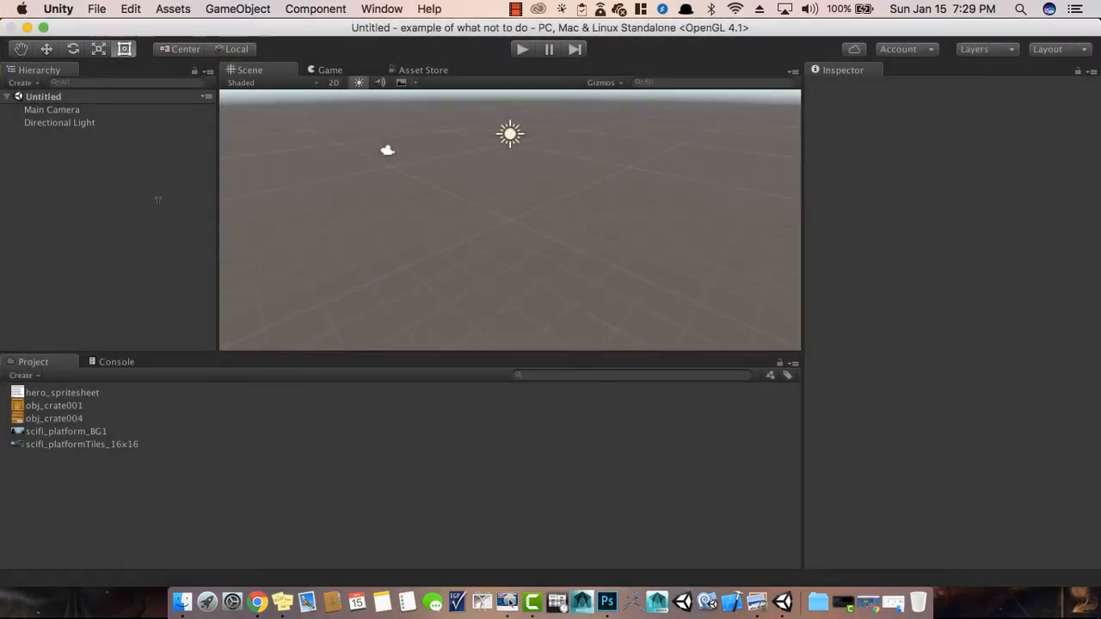
- Check the crate and background import settings, and apply the Sprite (2D and UI) texture type to hero_spritesheet
left_click(40, 405)
left_click(43, 418)
left_click(45, 431)
left_click(45, 419)
left_click(49, 406)
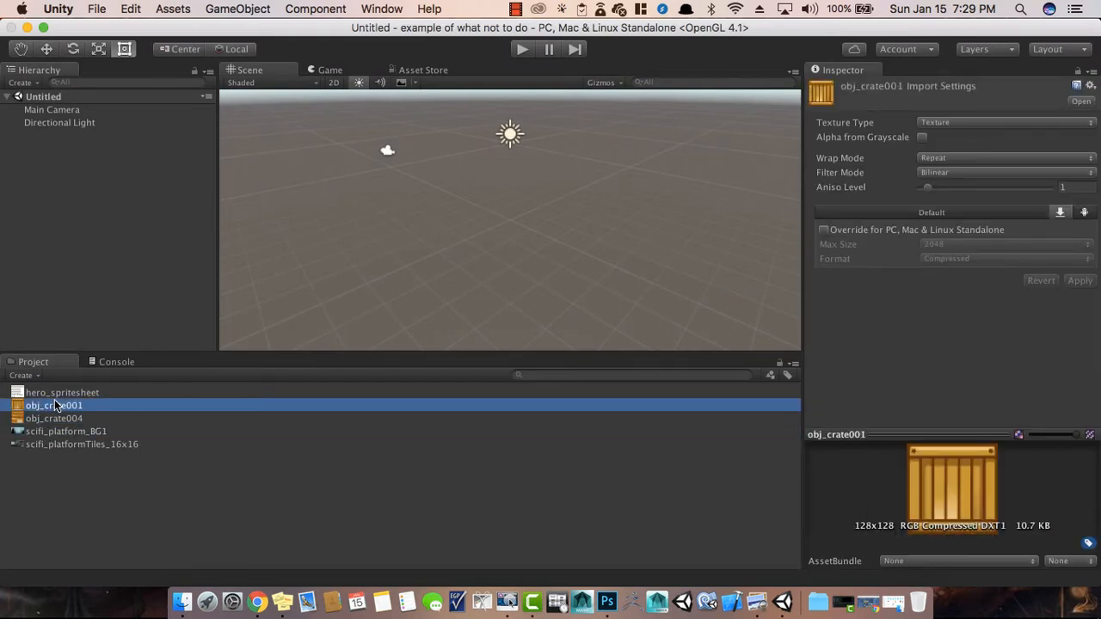
left_click(57, 394)
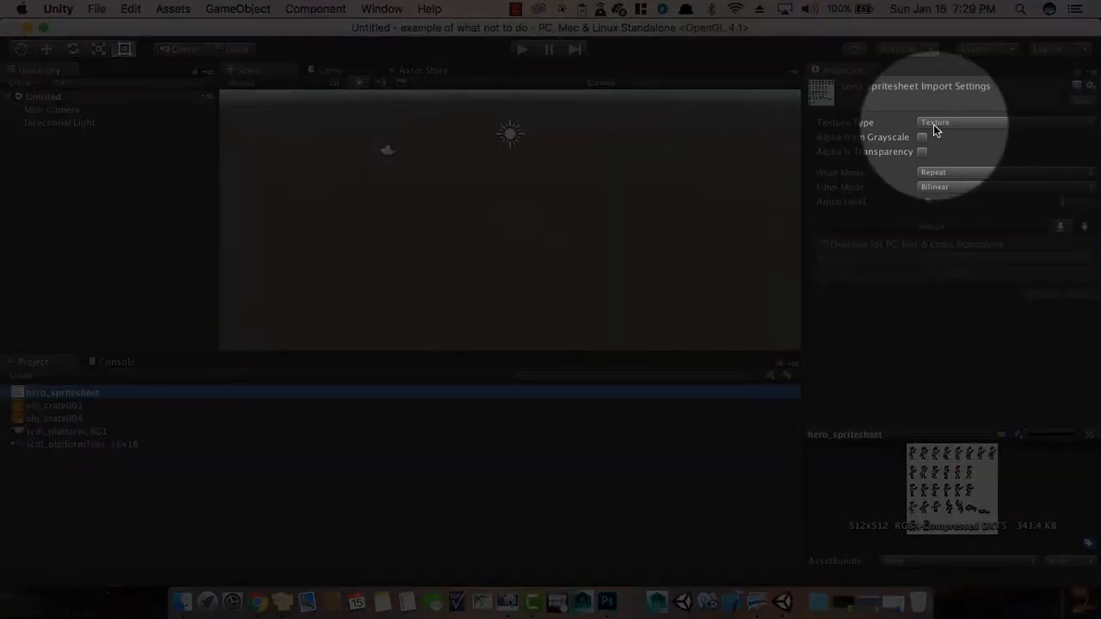
left_click(937, 123)
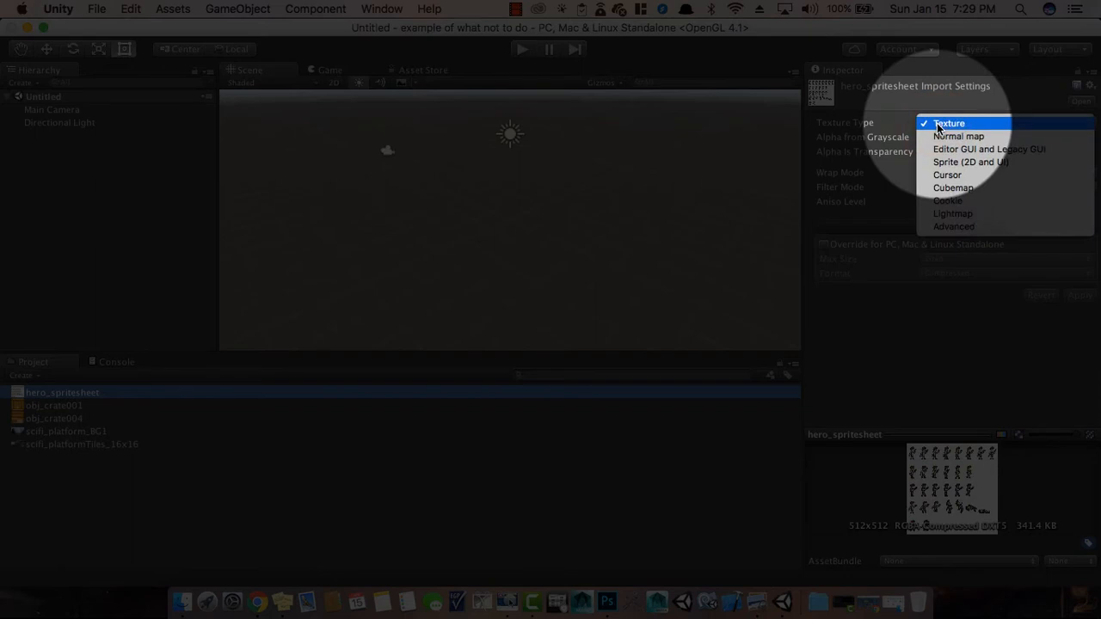
left_click(955, 164)
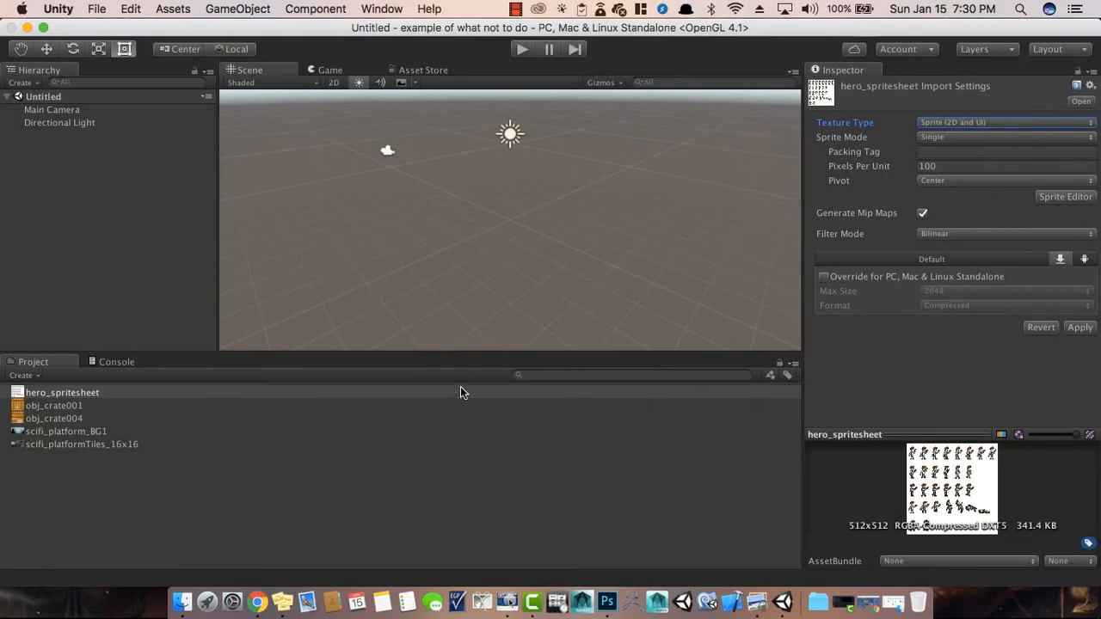
left_click(1081, 328)
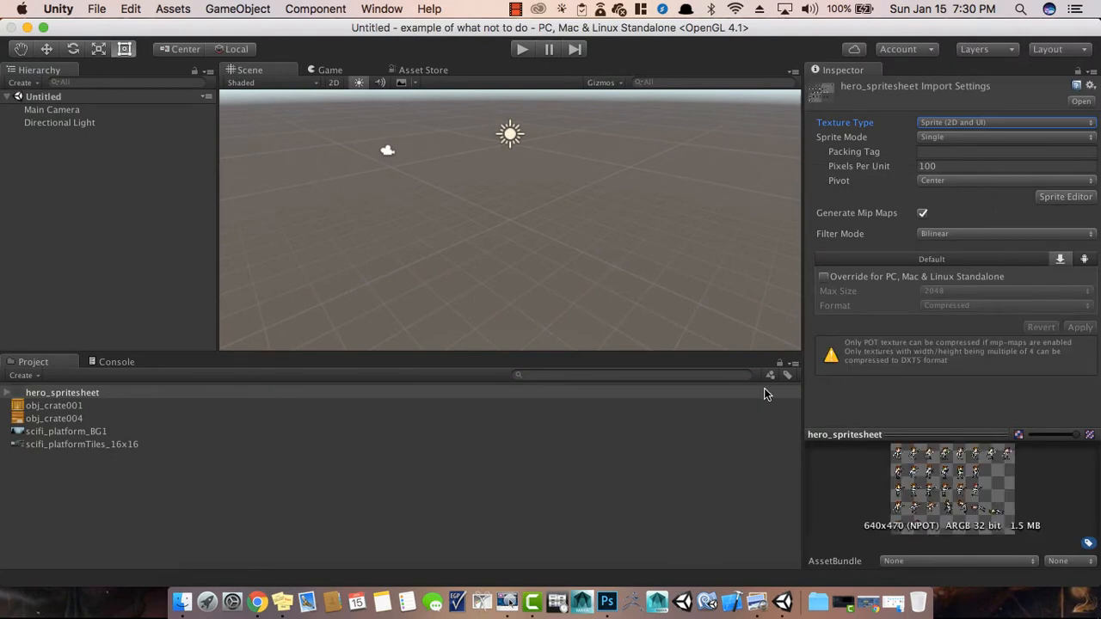
- Apply the Sprite (2D and UI) texture type to both crates, scifi_platform_BG1 and scifi_platformTiles_16x16 together
left_click(39, 419)
left_click(44, 406)
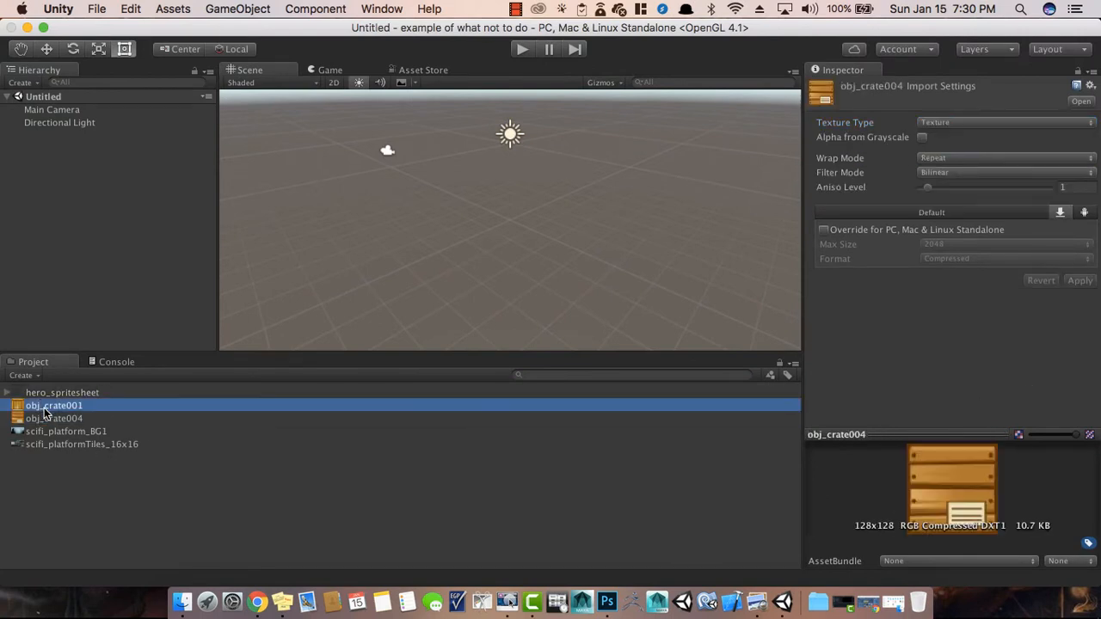
left_click(43, 452)
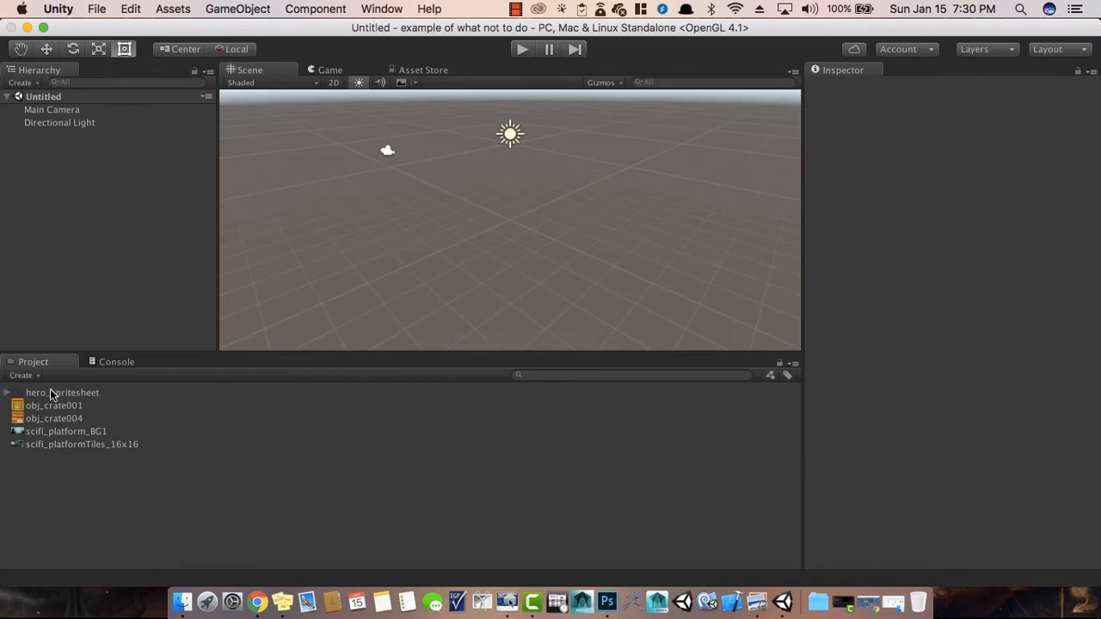
left_click(51, 405)
left_click(51, 444, "shift")
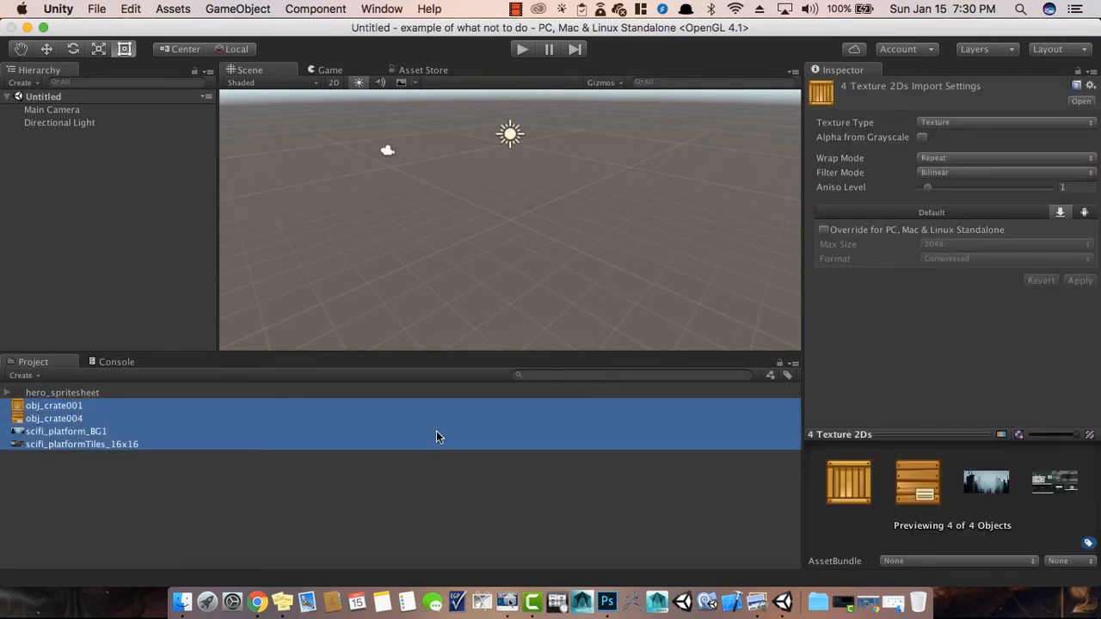
left_click(944, 123)
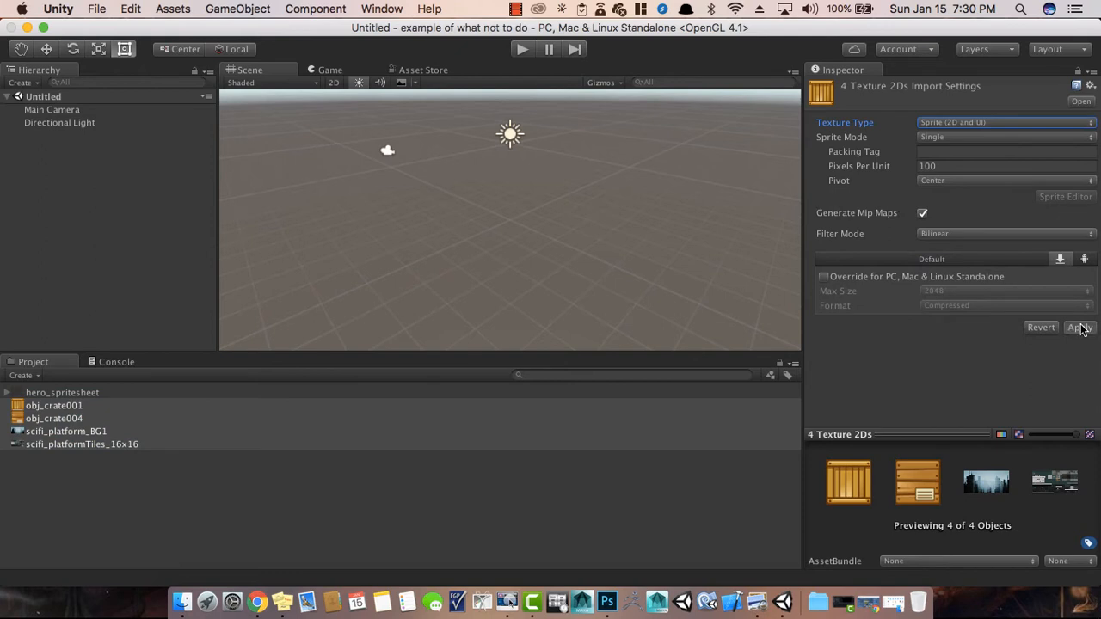
left_click(1080, 327)
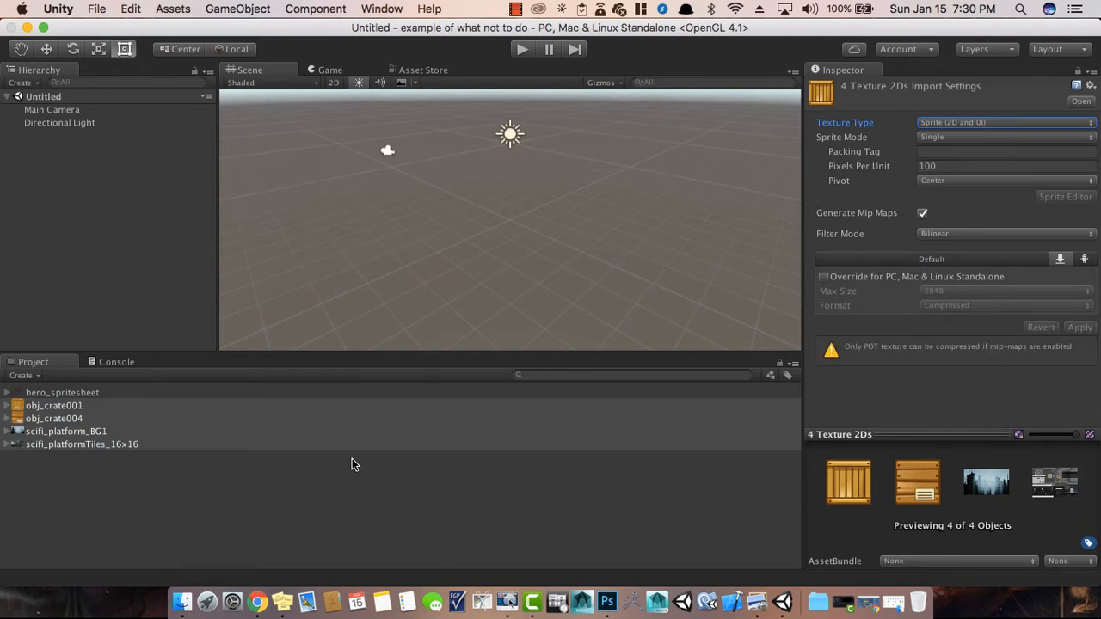
- Check obj_crate004's import settings, and switch from the example project to the "Intro to 2D JFK" project
left_click(297, 502)
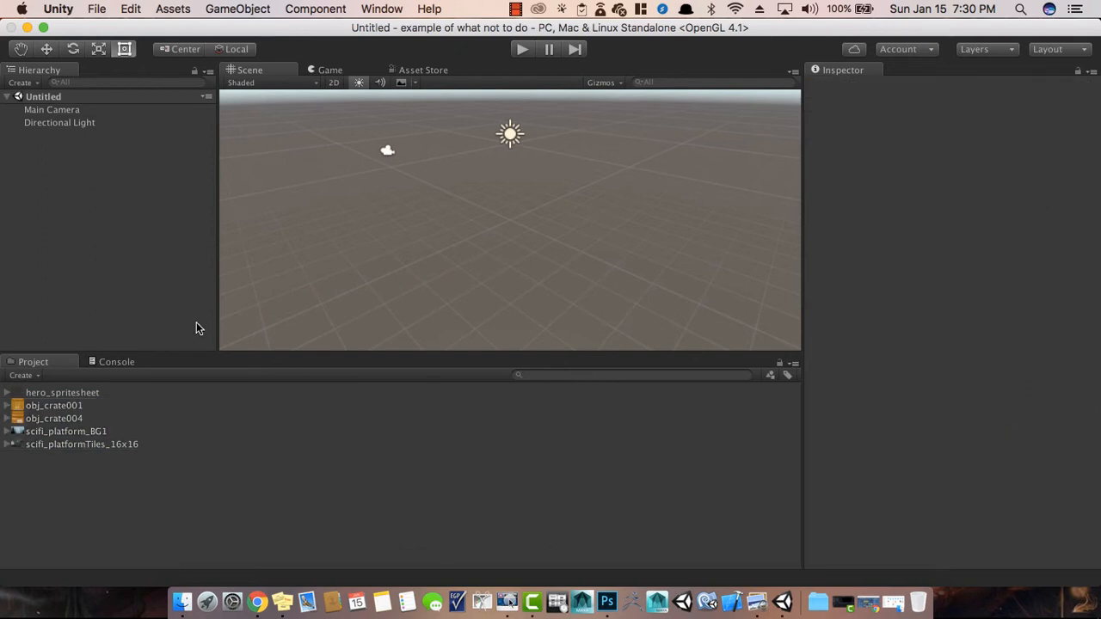
left_click(59, 445)
left_click(63, 421)
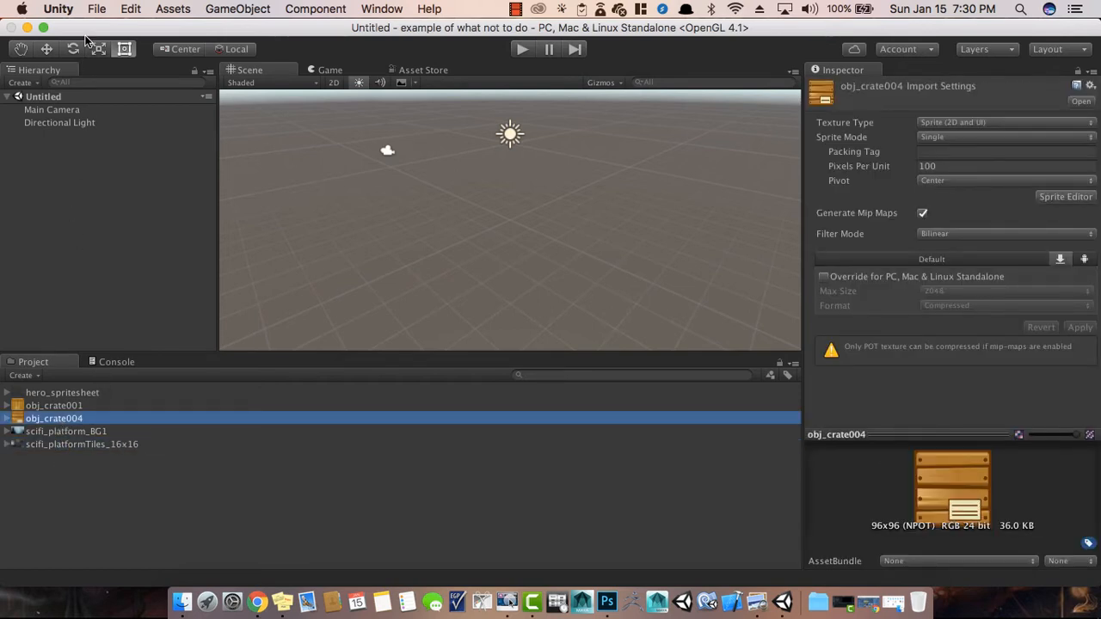
left_click(95, 11)
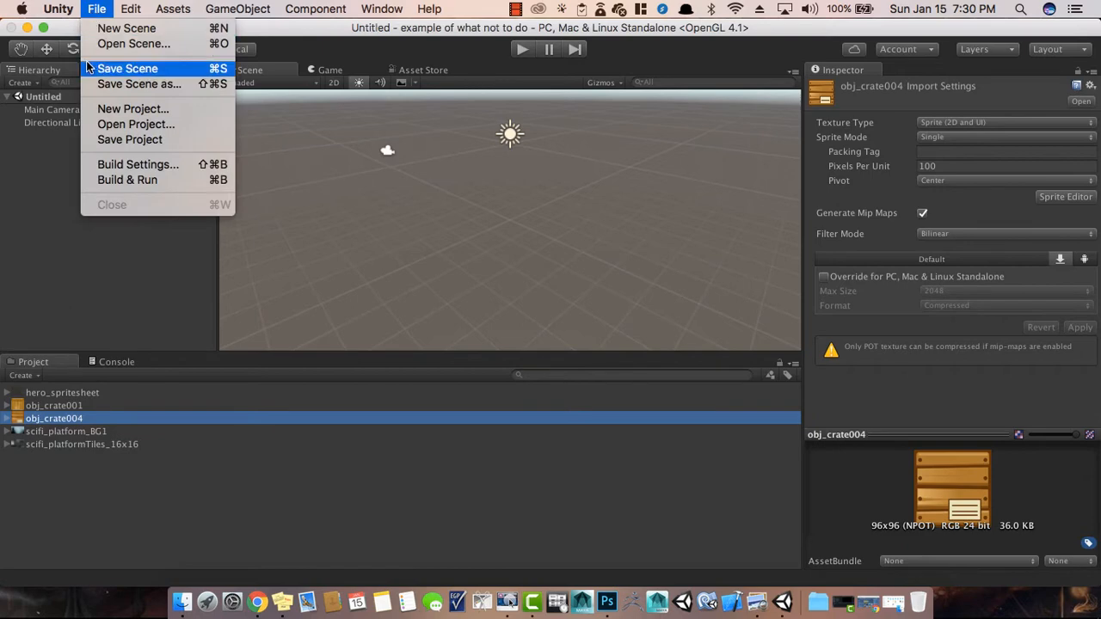
left_click(133, 126)
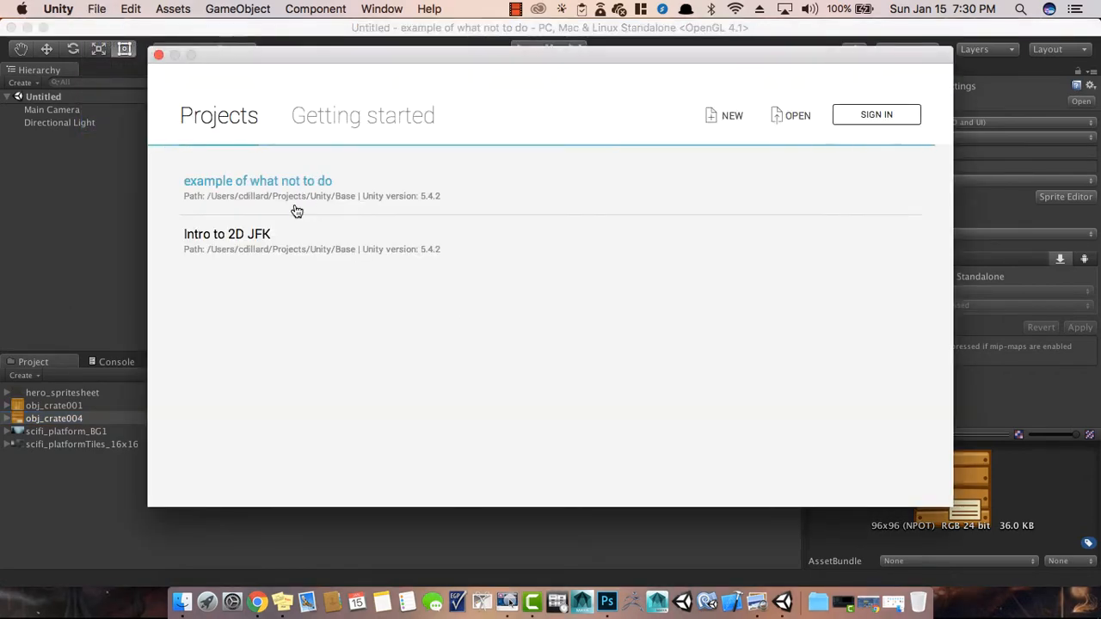
left_click(387, 238)
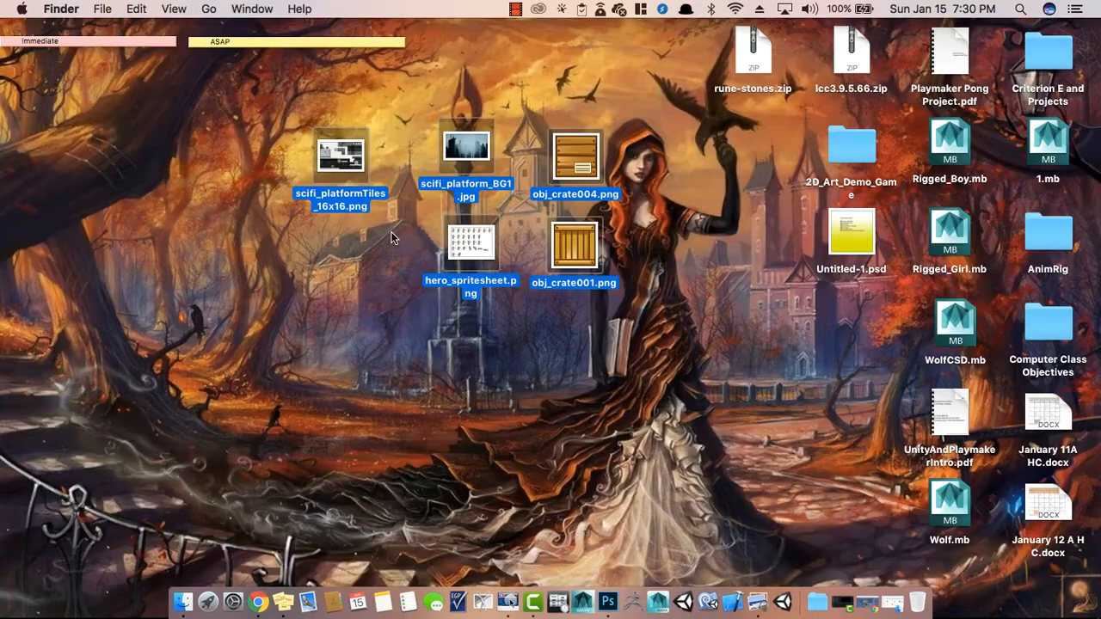
left_click(382, 294)
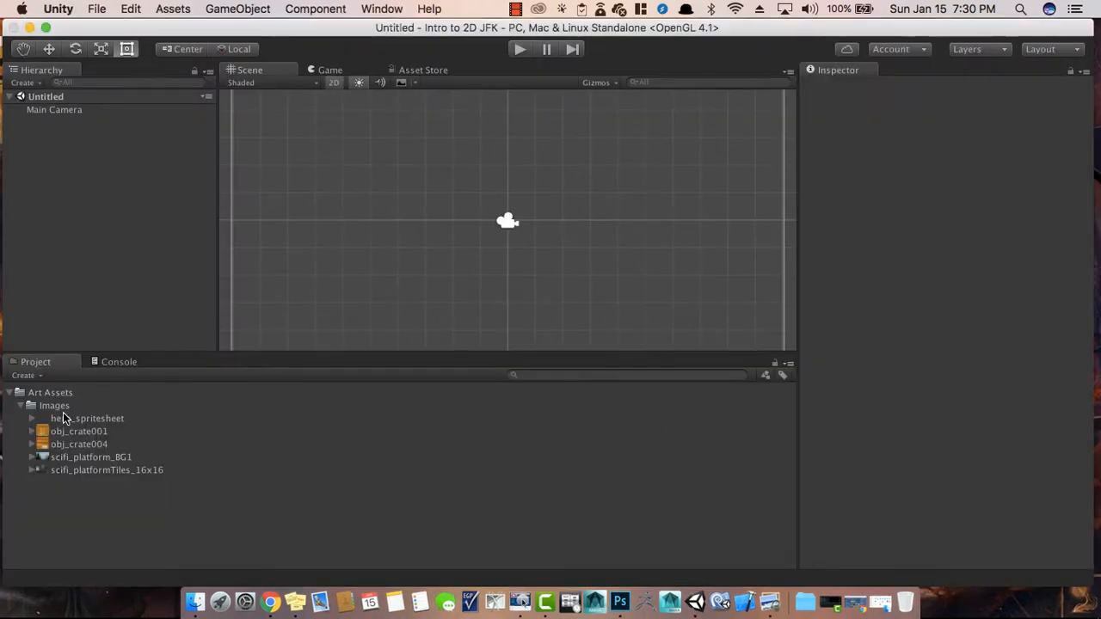
- Place the obj_crate001 sprite in the scene at about X -2.68, Y 0.24, and view it in the Game view
left_click(67, 418)
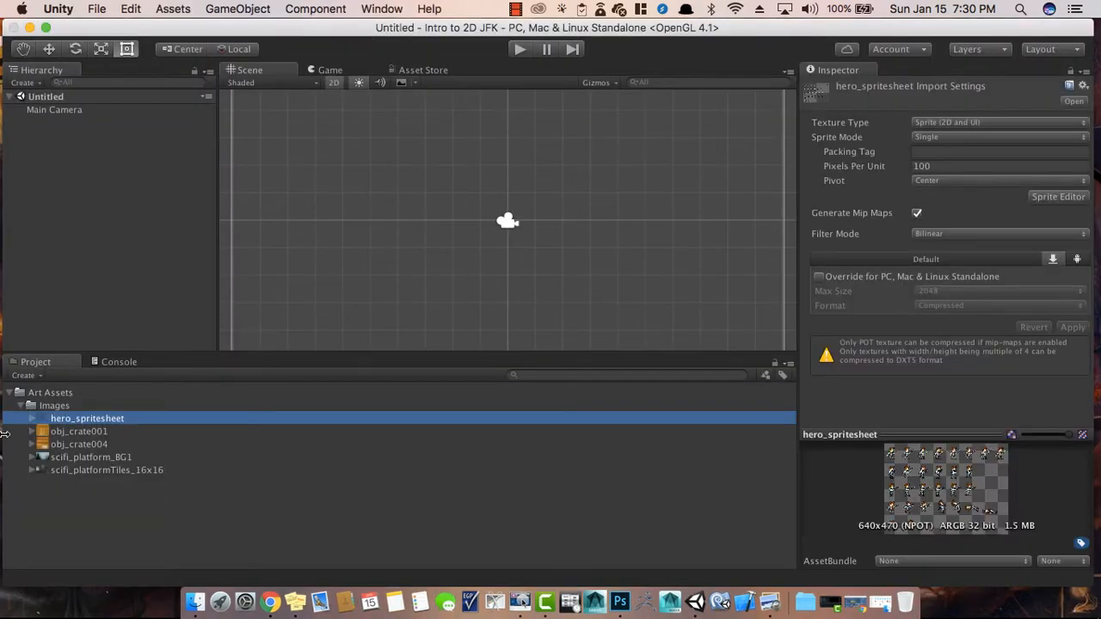
left_click(33, 431)
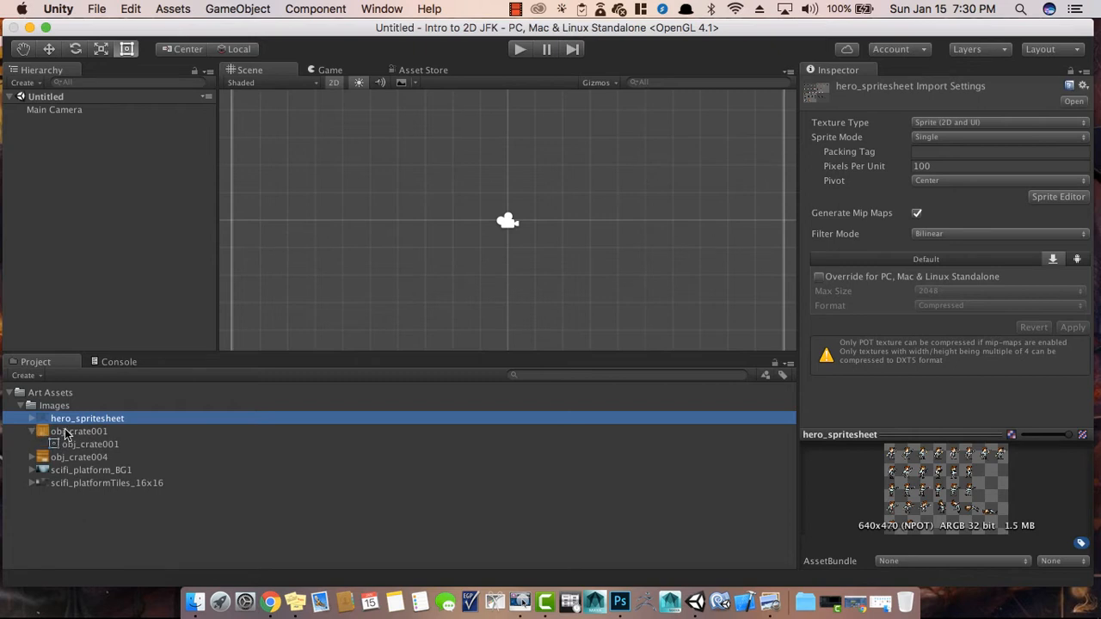
left_click(70, 431)
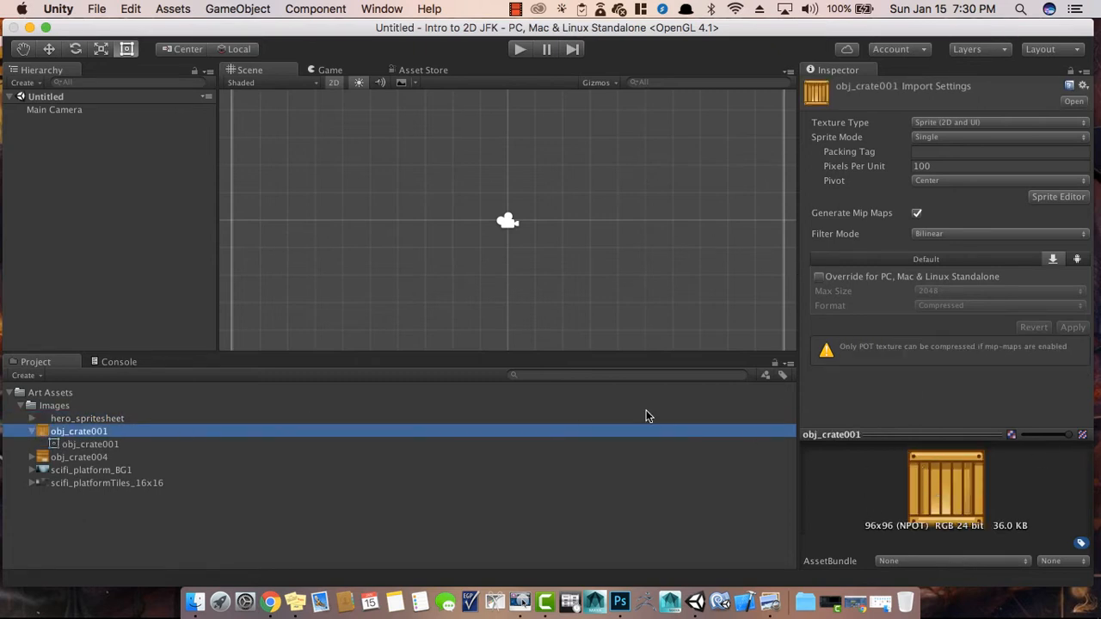
left_click_drag(79, 431, 430, 215)
left_click(330, 71)
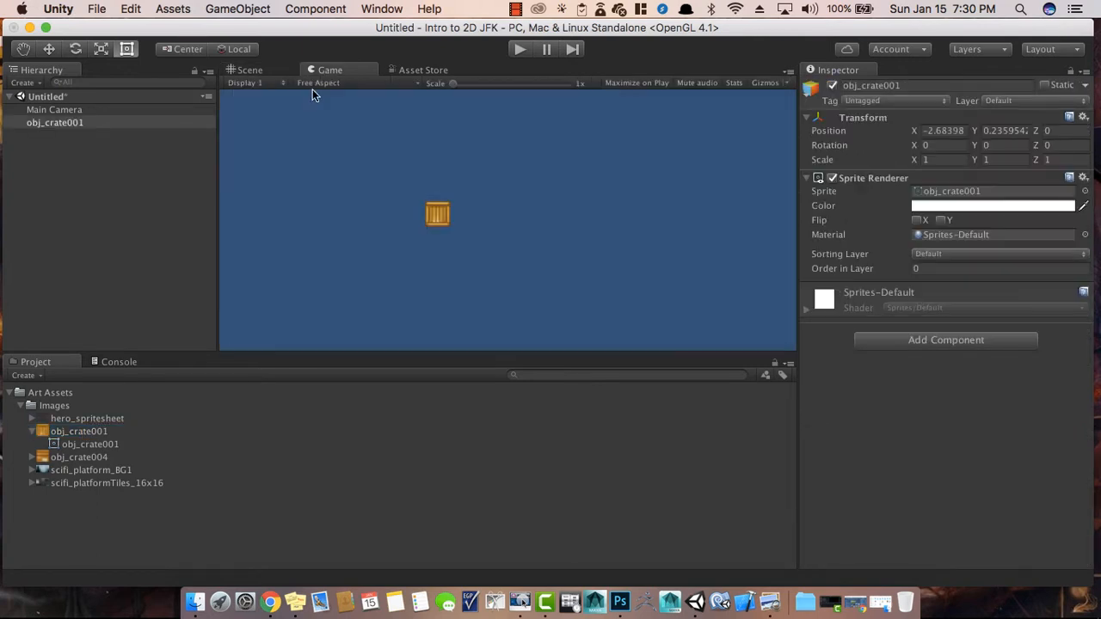
- Dock Project and Console together below the Hierarchy and Game below the Scene view, with a 5:4 game aspect ratio
left_click_drag(61, 364, 60, 324)
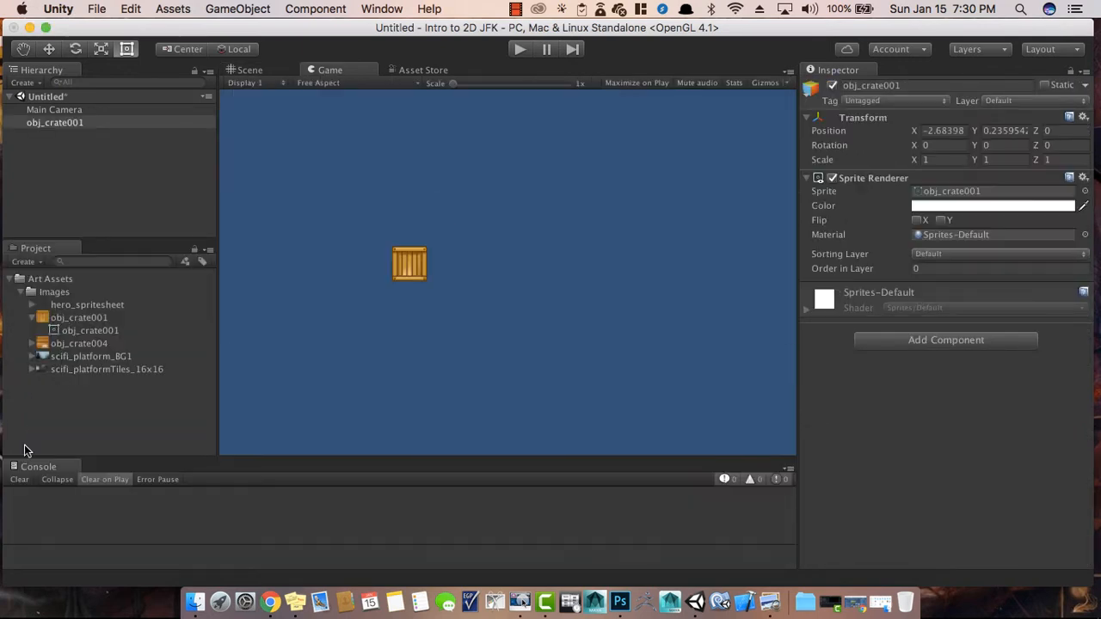
left_click_drag(71, 466, 162, 261)
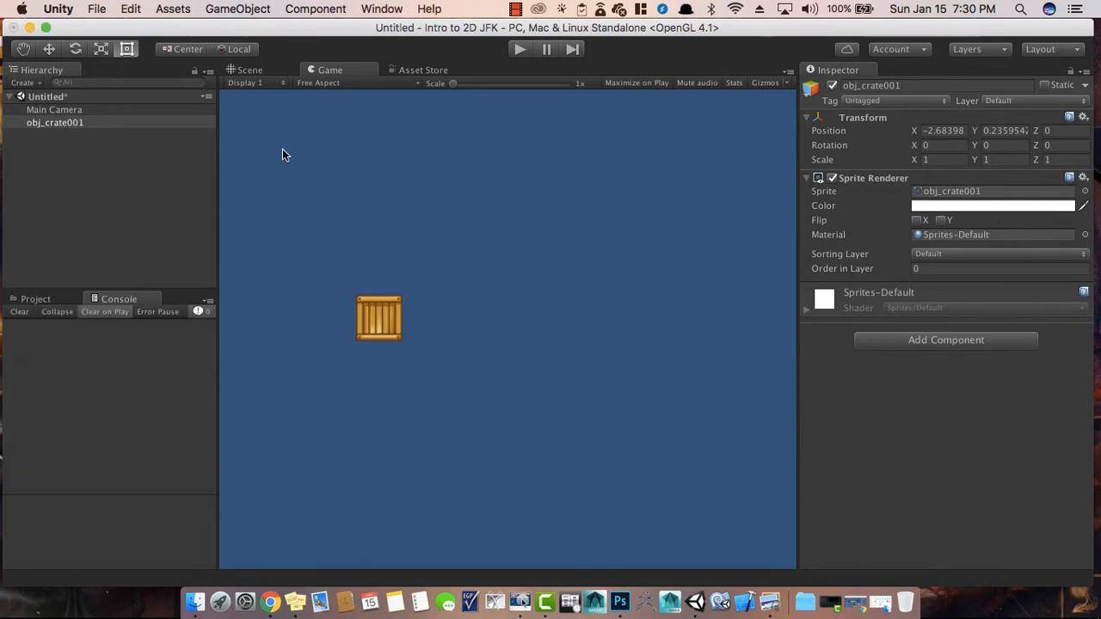
left_click_drag(328, 75, 437, 320)
left_click(351, 323)
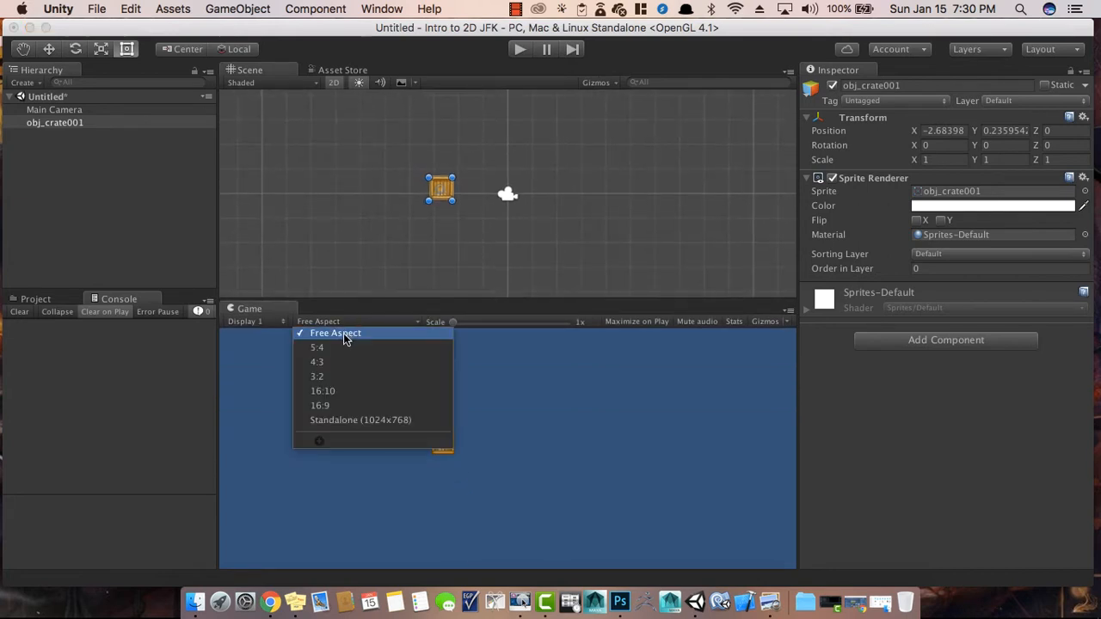
left_click(343, 347)
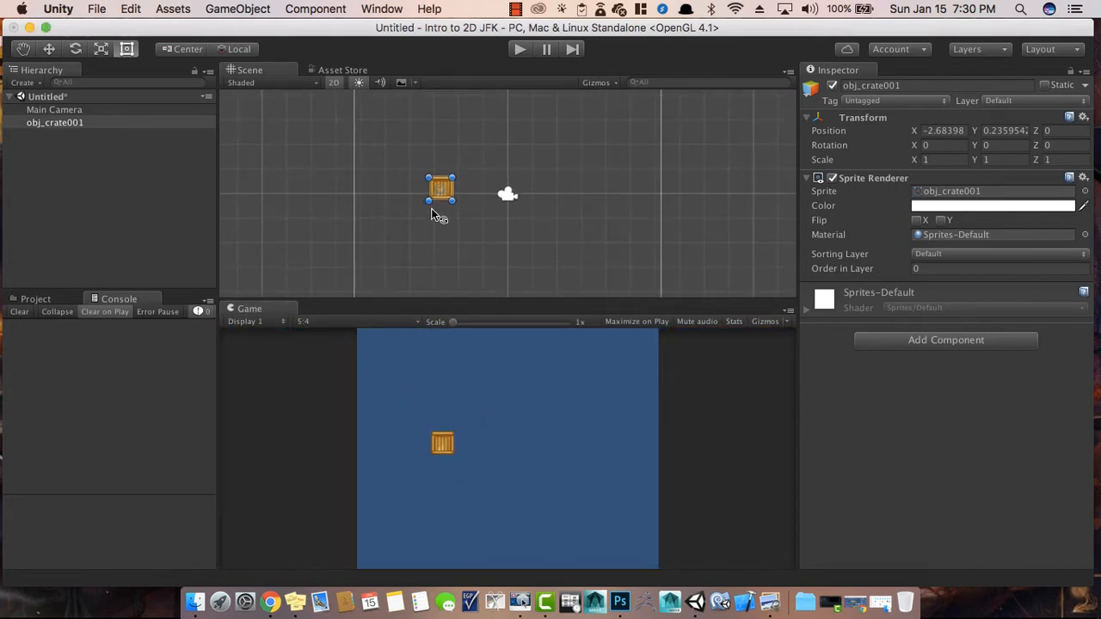
- Move obj_crate001 in the scene to about X -1.67, Y -0.82
scroll(454, 216, "down", 1)
left_click(450, 241)
left_click(450, 193)
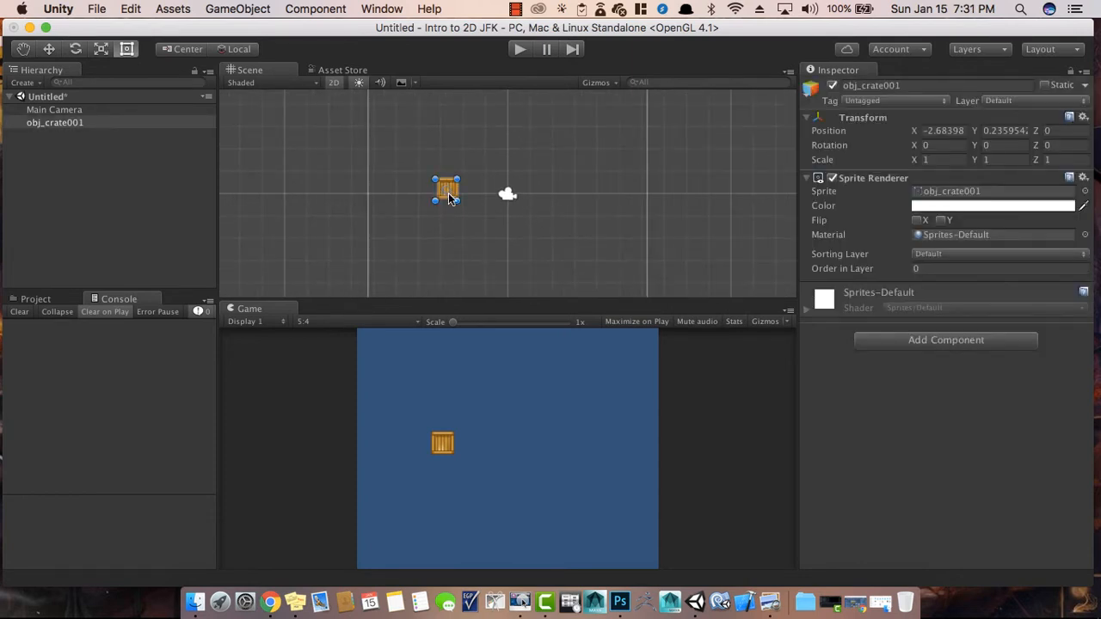
key("w")
left_click_drag(448, 192, 479, 208)
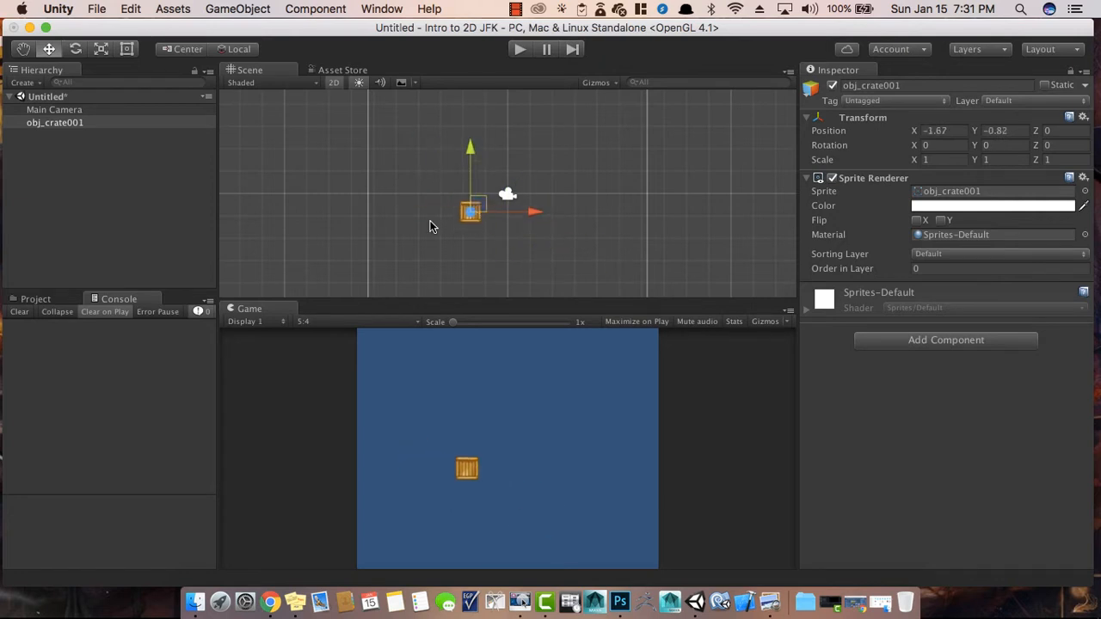
- Check the import settings of obj_crate001 and scifi_platform_BG1, and place the background in the scene at about X -0.69, Y 1.35
left_click(36, 299)
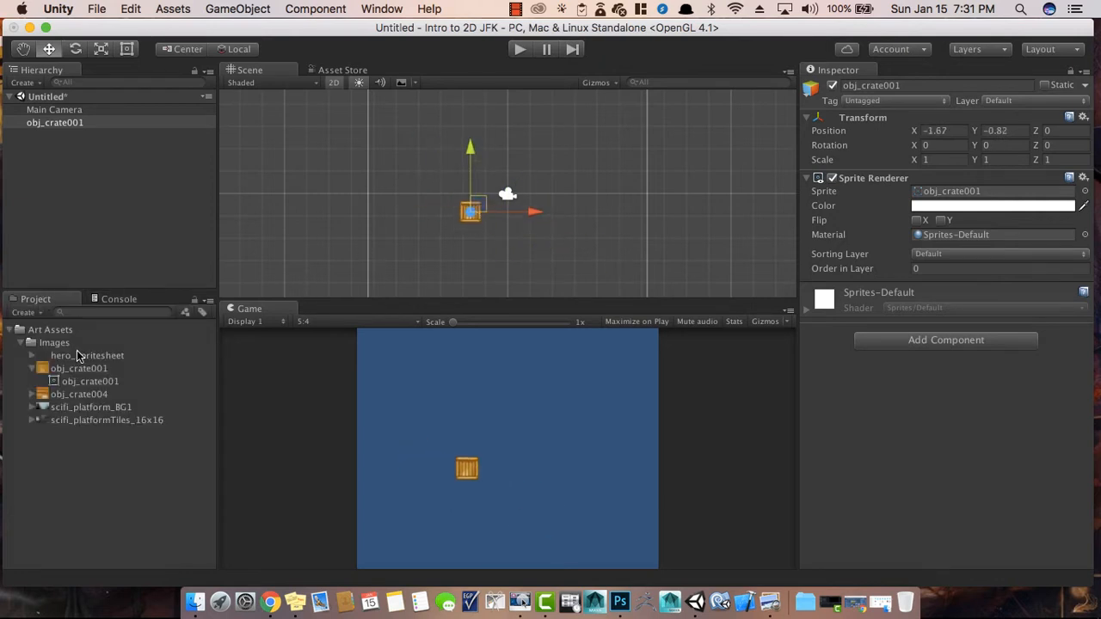
left_click(74, 368)
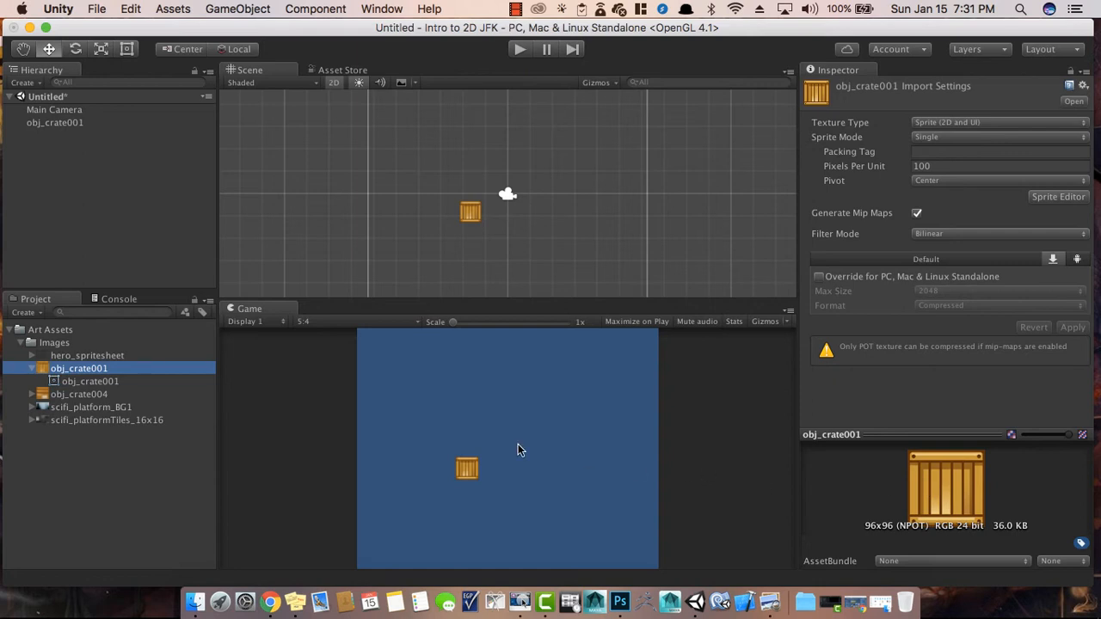
left_click(83, 407)
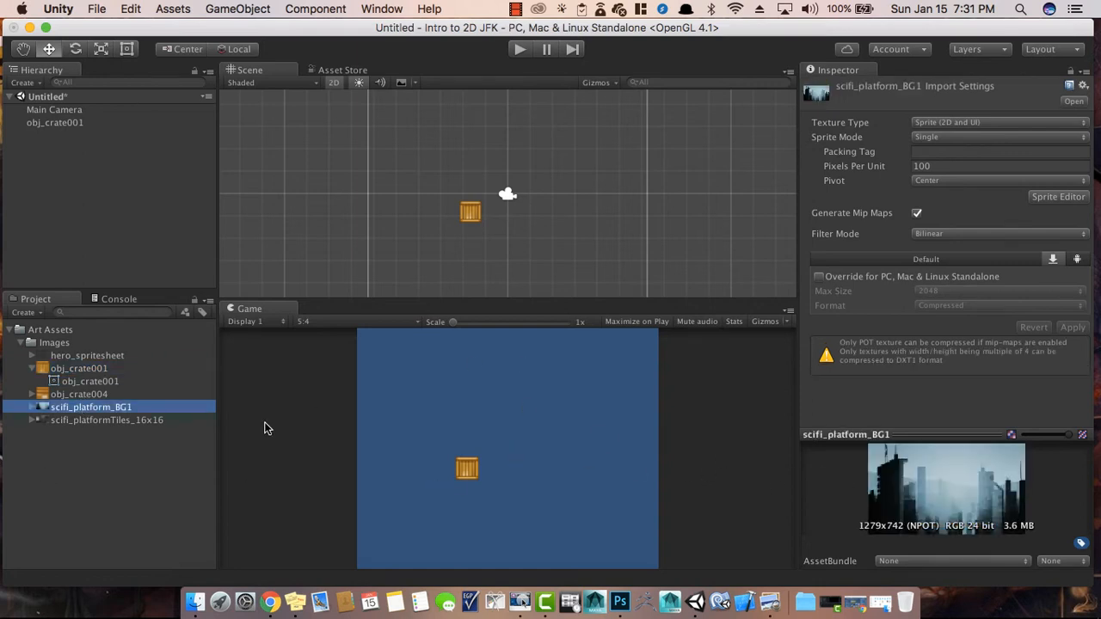
left_click_drag(66, 408, 492, 163)
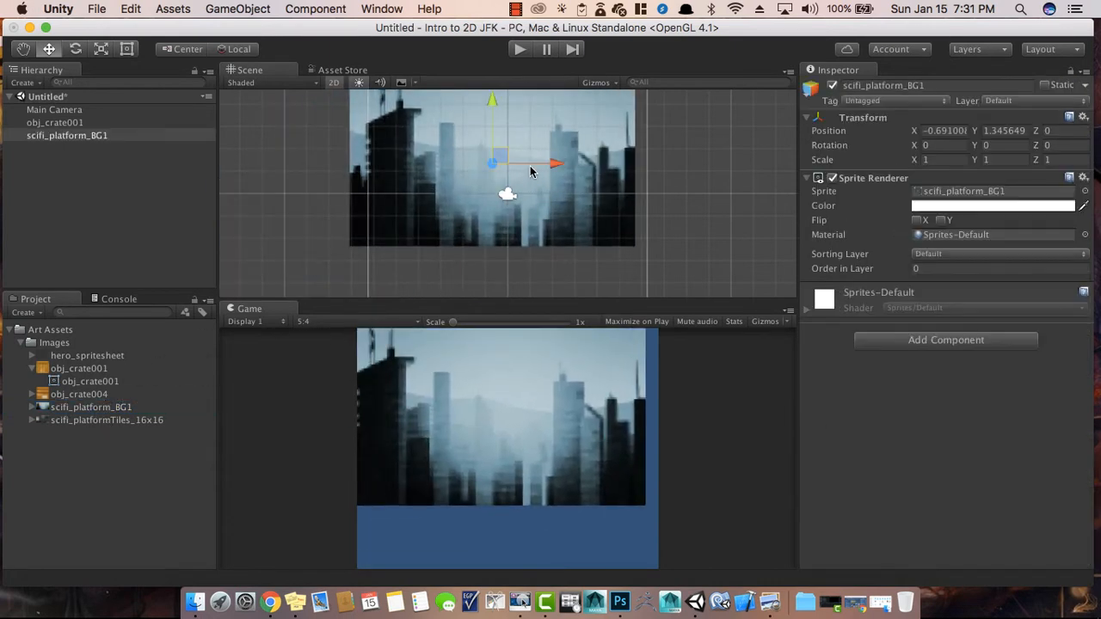
- Try different scales on scifi_platform_BG1, ending with a uniform scale of about 1.14 on all axes
key("r")
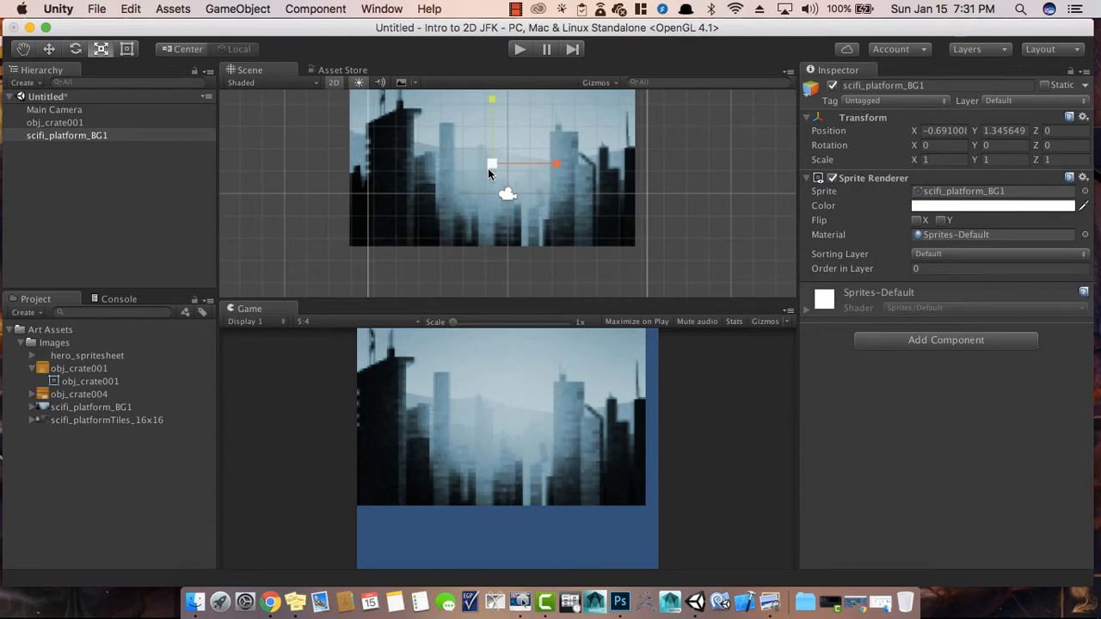
mouse_move(491, 165)
left_mouse_down()
mouse_move(504, 185)
mouse_move(486, 166)
left_mouse_up()
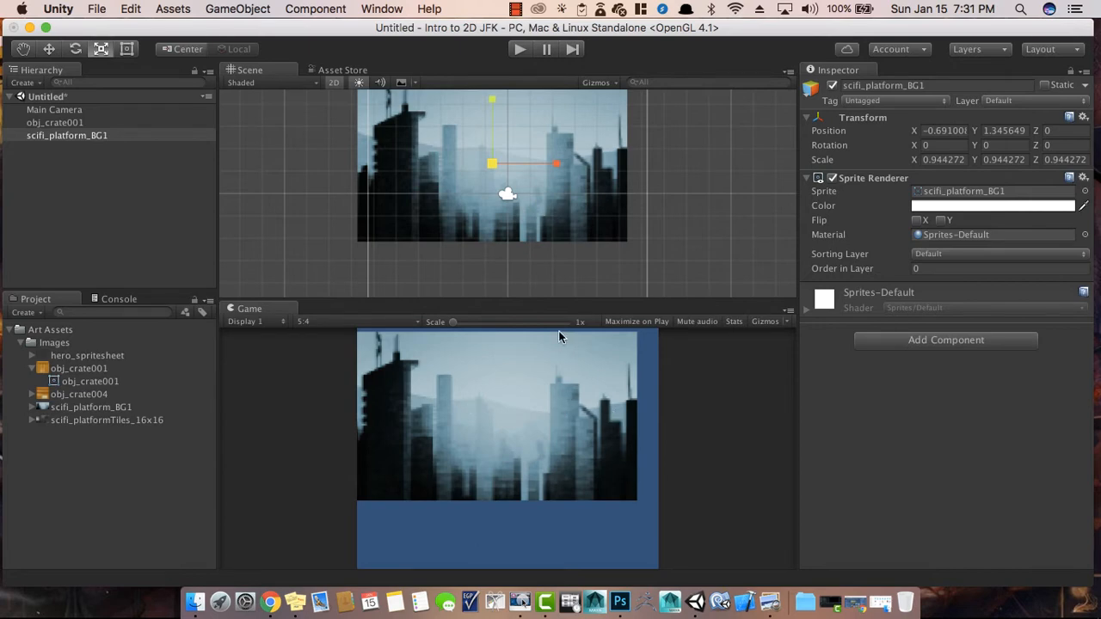
left_click_drag(558, 165, 627, 167)
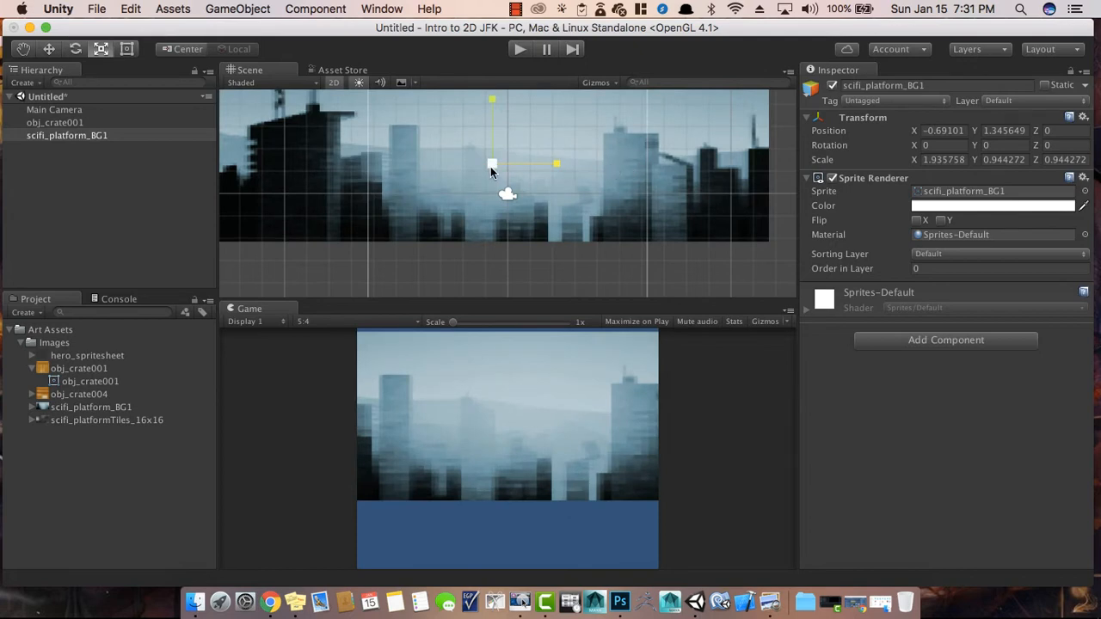
left_click_drag(492, 163, 510, 180)
left_click(571, 136)
left_click(524, 149)
- Move scifi_platform_BG1 to about X -0.04, Y 0.87 to centre it horizontally on the camera
key("w")
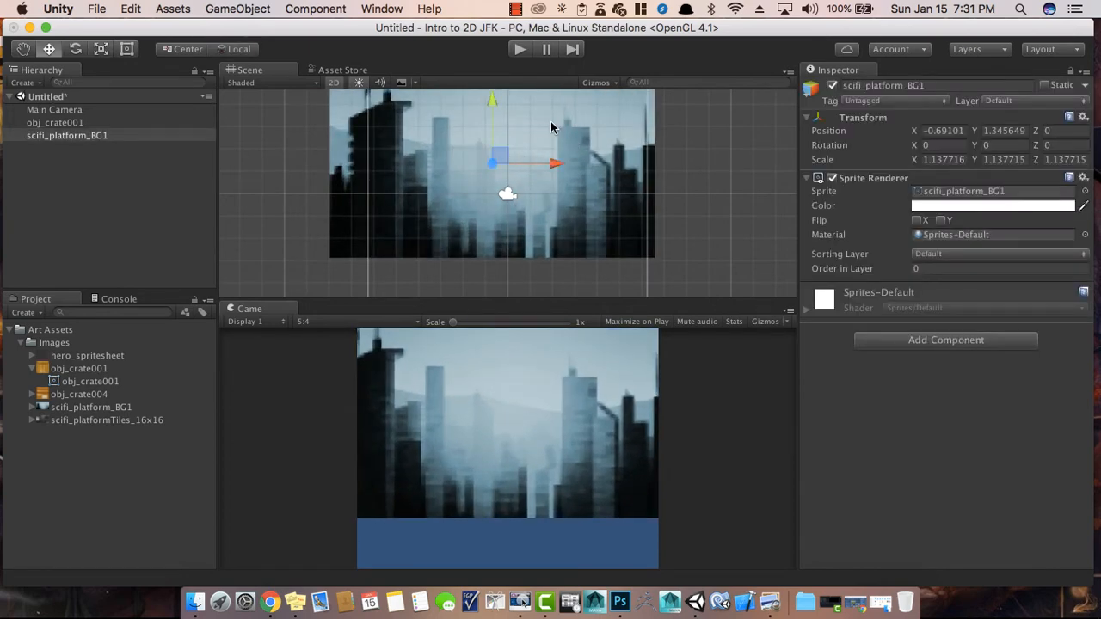
left_click(555, 129)
left_click(492, 151)
mouse_move(498, 155)
left_mouse_down()
mouse_move(513, 167)
mouse_move(511, 199)
mouse_move(515, 167)
left_mouse_up()
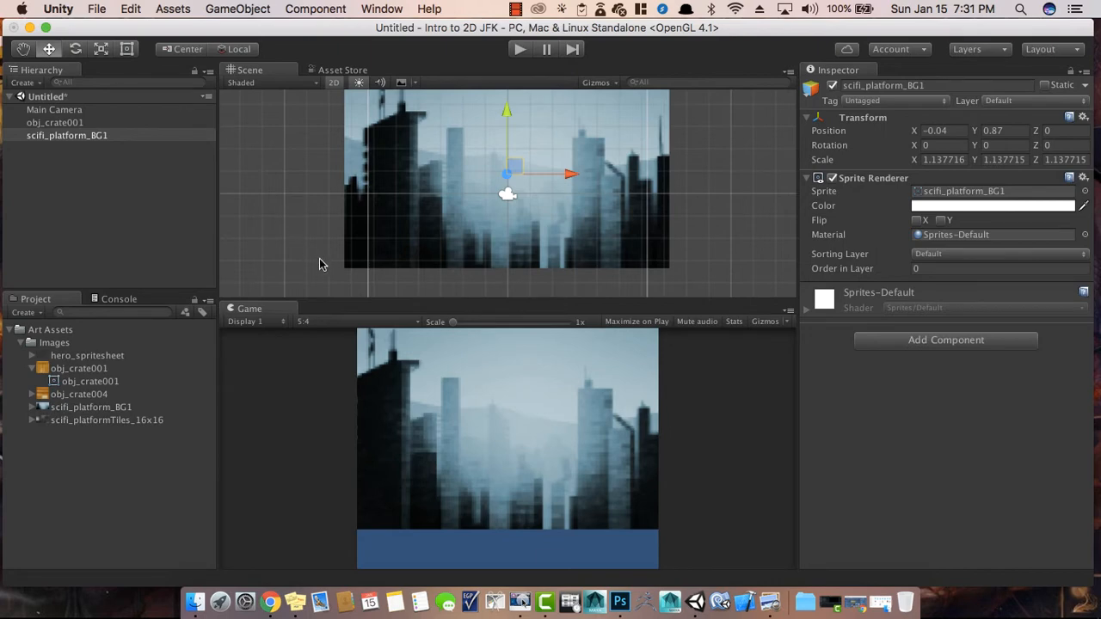
- Compare the hierarchy order and Sprite Renderer sorting settings of obj_crate001 and scifi_platform_BG1
left_click(100, 138)
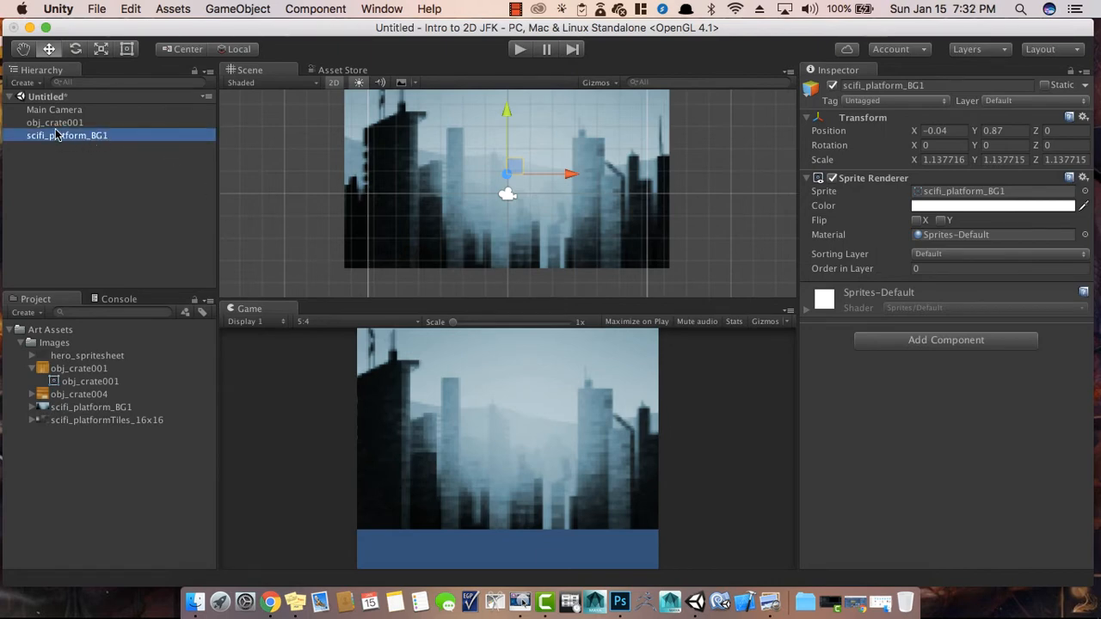
left_click(70, 123)
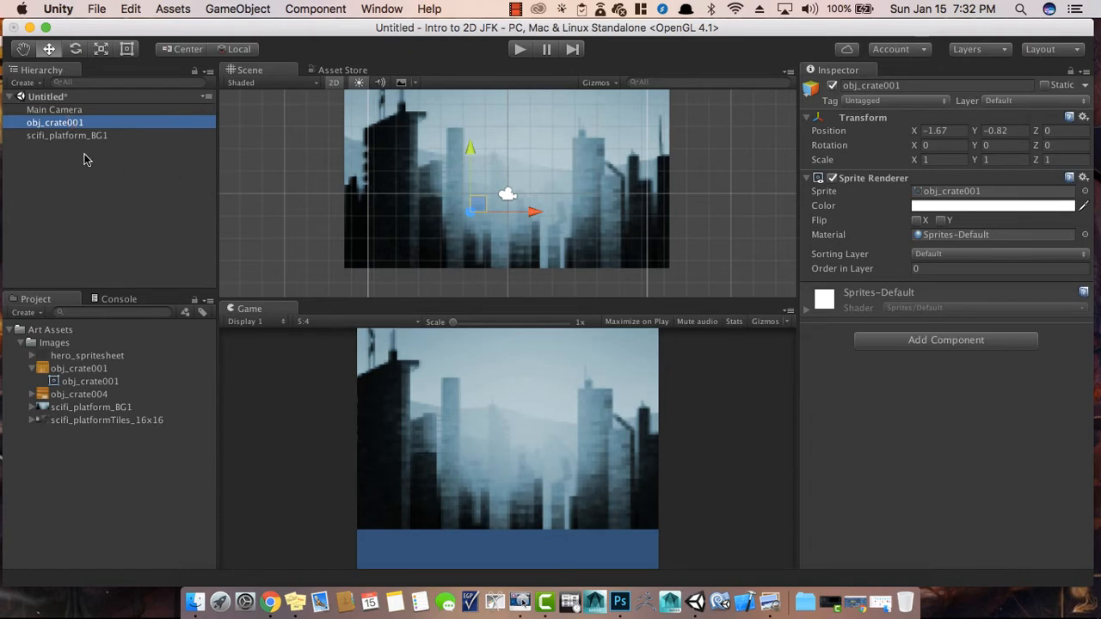
left_click(61, 136)
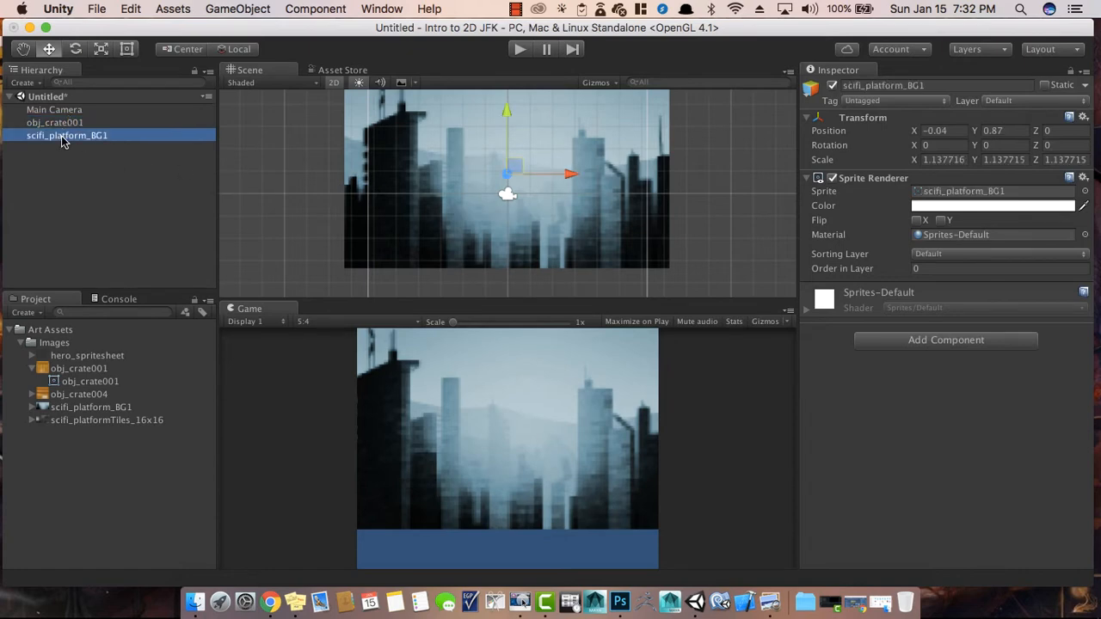
left_click(60, 125)
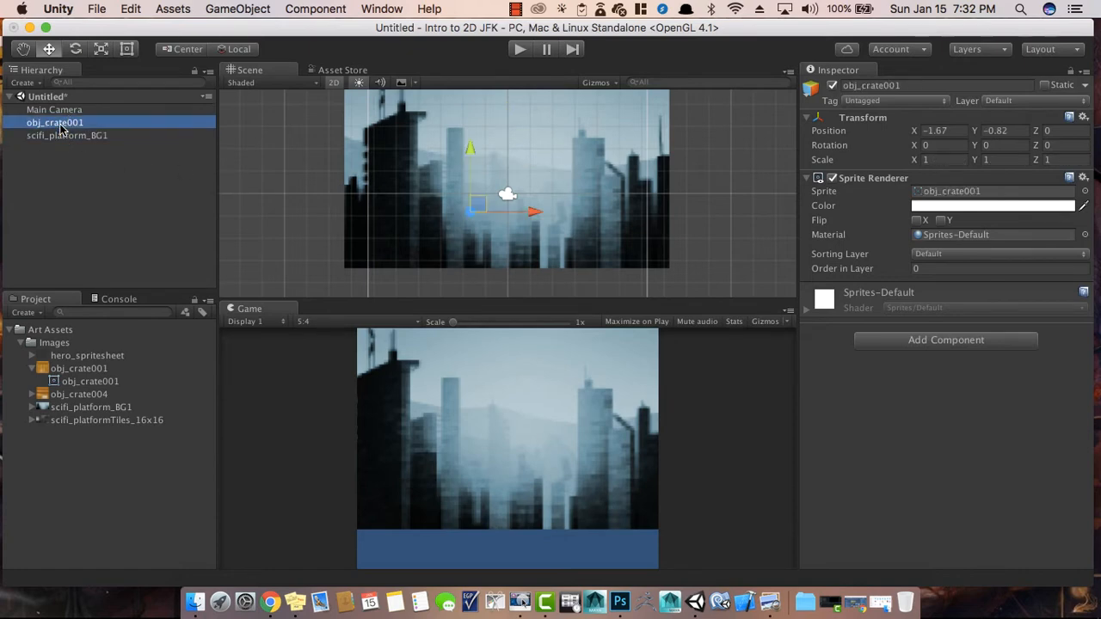
left_click(61, 135)
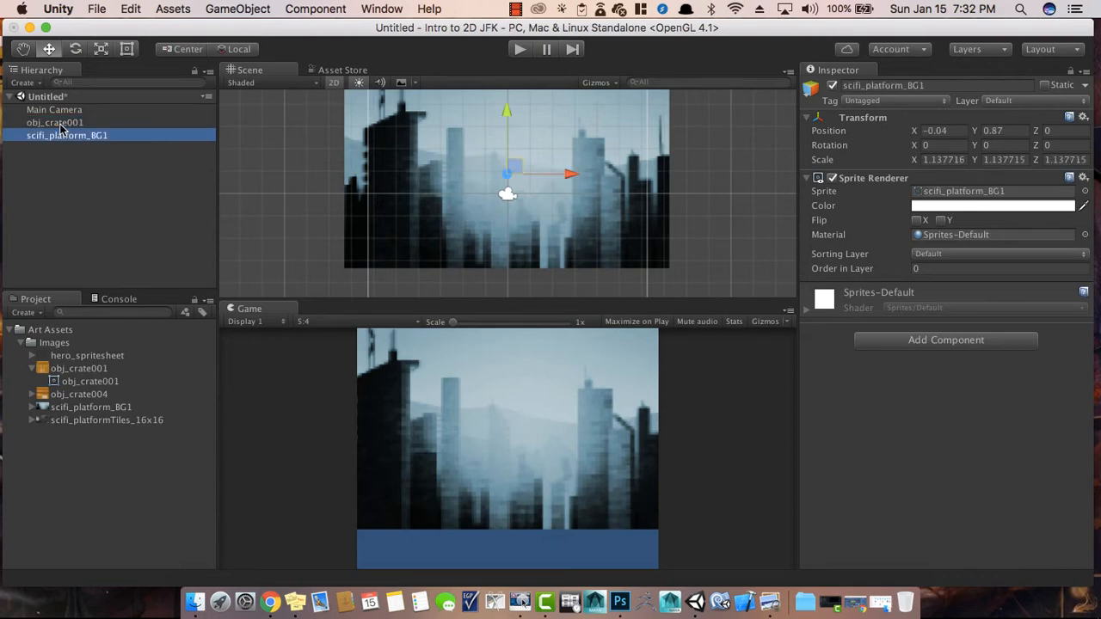
left_click(61, 126)
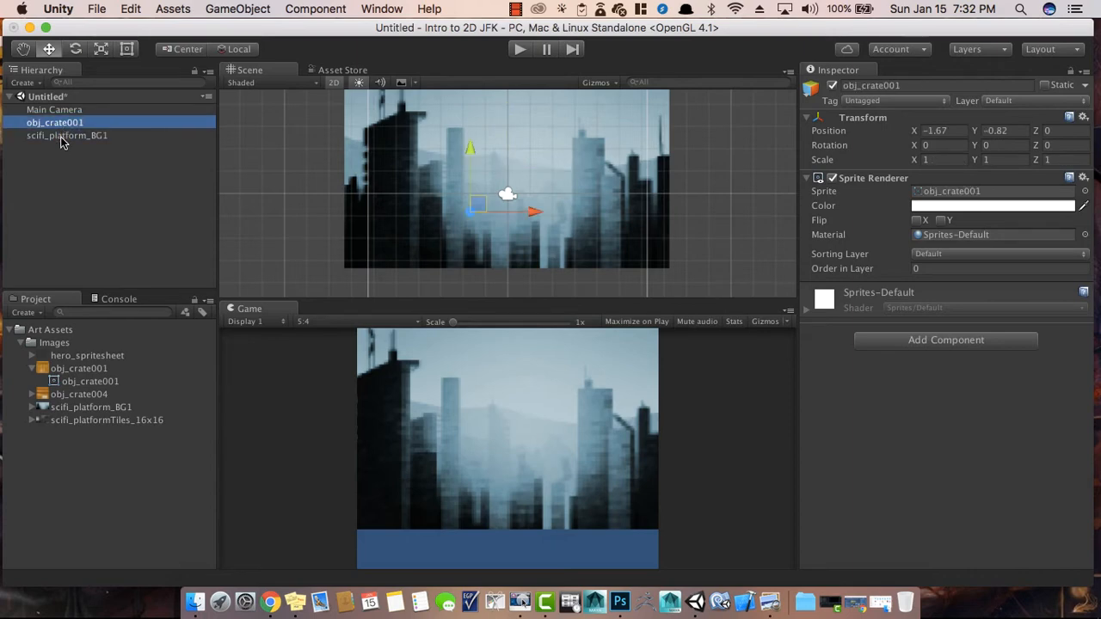
left_click(60, 136)
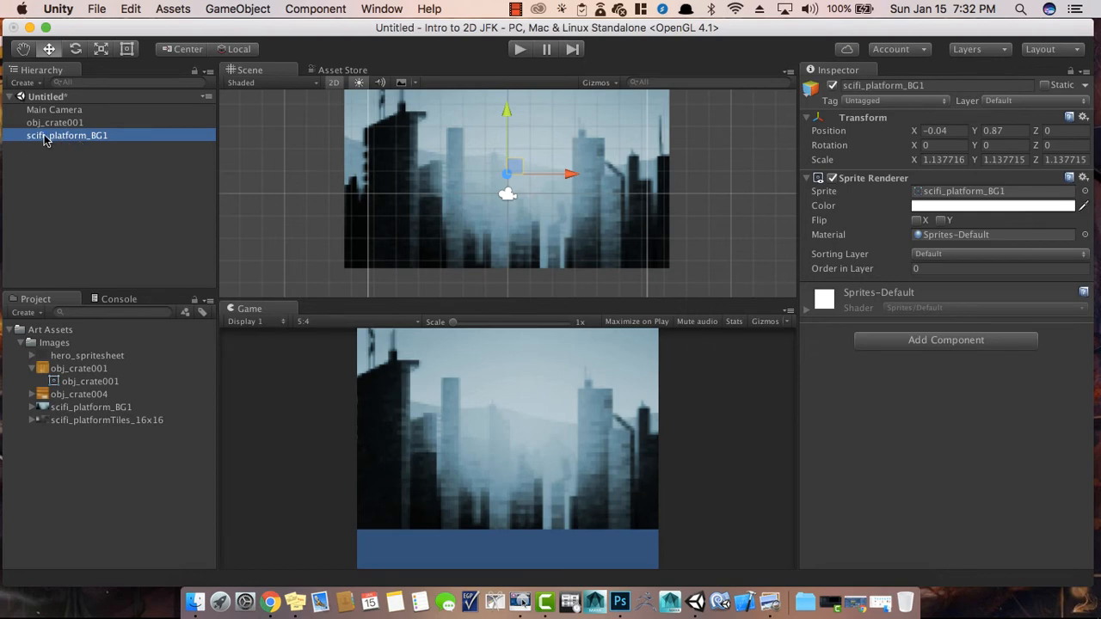
left_click(111, 146)
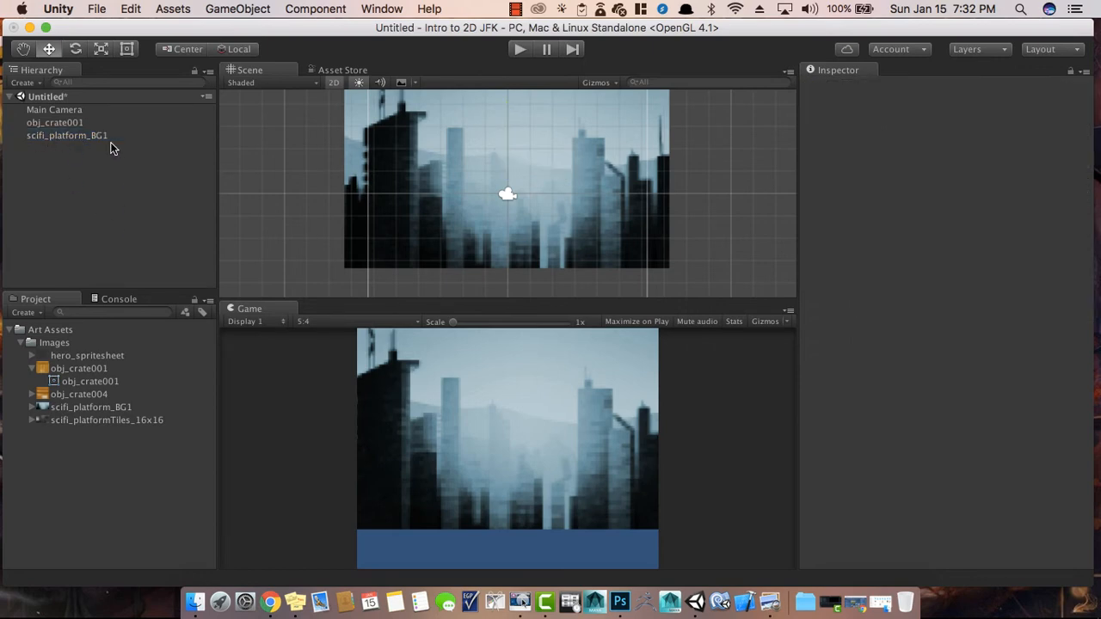
left_click(78, 133)
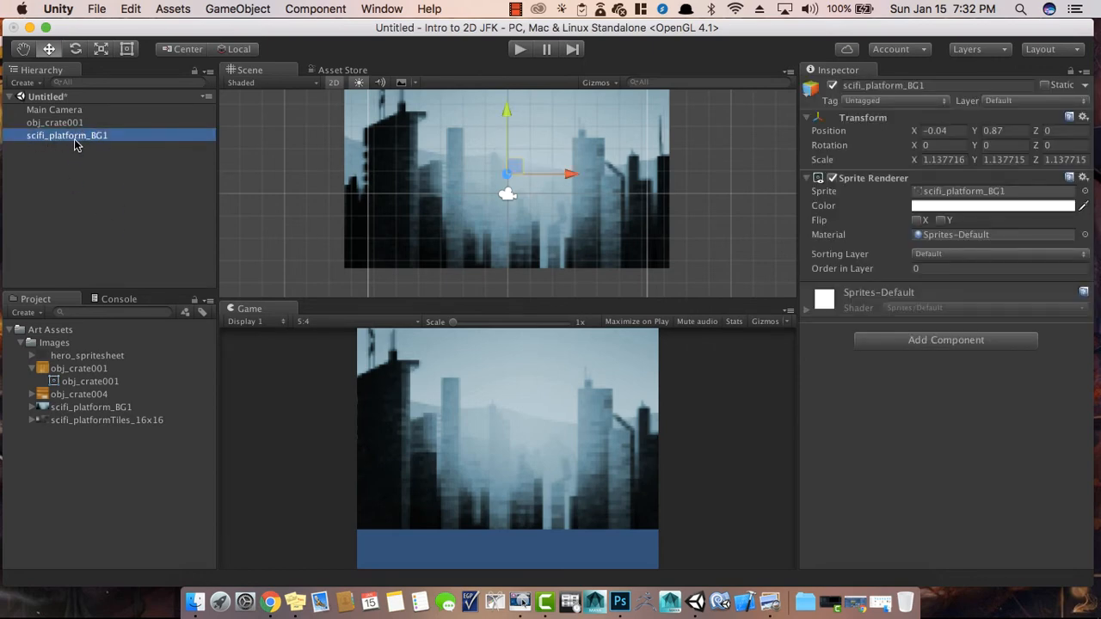
left_click(73, 125)
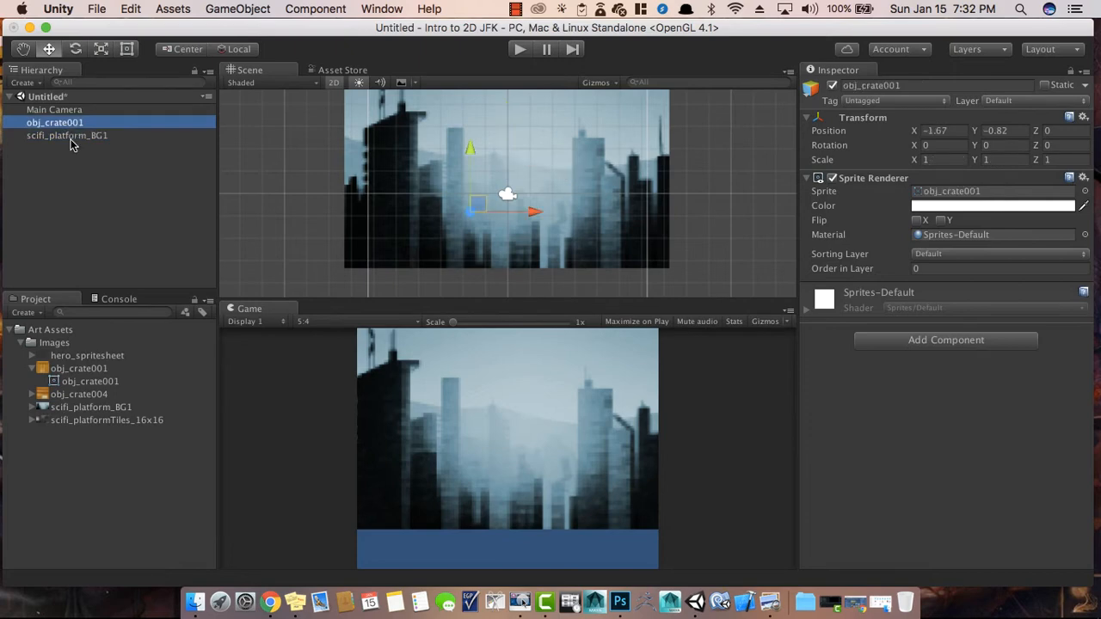
- Push scifi_platform_BG1 behind the crate by setting its Z position to about 0.96
left_click(75, 136)
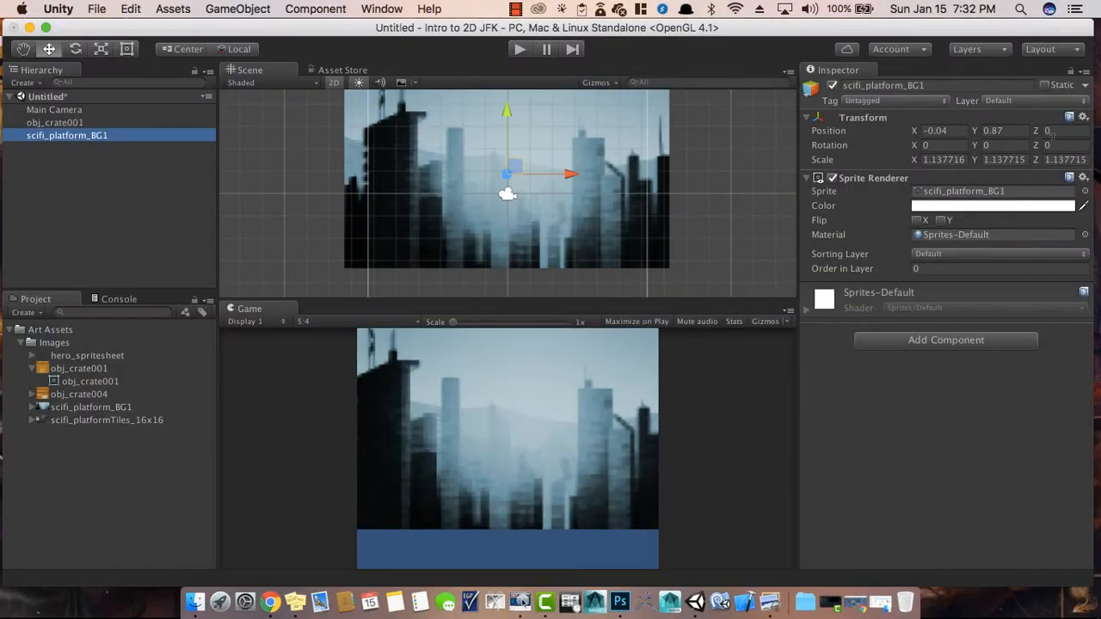
left_click(1053, 131)
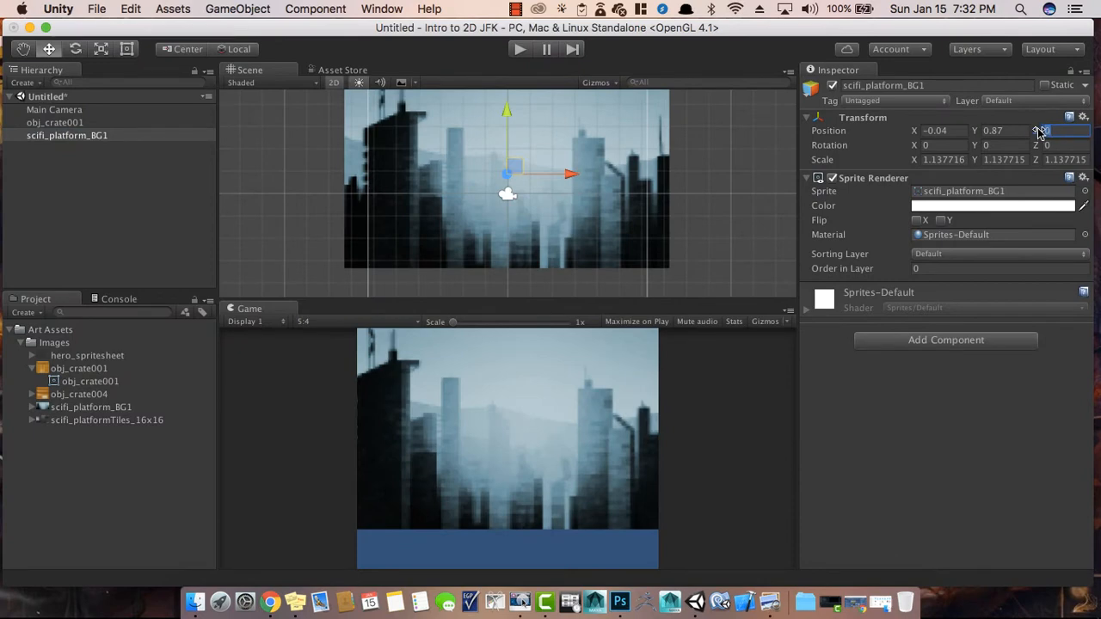
type("0.39")
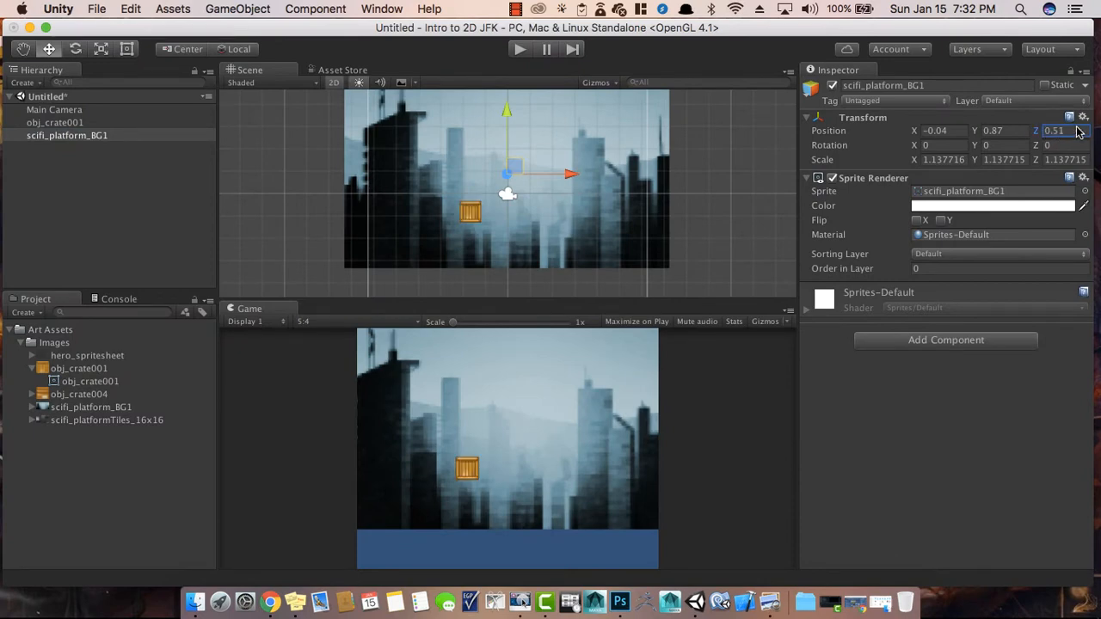
left_click_drag(1036, 134, 1069, 133)
- Switch the scene to a 3D perspective view and move scifi_platform_BG1 further from the camera, to about Z 2.45
left_click(334, 83)
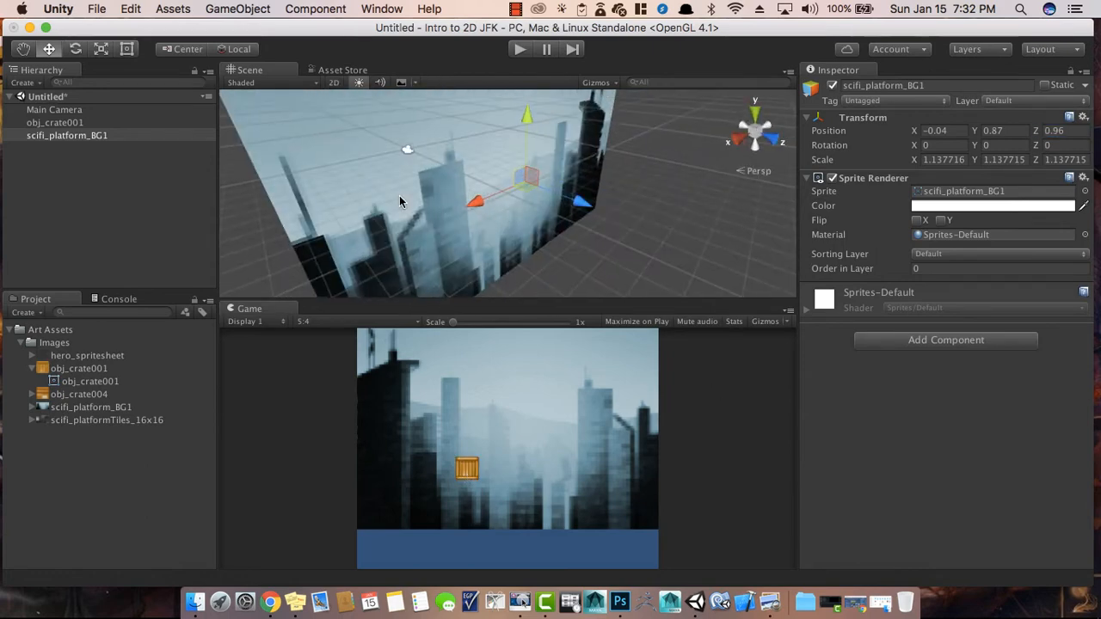
left_click_drag(220, 255, 635, 206)
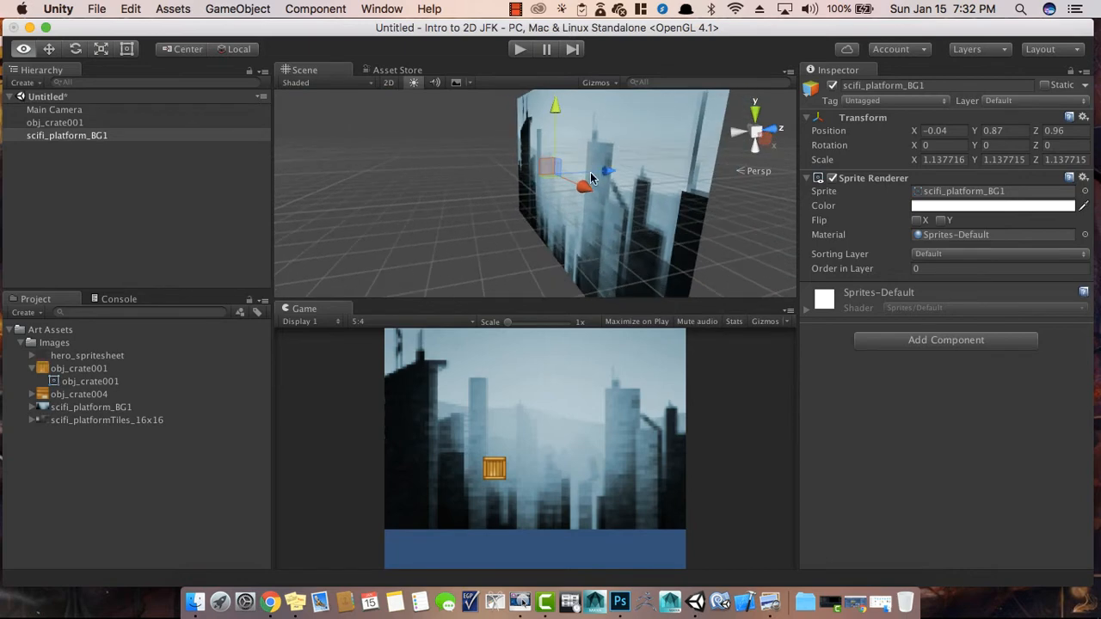
left_click_drag(600, 172, 632, 173)
left_click_drag(478, 200, 581, 190, "alt")
mouse_move(650, 164)
left_mouse_down()
mouse_move(588, 182)
mouse_move(645, 173)
left_mouse_up()
left_click_drag(672, 213, 553, 276, "alt")
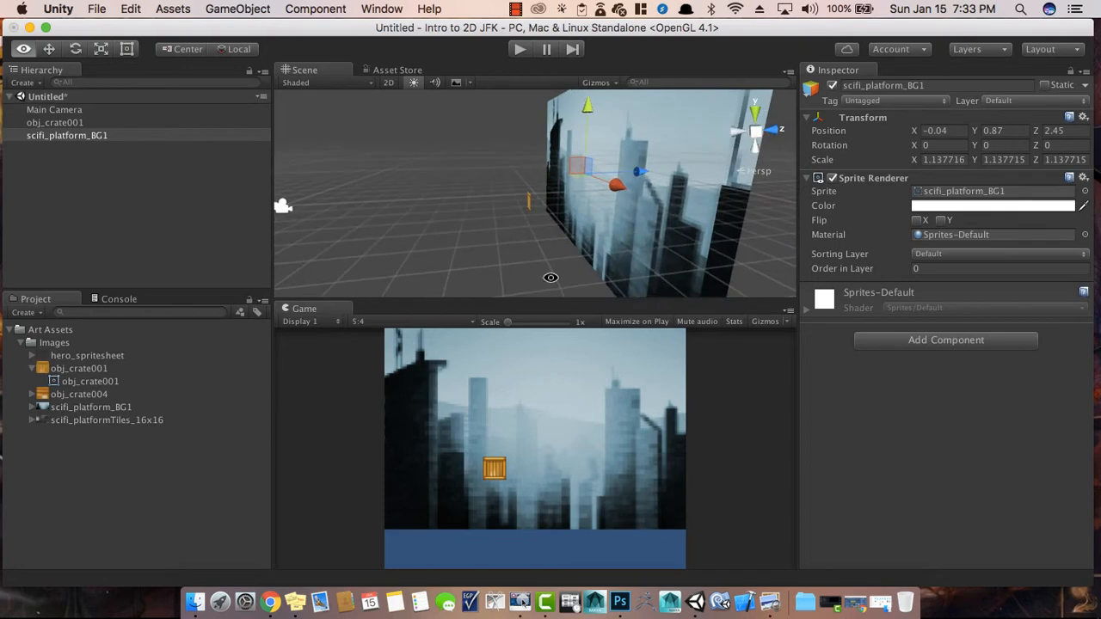
- Set the Order in Layer of scifi_platform_BG1 to -1
left_click_drag(435, 224, 550, 215, "alt")
left_click(932, 270)
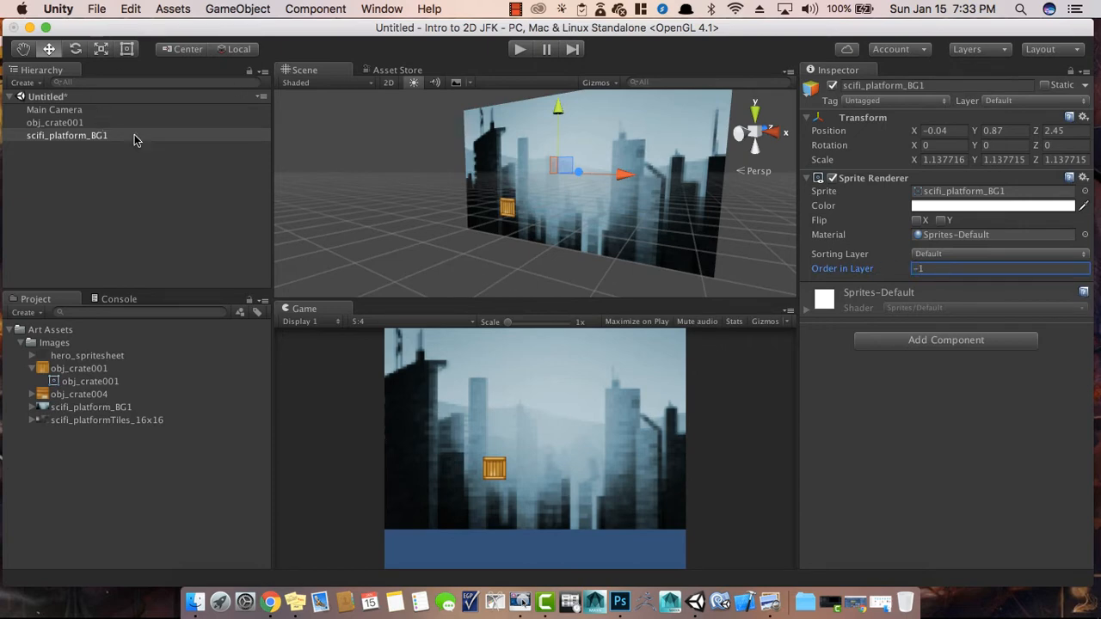
left_click(912, 398)
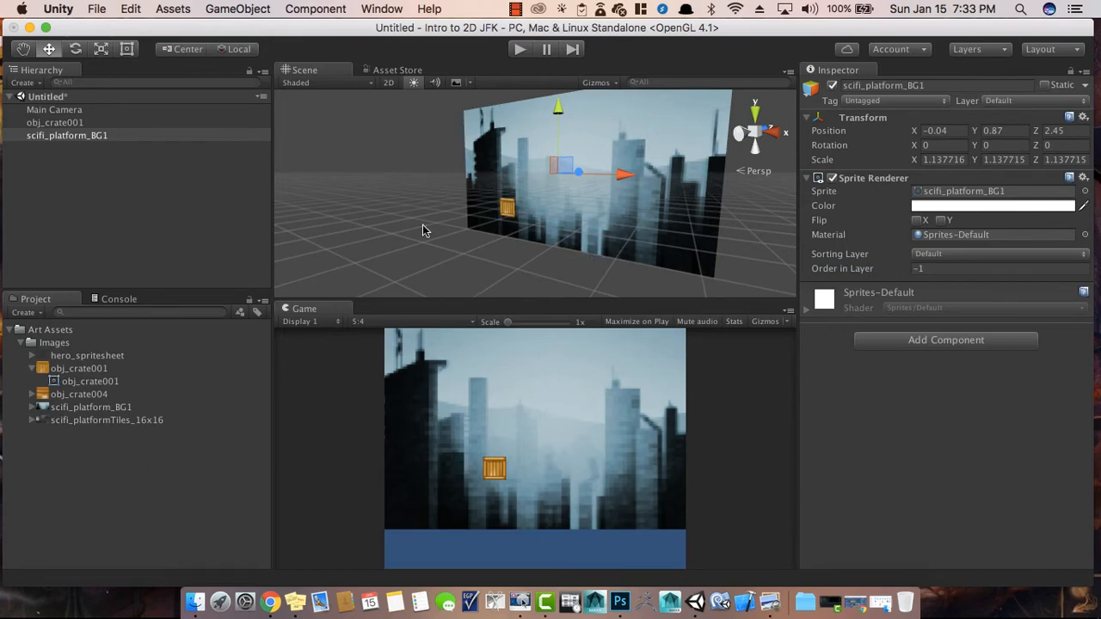
- Duplicate obj_crate001 and move the copy along the X axis to about X 3.47
left_click(73, 123)
key("super+d")
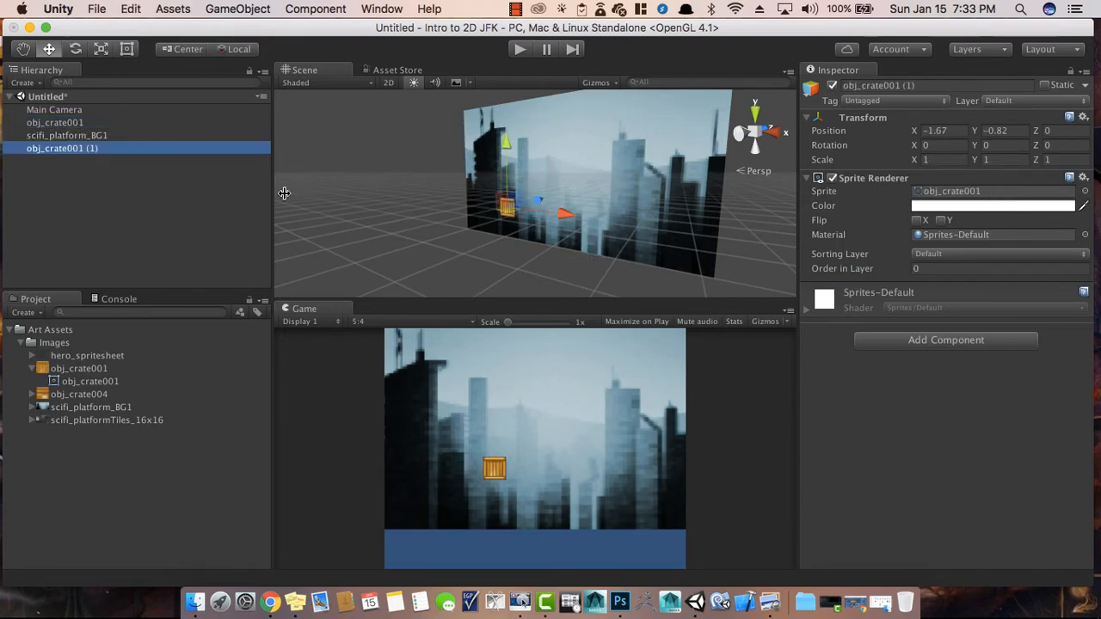
left_click_drag(557, 215, 674, 239)
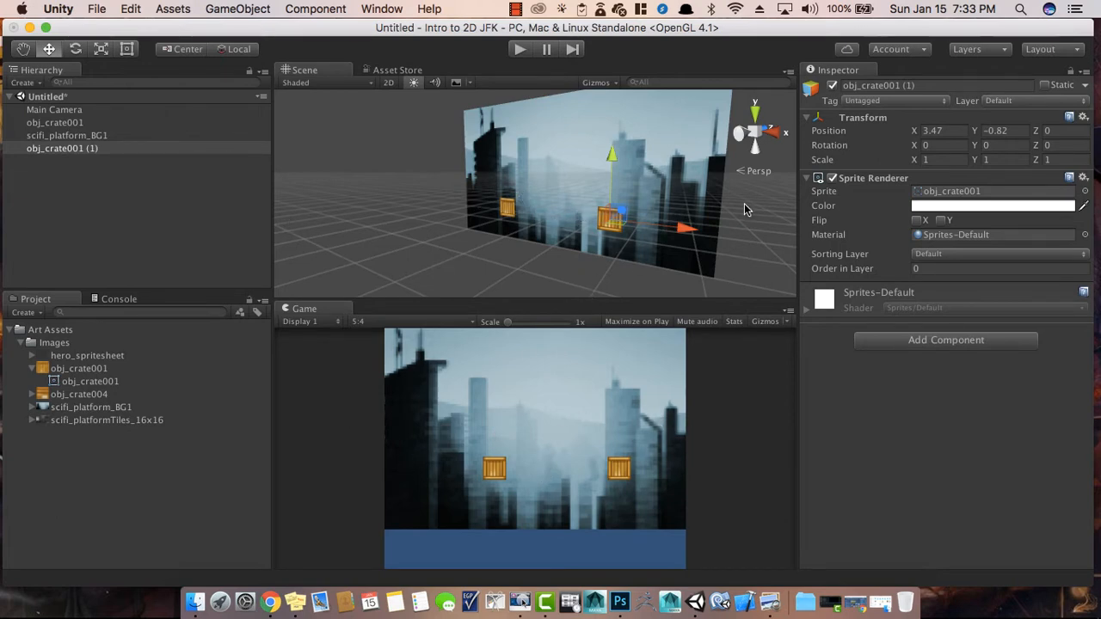
left_click(85, 176)
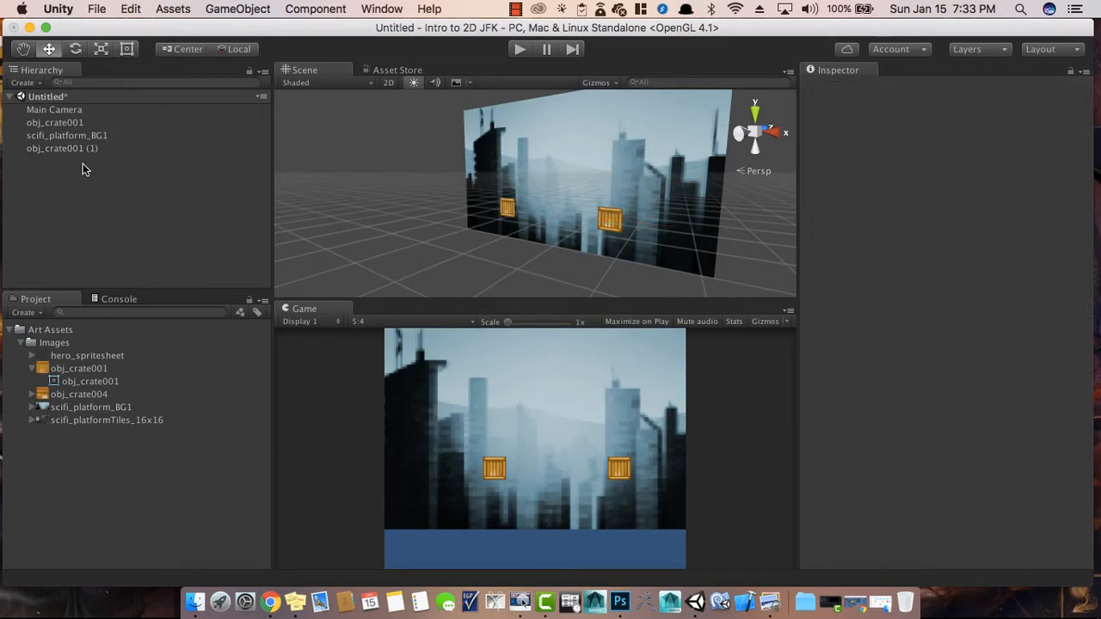
- Delete the duplicated crate and the original obj_crate001 from the scene
left_click(82, 149)
key("super+BackSpace")
left_click(77, 122)
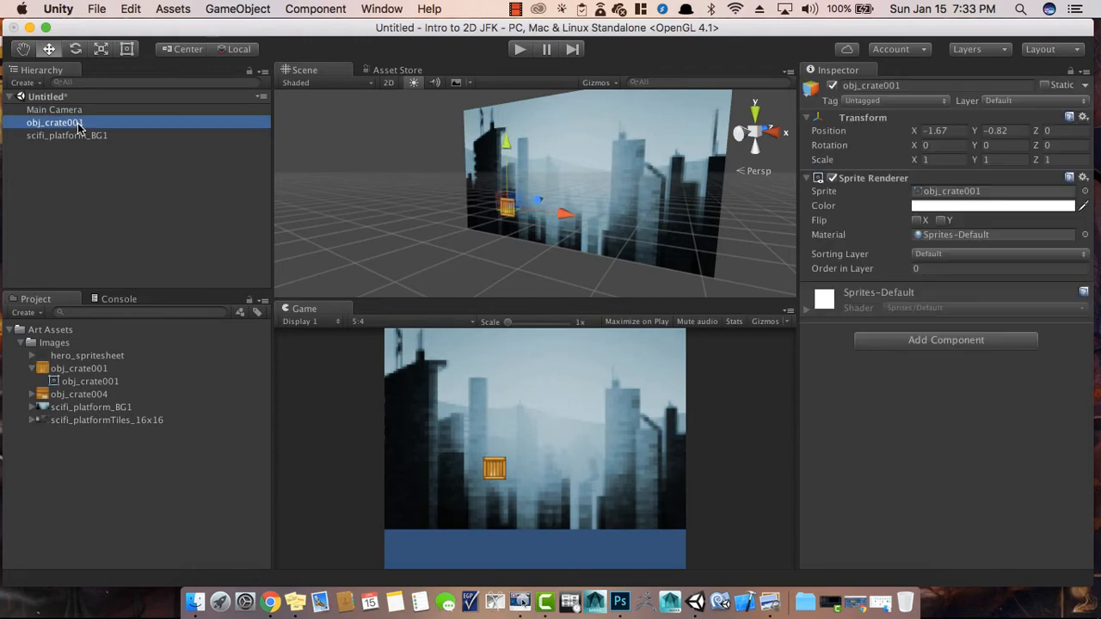
key("super+BackSpace")
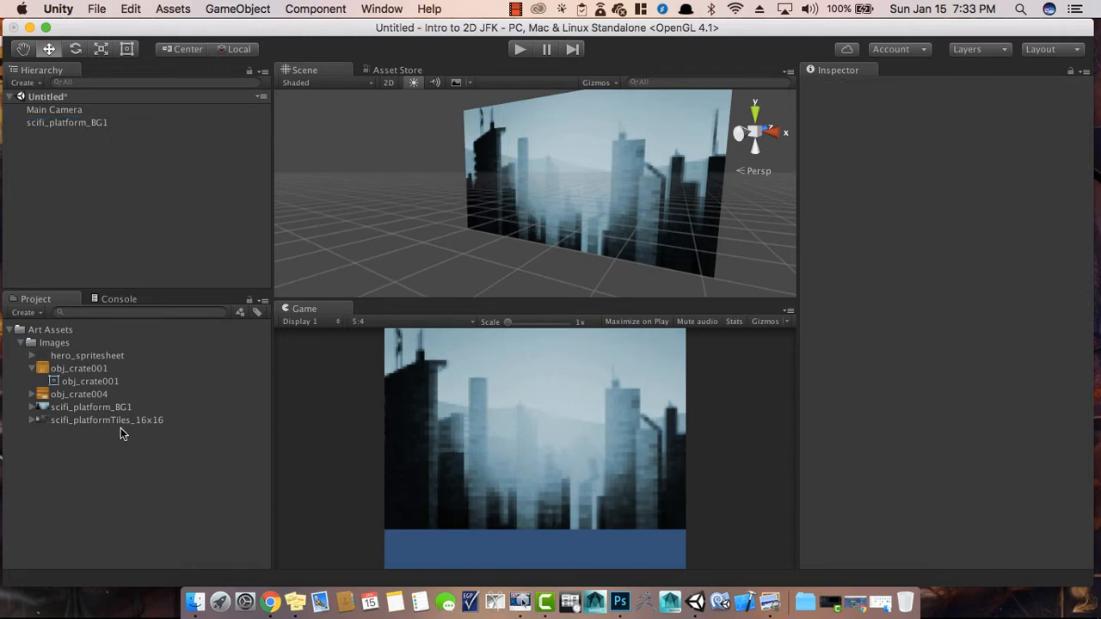
- Review the import settings of scifi_platform_BG1 and hero_spritesheet, and examine hero_spritesheet.png at full size from its Finder folder
left_click(76, 407)
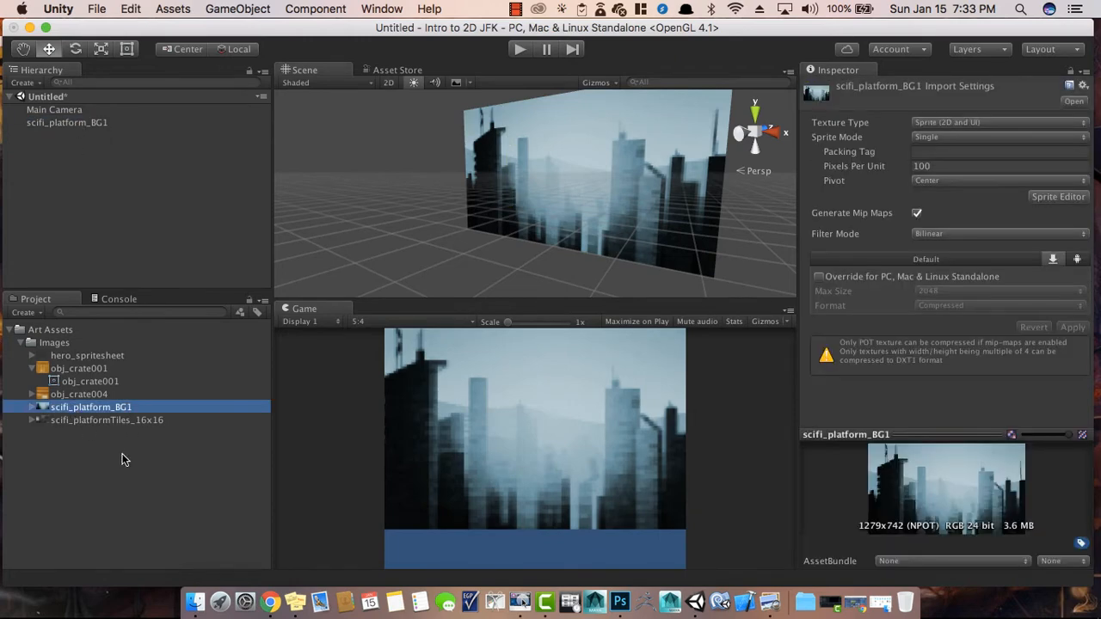
left_click(74, 357)
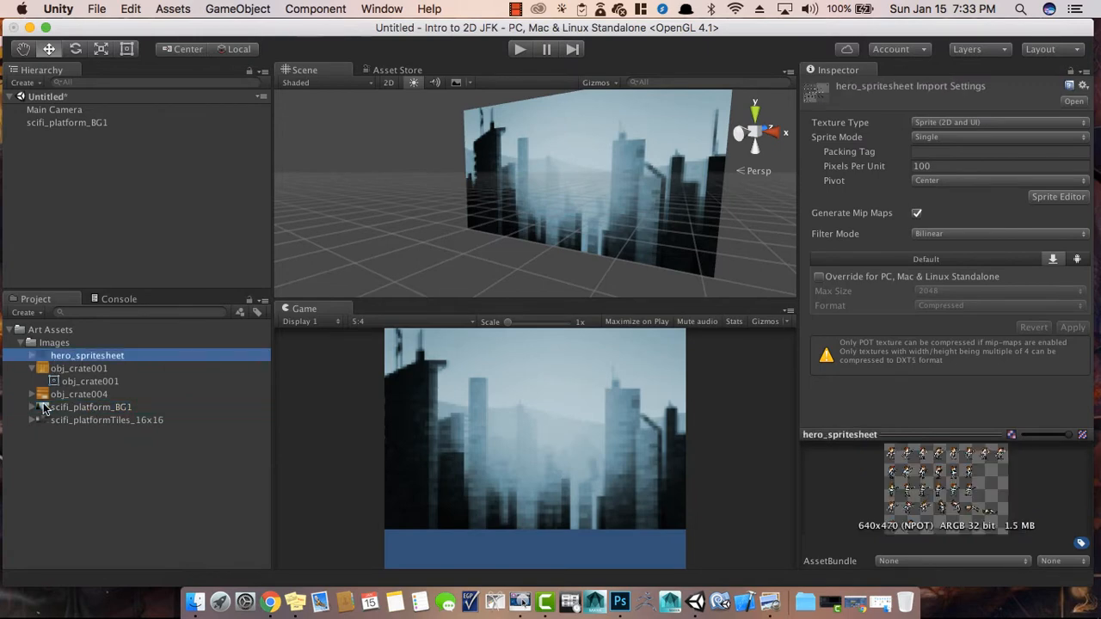
right_click(59, 357)
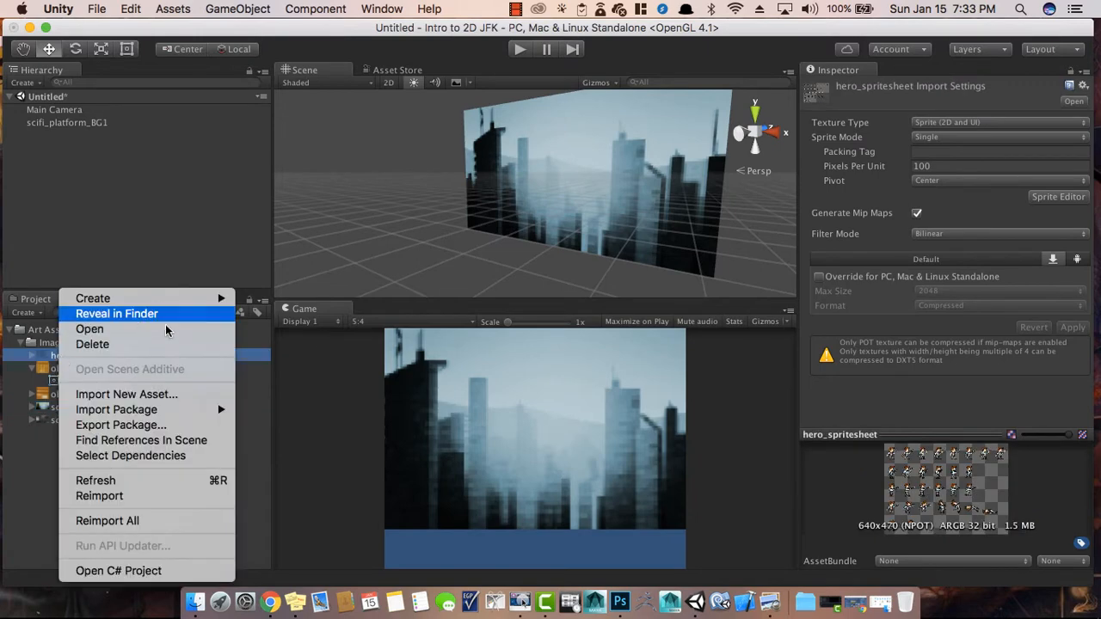
left_click(111, 314)
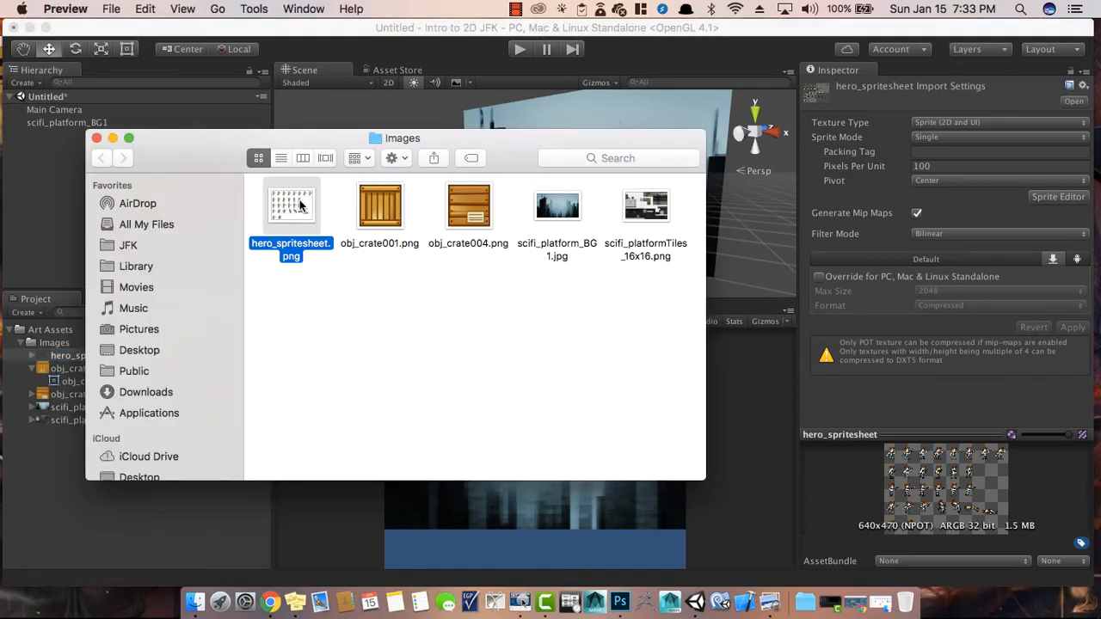
double_click(292, 205)
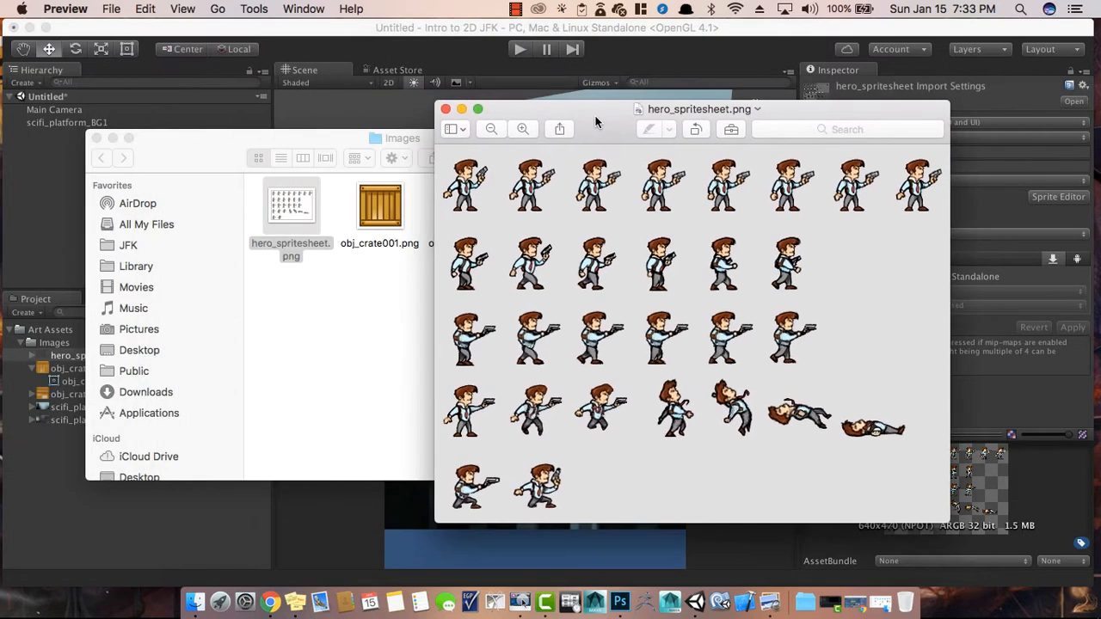
left_click(374, 43)
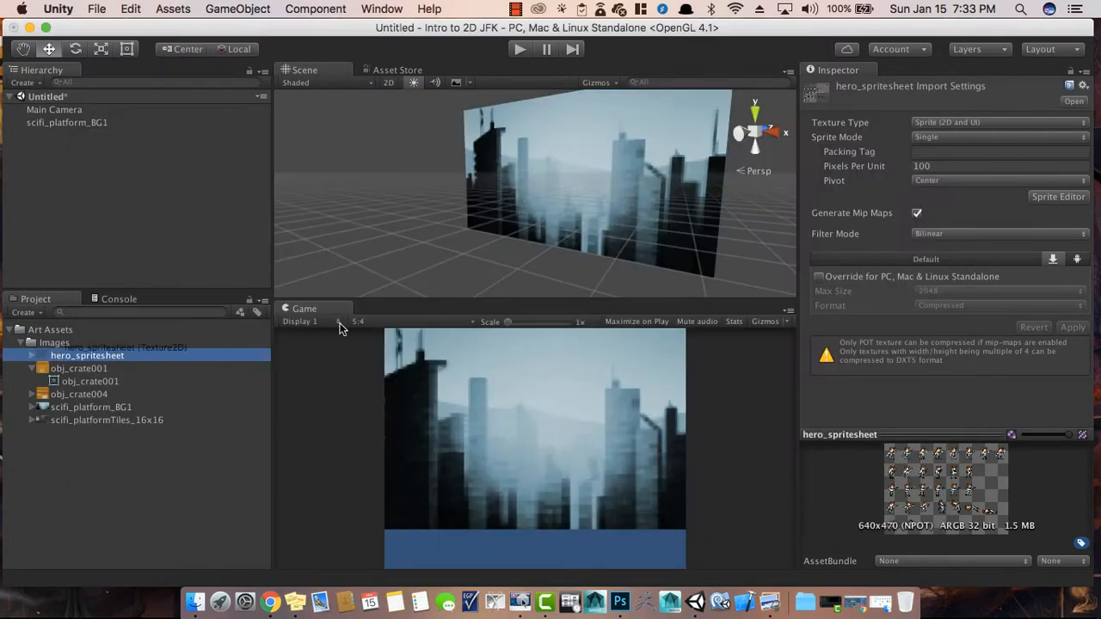
- Try the whole hero_spritesheet in the scene at about X 1.79, Y 0.15, enlarging the game view to 1.6x, and delete it
left_click_drag(574, 177, 570, 203)
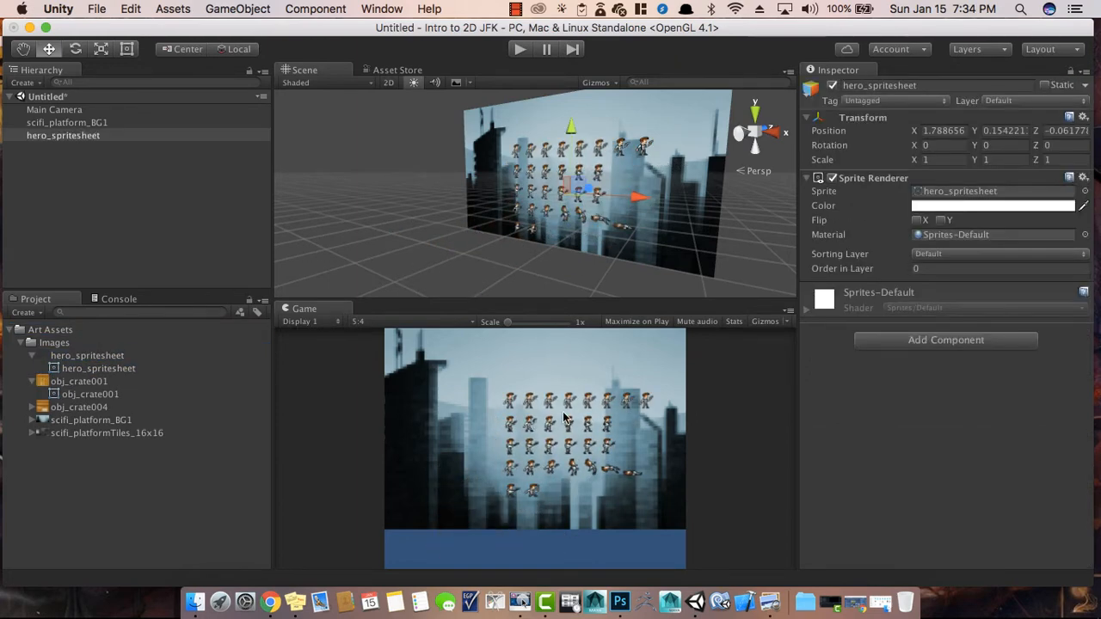
left_click_drag(513, 303, 526, 263)
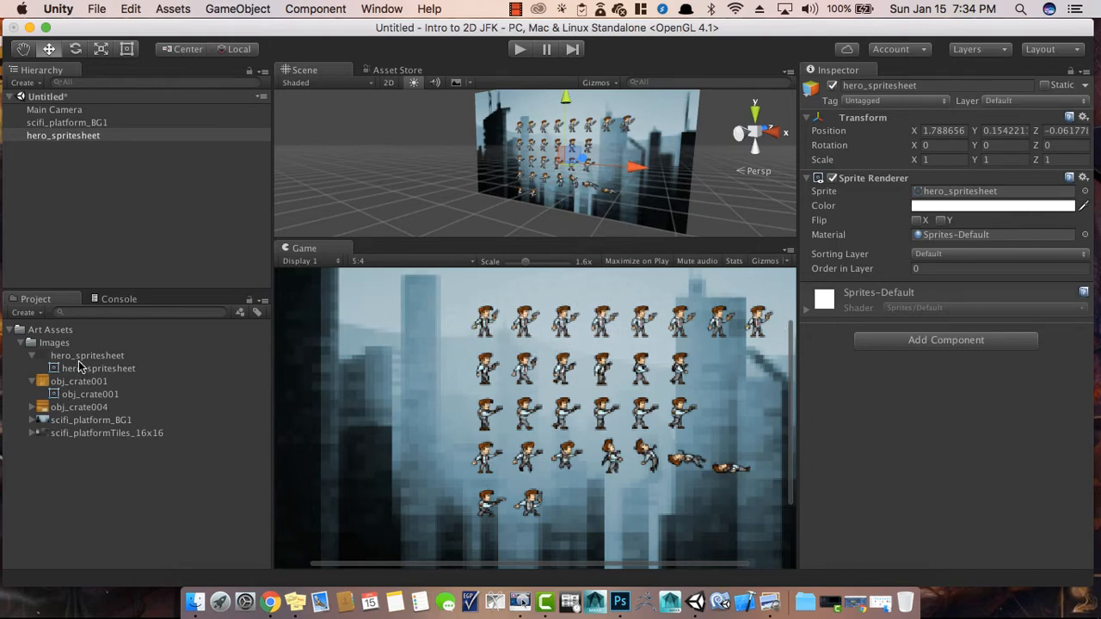
left_click(120, 179)
left_click(95, 138)
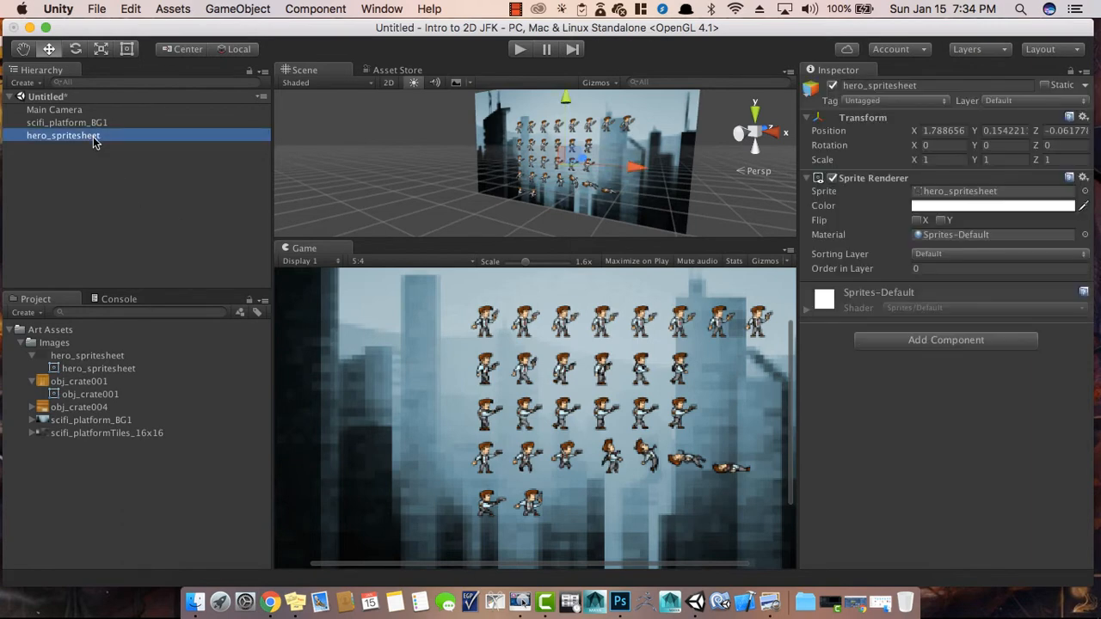
key("super+BackSpace")
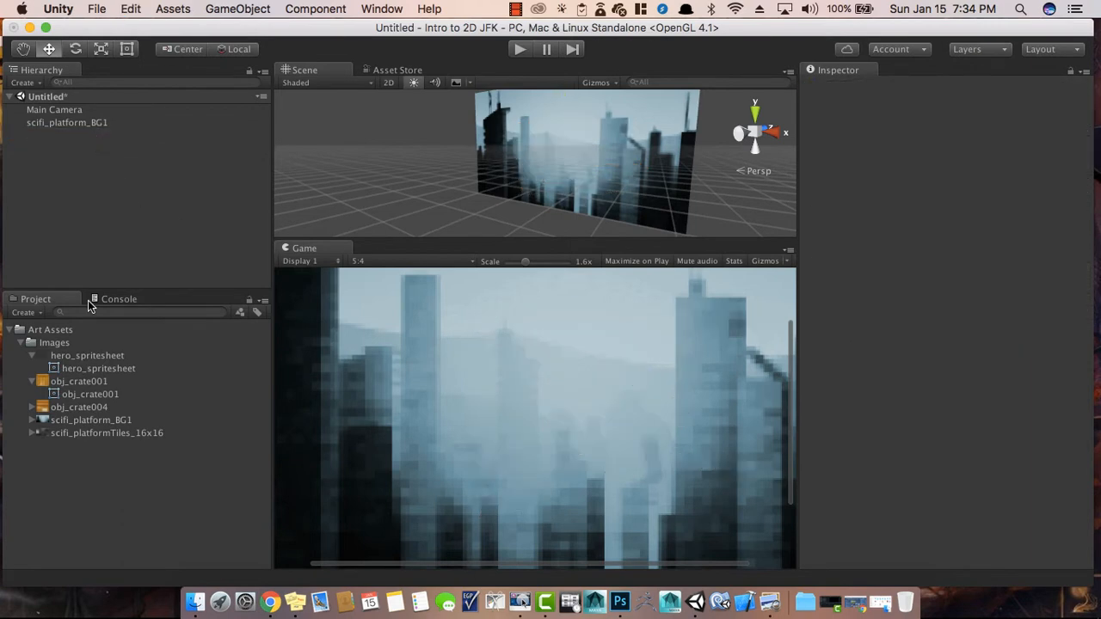
- Set the Sprite Mode of the hero_spritesheet asset to Multiple, leaving the Packing Tag empty and Generate Mip Maps enabled
left_click(69, 357)
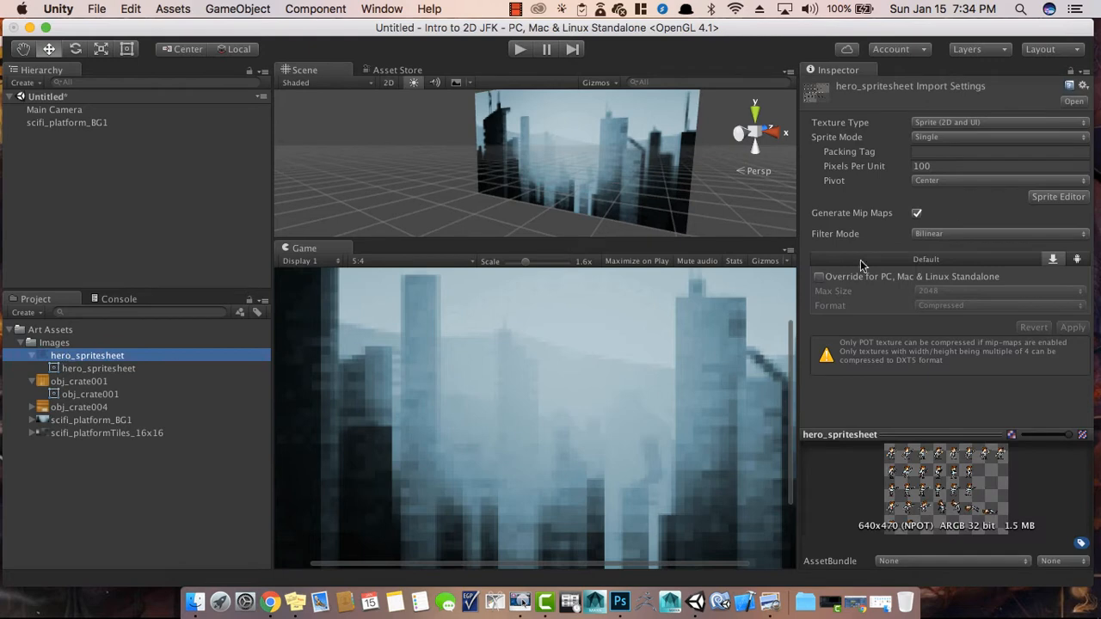
left_click_drag(797, 231, 780, 230)
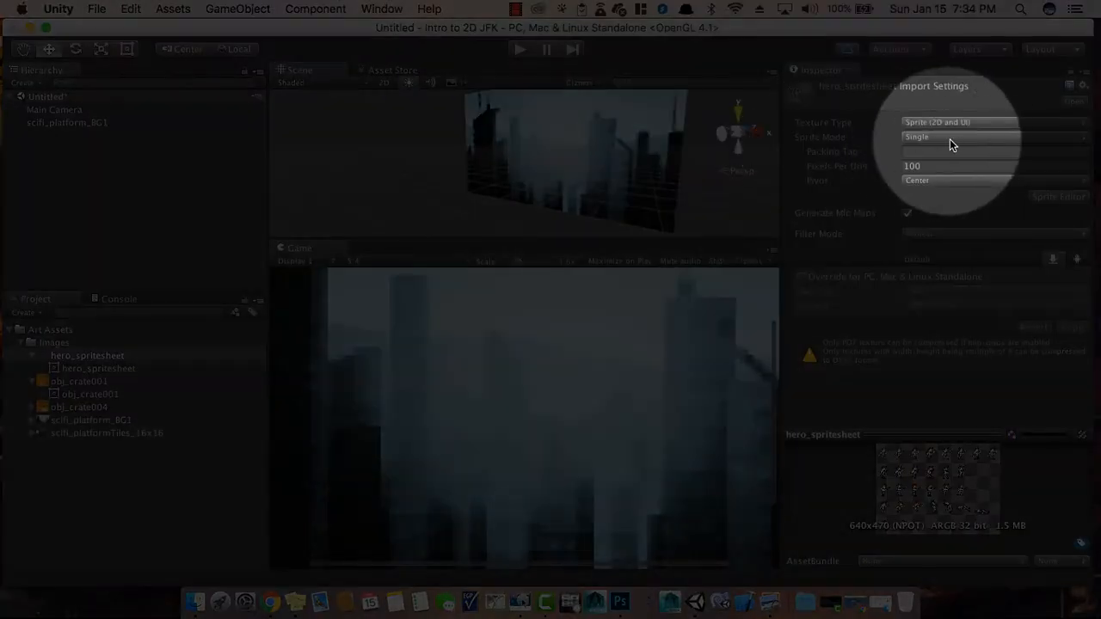
left_click(950, 139)
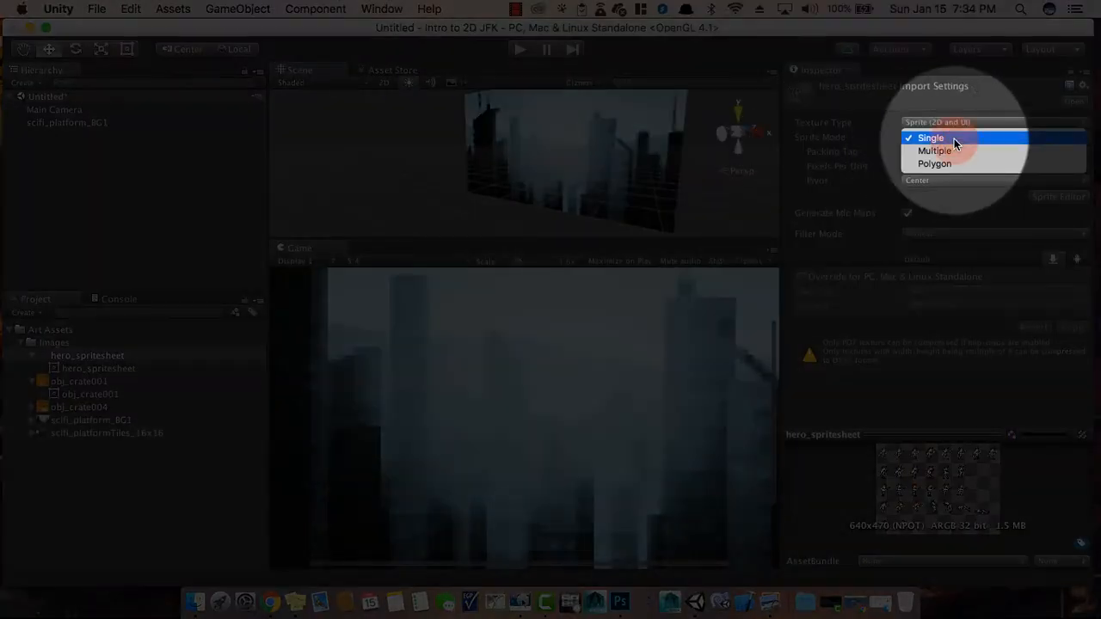
left_click(950, 150)
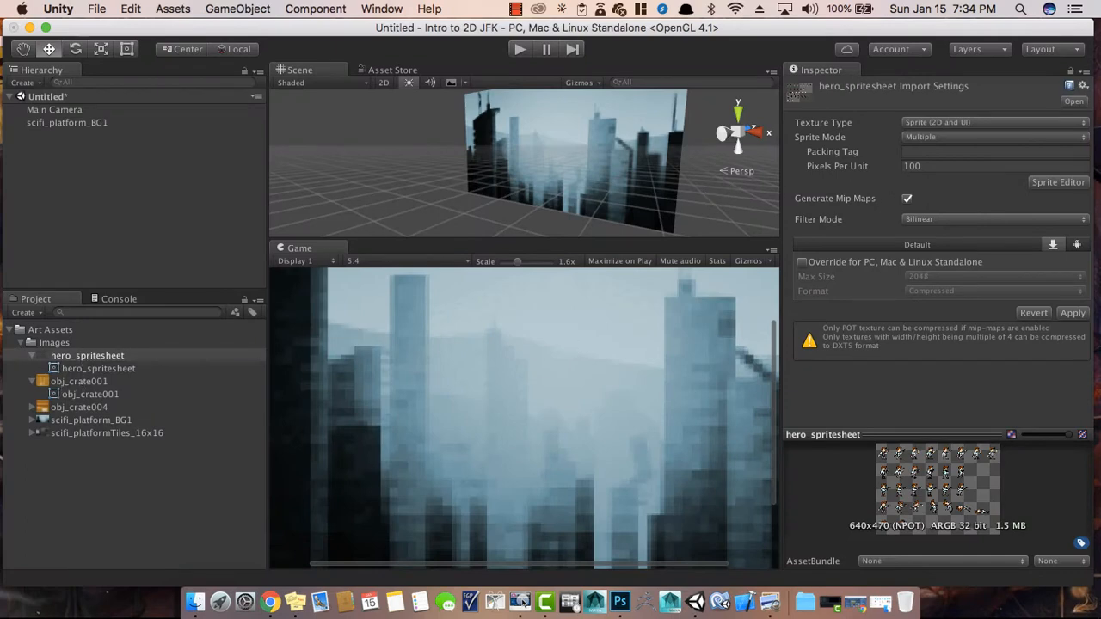
left_click(911, 152)
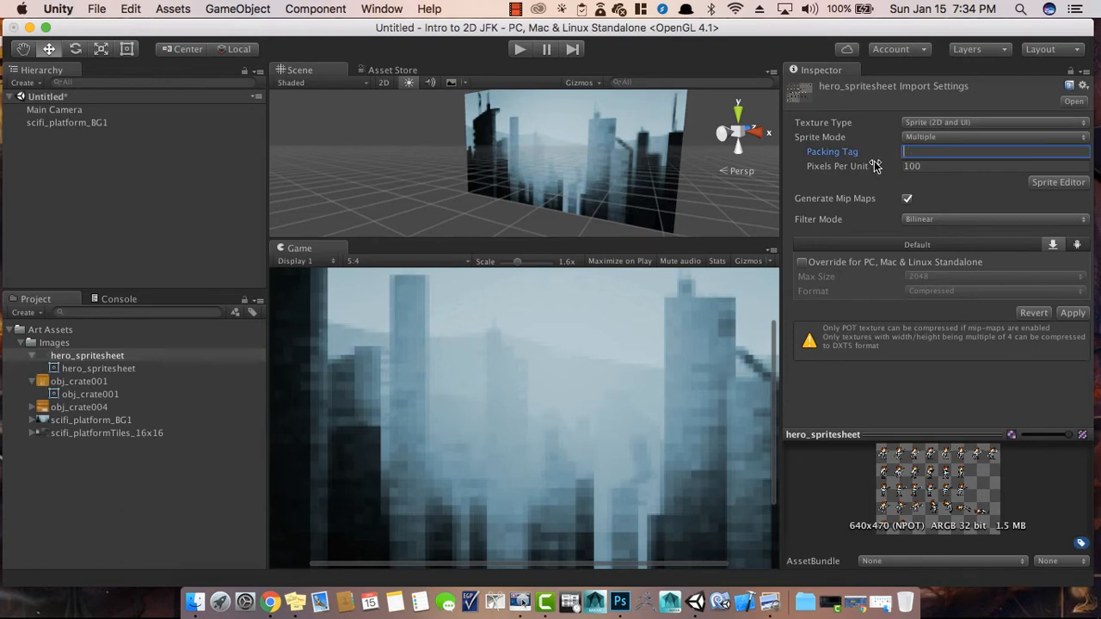
left_click(946, 198)
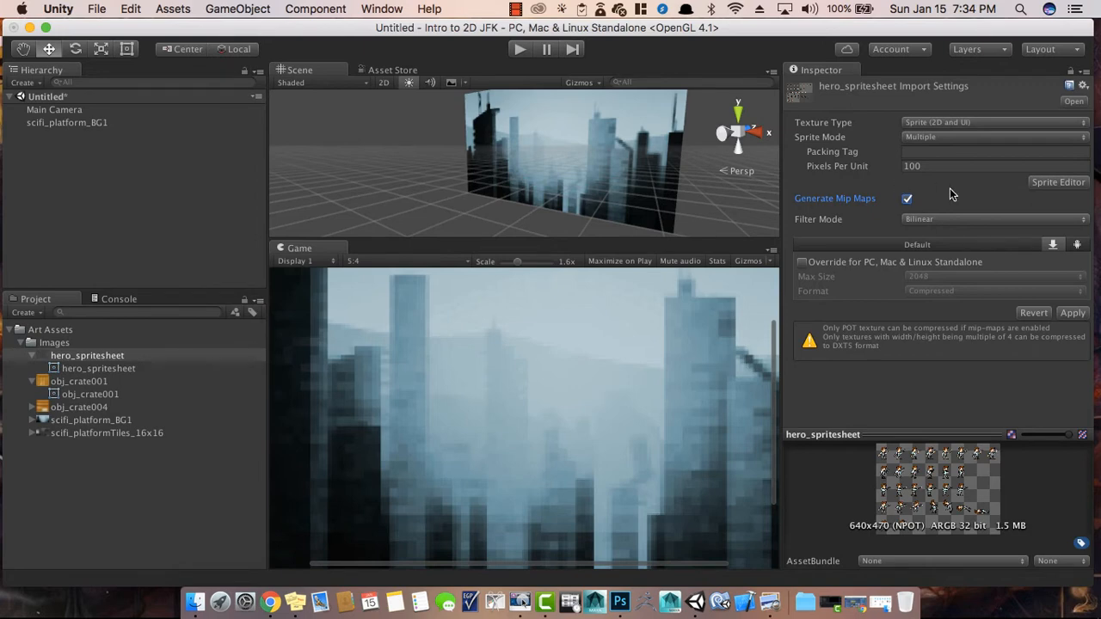
- Open hero_spritesheet in the Sprite Editor, applying the pending import settings, and enlarge the editor window
left_click(1054, 184)
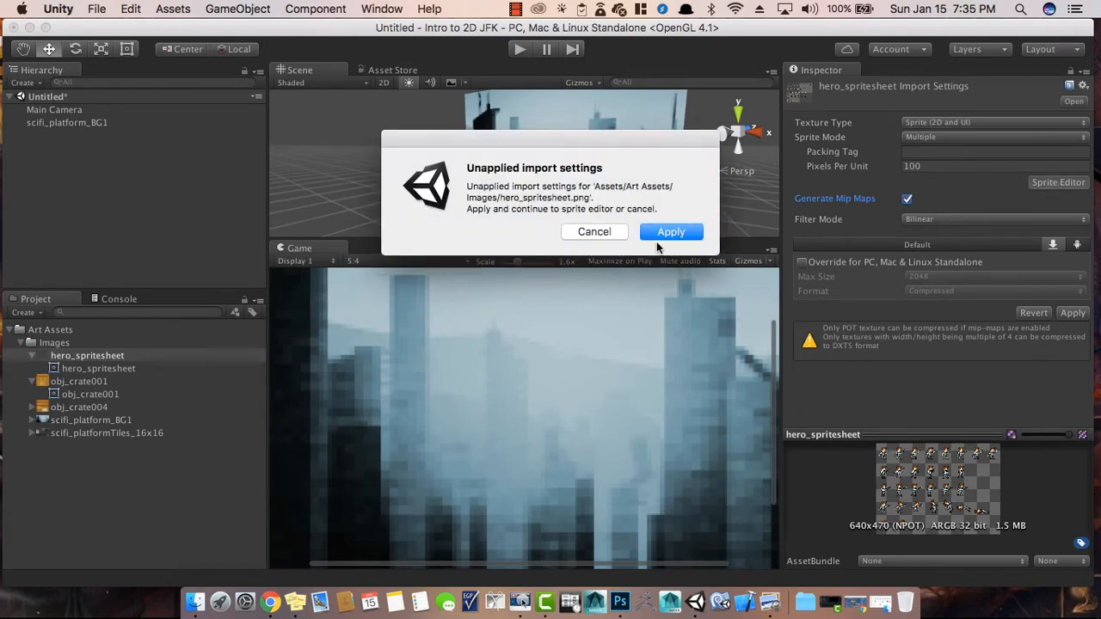
left_click(662, 234)
left_click_drag(160, 40, 395, 71)
left_click_drag(516, 299, 897, 573)
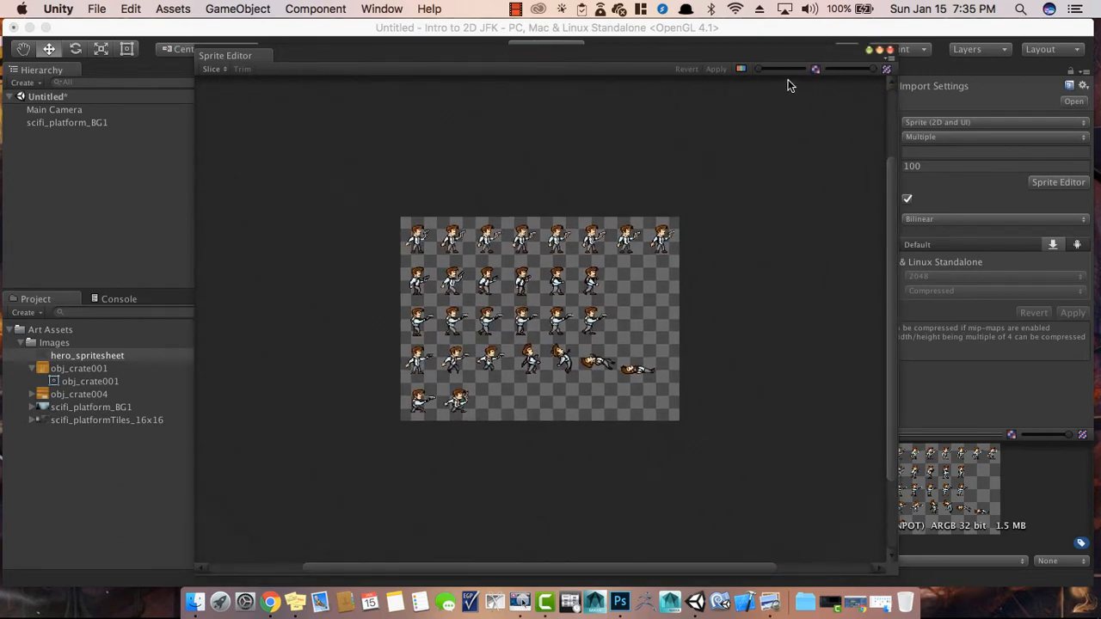
- Draw a sprite rectangle about 57 by 77 pixels around the first hero pose in the upper row of the sheet
mouse_move(892, 237)
left_mouse_down()
mouse_move(890, 212)
mouse_move(880, 231)
left_mouse_up()
scroll(755, 297, "up", 3)
scroll(756, 297, "up", 1)
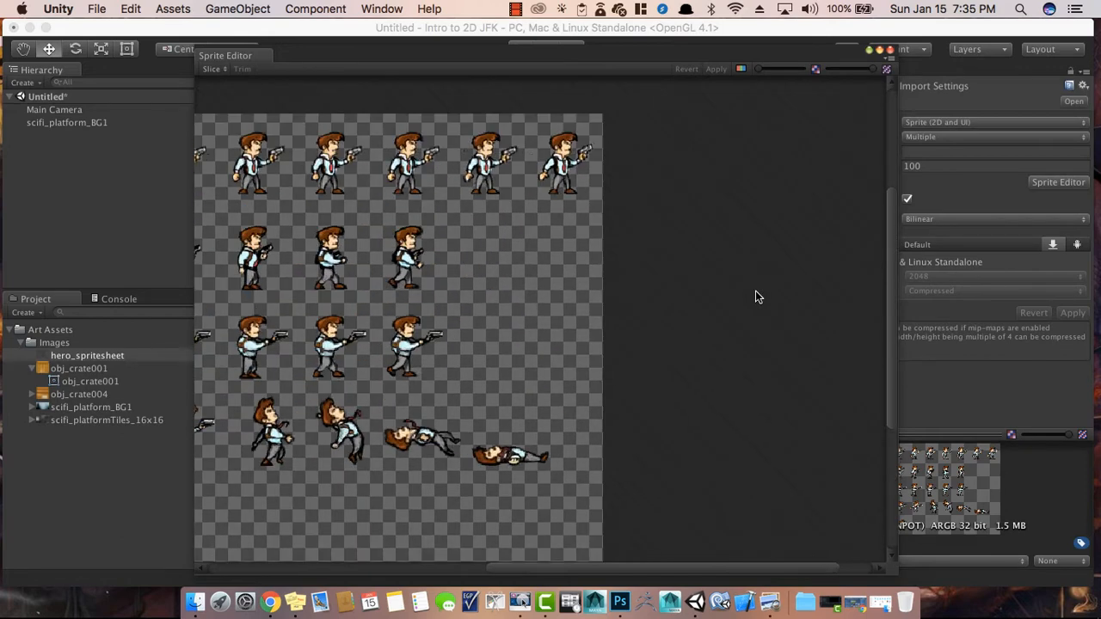
left_click_drag(632, 564, 511, 561)
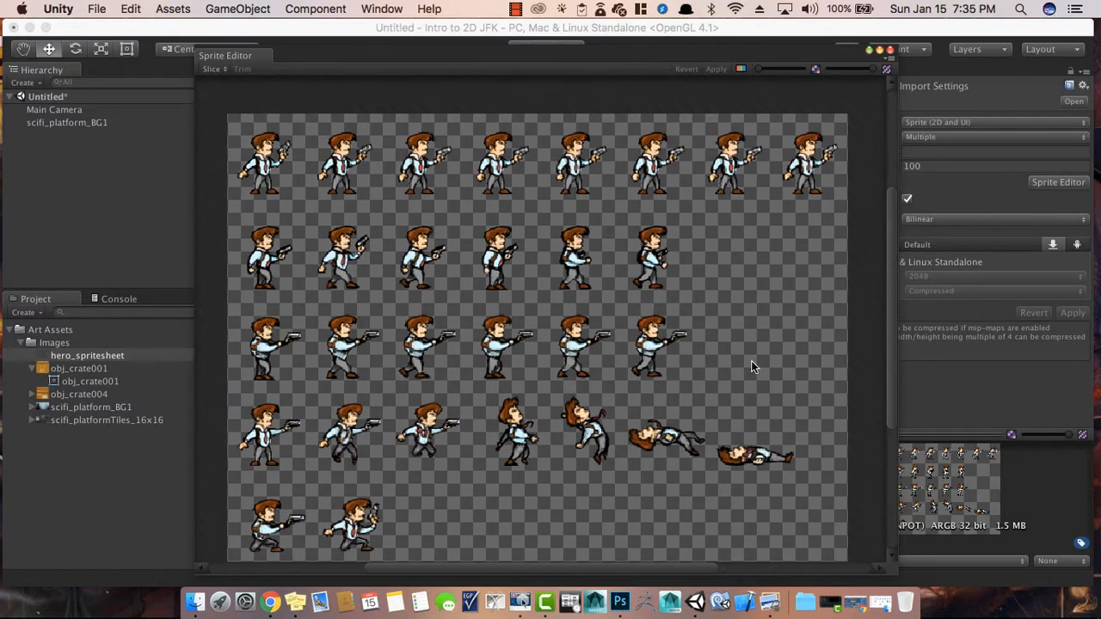
left_click_drag(888, 275, 887, 289)
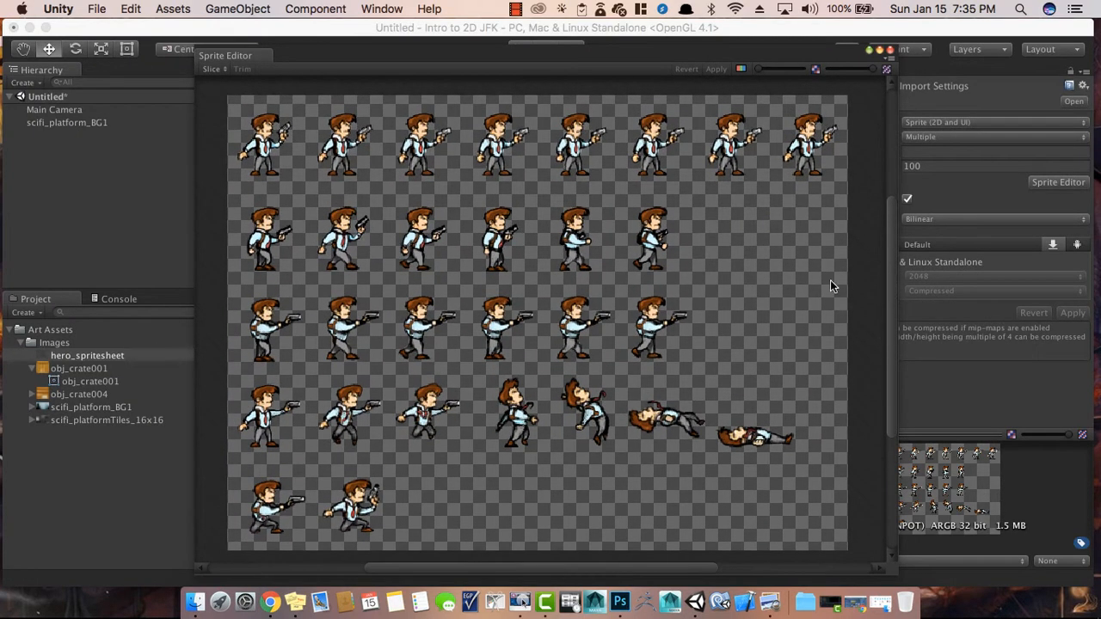
mouse_move(244, 110)
left_mouse_down()
mouse_move(284, 148)
mouse_move(299, 184)
left_mouse_up()
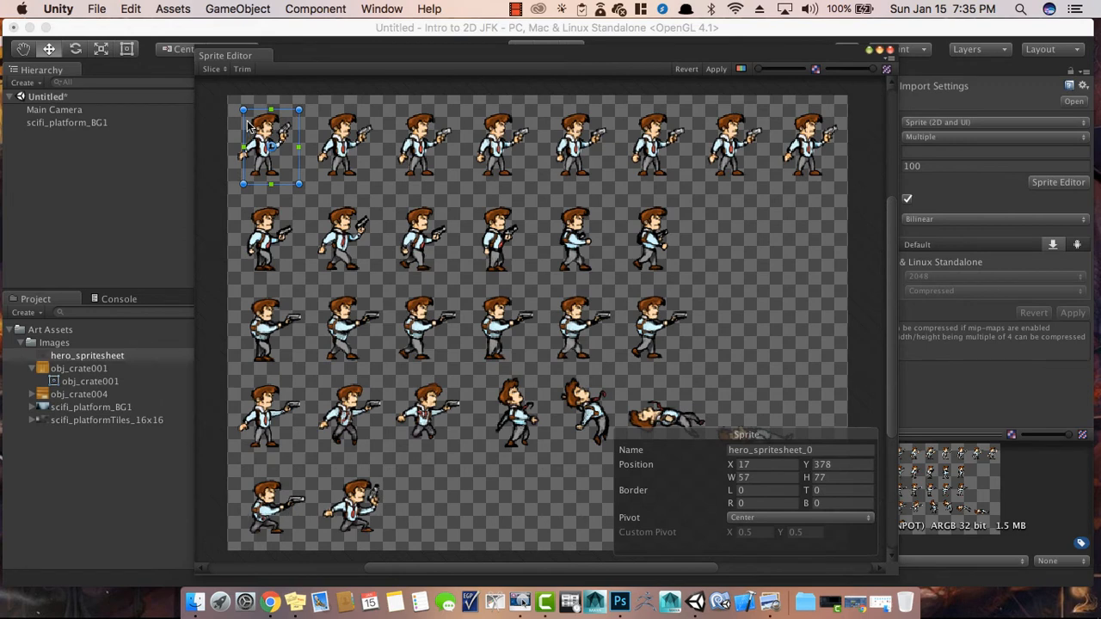
- Try outlining the upper-row poses by hand: widen the first sprite rectangle to 68 pixels and draw separate rectangles around the next three poses
left_click_drag(245, 113, 232, 110)
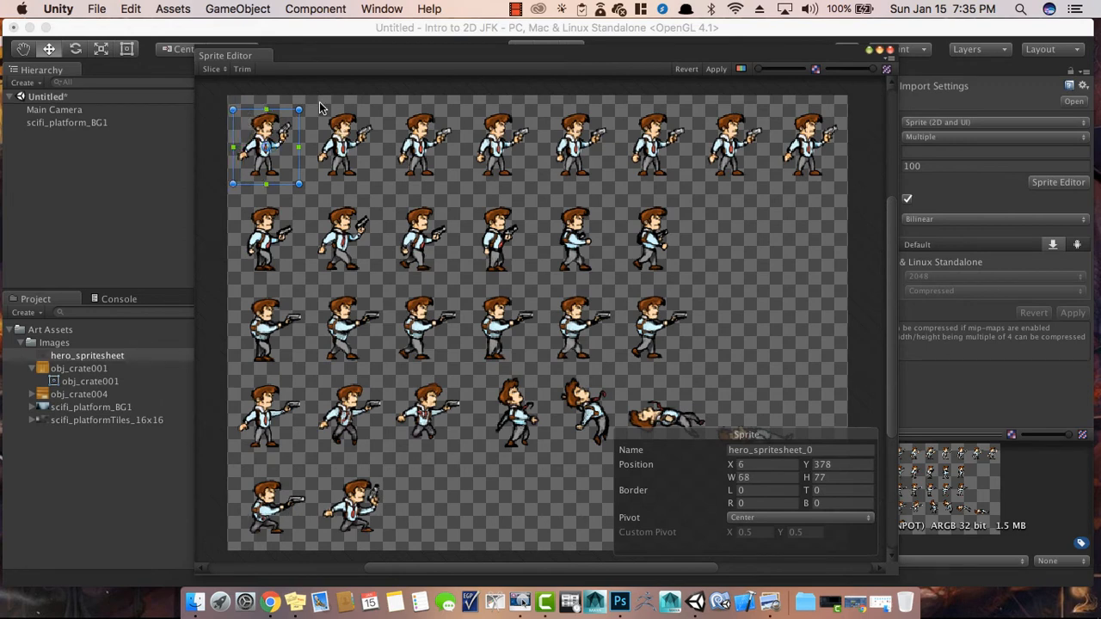
left_click_drag(316, 106, 374, 183)
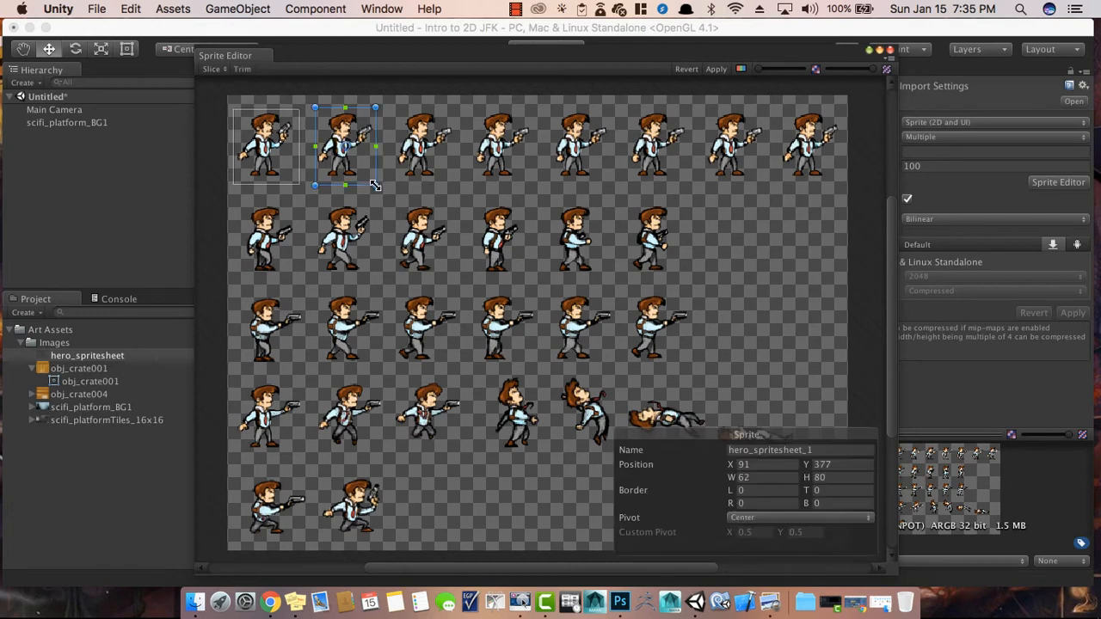
left_click(402, 97)
left_click_drag(399, 99, 447, 185)
left_click_drag(397, 140, 393, 140)
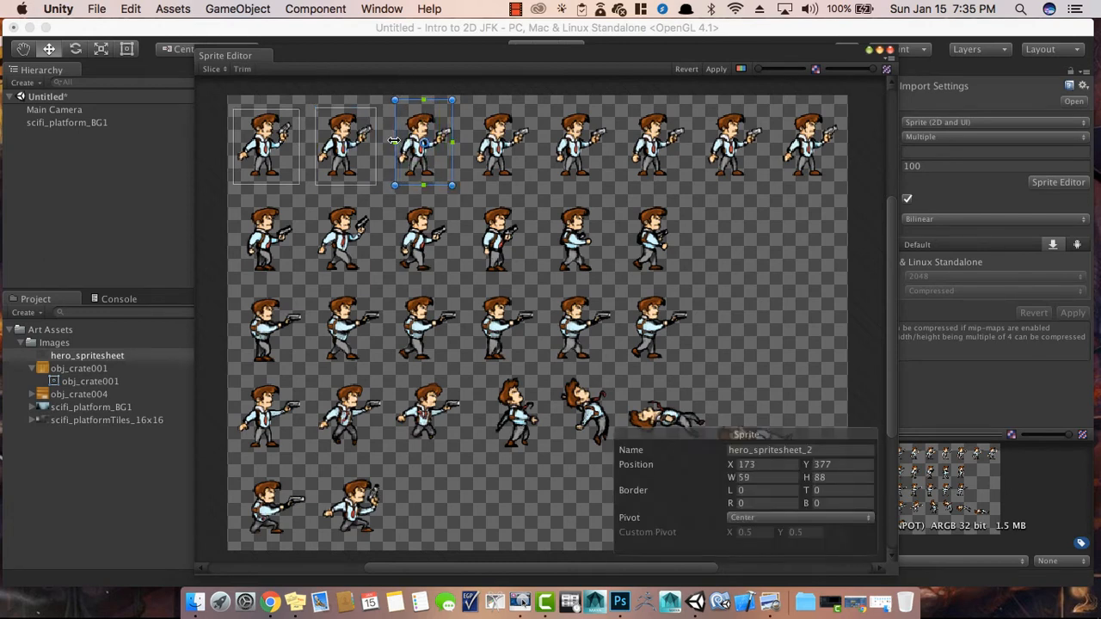
left_click_drag(470, 102, 525, 181)
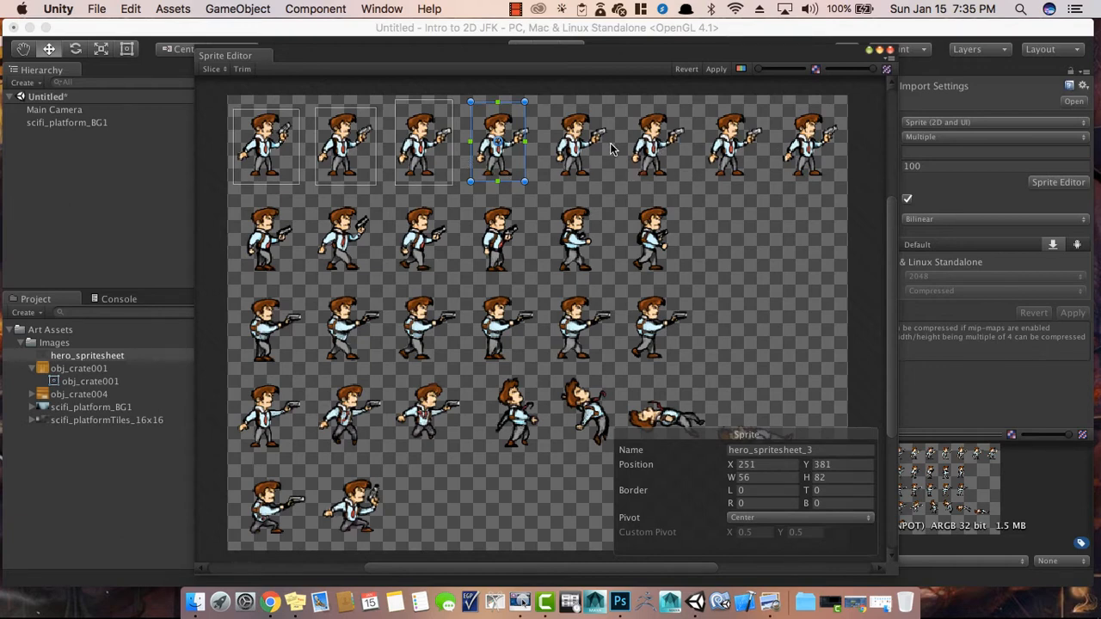
- Undo all the manually drawn sprite rectangles on the hero sheet
key("super+z")
key("super+z")
key("super+z")
key("super+z")
key("super+z")
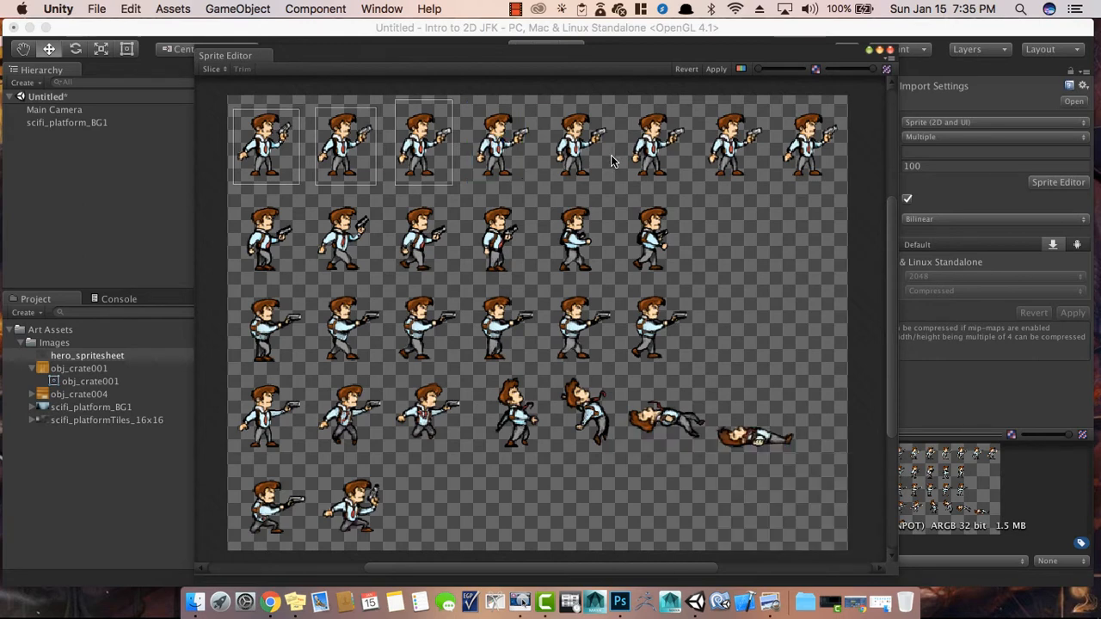
key("super+z")
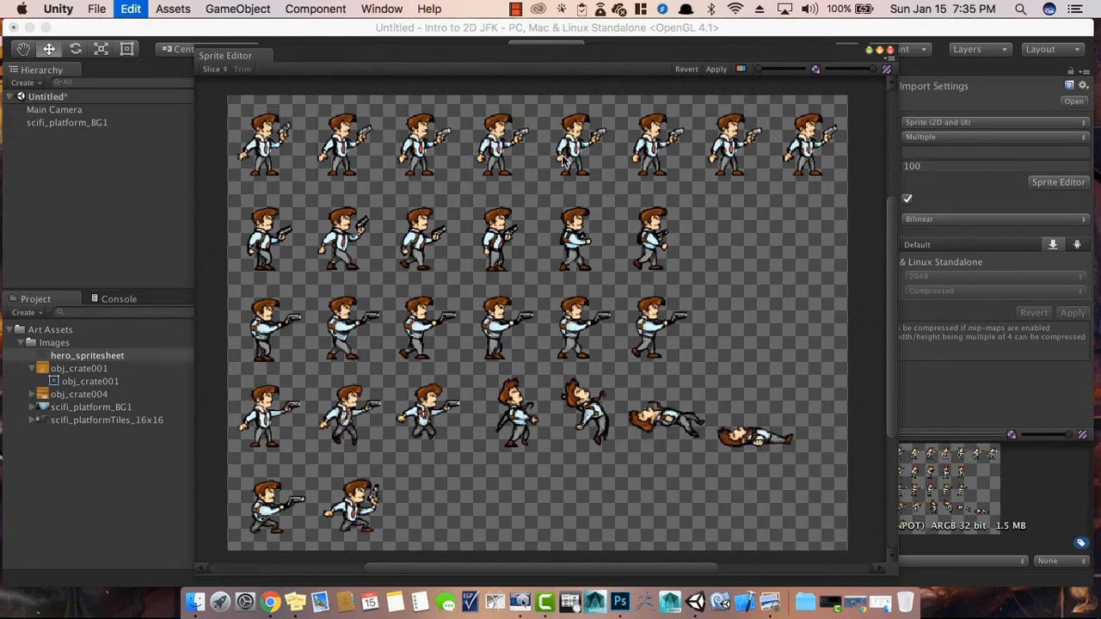
- Slice the hero sheet with type Automatic, pivot Center and method Delete Existing, and close the slice options
left_click(211, 70)
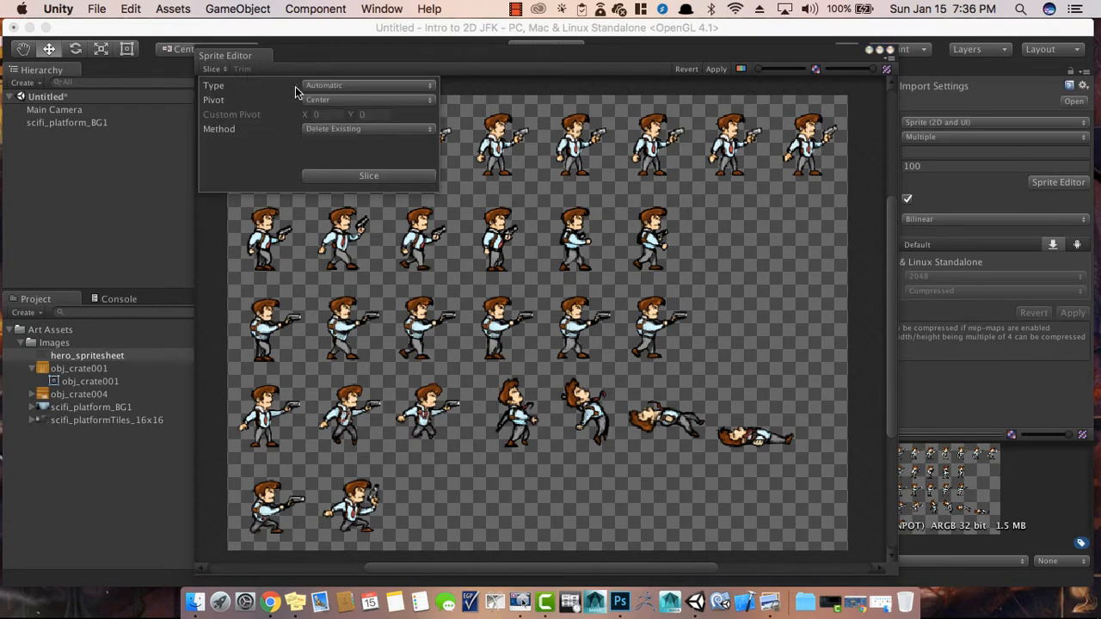
left_click(213, 69)
left_click(214, 69)
left_click(355, 126)
left_click(356, 128)
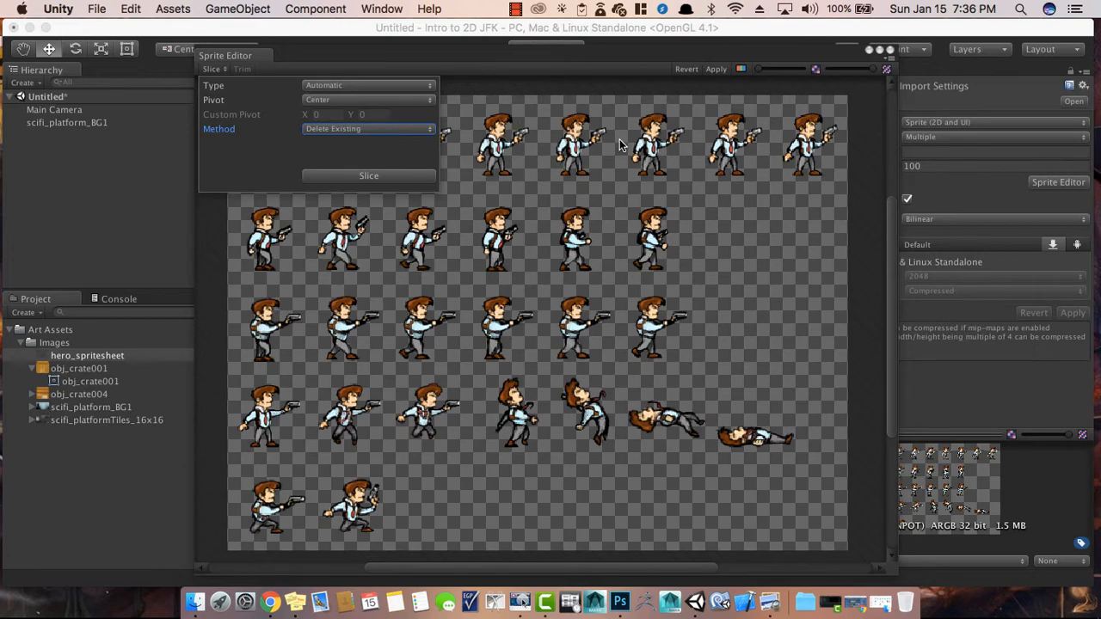
left_click(368, 177)
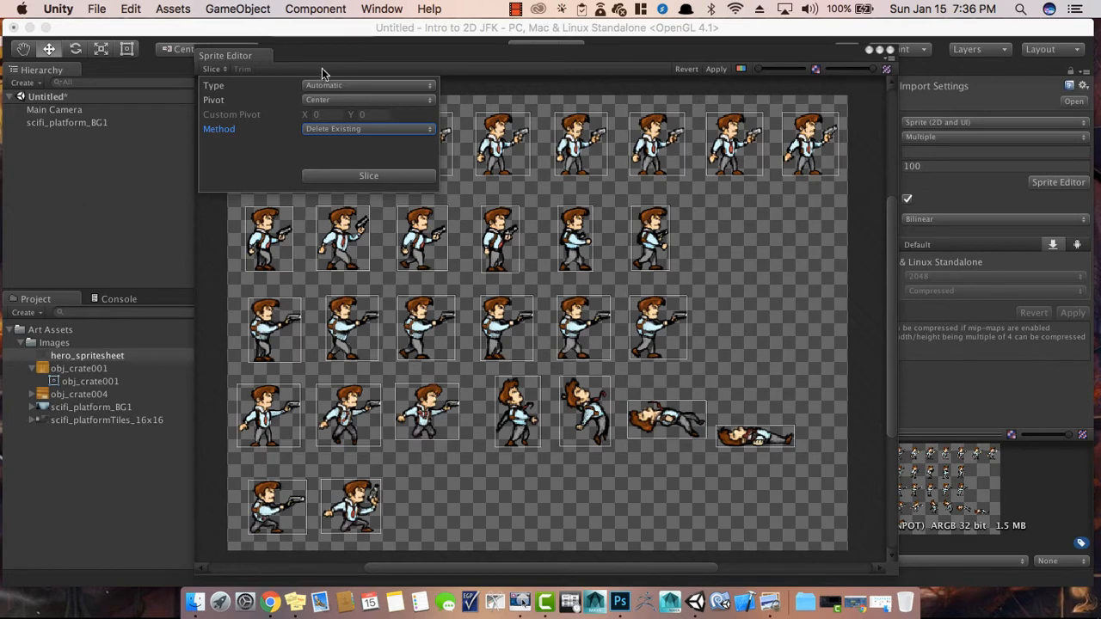
left_click(290, 85)
left_click(208, 69)
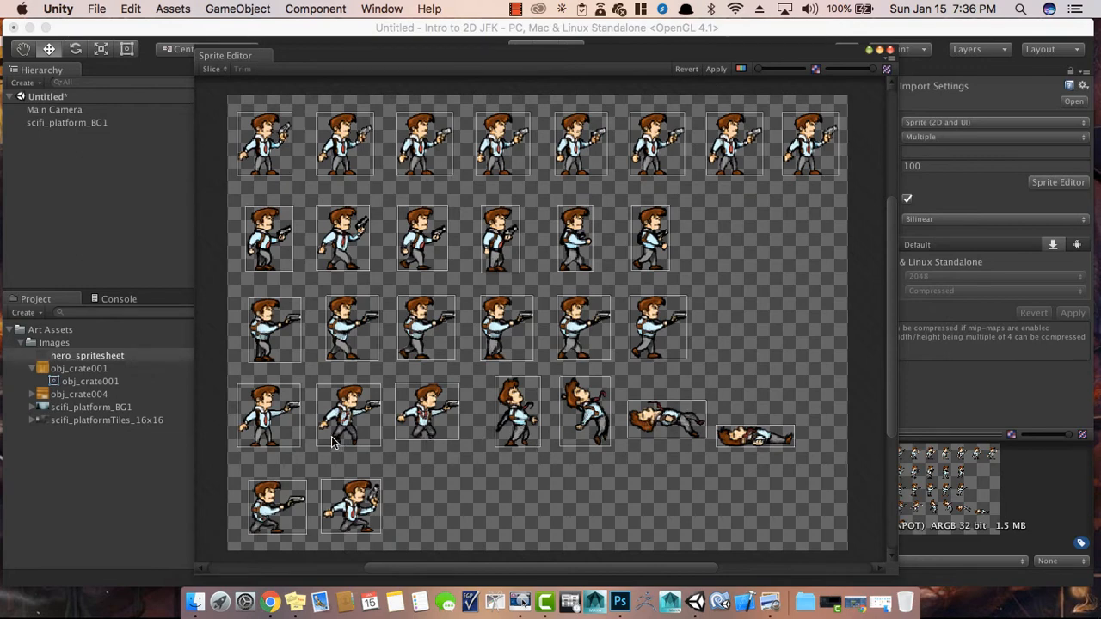
- Enlarge the rectangle of the third pose in the fourth row to 69 pixels wide, lowering its bottom edge level with the neighbouring sprites
left_click(430, 439)
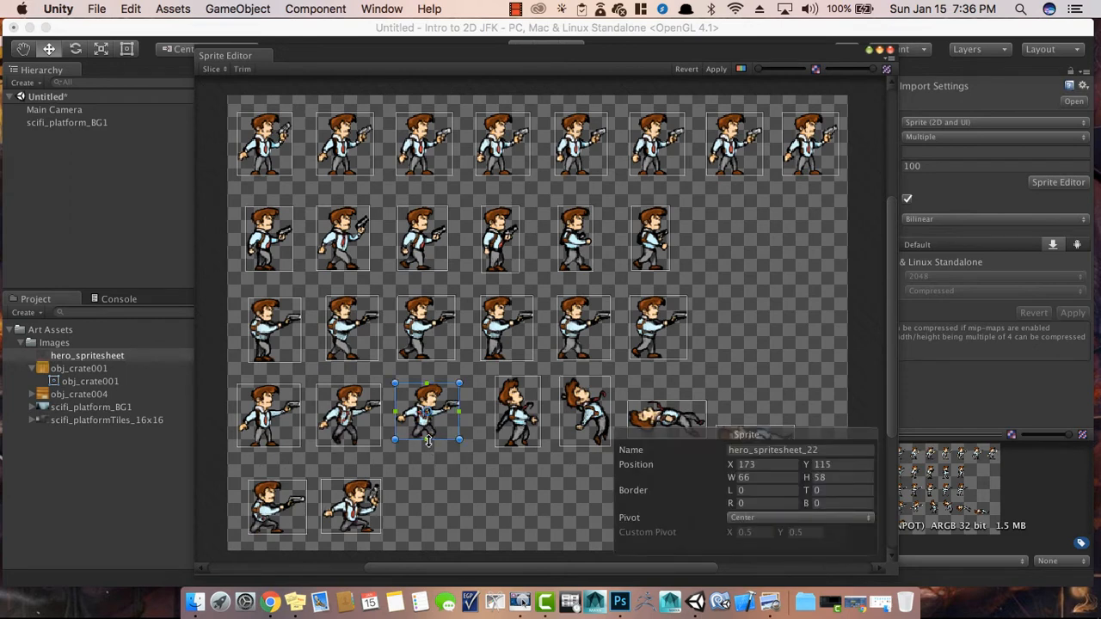
left_click(430, 446)
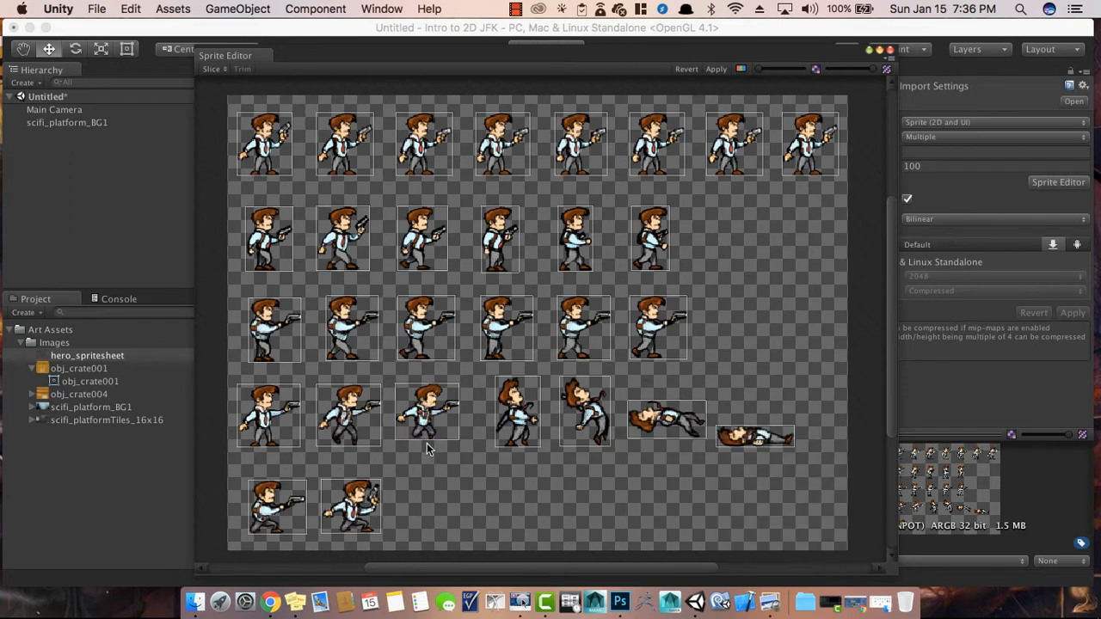
left_click(428, 437)
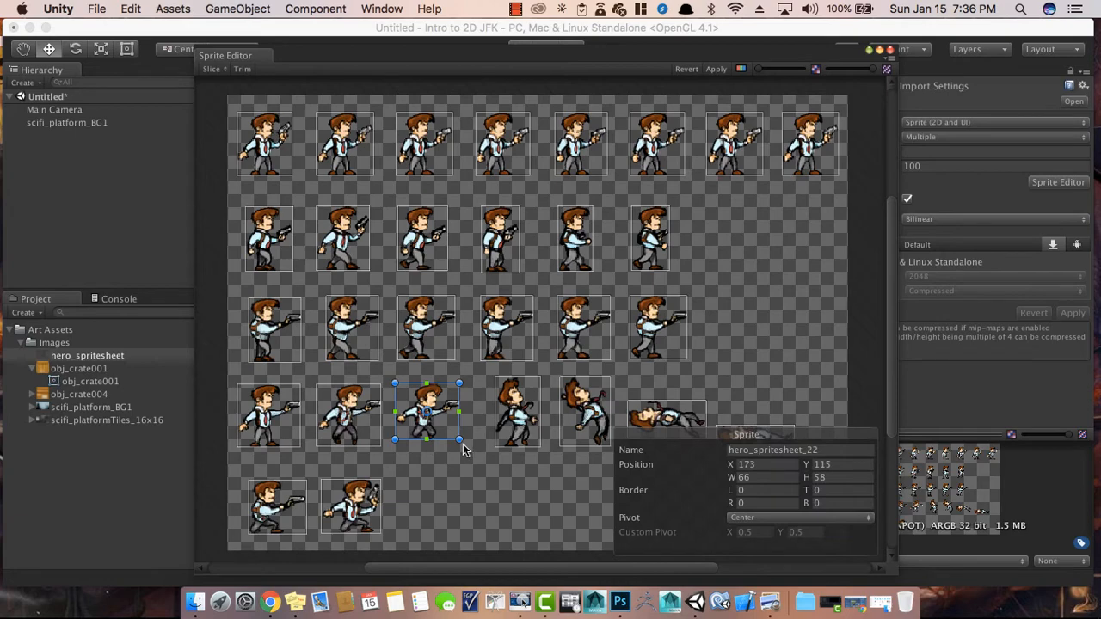
left_click_drag(460, 441, 461, 447)
scroll(445, 456, "up", 5)
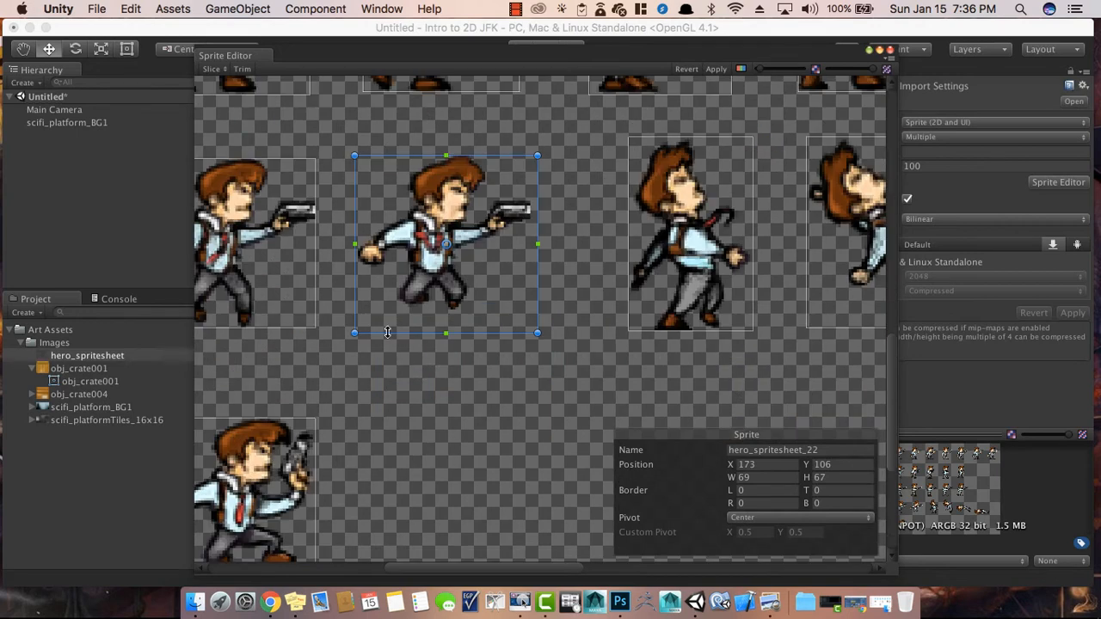
left_click_drag(382, 331, 382, 327)
left_click(381, 349)
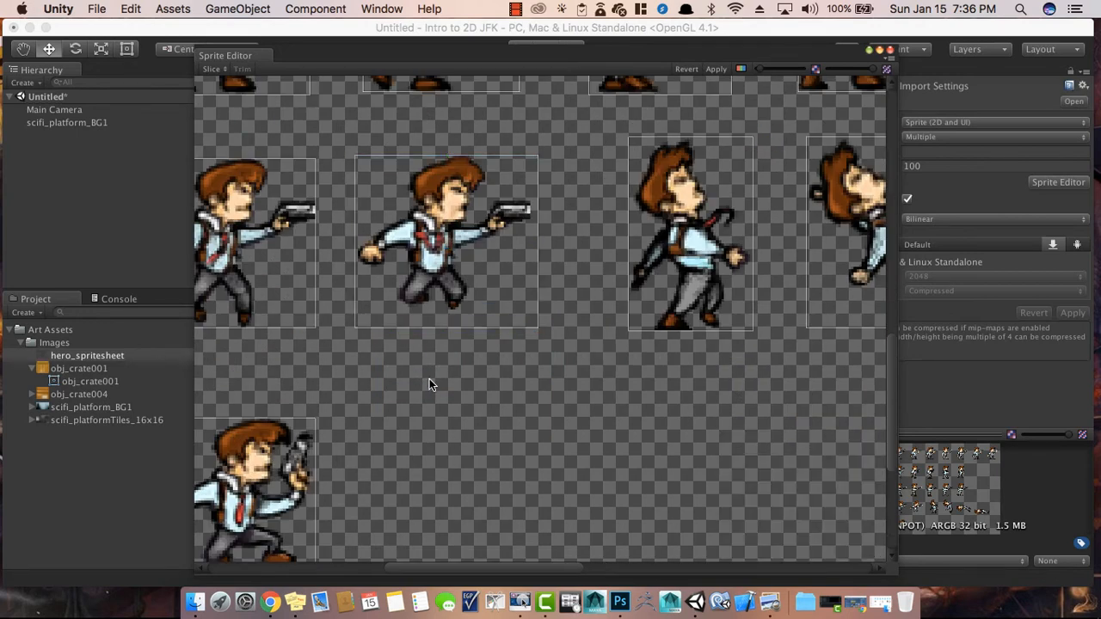
- Examine the automatic slice outlines around the hero poses across the sheet's rows at close range
scroll(398, 202, "up", 2)
scroll(394, 201, "down", 4)
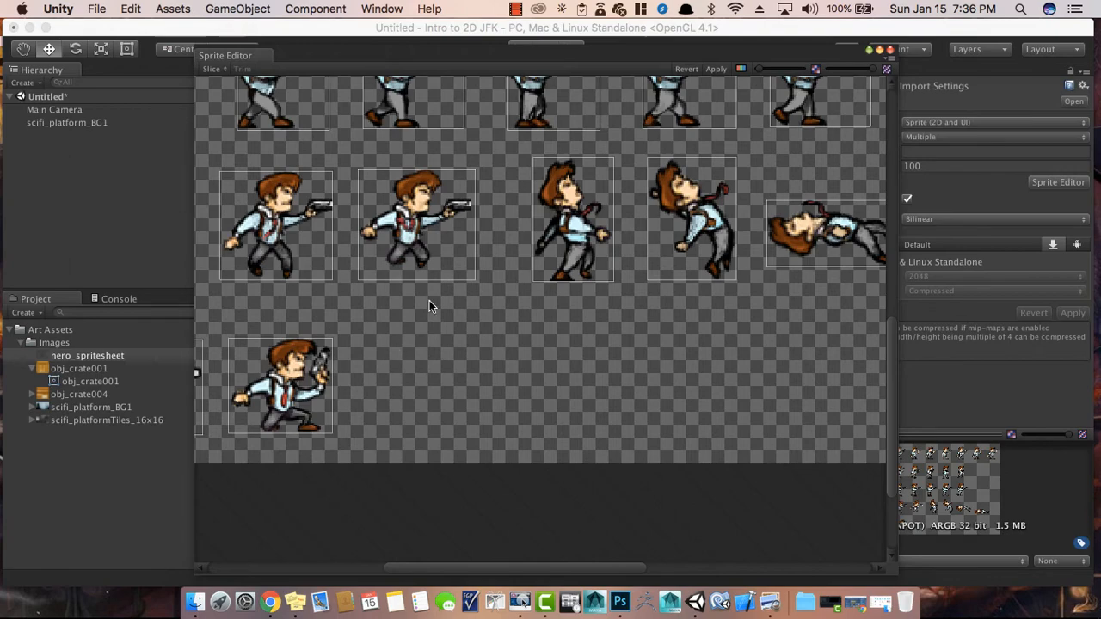
scroll(423, 323, "up", 5)
middle_click_drag(318, 141, 570, 310)
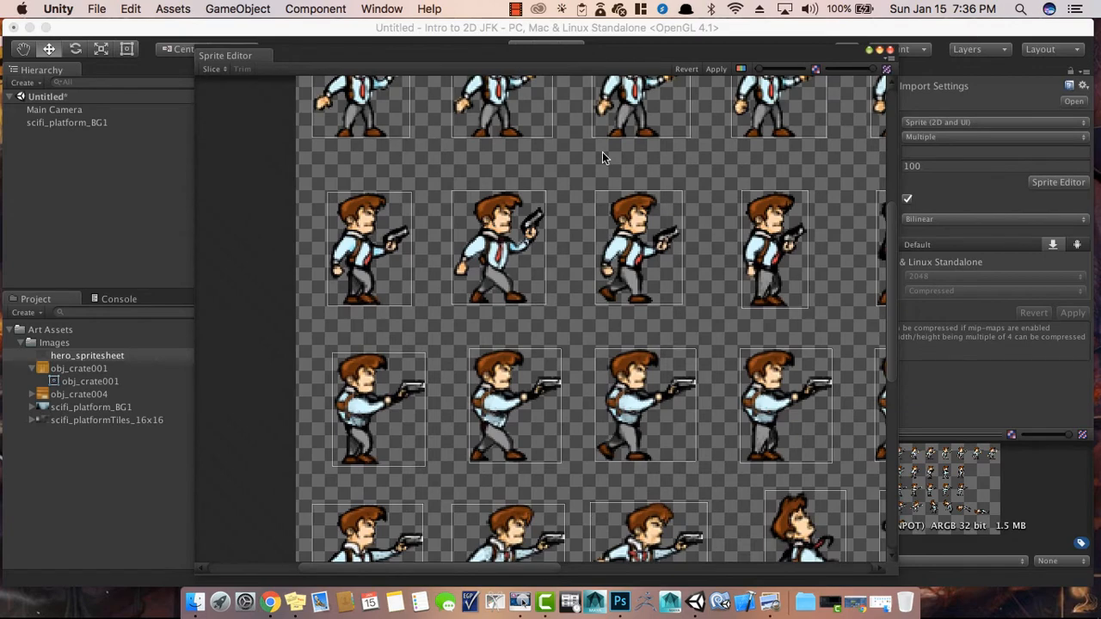
middle_click_drag(602, 153, 439, 152)
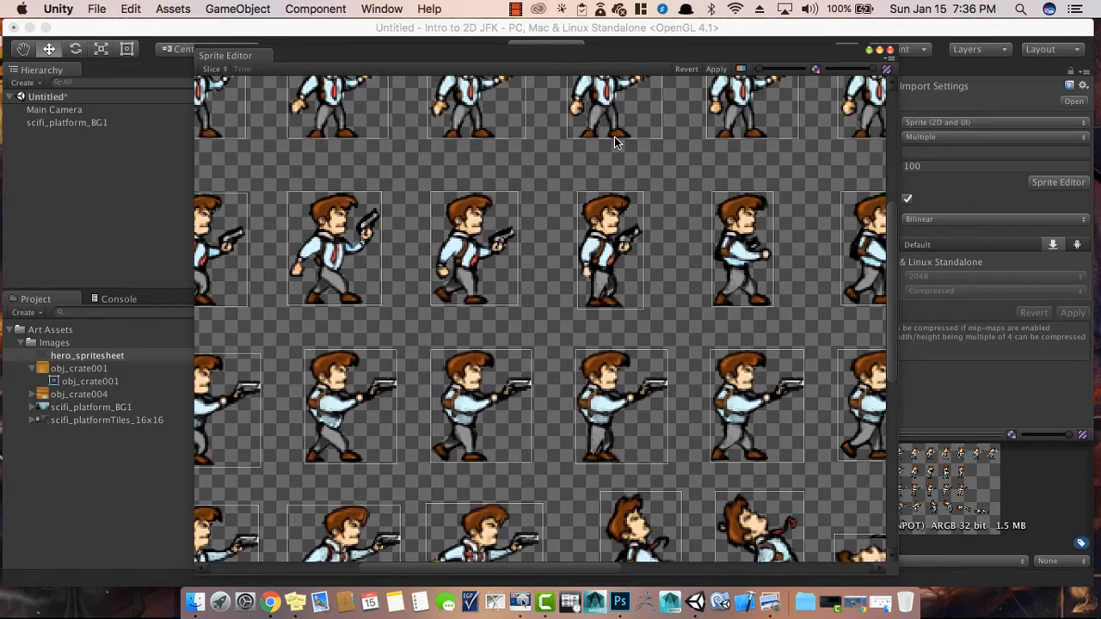
scroll(546, 304, "down", 3)
scroll(544, 303, "up", 4)
scroll(544, 303, "up", 2)
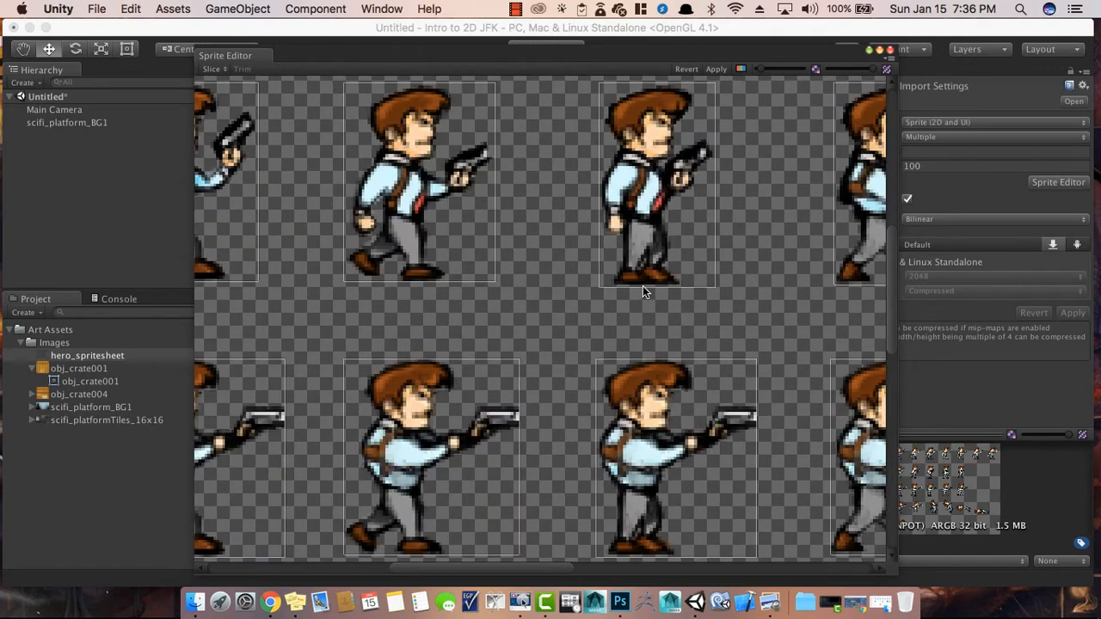
middle_click_drag(354, 313, 551, 308)
middle_click_drag(305, 315, 347, 393)
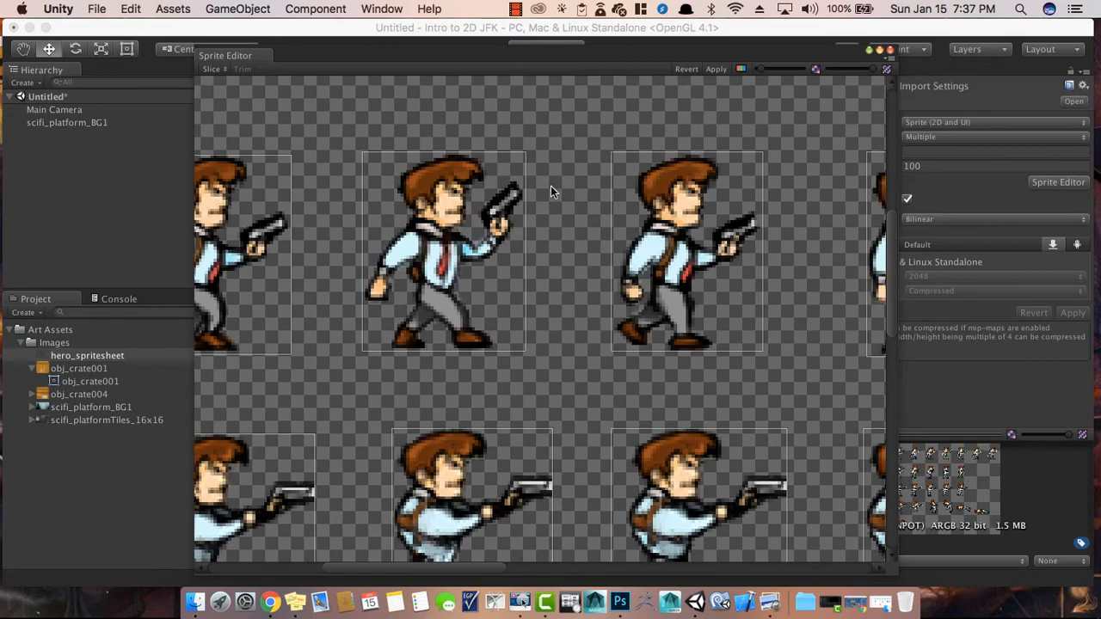
middle_click_drag(793, 185, 555, 170)
middle_click_drag(745, 264, 520, 191)
middle_click_drag(553, 261, 509, 139)
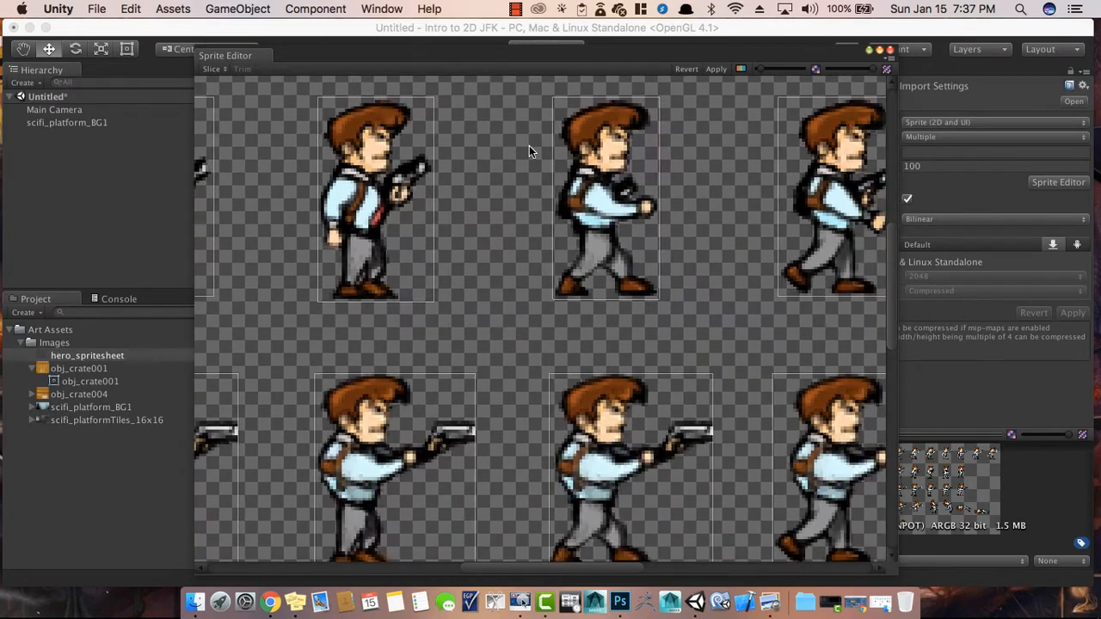
middle_click_drag(678, 323, 509, 347)
middle_click_drag(453, 292, 657, 280)
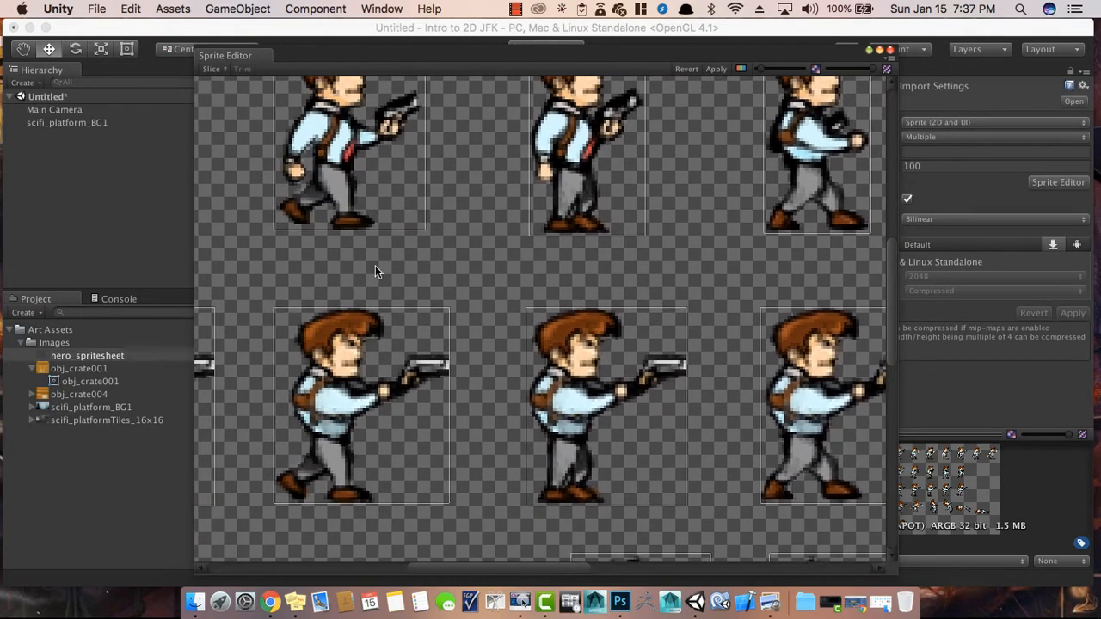
middle_click_drag(385, 268, 564, 284)
middle_click_drag(425, 276, 498, 293)
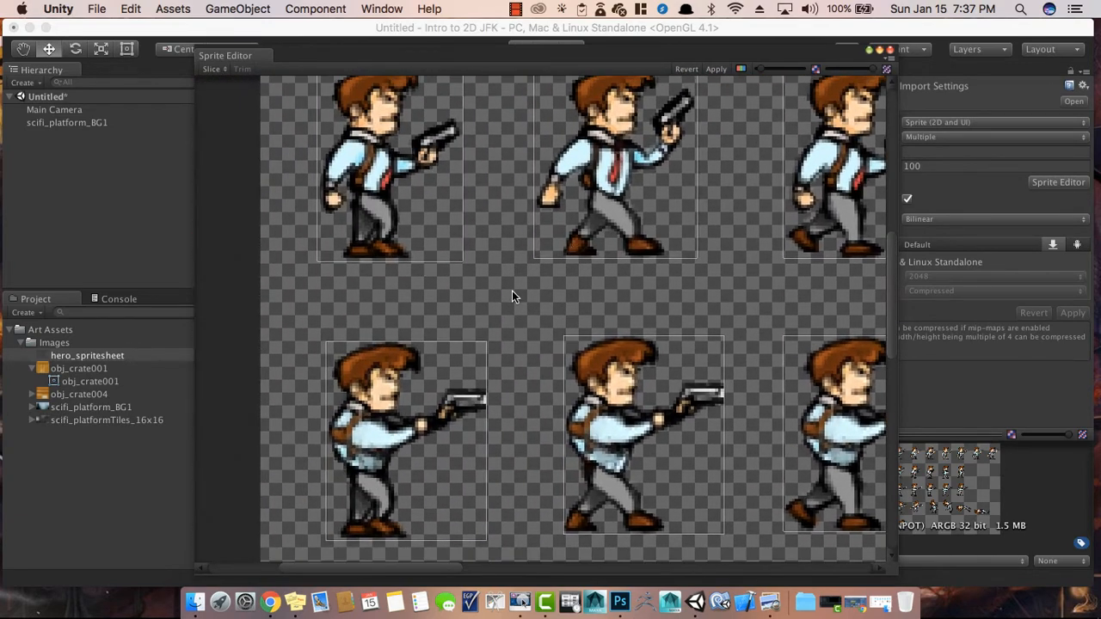
scroll(512, 291, "up", 5)
scroll(490, 263, "up", 2)
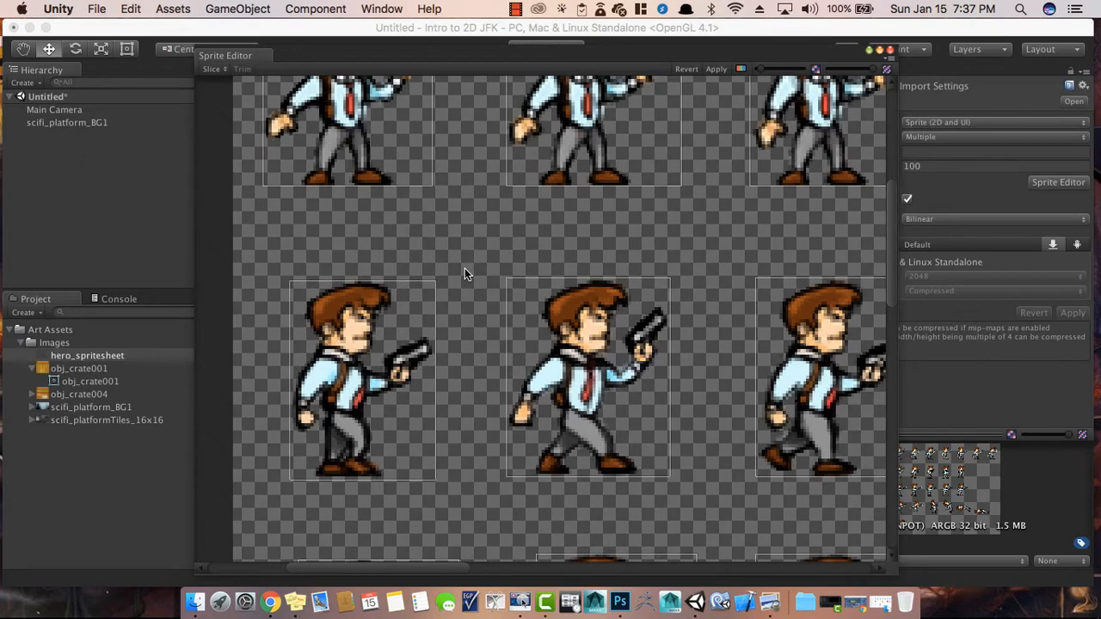
- Apply the slicing to hero_spritesheet and inspect the sprite settings of the first two poses in the upper row
left_click(714, 71)
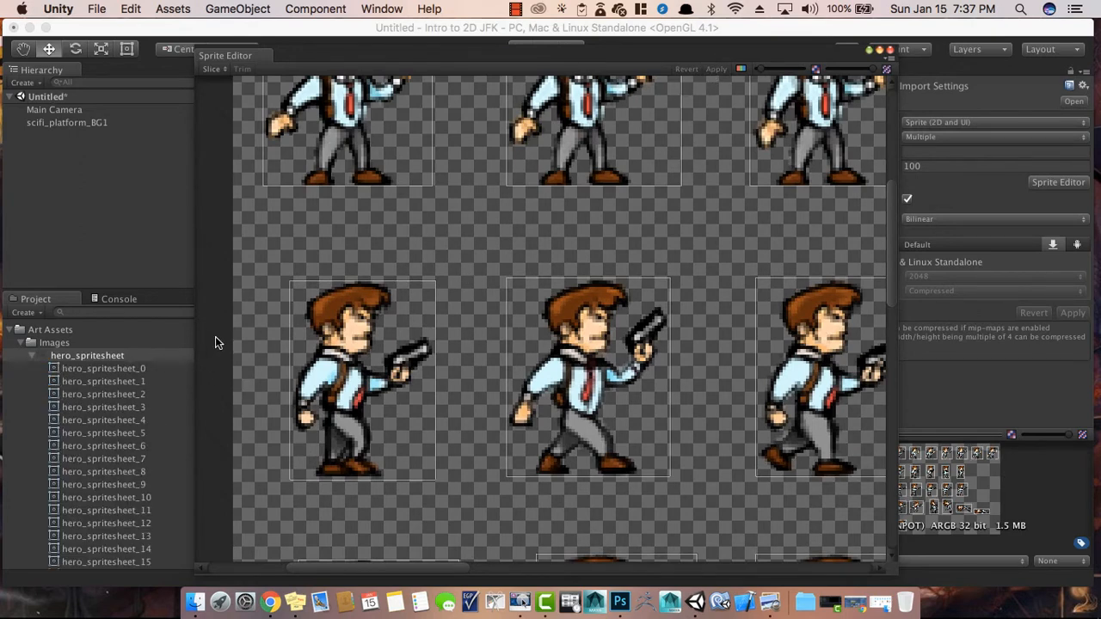
left_click(394, 169)
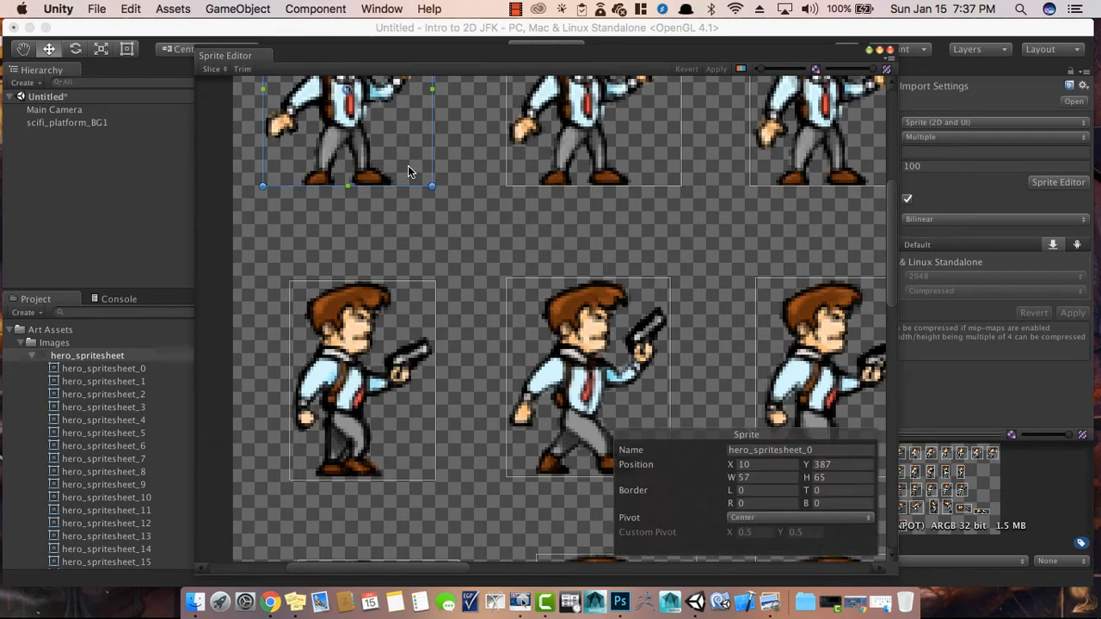
middle_click_drag(441, 140, 454, 278)
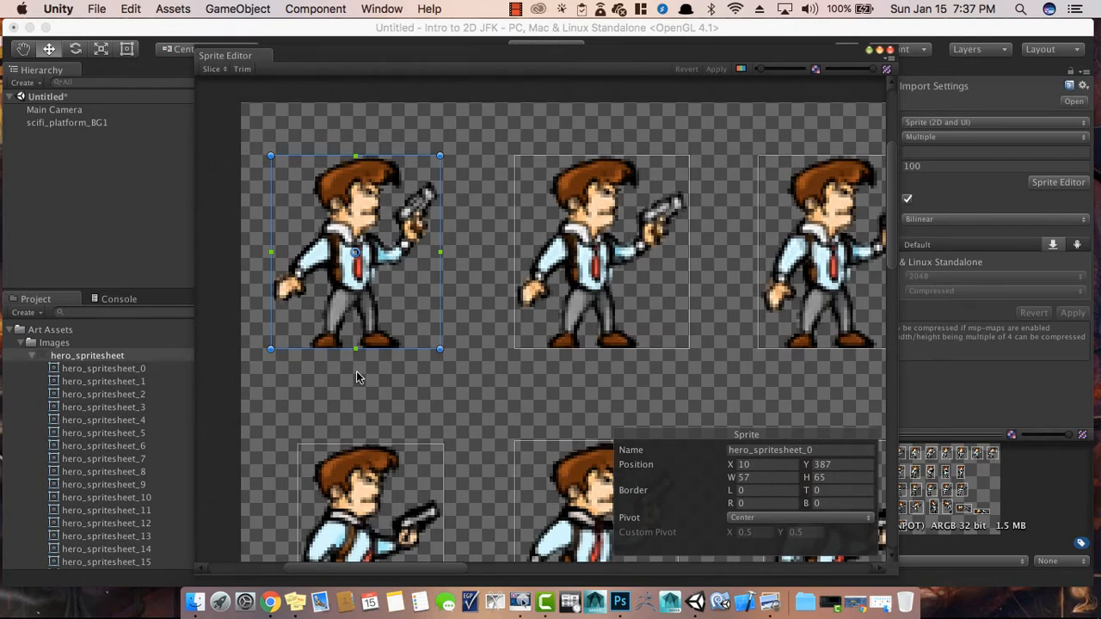
left_click(469, 376)
left_click(550, 283)
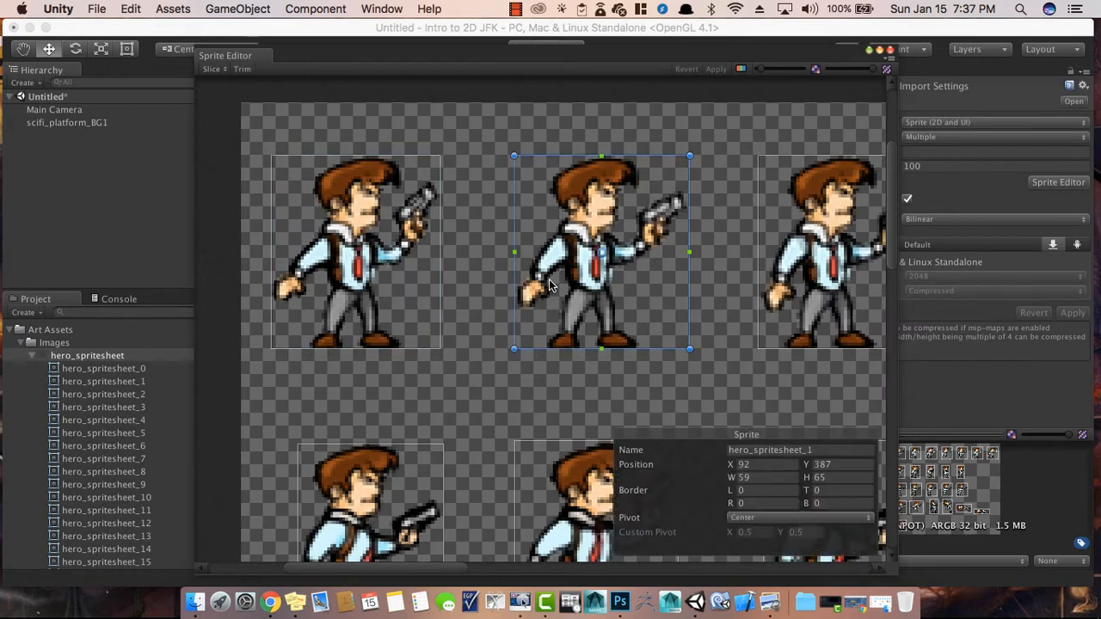
left_click(359, 300)
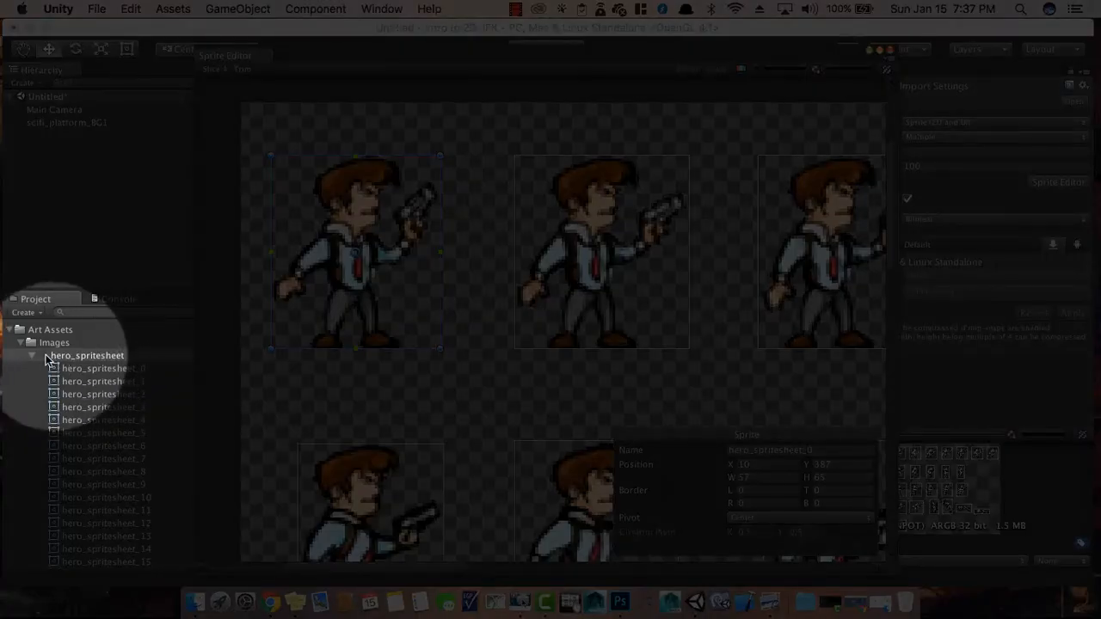
- Return to the main editor window, show the sliced sprites under hero_spritesheet, select hero_spritesheet_0 and enlarge the preview area
left_click(88, 356)
left_click(32, 355)
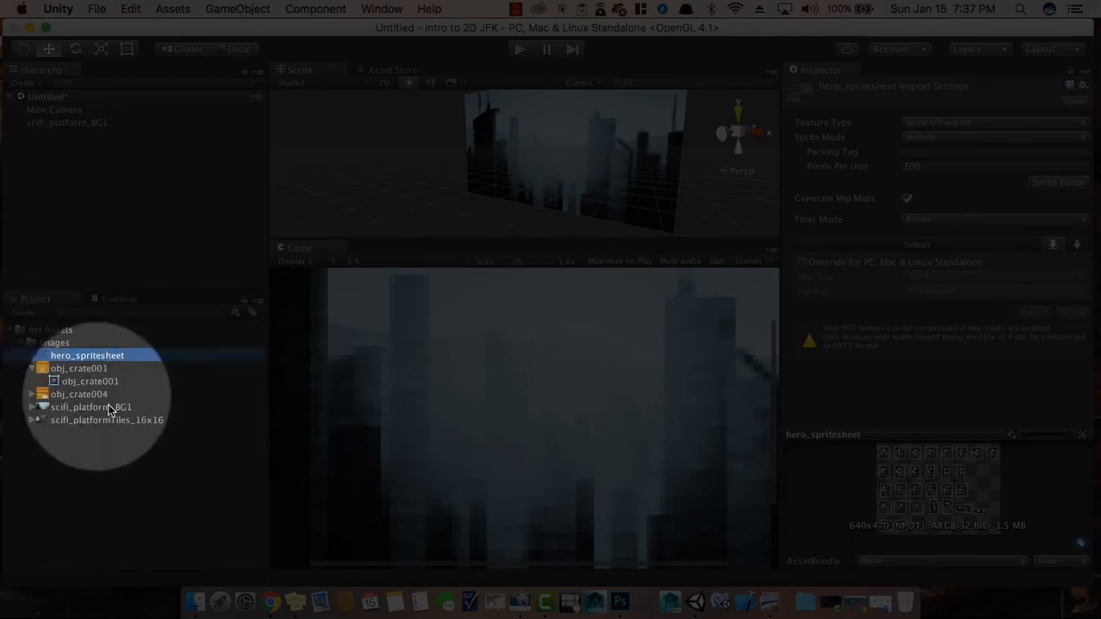
left_click(32, 356)
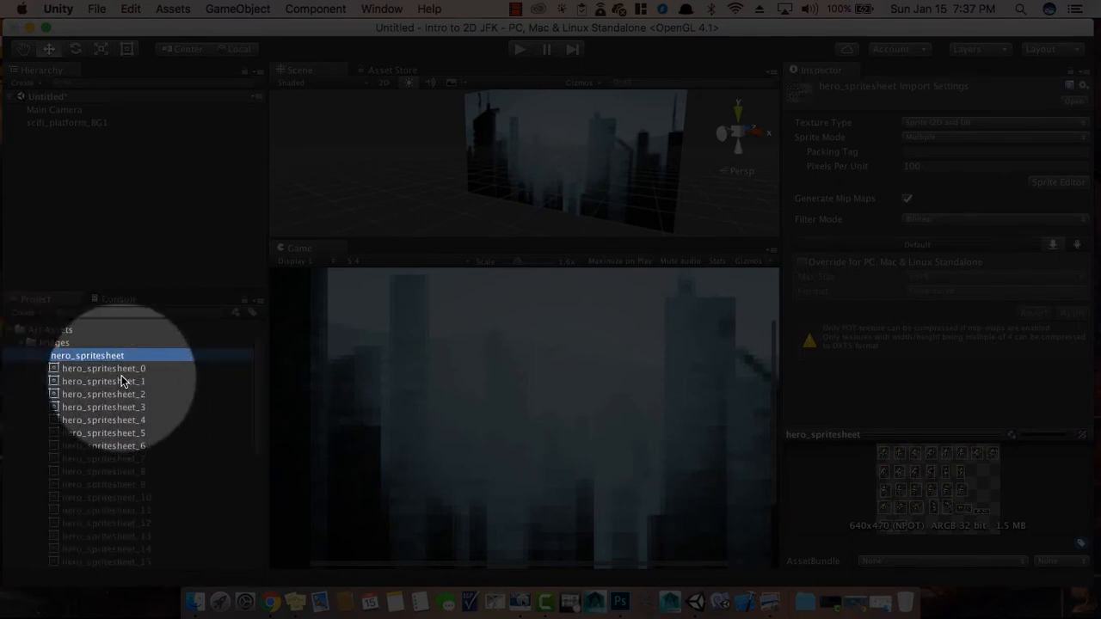
left_click(121, 381)
left_click(121, 369)
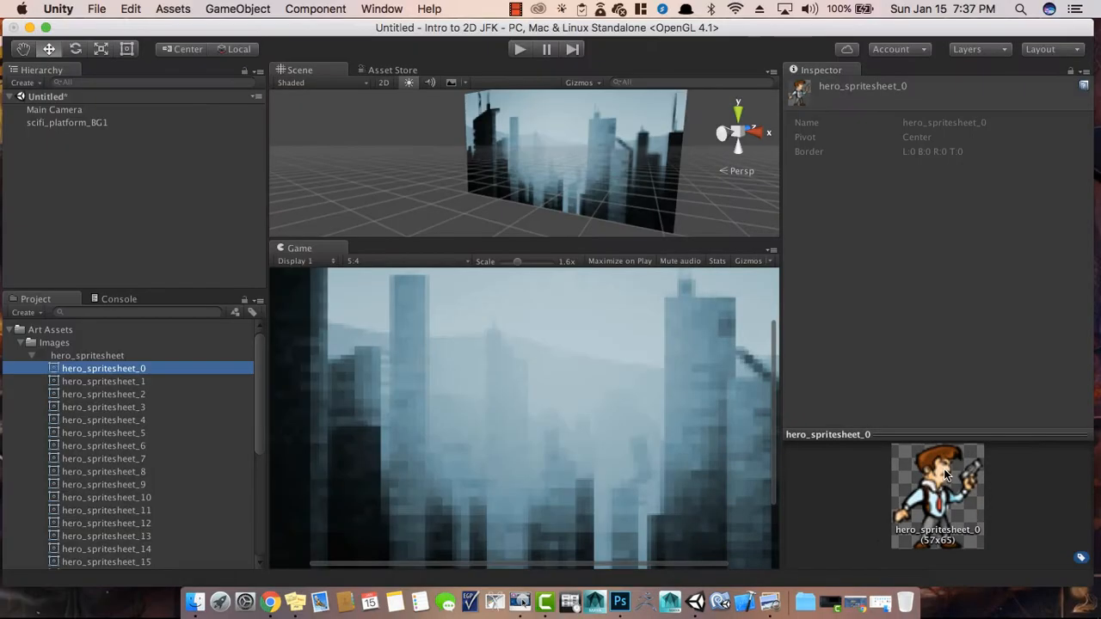
left_click_drag(898, 436, 907, 328)
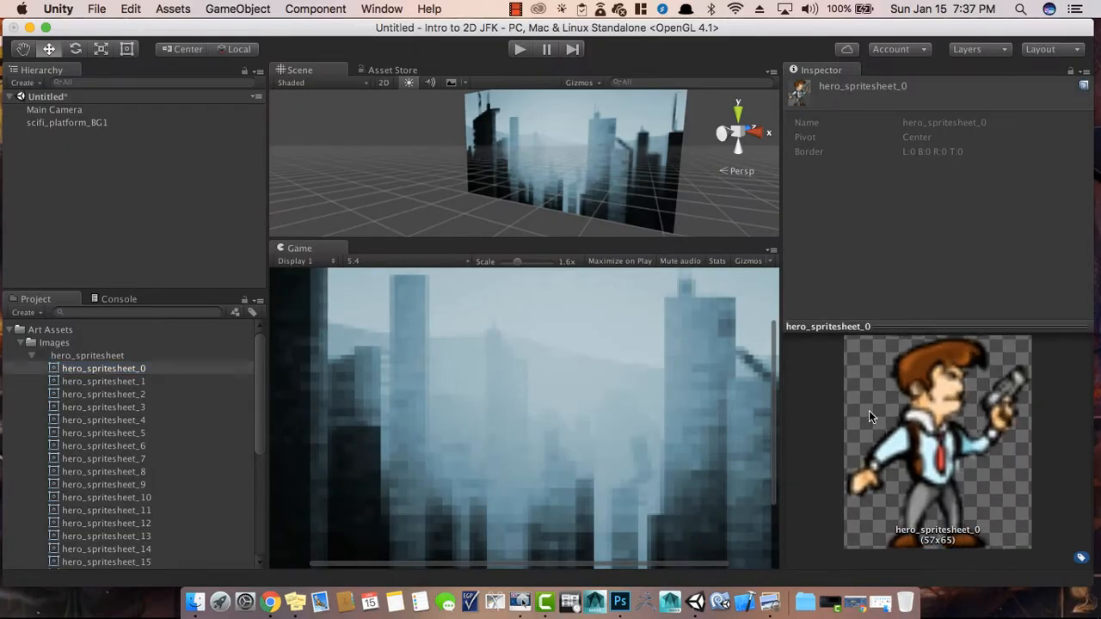
- Preview the sliced sprites hero_spritesheet_1, hero_spritesheet_2 and hero_spritesheet_3, ending on hero_spritesheet_2
left_click(148, 382)
left_click(142, 394)
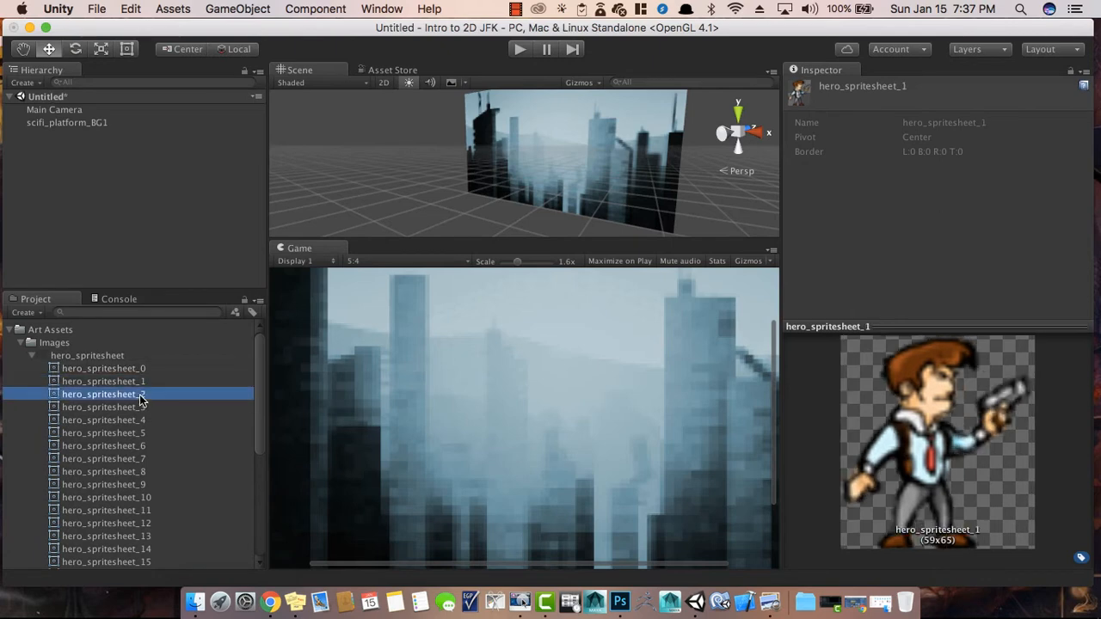
left_click(140, 406)
left_click(140, 395)
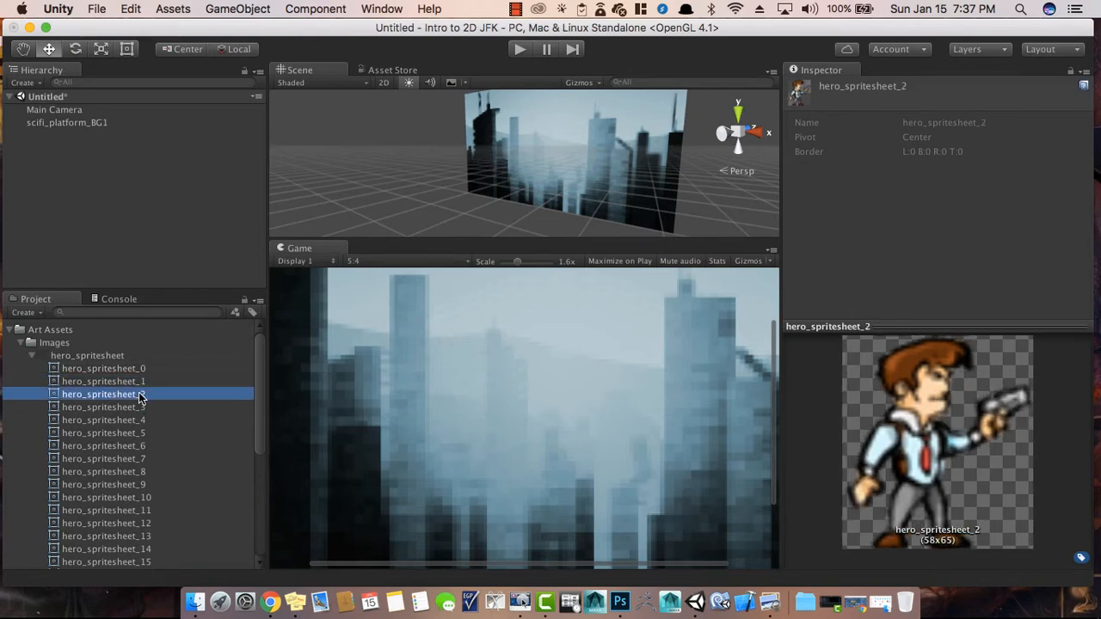
- Preview the sliced sprites hero_spritesheet_0 to hero_spritesheet_3, followed by hero_spritesheet_7, hero_spritesheet_8 and hero_spritesheet_9
left_click(142, 382)
left_click(142, 370)
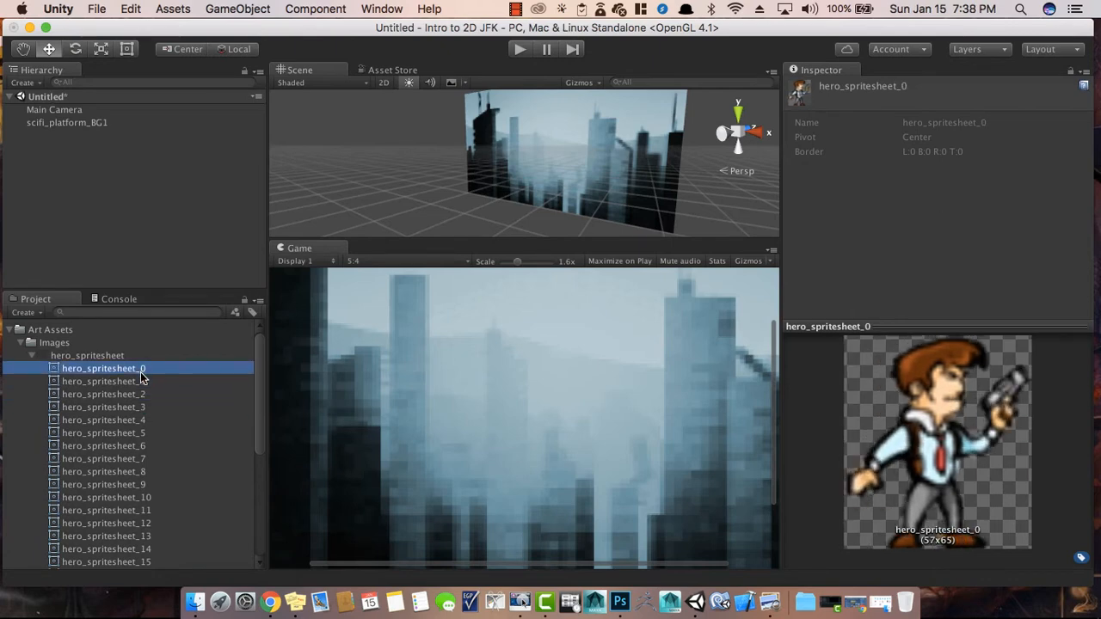
left_click(143, 382)
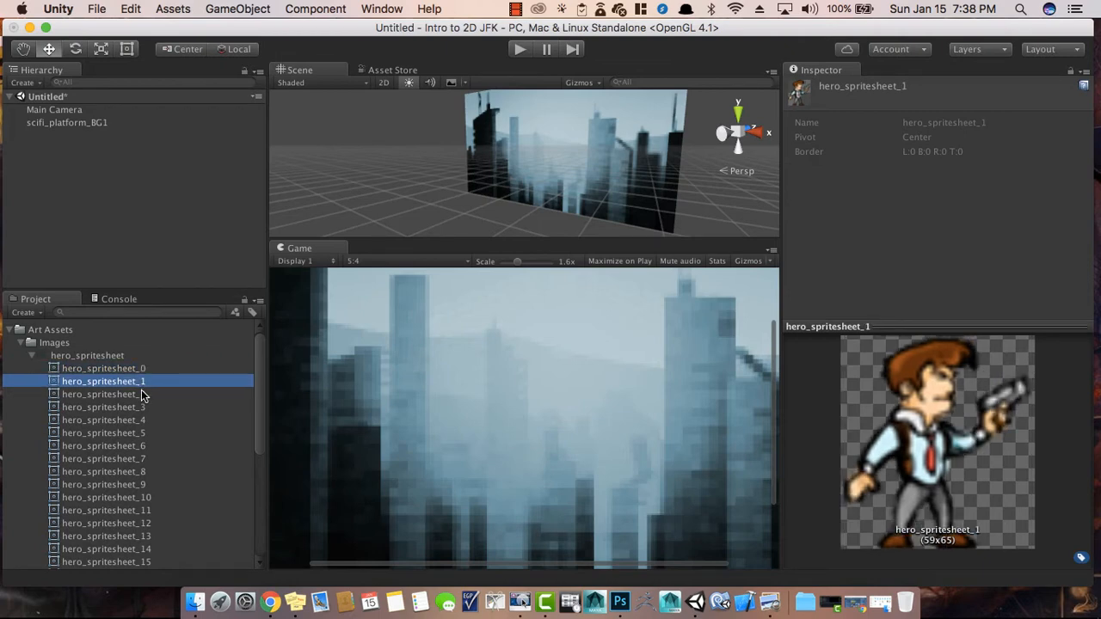
left_click(143, 394)
left_click(141, 407)
left_click(141, 395)
left_click(137, 459)
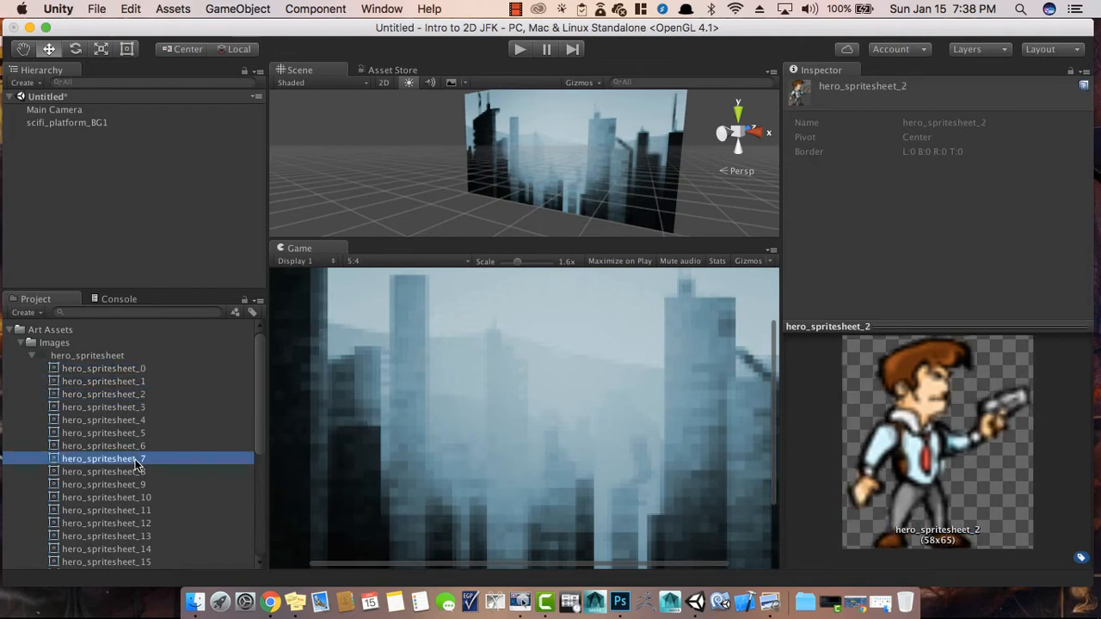
left_click(140, 472)
left_click(140, 484)
- Preview the sliced sprites backwards from hero_spritesheet_6 to hero_spritesheet_0, and return forward to hero_spritesheet_6
left_click(140, 447)
left_click(138, 422)
left_click(138, 407)
left_click(137, 381)
left_click(137, 368)
left_click(135, 407)
left_click(132, 421)
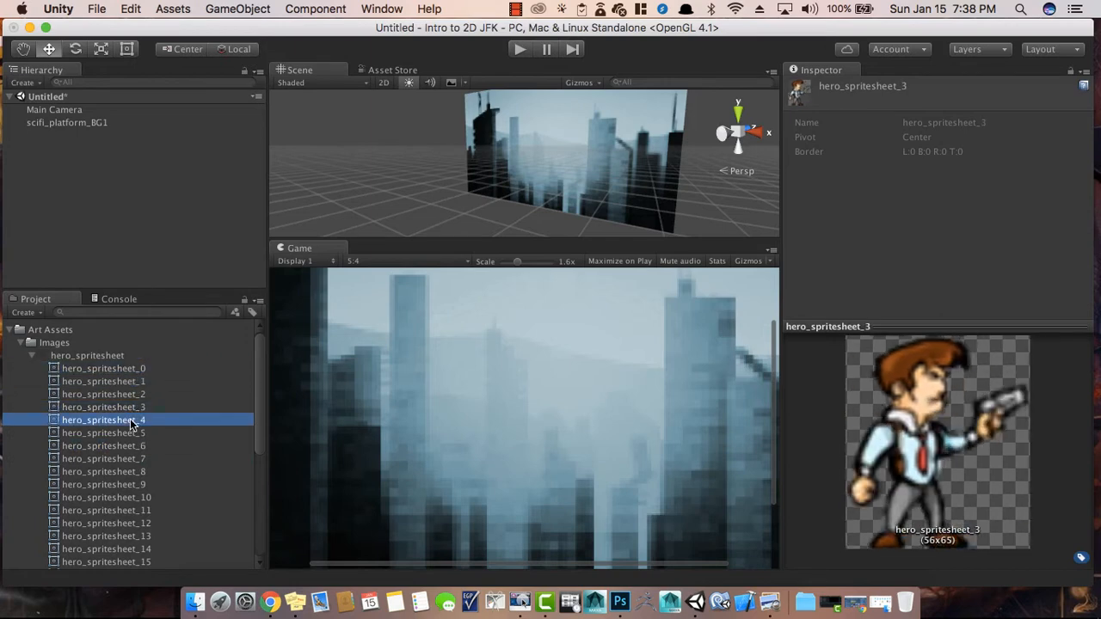
left_click(131, 446)
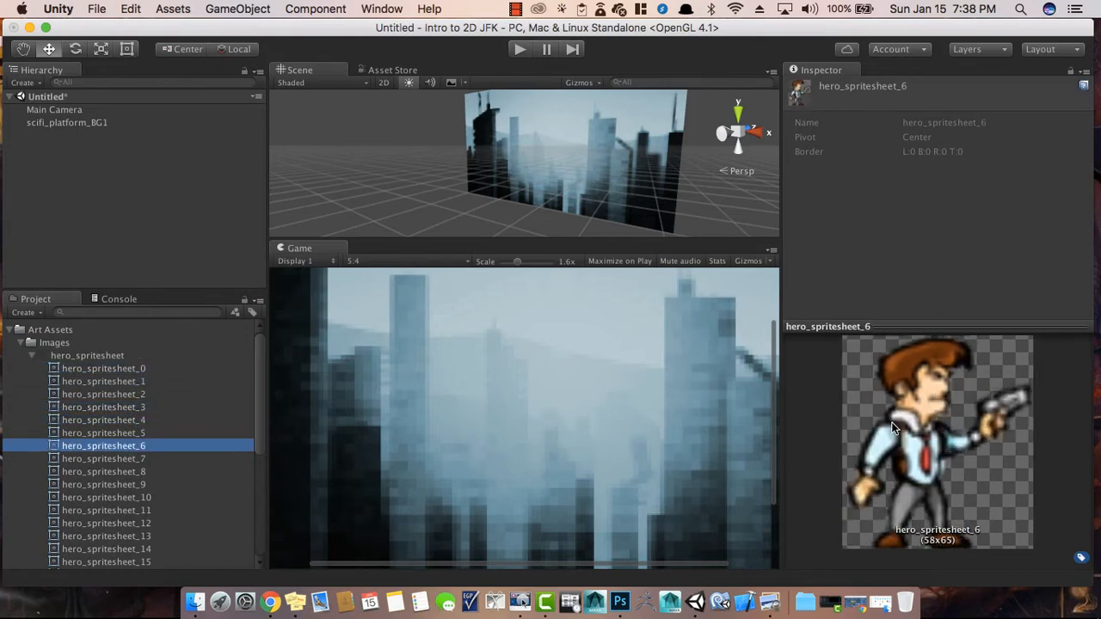
- Preview the hero frames in ascending order from hero_spritesheet_0 through hero_spritesheet_9
left_click(104, 370)
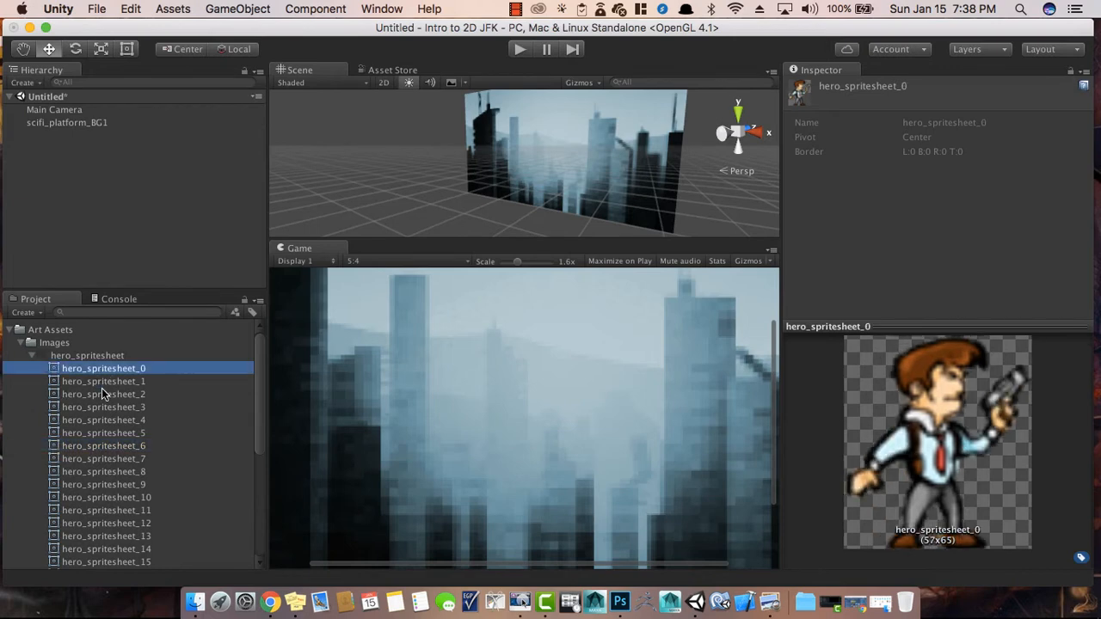
left_click(103, 384)
left_click(103, 407)
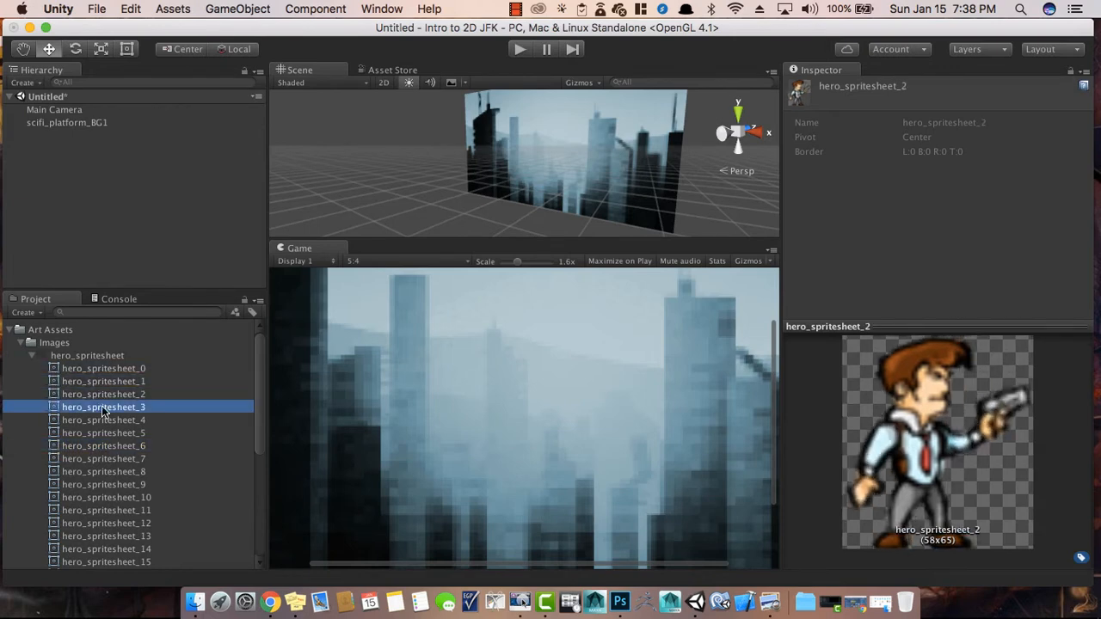
left_click(112, 433)
left_click(113, 459)
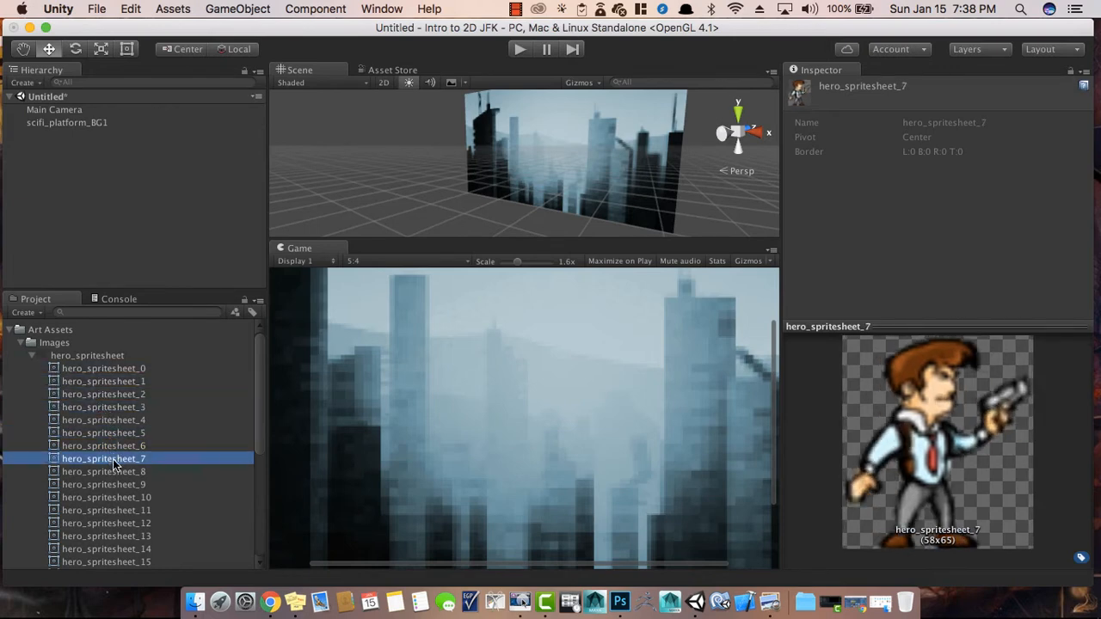
left_click(118, 473)
left_click(119, 485)
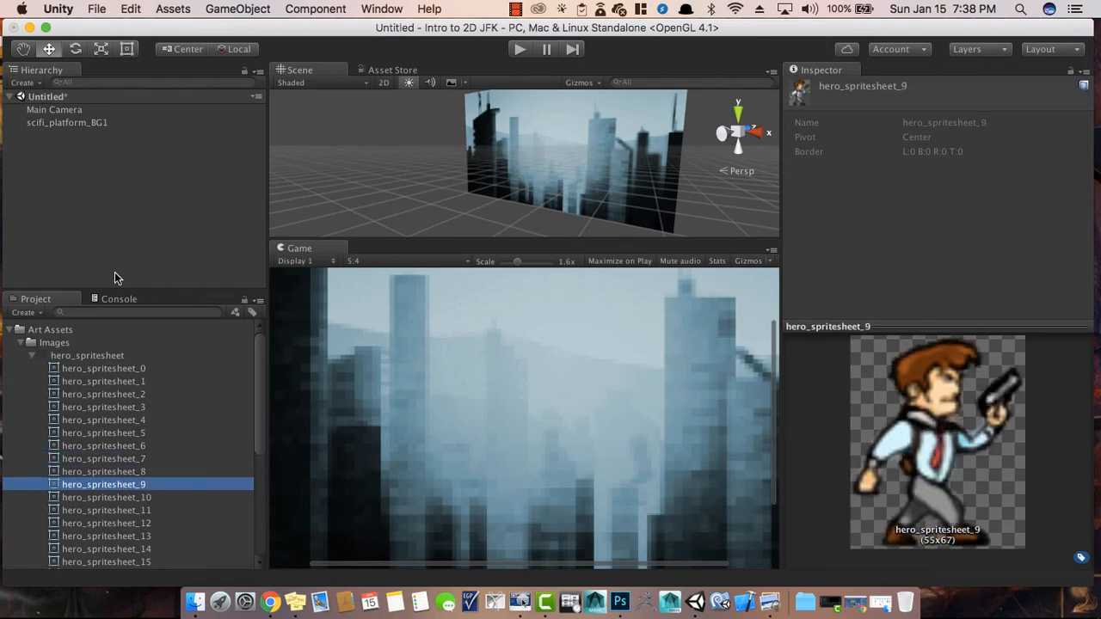
- Compare hero_spritesheet_0 with hero_spritesheet_1, and preview the frames up to hero_spritesheet_4
left_click(118, 381)
left_click(124, 368)
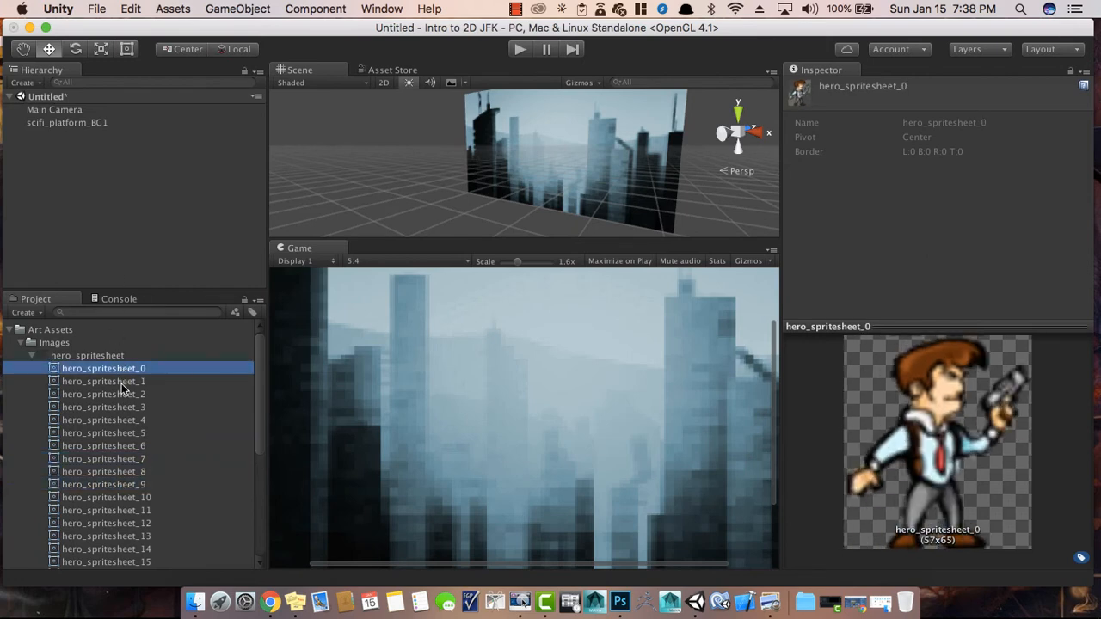
left_click(110, 382)
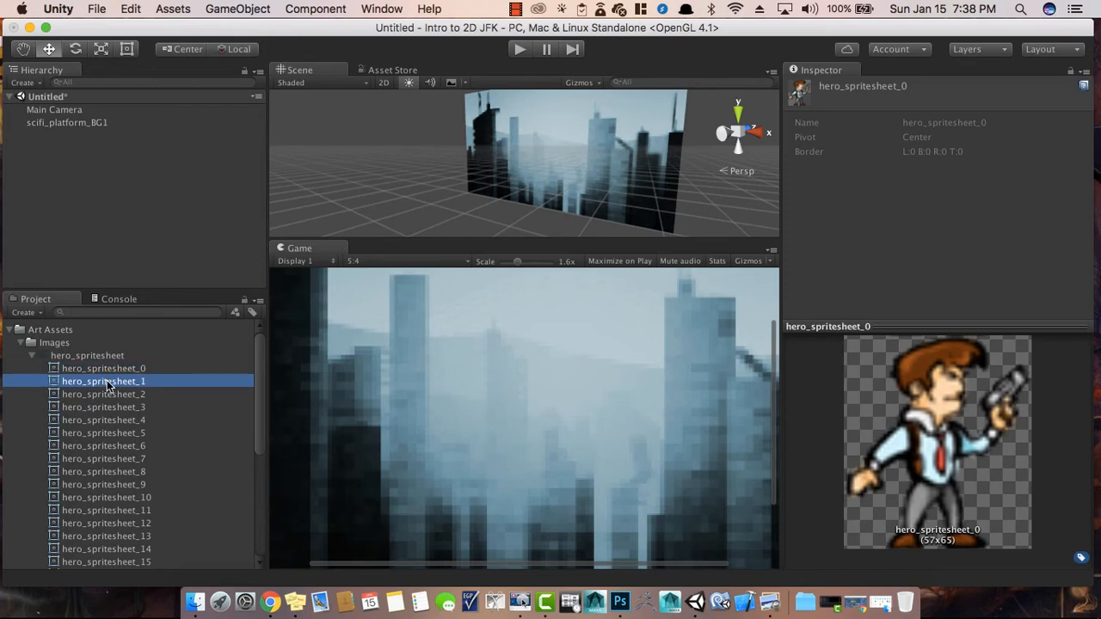
left_click(112, 369)
left_click(112, 382)
left_click(110, 396)
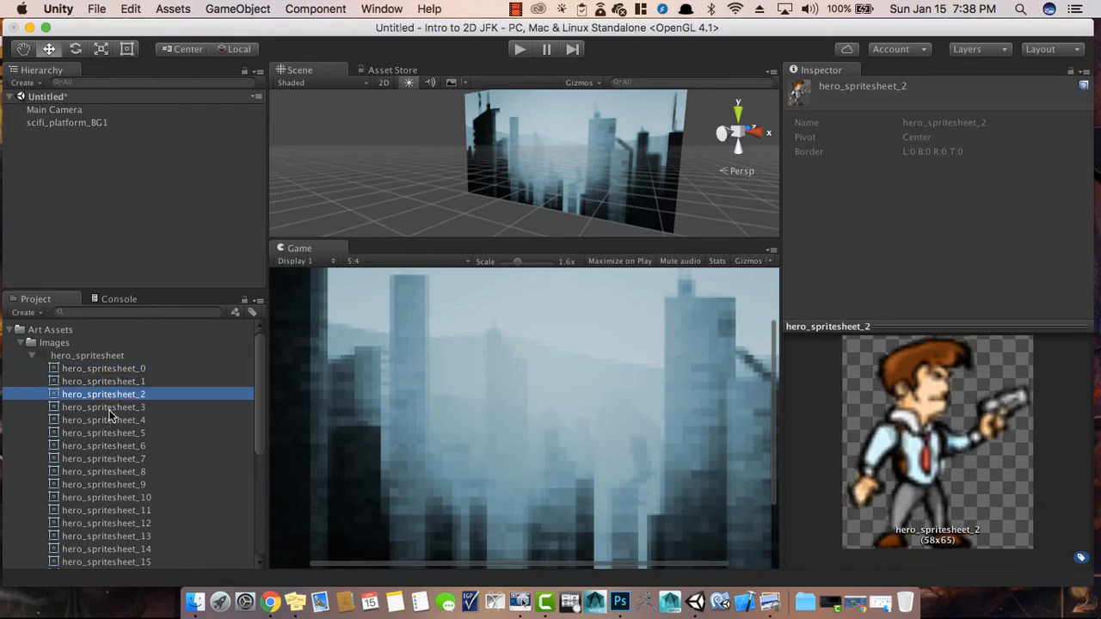
left_click(111, 408)
left_click(112, 420)
- Select hero_spritesheet_0 after checking its parent hero_spritesheet, and make the Scene view slightly taller
left_click(107, 357)
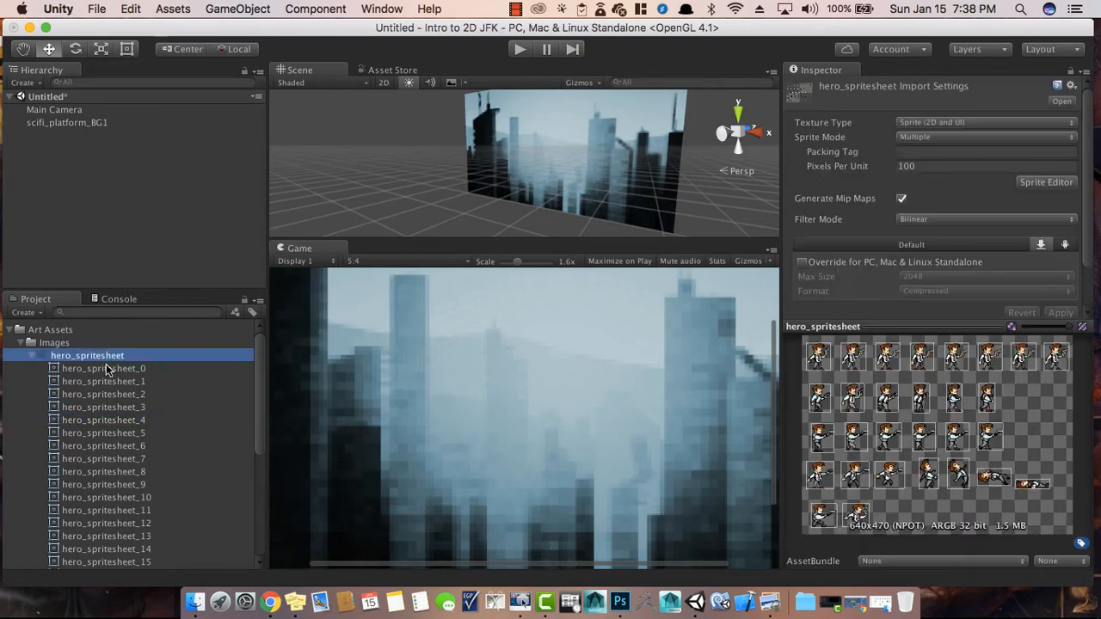
left_click(108, 368)
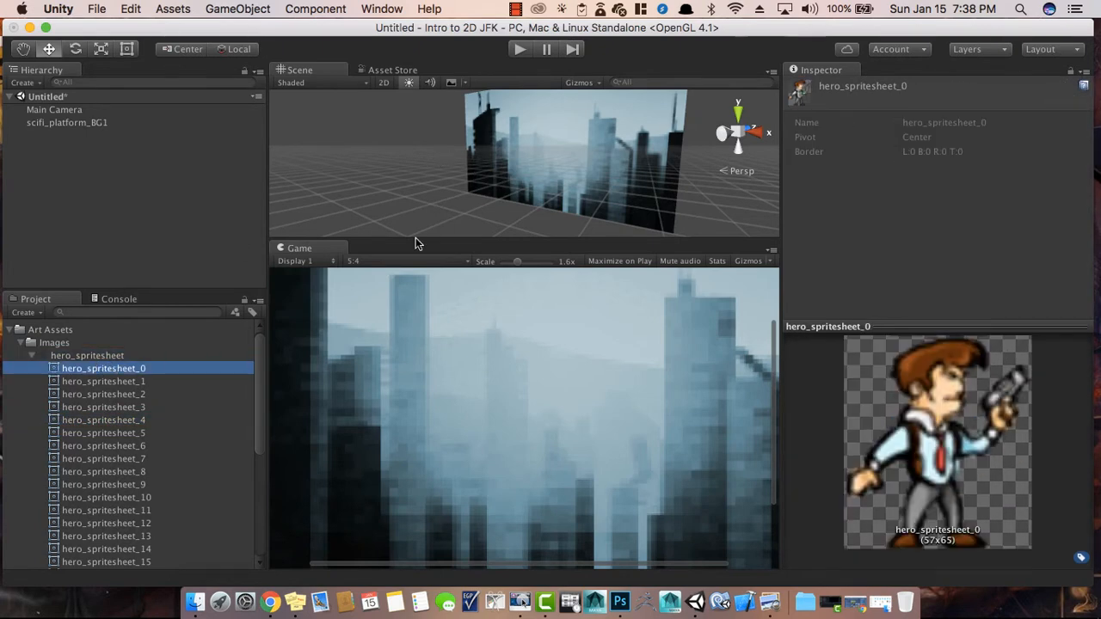
left_click_drag(376, 241, 377, 265)
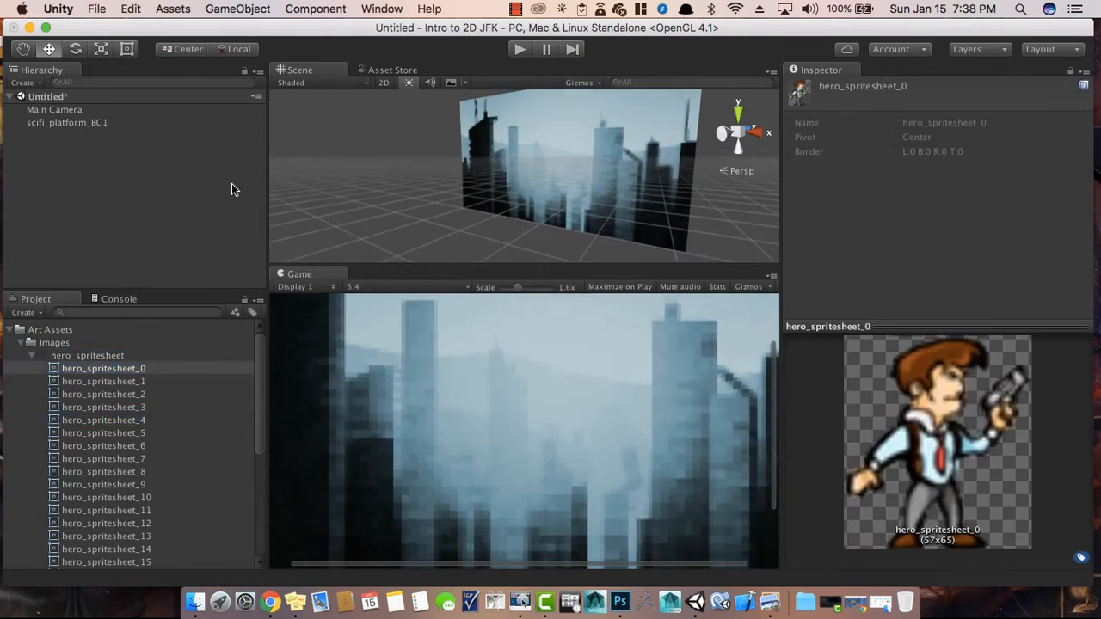
- Preview hero_spritesheet_0, hero_spritesheet_1 and hero_spritesheet_2 again, ending on hero_spritesheet_0
left_click(109, 377)
left_click(105, 370)
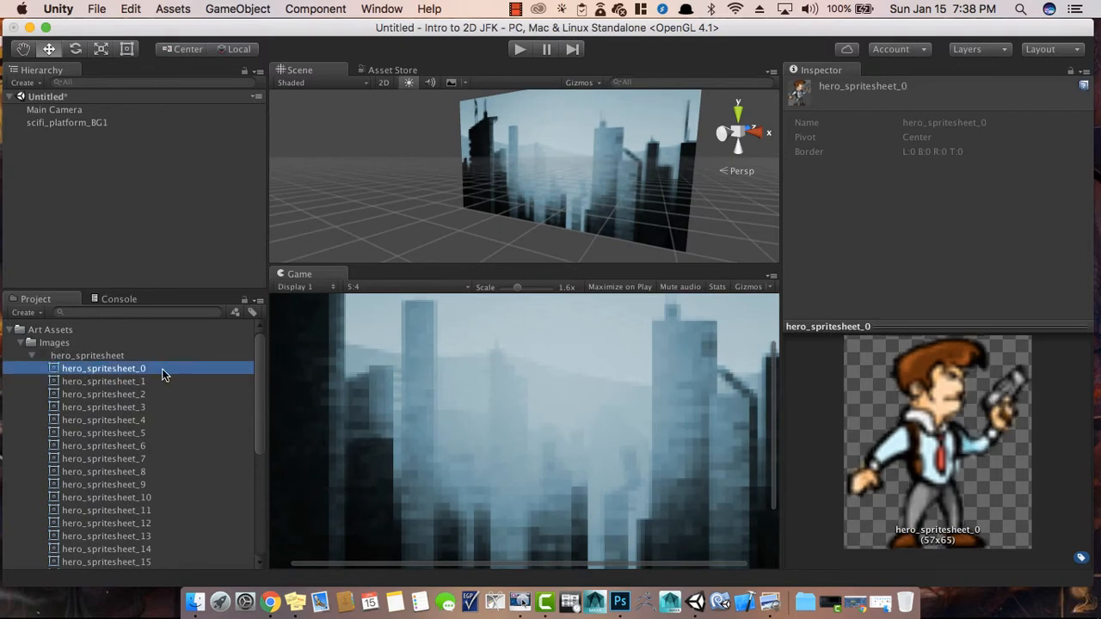
left_click(117, 383)
left_click(117, 393)
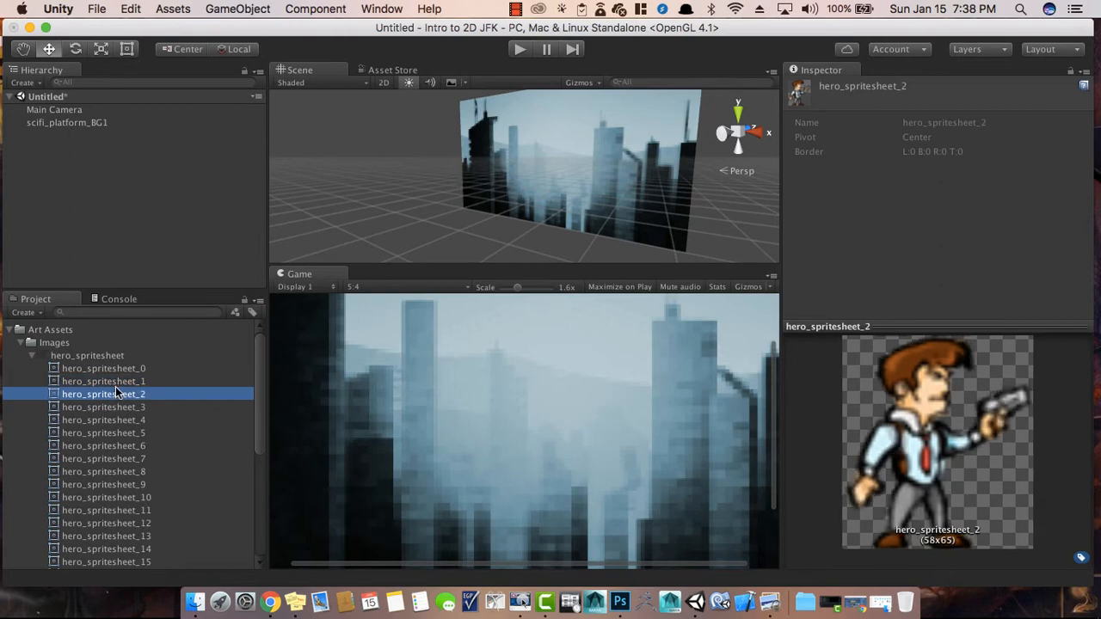
left_click(117, 382)
left_click(121, 369)
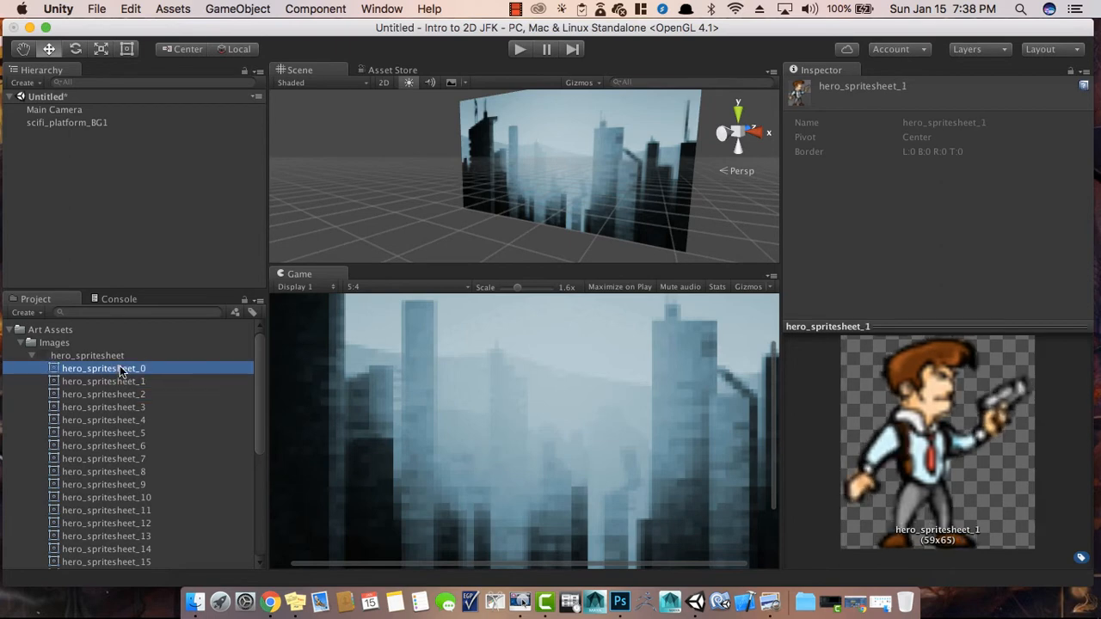
- Open the parent hero_spritesheet in the Sprite Editor
left_click(85, 343)
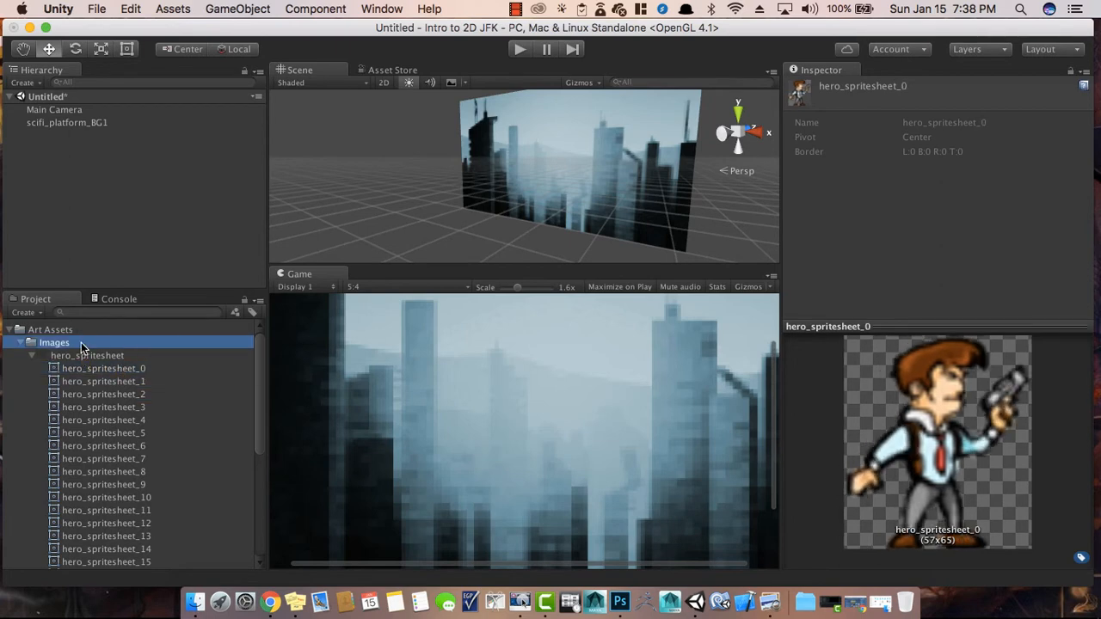
left_click(83, 355)
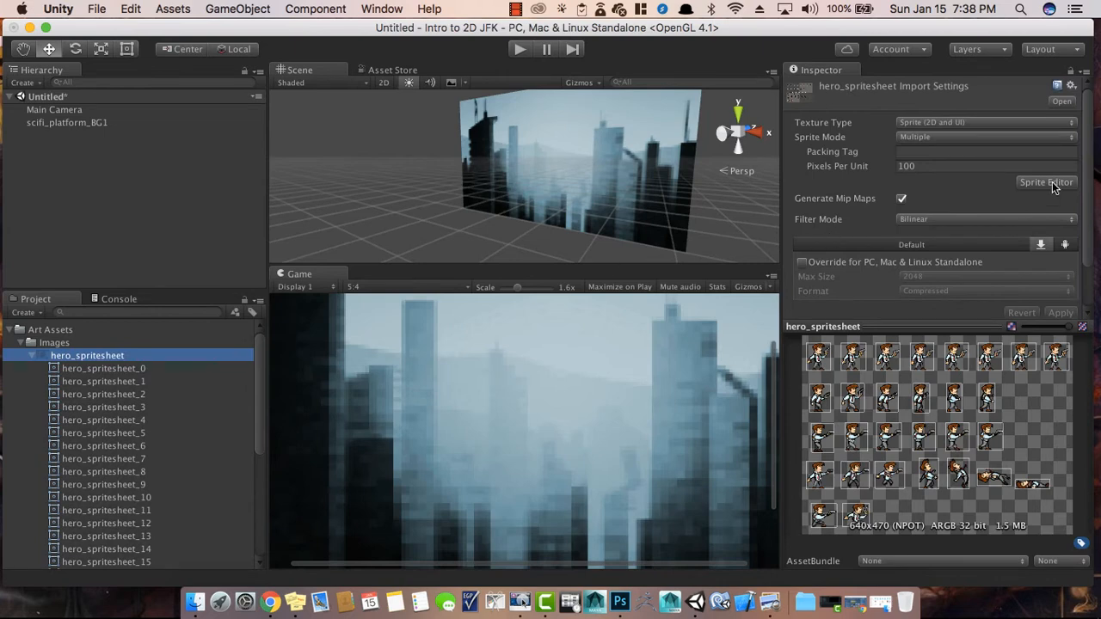
left_click(1051, 183)
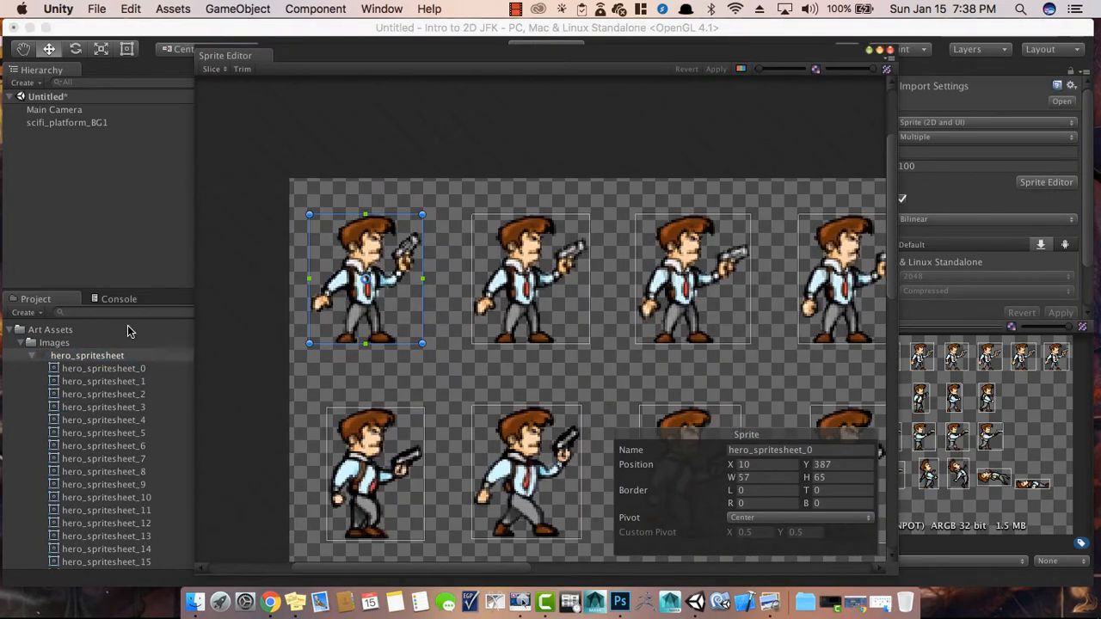
- Return to the main editor window and check the sliced sprites hero_spritesheet_0 and hero_spritesheet_2 under hero_spritesheet
left_click(105, 370)
right_click(106, 370)
double_click(104, 373)
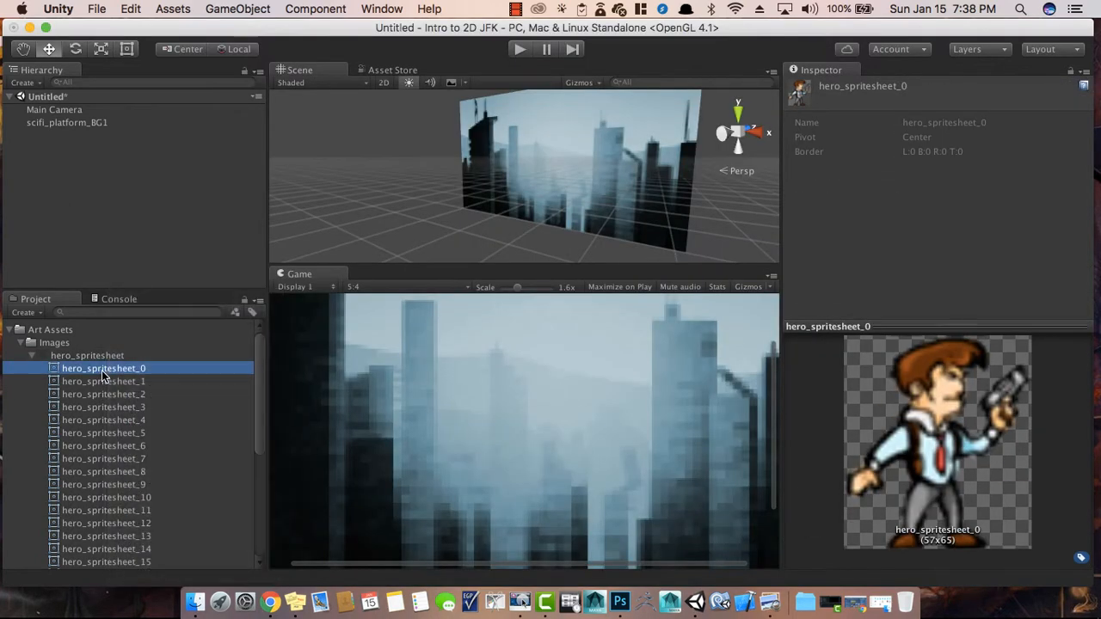
key("super+q")
left_click(125, 392)
left_click(123, 370)
left_click(67, 357)
left_click(86, 394)
- Open the Sprite Editor for the whole hero_spritesheet and bring the upper rows of hero poses into view
left_click(90, 356)
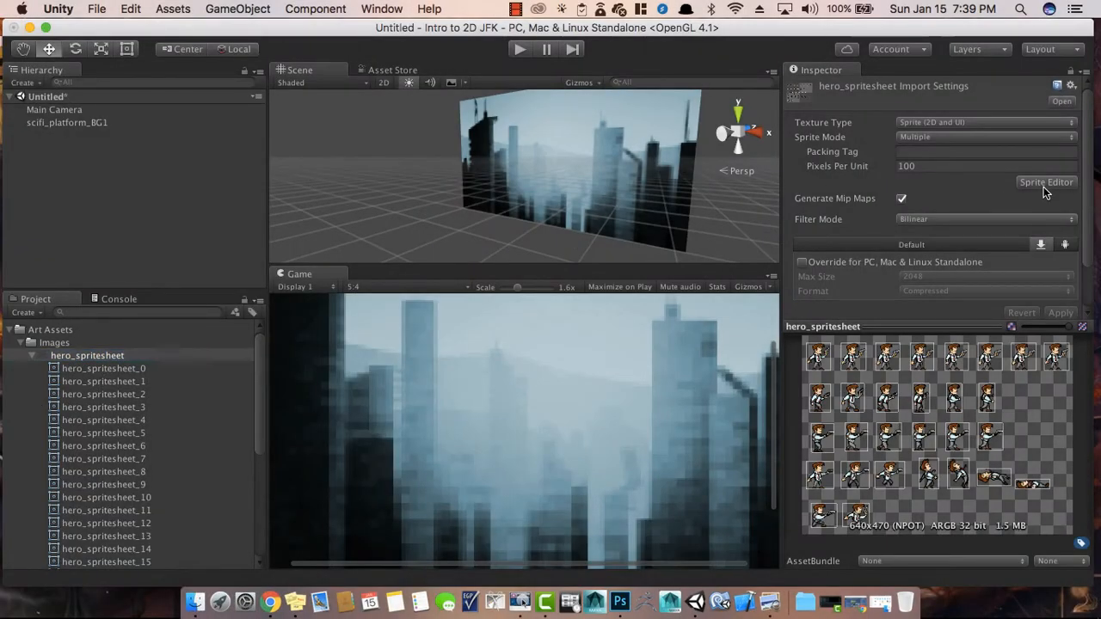
left_click(1046, 182)
left_click(616, 274)
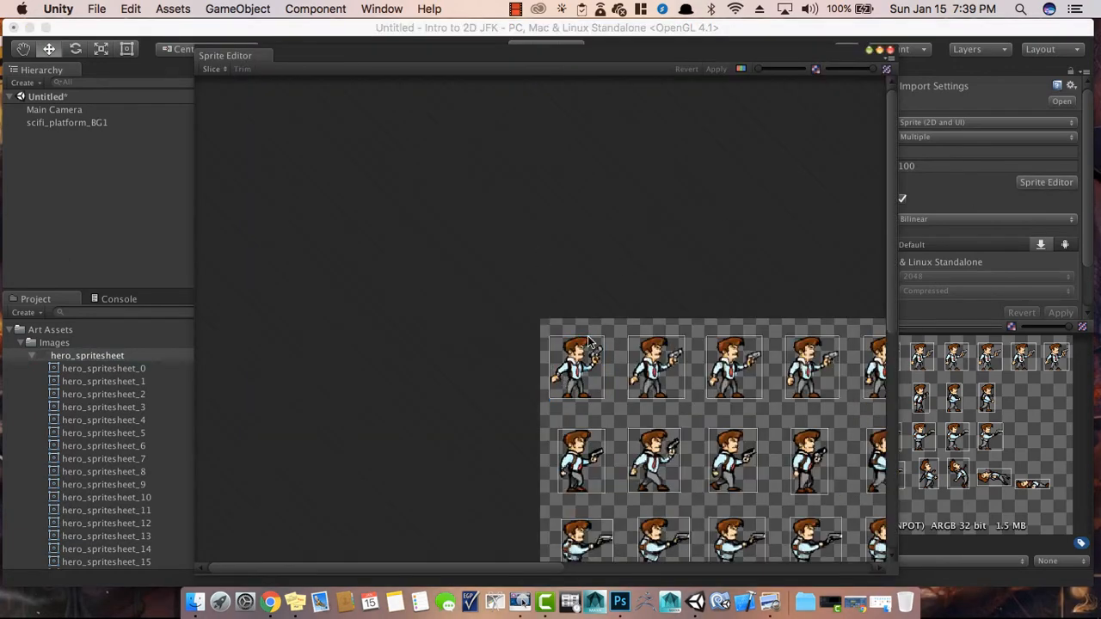
scroll(578, 340, "up", 5)
scroll(578, 341, "up", 6)
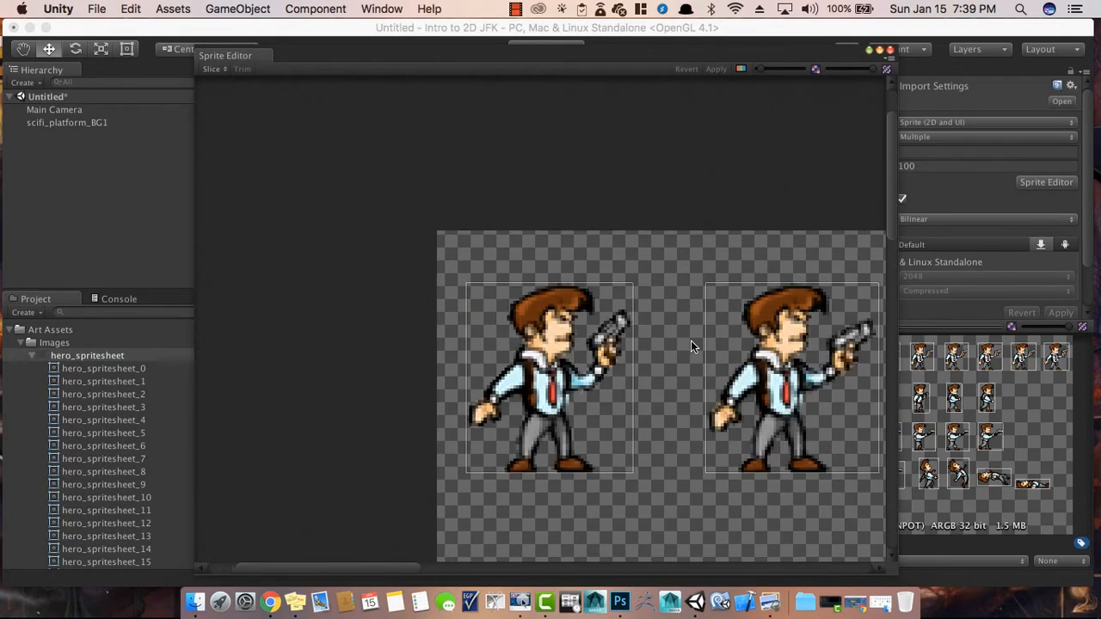
scroll(503, 162, "down", 6)
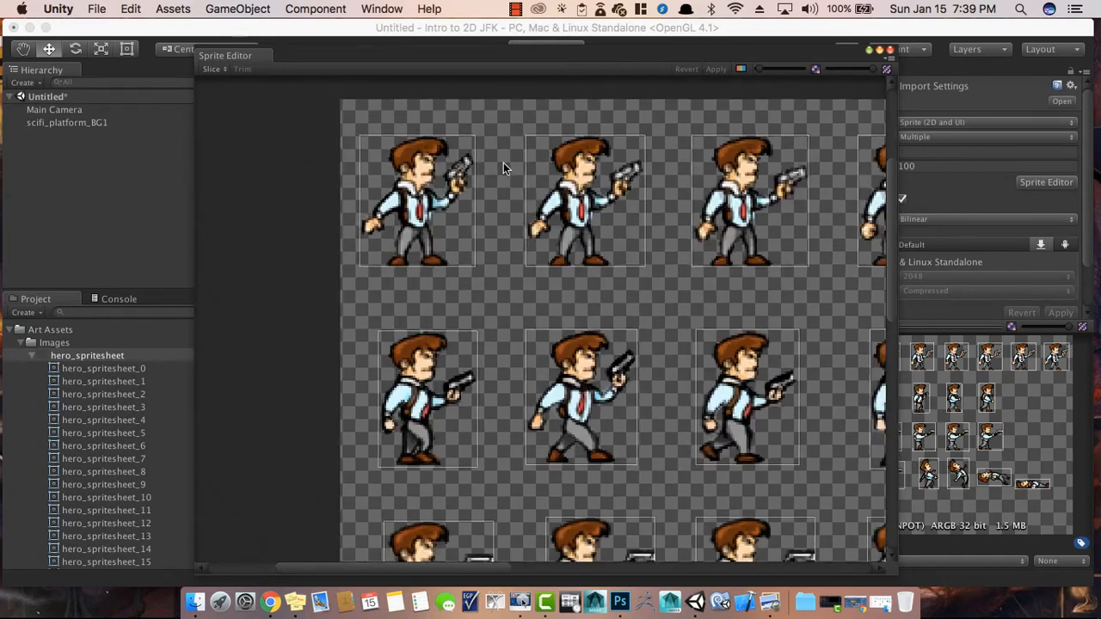
middle_click_drag(573, 244, 428, 215)
mouse_move(776, 248)
middle_mouse_down()
mouse_move(617, 262)
mouse_move(786, 241)
middle_mouse_up()
middle_click_drag(596, 267, 703, 261)
- Rename the first pose in the upper row of the sheet as hero_idle1
left_click(398, 209)
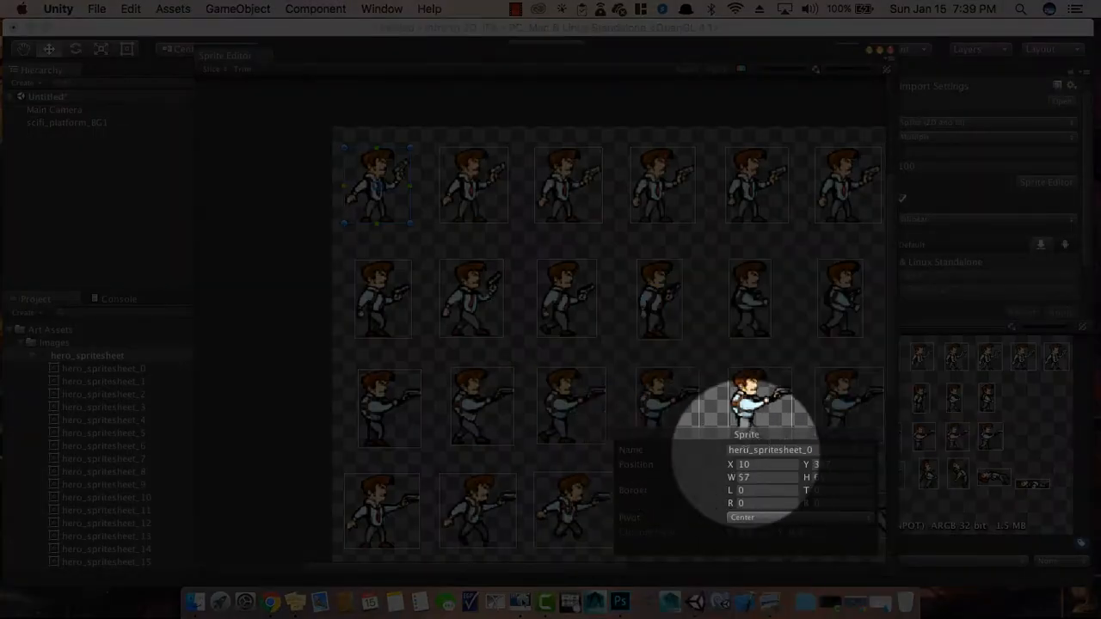
left_click(757, 450)
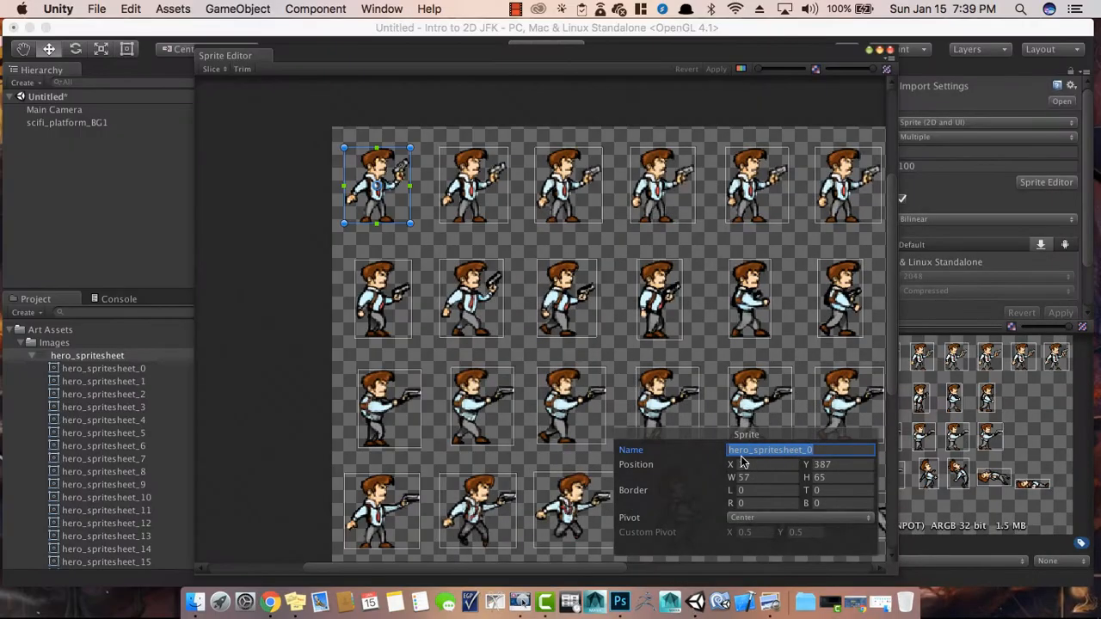
key("Right")
left_click_drag(757, 456, 813, 454)
key("BackSpace")
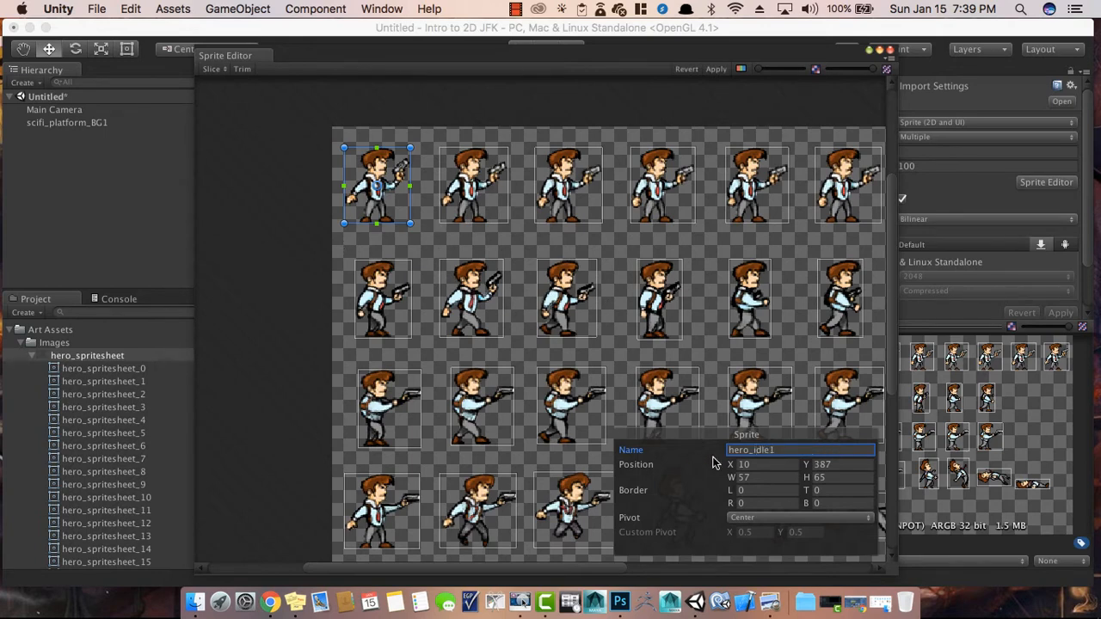
- Rename the second pose in the upper row as hero_idle2 and apply the sprite changes
left_click(510, 197)
left_click(495, 207)
left_click(767, 457)
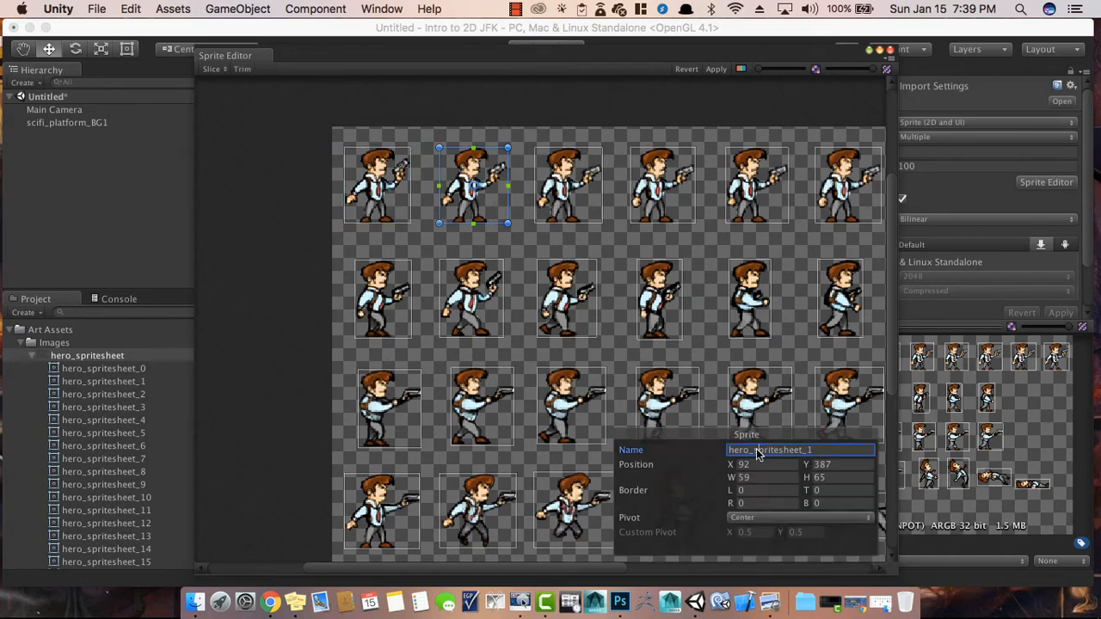
type("hero_idle2")
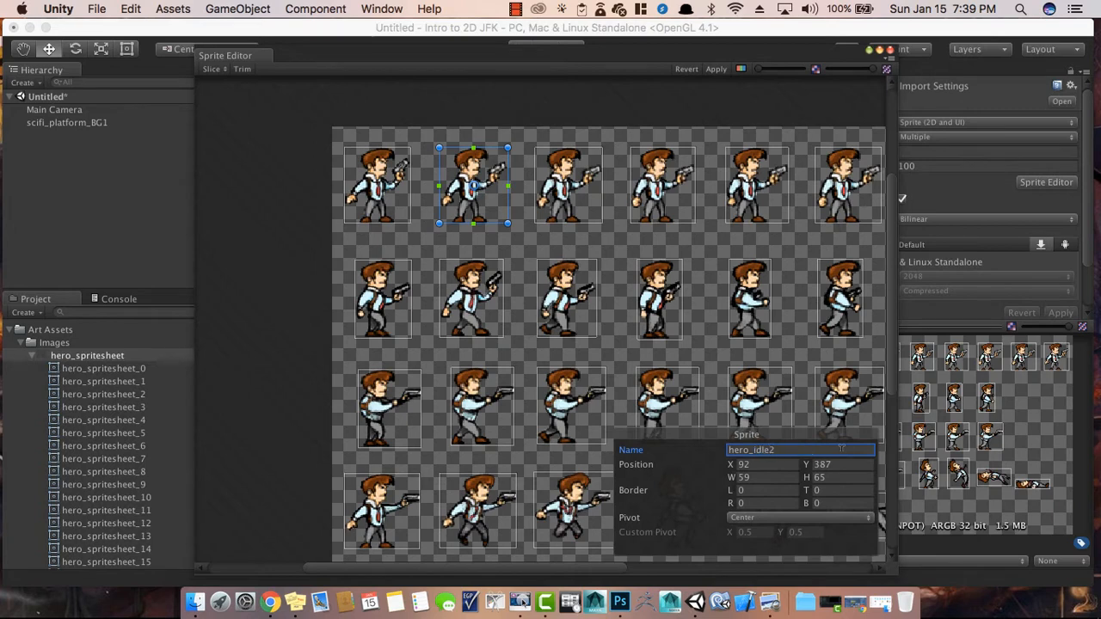
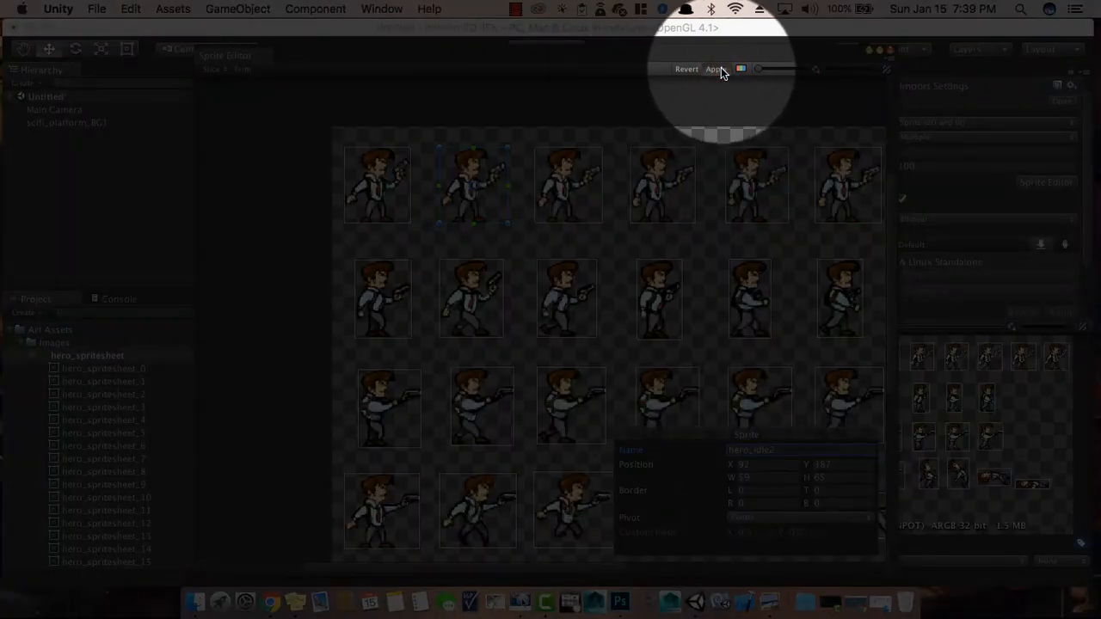
left_click(716, 69)
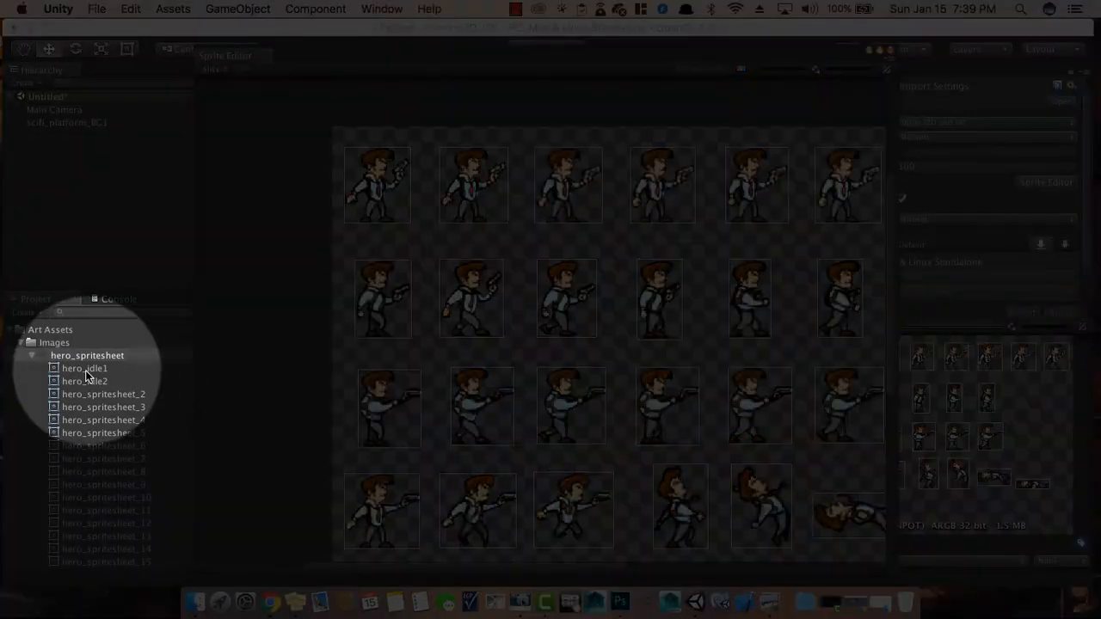
- Return to the main editor window and preview hero_idle1 and hero_idle2, followed by hero_spritesheet_2 and hero_spritesheet_4
left_click(83, 370)
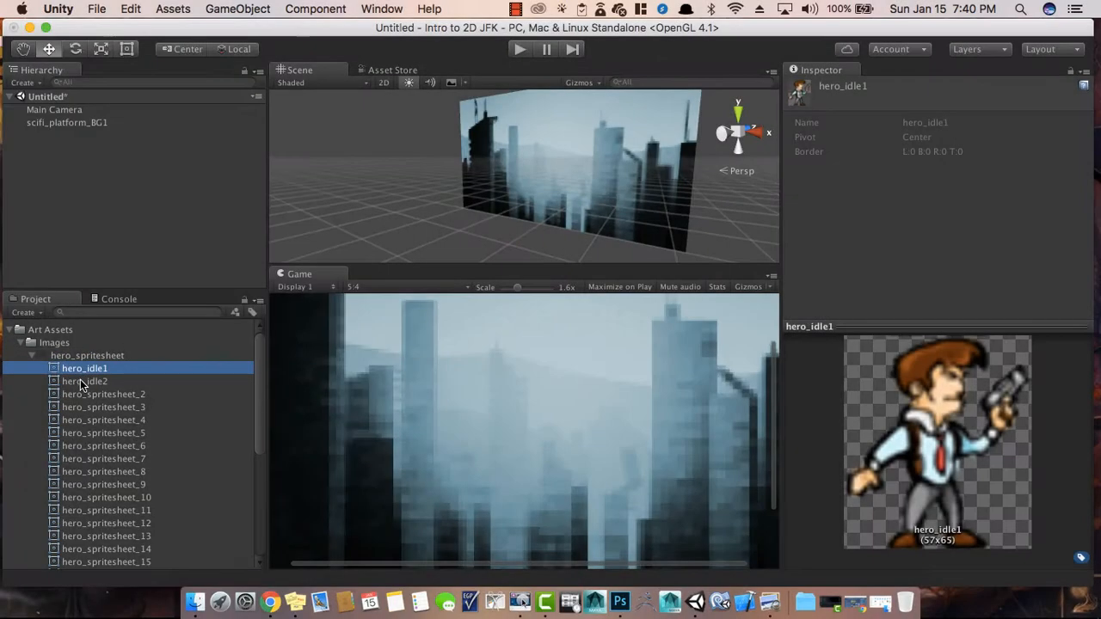
left_click(82, 383)
left_click(85, 369)
left_click(84, 381)
left_click(84, 370)
left_click(95, 394)
left_click(95, 419)
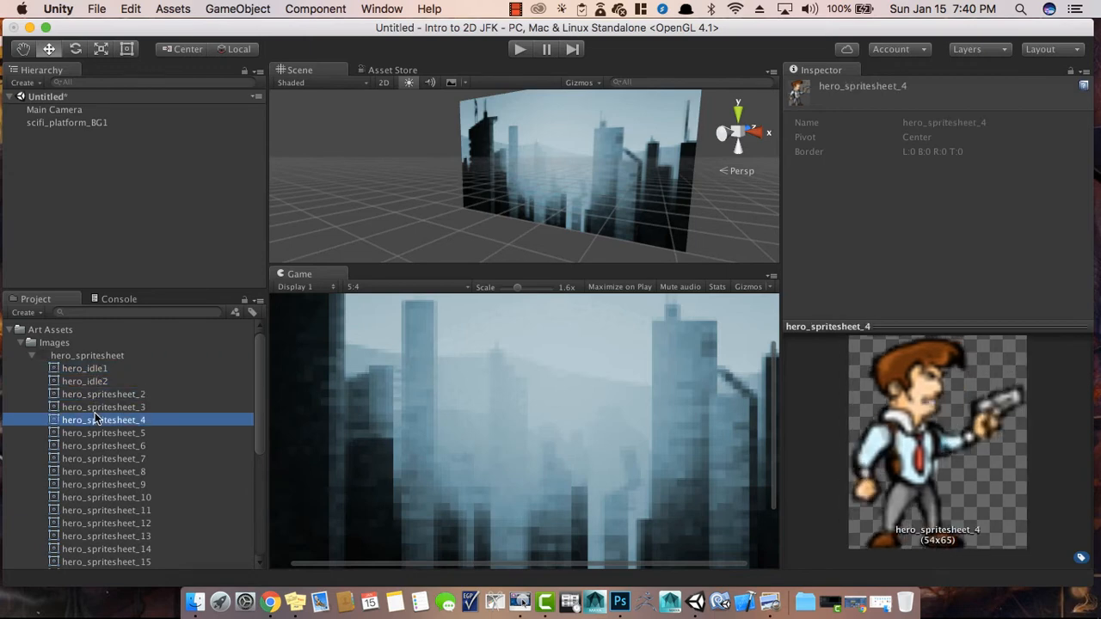
- Preview hero_spritesheet_7, hero_spritesheet_8 and hero_spritesheet_9, and compare them with hero_idle1 and the whole hero_spritesheet
left_click(94, 457)
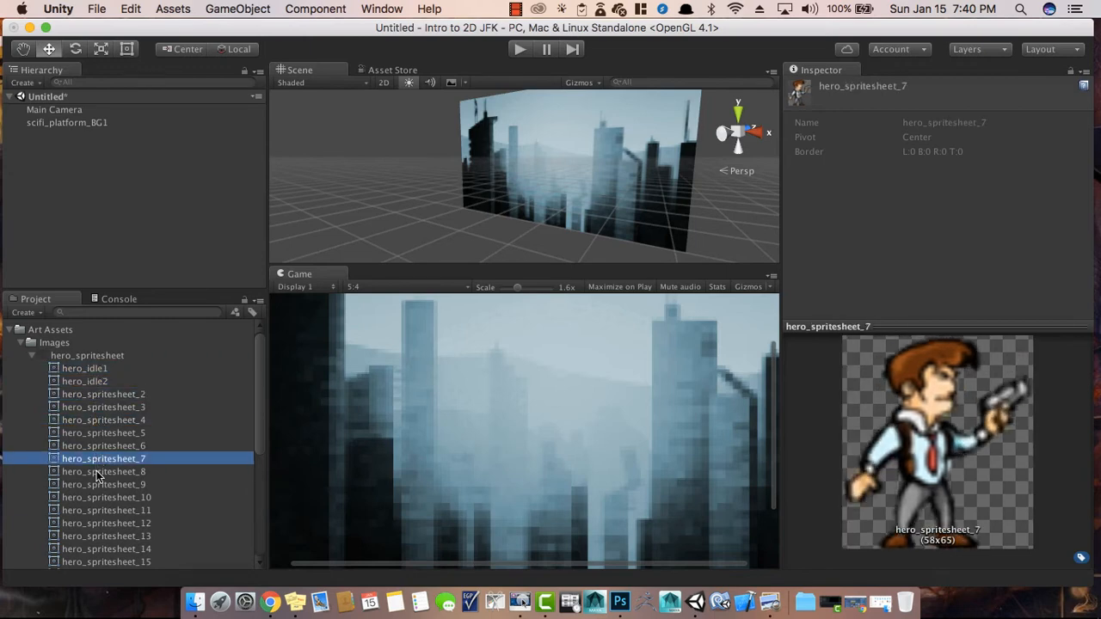
left_click(97, 470)
left_click(97, 484)
left_click(98, 472)
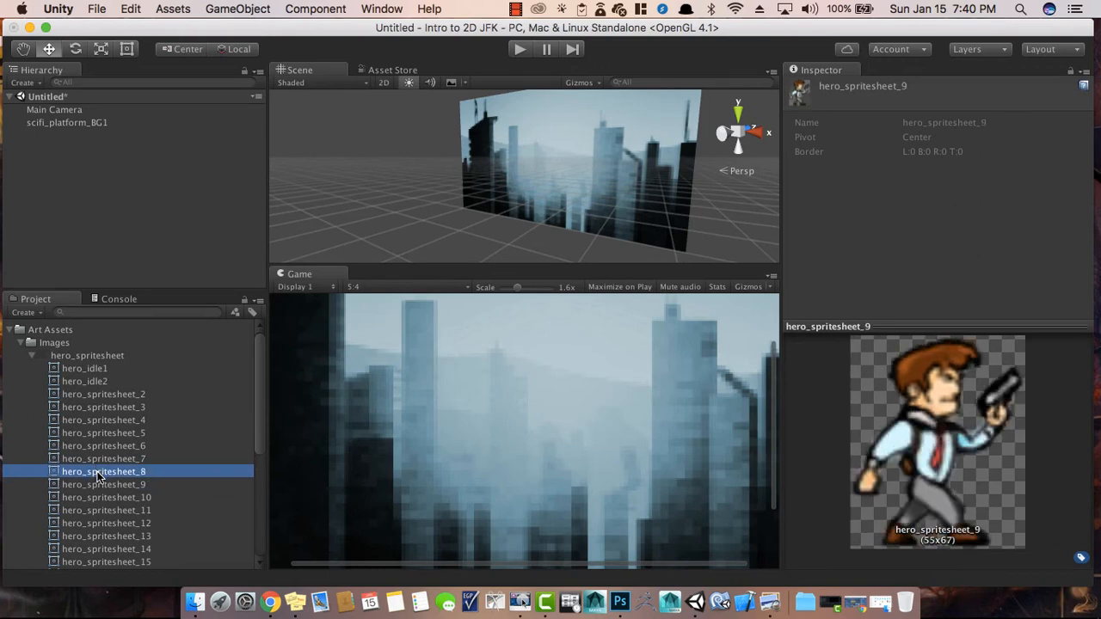
left_click(99, 461)
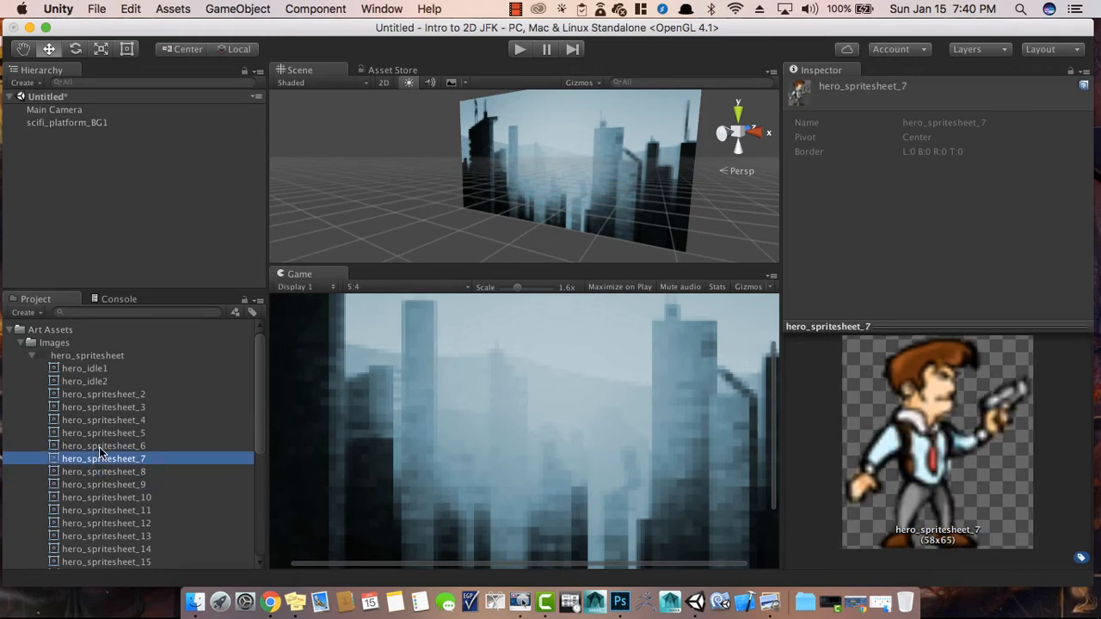
left_click(95, 368)
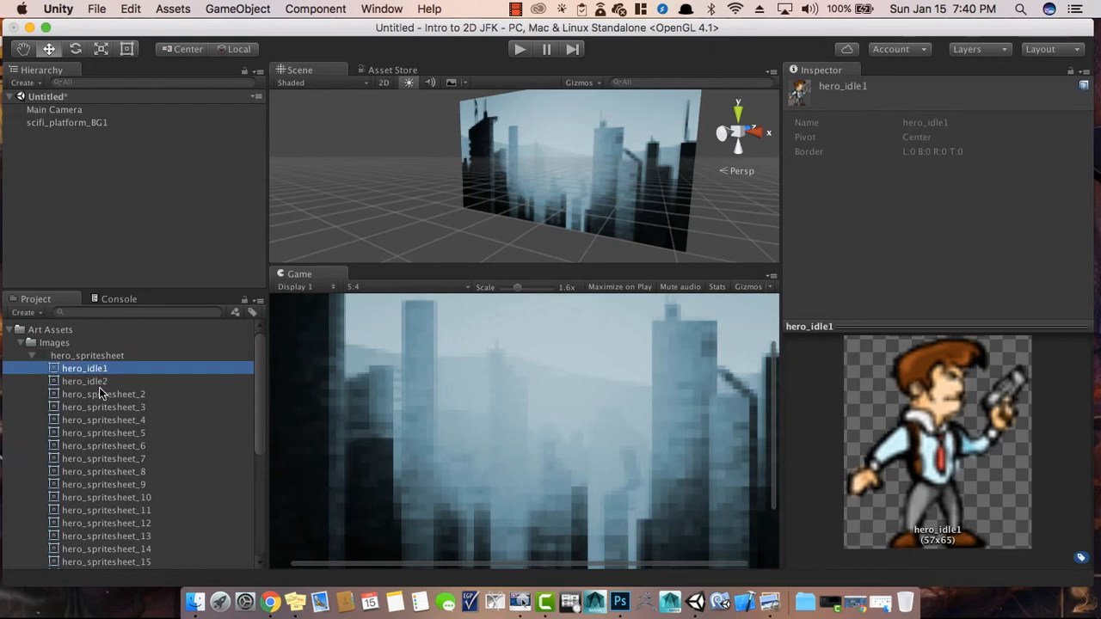
left_click(101, 466)
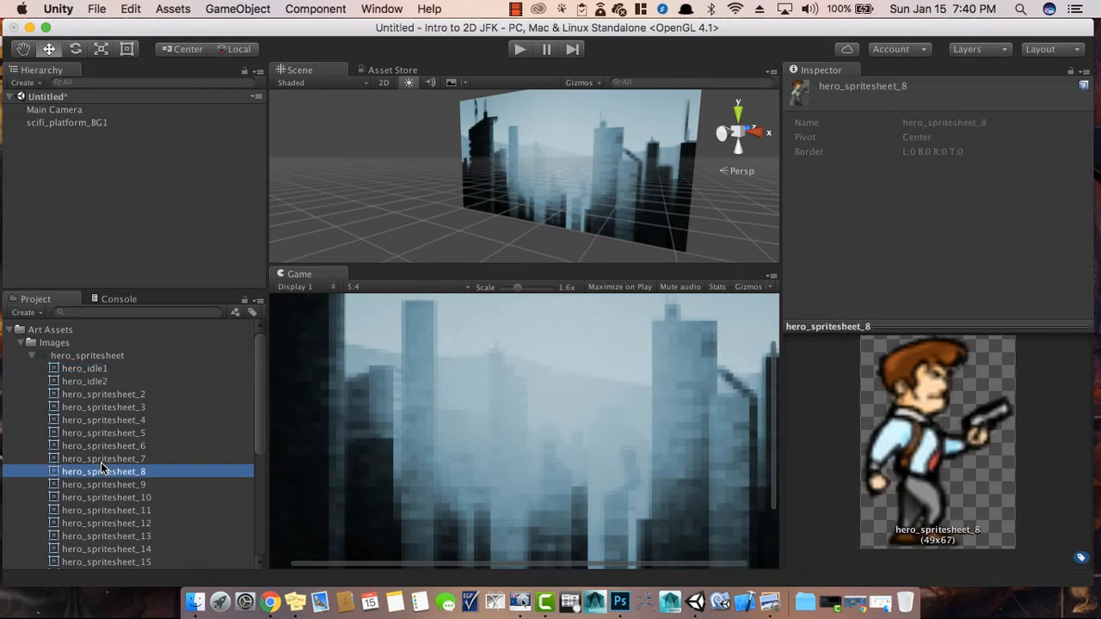
left_click(100, 460)
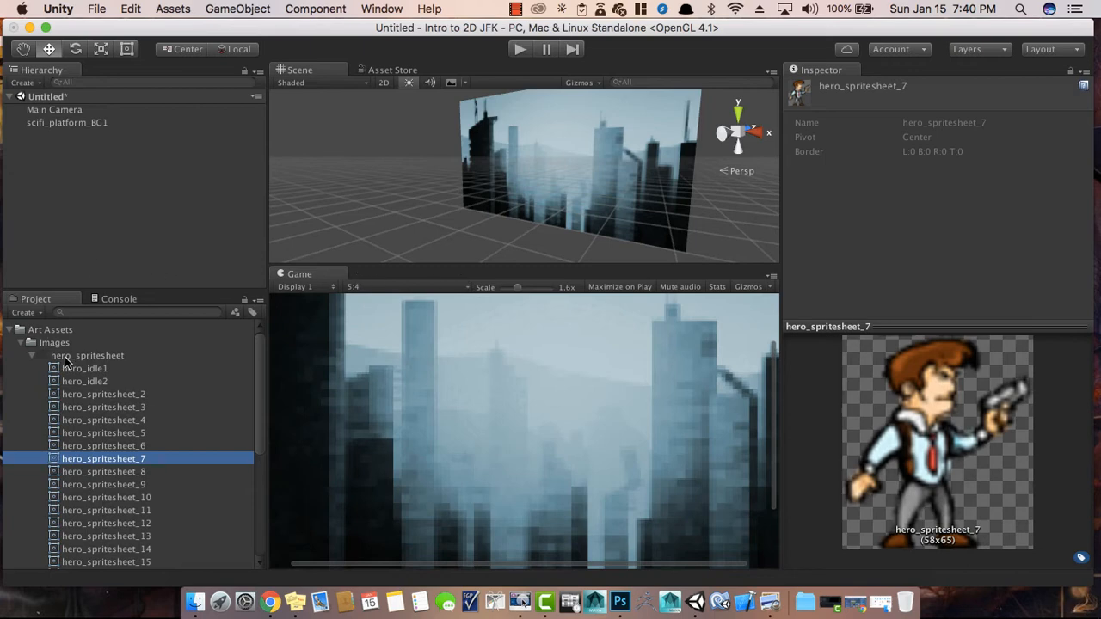
left_click(100, 358)
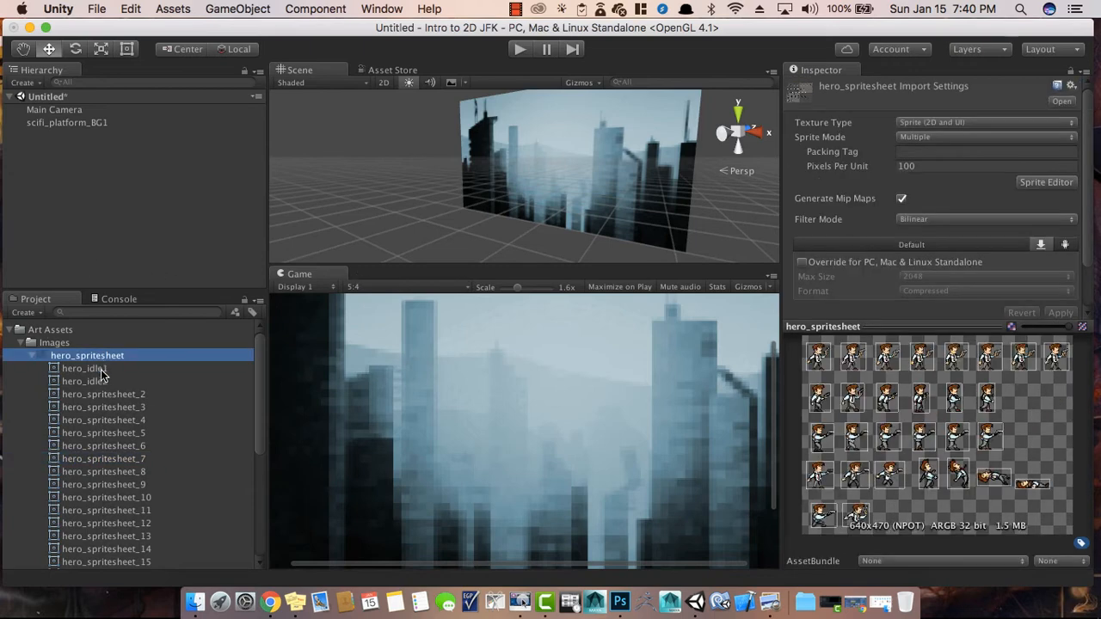
left_click(101, 369)
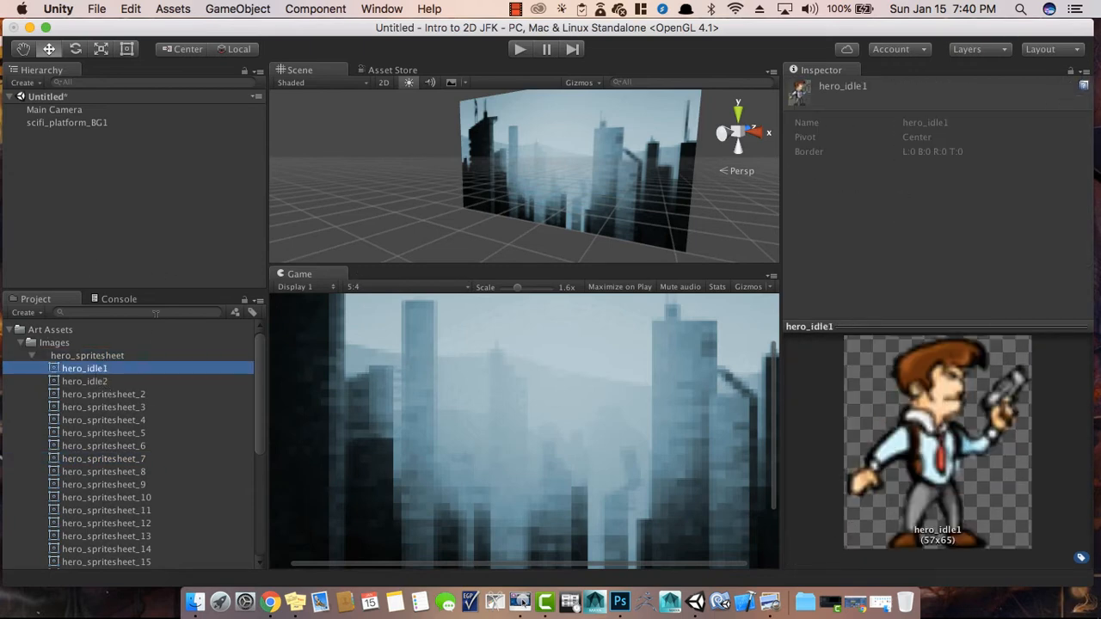
- Switch the Scene view to 2D and place the hero_idle1 sprite in the scene over the city background, just left of the camera
left_click(383, 82)
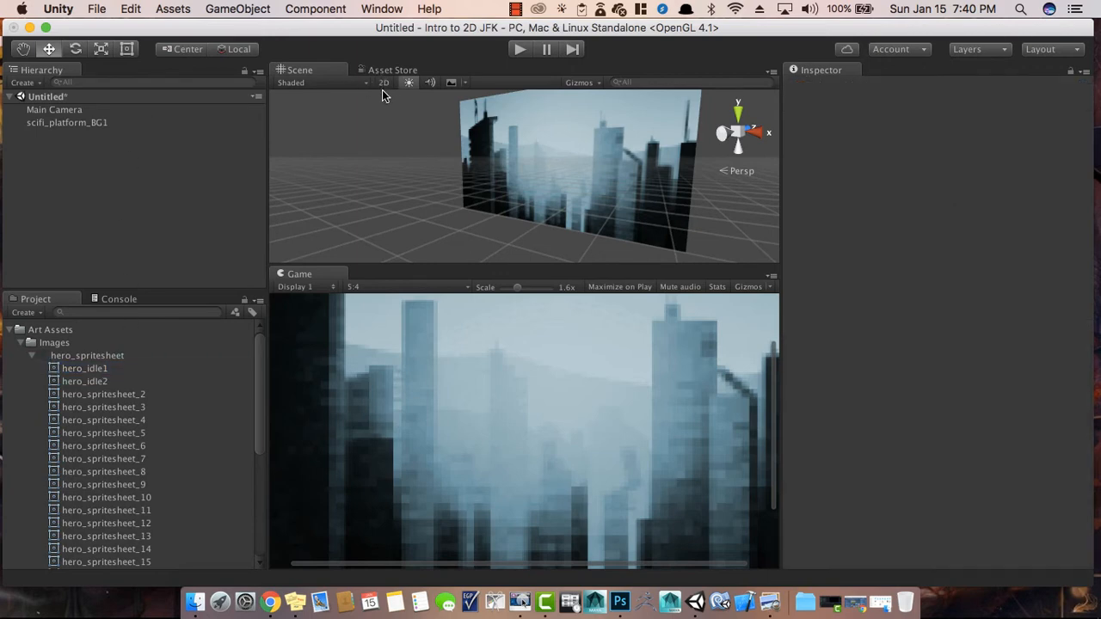
scroll(514, 155, "up", 2)
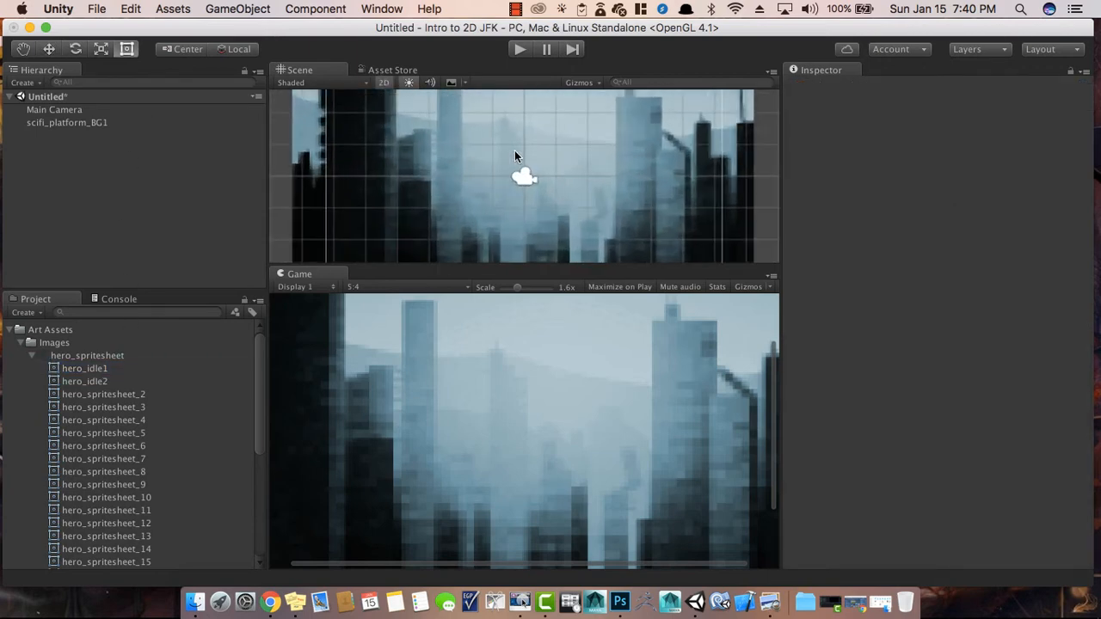
left_click(114, 395)
left_click(98, 381)
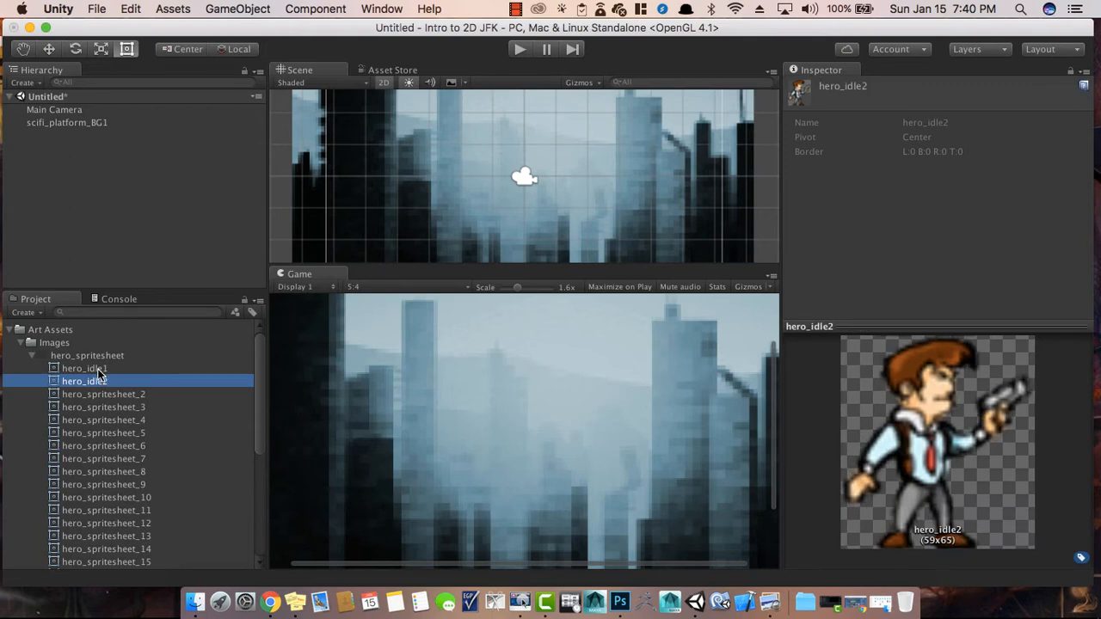
left_click(98, 369)
left_click_drag(86, 371, 484, 155)
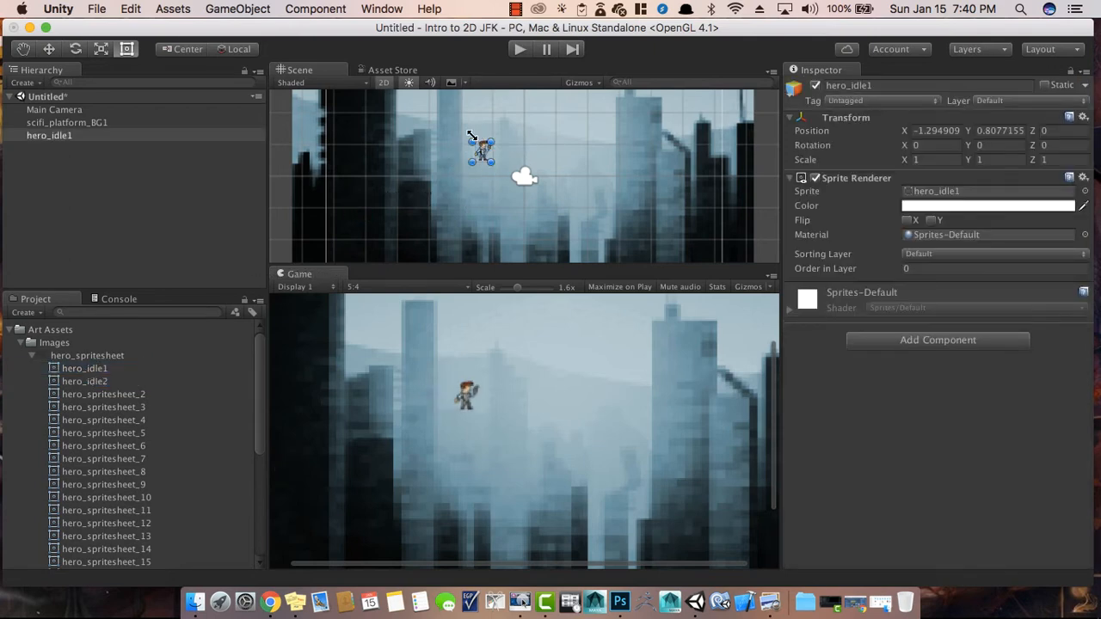
- Enlarge hero_idle1 to a uniform scale of about 3.26 and move it down to about X -2.29, Y -2.21
left_click_drag(493, 138, 437, 176)
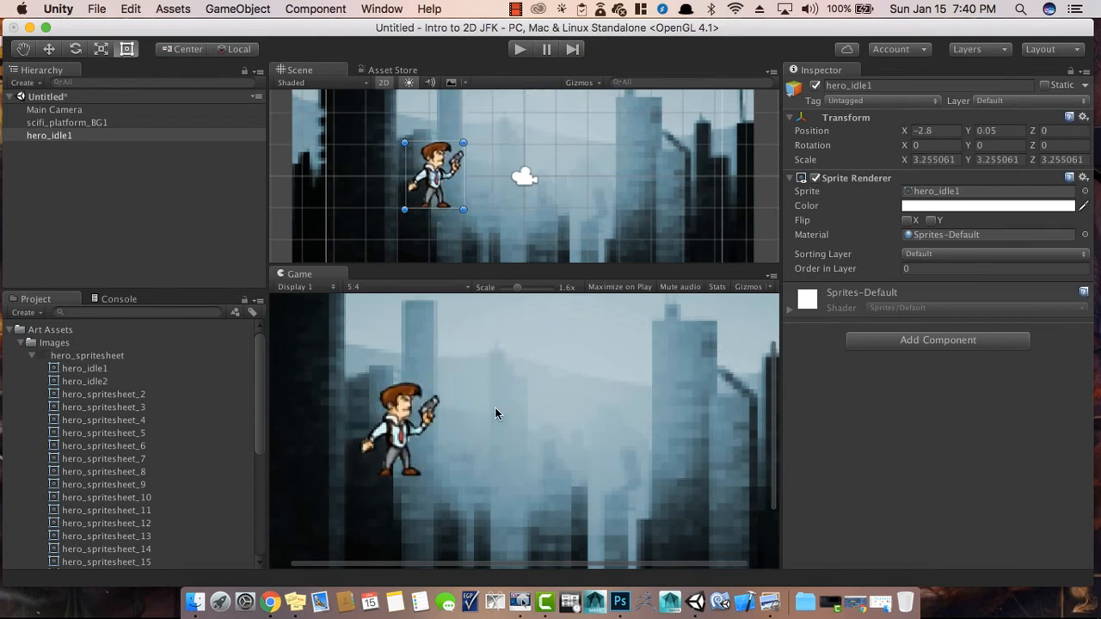
scroll(495, 410, "down", 5)
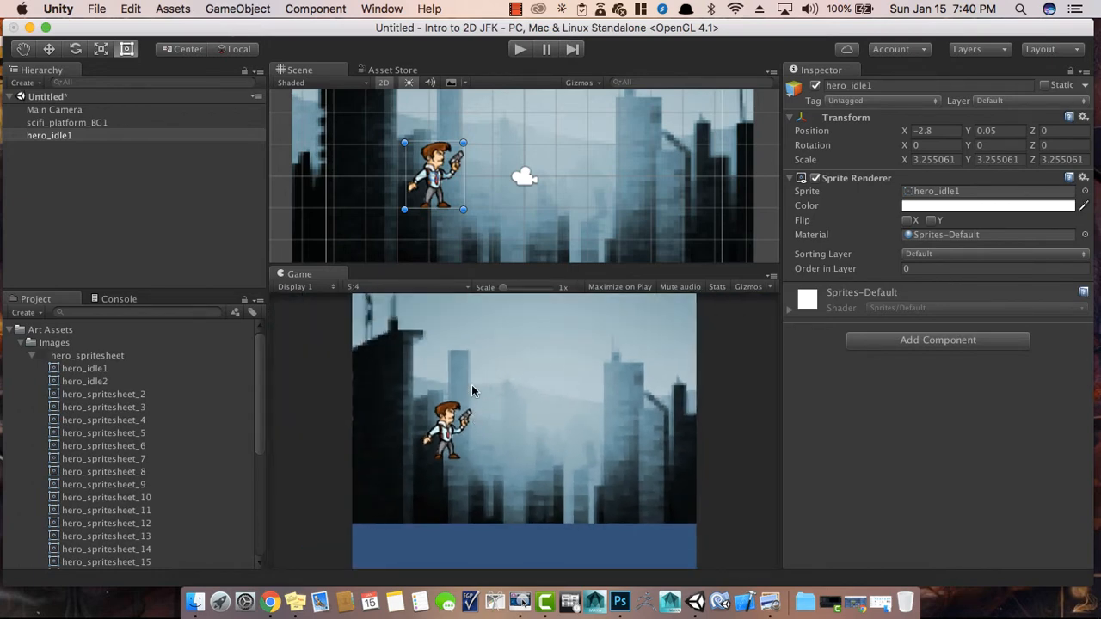
left_click_drag(440, 195, 394, 267)
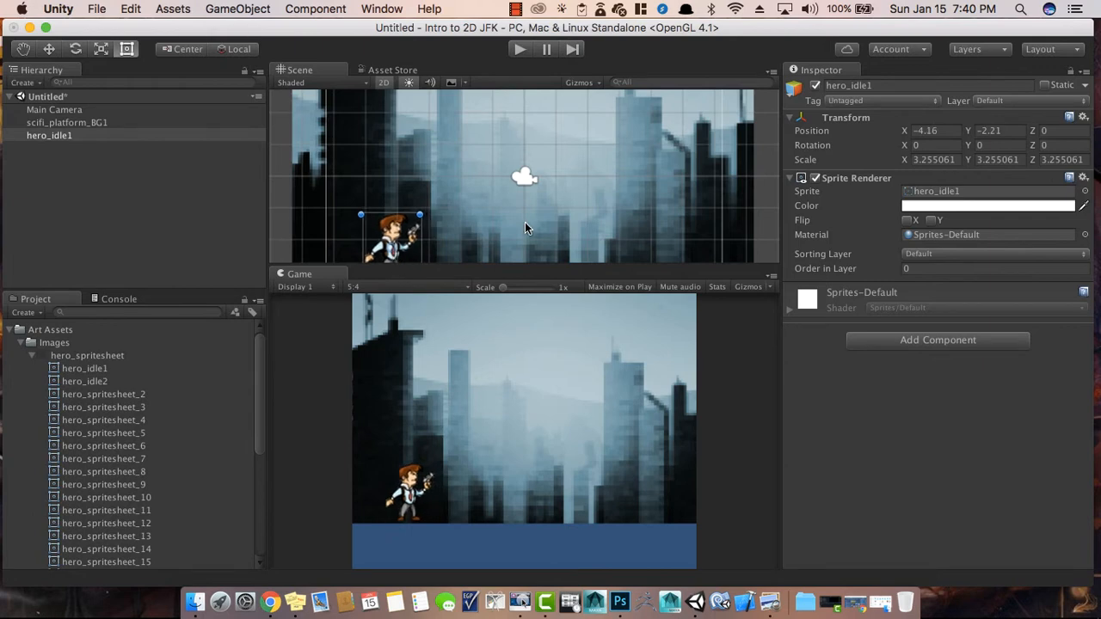
left_click_drag(401, 252, 461, 253)
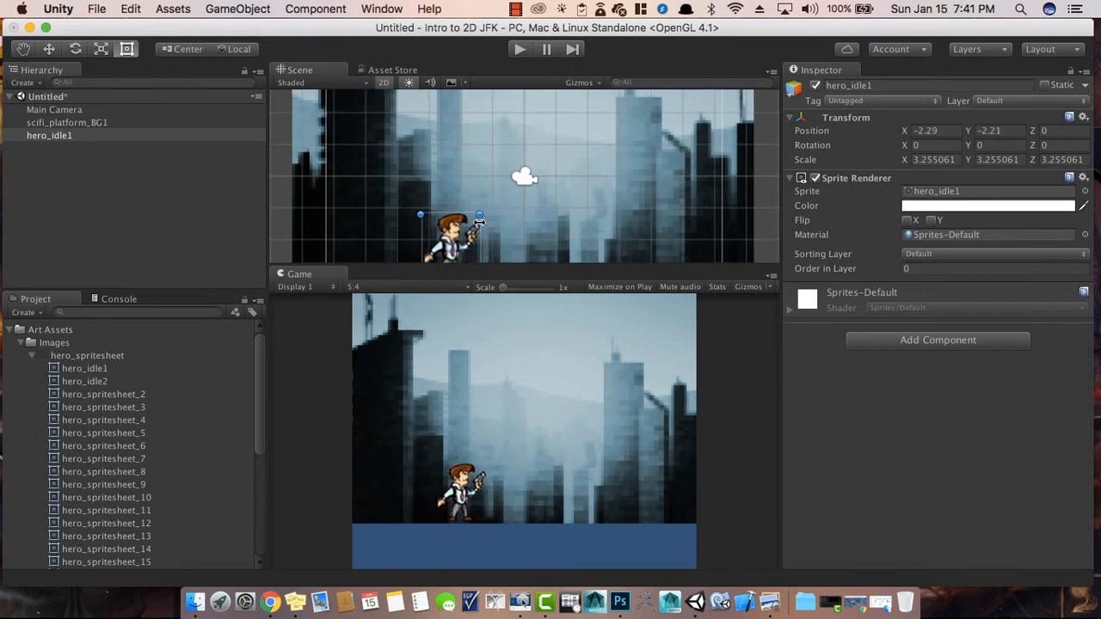
- Enlarge hero_idle1 to a scale of about 4.13 and stand it on the background's lower edge at about X -2.32, Y -1.93
left_click_drag(480, 211, 495, 197)
left_click_drag(446, 230, 435, 227)
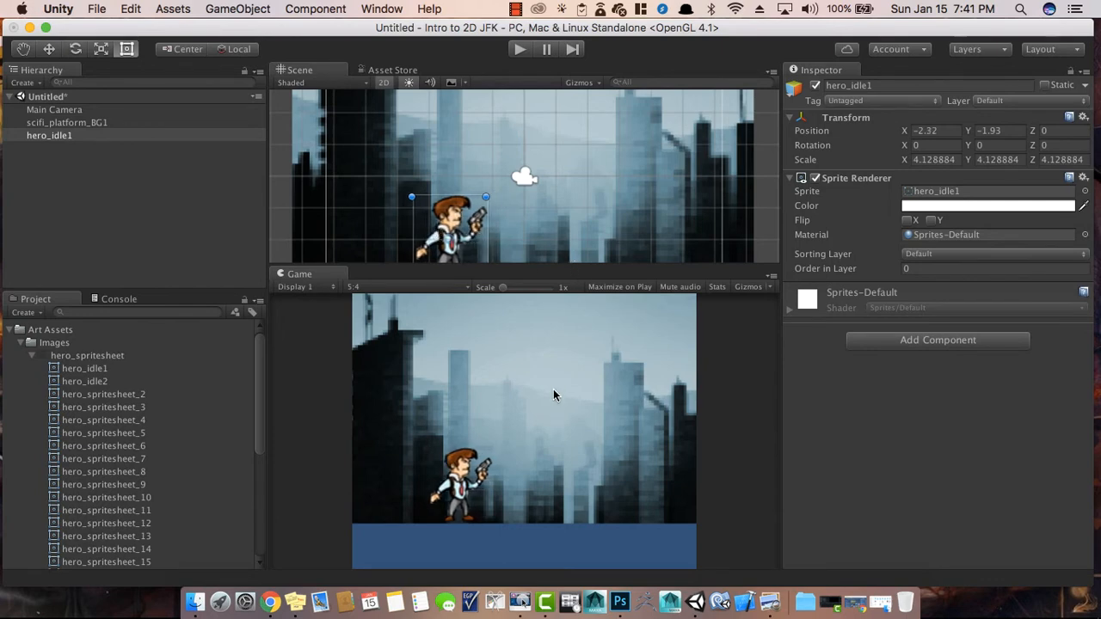
middle_click_drag(553, 187, 551, 144)
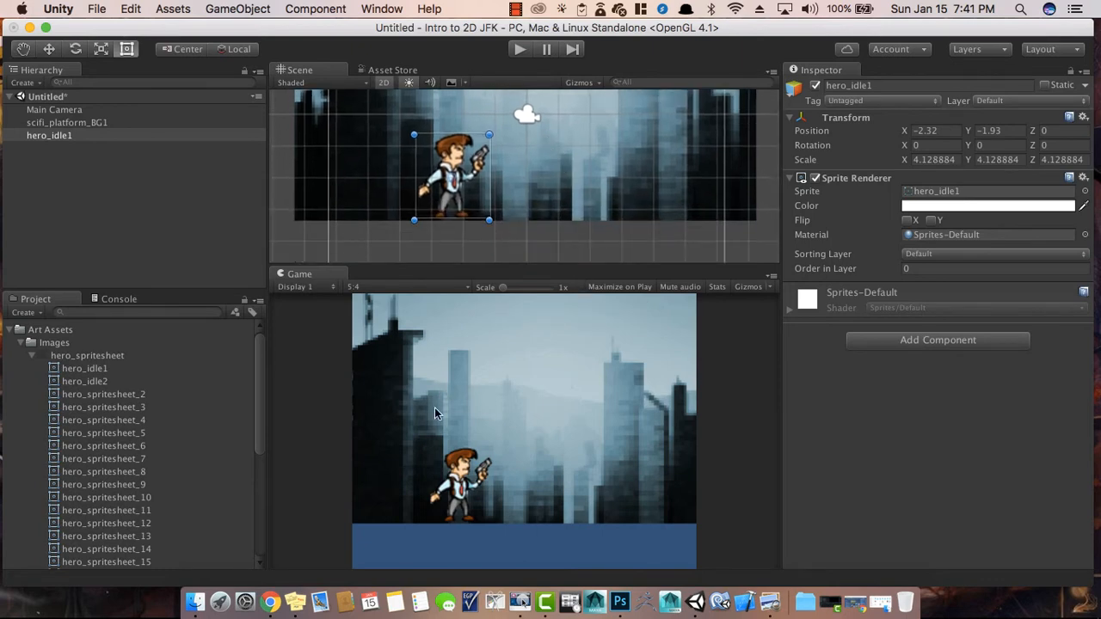
left_click(38, 138)
left_click(45, 156)
left_click(62, 140)
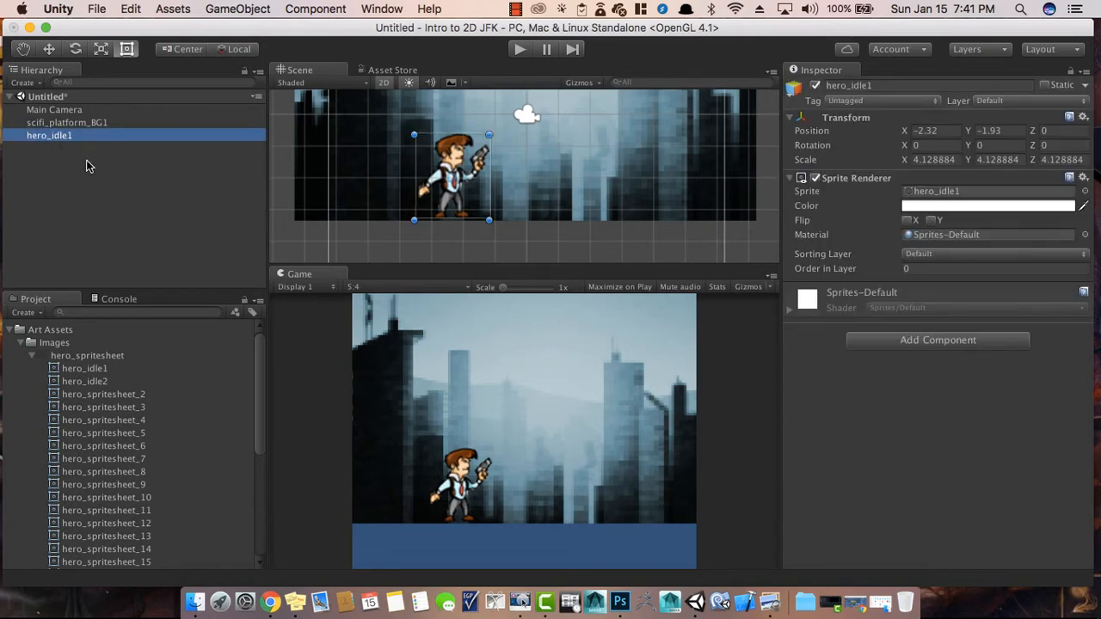
- Collapse the Images folder and create a folder named Animations inside Art Assets
left_click(19, 343)
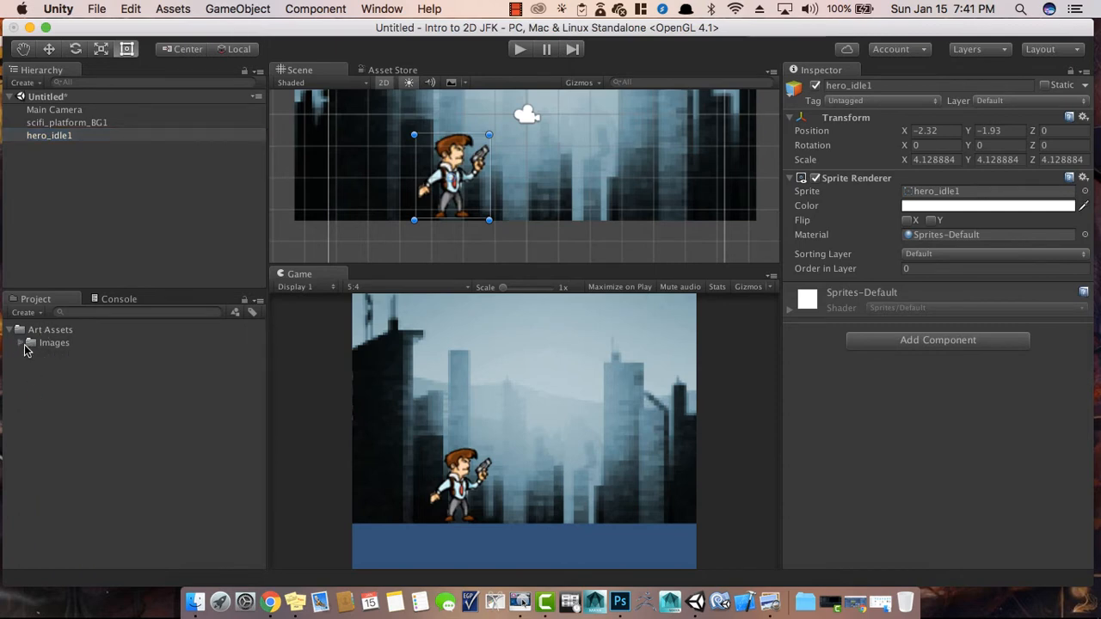
left_click(50, 331)
right_click(62, 332)
mouse_move(94, 299)
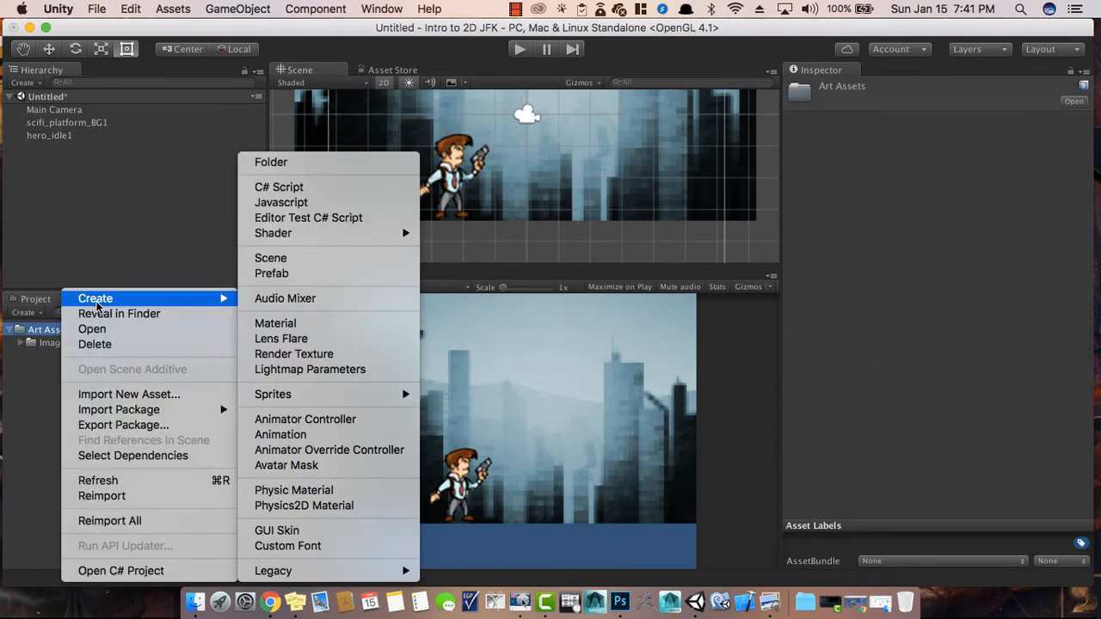
left_click(301, 164)
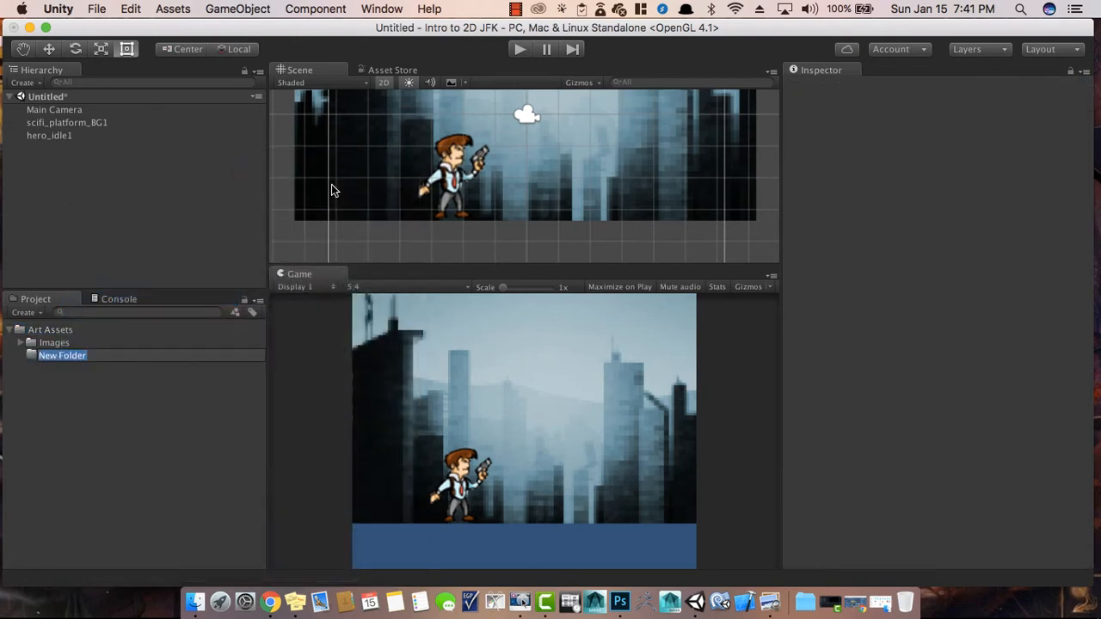
type("Animations")
key("Return")
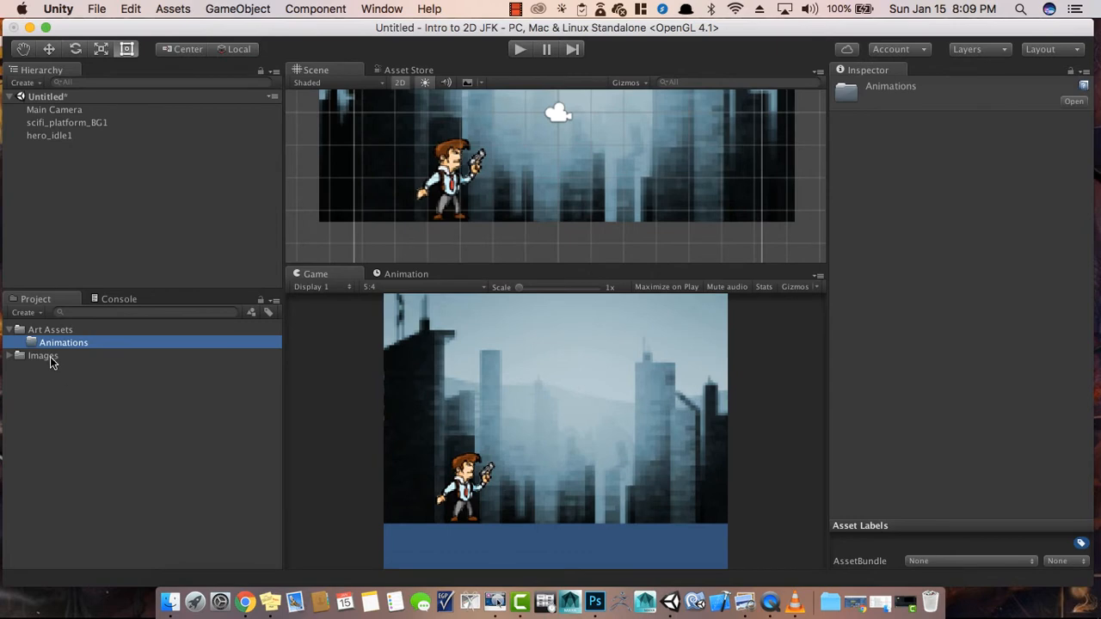
left_click(81, 406)
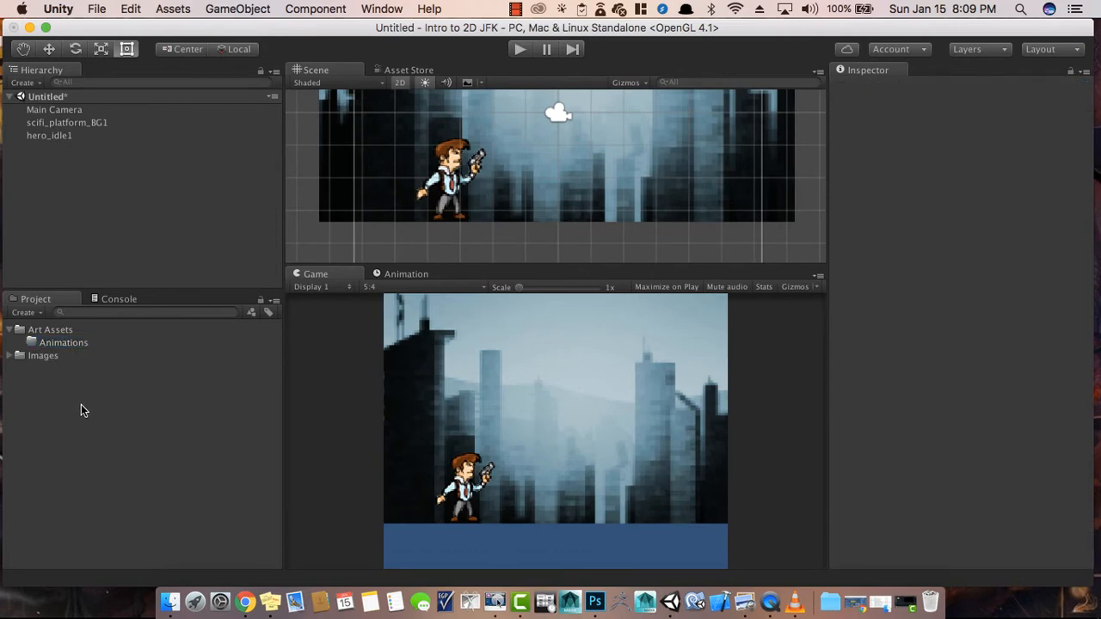
- Create a new subfolder inside the Animations folder
left_click(69, 344)
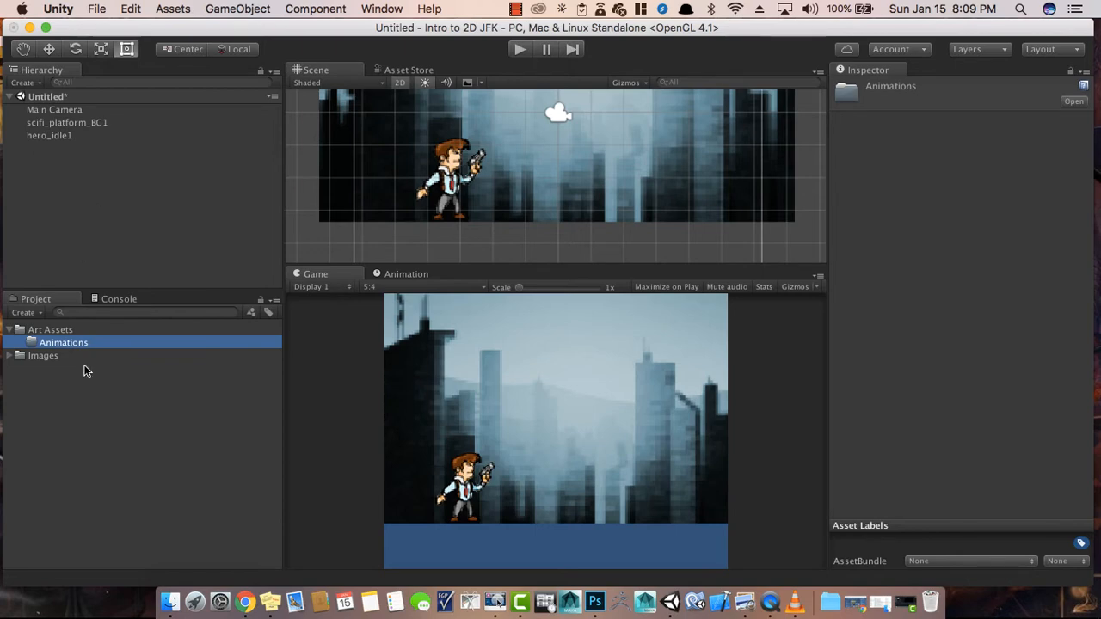
right_click(74, 345)
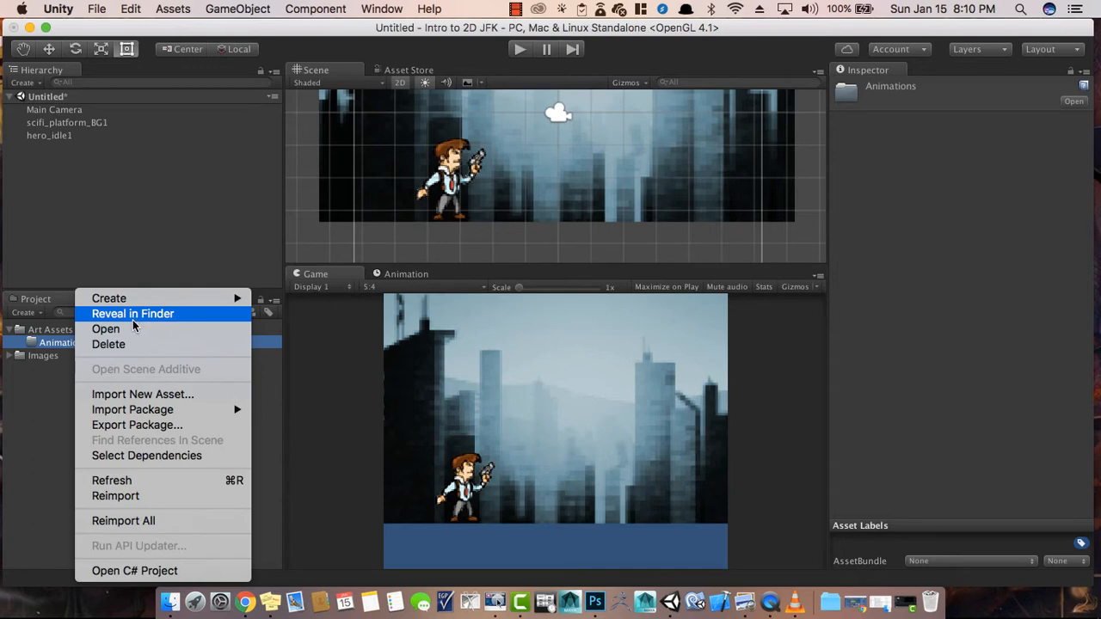
mouse_move(157, 298)
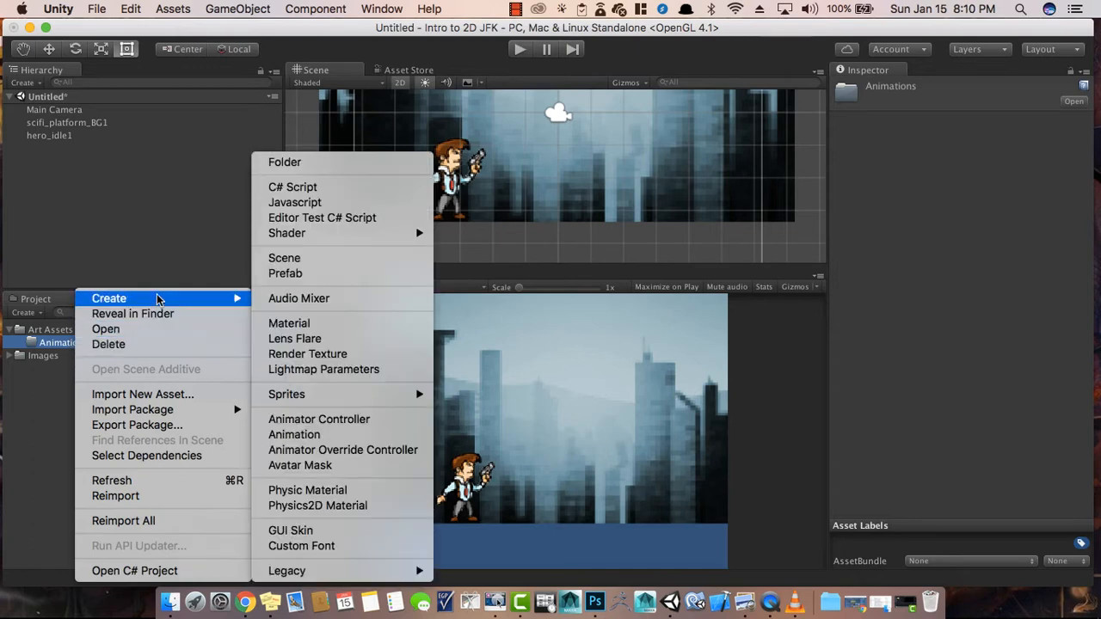
left_click(378, 162)
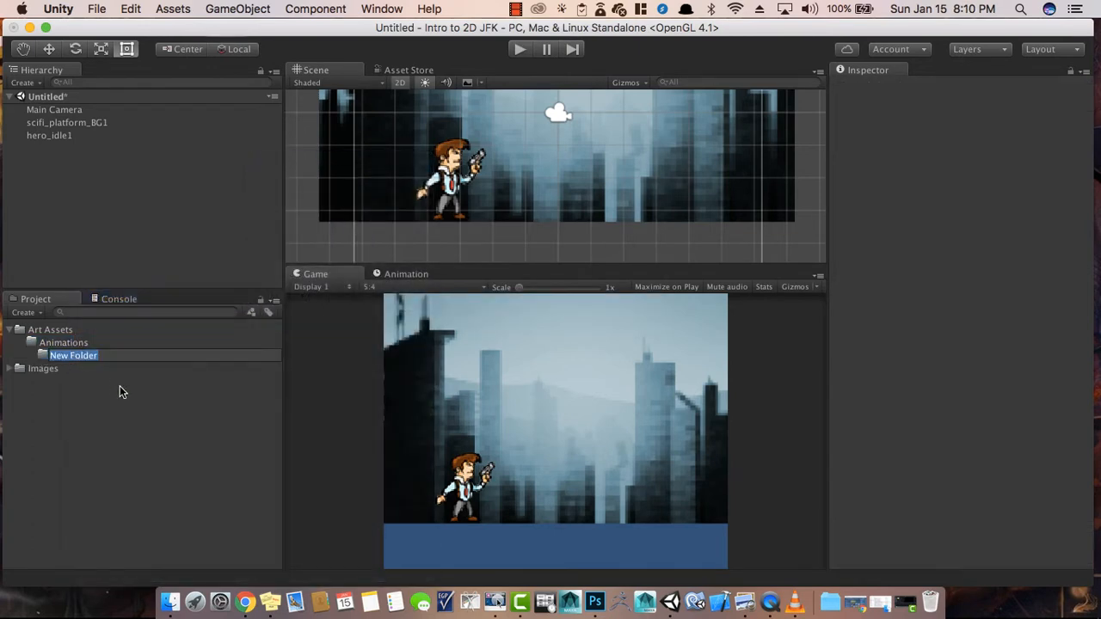
- Name the new folder inside Animations "Player"
type("Player")
key("Return")
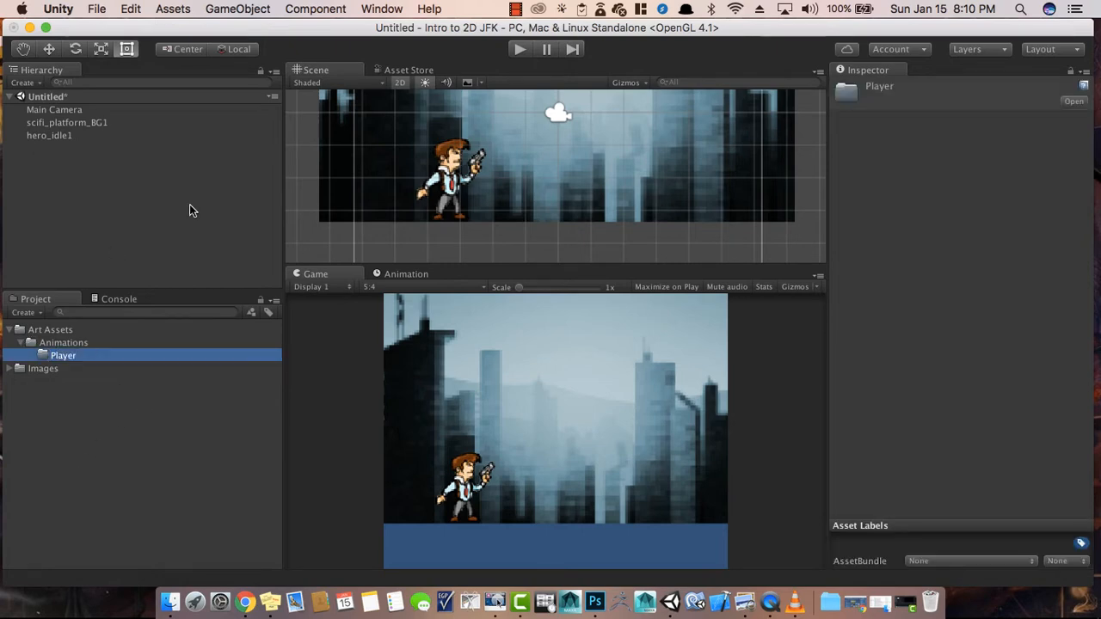
- Select the hero_idle1 object and close the Animation window docked beside the Game view
left_click(64, 137)
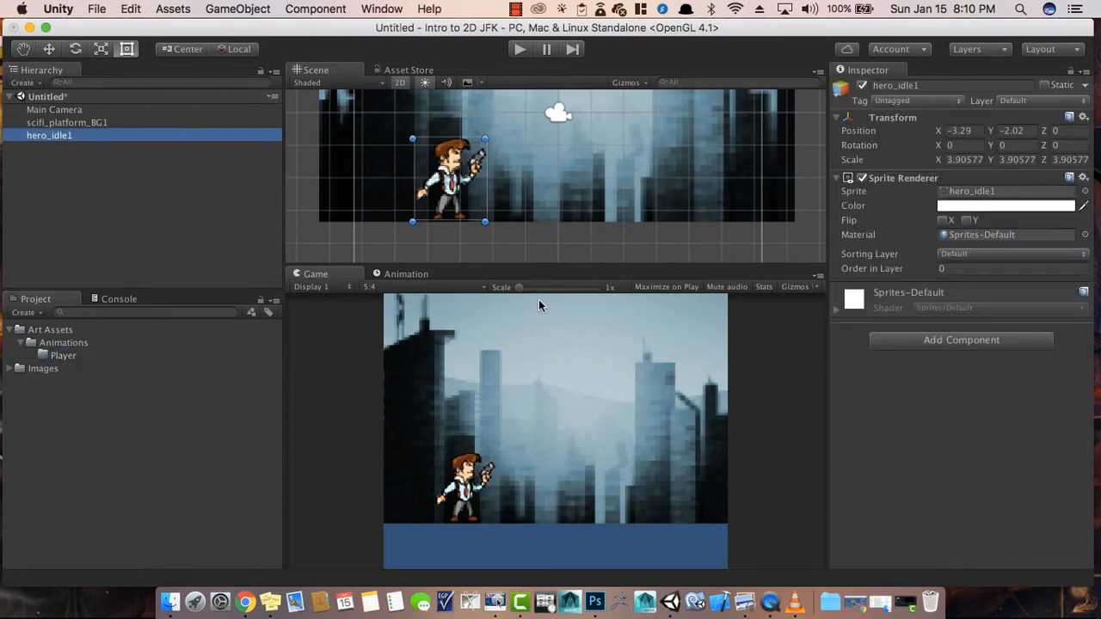
left_click(401, 275)
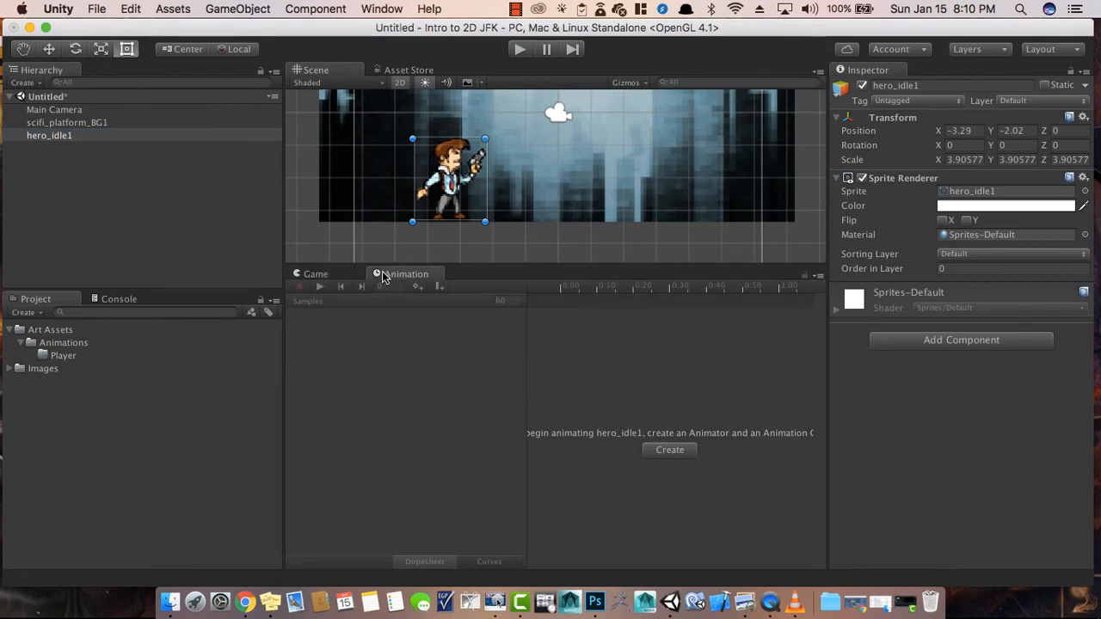
right_click(389, 278)
left_click(406, 295)
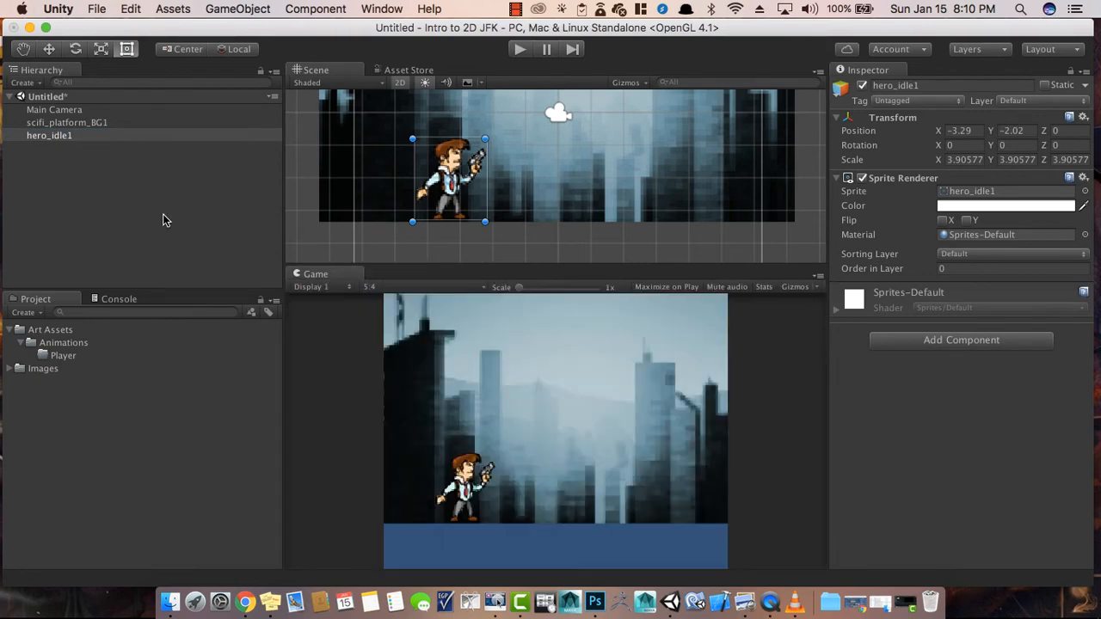
- With hero_idle1 selected, reopen the Animation window, dock it beside the Game view and widen that area slightly
left_click(77, 191)
left_click(66, 135)
left_click(369, 9)
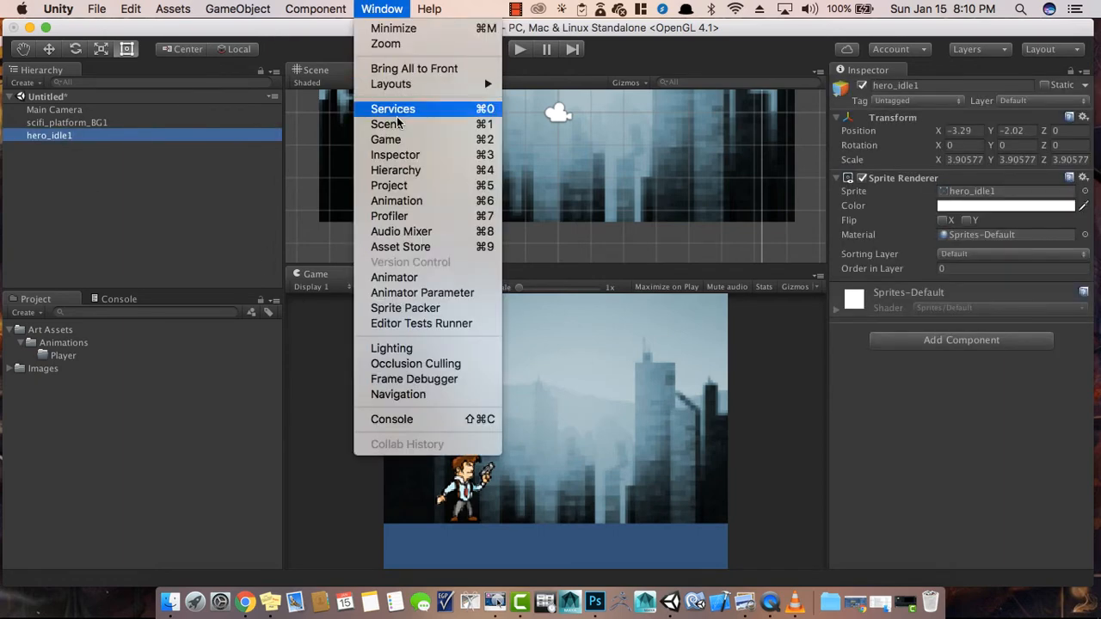
left_click(400, 200)
left_click_drag(232, 77, 409, 278)
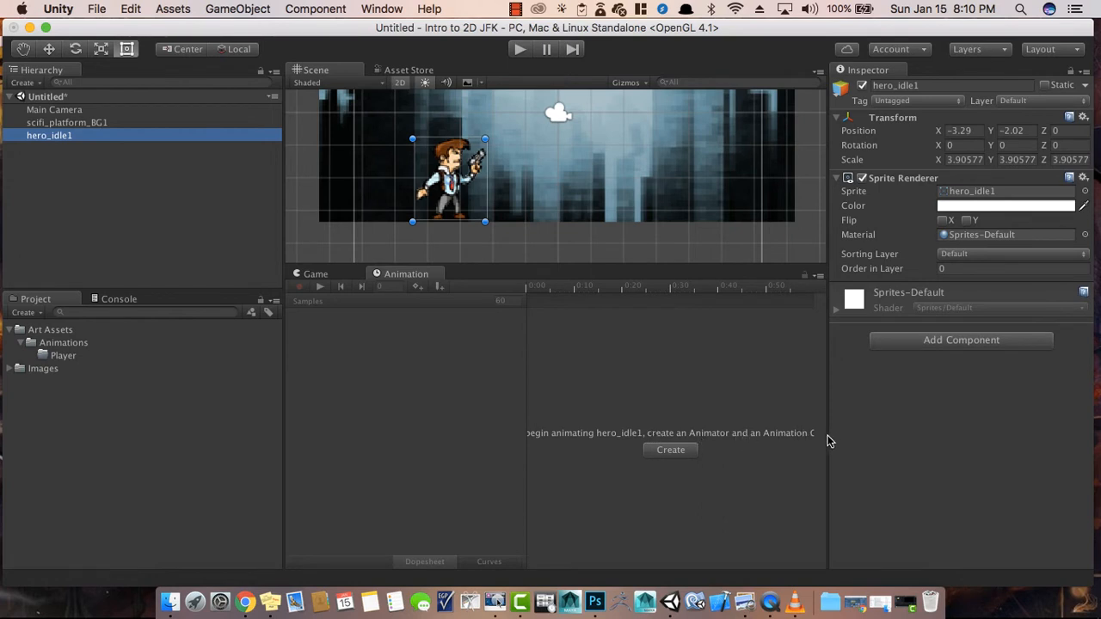
mouse_move(826, 443)
left_mouse_down()
mouse_move(967, 442)
mouse_move(834, 434)
left_mouse_up()
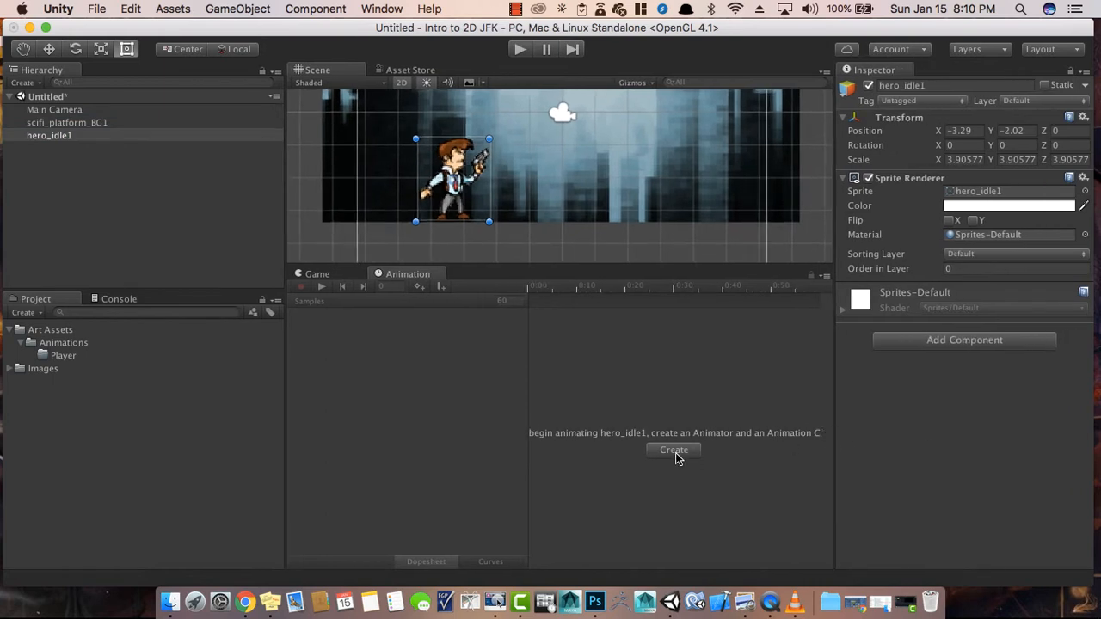
- Create an animation clip named Player_Idle for hero_idle1, save it in Assets and move it into the Player folder
left_click(181, 253)
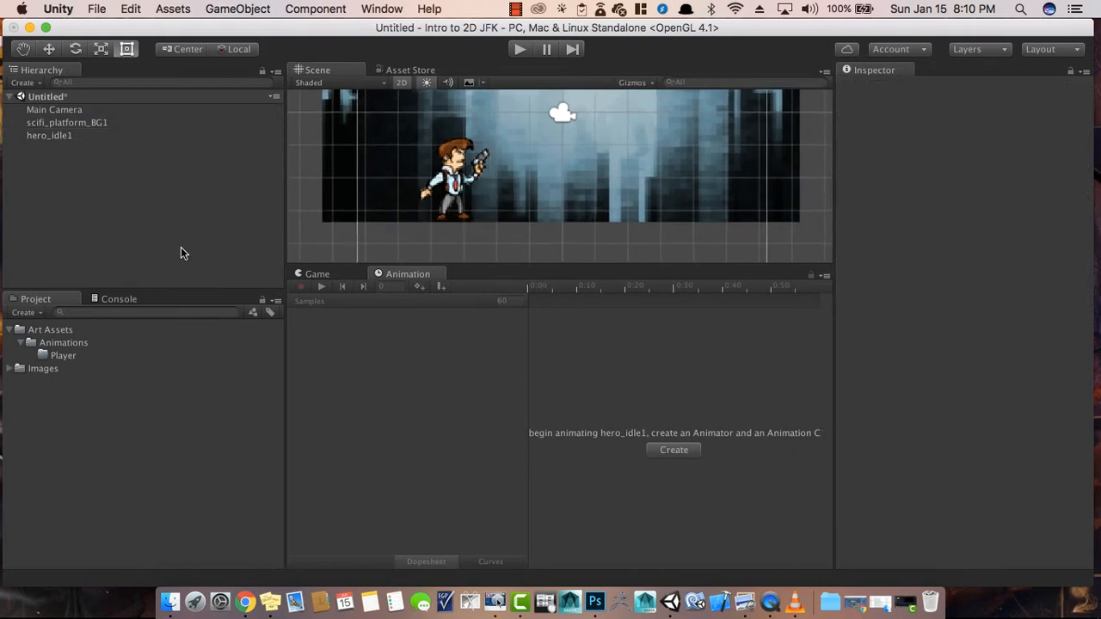
left_click(51, 136)
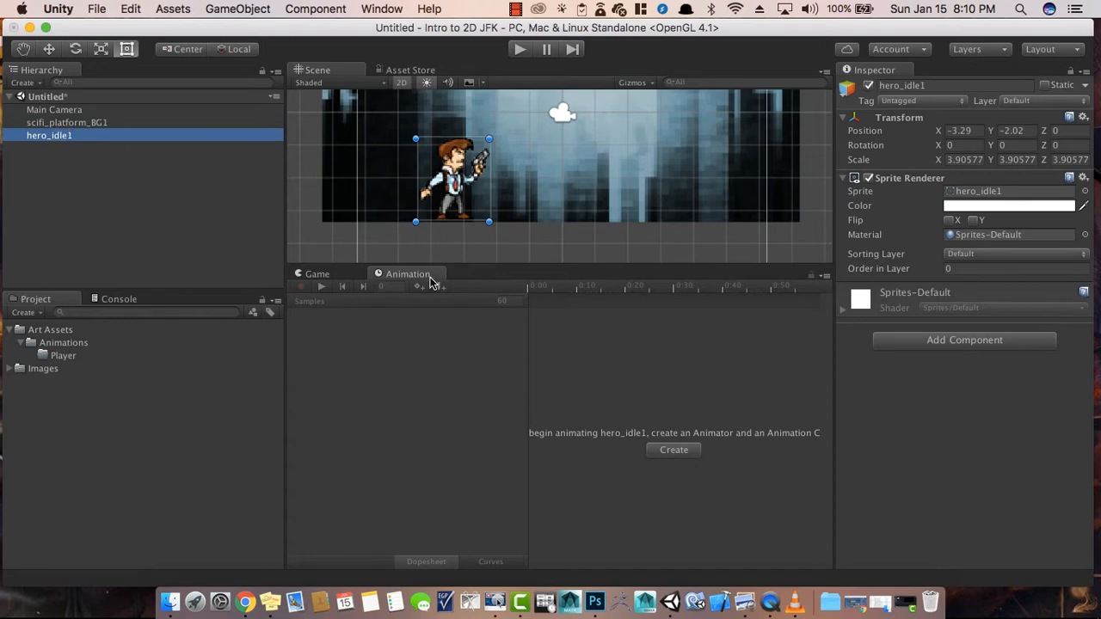
left_click(677, 451)
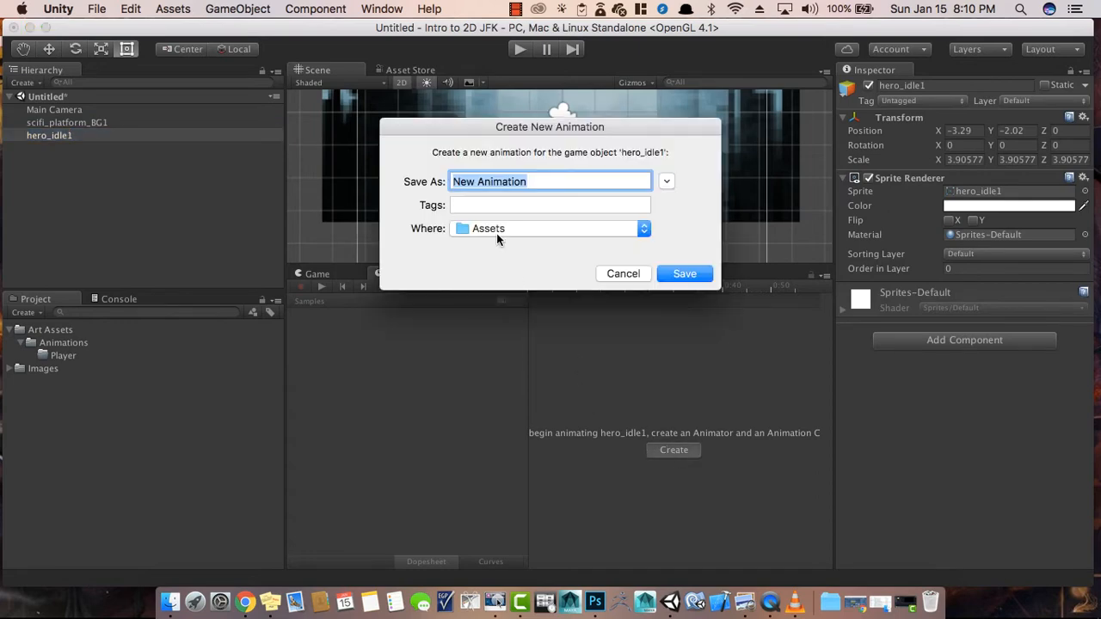
left_click(507, 229)
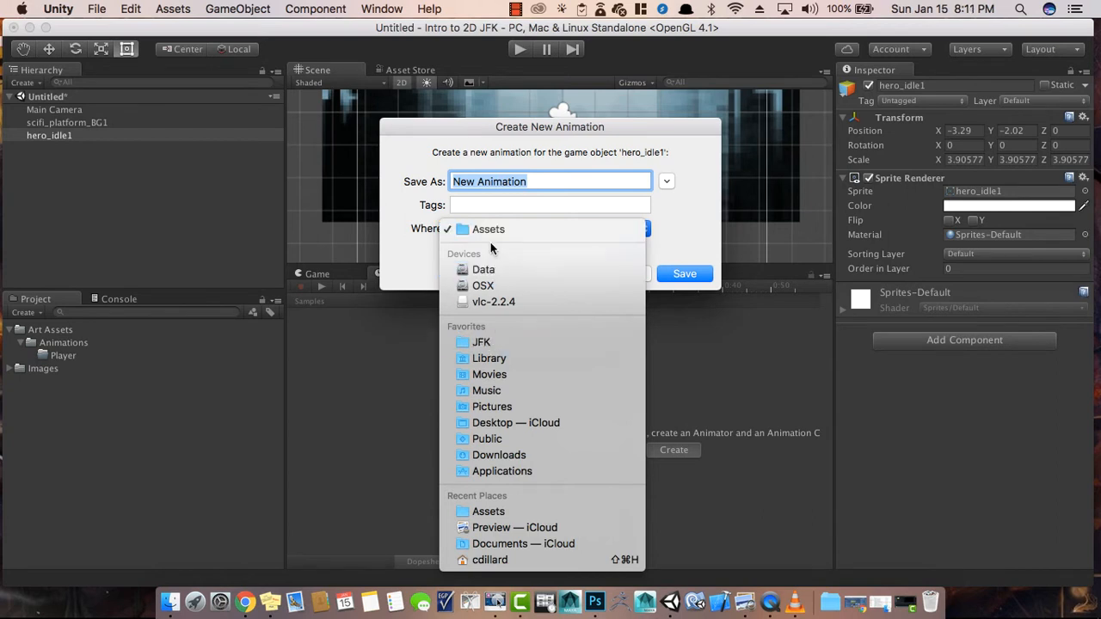
left_click(492, 227)
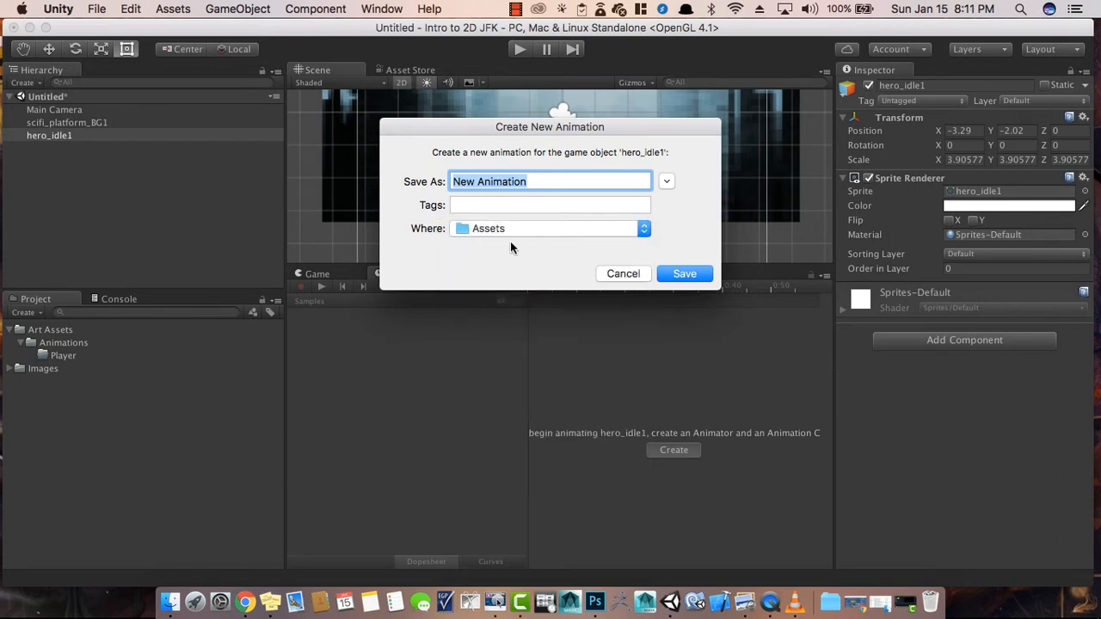
type("Player_Idle")
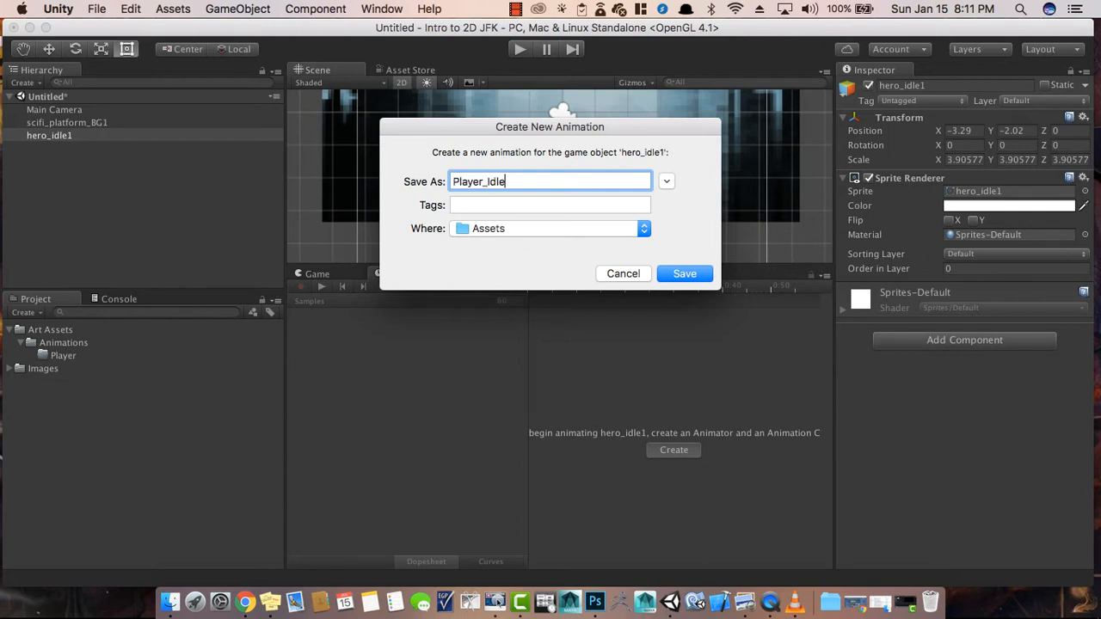
key("Return")
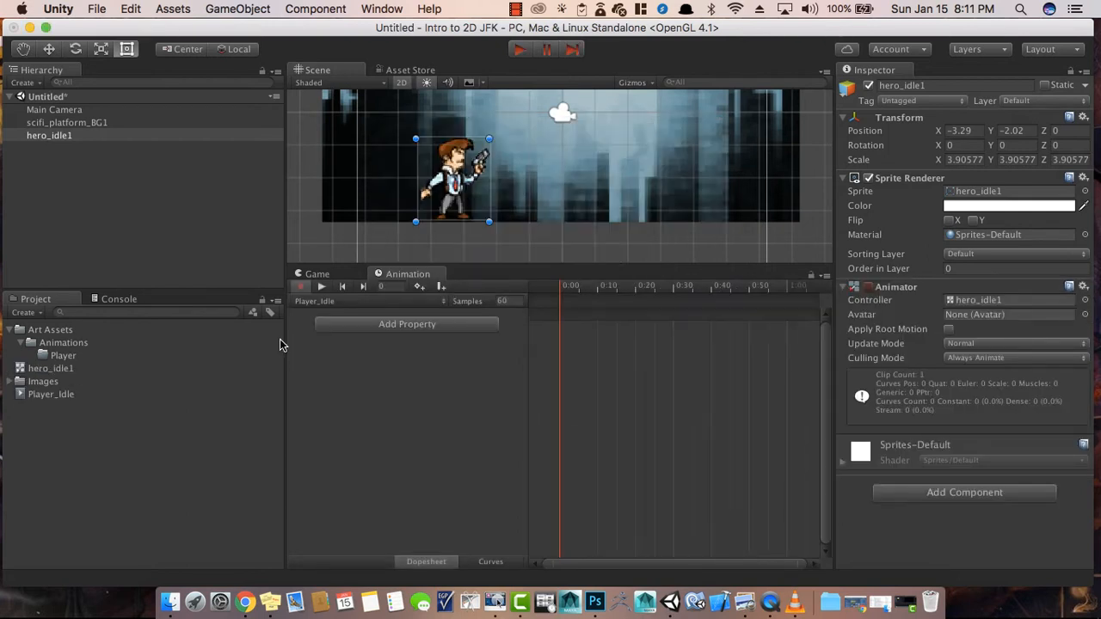
left_click_drag(43, 398, 55, 356)
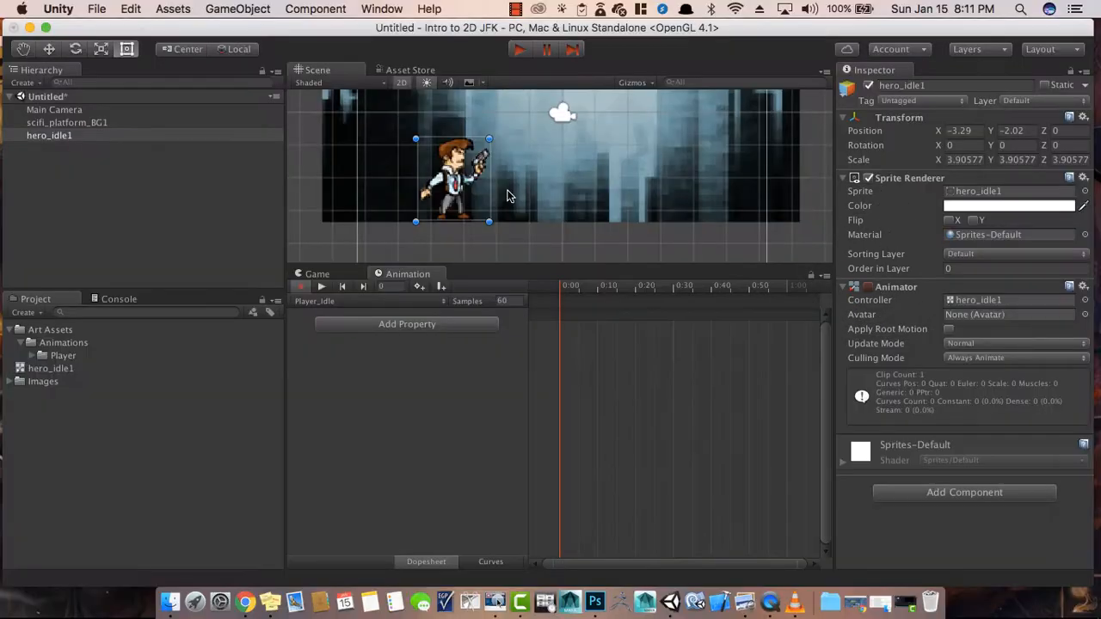
- Create a second animation clip for hero_idle1 named Player_Walk, saved in the Assets folder
left_click(112, 207)
left_click(60, 135)
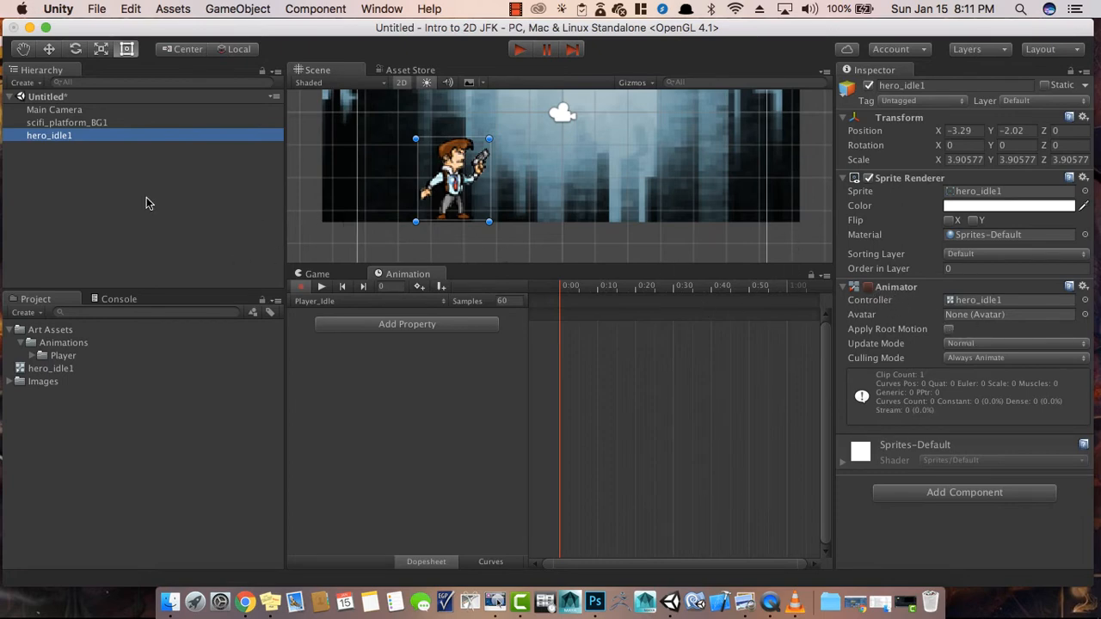
left_click(5, 182)
left_click(38, 136)
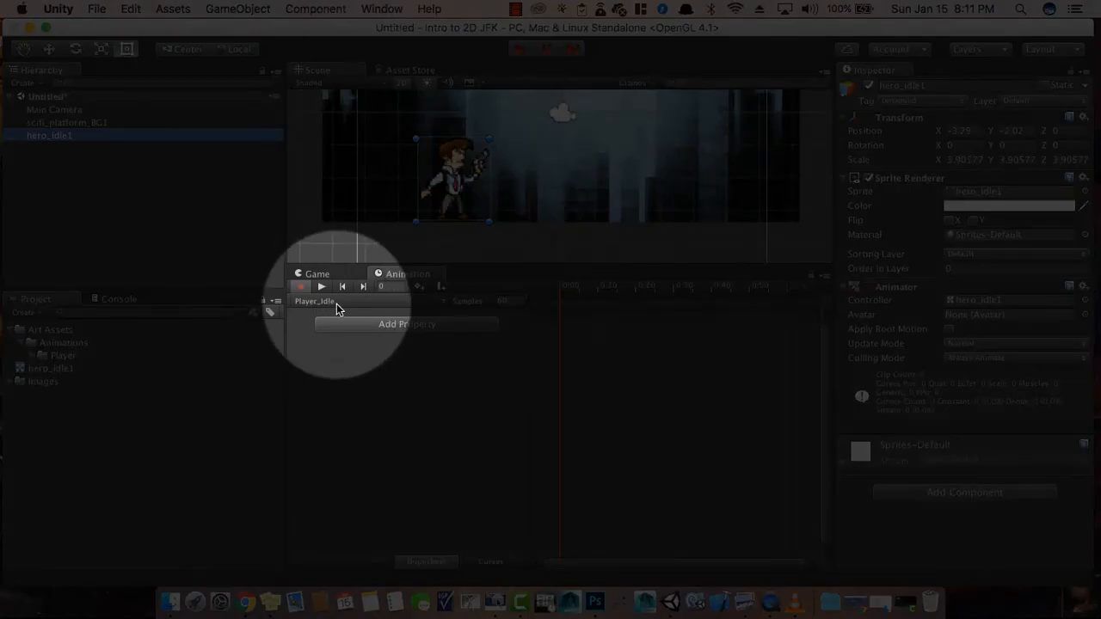
left_click(337, 303)
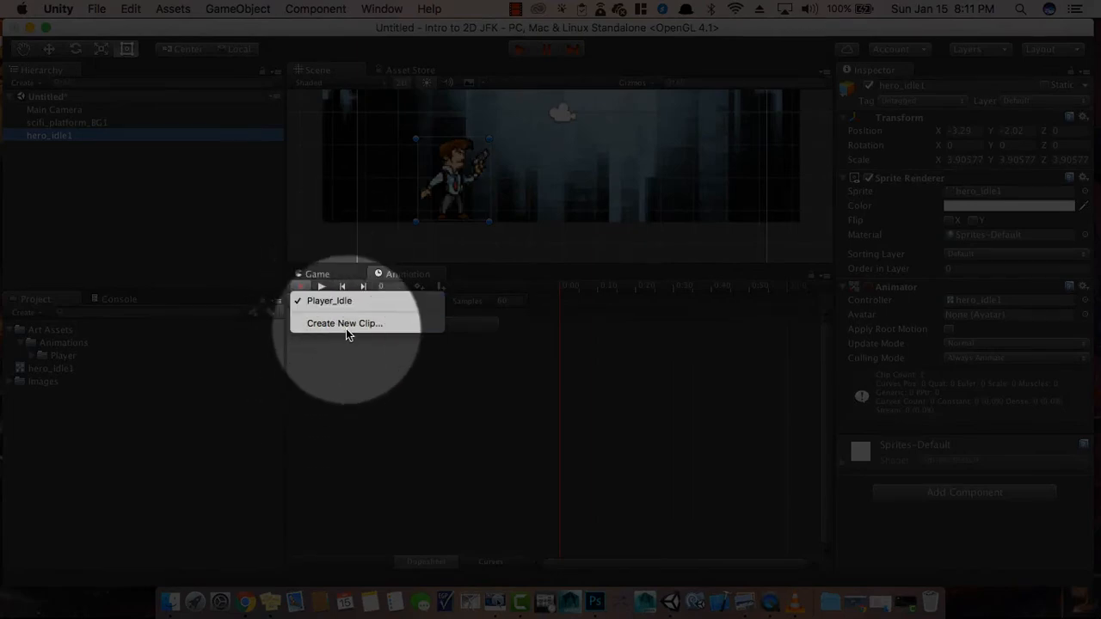
left_click(346, 325)
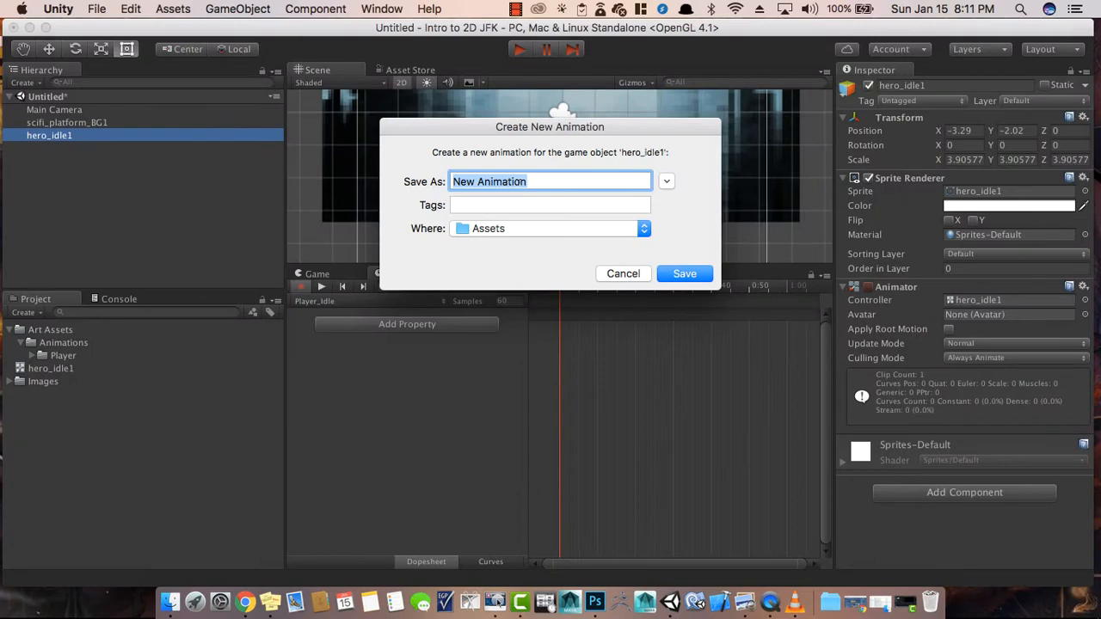
type("Walk")
key("BackSpace")
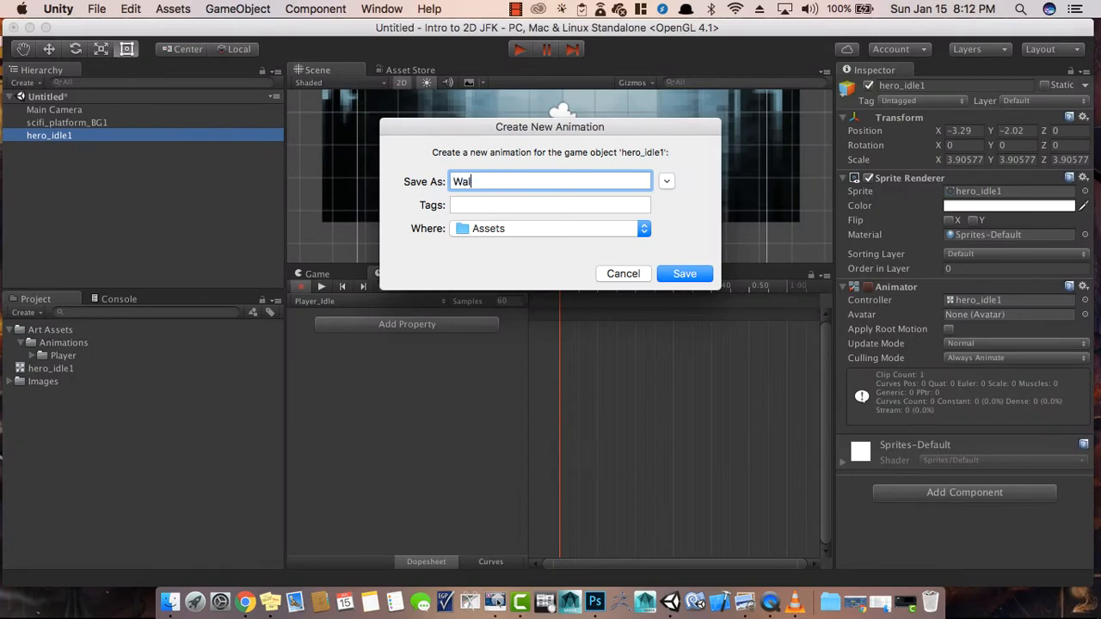
key("BackSpace")
type("Player_Walk")
key("Return")
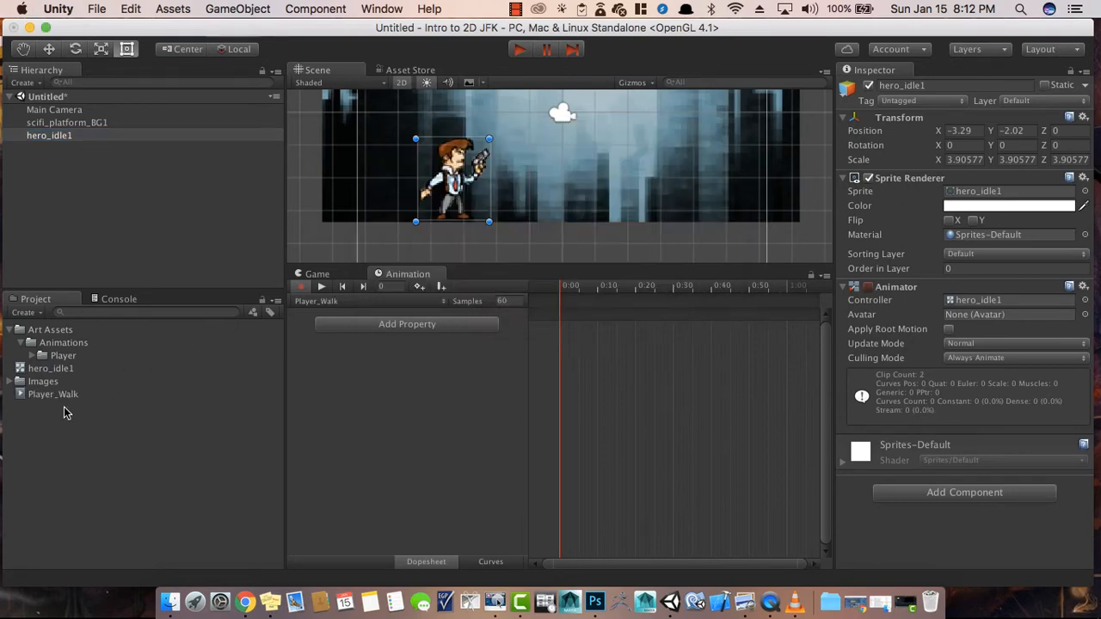
- Move the Player_Walk clip into the Player animations folder and expand that folder
left_click(58, 395)
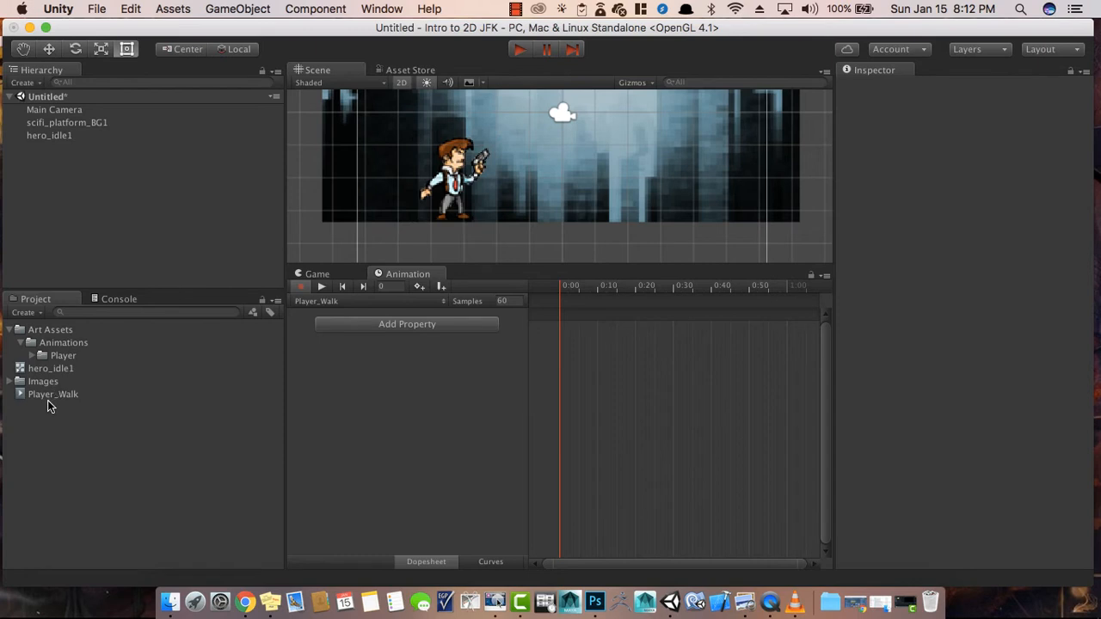
left_click_drag(37, 397, 60, 355)
left_click(32, 355)
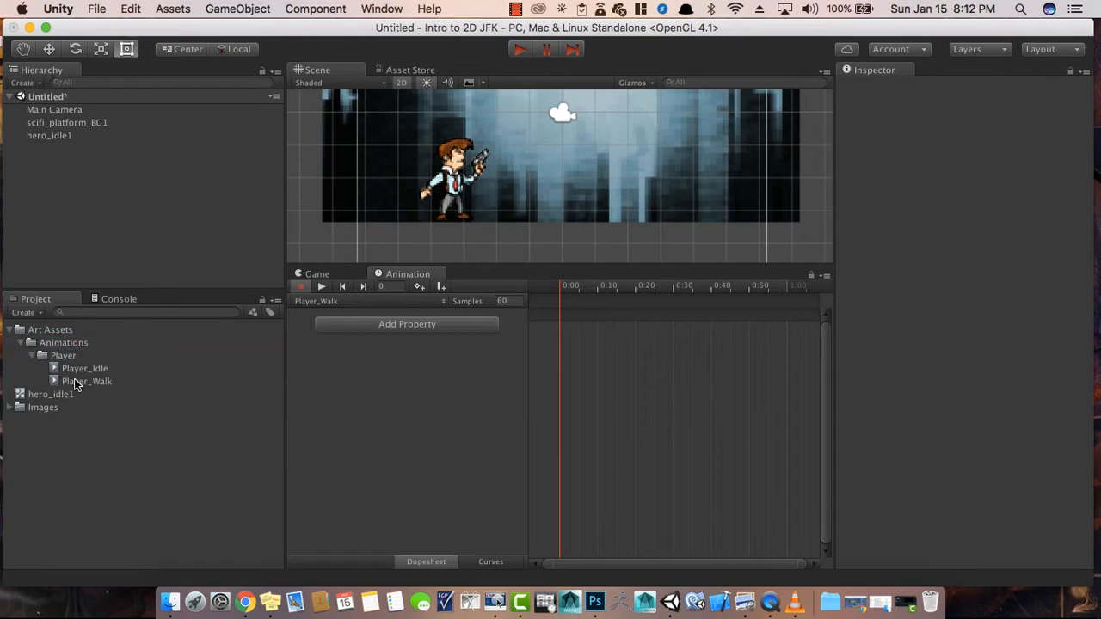
- Make Player_Idle the active clip of hero_idle1 in the Animation window
left_click(49, 137)
left_click(320, 302)
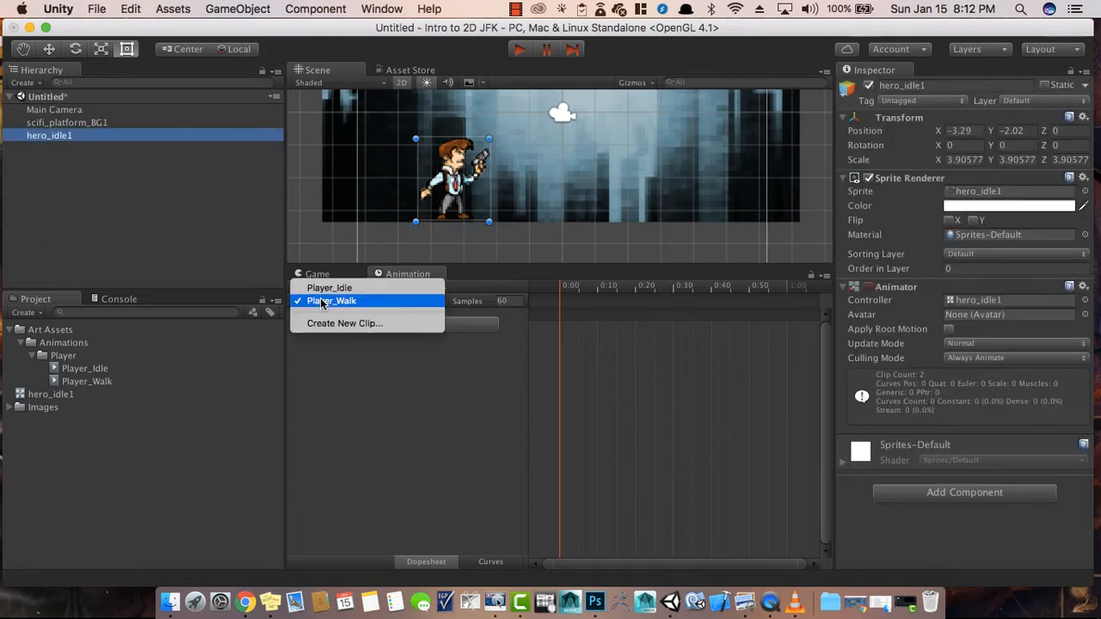
left_click(323, 287)
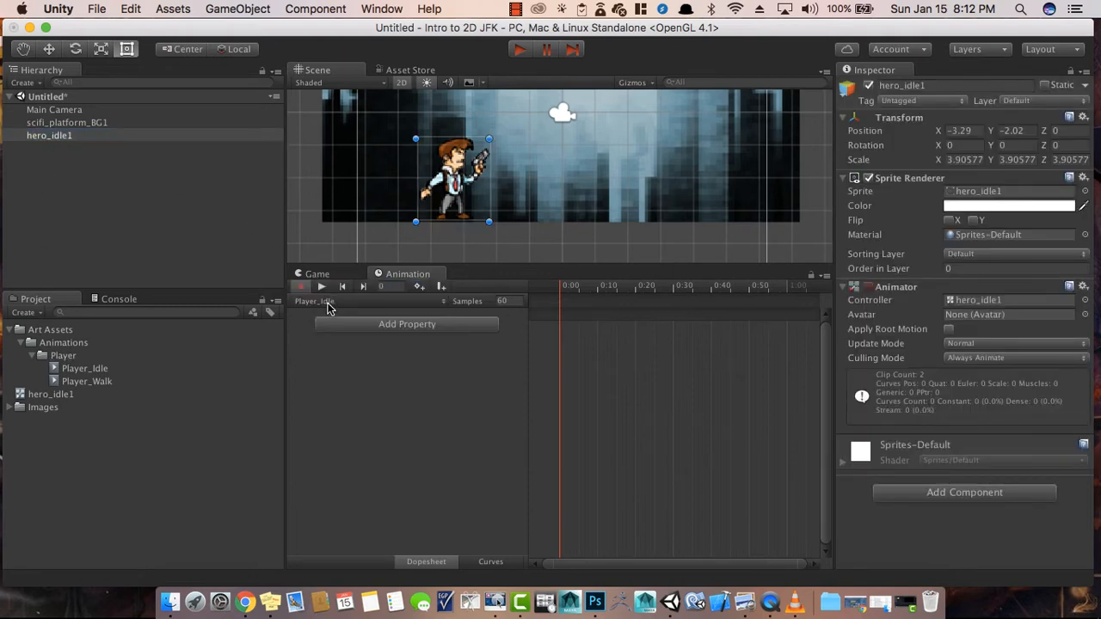
left_click(326, 303)
left_click(323, 312)
left_click(330, 305)
left_click(322, 286)
- Collapse the Animations folder and move the Images folder into Art Assets
left_click(10, 408)
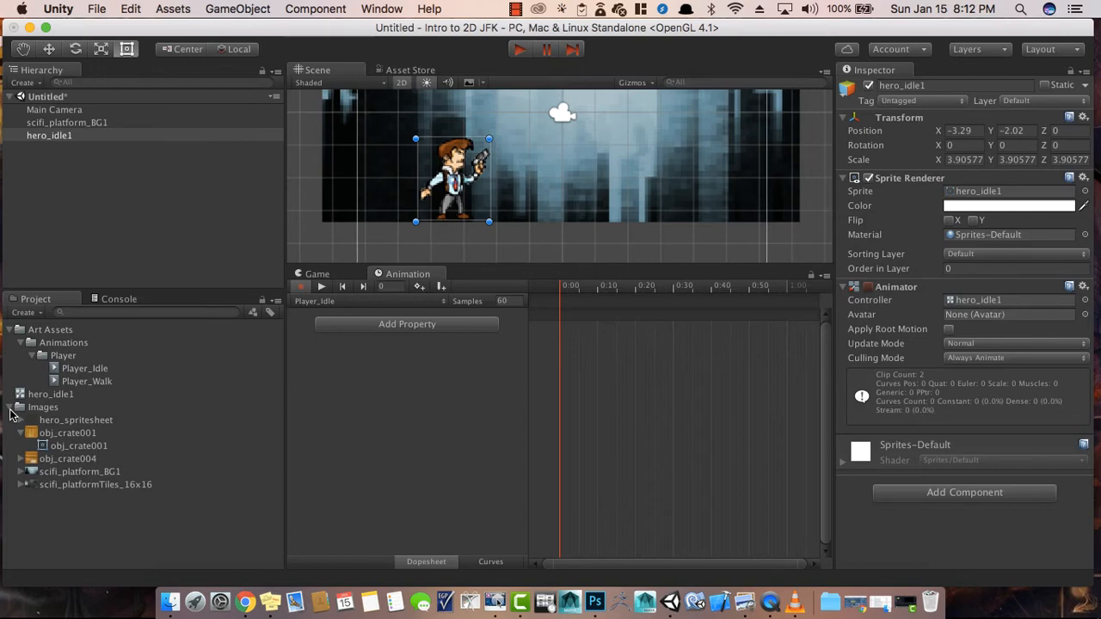
left_click(11, 408)
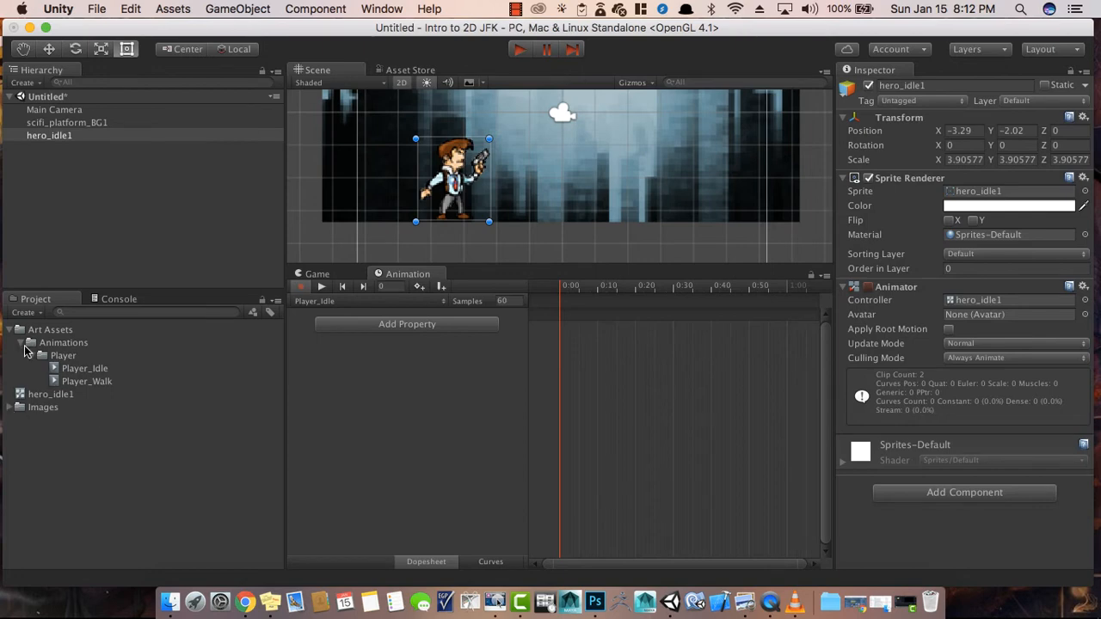
left_click(38, 333)
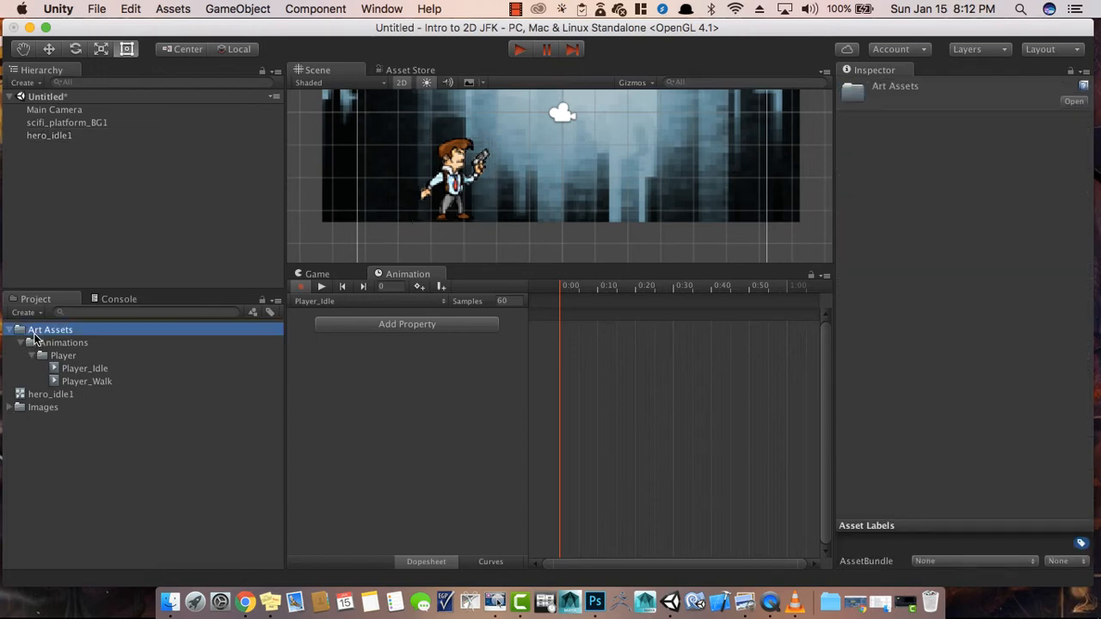
left_click(21, 343)
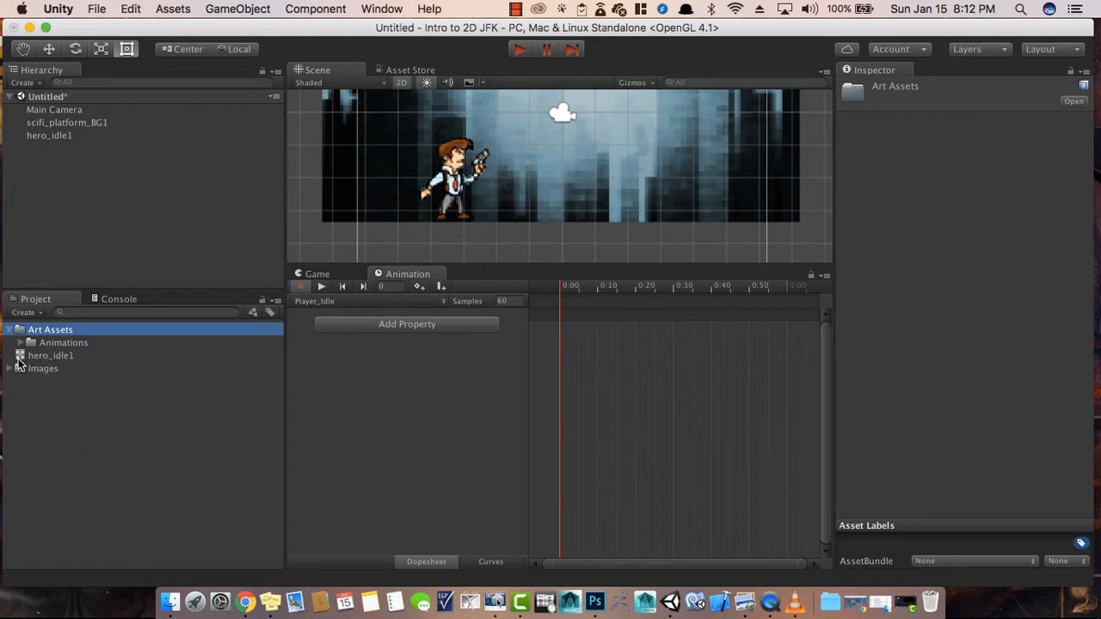
left_click(10, 371)
left_click_drag(42, 370, 50, 332)
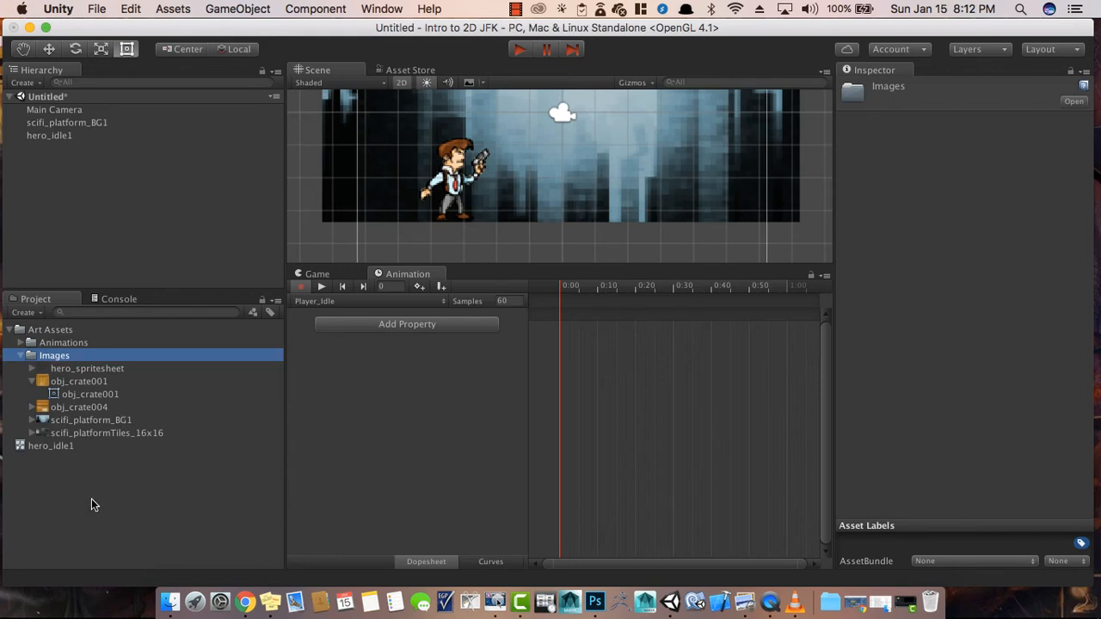
- Add the hero_spritesheet sprites from hero_idle1 through hero_spritesheet_7 to the Player_Idle timeline as frames
left_click(91, 492)
left_click(30, 369)
left_click(31, 370)
left_click(32, 381)
left_click(32, 368)
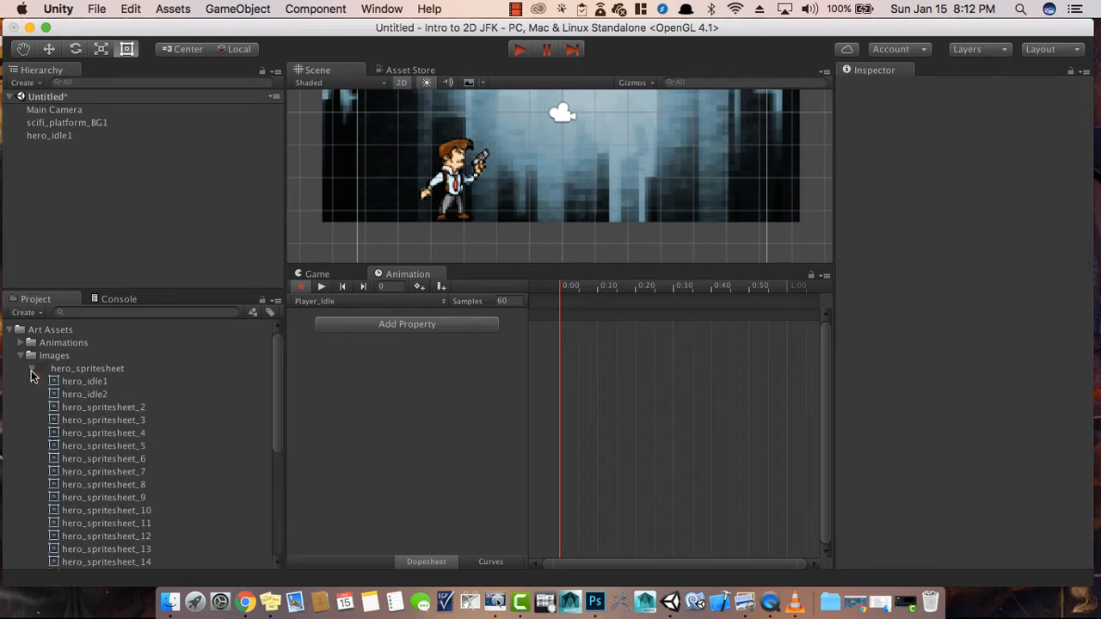
left_click(94, 384)
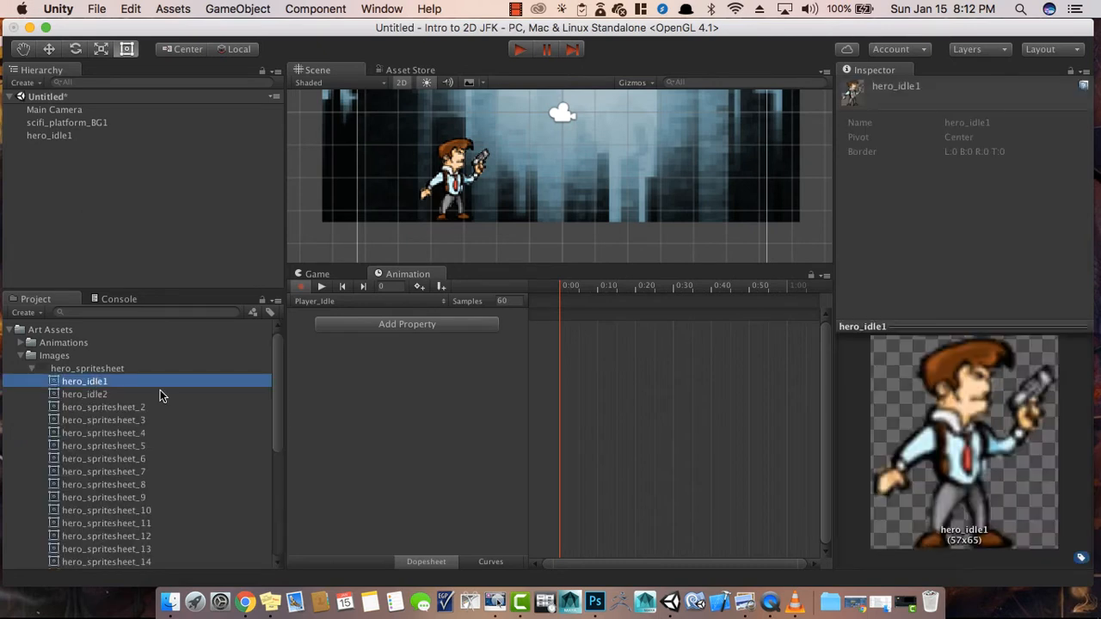
left_click(148, 471, "shift")
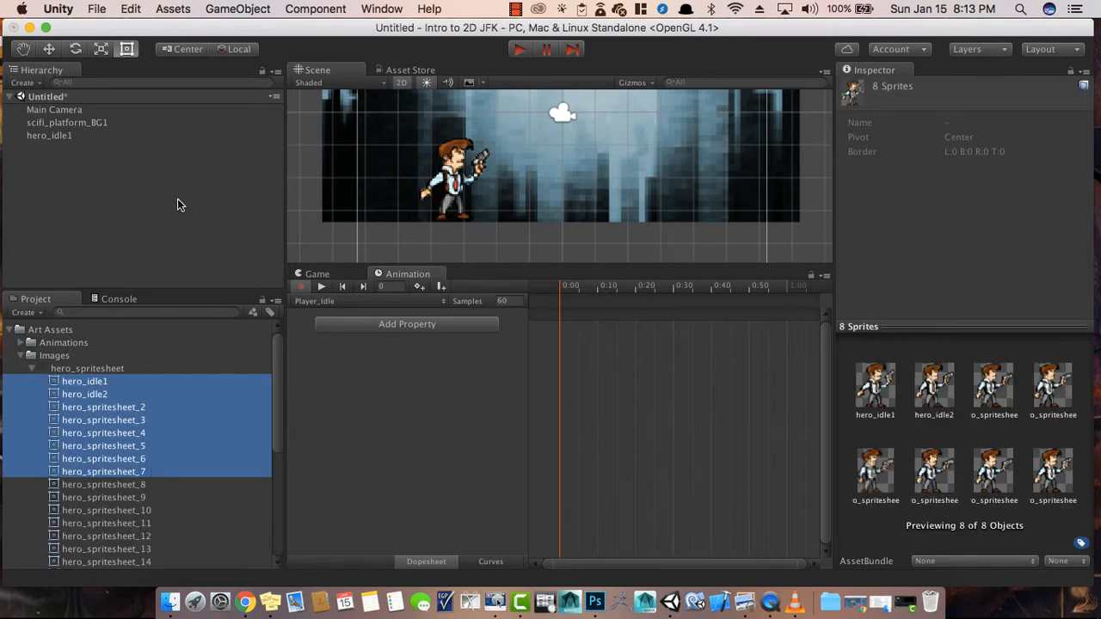
left_click_drag(89, 426, 581, 345)
- Preview the Player_Idle animation in the Scene view
left_click(321, 286)
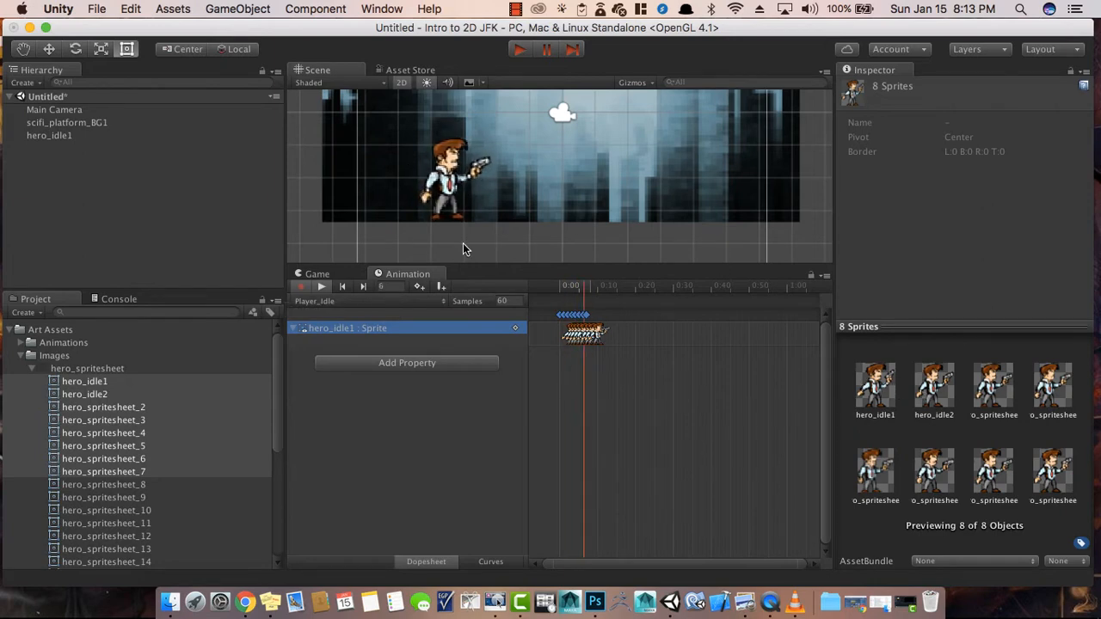
left_click(318, 287)
left_click(321, 286)
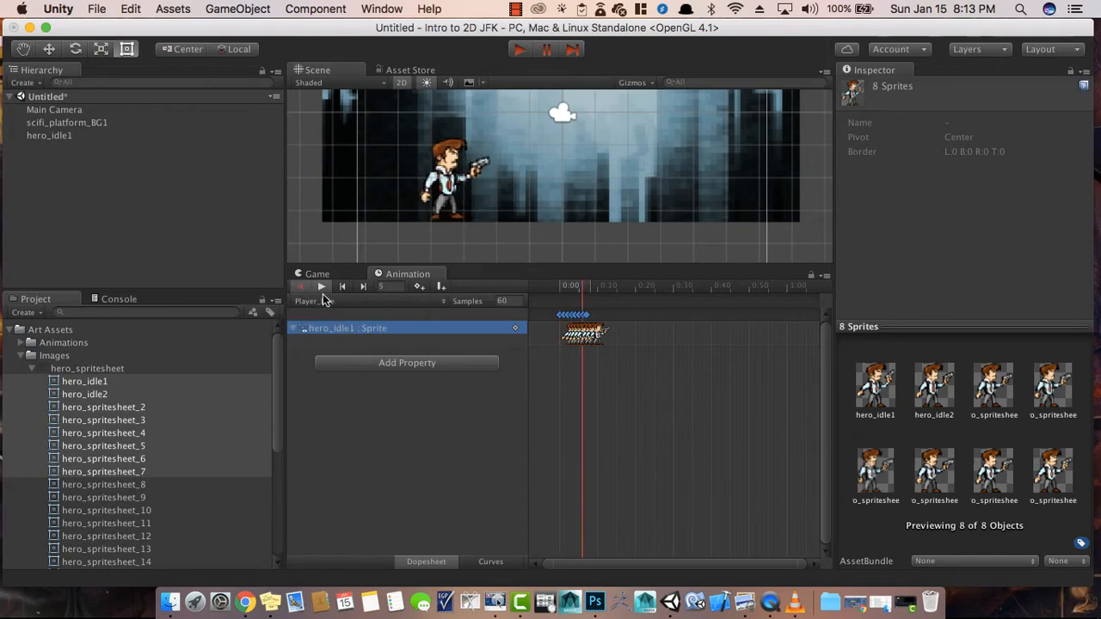
- Stop the preview and delete the Sprite track with all its frames from the Player_Idle clip
left_click(300, 287)
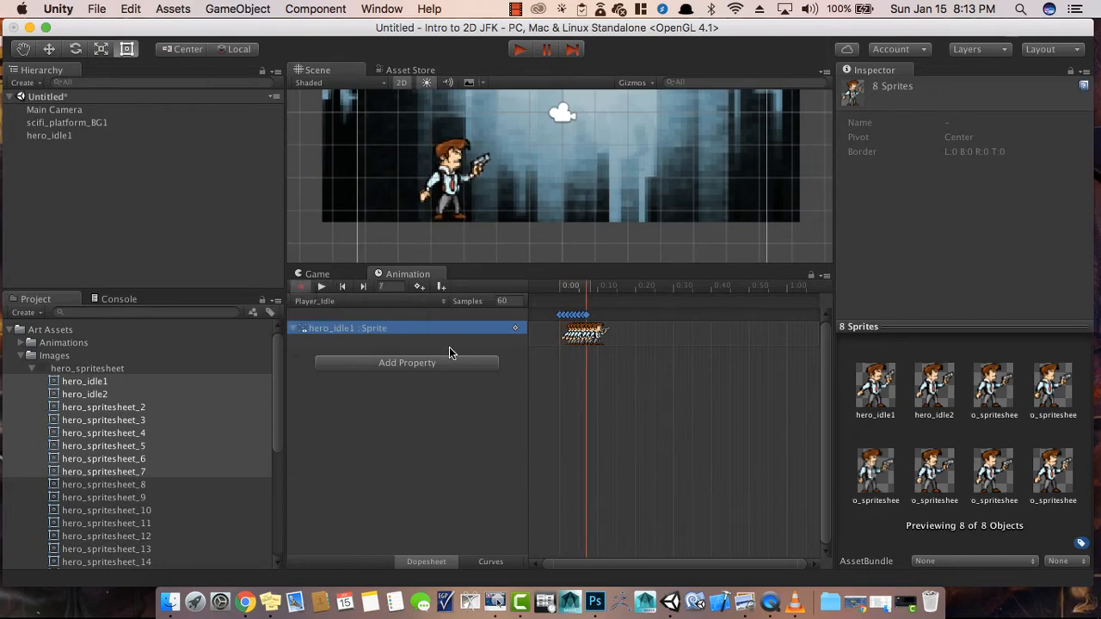
left_click(629, 334)
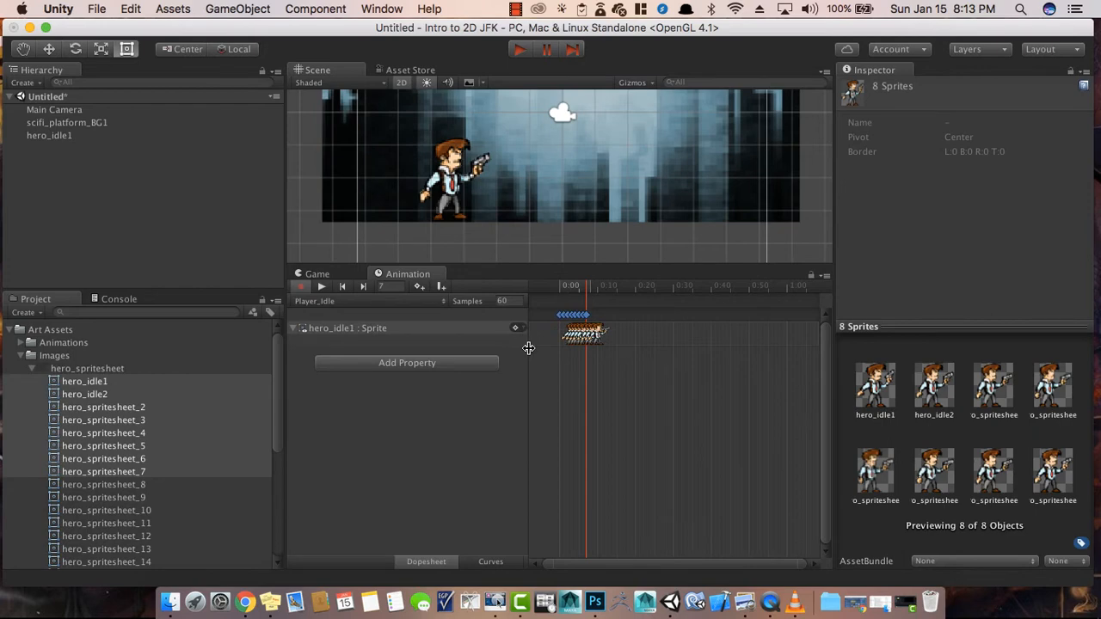
key("Delete")
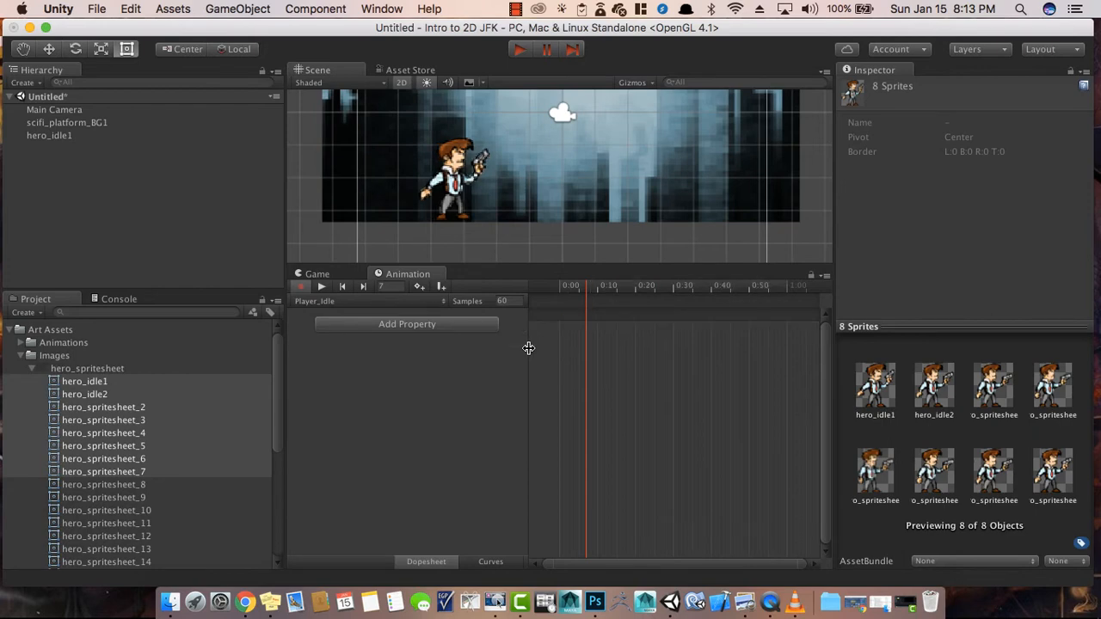
- Collapse the hero_spritesheet sprite list and open hero_spritesheet in the Sprite Editor
left_click(32, 370)
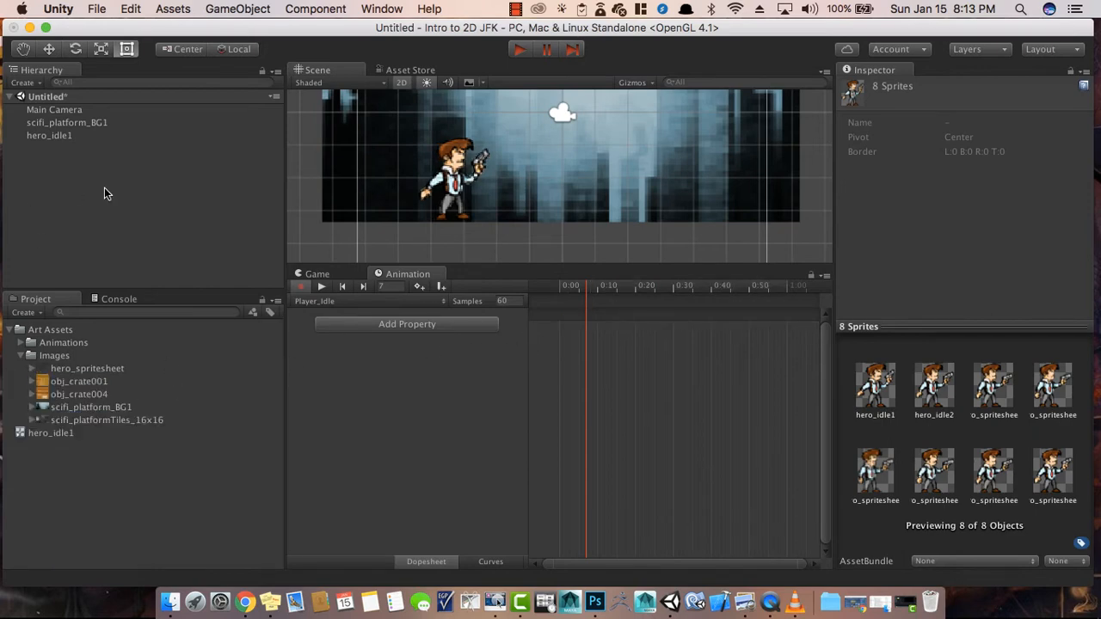
left_click(98, 366)
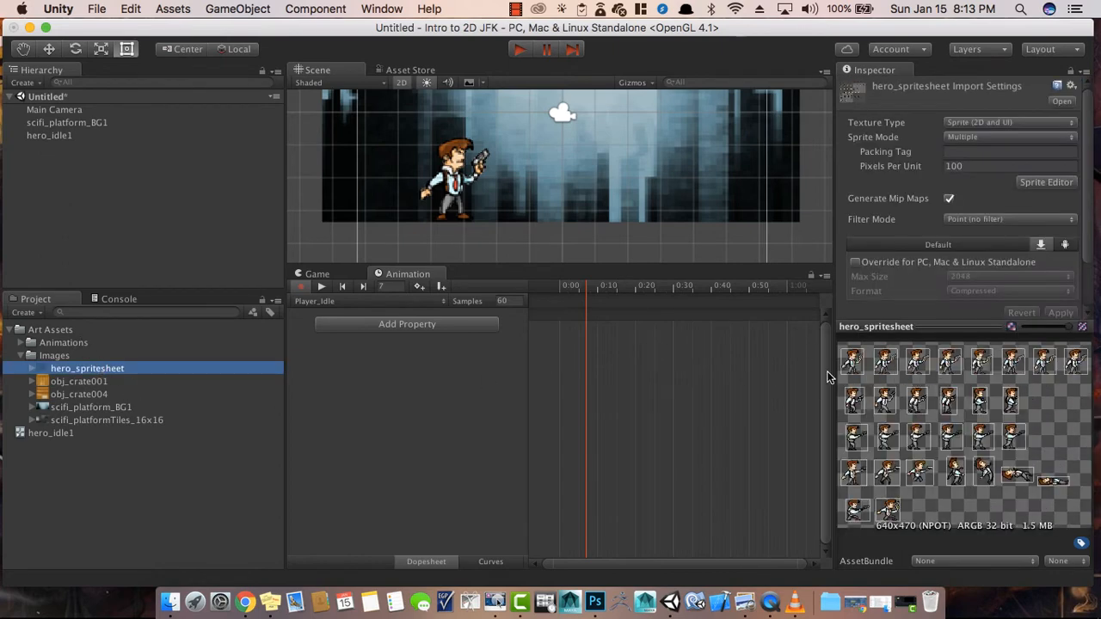
left_click(1054, 183)
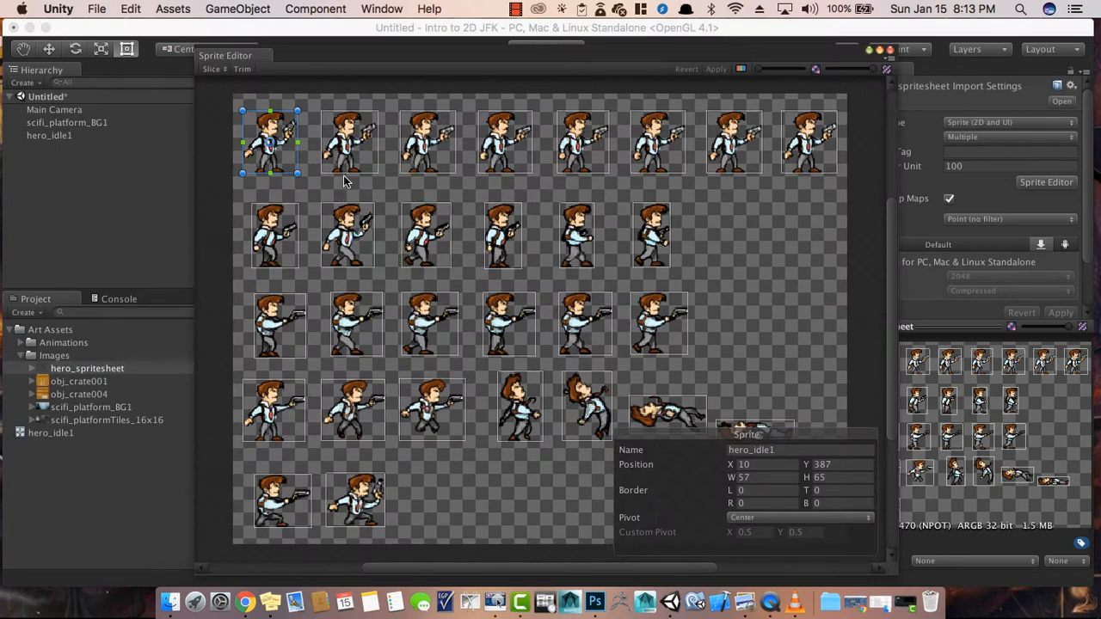
- Slice hero_spritesheet using Grid By Cell Count with 8 columns and 5 rows
left_click(213, 69)
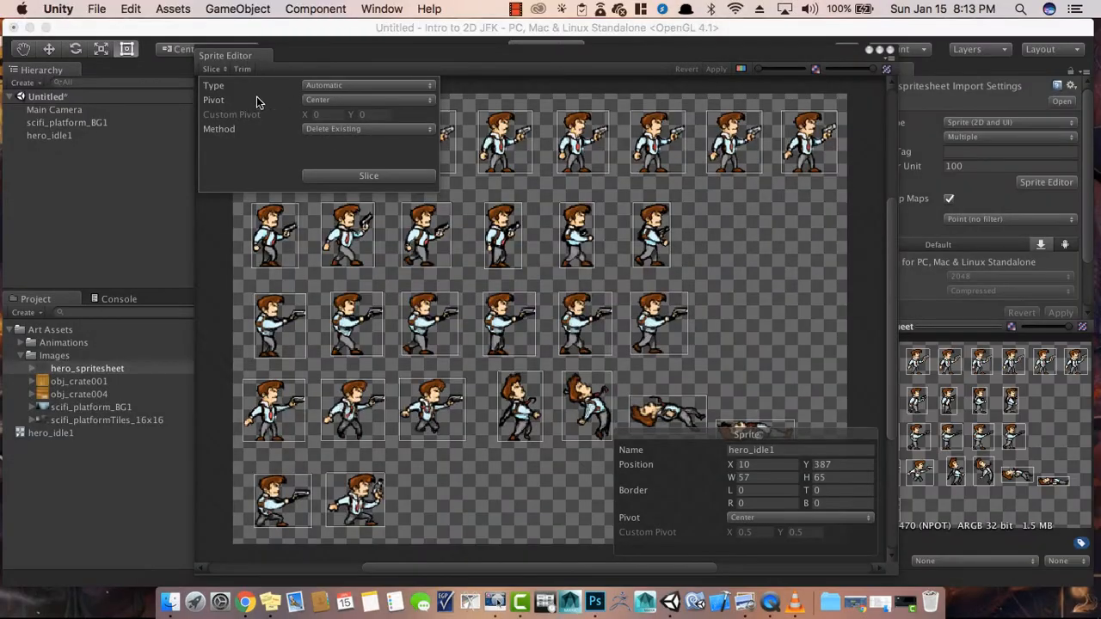
left_click(358, 86)
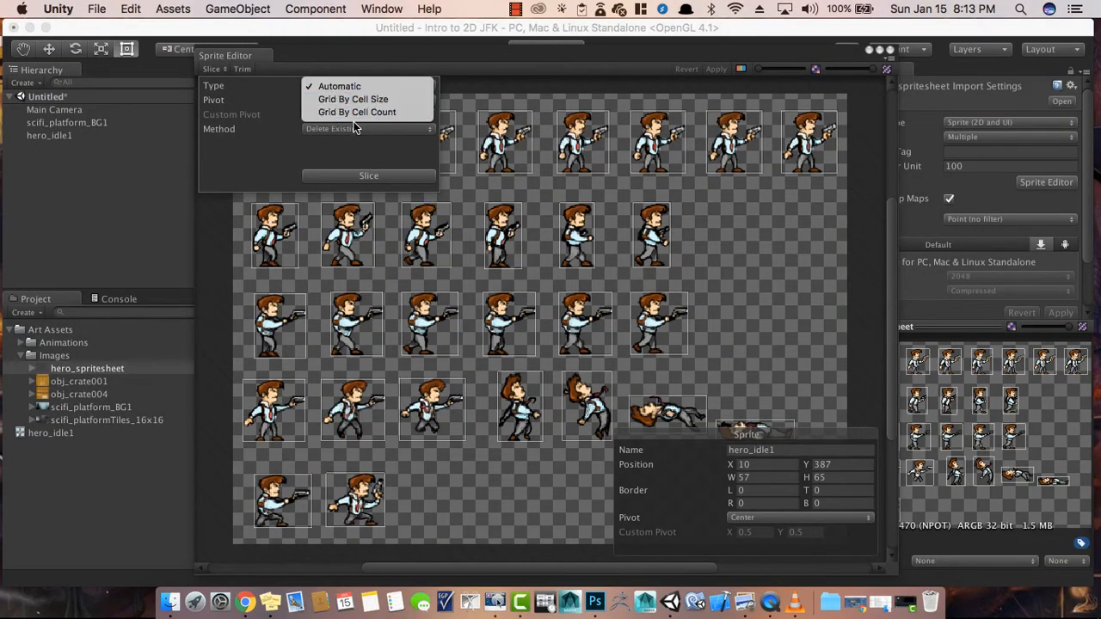
left_click(355, 113)
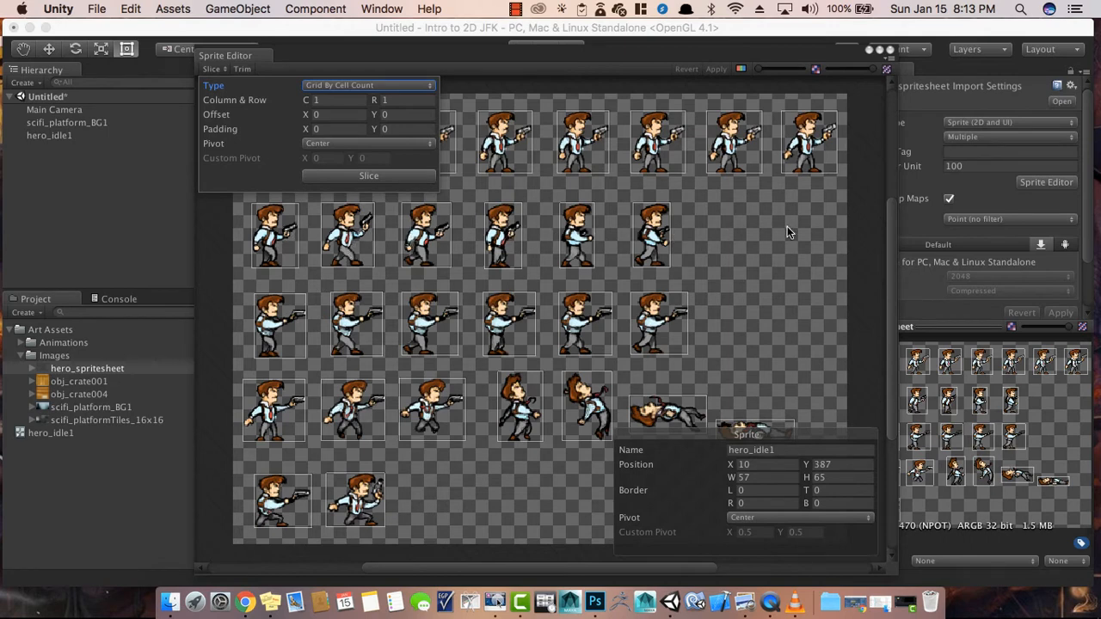
left_click(316, 99)
type("8")
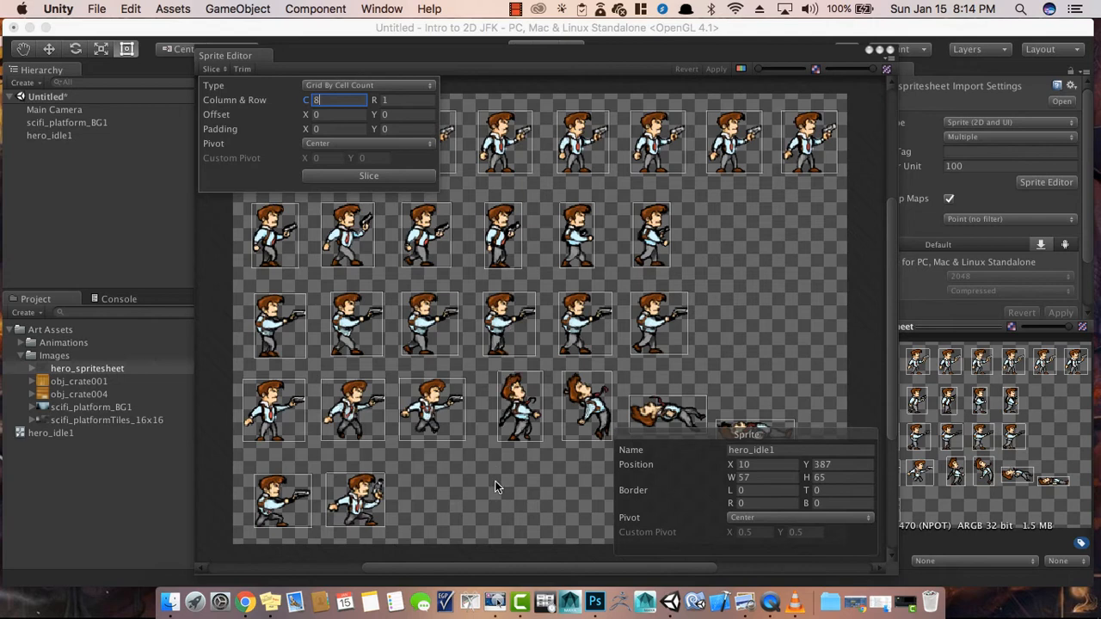
left_click(400, 99)
left_click(374, 178)
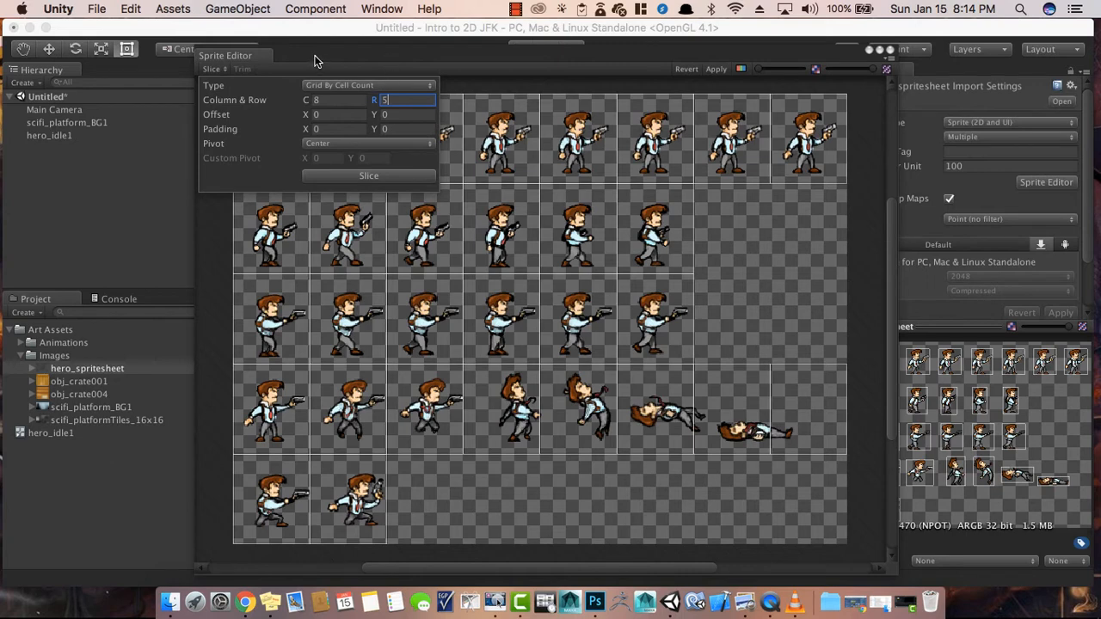
- Examine the new grid cells along the first row and around the lying figure in the fourth row
left_click(295, 158)
left_click(289, 158)
left_click(357, 156)
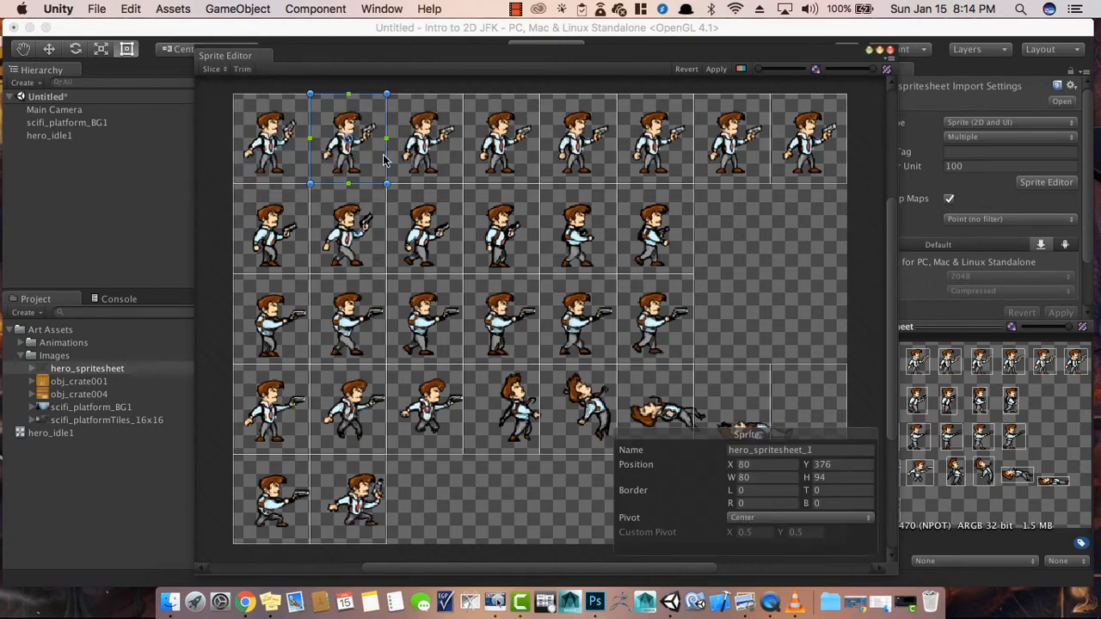
left_click(444, 160)
left_click(504, 165)
left_click(593, 175)
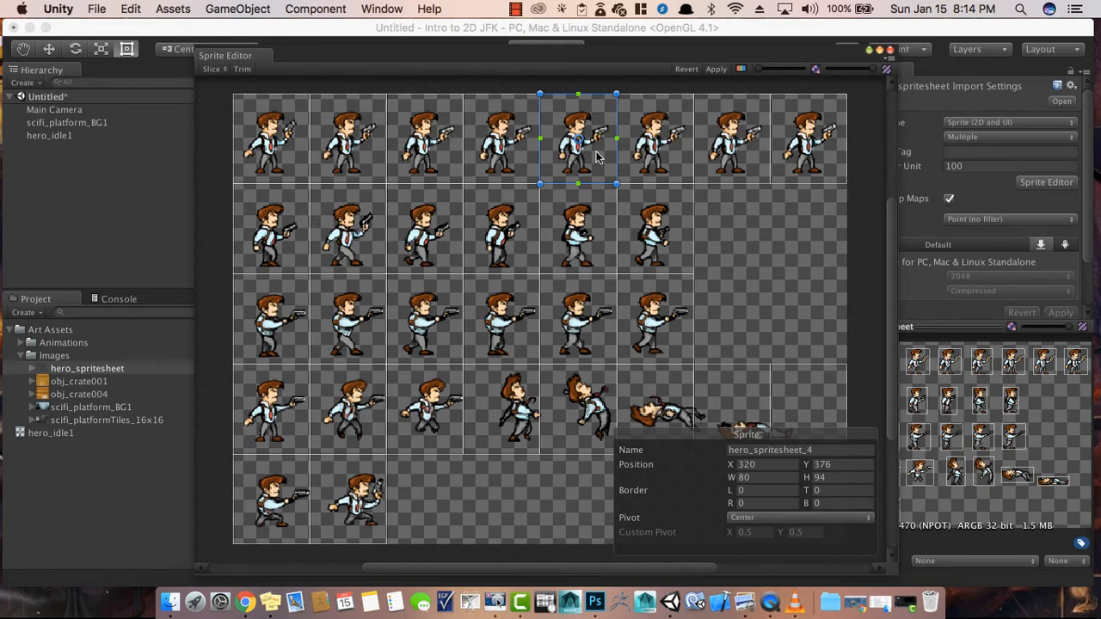
left_click(733, 227)
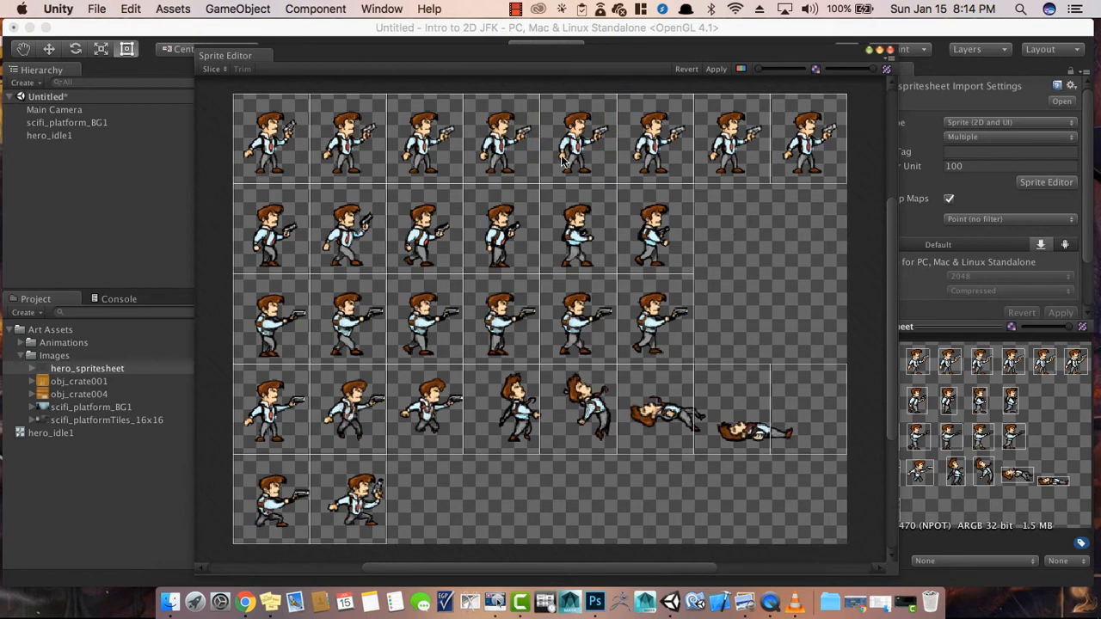
left_click(662, 175)
left_click(722, 209)
left_click(653, 172)
left_click(702, 192)
scroll(704, 450, "up", 5)
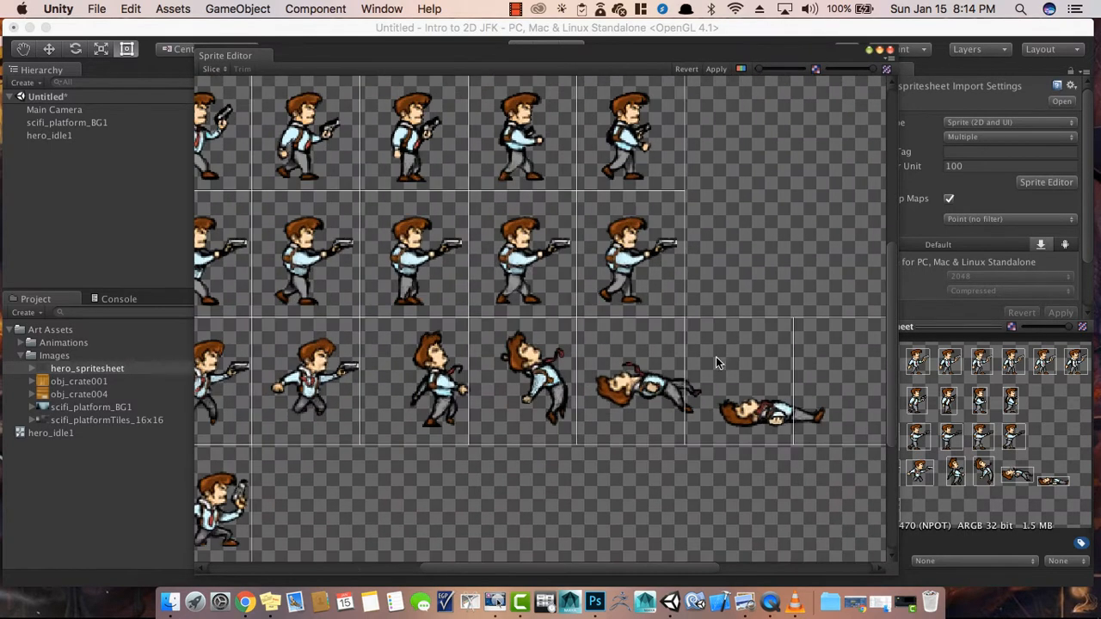
left_click(717, 361)
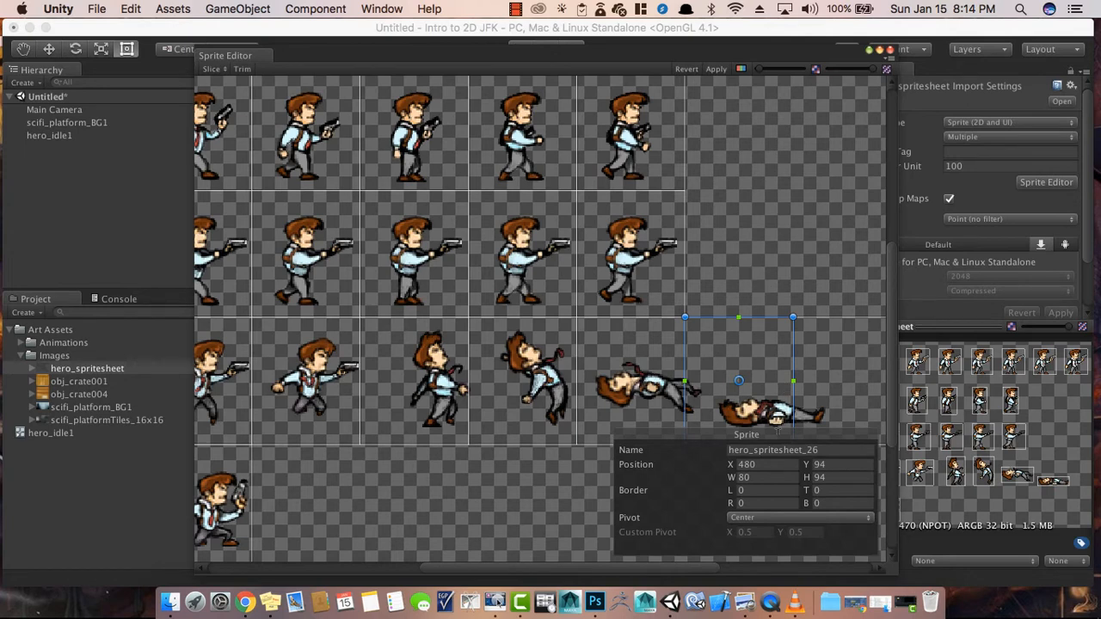
left_click(832, 370)
left_click(831, 370)
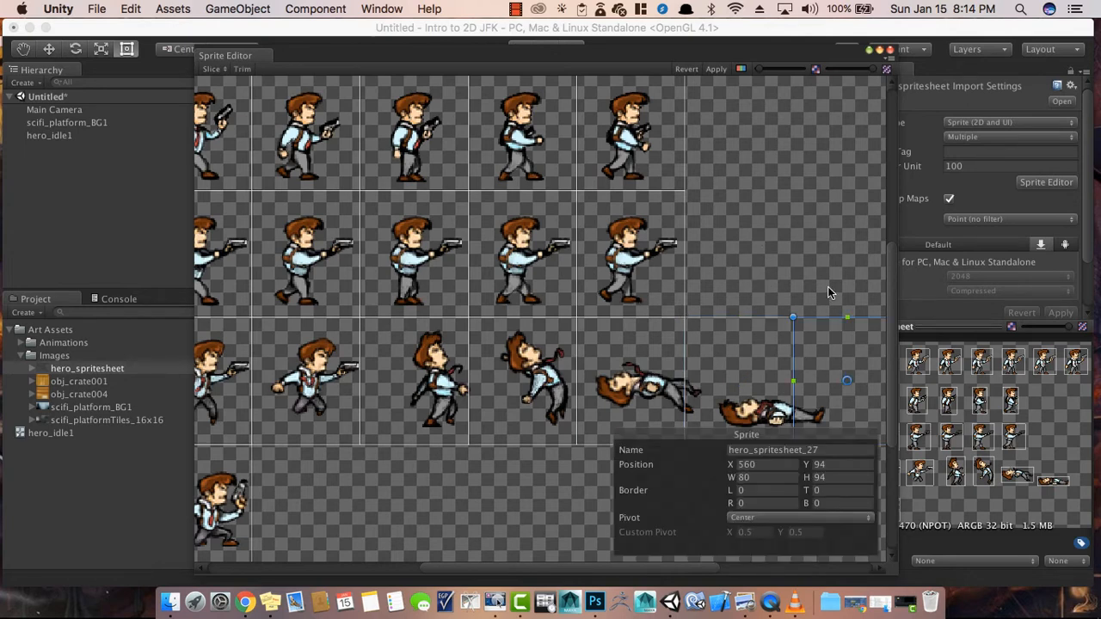
middle_click_drag(800, 260, 673, 222)
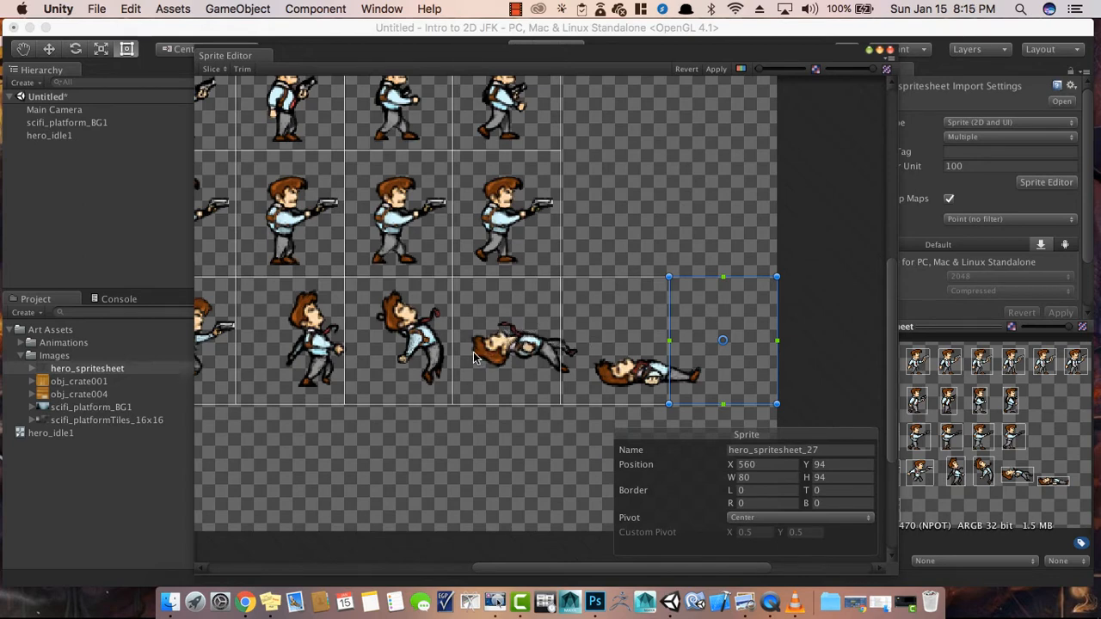
- Shift the boundary between hero_spritesheet_23 and hero_spritesheet_24 slightly right so the first figure's hand fits inside its own cell
left_click(312, 348)
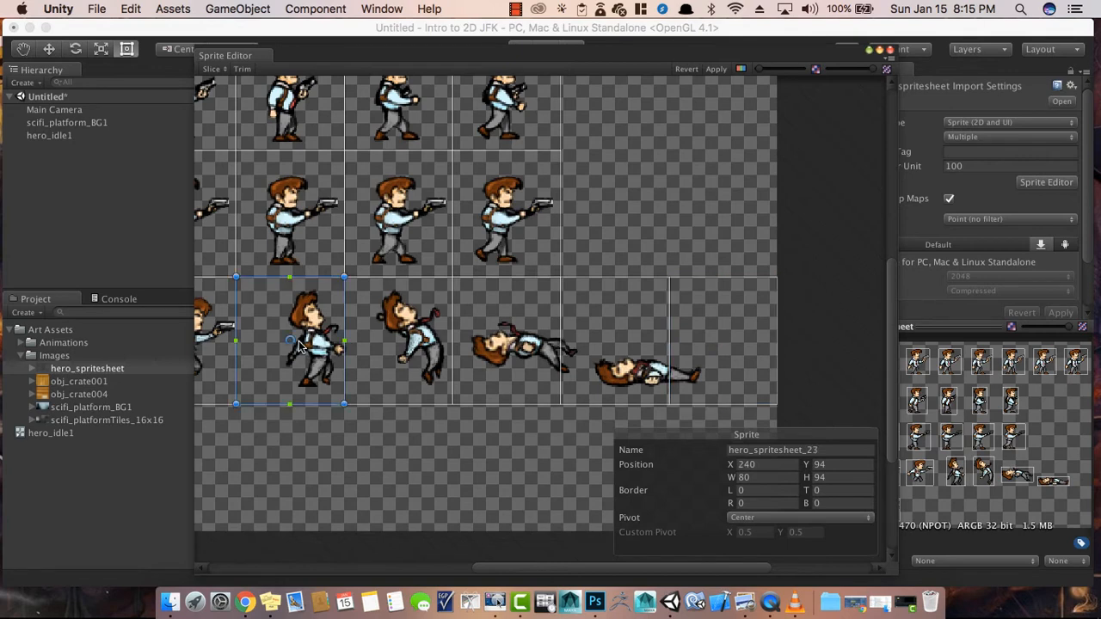
left_click(393, 370)
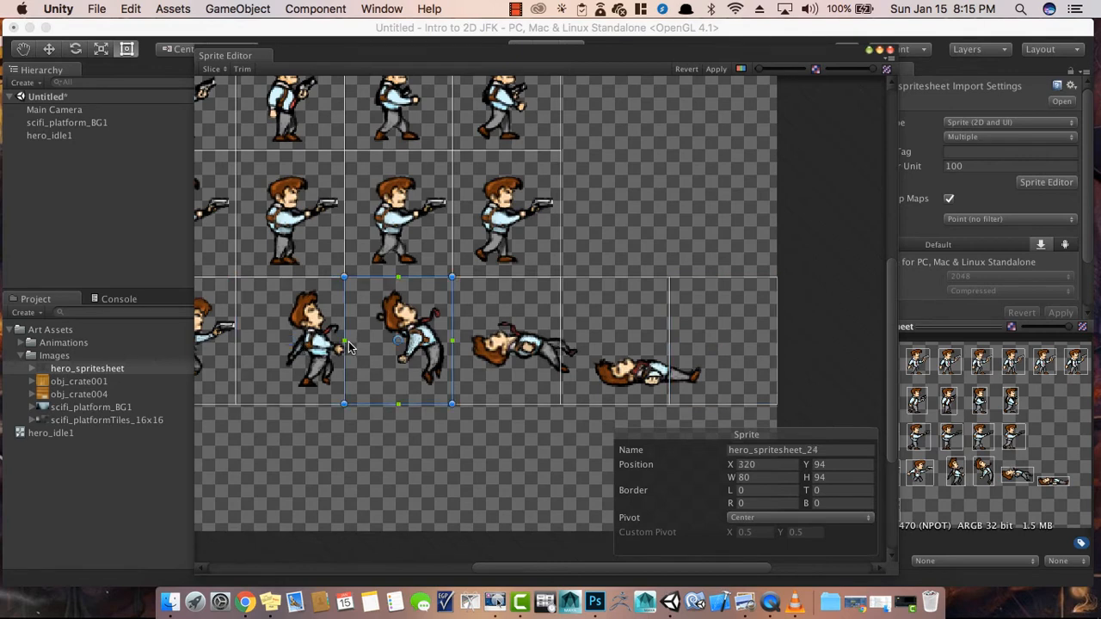
left_click_drag(343, 405, 351, 404)
left_click(306, 389)
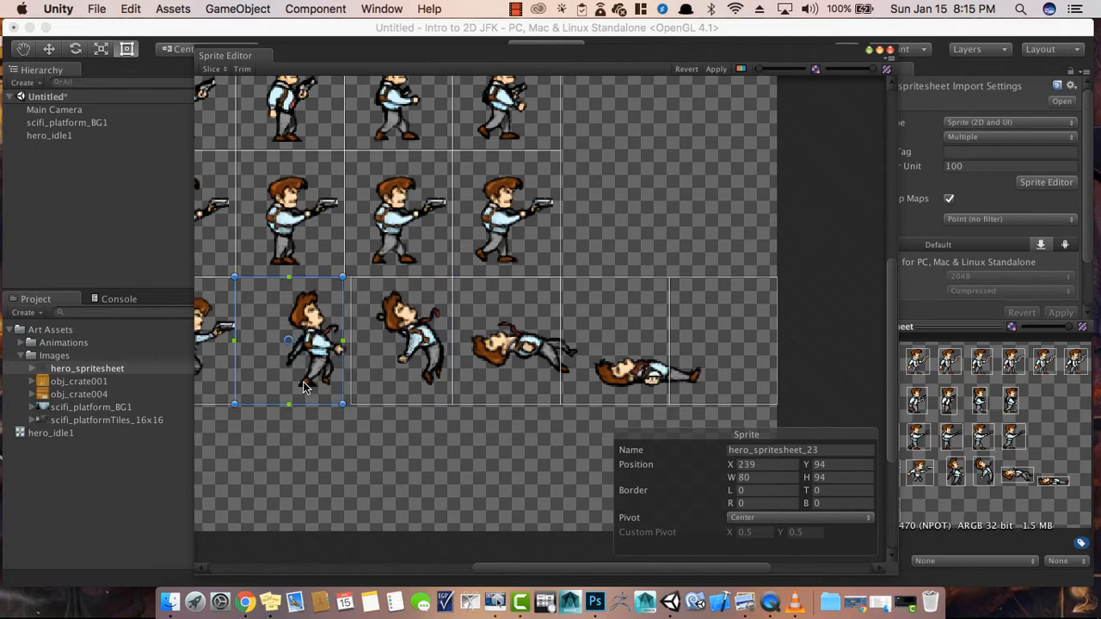
left_click_drag(342, 403, 349, 404)
left_click(387, 433)
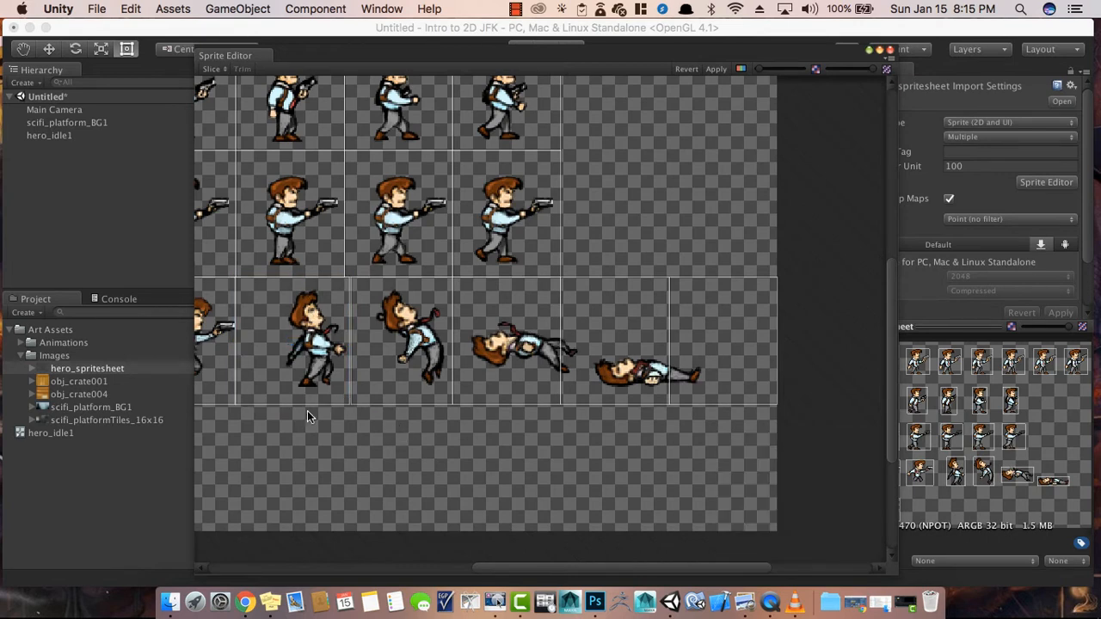
- Delete the extra hero_spritesheet_27 cell at the end of the fourth row
scroll(340, 433, "left", 3)
scroll(301, 456, "left", 3)
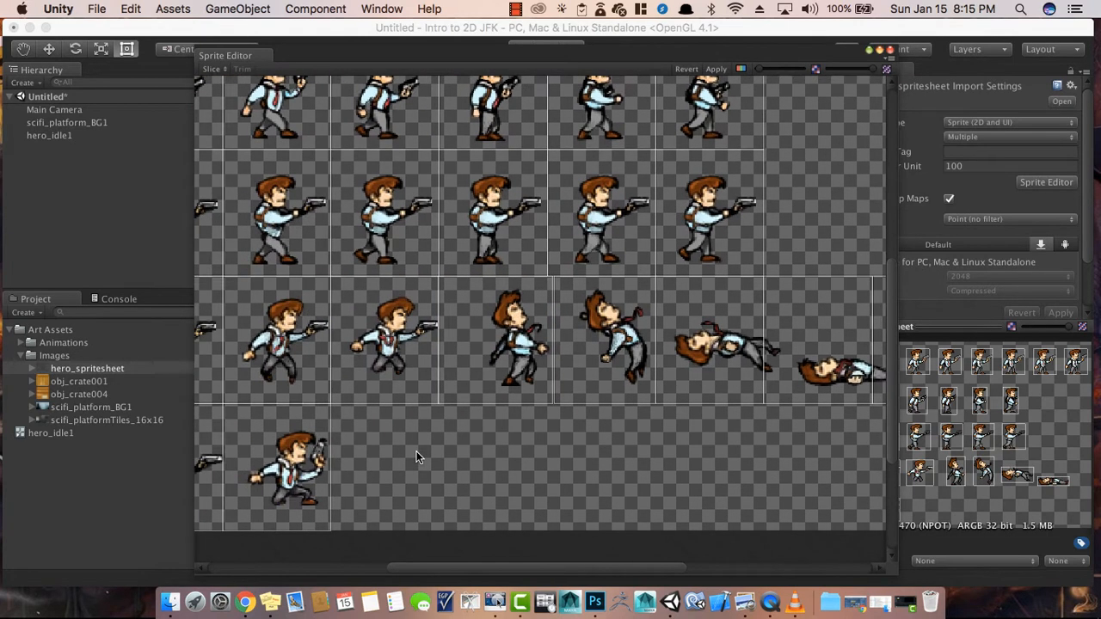
scroll(416, 451, "right", 6)
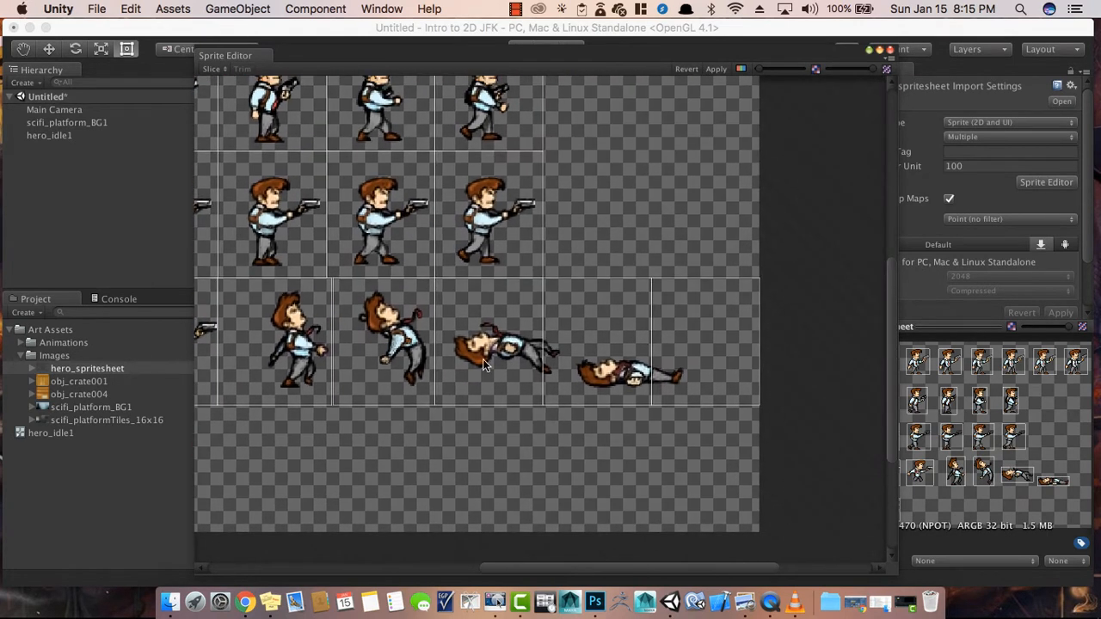
left_click(483, 359)
left_click(634, 361)
left_click(705, 351)
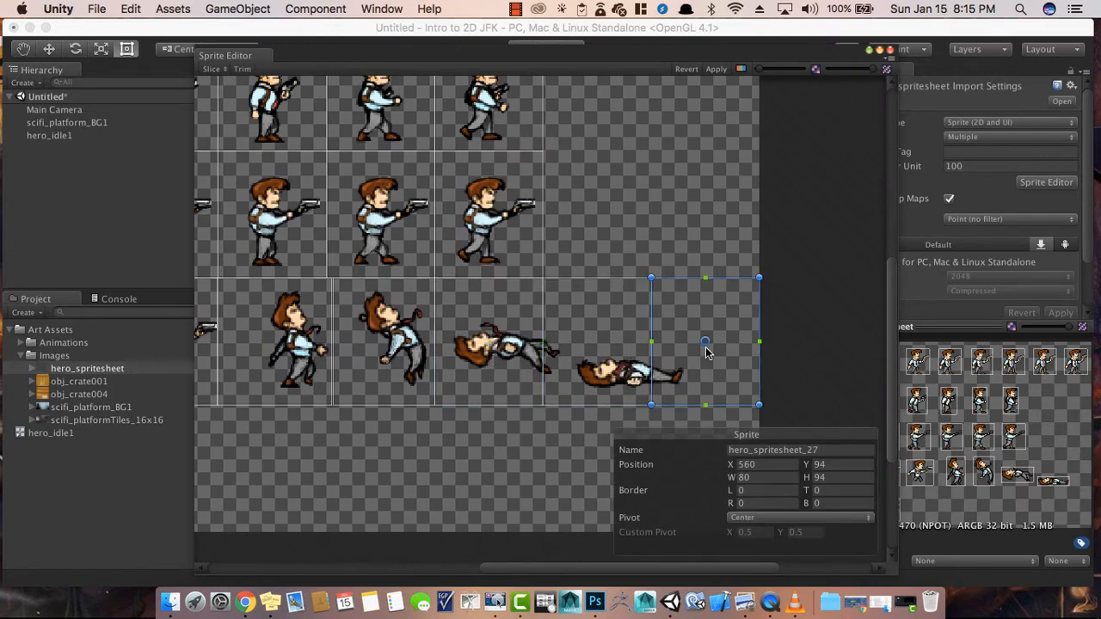
key("Delete")
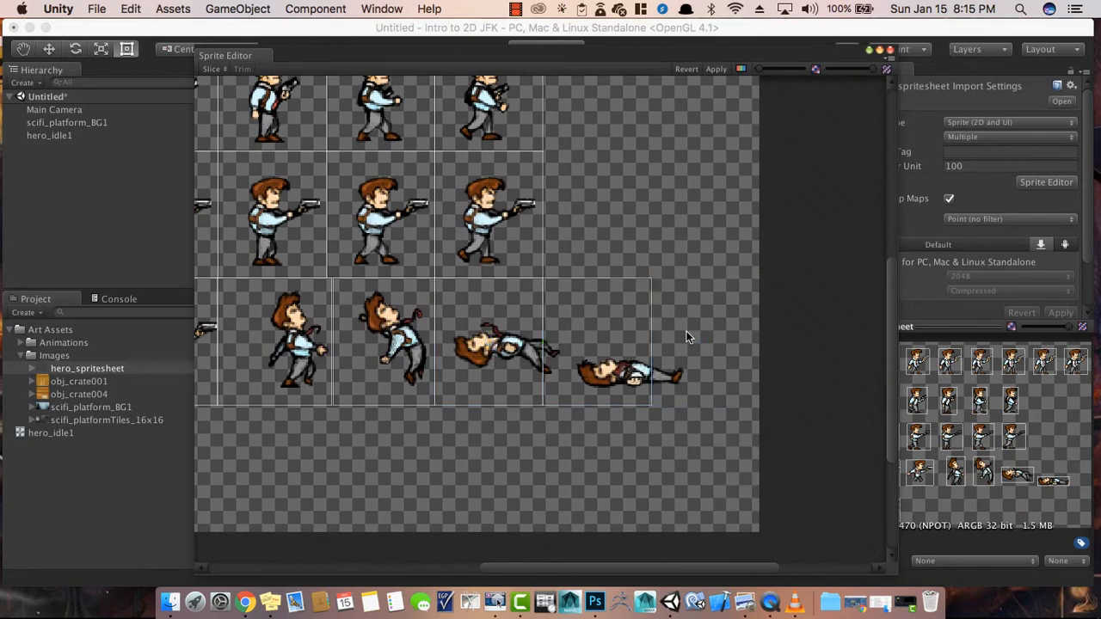
- Reframe hero_spritesheet_26 around the whole lying figure at about X 501, Y 94, 87 wide and 94 high
left_click_drag(603, 320, 700, 336)
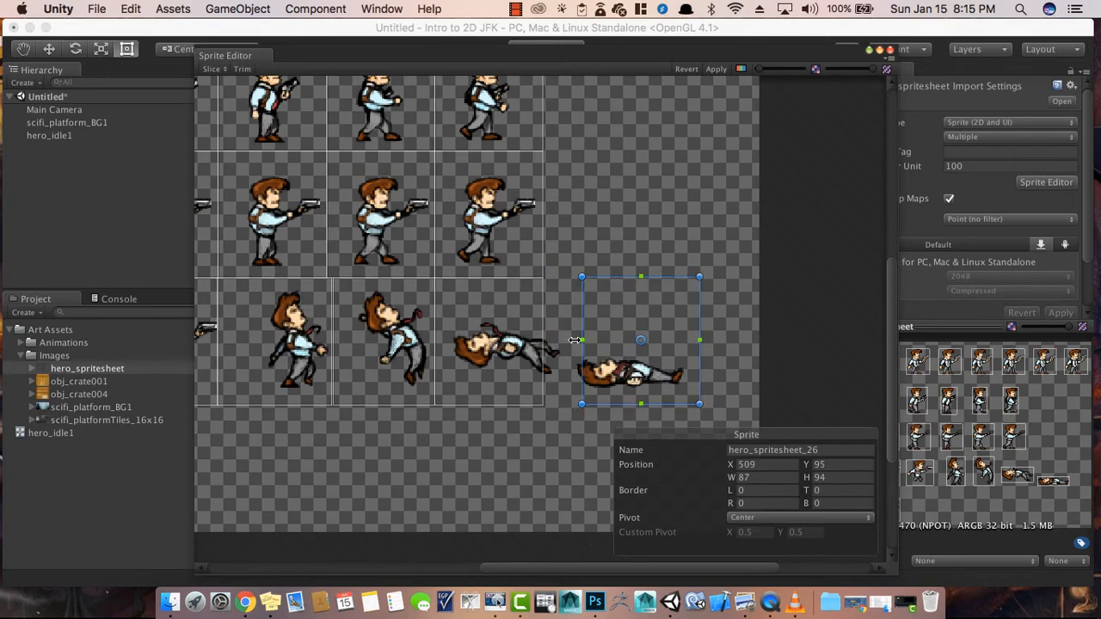
left_click(576, 410)
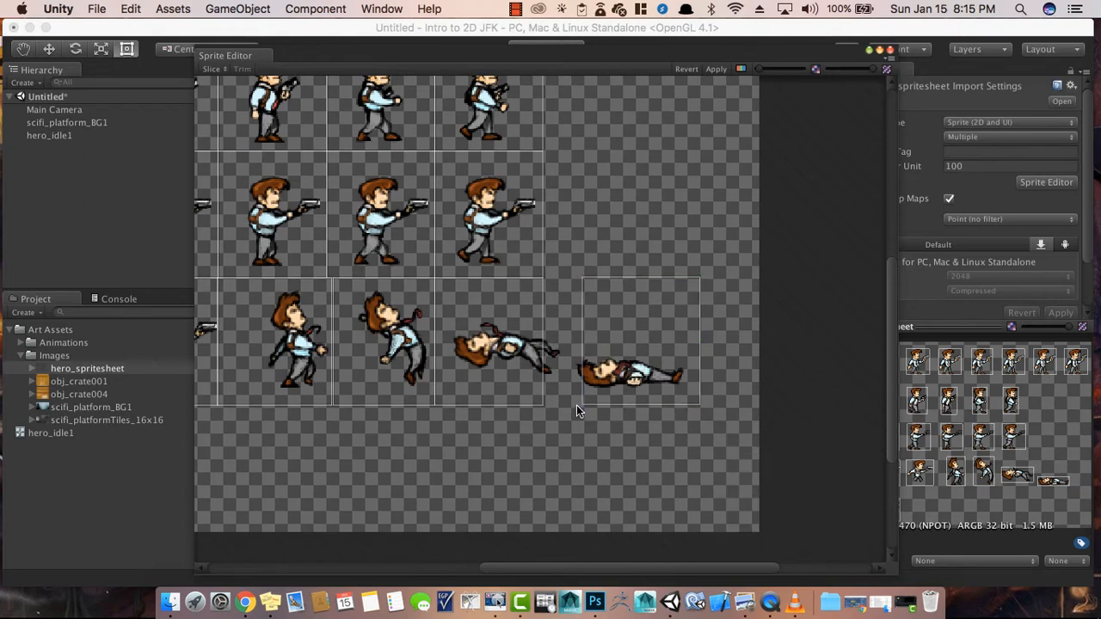
left_click(584, 391)
left_click_drag(612, 348, 600, 349)
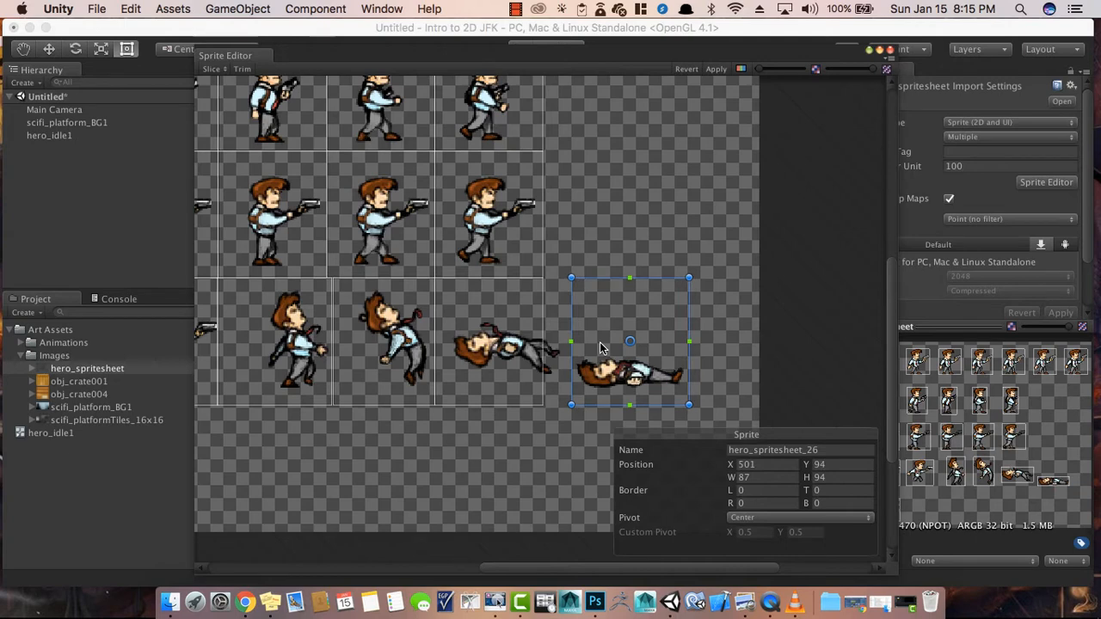
left_click(739, 305)
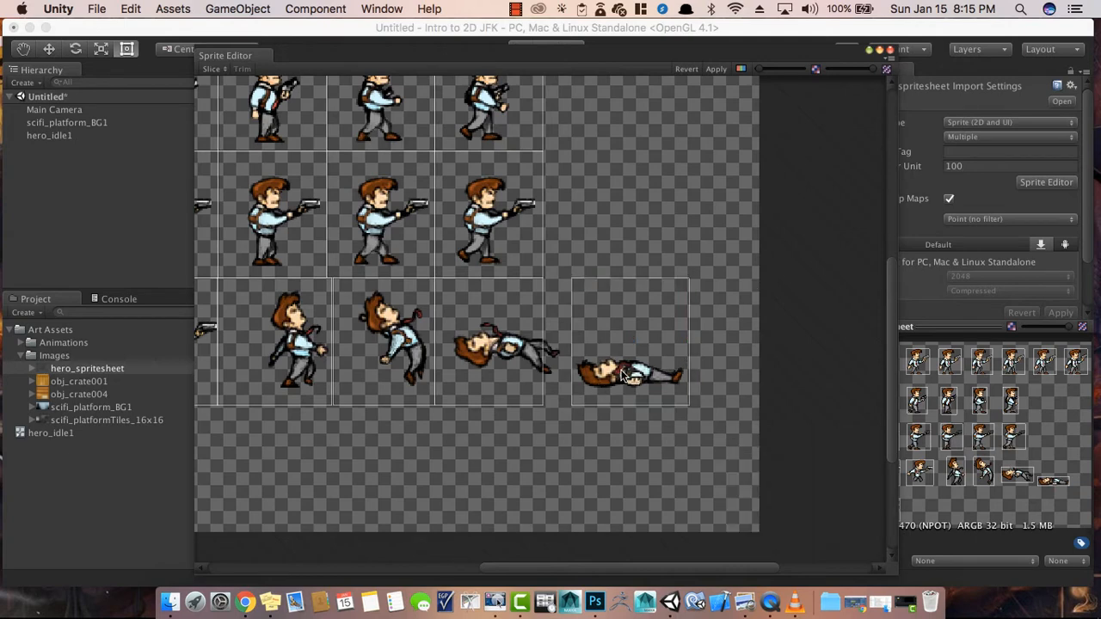
- Shift and widen the cell just before hero_spritesheet_26 so it encloses the whole falling figure, including the feet
left_click(517, 359)
left_click_drag(495, 348, 564, 351)
left_click(488, 483)
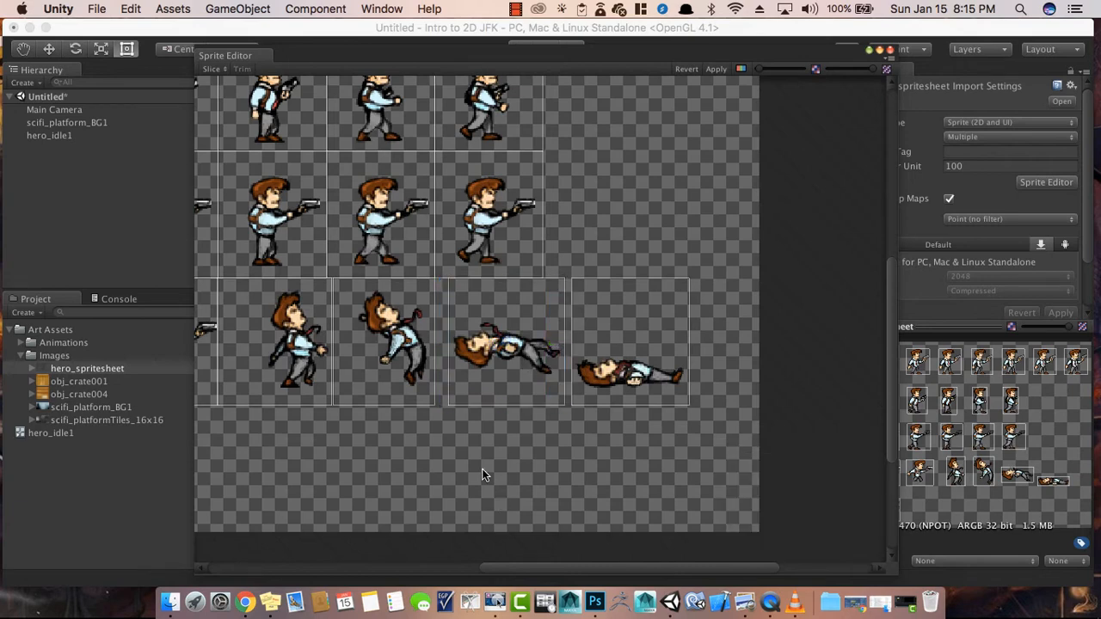
- Check the adjusted cells across the sheet and apply the new slicing to hero_spritesheet
mouse_move(478, 448)
middle_mouse_down()
mouse_move(520, 446)
mouse_move(489, 447)
middle_mouse_up()
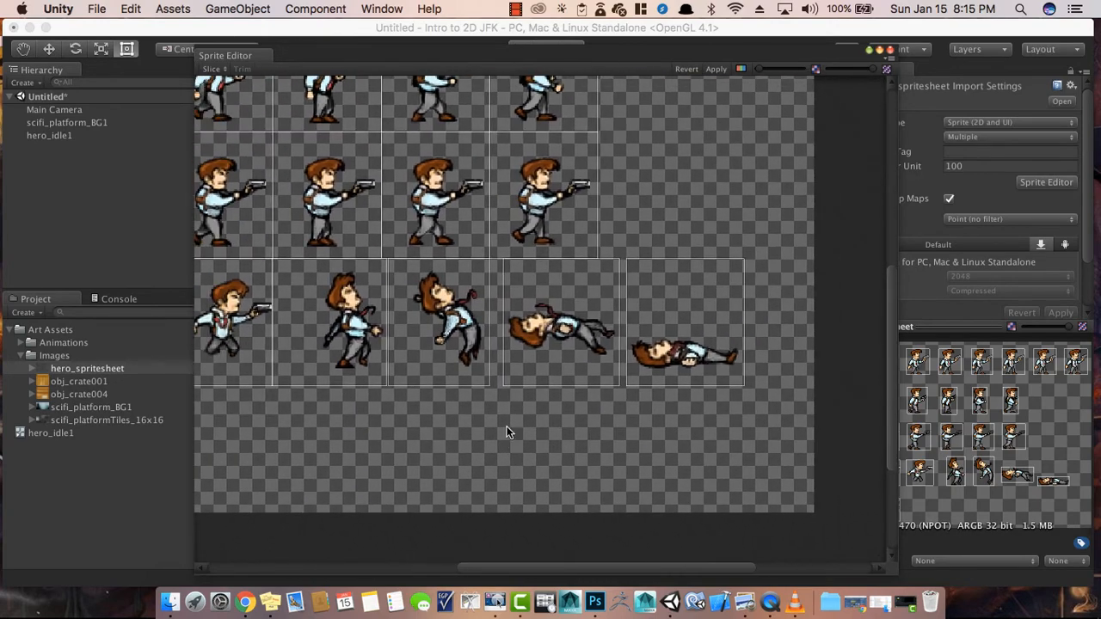
scroll(500, 401, "up", 5)
scroll(500, 398, "down", 5)
scroll(500, 397, "up", 4)
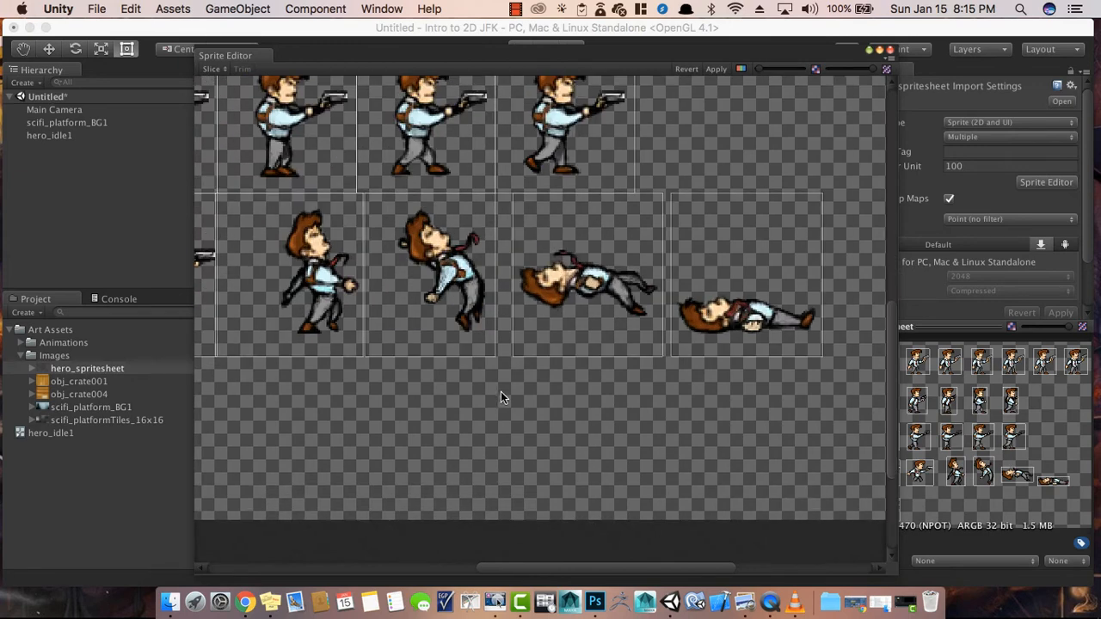
mouse_move(601, 449)
middle_mouse_down()
mouse_move(599, 520)
mouse_move(648, 473)
mouse_move(594, 472)
mouse_move(641, 472)
middle_mouse_up()
middle_click_drag(518, 473, 784, 464)
middle_click_drag(479, 469, 638, 462)
scroll(658, 499, "down", 3)
scroll(684, 264, "up", 3)
scroll(684, 263, "down", 5)
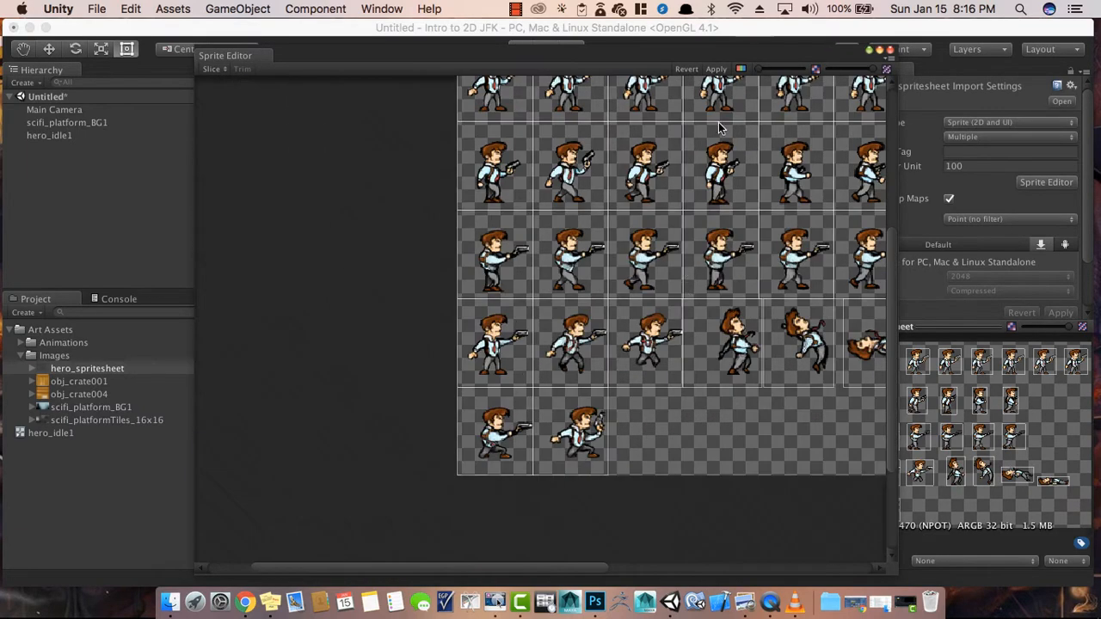
left_click(717, 70)
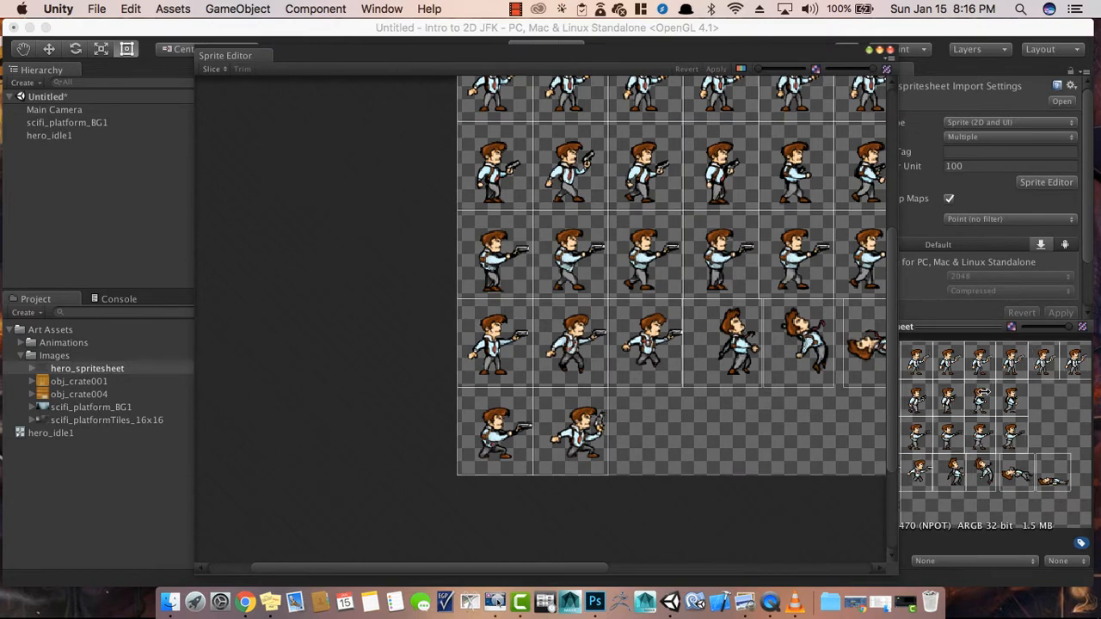
- Expand hero_spritesheet and step through its first sliced sprites from hero_spritesheet_0, checking the pose alignment from frame to frame
left_click(31, 368)
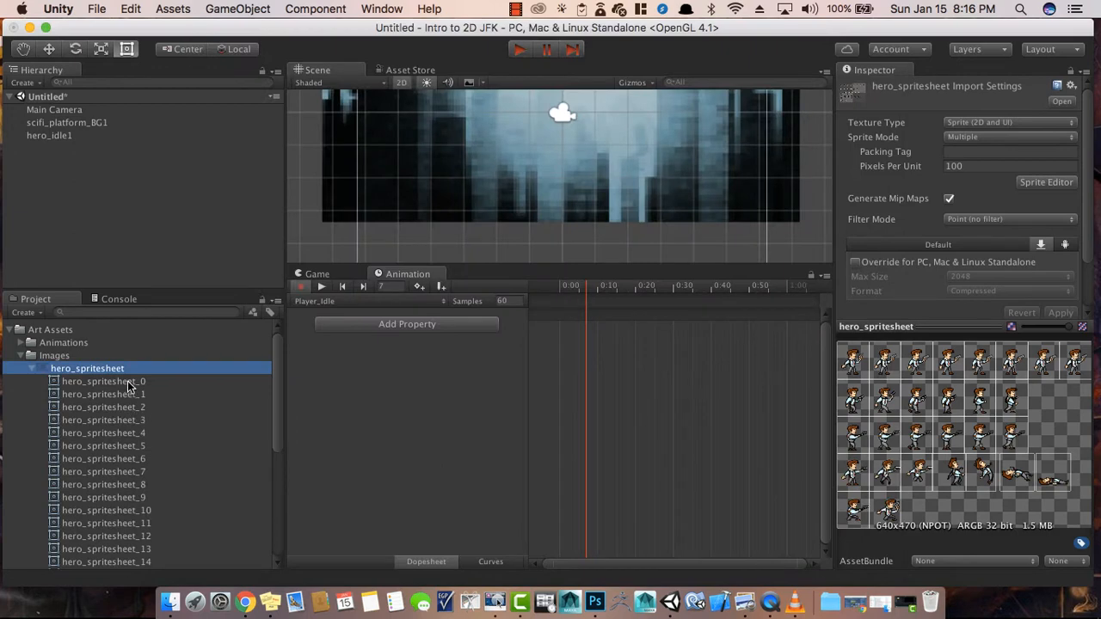
left_click(130, 384)
left_click(126, 397)
left_click(127, 402)
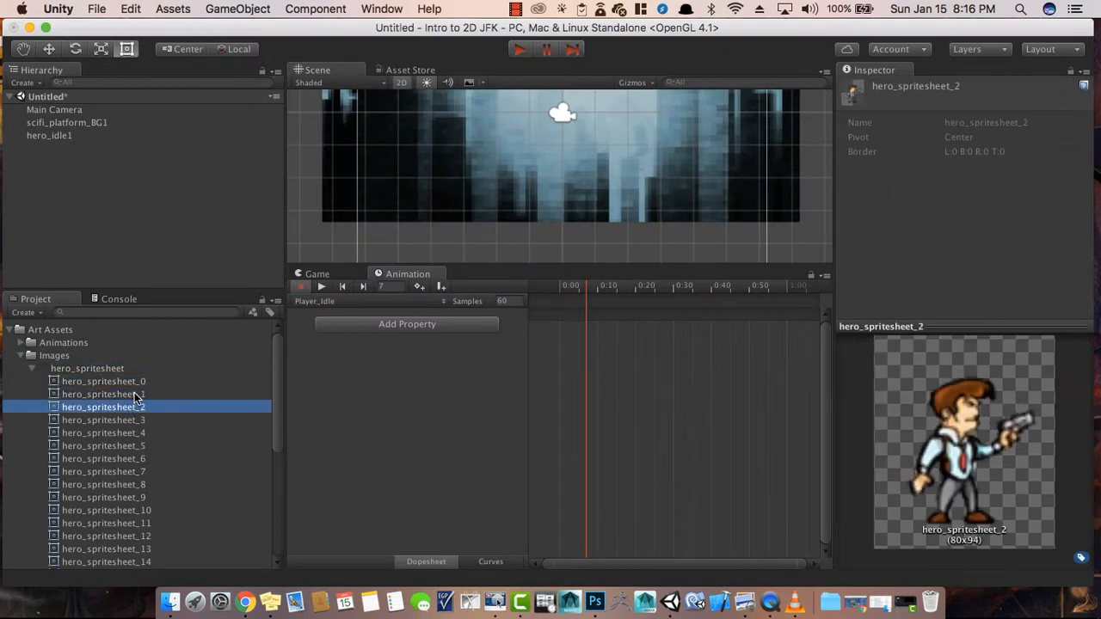
left_click(135, 383)
key("Down")
key("Down")
key("Down")
key("Down")
key("Down")
key("Down")
key("Down")
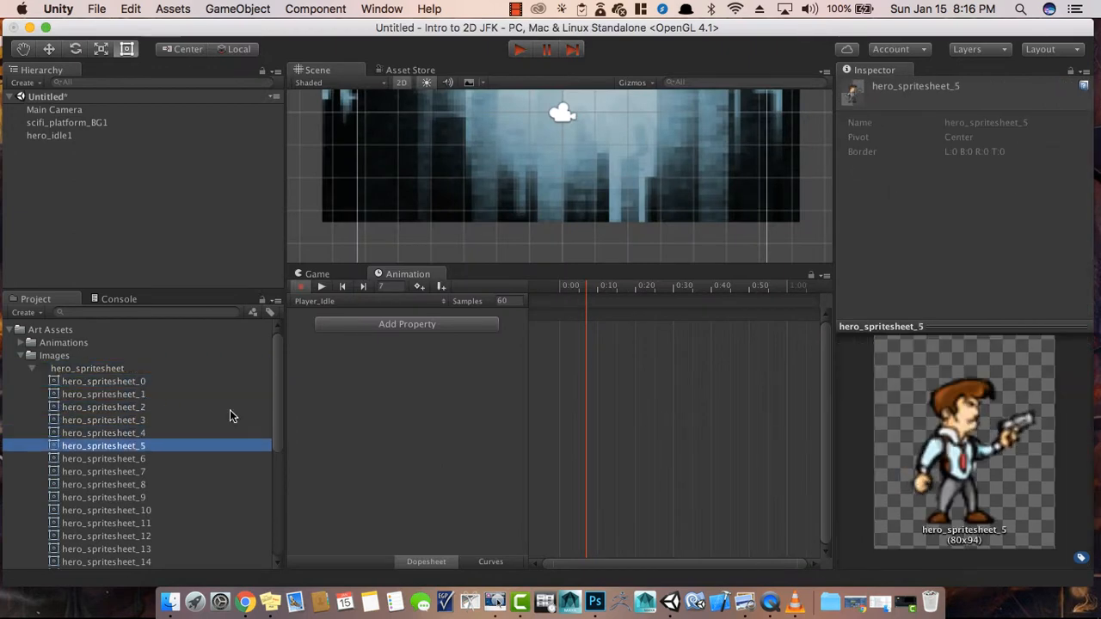
key("Up")
key("Up")
key("Up")
key("Up")
key("Up")
key("Up")
key("Up")
key("Up")
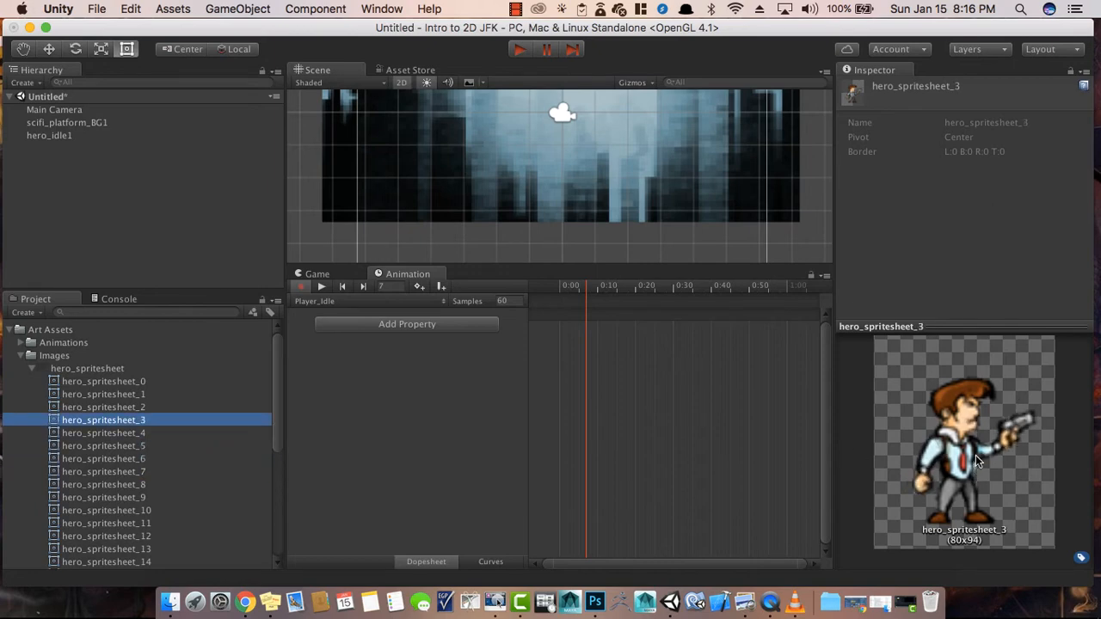
key("Down")
key("Down")
key("Down")
key("Down")
key("Down")
key("Down")
key("Down")
key("Down")
key("Down")
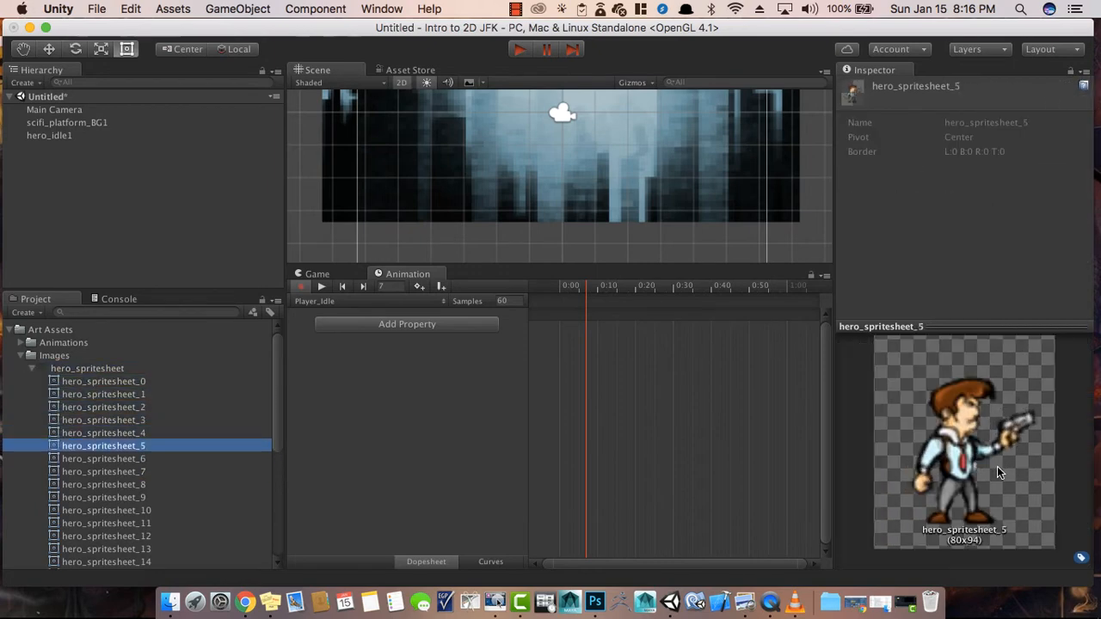
- Compare hero_spritesheet_5 through hero_spritesheet_8 back and forth to determine where the idle sequence ends
key("Down")
key("Up")
key("Up")
key("Down")
key("Up")
key("Down")
key("Up")
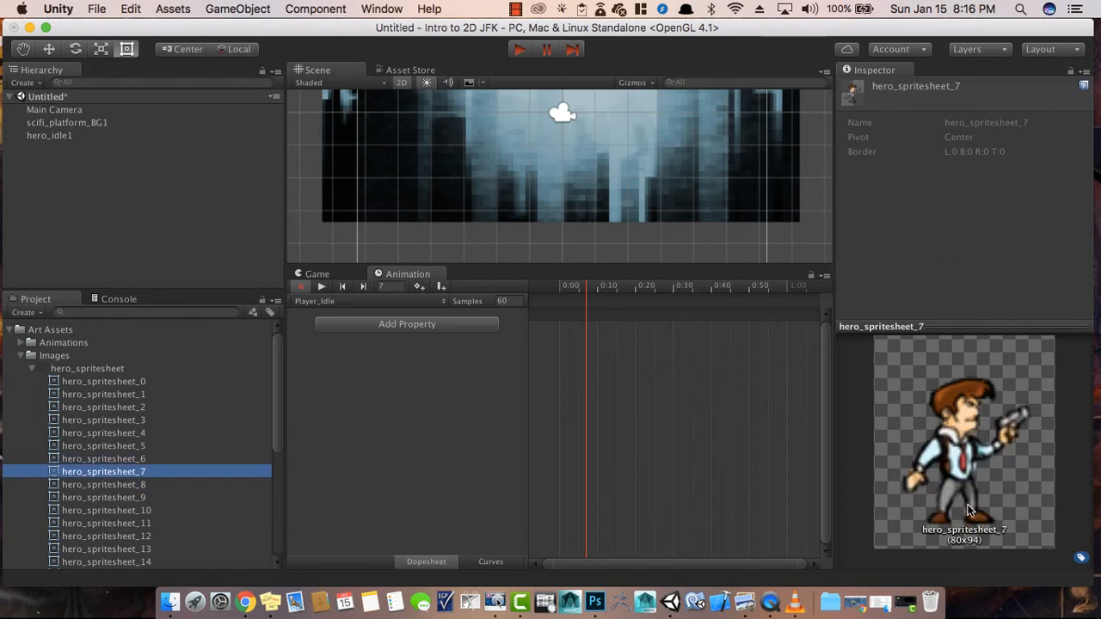
key("Down")
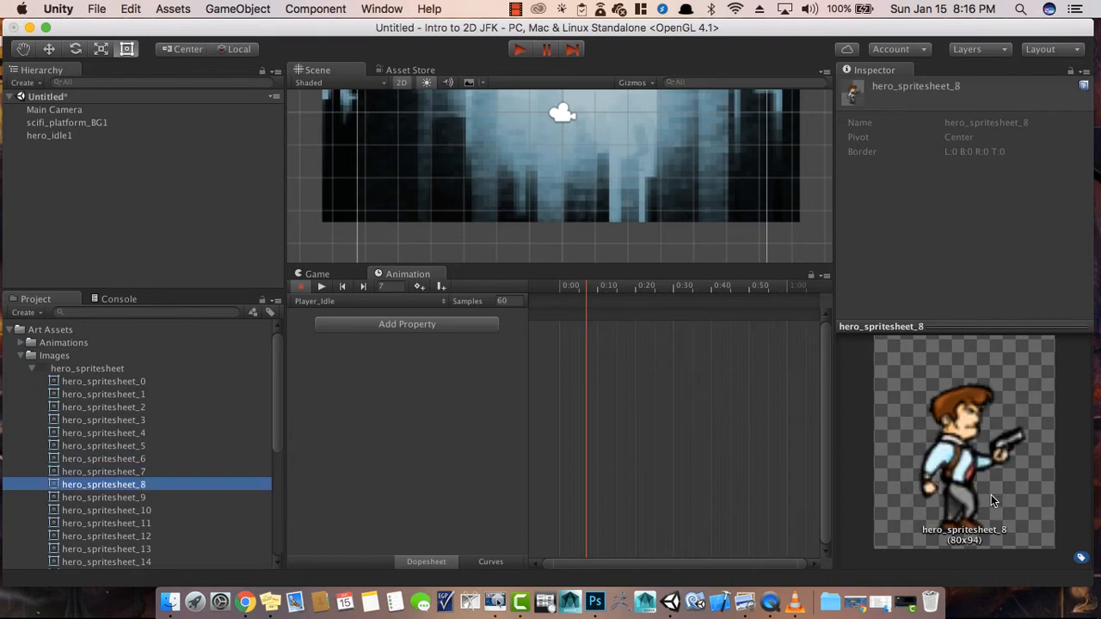
key("Up")
key("Down")
key("Down")
key("Up")
key("Up")
key("Up")
key("Up")
key("Down")
key("Down")
key("Up")
key("Up")
key("Down")
key("Down")
key("Up")
key("Down")
key("Down")
key("Down")
key("Up")
key("Up")
key("Up")
key("Up")
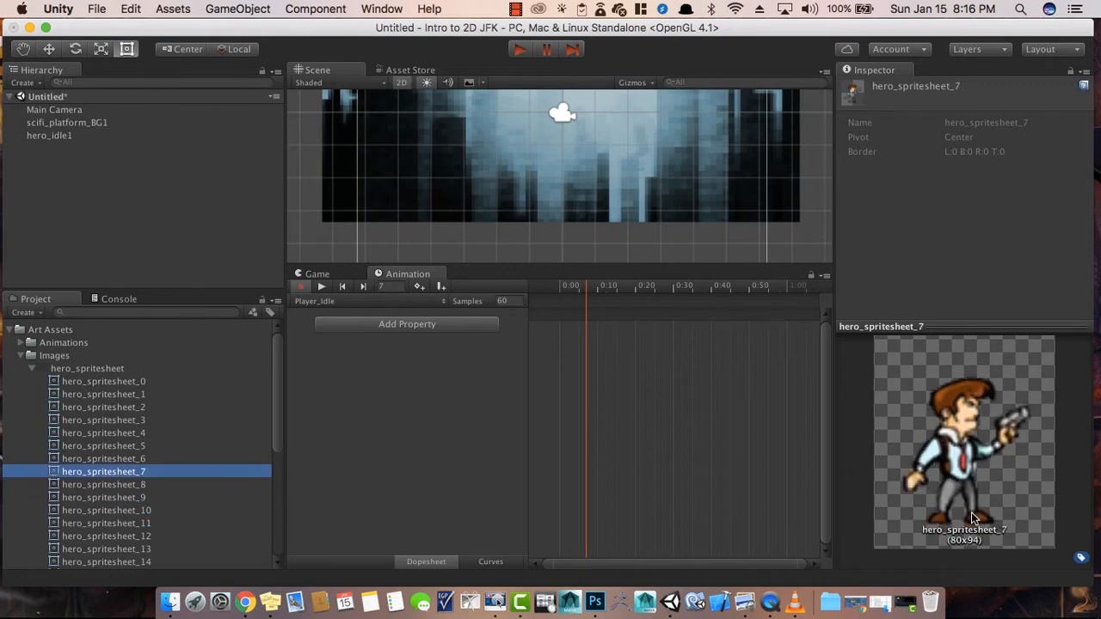
key("Down")
key("Up")
key("Down")
key("Up")
key("Down")
key("Down")
key("Up")
key("Up")
key("Down")
key("Up")
key("Up")
key("Up")
key("Down")
key("Down")
key("Down")
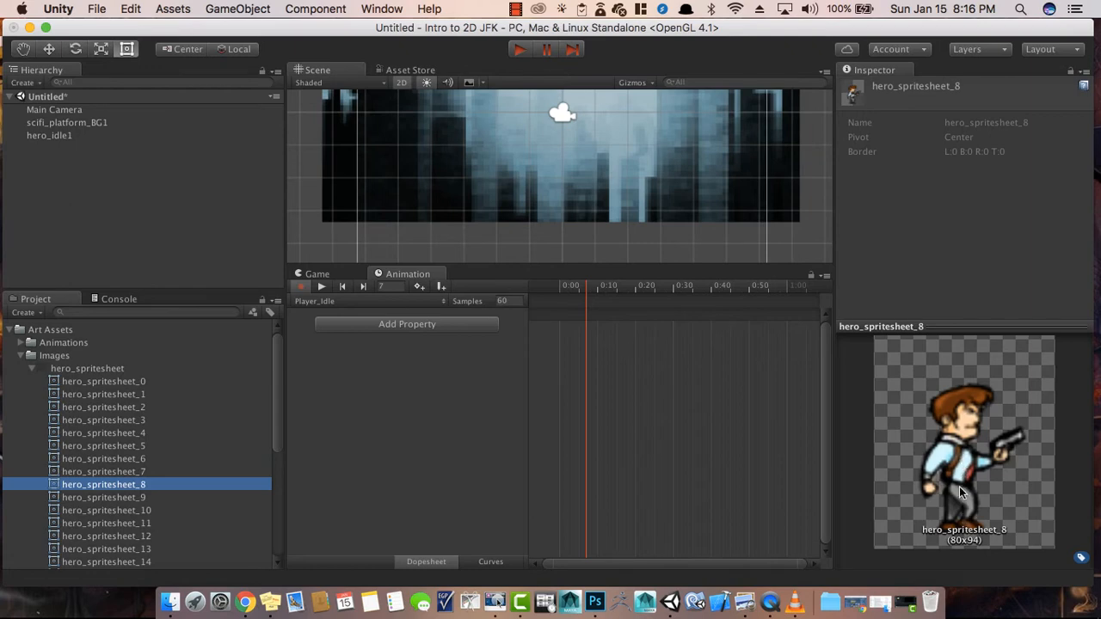
key("Up")
key("Up")
key("Up")
key("Down")
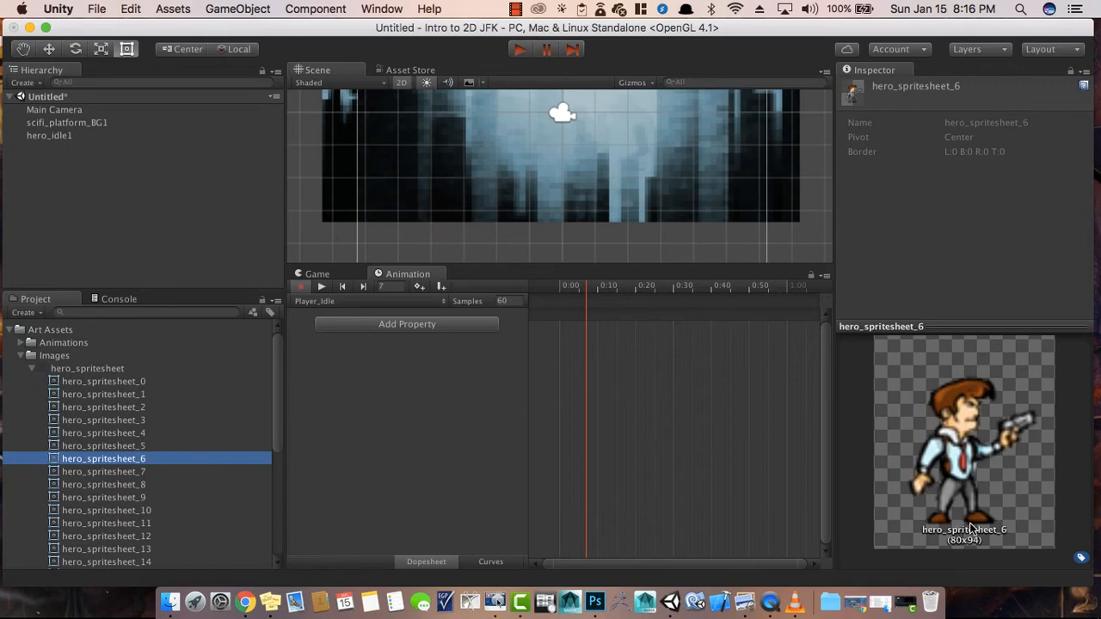
key("Down")
key("Down")
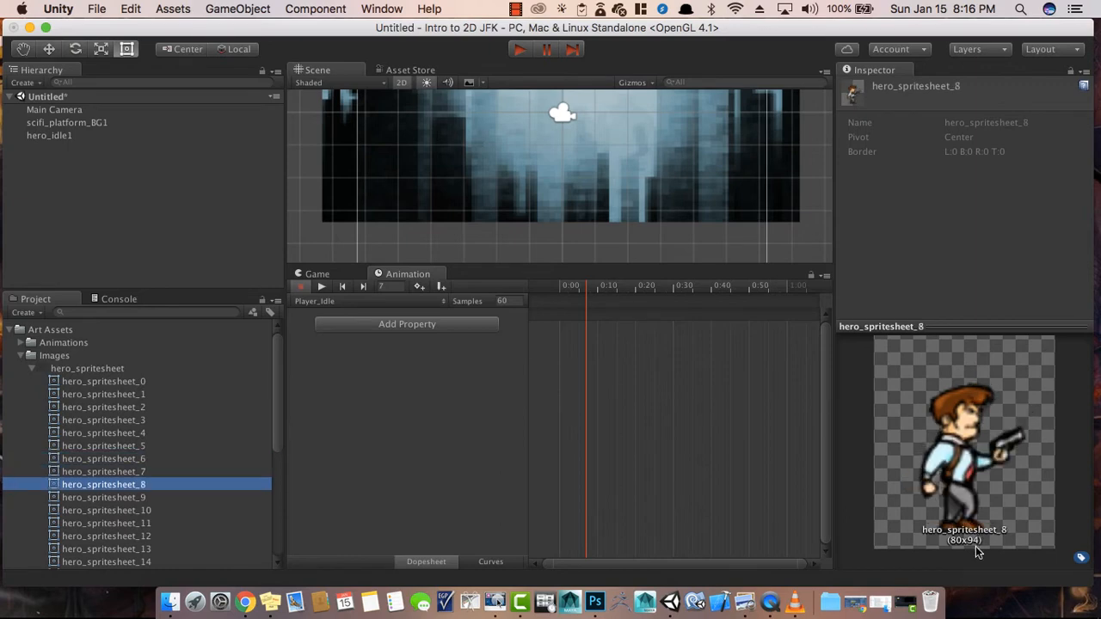
key("Up")
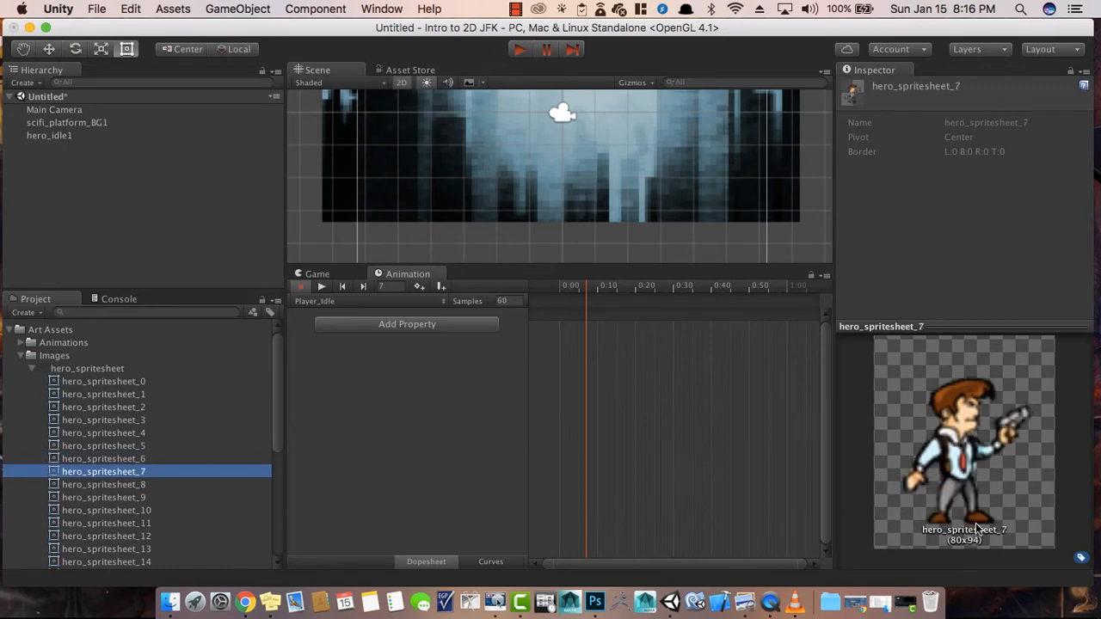
key("Up")
key("Up")
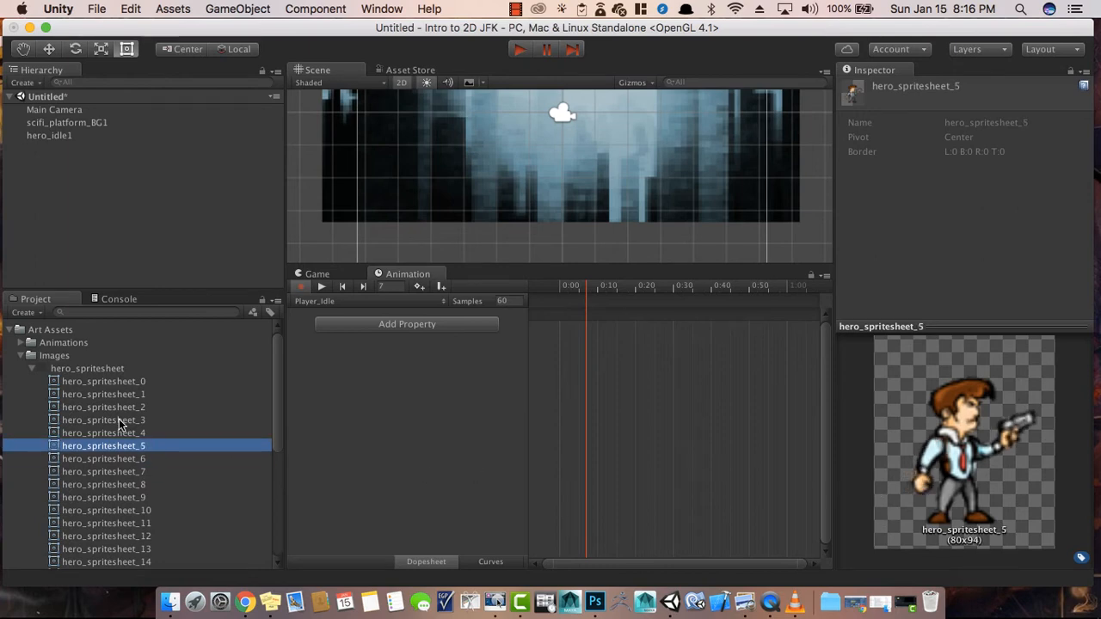
- Add sprites hero_spritesheet_0 through hero_spritesheet_7 as keyframes at the start of the Player_Idle clip on hero_idle1
left_click(123, 393)
left_click(121, 384)
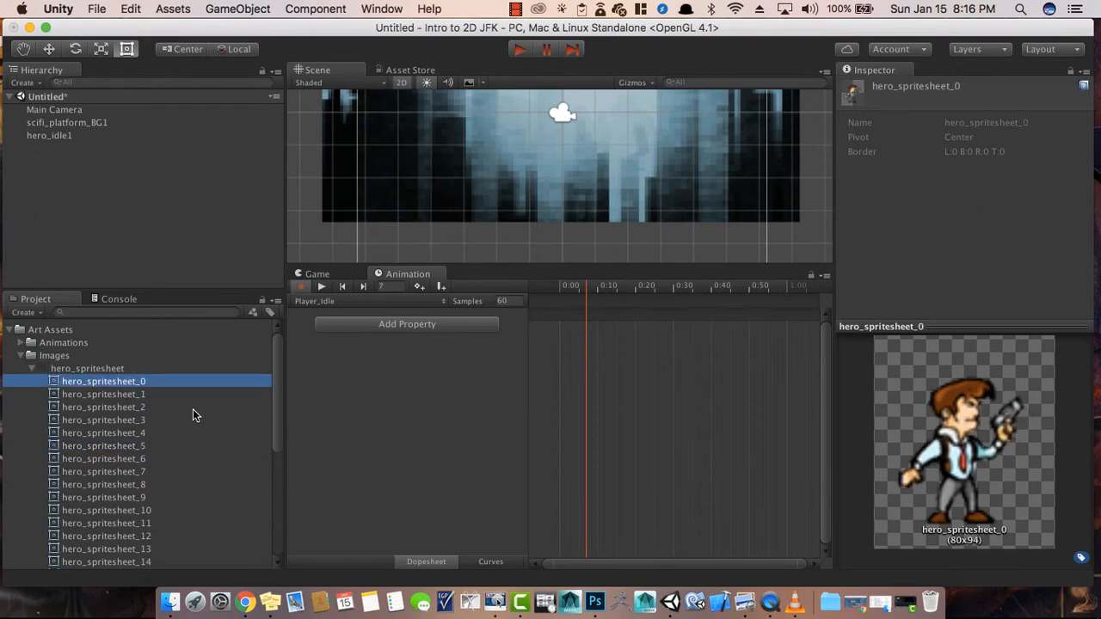
scroll(578, 190, "down", 5)
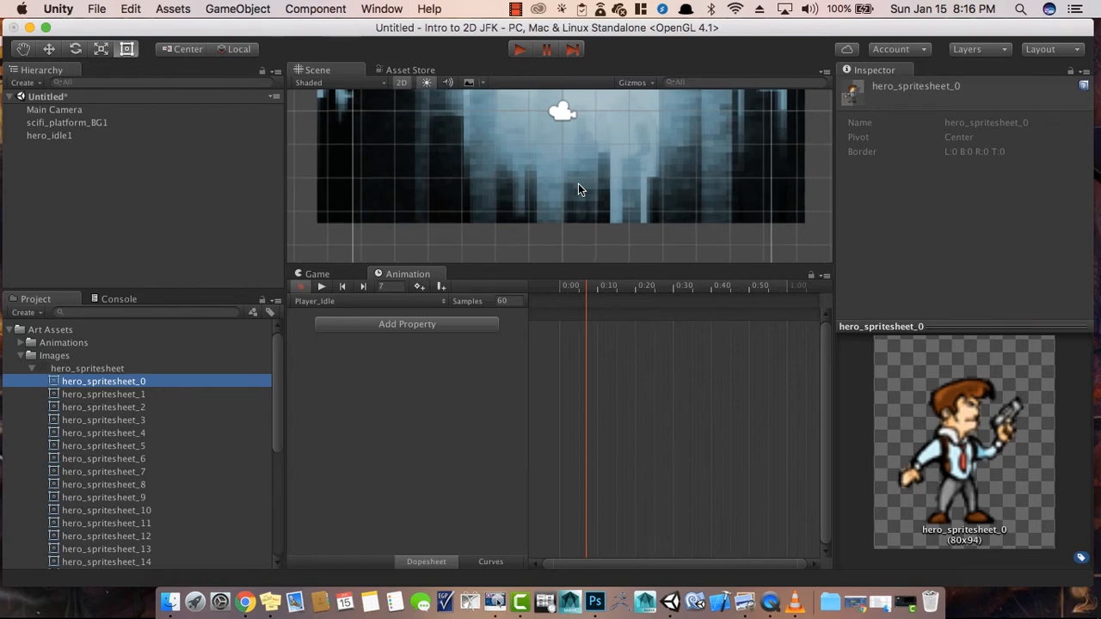
scroll(578, 183, "down", 3)
middle_click_drag(582, 158, 580, 203)
scroll(579, 201, "down", 2)
scroll(580, 203, "up", 3)
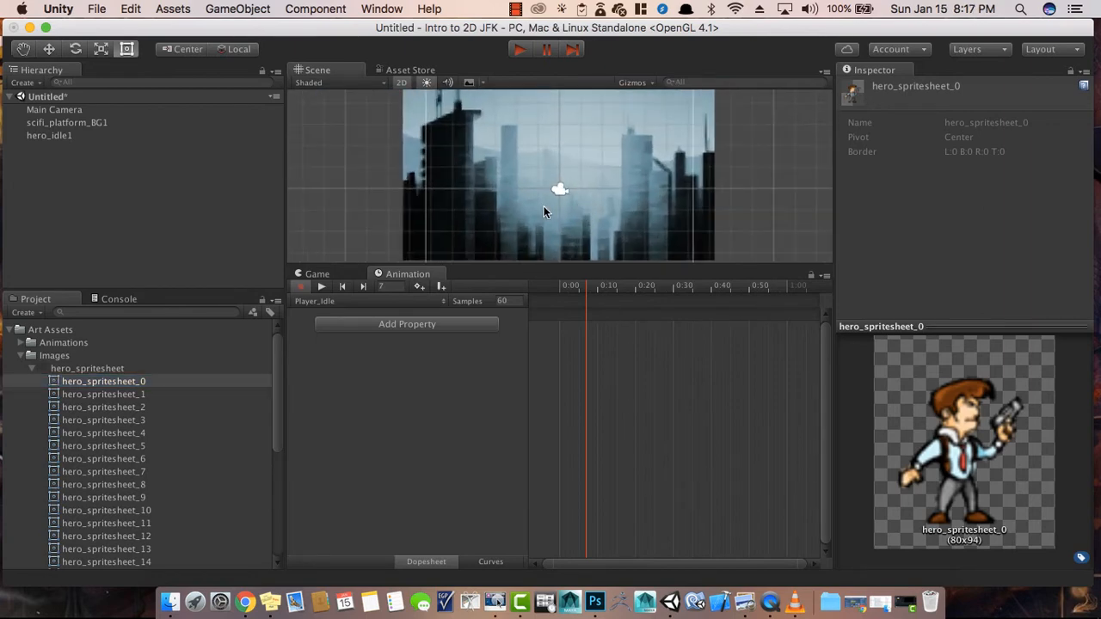
left_click(50, 135)
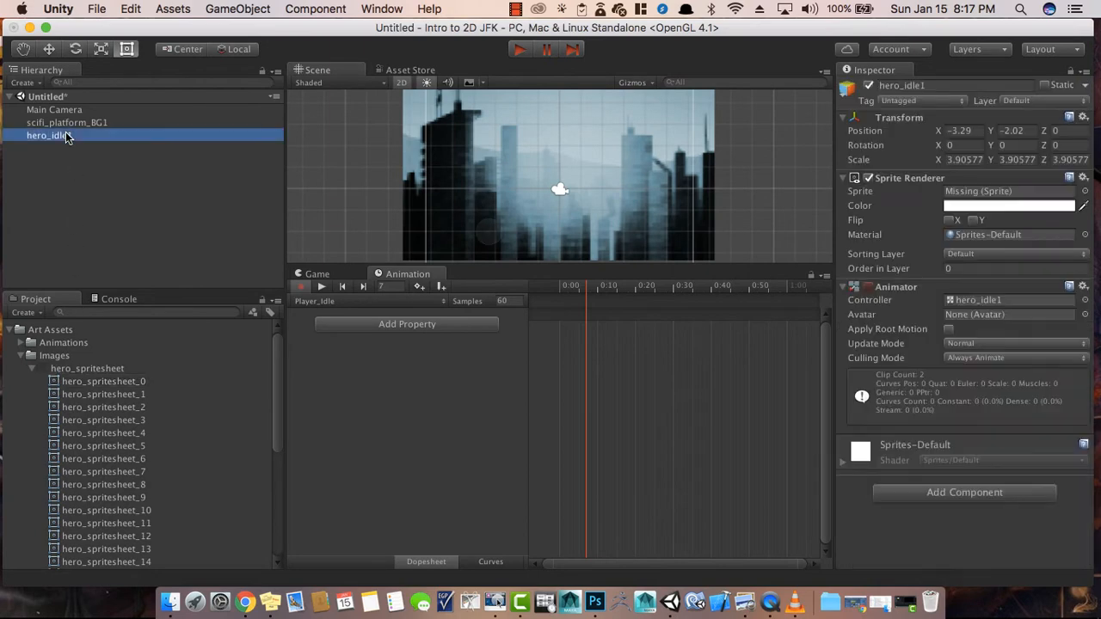
left_click(358, 301)
left_click(341, 301)
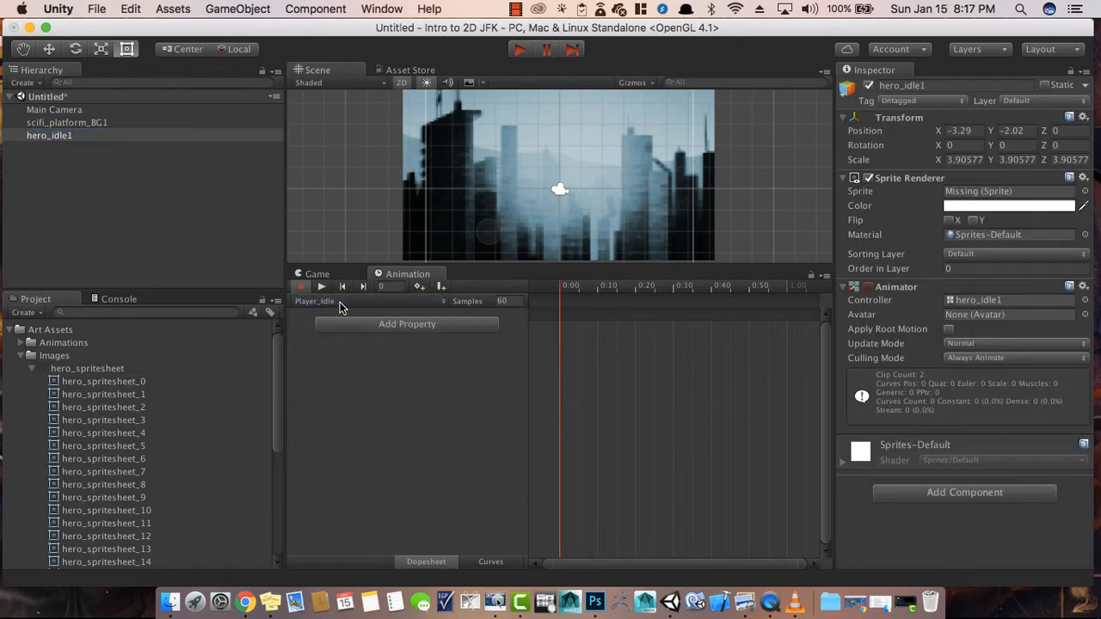
left_click(125, 384)
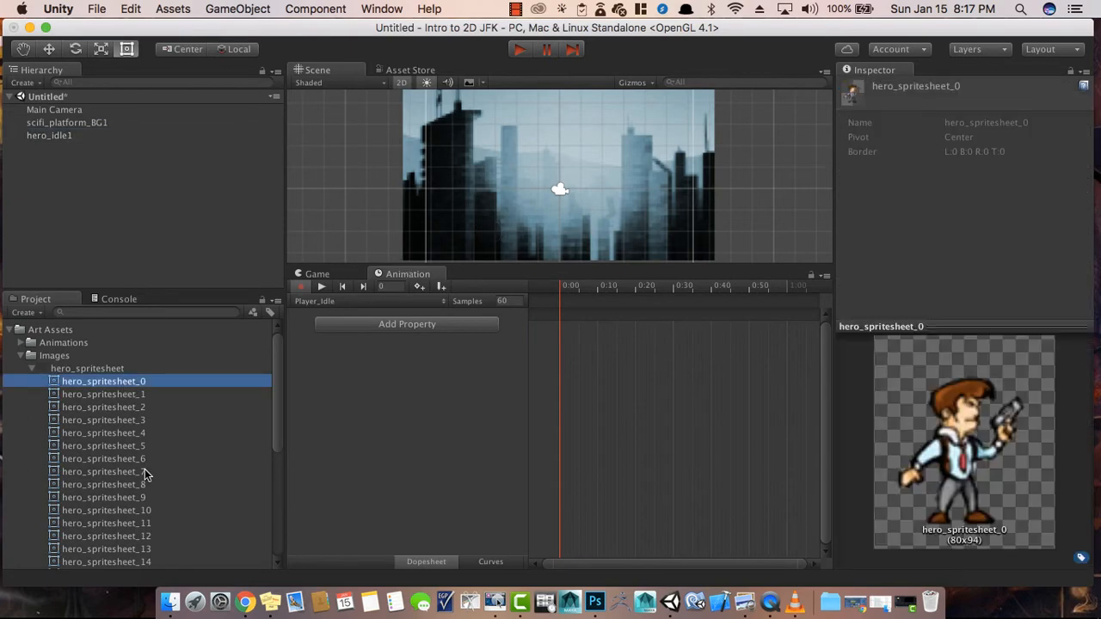
left_click(147, 471, "shift")
left_click_drag(132, 412, 590, 349)
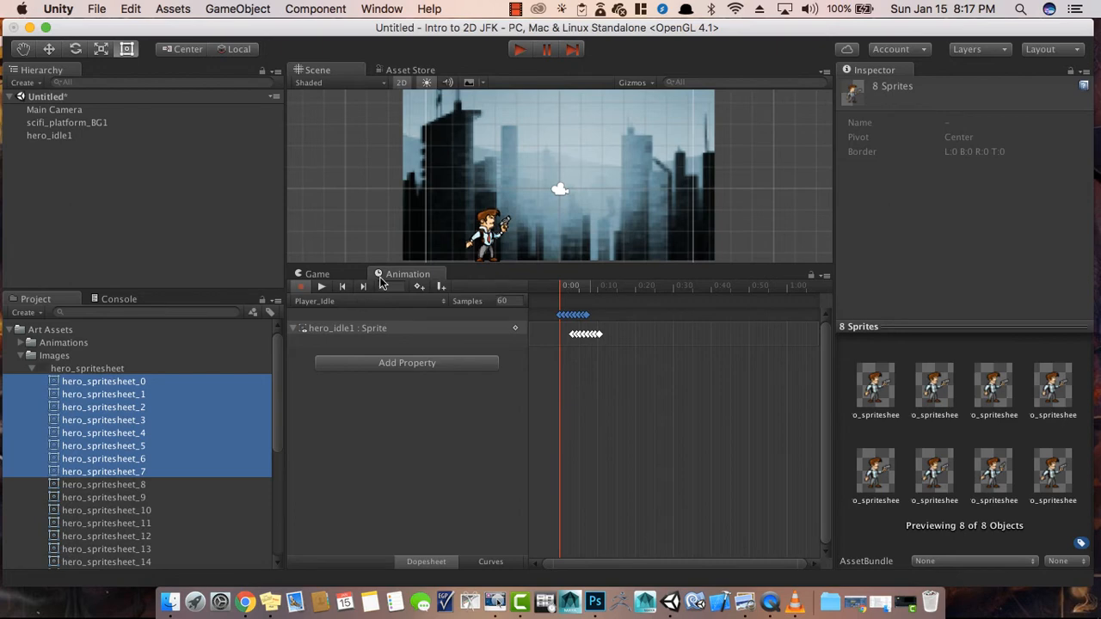
- Play the Player_Idle animation and examine the hero's movement in the game and scene views
left_click(318, 286)
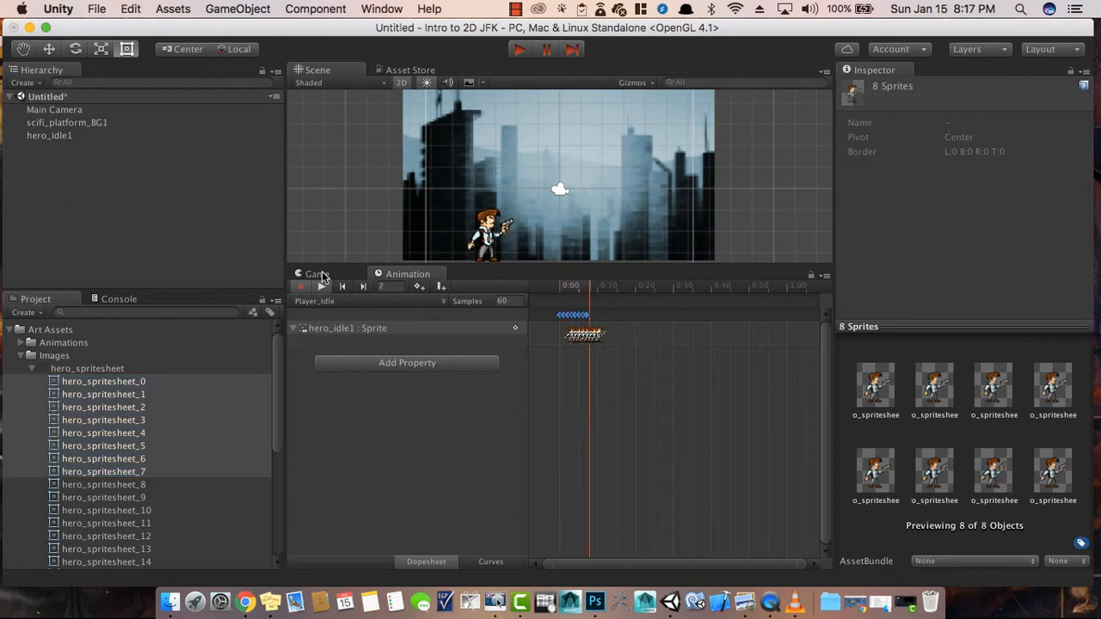
left_click(321, 274)
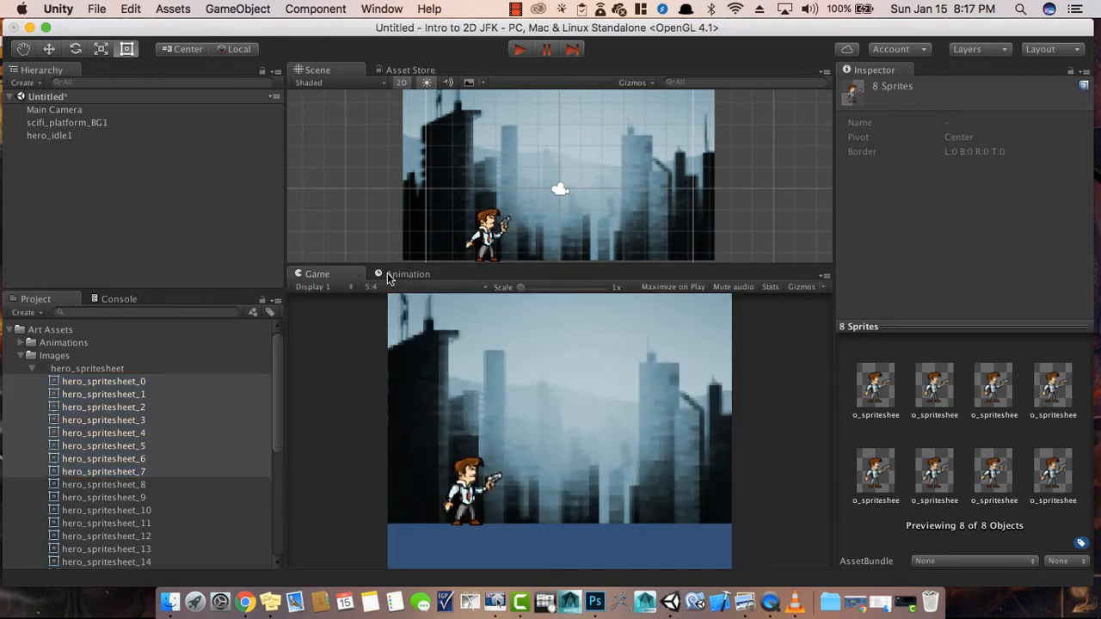
left_click(389, 276)
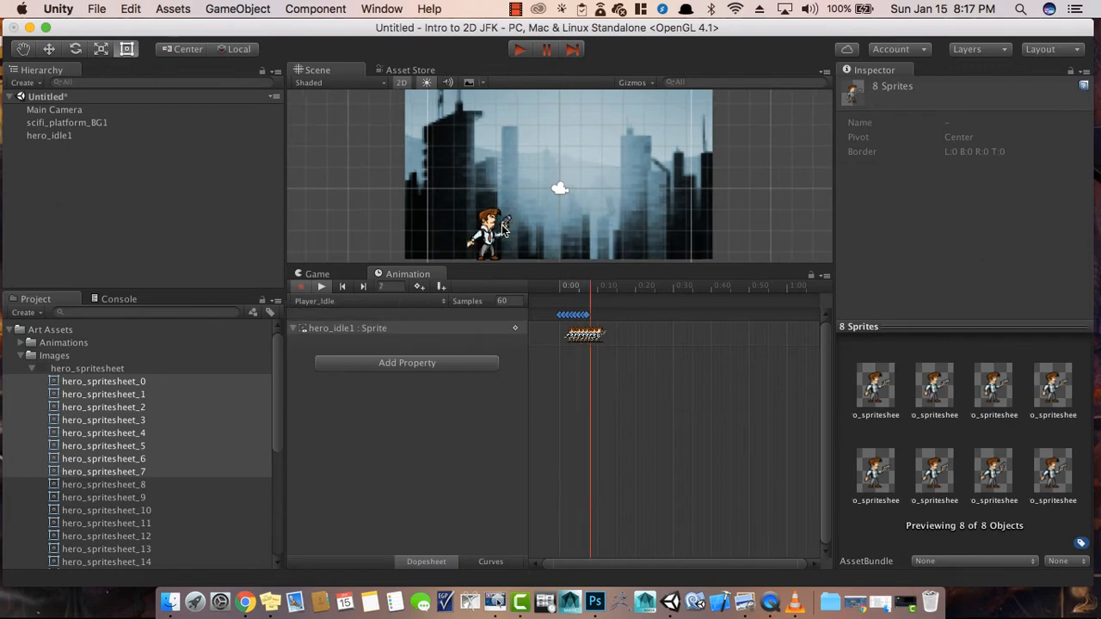
scroll(506, 228, "up", 5)
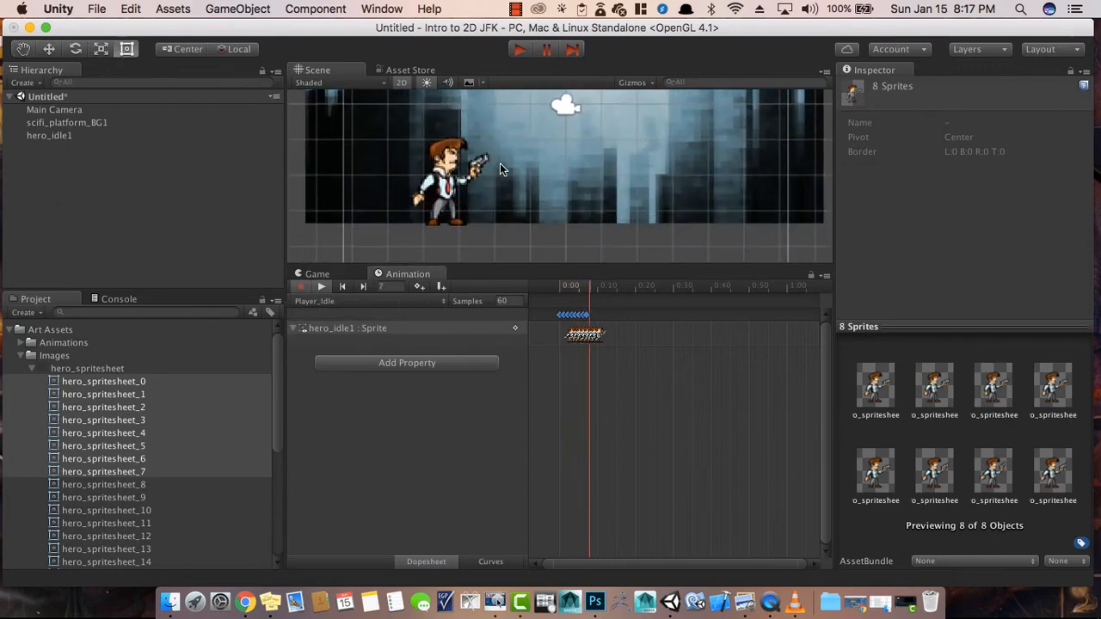
scroll(500, 168, "up", 4)
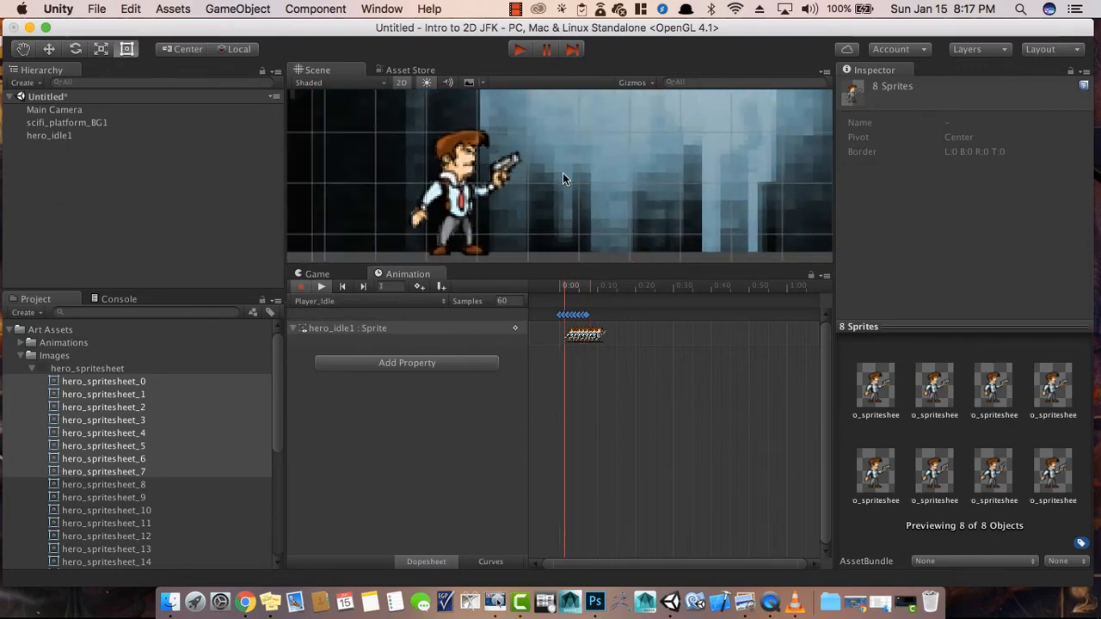
scroll(563, 179, "down", 8)
scroll(671, 353, "down", 3)
scroll(581, 362, "up", 6)
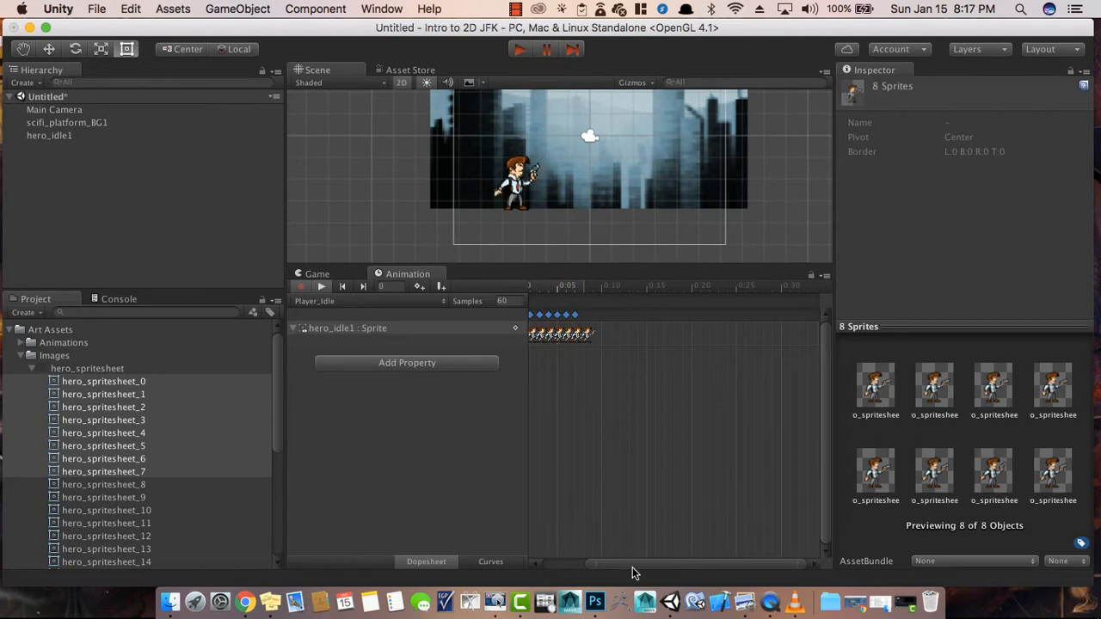
- Set the Player_Idle sample rate to 30 and preview the playback speed
scroll(584, 322, "up", 3)
scroll(585, 323, "up", 3)
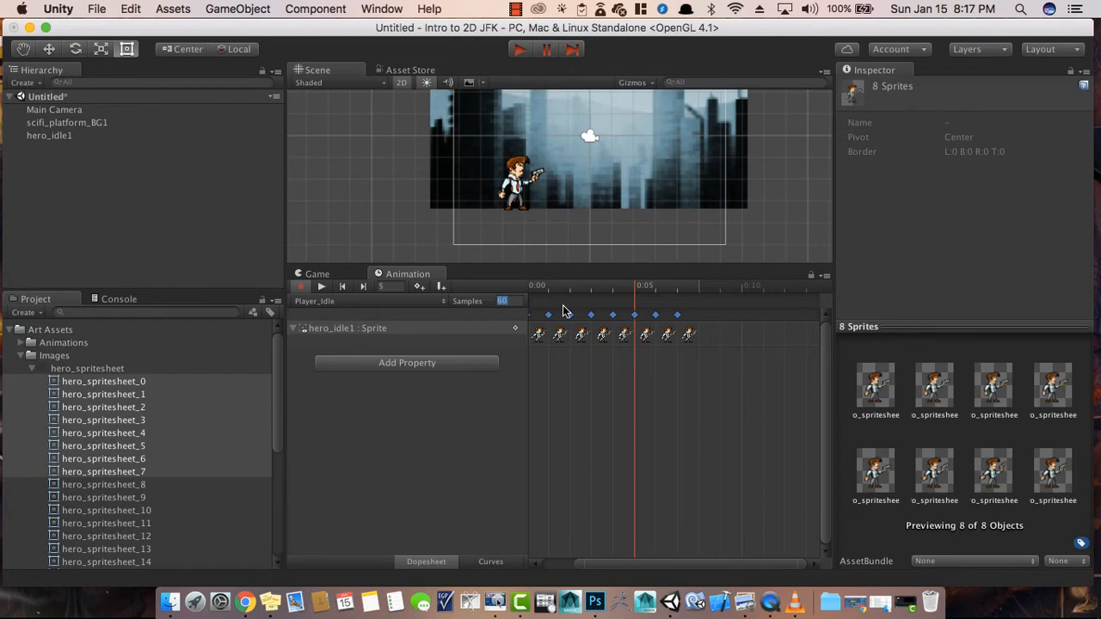
type("30")
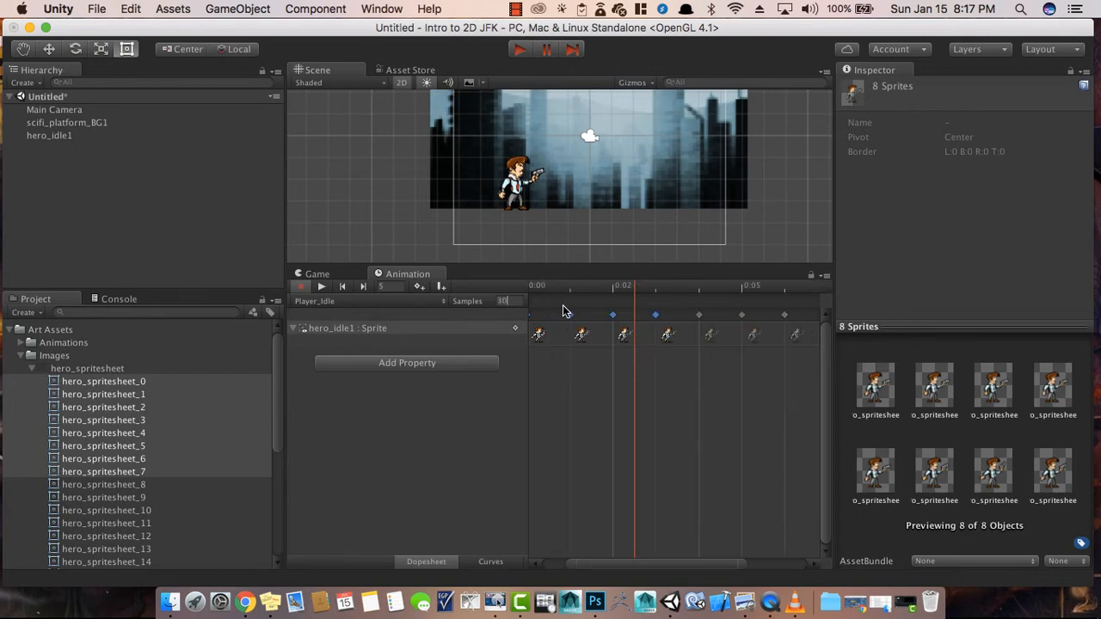
left_click(321, 285)
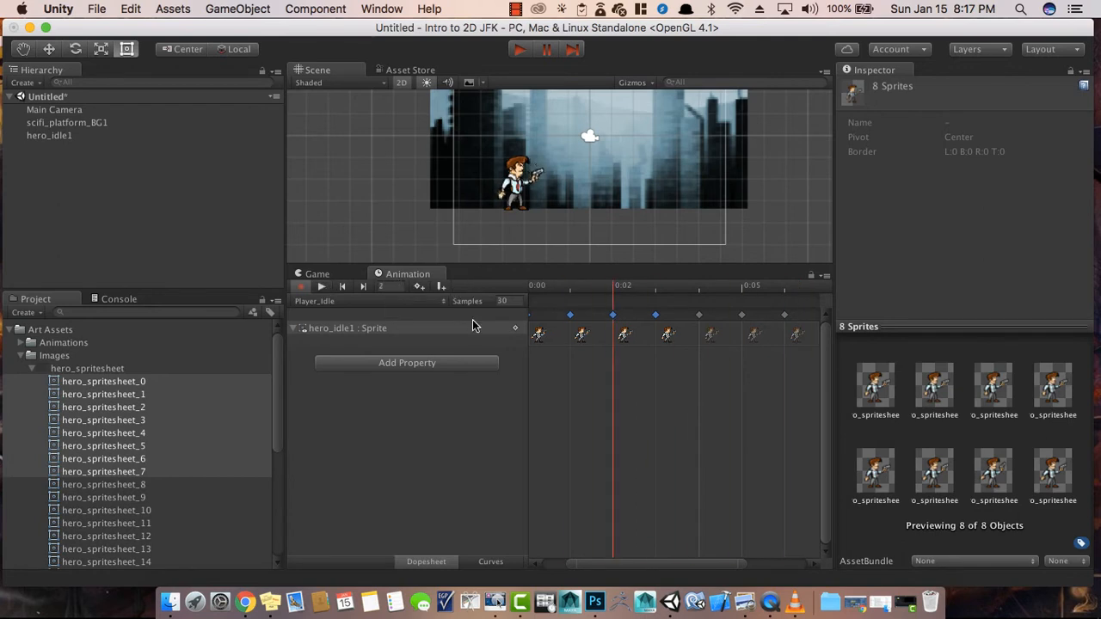
- Lower the Player_Idle sample rate to 10 and preview the hero's motion up close
type("10")
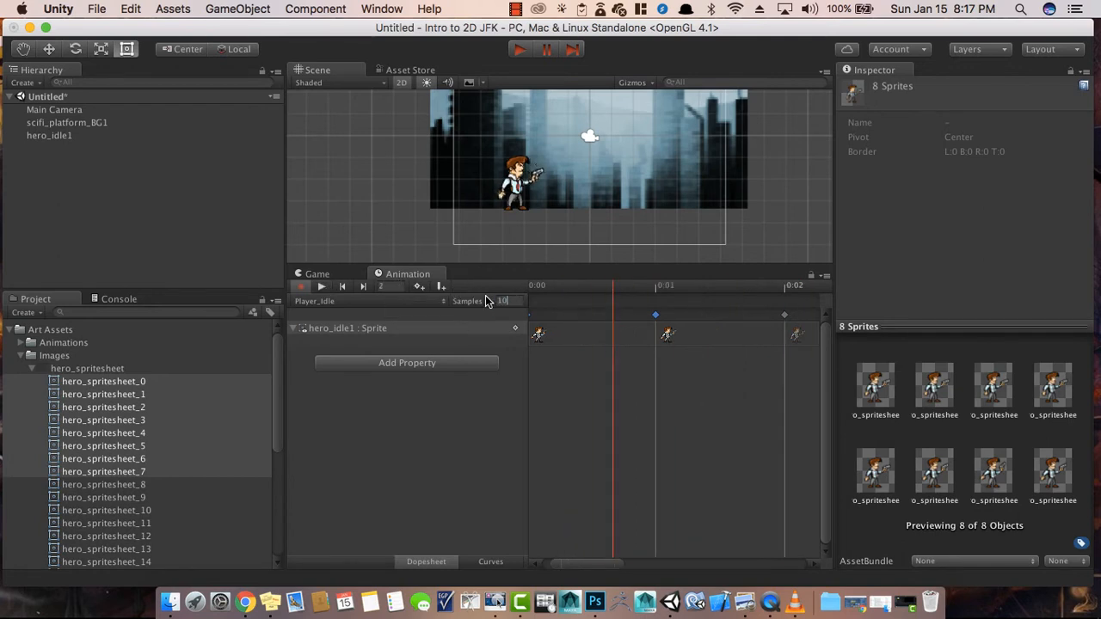
left_click(323, 288)
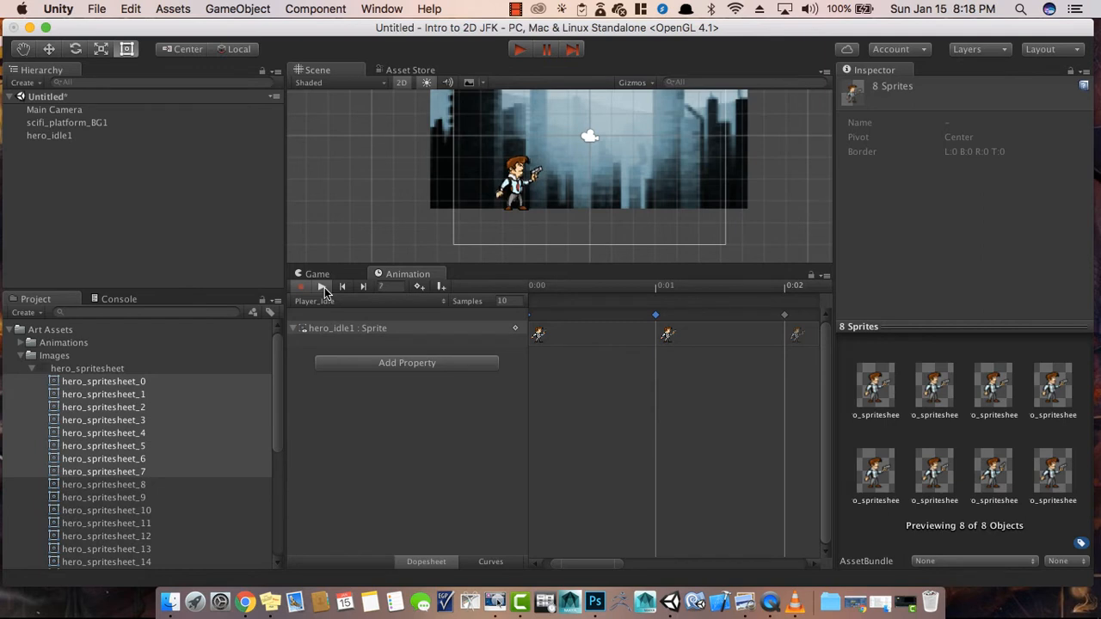
scroll(530, 163, "up", 5)
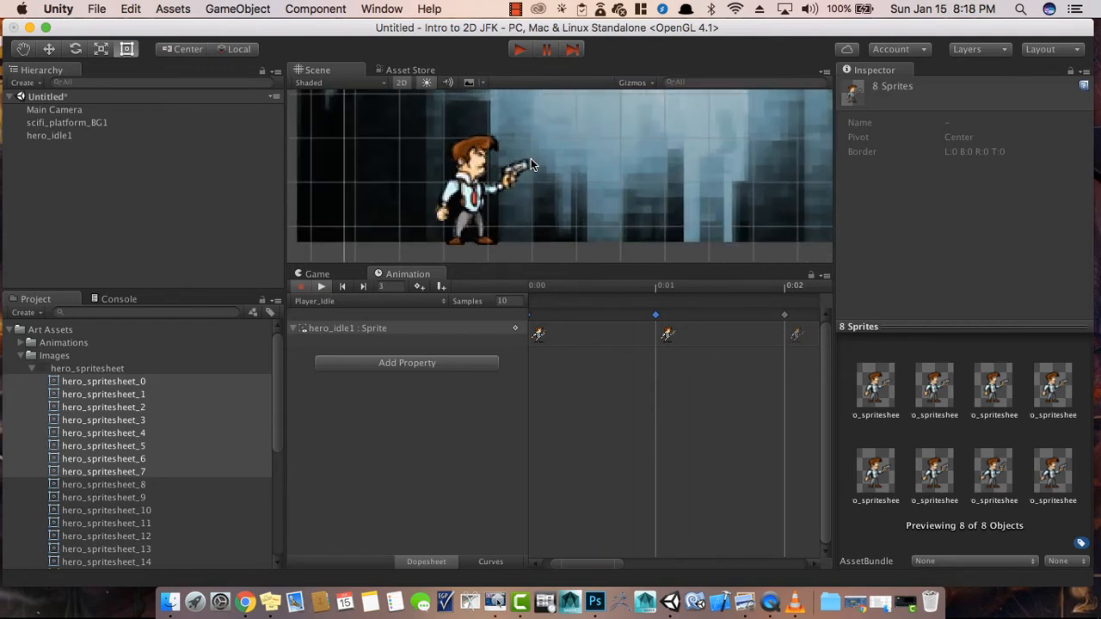
scroll(531, 158, "up", 2)
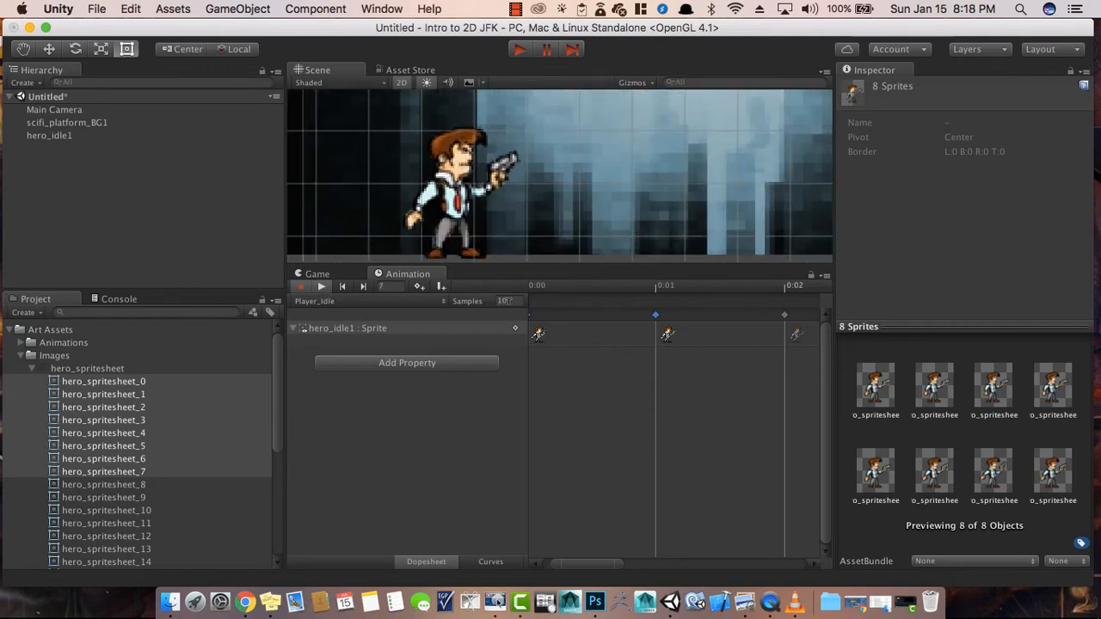
- Set the Player_Idle sample rate to 5
type("5")
key("Return")
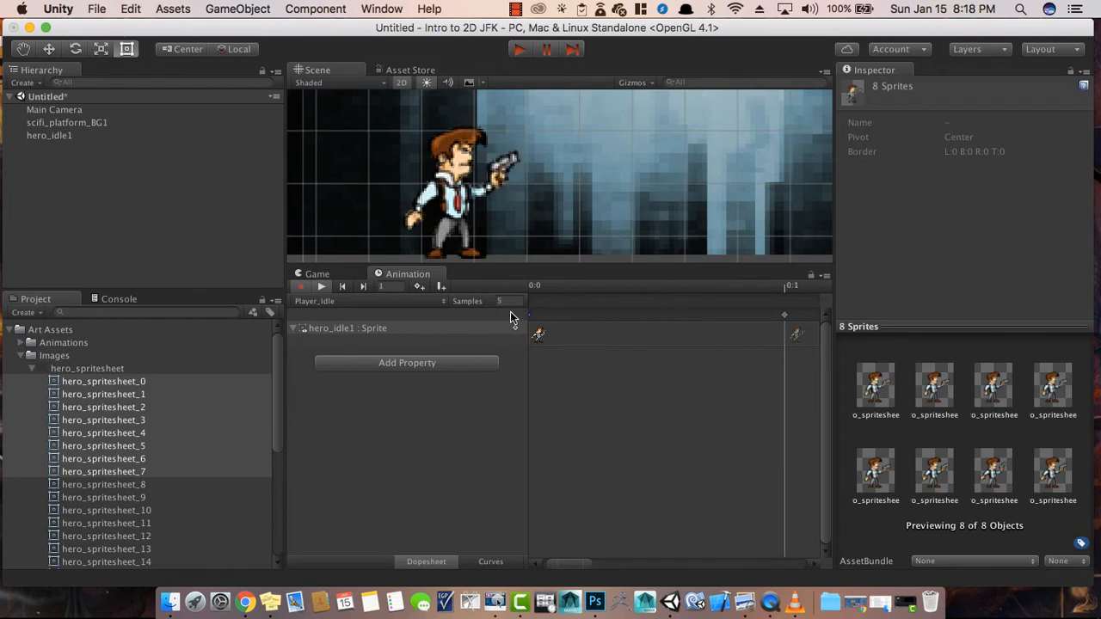
- Try Player_Idle sample rates of 8, 10, 7 and 9, comparing the hero's playback speed at each
left_click(490, 301)
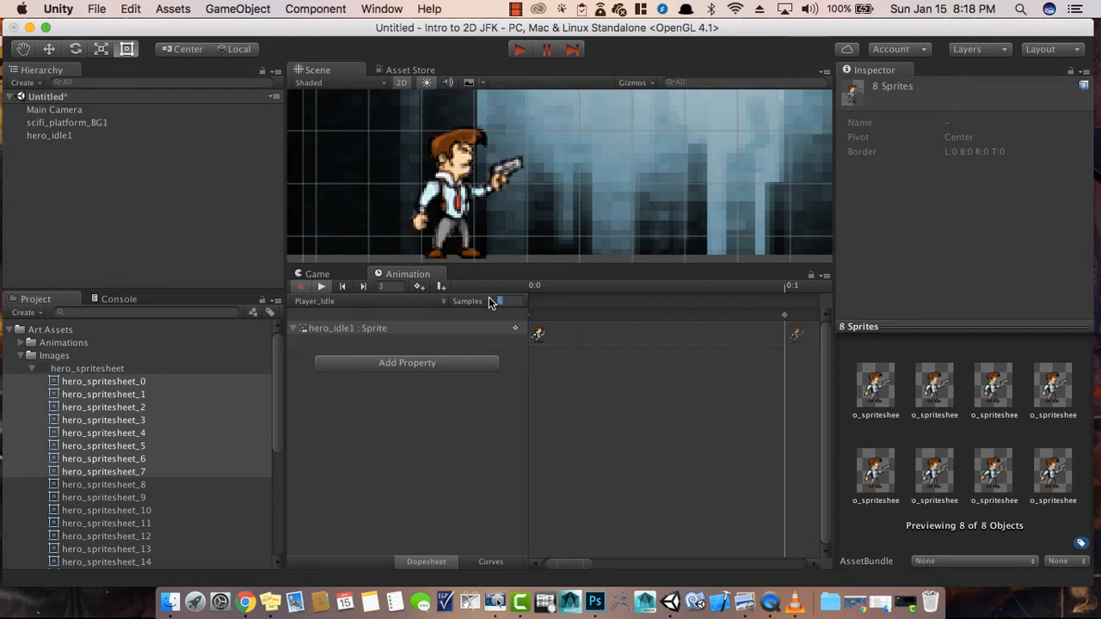
type("8")
key("Return")
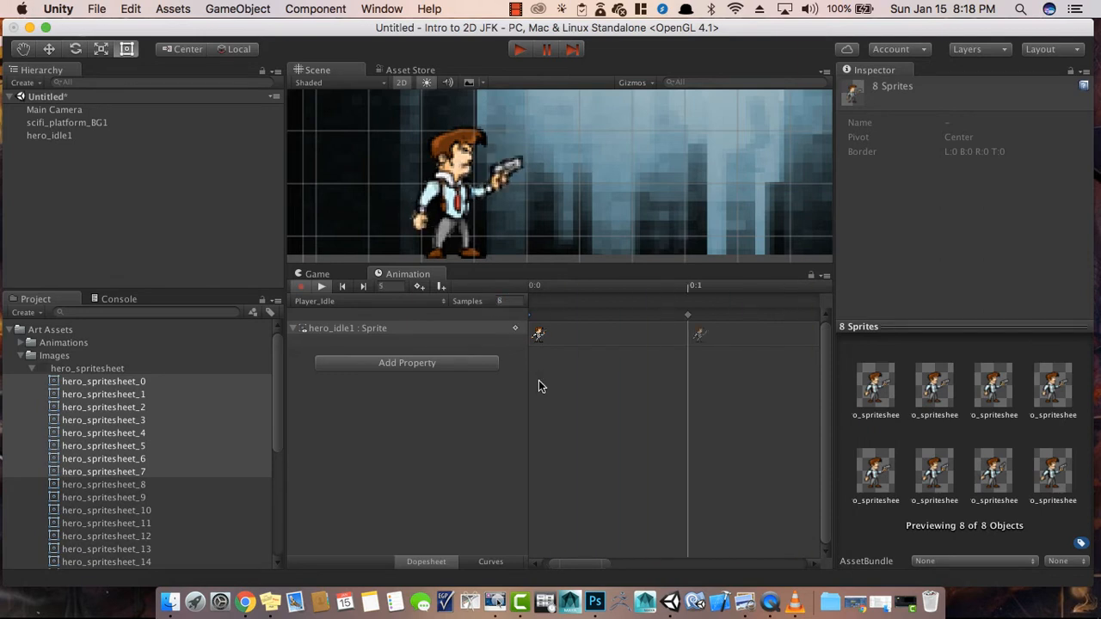
left_click(475, 300)
type("10")
key("Return")
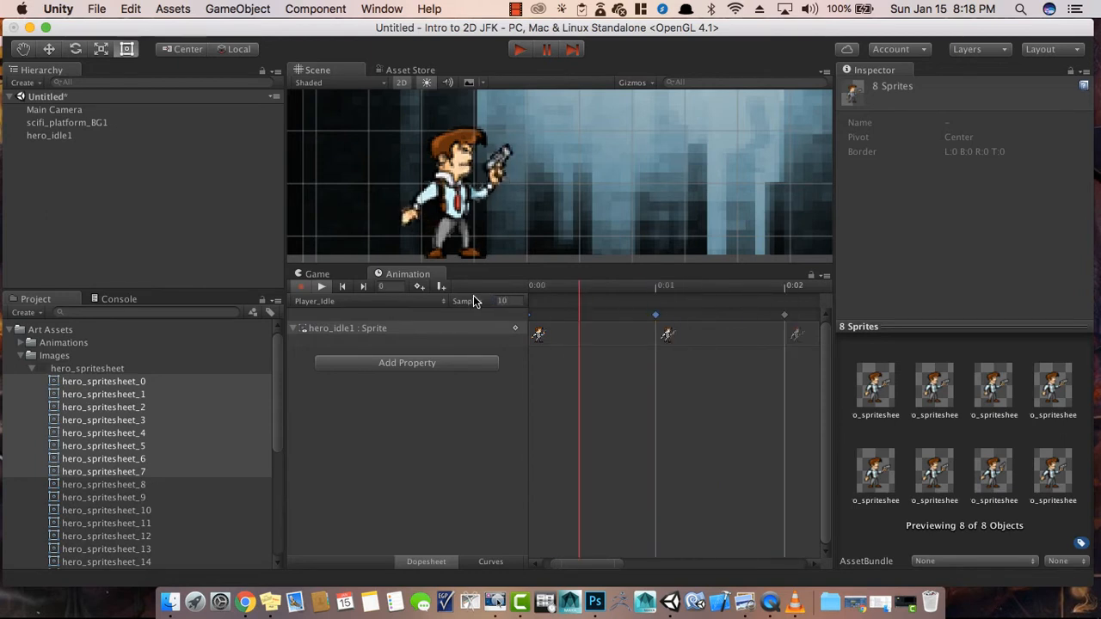
left_click(480, 300)
type("7")
key("Return")
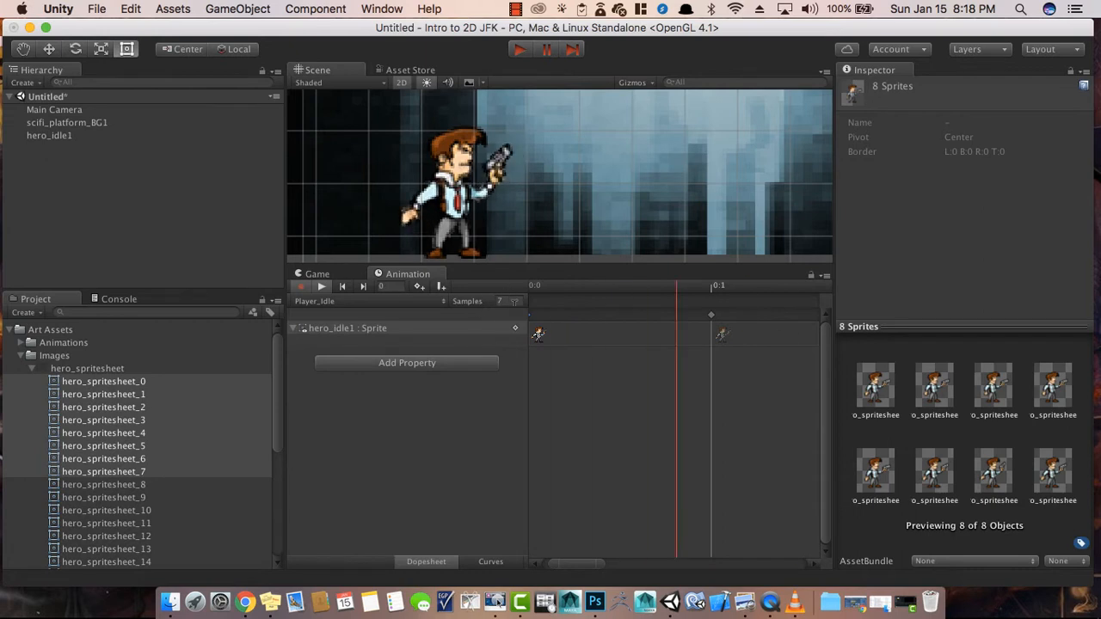
left_click(466, 300)
type("9")
key("Return")
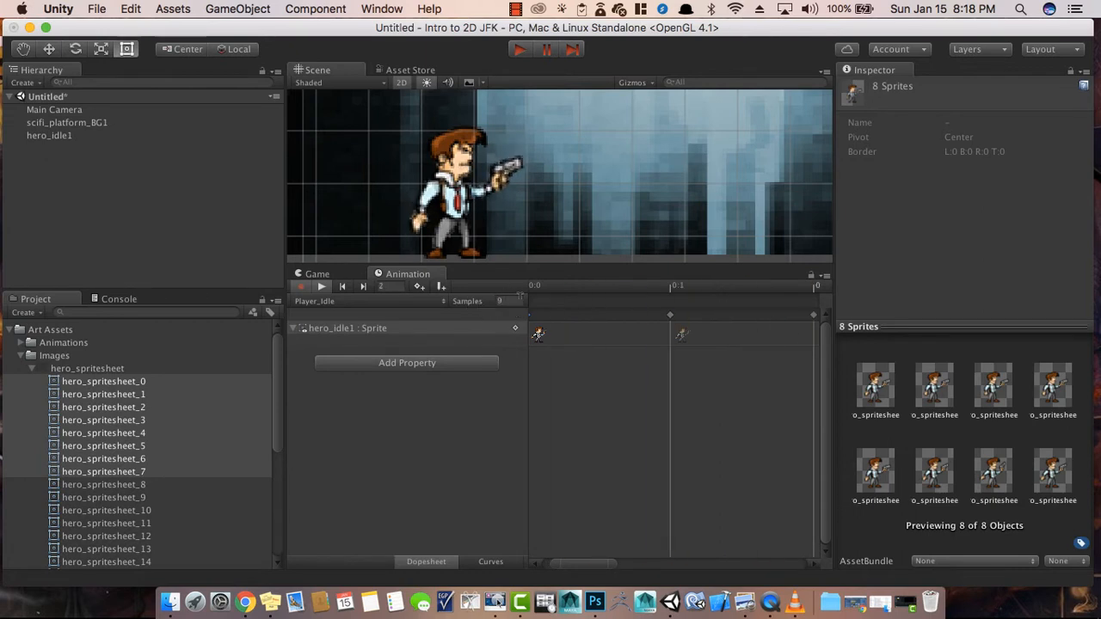
- Set the Player_Idle sample rate to 10 and preview the hero's motion against the whole background
left_click(512, 300)
type("10")
key("Return")
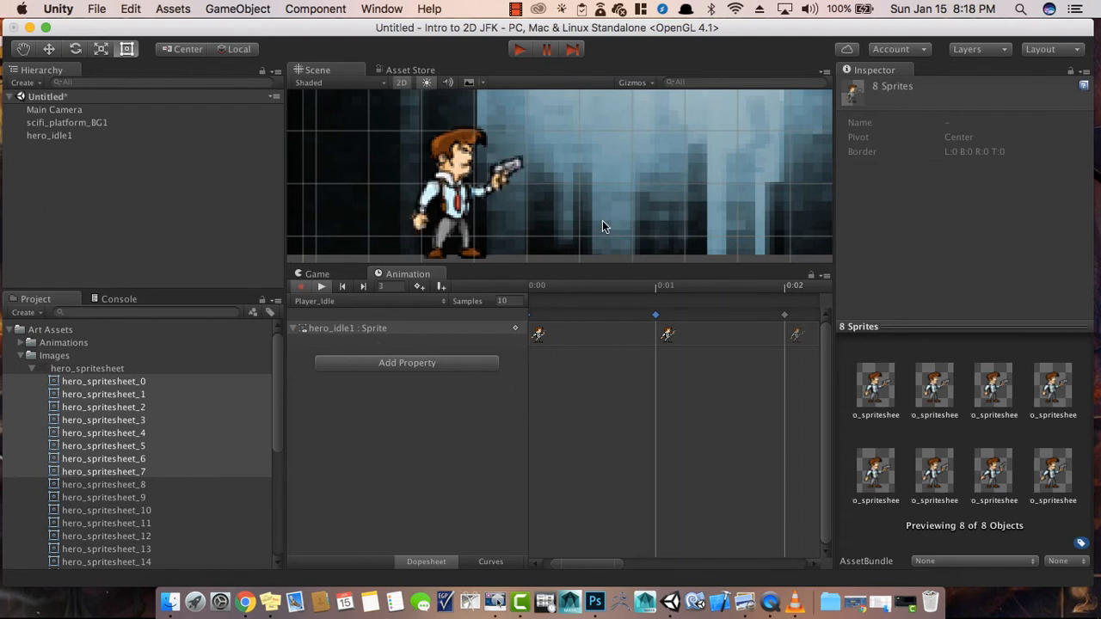
scroll(502, 164, "down", 3)
scroll(500, 158, "down", 5)
middle_click_drag(591, 181, 590, 192)
left_click(440, 437)
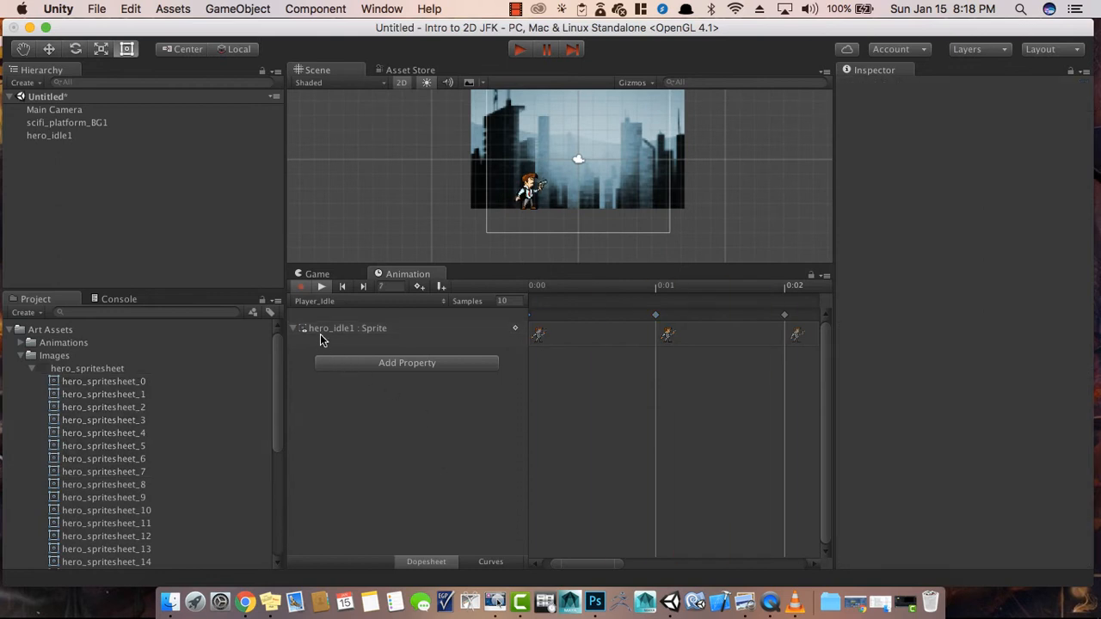
- Check the contents of the hero's Player_Walk clip and reselect hero_idle1 in the scene
left_click(320, 335)
left_click(311, 301)
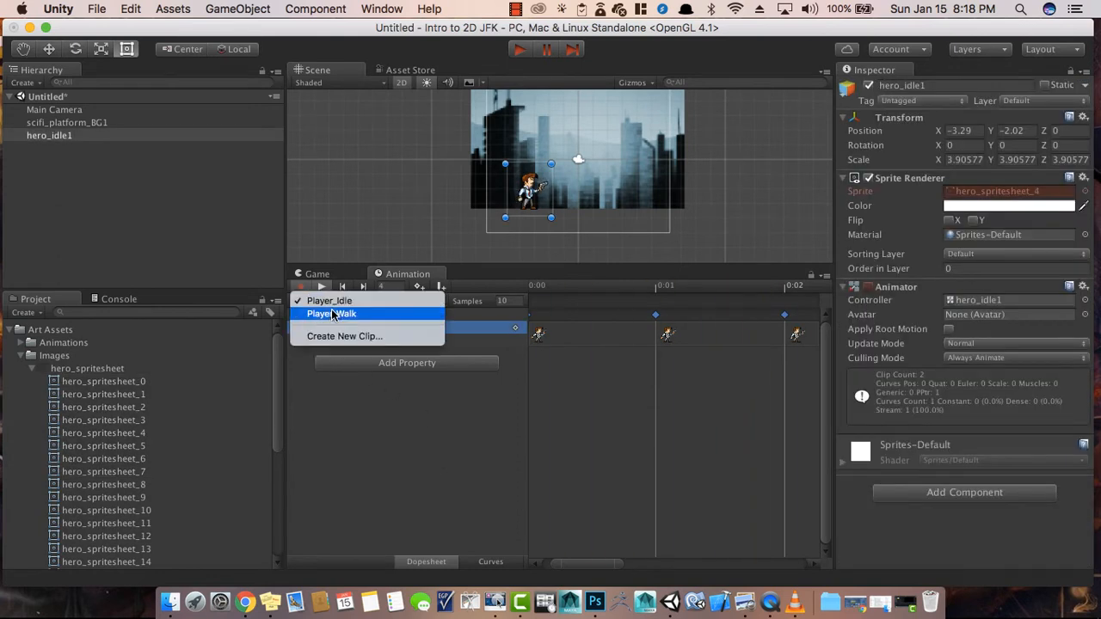
left_click(333, 314)
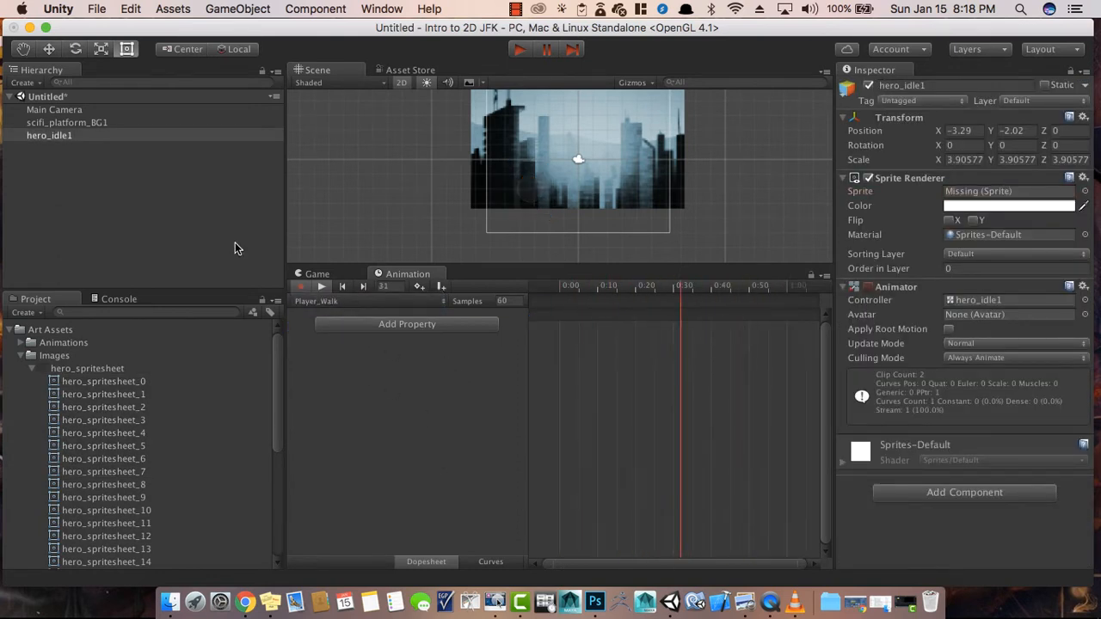
left_click(71, 122)
left_click(82, 135)
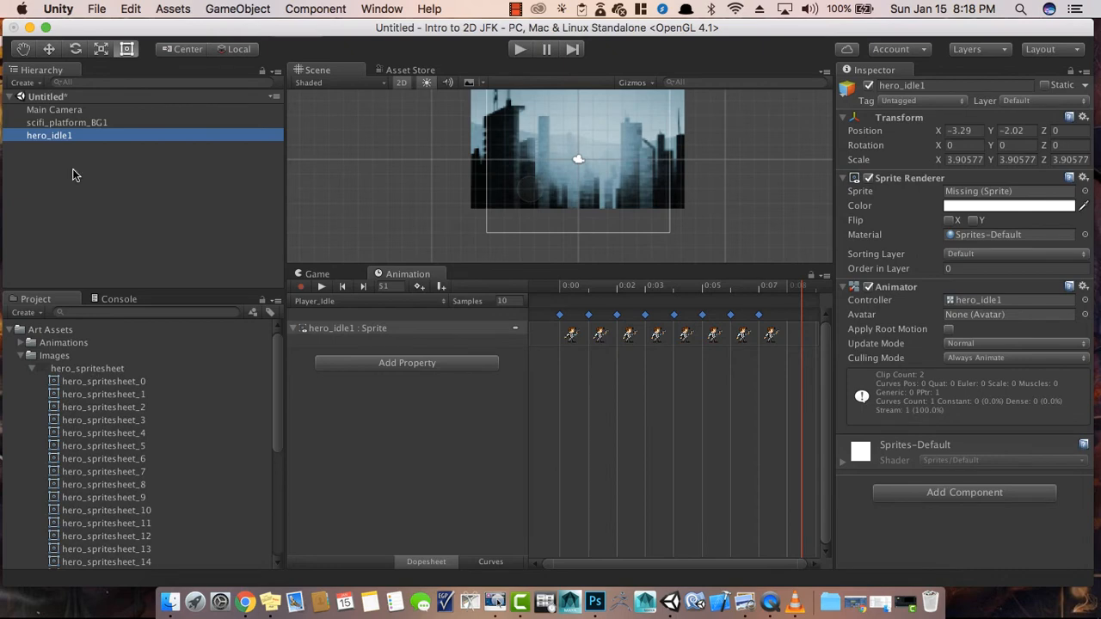
- Delete the Player_Walk clip from the Player folder inside Animations
left_click(21, 355)
left_click(21, 342)
left_click(87, 382)
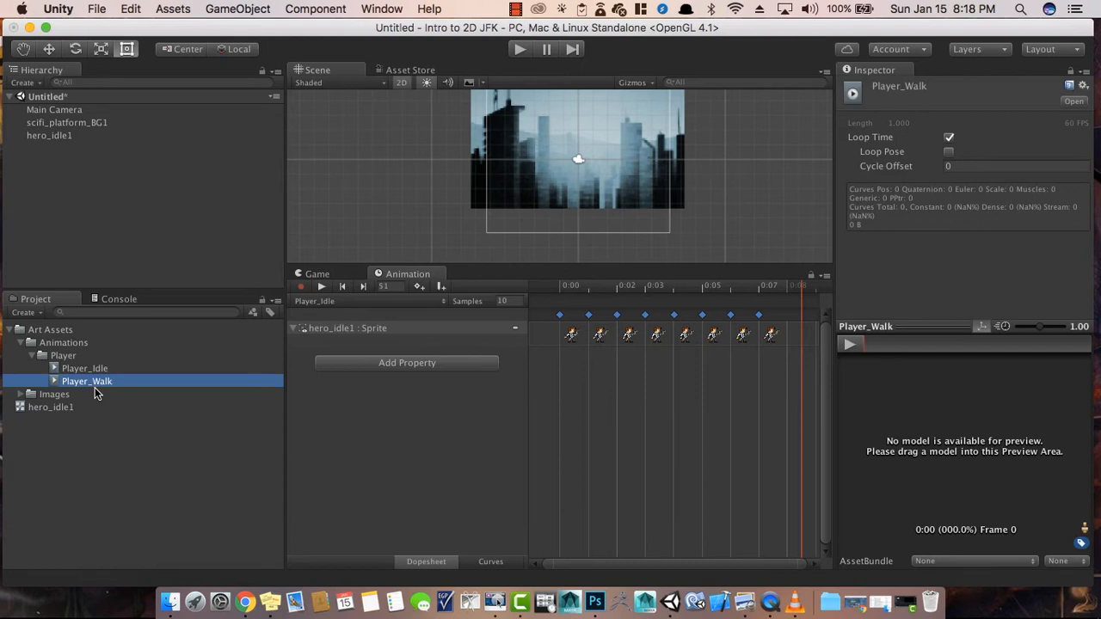
key("super+BackSpace")
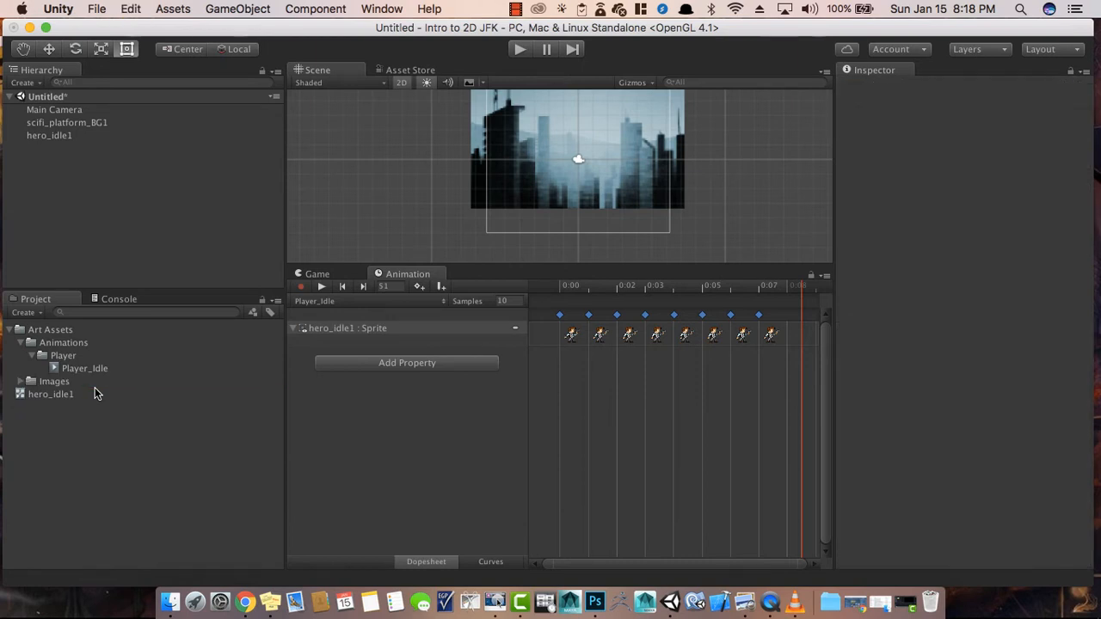
- Assign hero_spritesheet_0 as the Sprite Renderer's sprite on hero_idle1 and preview the Player_Idle clip
left_click(53, 136)
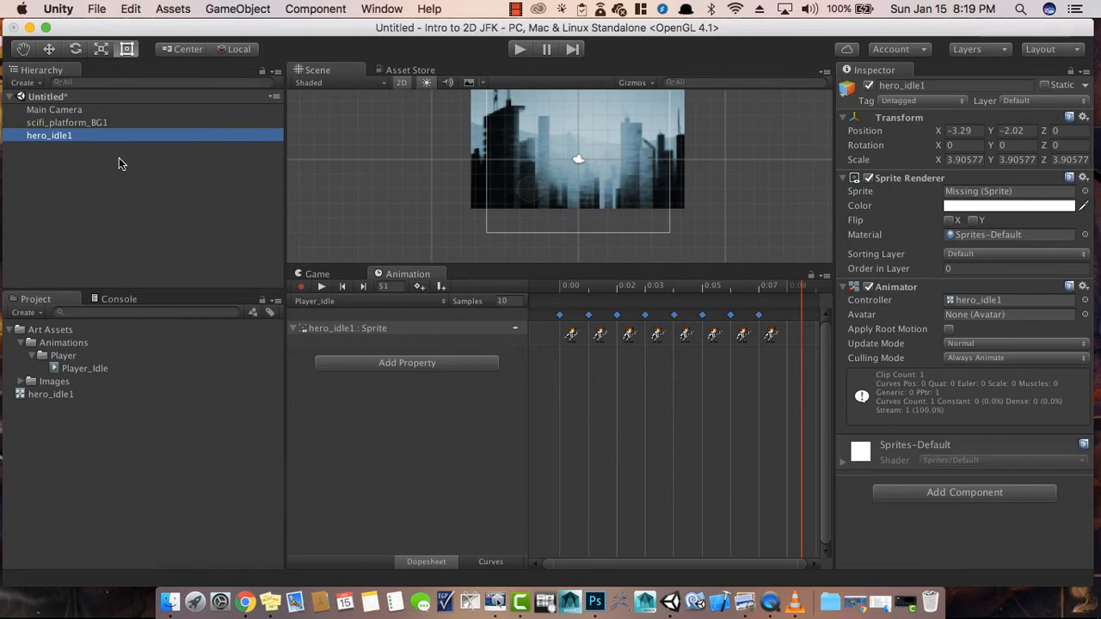
left_click(103, 123)
left_click(103, 136)
left_click(21, 384)
left_click_drag(128, 415, 975, 191)
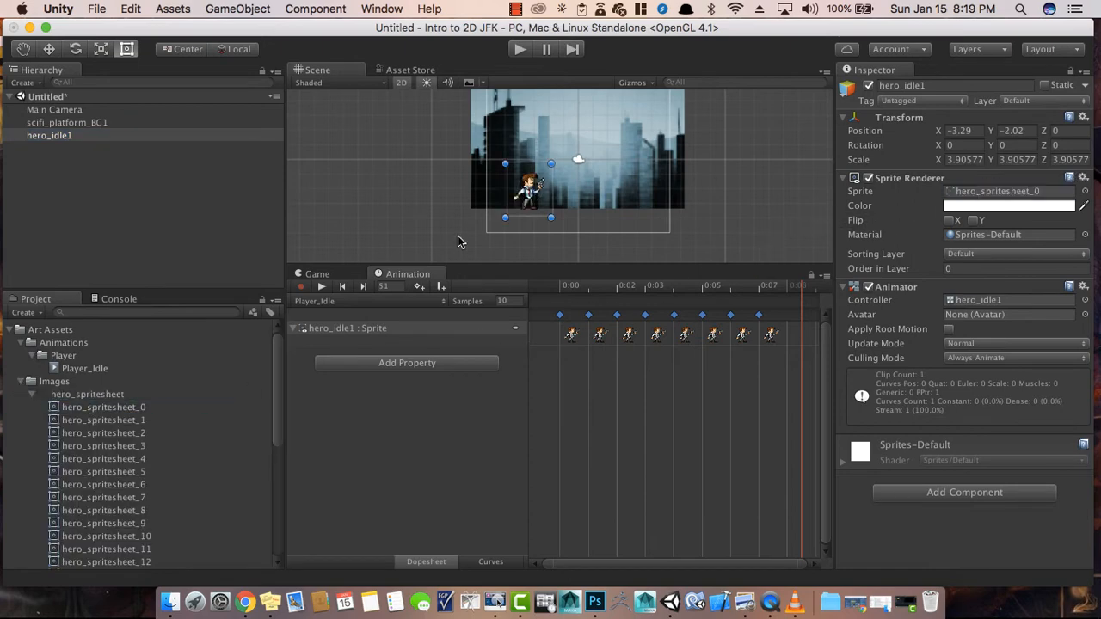
left_click(321, 288)
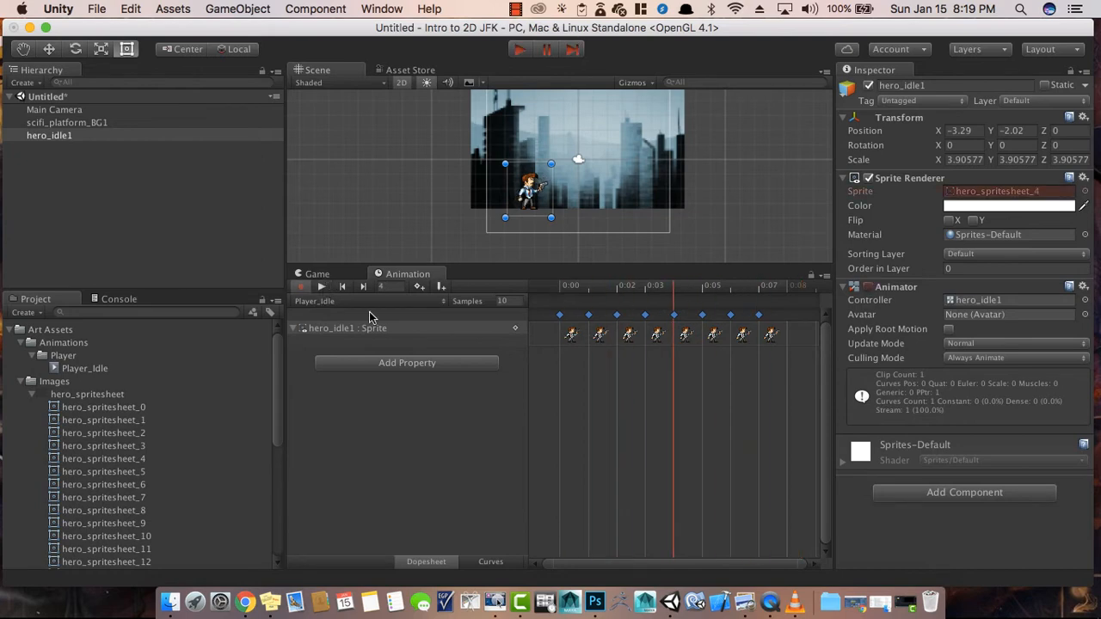
left_click(302, 289)
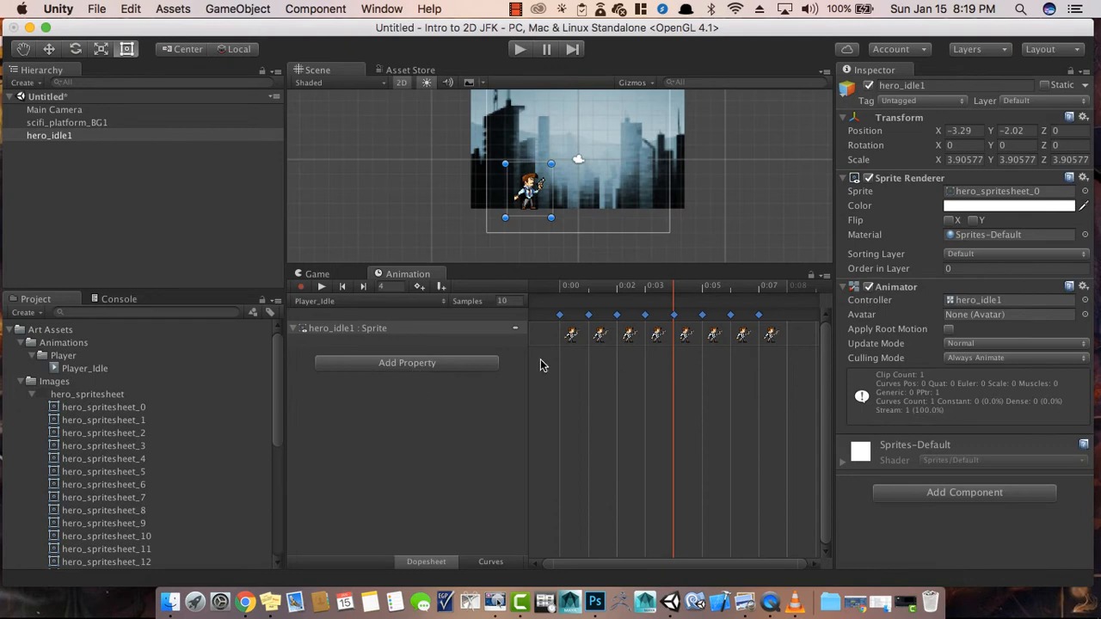
- Create a new animation clip for hero_idle1 named Player_Walk, saved in the Assets folder
left_click(317, 303)
left_click(341, 324)
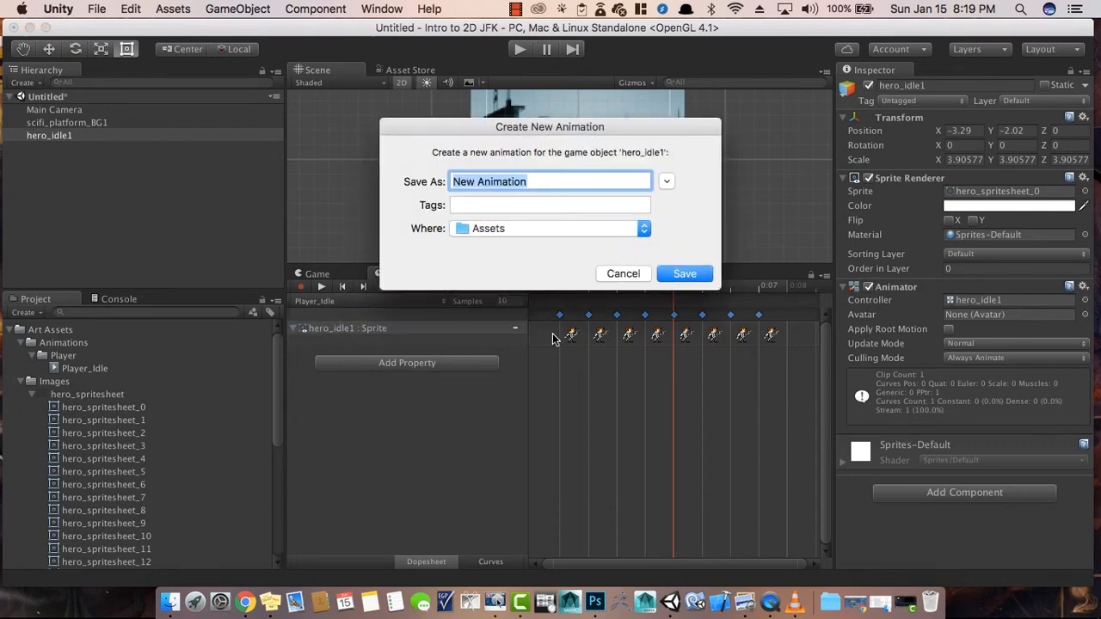
type("Player_Walk")
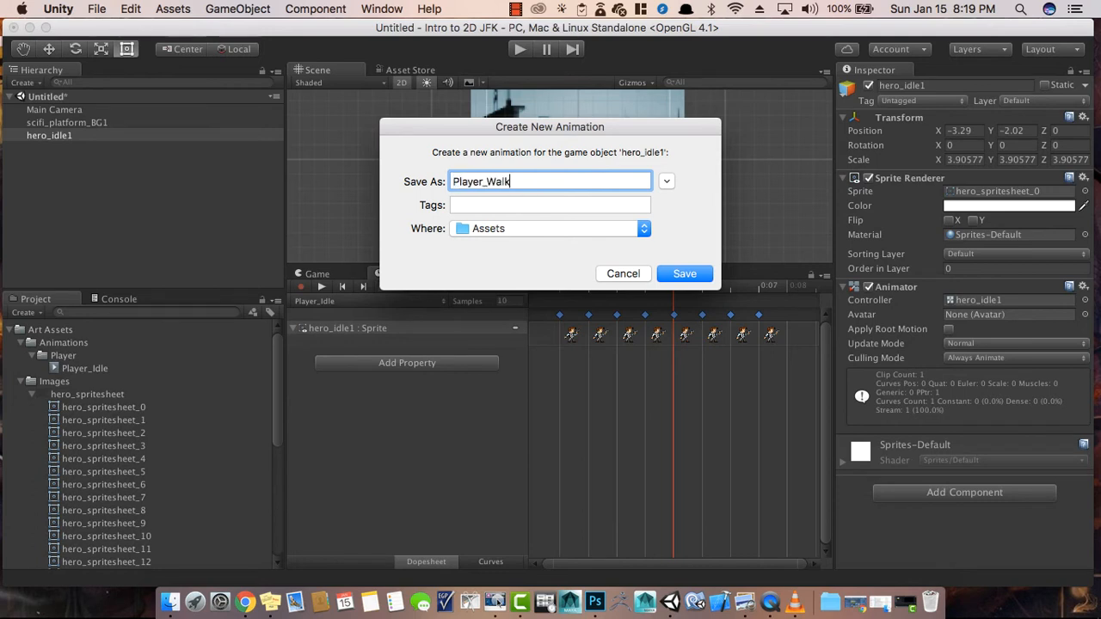
key("Return")
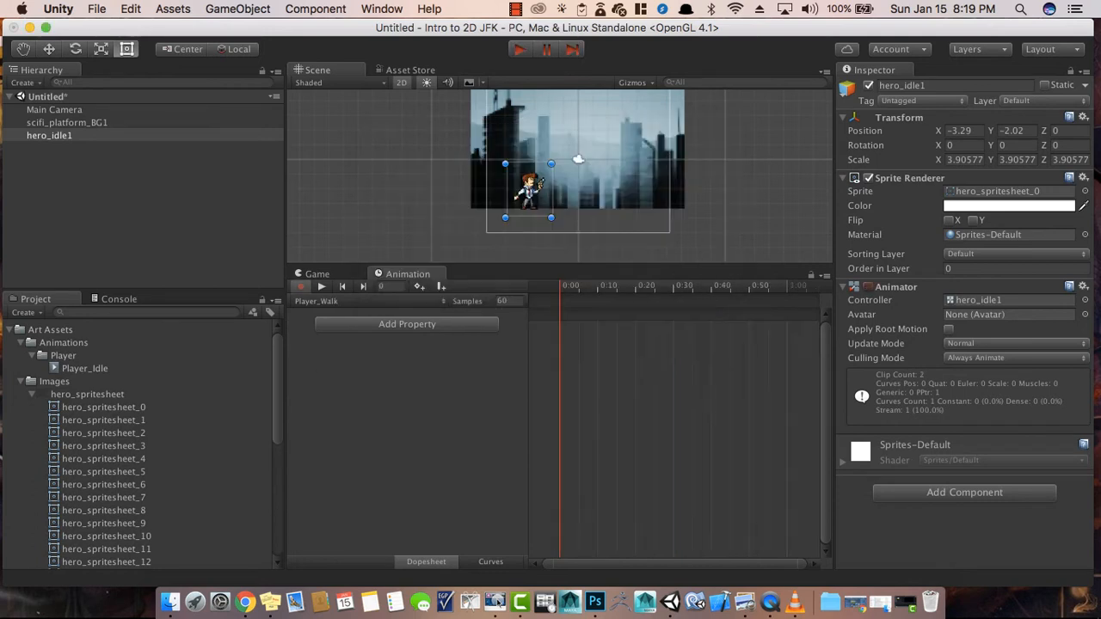
left_click(367, 302)
left_click(353, 312)
- Browse the hero_spritesheet frames from 7 onward to identify which ones make up the walk cycle
left_click(122, 499)
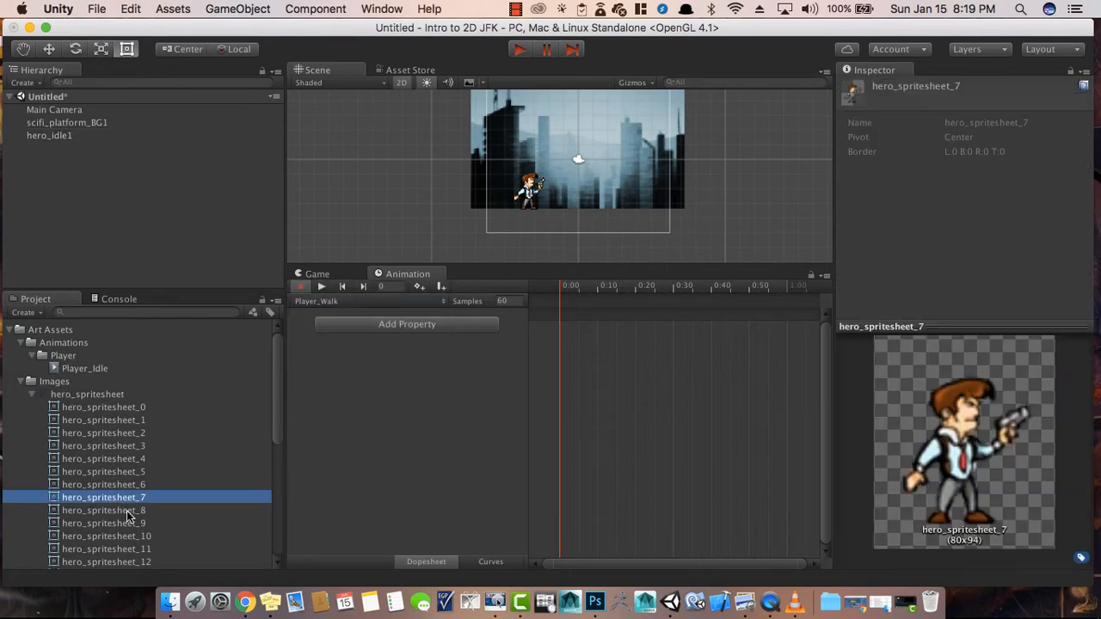
left_click(162, 511)
key("Down")
key("Down")
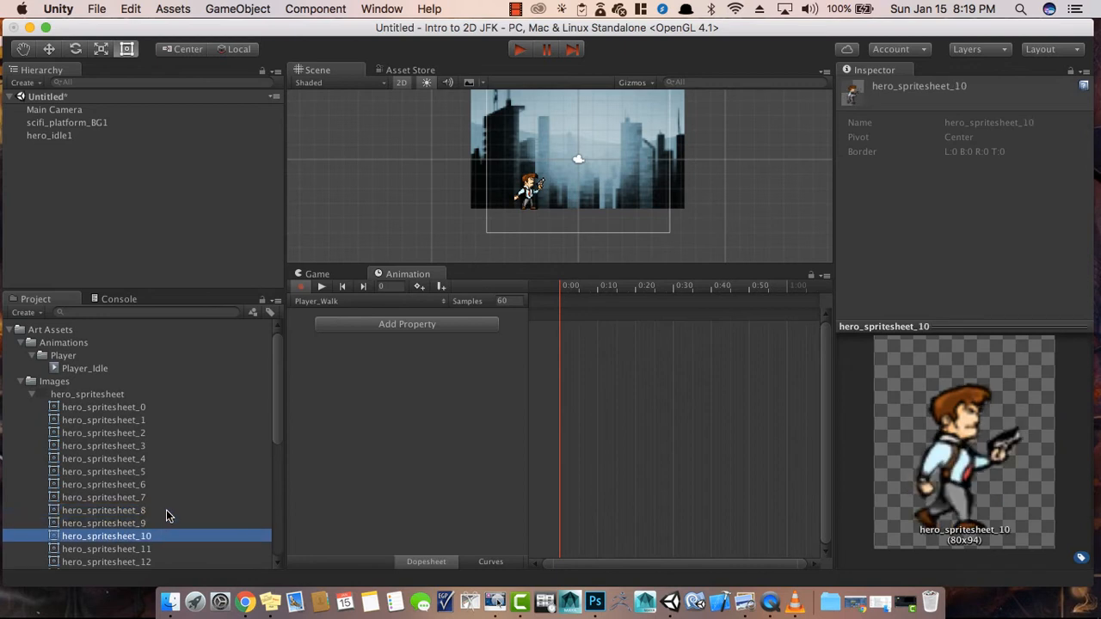
key("Down")
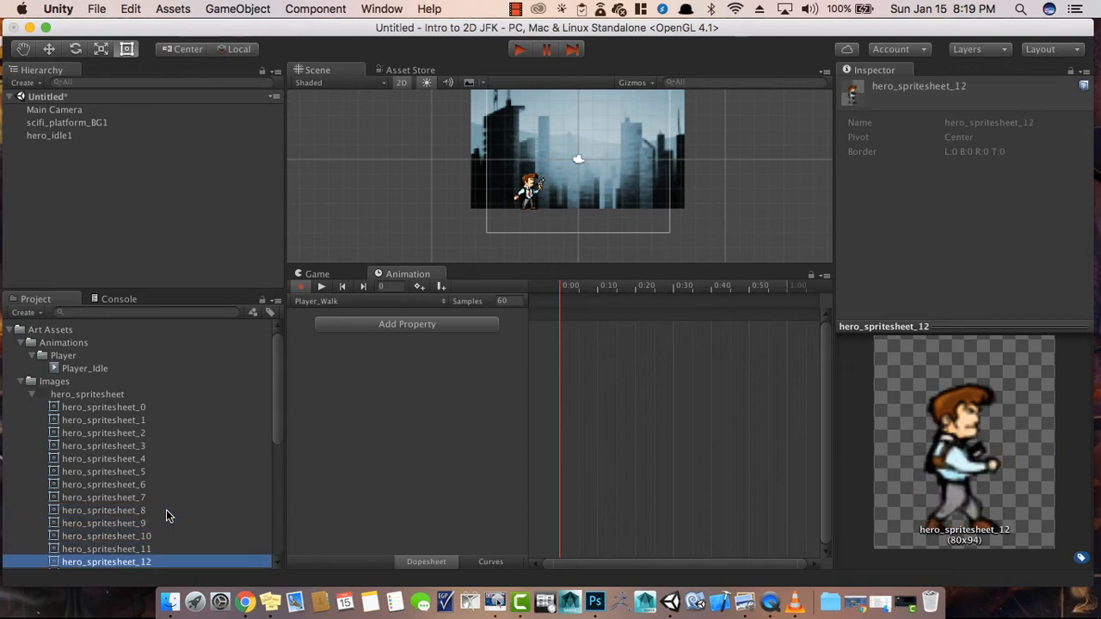
key("Down")
key("Down")
key("Up")
key("Down")
key("Up")
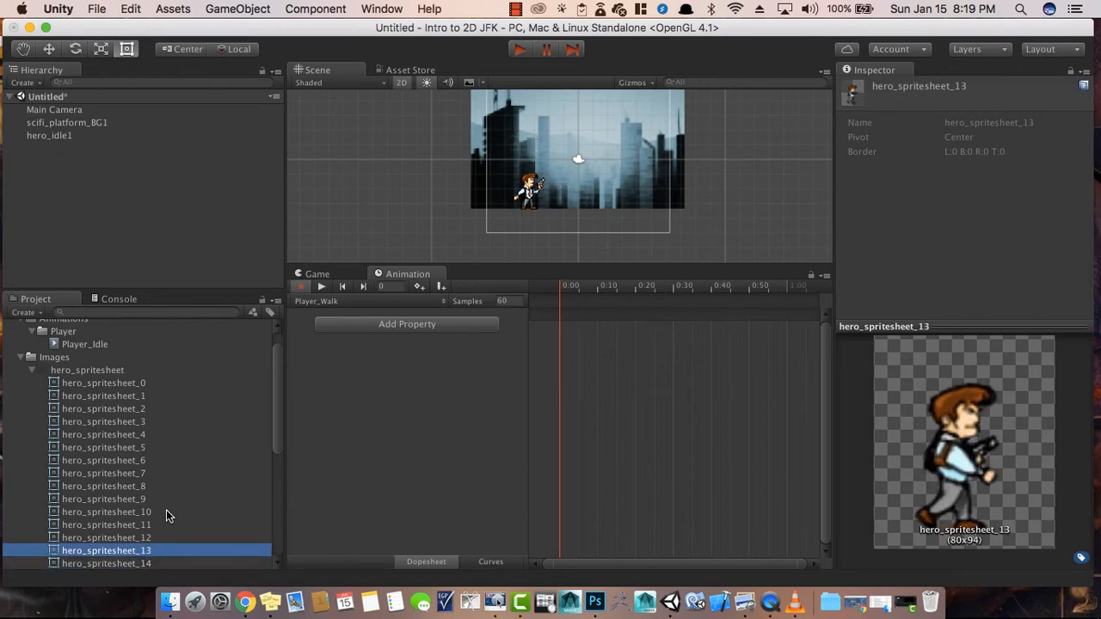
left_click(147, 486)
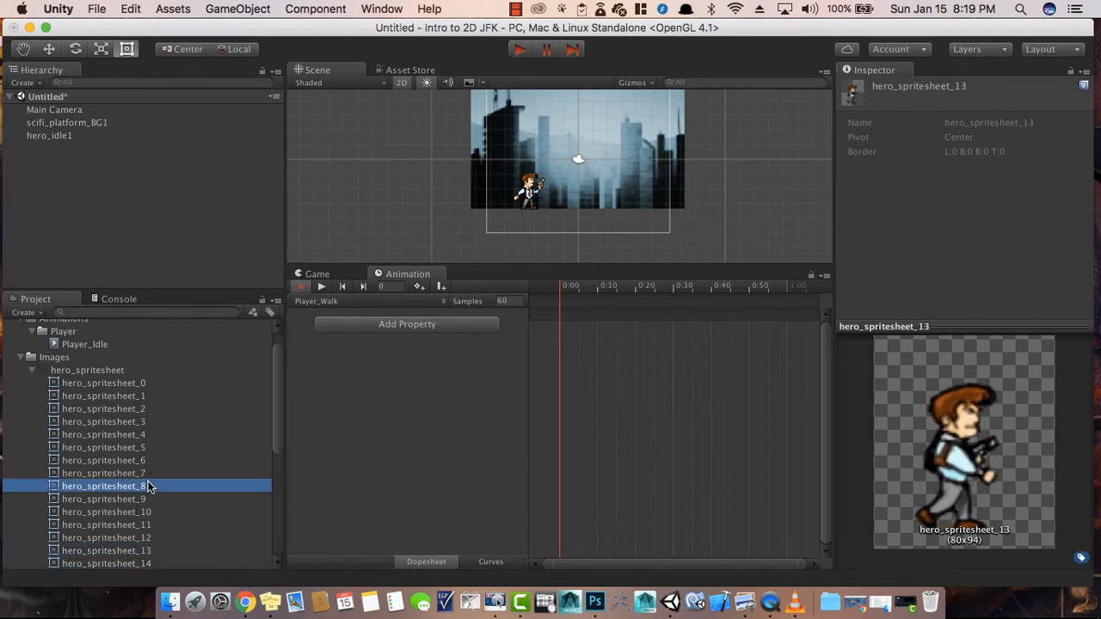
key("Up")
key("Down")
key("Down")
key("Down")
key("Down")
key("Down")
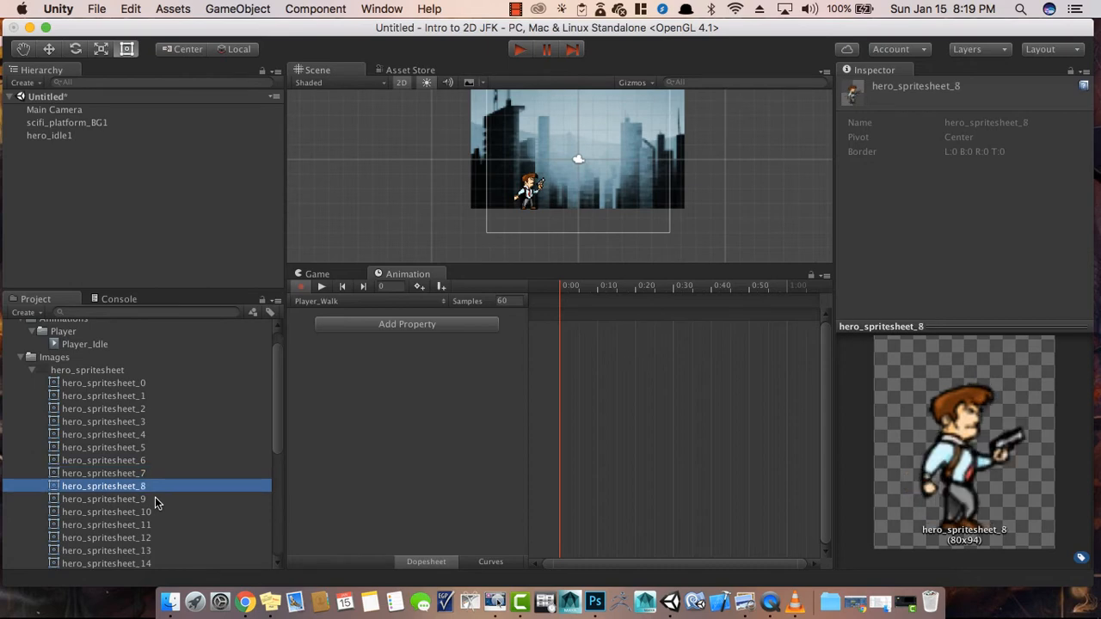
key("Down")
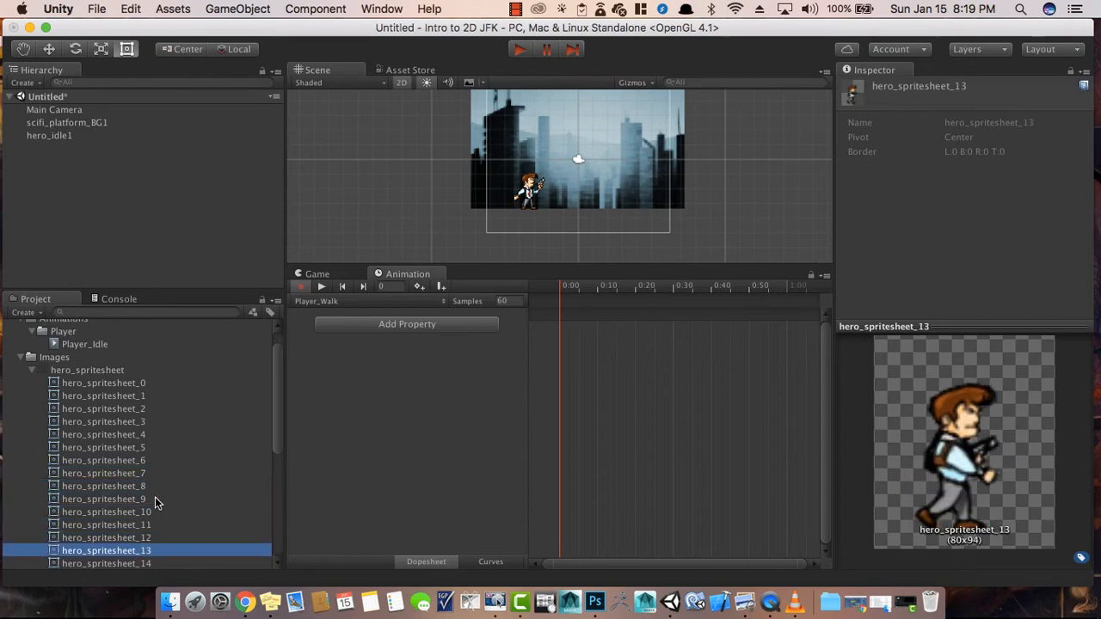
- Add hero_spritesheet_8 through hero_spritesheet_13 to the start of the Player_Walk timeline as sprite keyframes
left_click(149, 487)
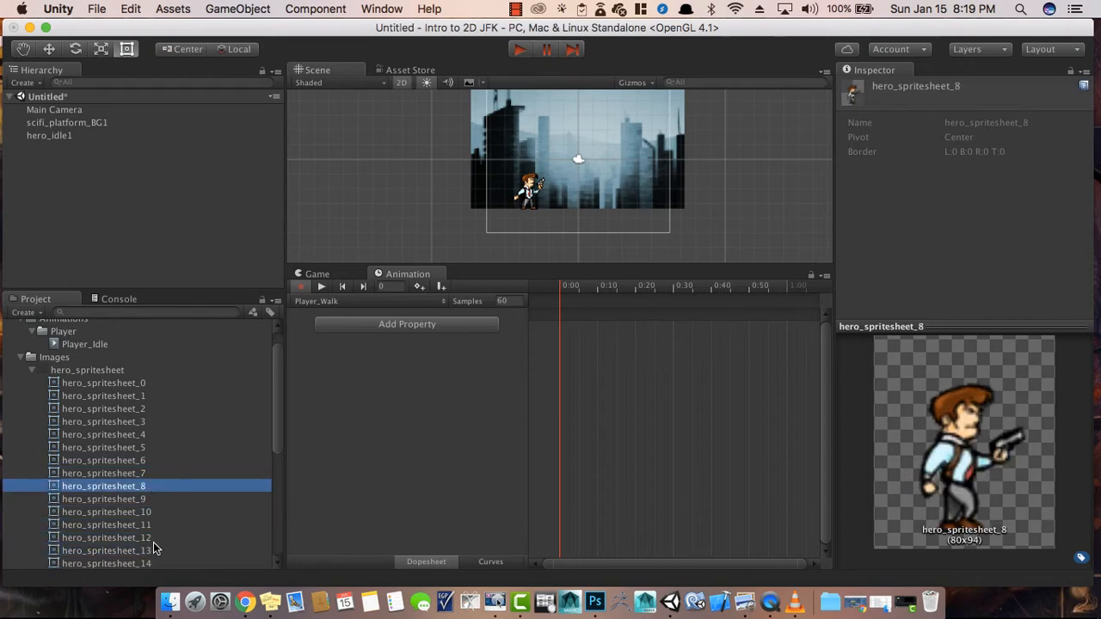
left_click(153, 551, "shift")
left_click_drag(152, 551, 583, 336)
scroll(515, 178, "up", 10)
middle_click_drag(560, 211, 563, 179)
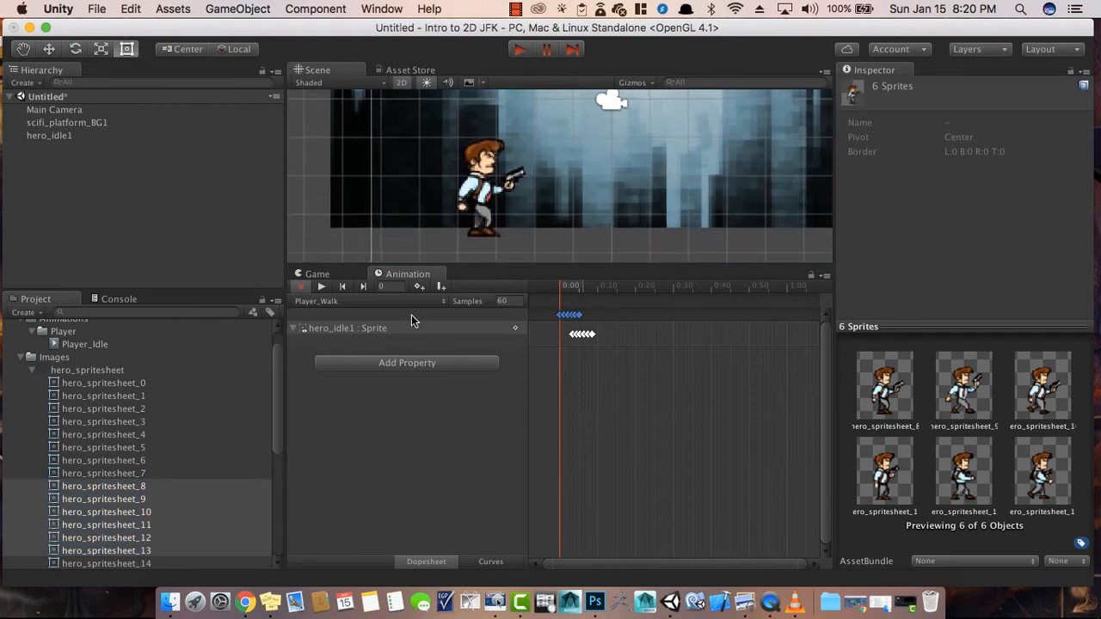
- Play the Player_Walk animation and set its sample rate to 10
left_click(319, 287)
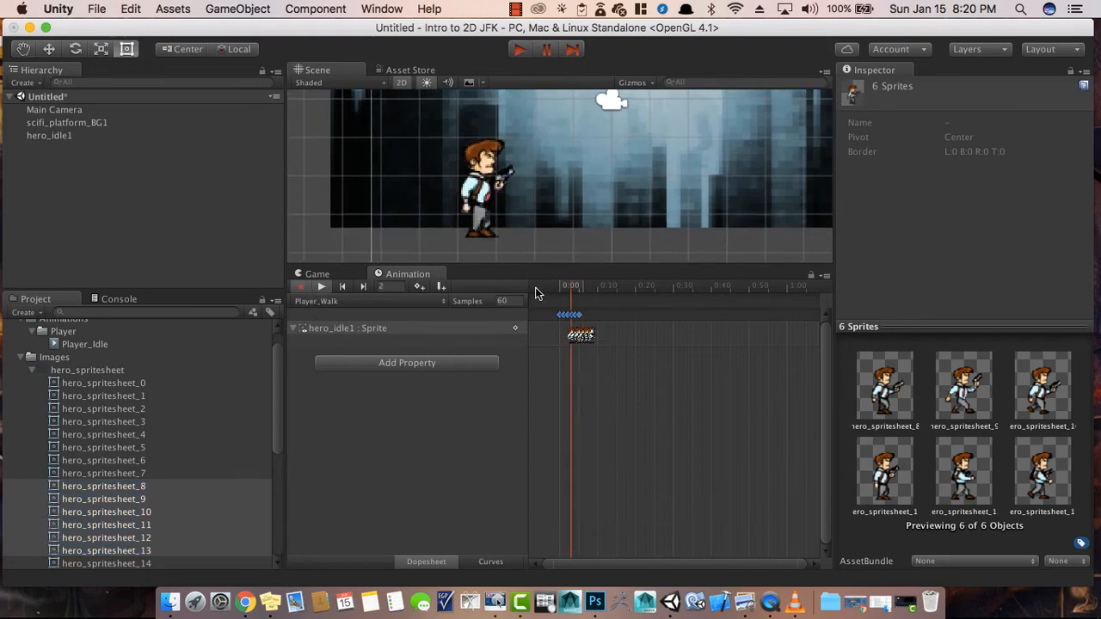
double_click(502, 300)
type("10")
key("Return")
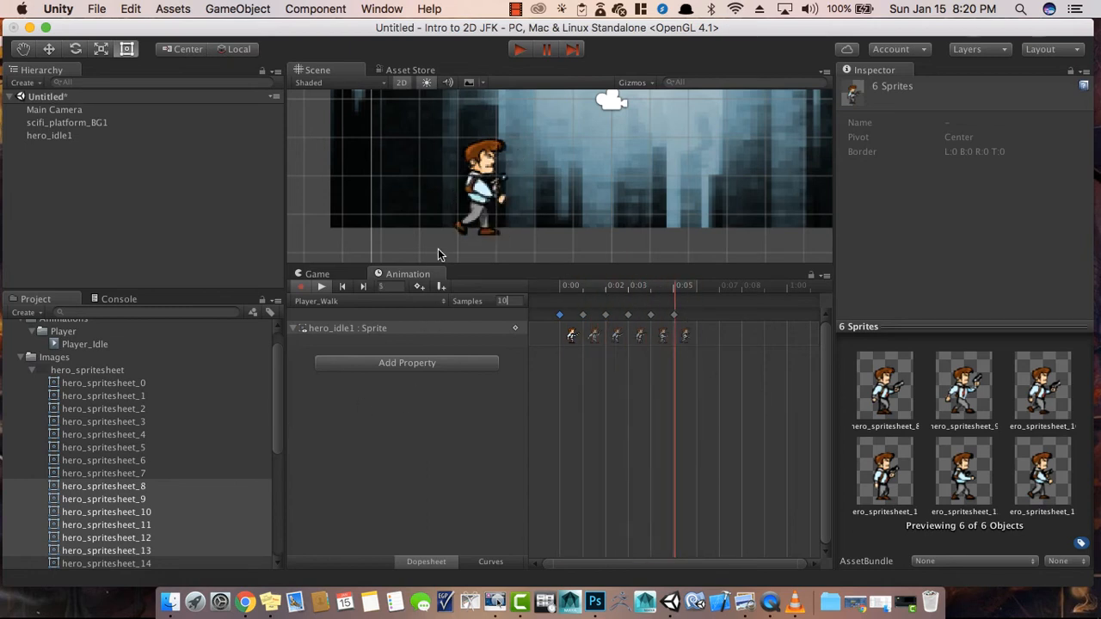
- Collapse the Images folder and examine where the Player folder, animation clips and hero_idle1 controller sit among the assets
left_click(20, 357)
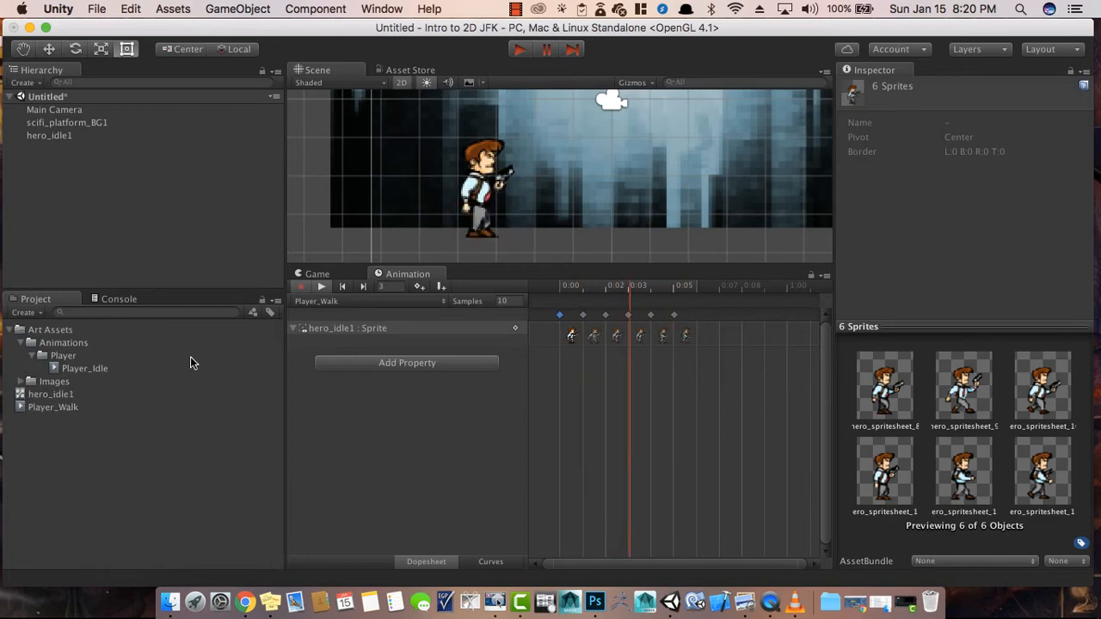
left_click(171, 405)
left_click(91, 370)
left_click(80, 358)
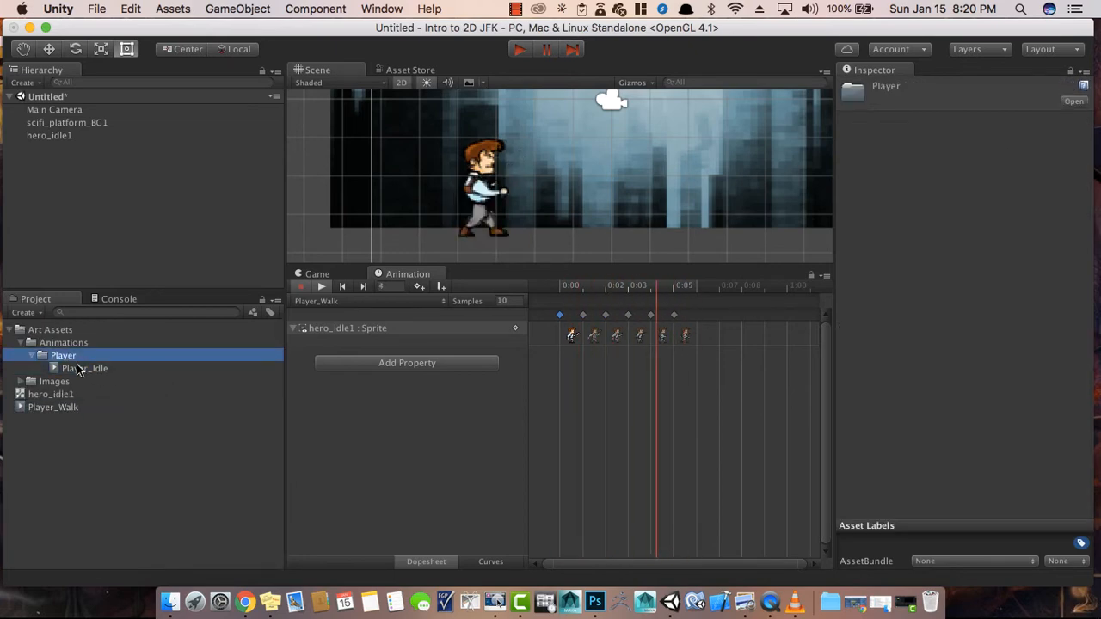
left_click(72, 382)
left_click(70, 395)
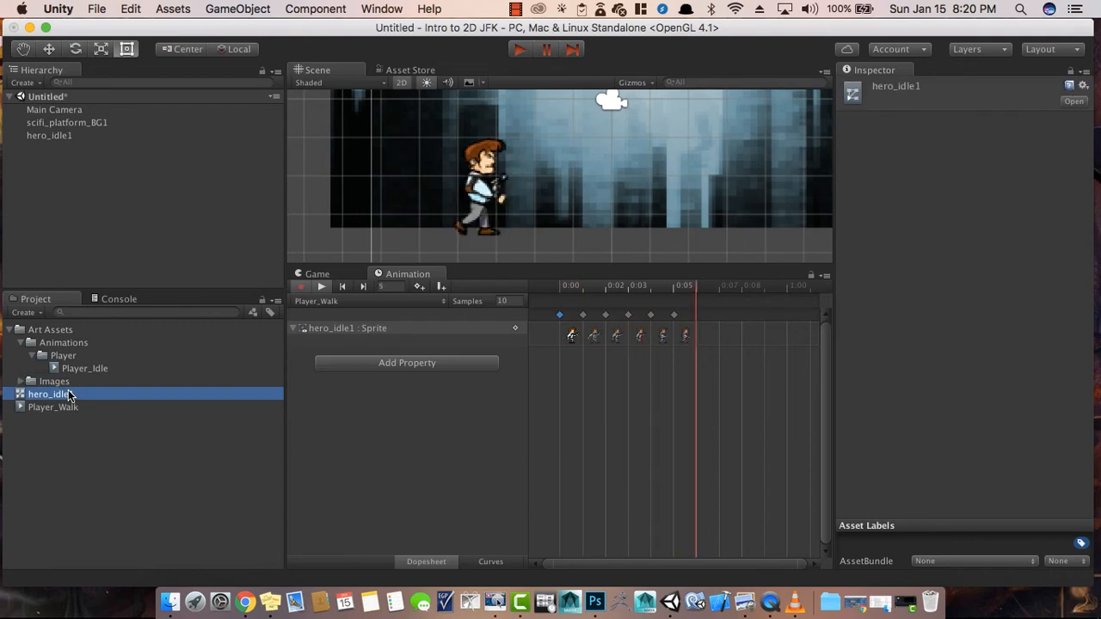
left_click(54, 382)
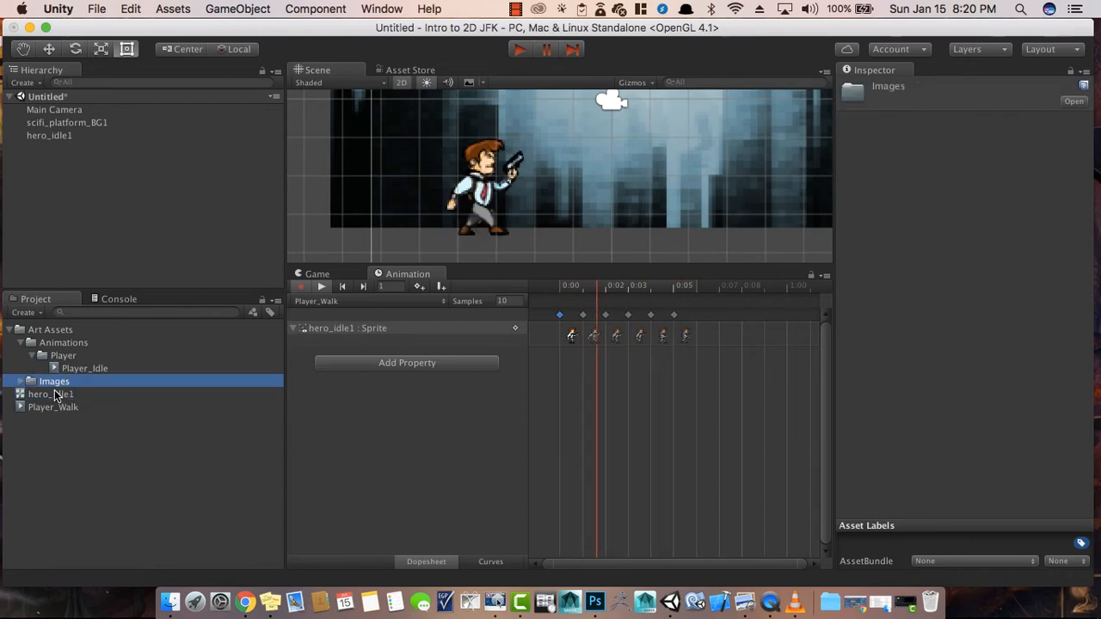
left_click(50, 395)
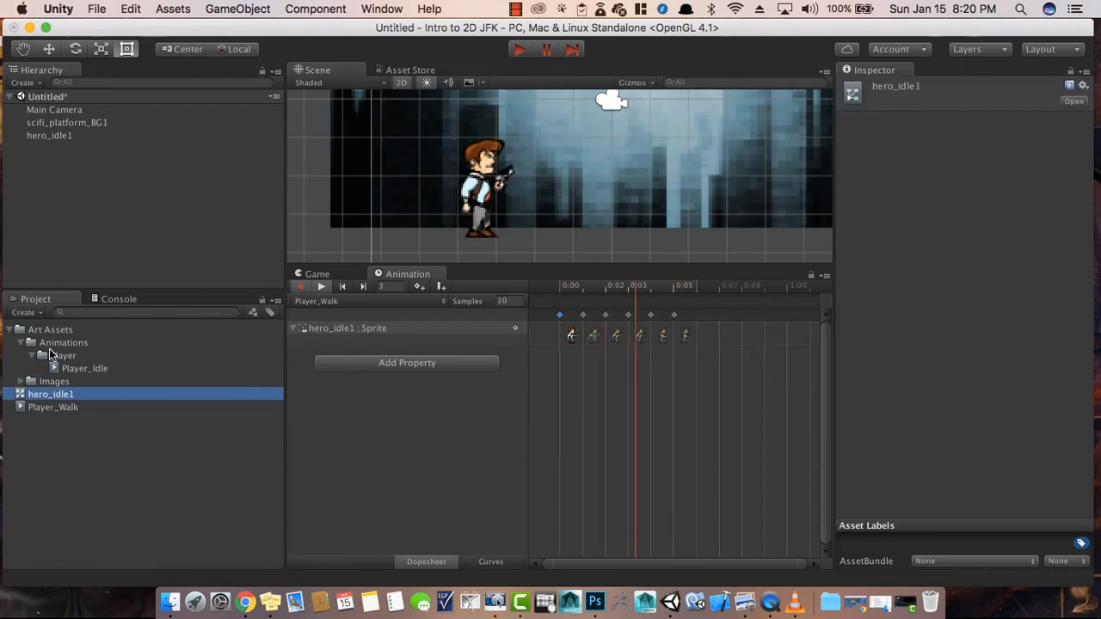
- Create a new animation clip named Player_WalkFire for hero_idle1 in the Assets folder
left_click(79, 136)
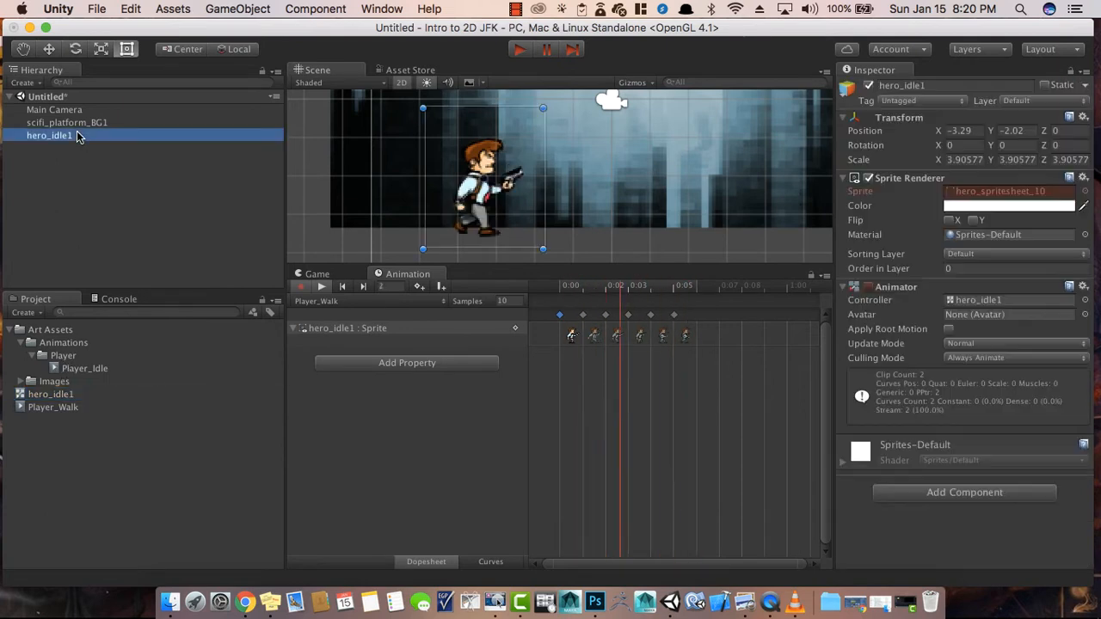
left_click(321, 303)
left_click(336, 325)
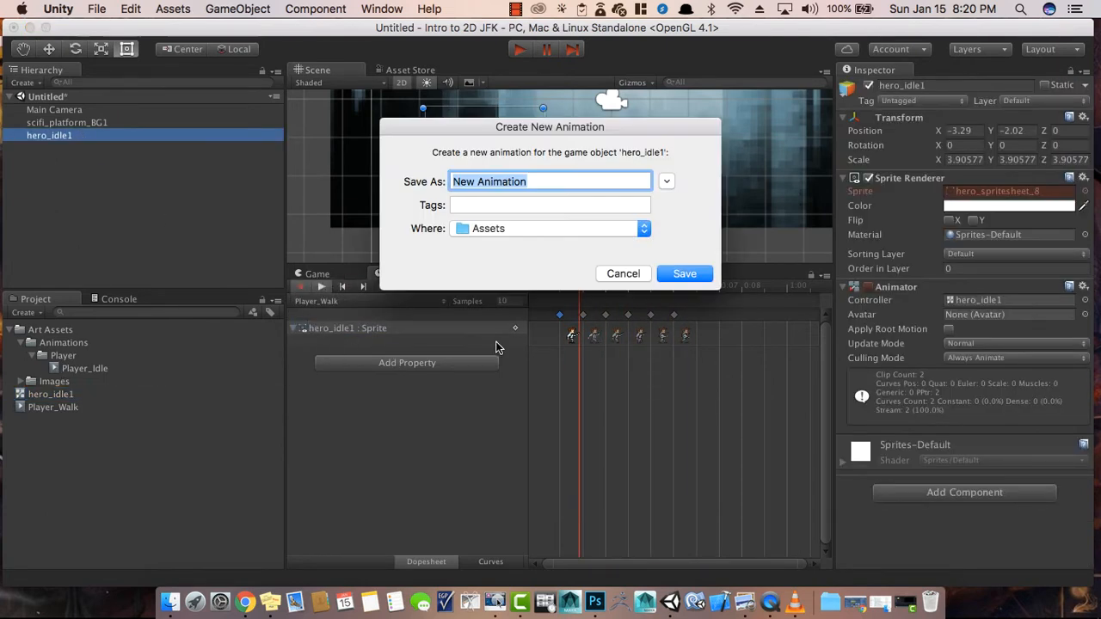
type("Player_GunU")
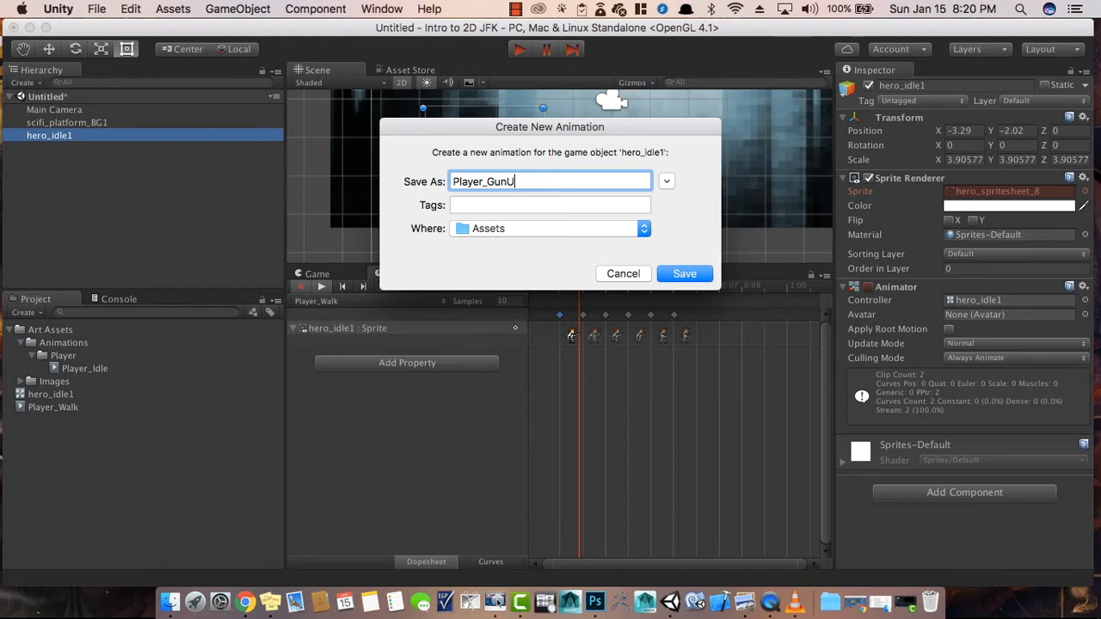
key("BackSpace")
key("BackSpace")
key("BackSpace")
key("BackSpace")
type("WalkFire")
left_click(684, 274)
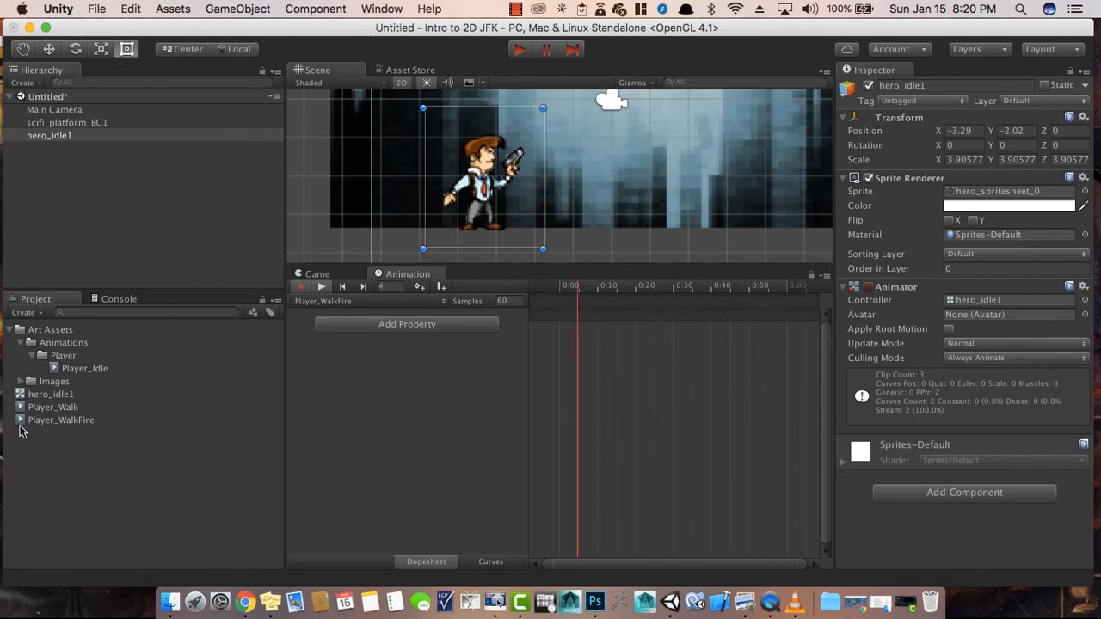
- Expand the Images folder and browse the hero_spritesheet frames from 13 to 20 to identify the walk-and-fire cycle
left_click(22, 382)
scroll(148, 408, "down", 1)
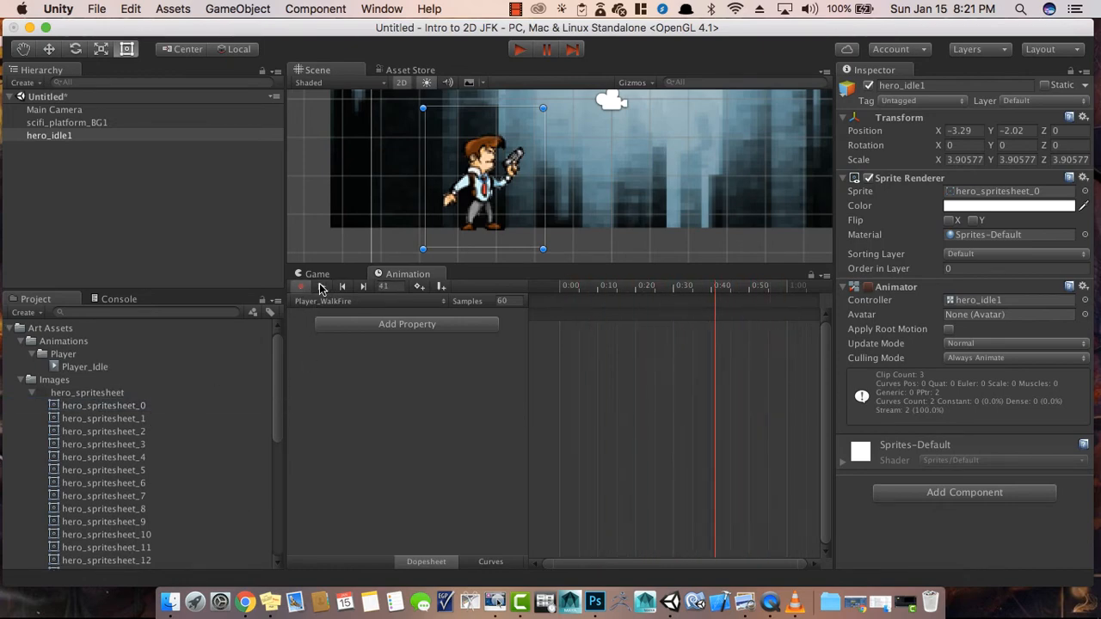
left_click(300, 287)
left_click_drag(282, 393, 280, 437)
left_click(164, 478)
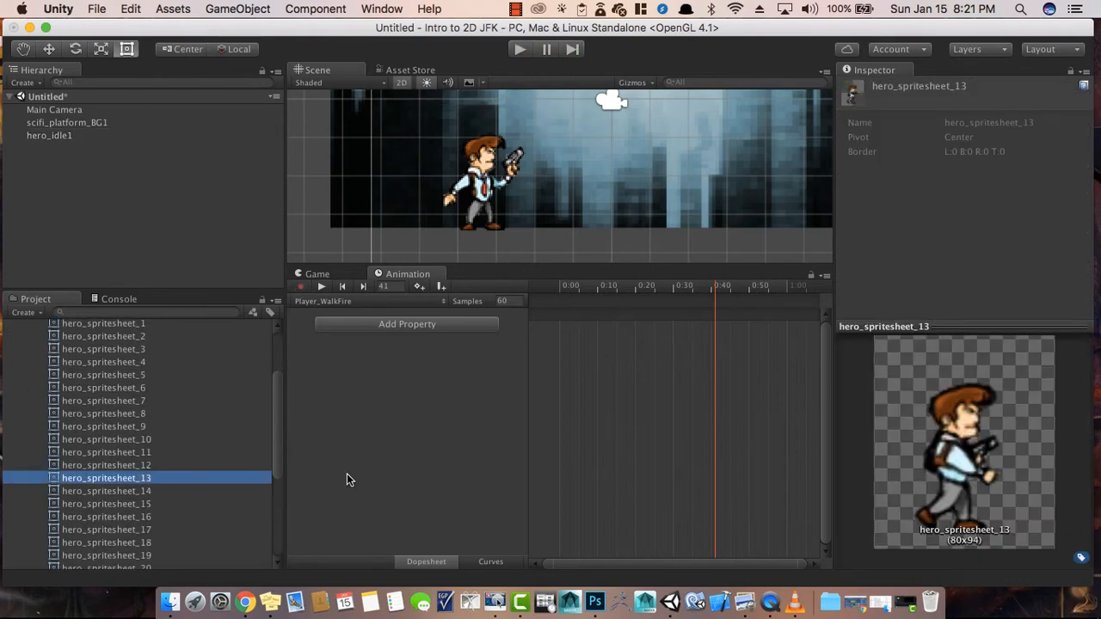
key("Down")
key("Down")
key("Down")
key("Down")
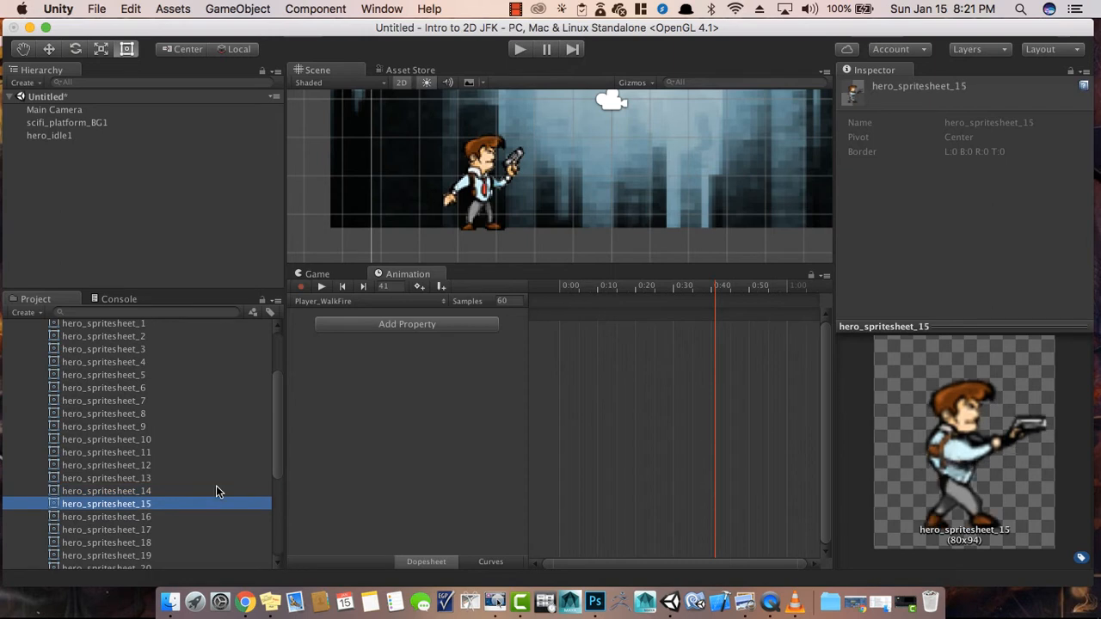
key("Down")
key("Down")
key("Down")
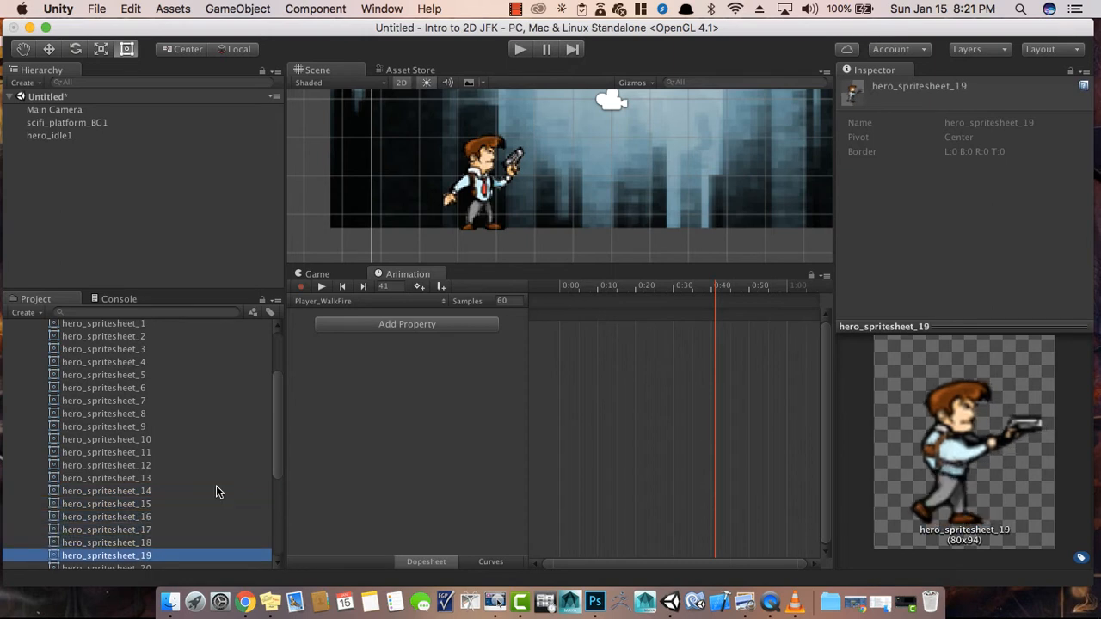
key("Up")
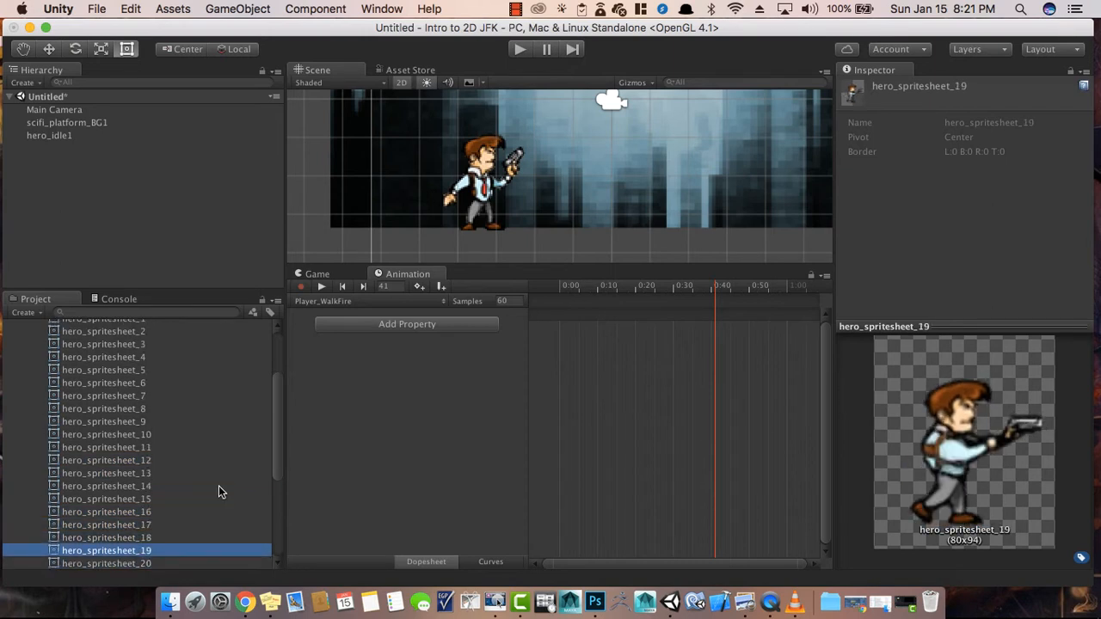
key("Down")
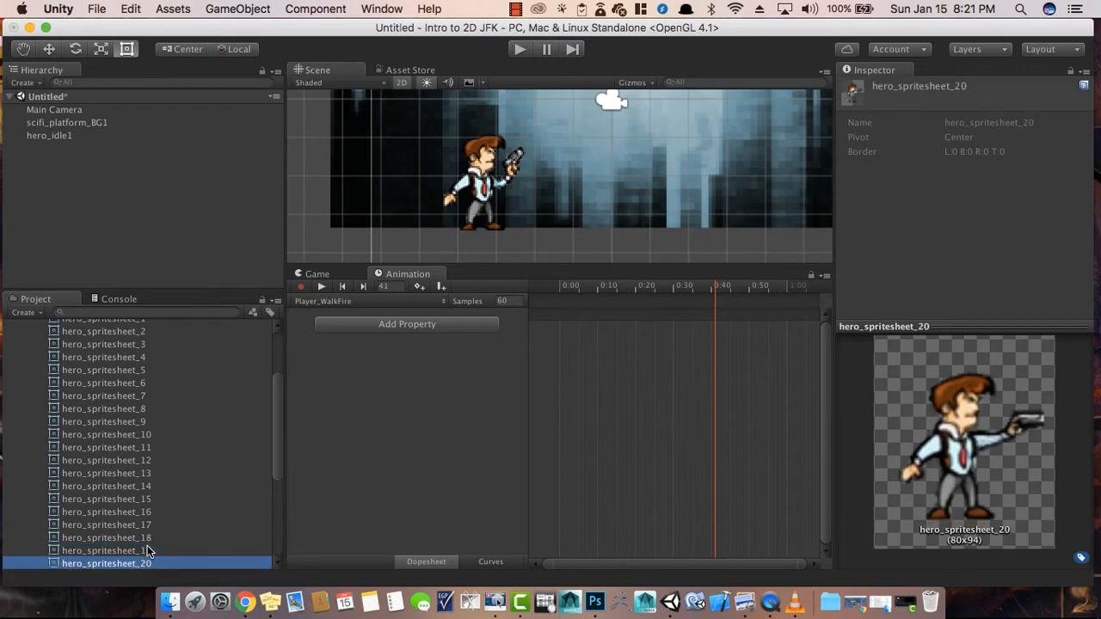
key("Up")
key("Up")
key("Up")
key("Up")
key("Up")
key("Up")
key("Up")
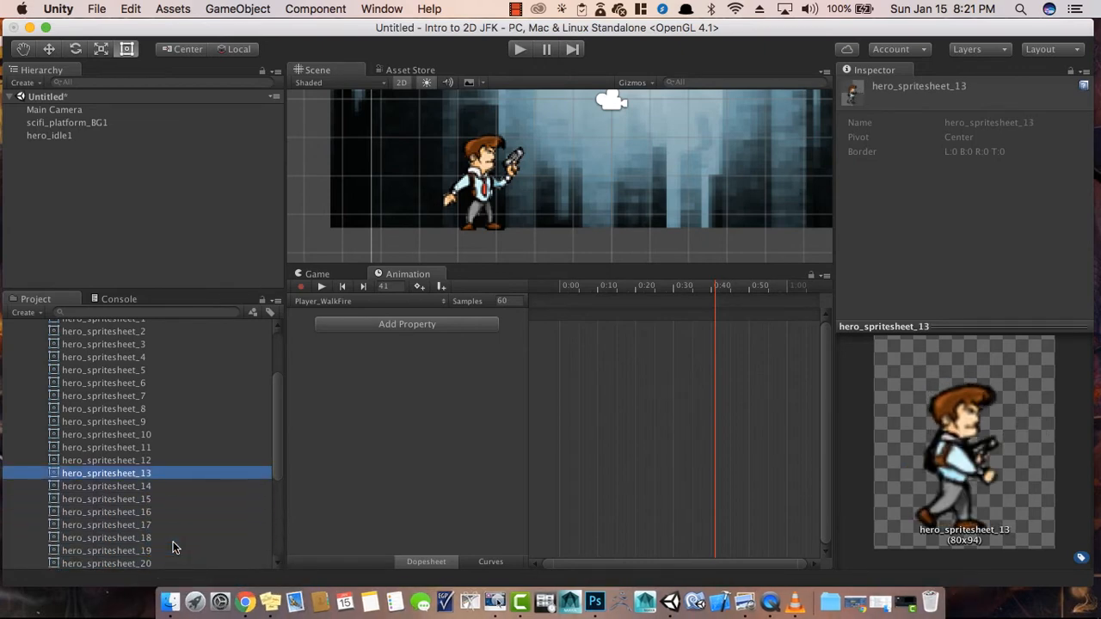
- Add hero_spritesheet_14 through hero_spritesheet_19 to the start of the Player_WalkFire timeline as sprite keyframes
key("Down")
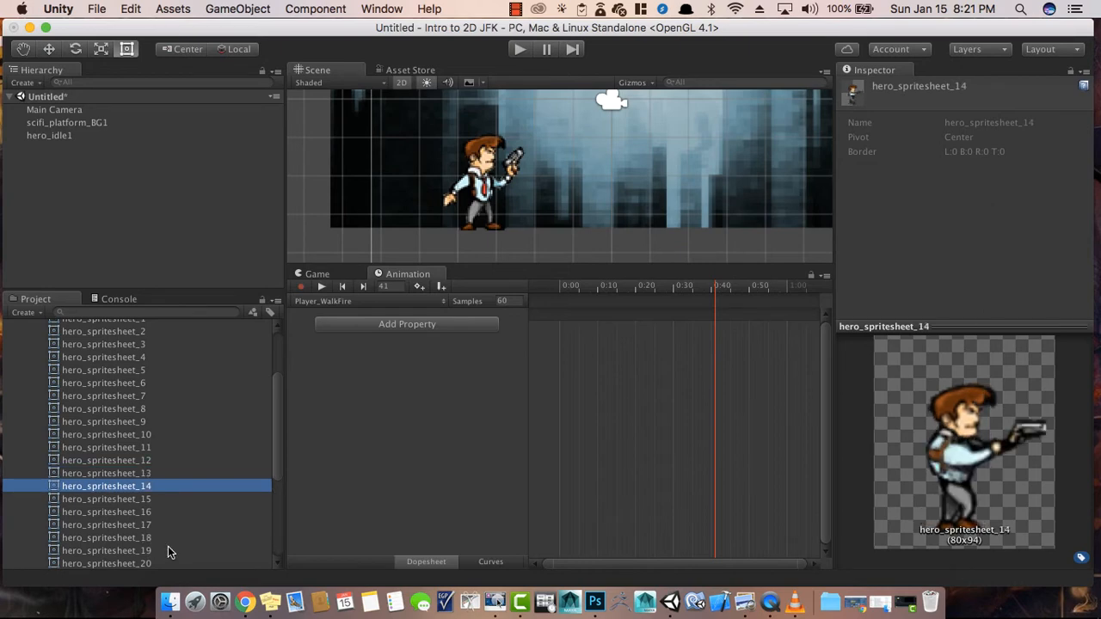
left_click(166, 552, "shift")
left_click_drag(87, 489, 547, 334)
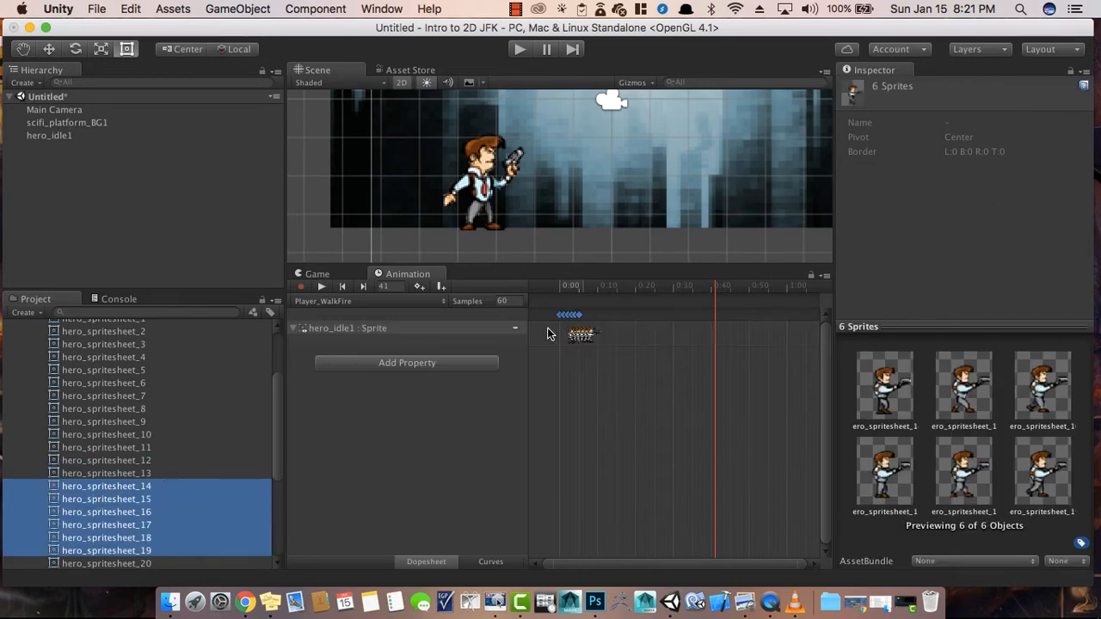
- Set the Player_WalkFire sample rate to 10 and play the animation to check its speed
left_click(507, 303)
type("10")
key("Return")
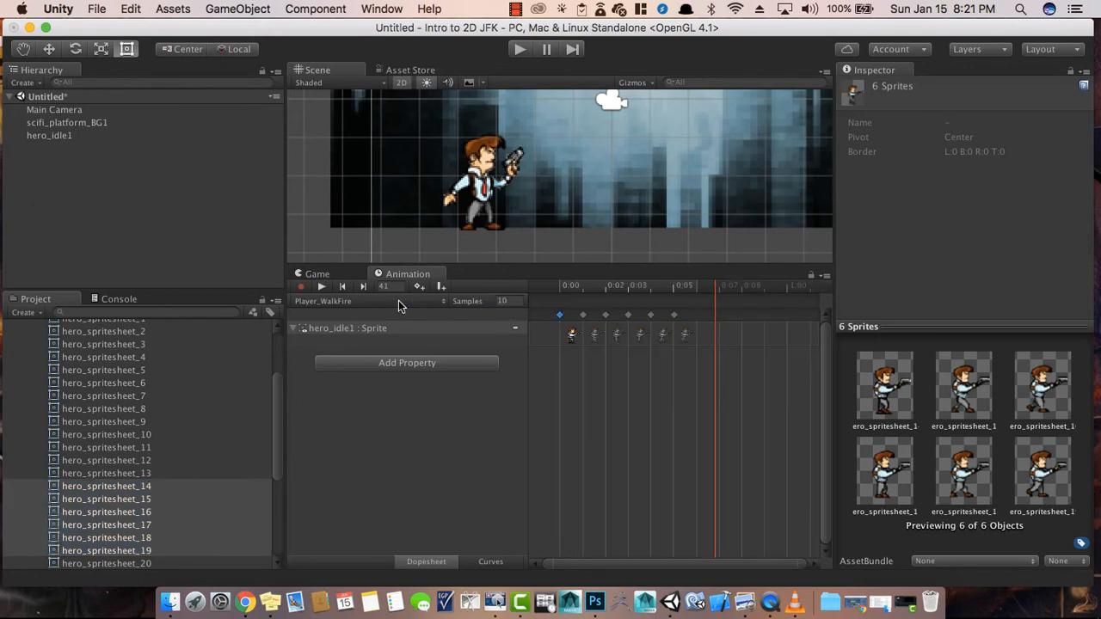
left_click(319, 286)
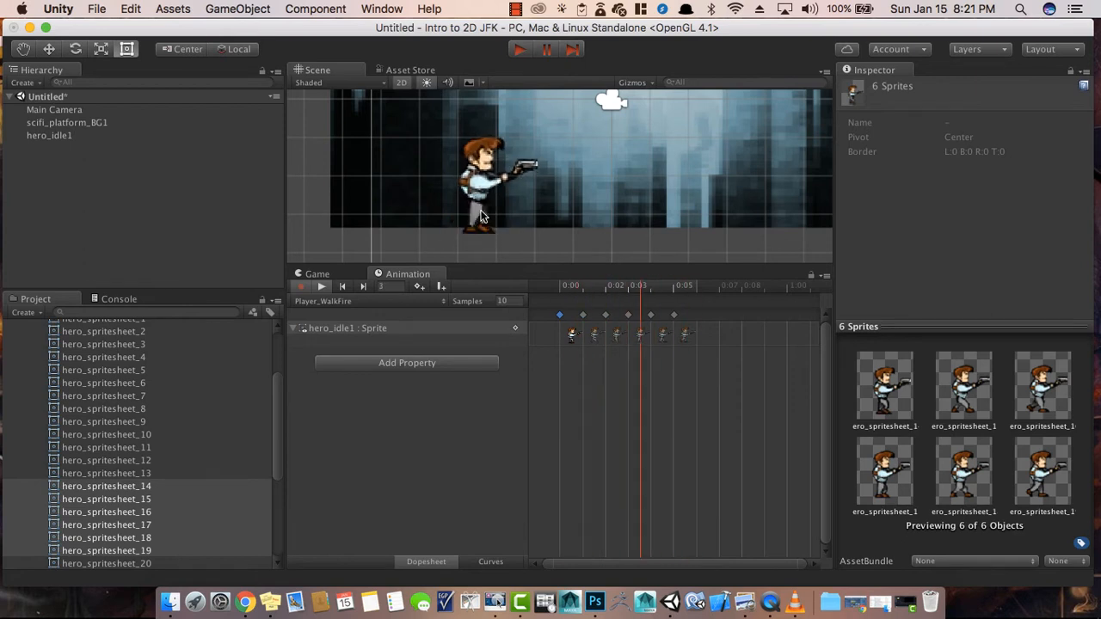
left_click(321, 287)
- Step forward and backward through the Player_WalkFire keyframes to examine each walking pose
left_click(363, 288)
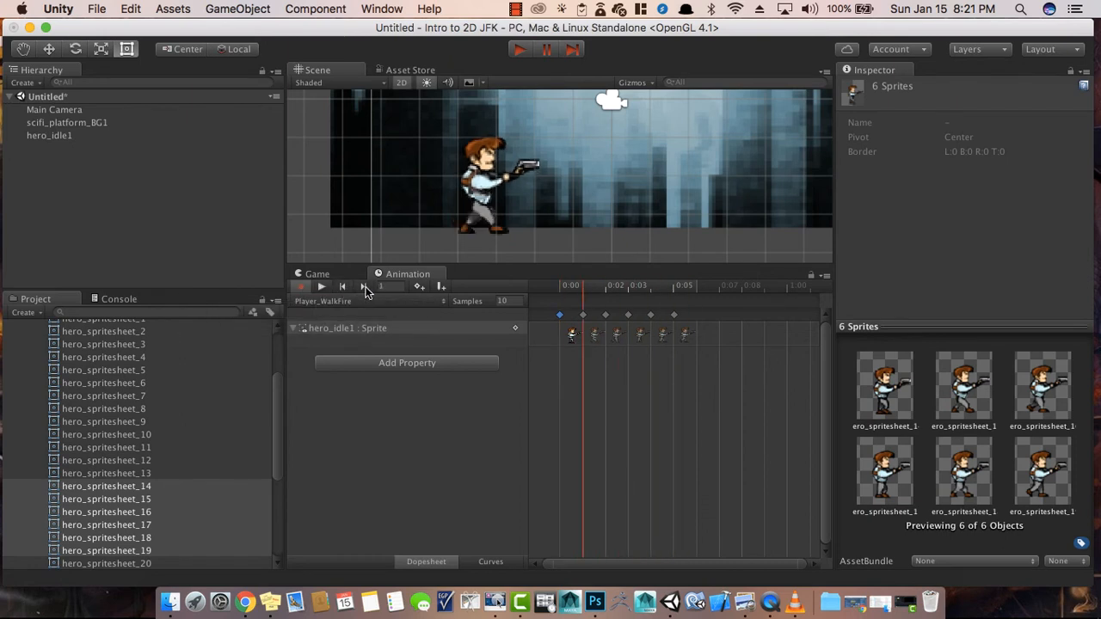
left_click(365, 288)
left_click(365, 287)
left_click(365, 288)
left_click(364, 287)
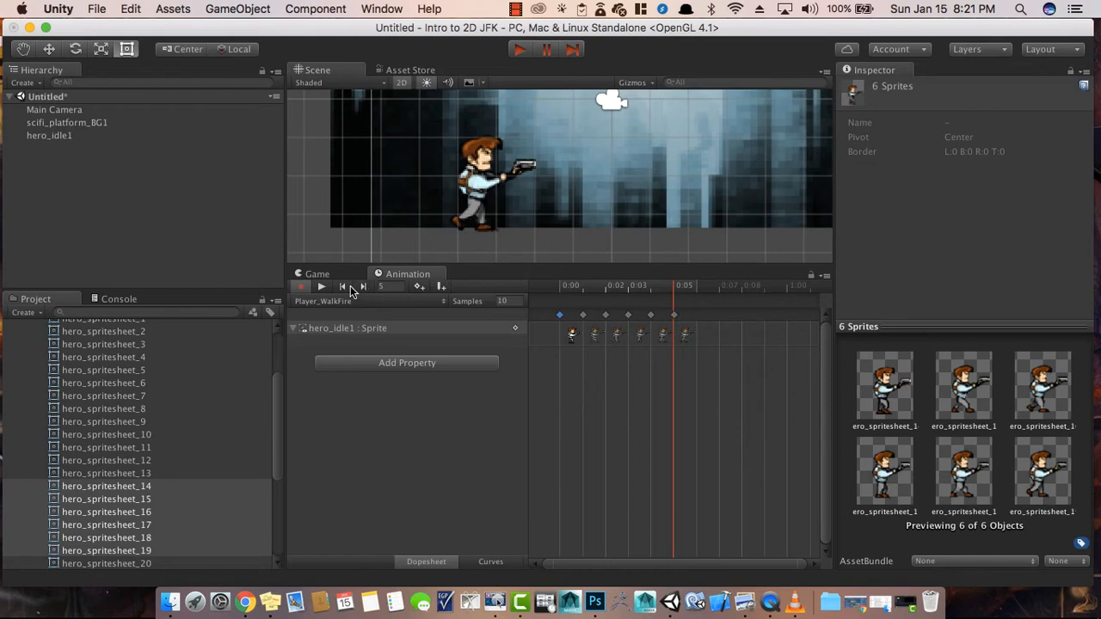
left_click(345, 287)
left_click(345, 287)
left_click(345, 287)
left_click(345, 287)
left_click(345, 286)
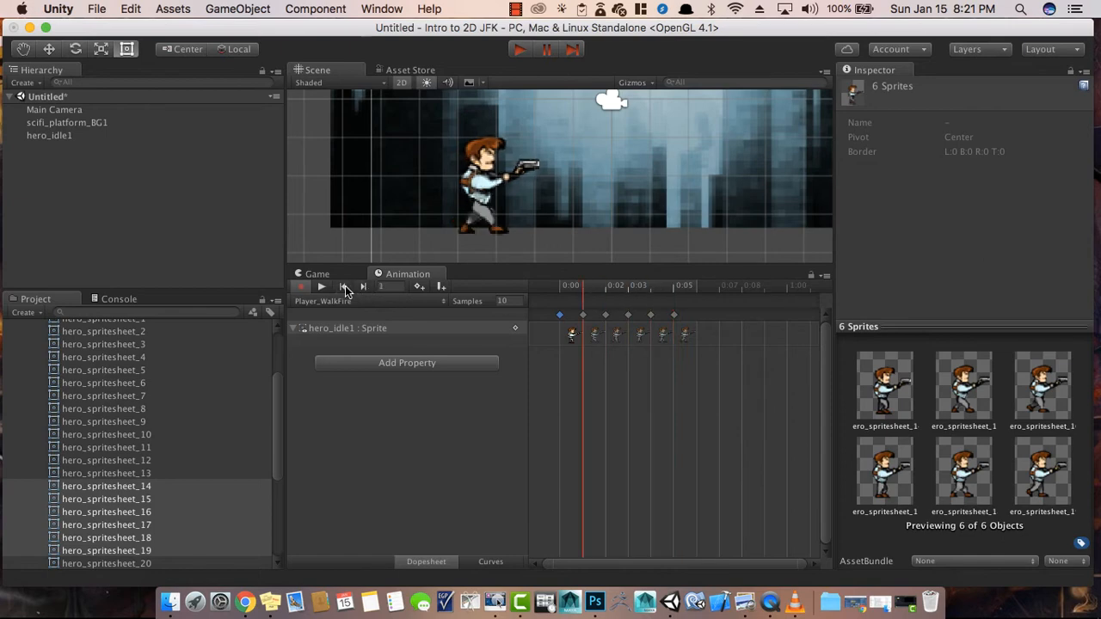
left_click(356, 288)
left_click(356, 288)
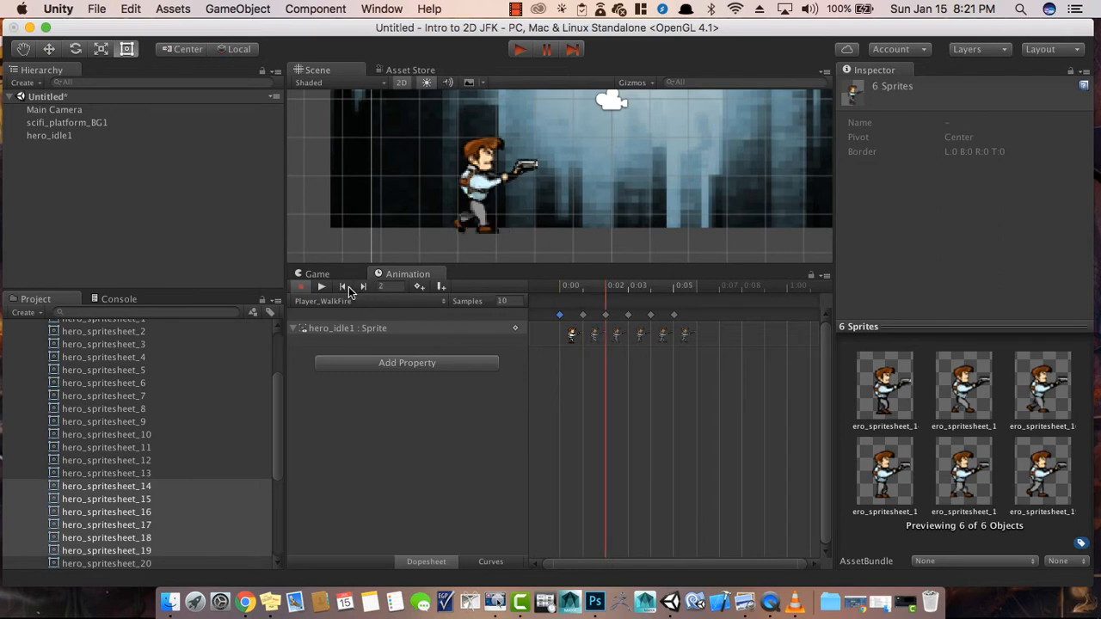
left_click(342, 288)
left_click(342, 288)
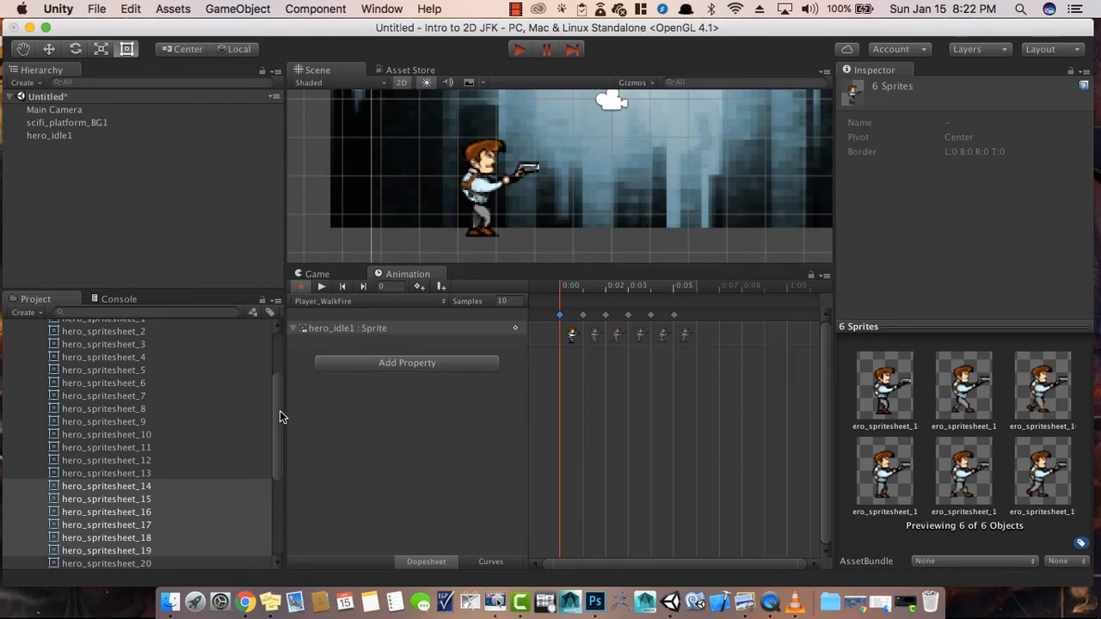
- Collapse the hero_spritesheet frames, then enable the Animator component on hero_idle1 with animation recording turned off
left_click_drag(279, 410, 267, 348)
left_click(31, 395)
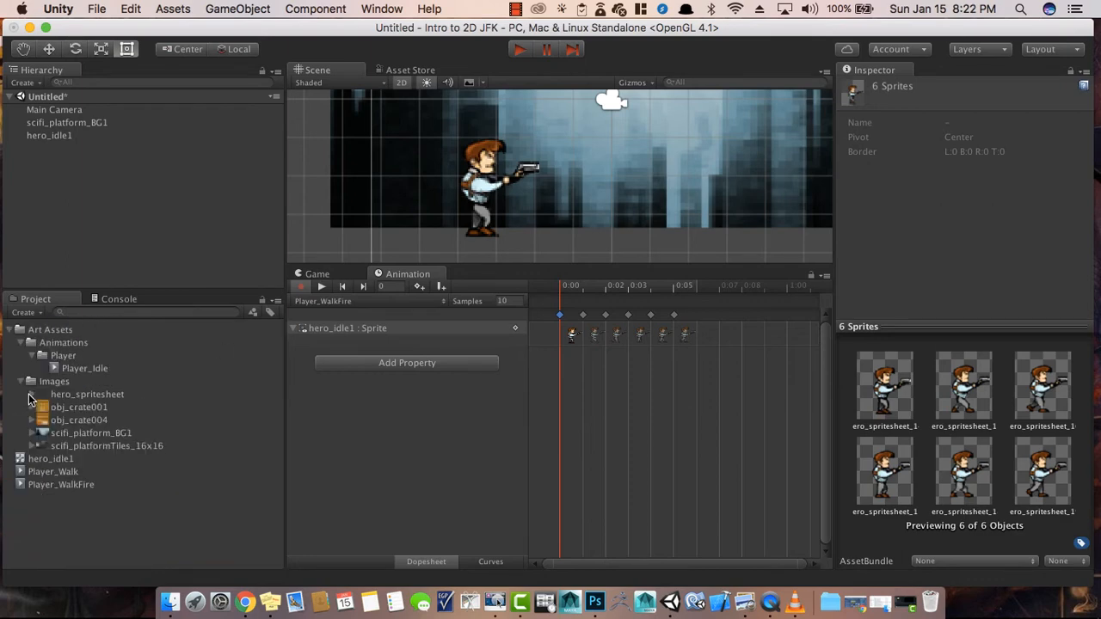
left_click(66, 136)
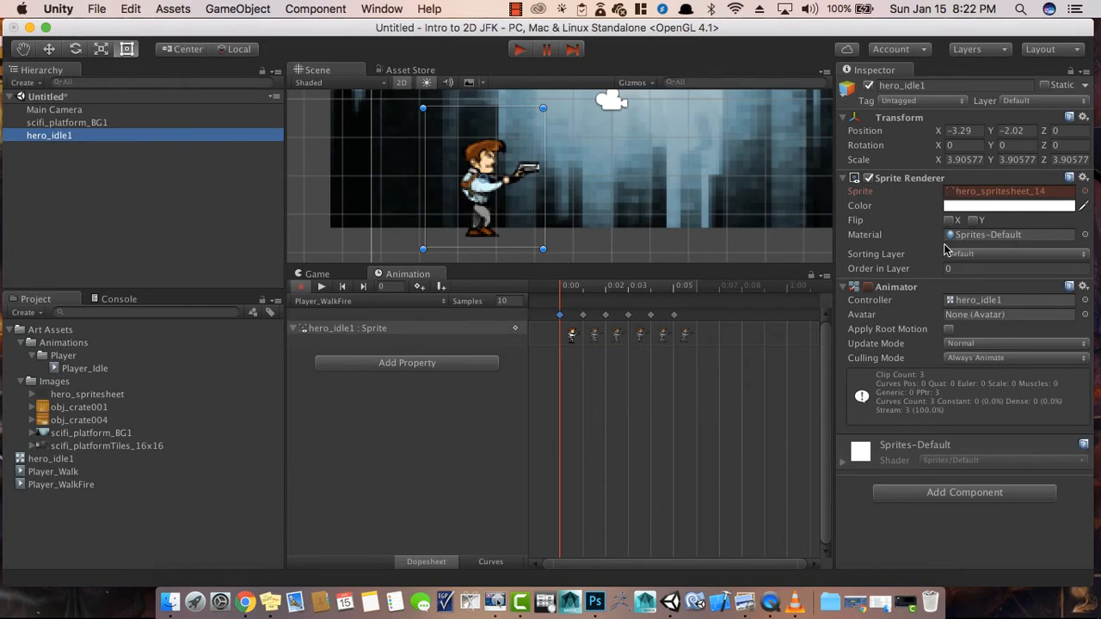
left_click(870, 288)
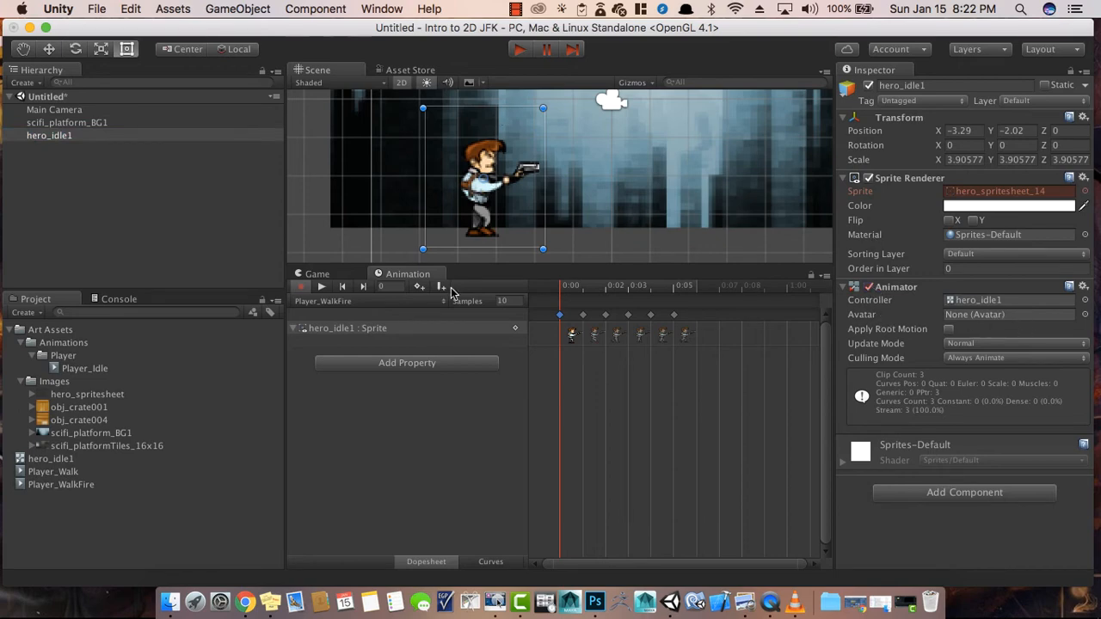
left_click(301, 286)
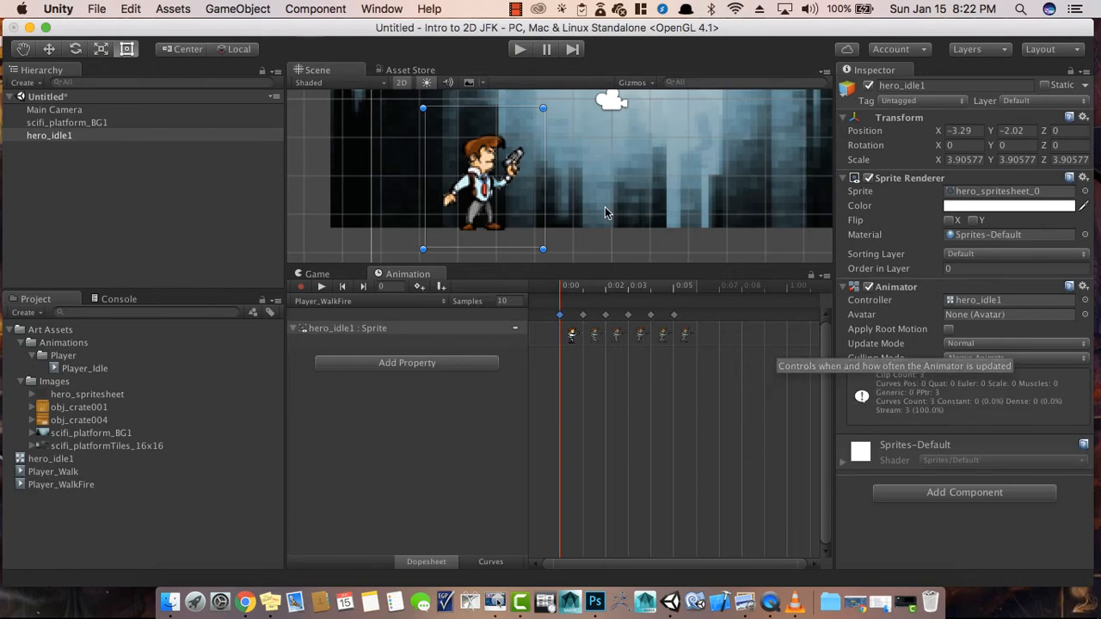
- Run the scene to check which animation the hero plays, stop it, and view the Game preview
left_click(522, 52)
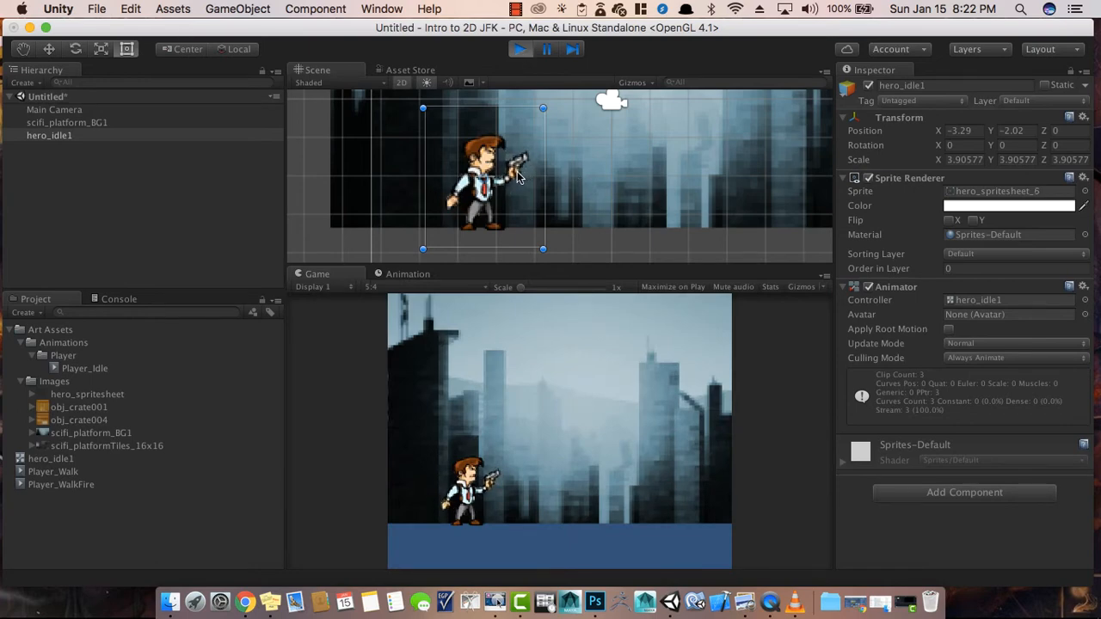
left_click(523, 49)
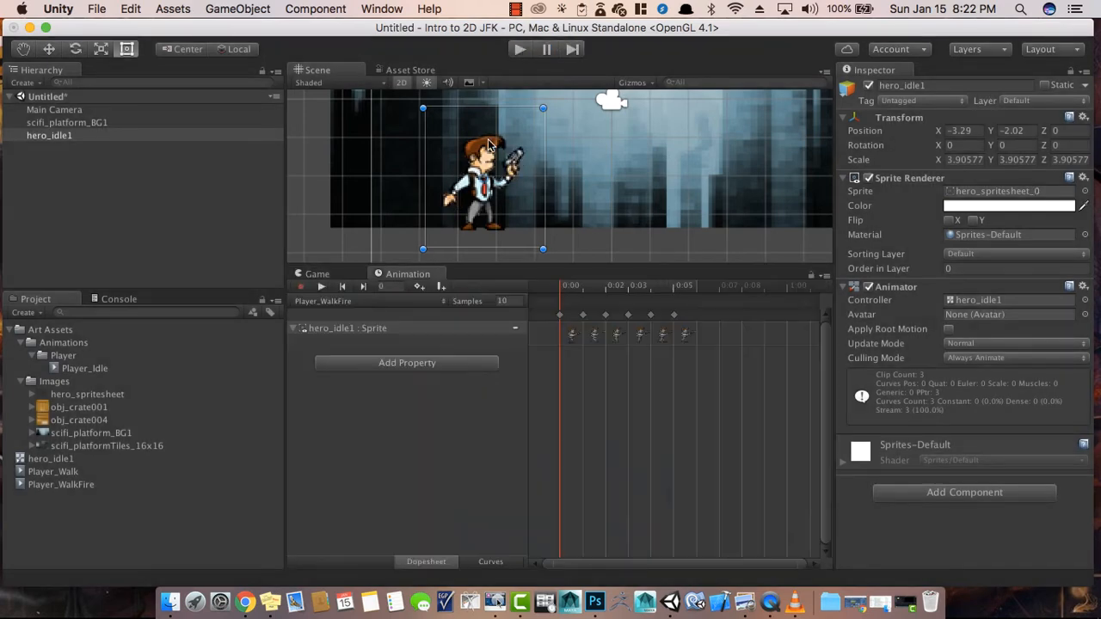
left_click(319, 274)
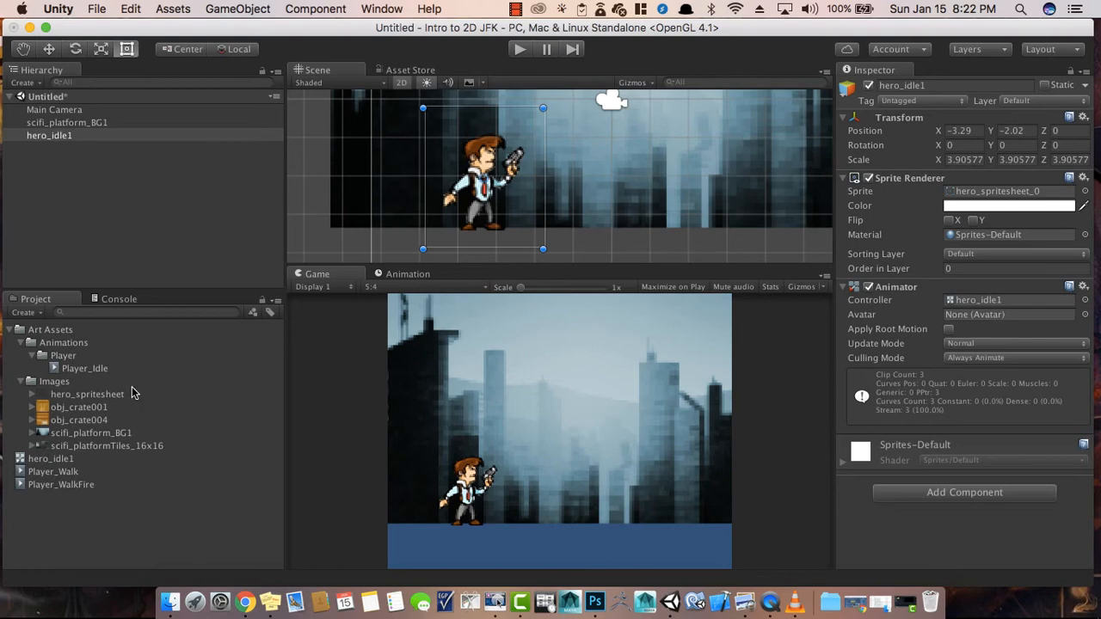
- Open scifi_platformTiles_16x16 in the Sprite Editor and examine how its platform tiles are laid out
left_click(81, 411)
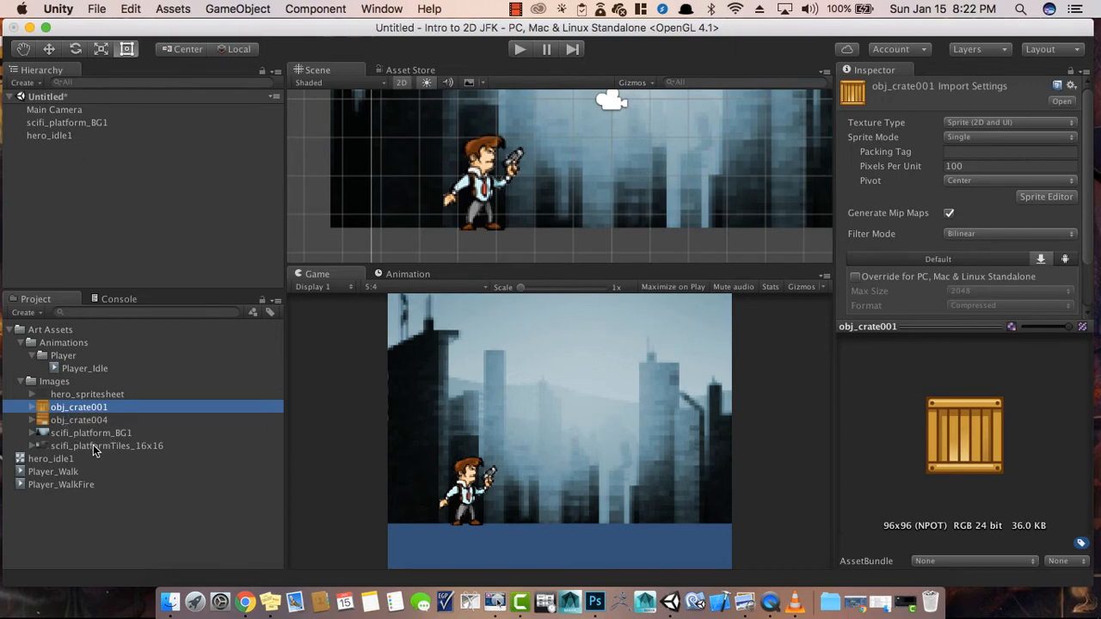
left_click(95, 447)
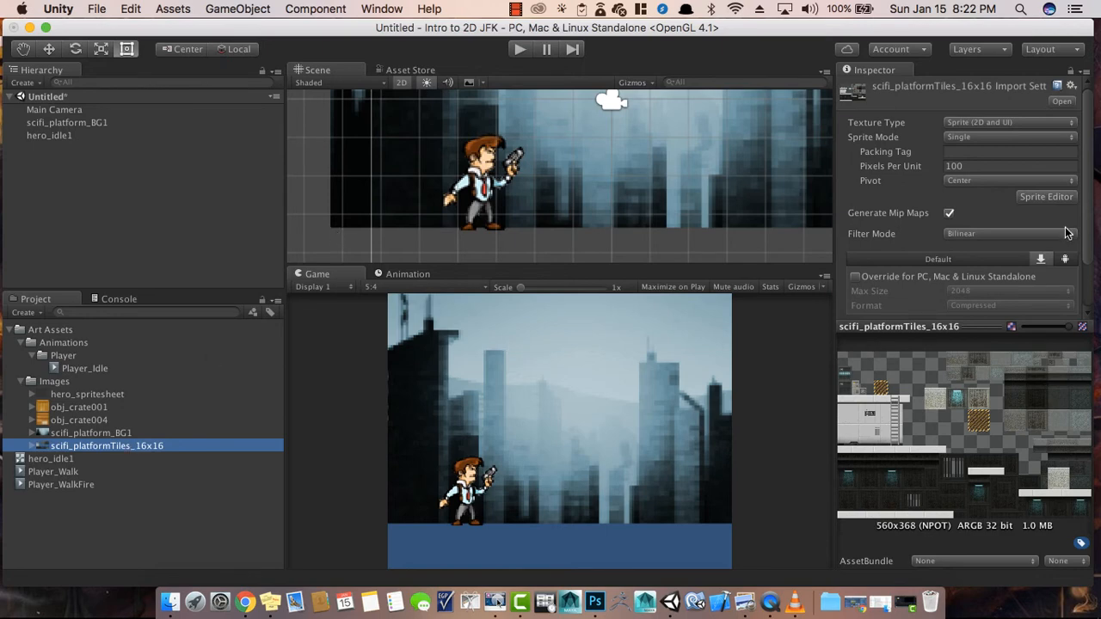
left_click(1052, 199)
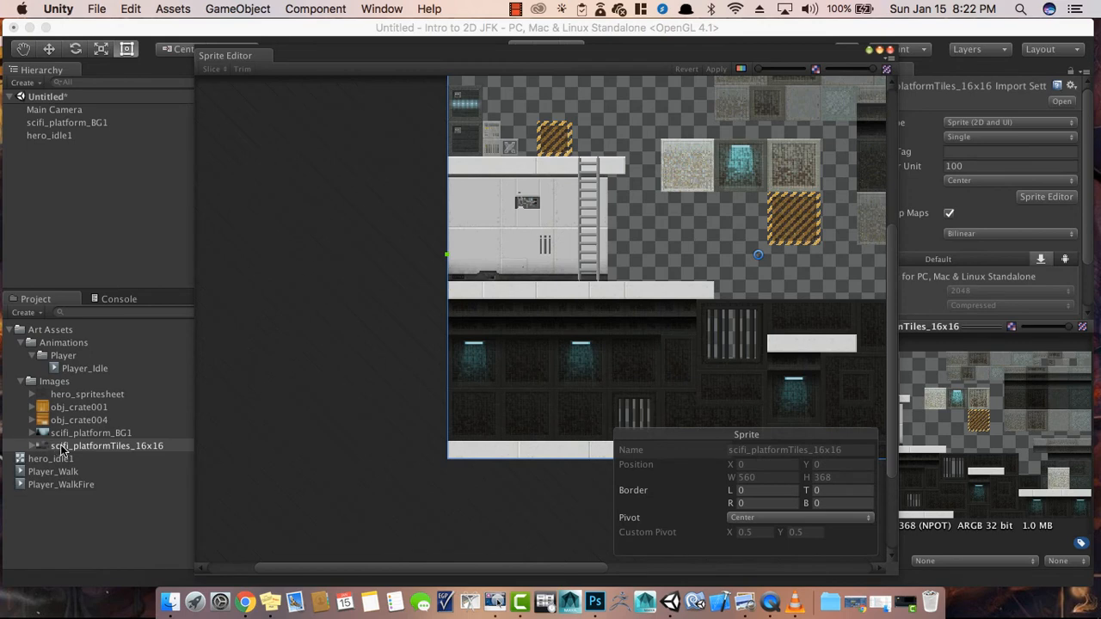
middle_click_drag(638, 270, 445, 310)
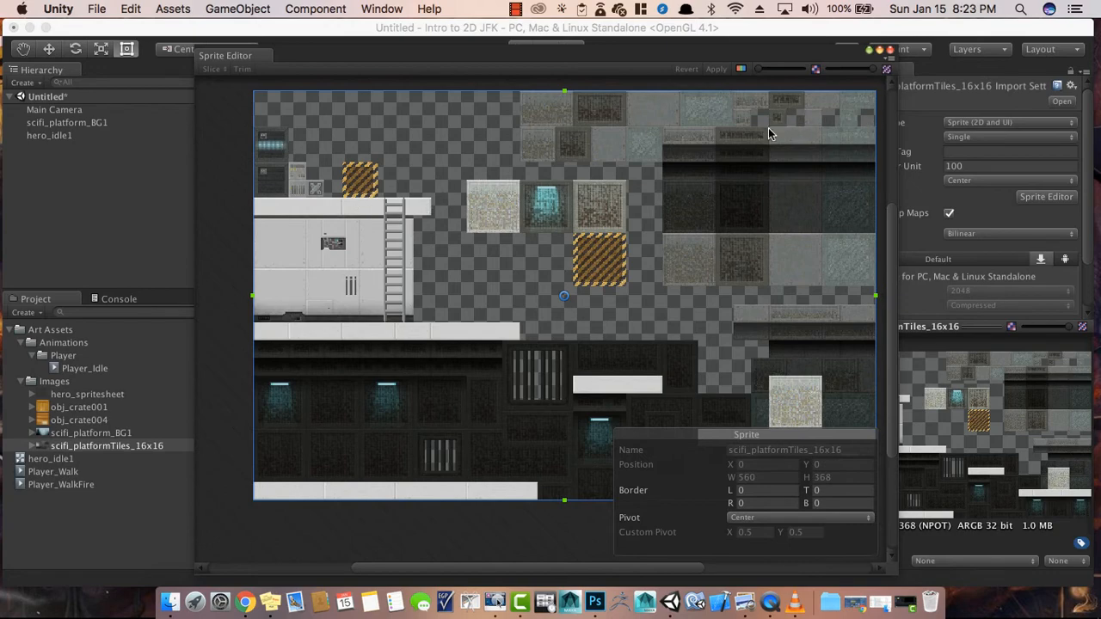
scroll(770, 131, "up", 3)
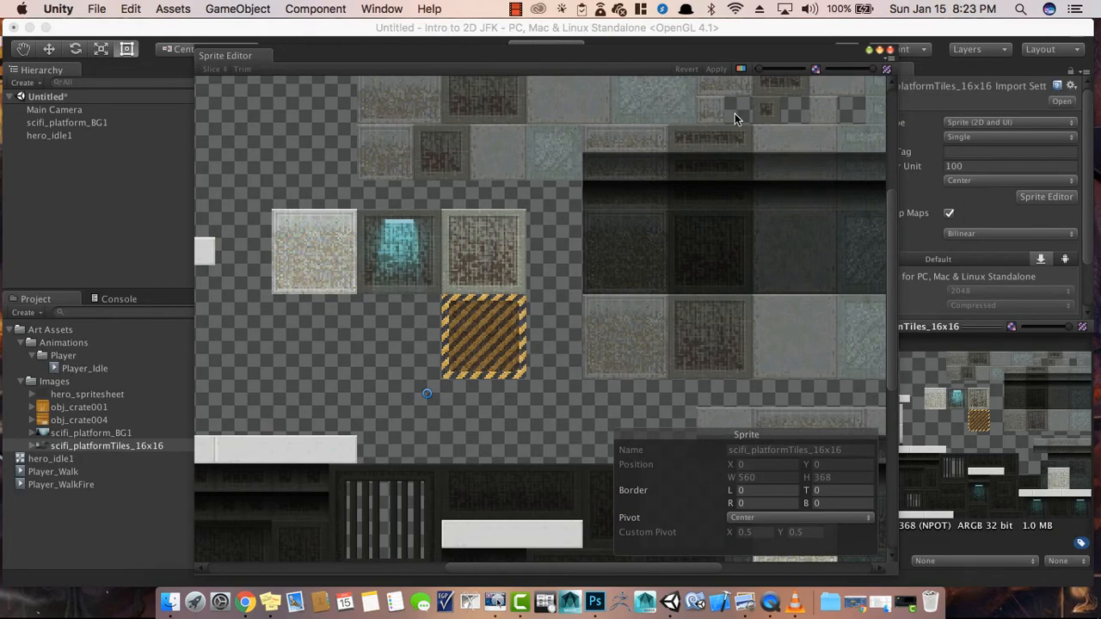
scroll(727, 227, "down", 3)
middle_click_drag(665, 290, 691, 263)
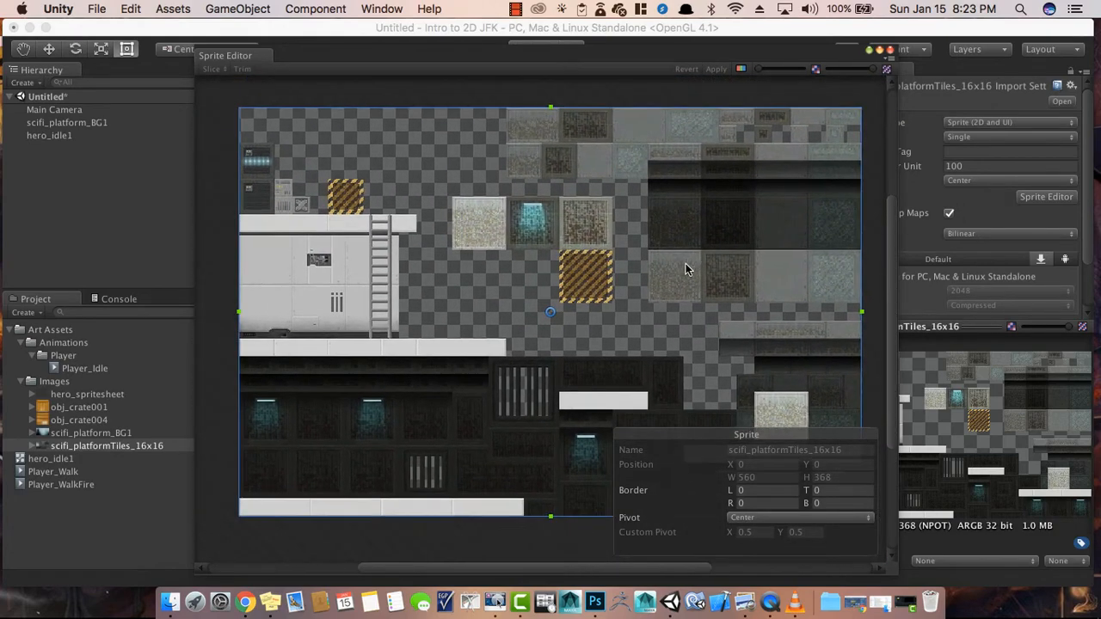
scroll(455, 262, "up", 1)
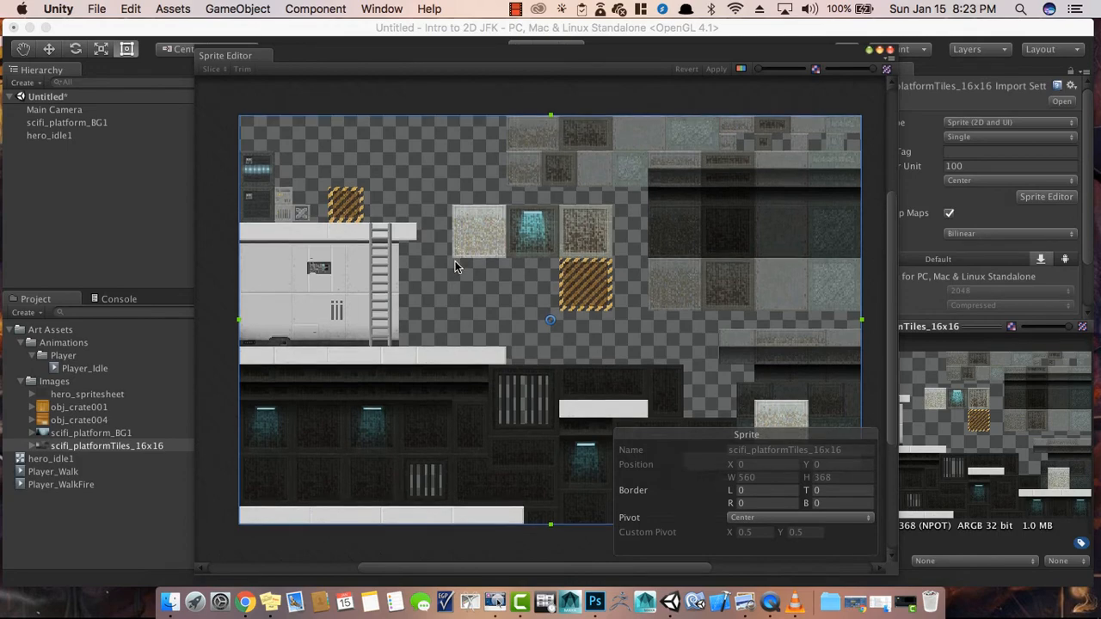
scroll(530, 295, "up", 3)
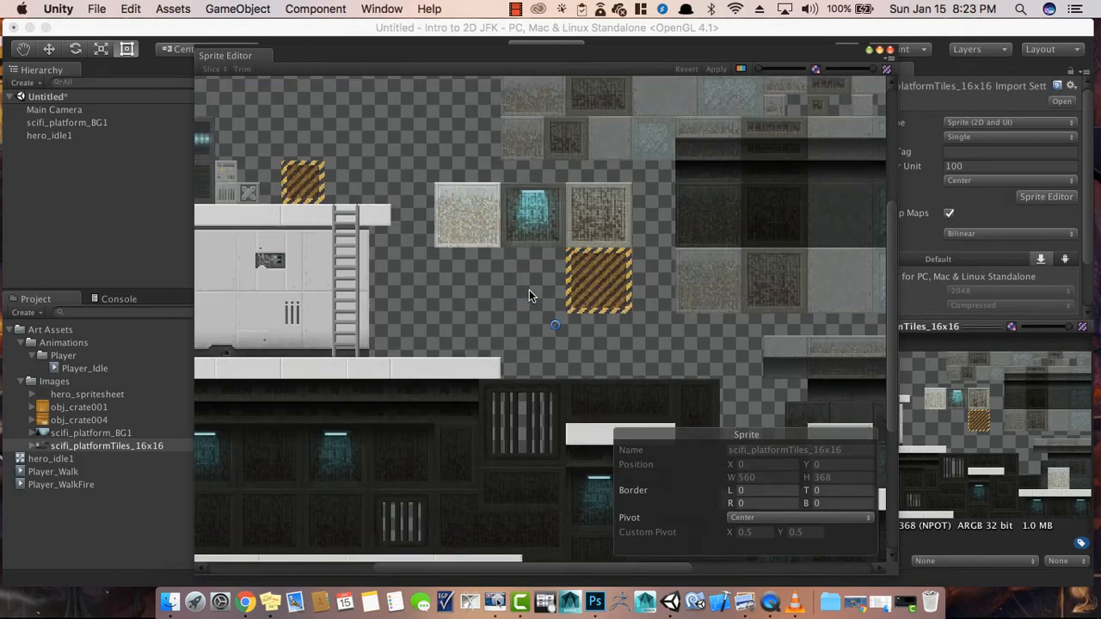
- Examine the white building, ladder and crate tiles up close, and close the Sprite Editor
scroll(529, 295, "up", 3)
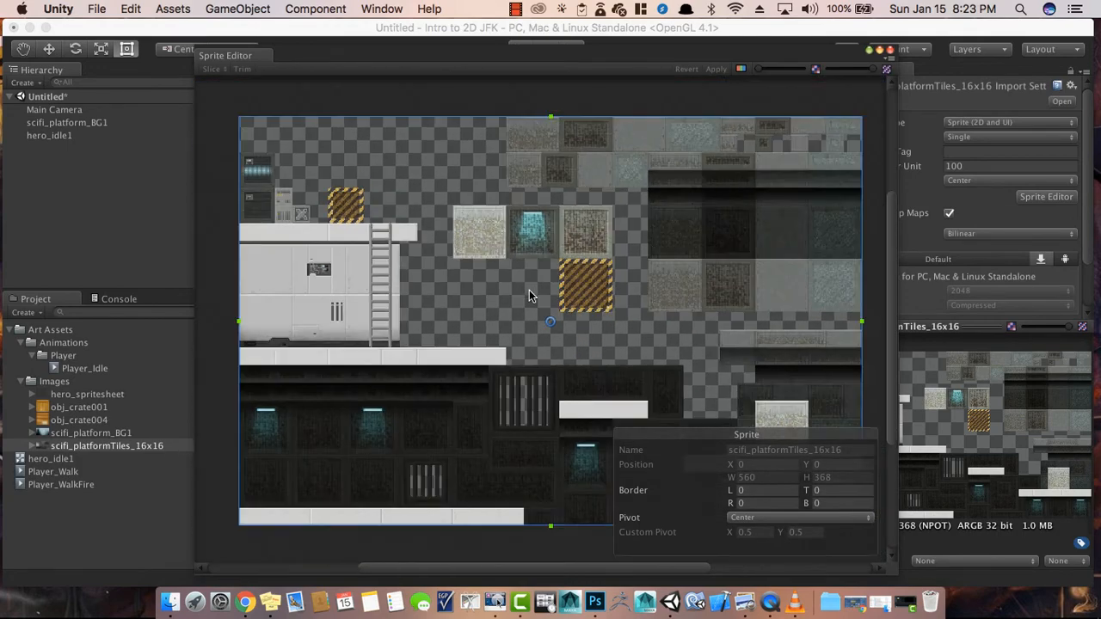
scroll(529, 296, "down", 5)
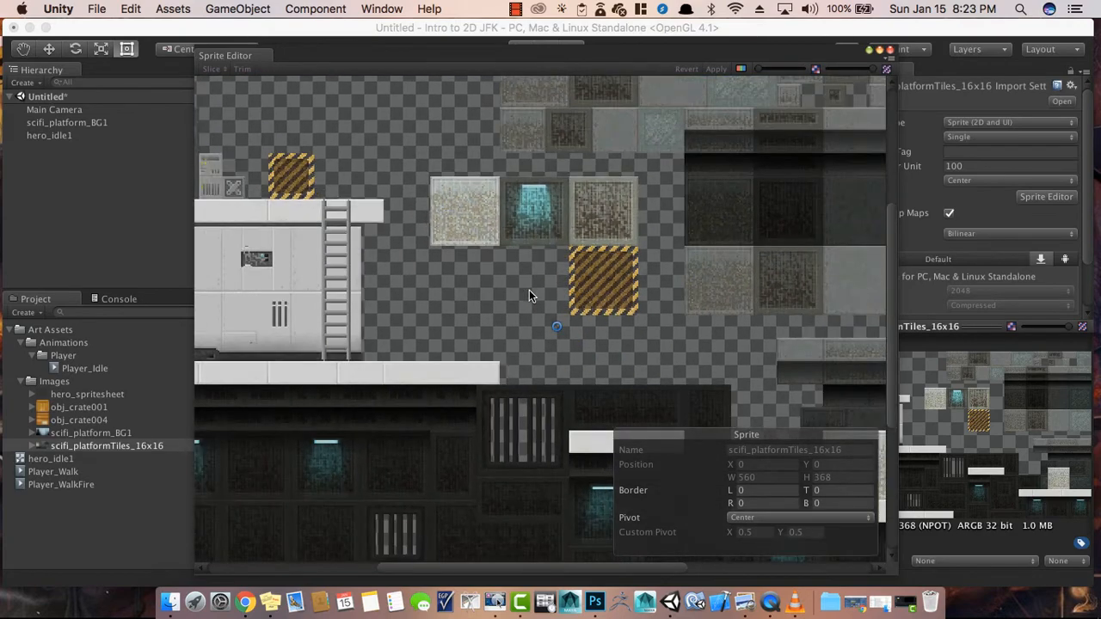
scroll(426, 284, "up", 3)
scroll(458, 273, "up", 1)
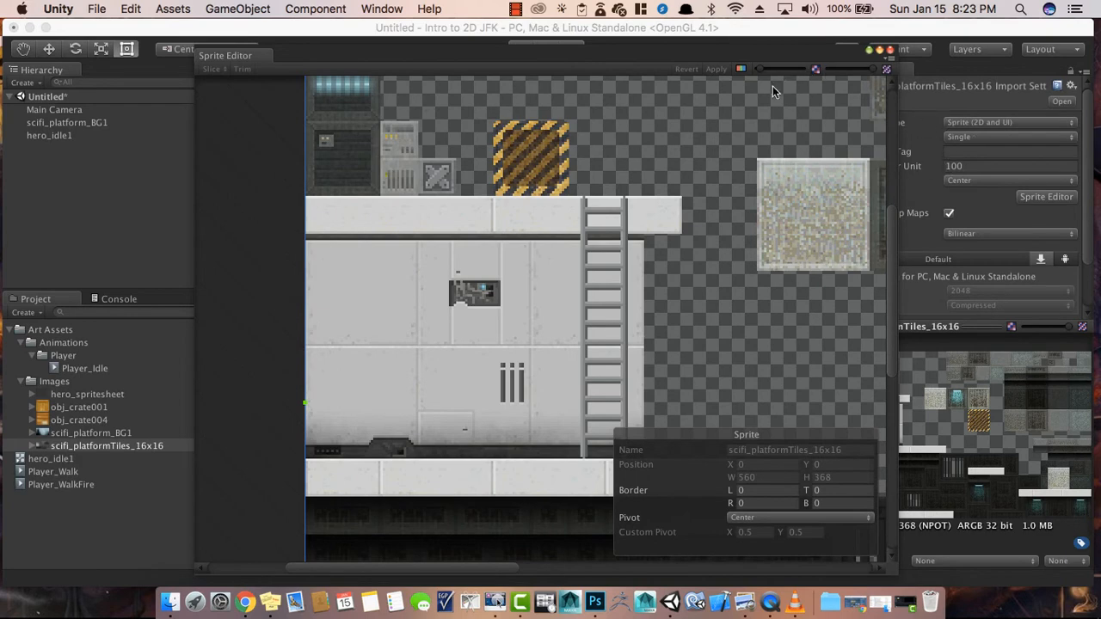
left_click(890, 51)
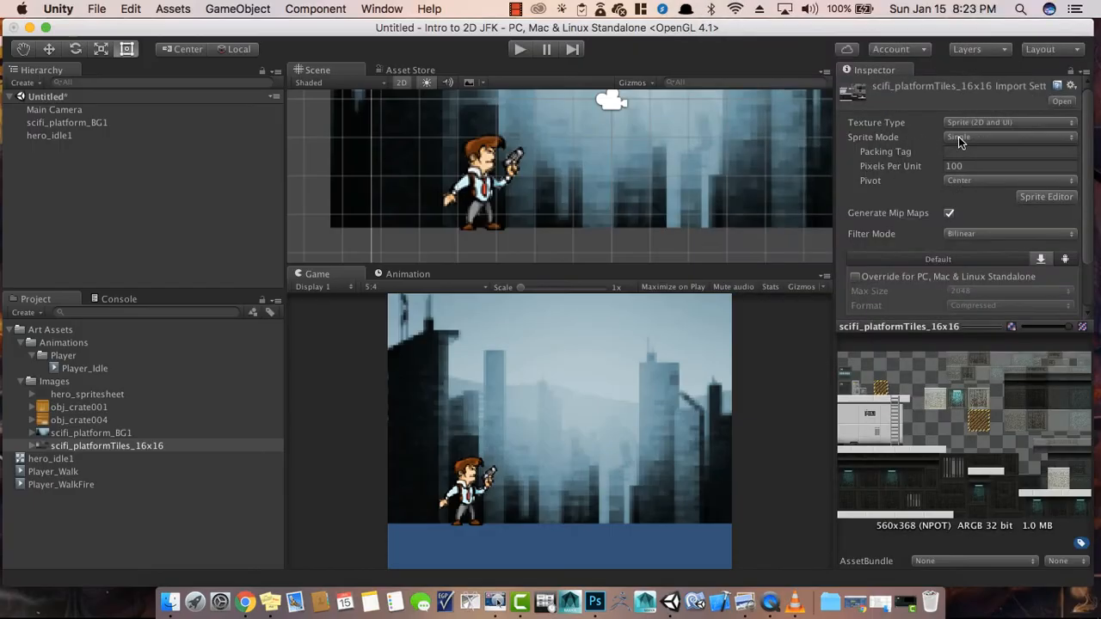
- Set the tileset's Sprite Mode to Multiple and its Filter Mode to Point (no filter), and apply the import settings
left_click(959, 136)
left_click(965, 152)
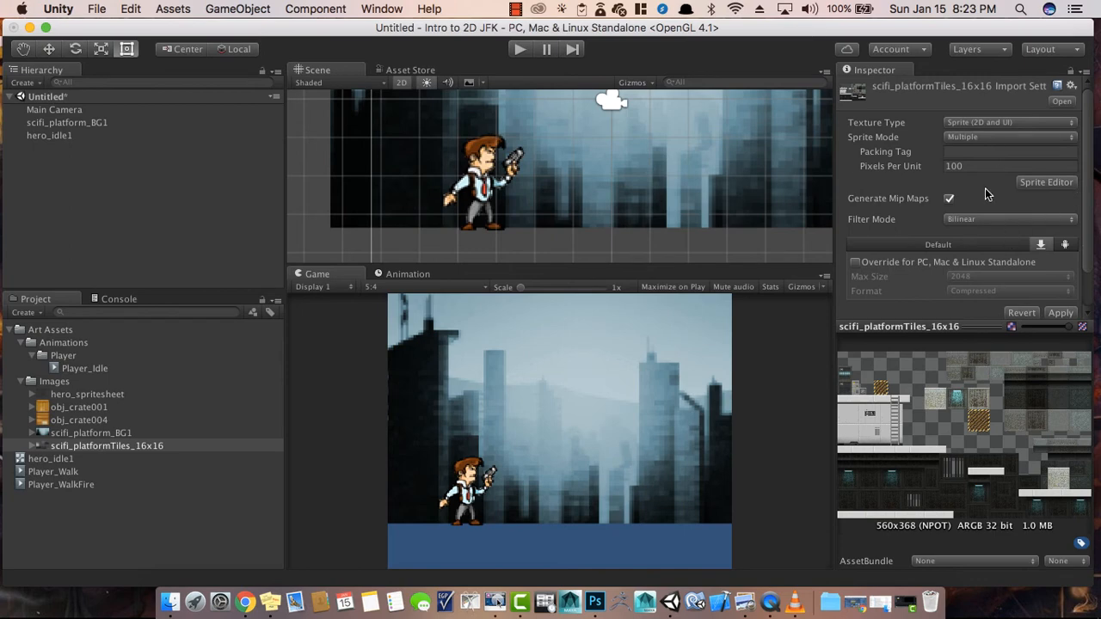
scroll(923, 248, "down", 2)
left_click(1061, 267)
left_click(955, 175)
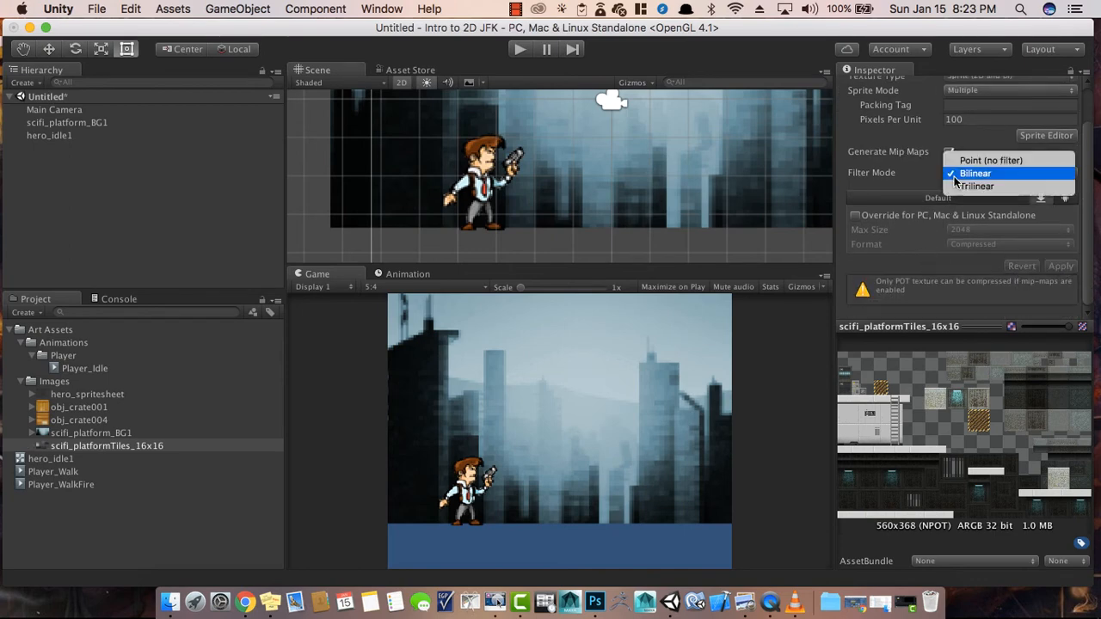
left_click(972, 160)
left_click(1050, 268)
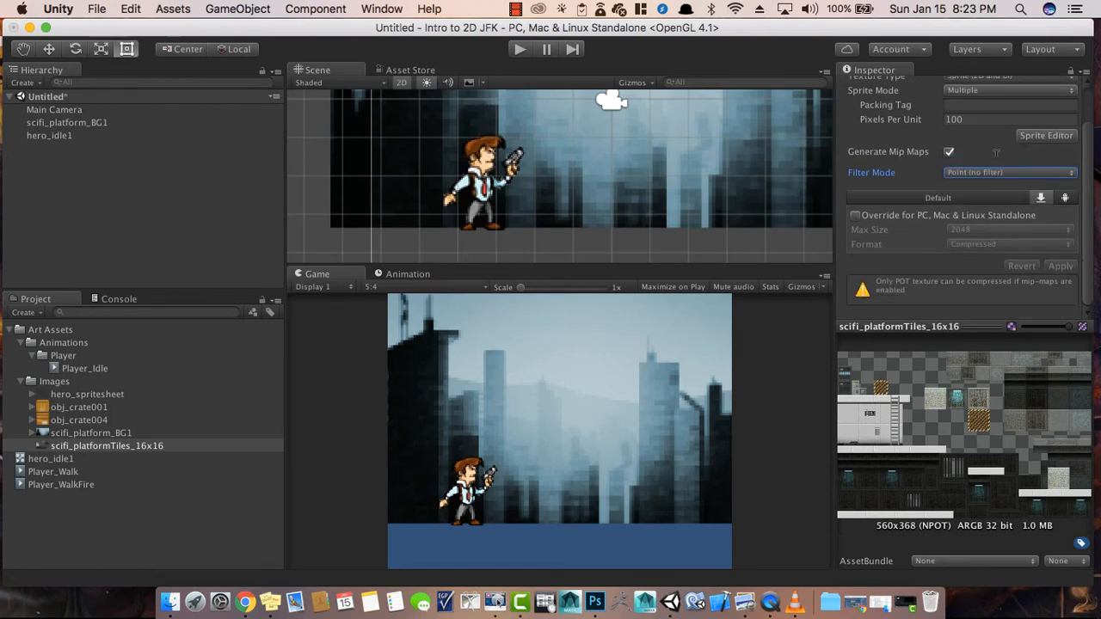
scroll(996, 152, "up", 2)
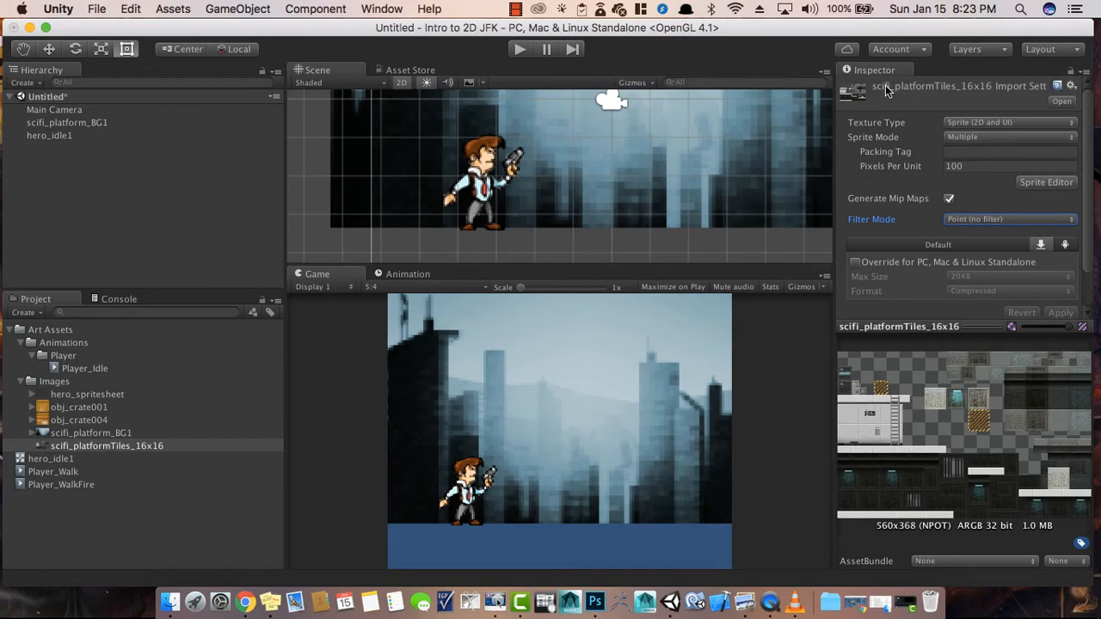
- In the Sprite Editor, slice the white strip on top of the building at X 0, Y 253, about 80 × 19 pixels, and name it Floor
left_click(1050, 182)
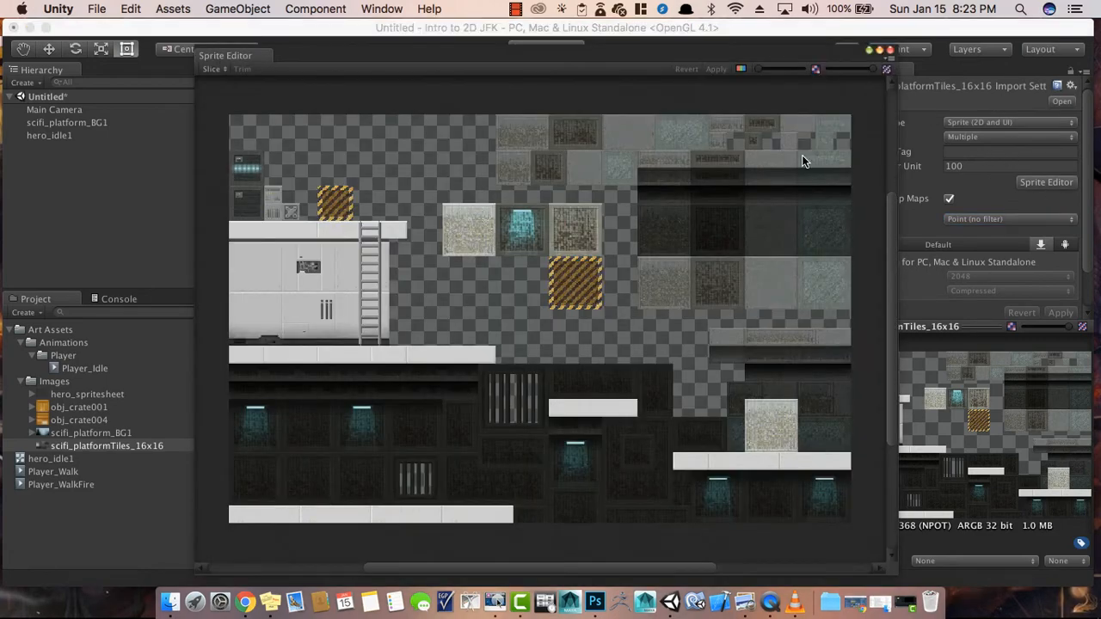
scroll(335, 207, "up", 10)
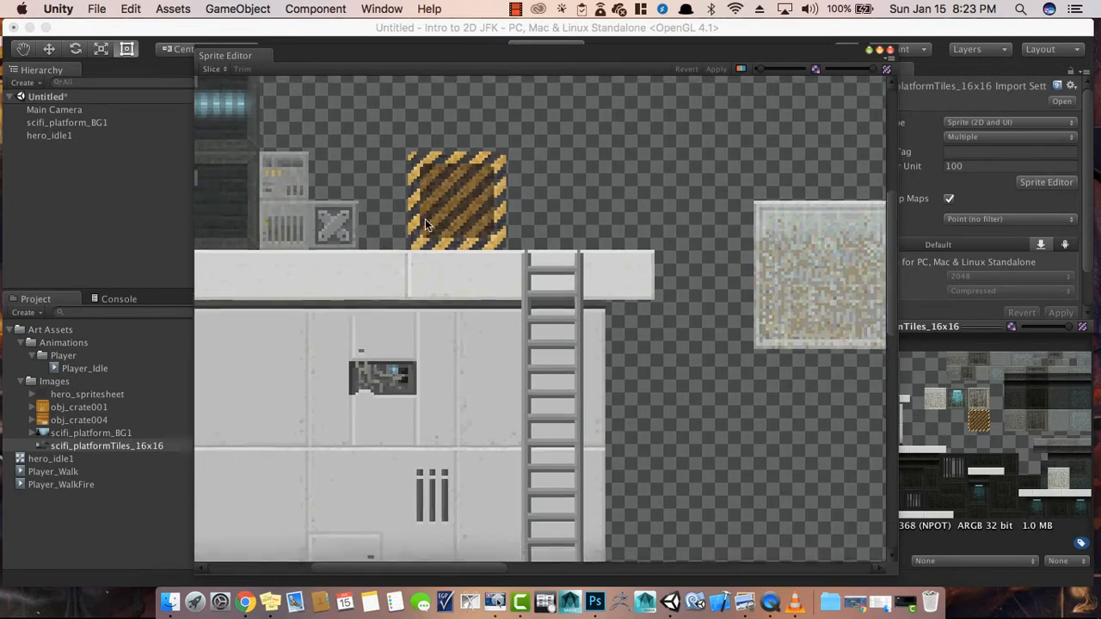
middle_click_drag(425, 219, 635, 165)
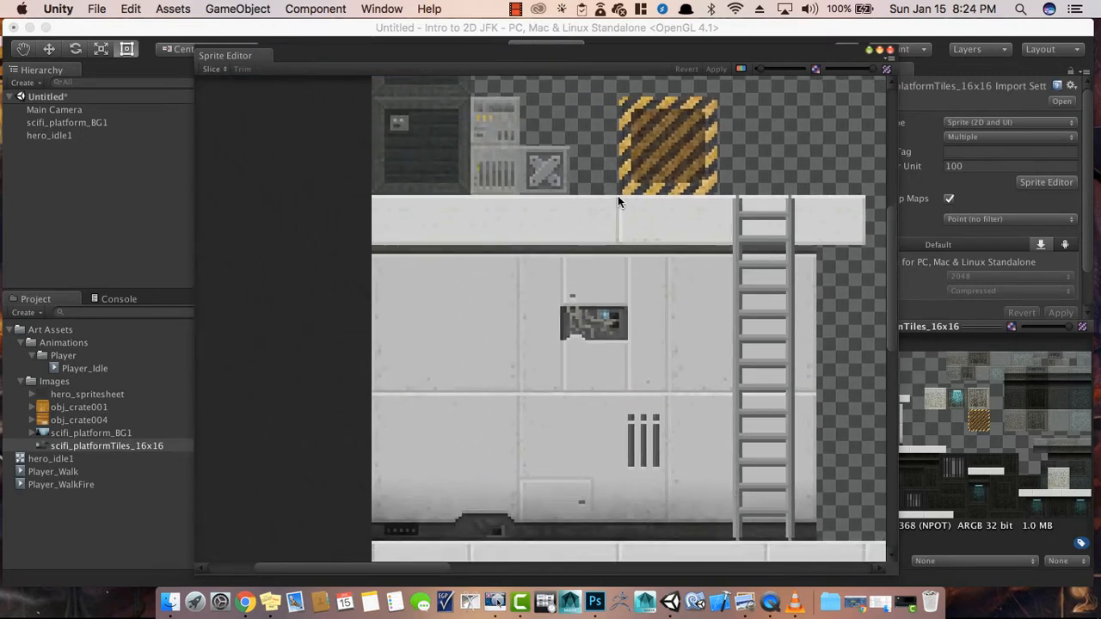
scroll(619, 195, "up", 3)
middle_click_drag(573, 271, 702, 273)
scroll(637, 274, "up", 2)
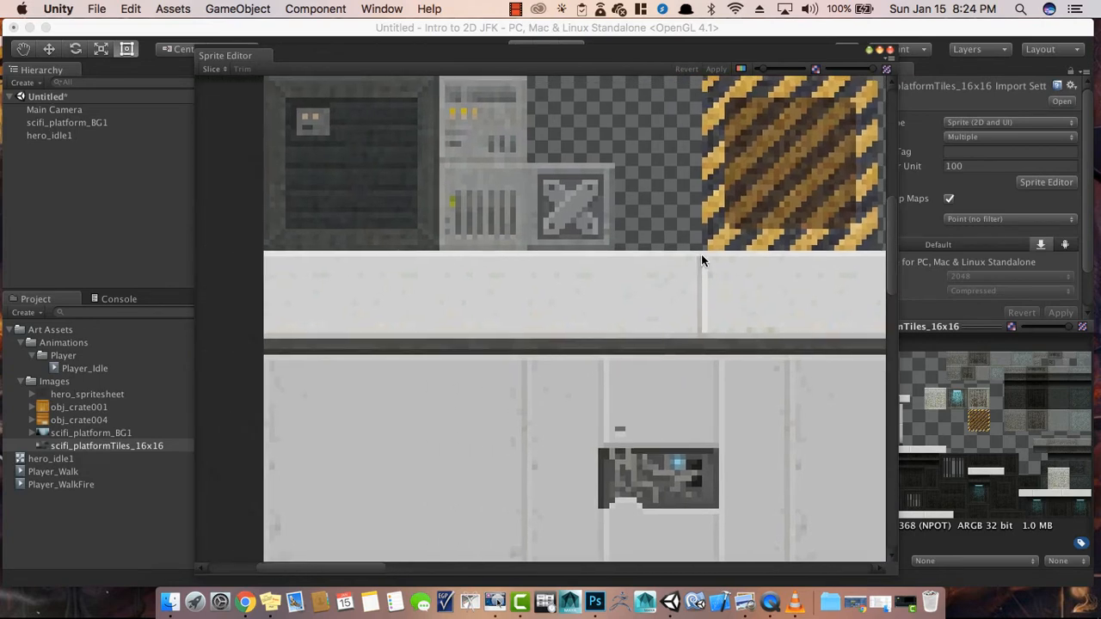
left_click_drag(701, 251, 262, 351)
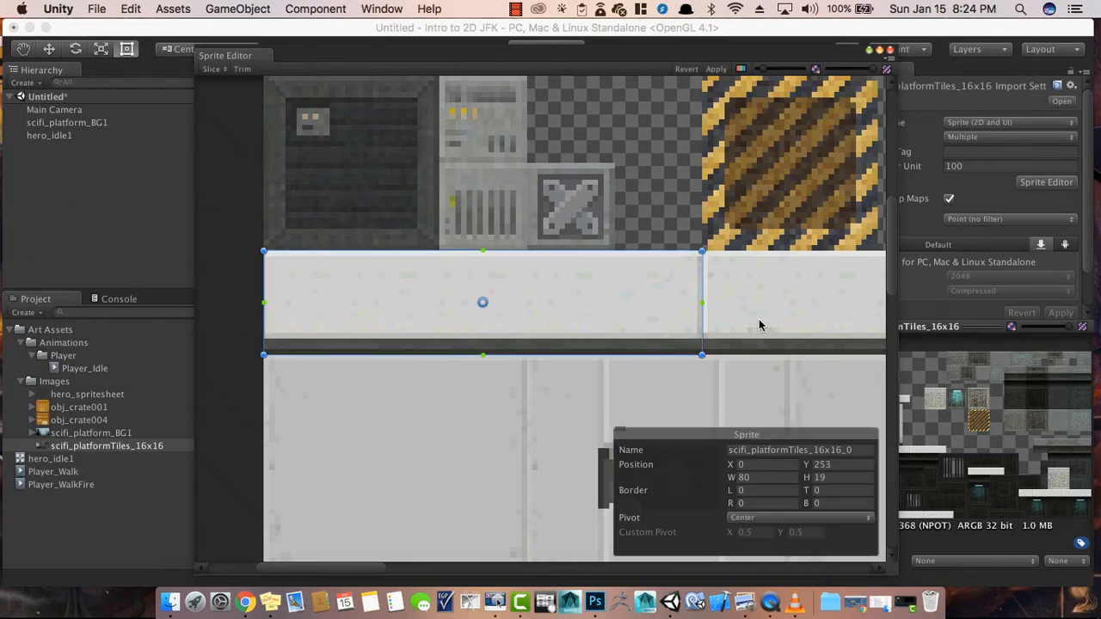
left_click(856, 454)
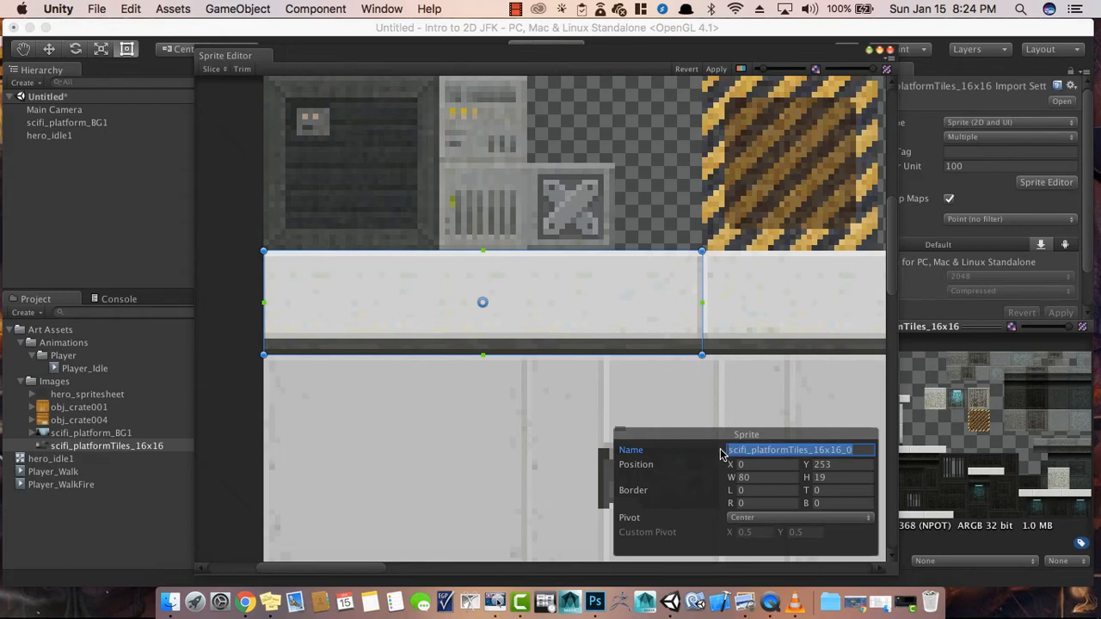
type("Floor")
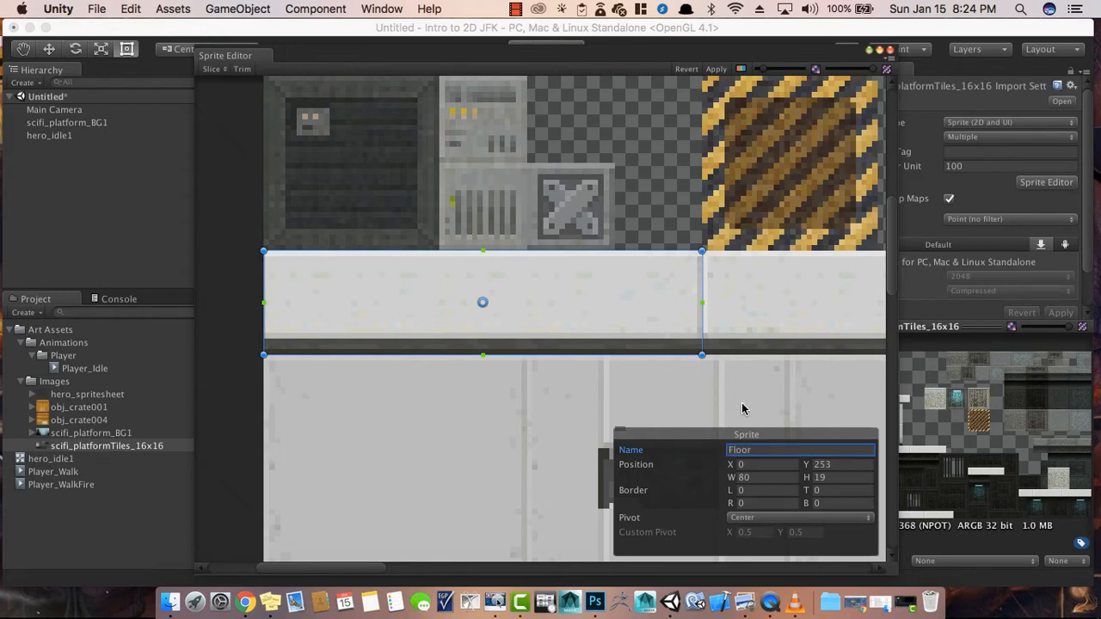
- Examine the edges of the Floor slice against the surrounding crate, hazard block and ladder tiles
scroll(756, 317, "down", 5)
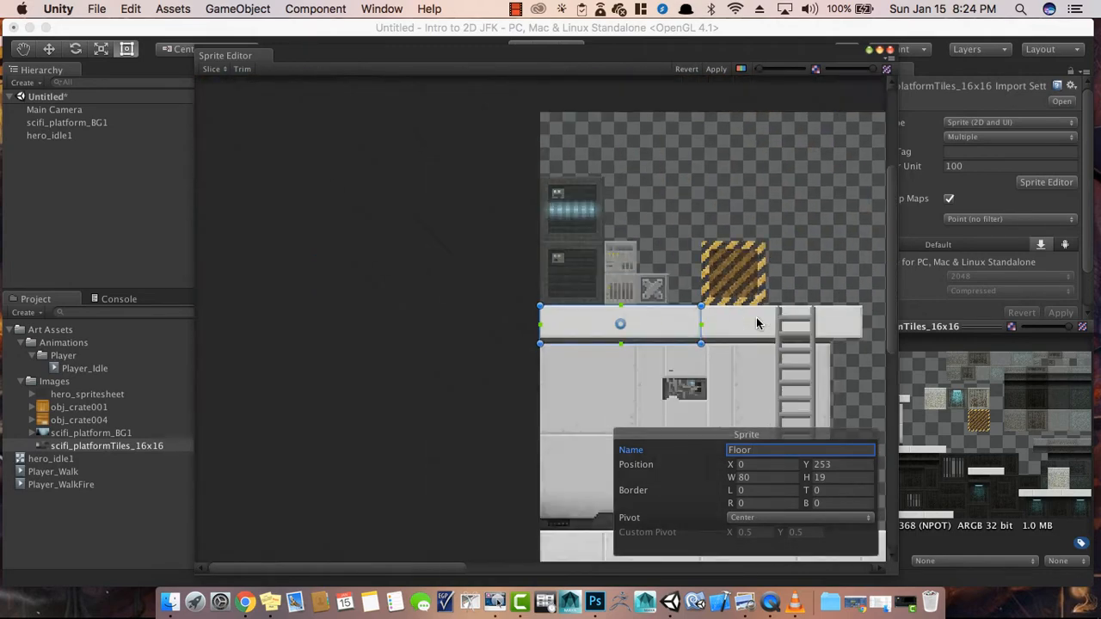
middle_click_drag(821, 273, 637, 252)
scroll(437, 230, "up", 6)
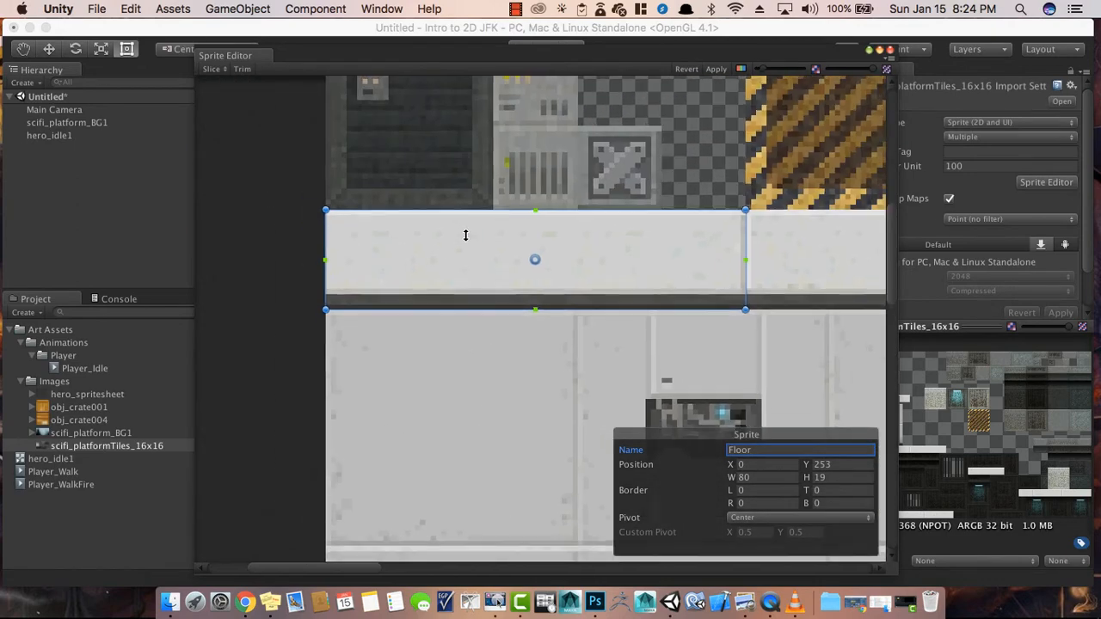
scroll(476, 258, "down", 5)
scroll(473, 209, "up", 5)
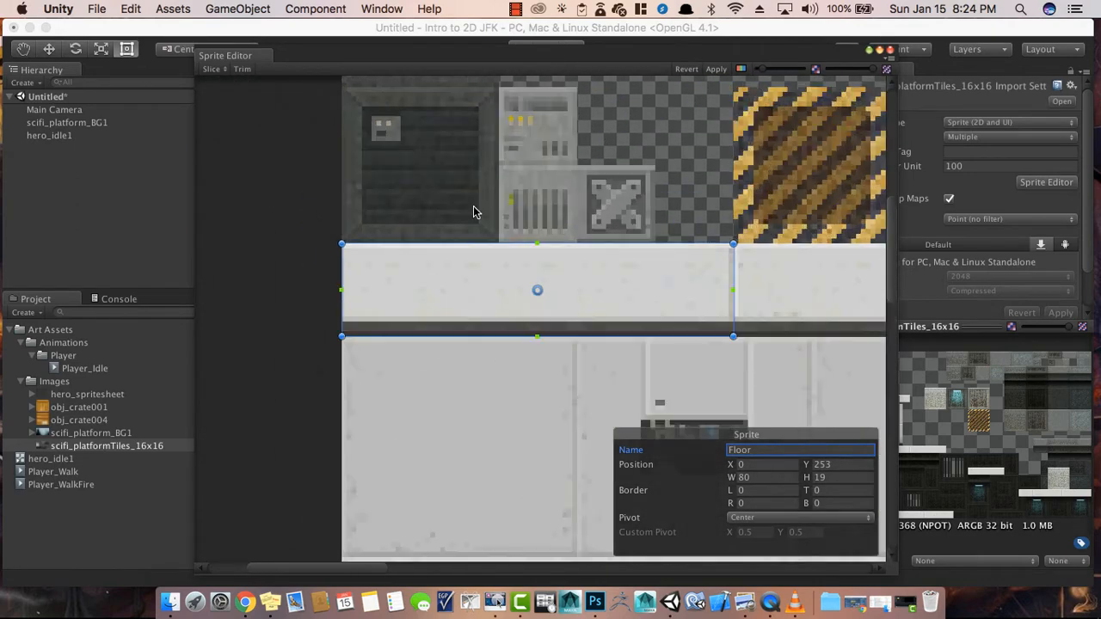
scroll(487, 250, "down", 3)
scroll(472, 230, "down", 5)
scroll(473, 231, "right", 2)
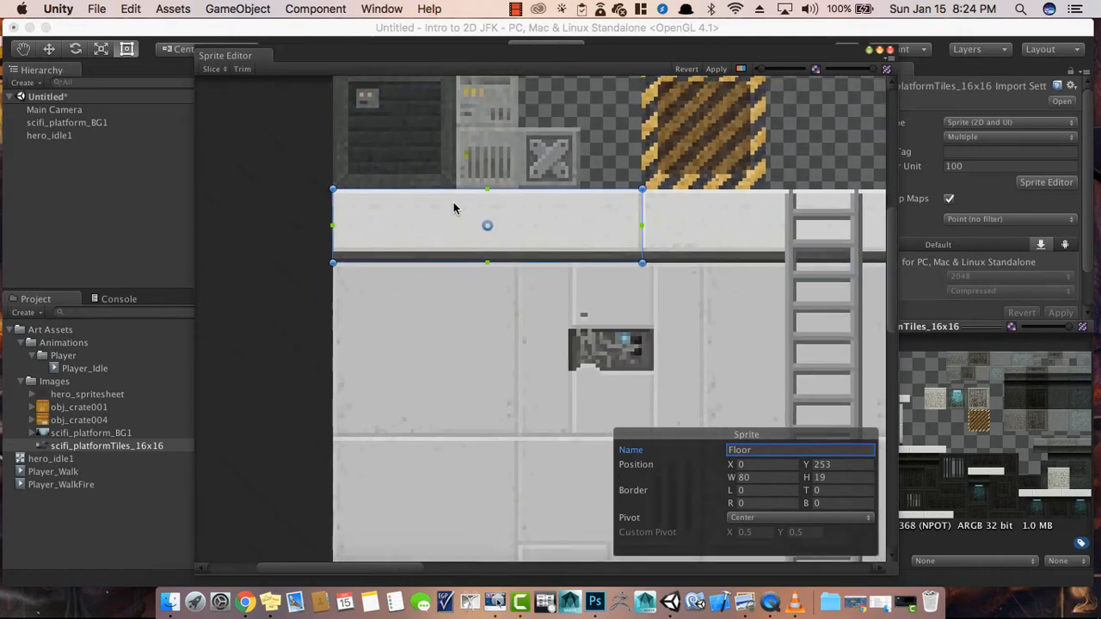
- Slice the building's lower-left wall panel at X 0, Y 160, about 48 × 48 pixels, and name it Ground1
scroll(469, 217, "down", 2)
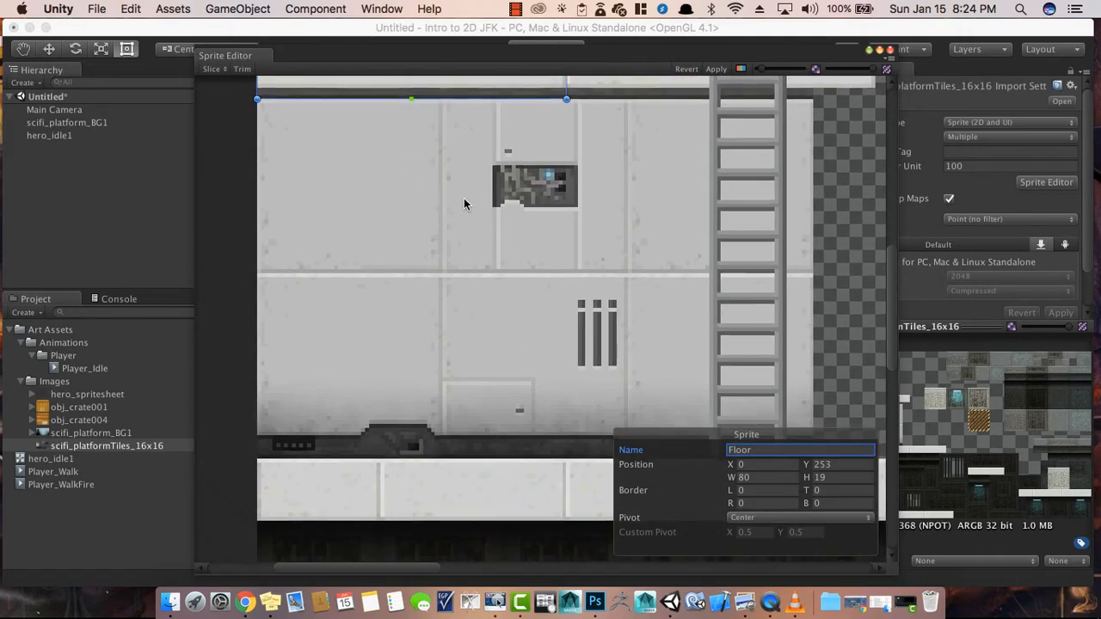
scroll(468, 204, "left", 3)
scroll(578, 176, "down", 3)
scroll(577, 135, "right", 4)
middle_click_drag(407, 155, 542, 179)
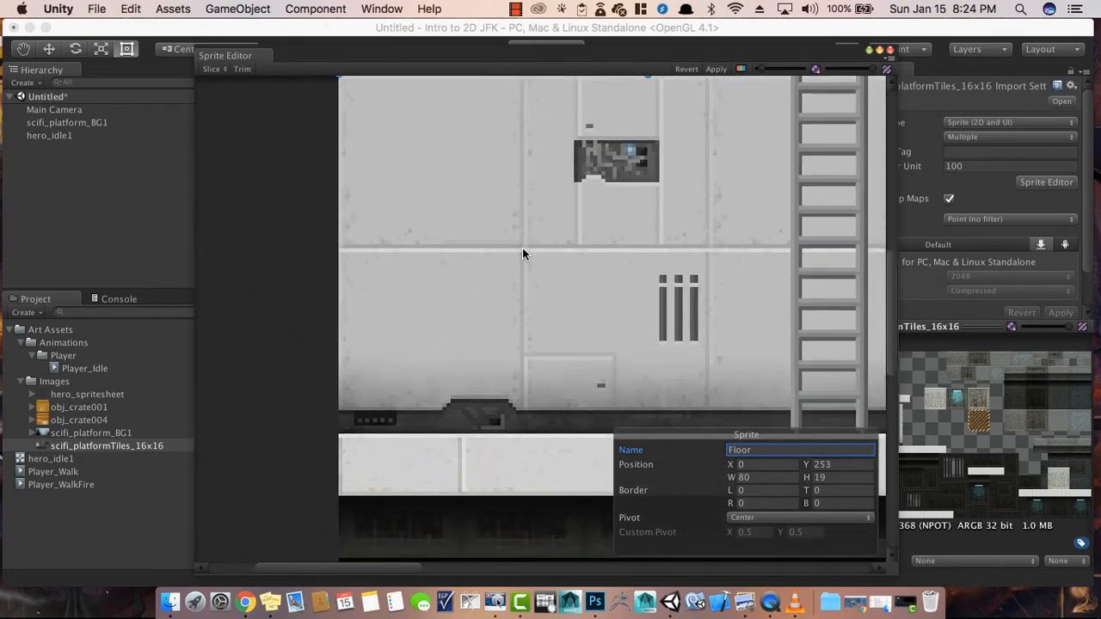
left_click_drag(523, 248, 336, 431)
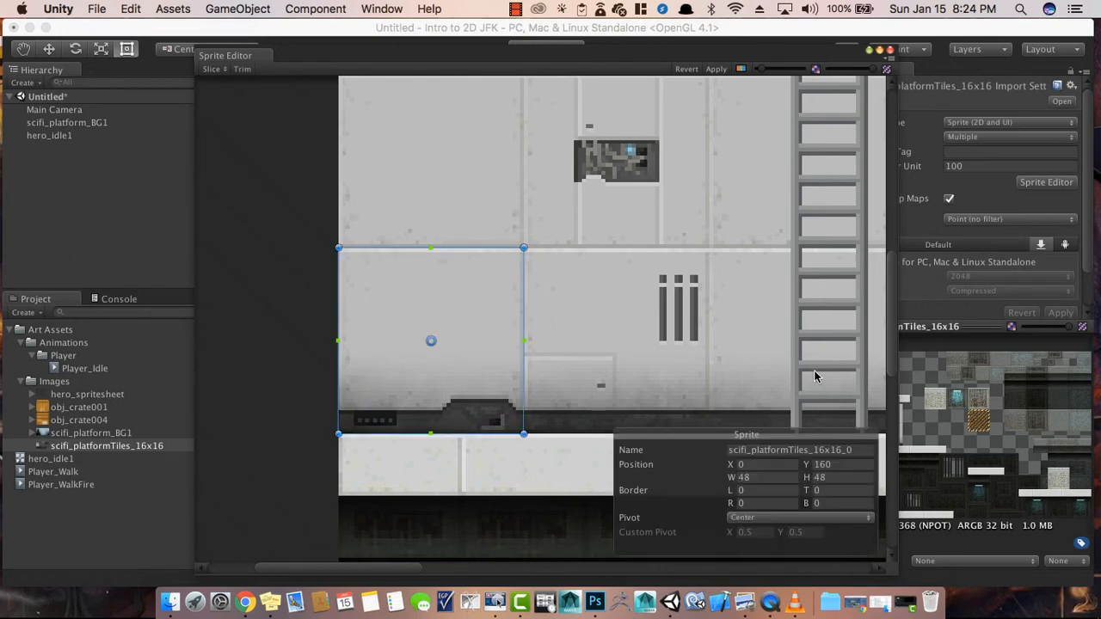
left_click(842, 451)
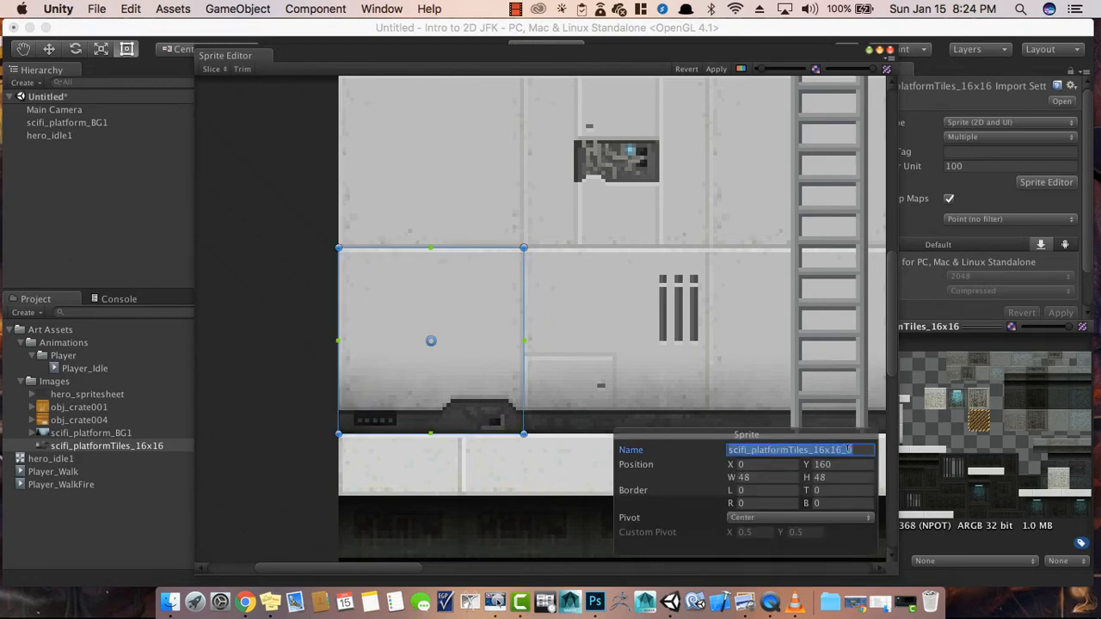
type("Ground1")
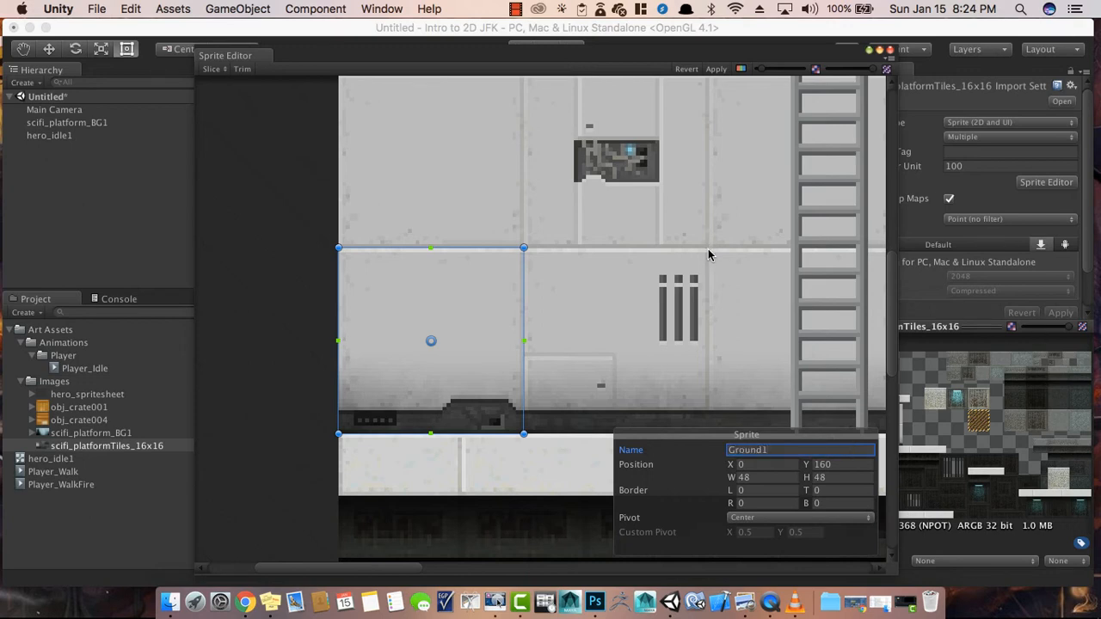
- Slice the vented wall panel beside Ground1 at X 48, Y 160, about 48 × 48 pixels, and name it Ground2
left_click_drag(708, 249, 523, 432)
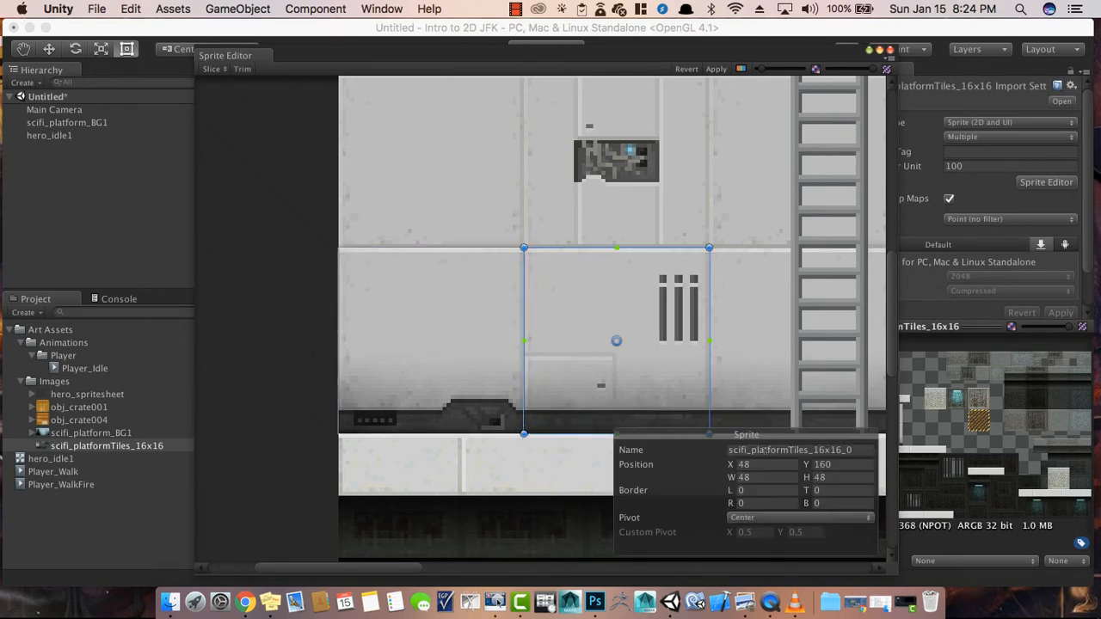
left_click(851, 449)
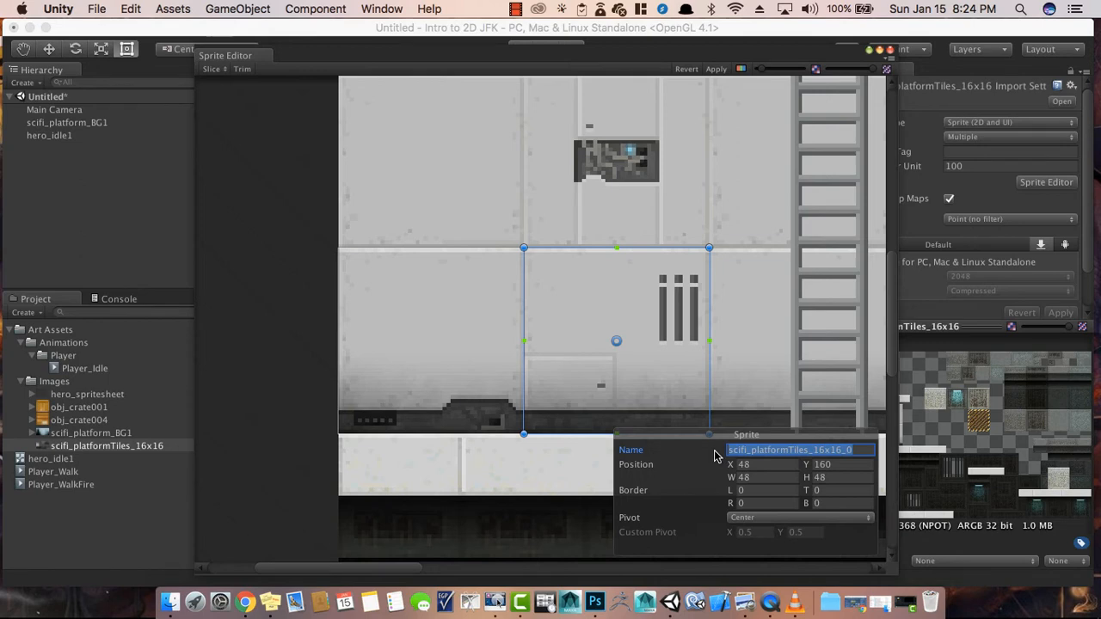
type("Ground2")
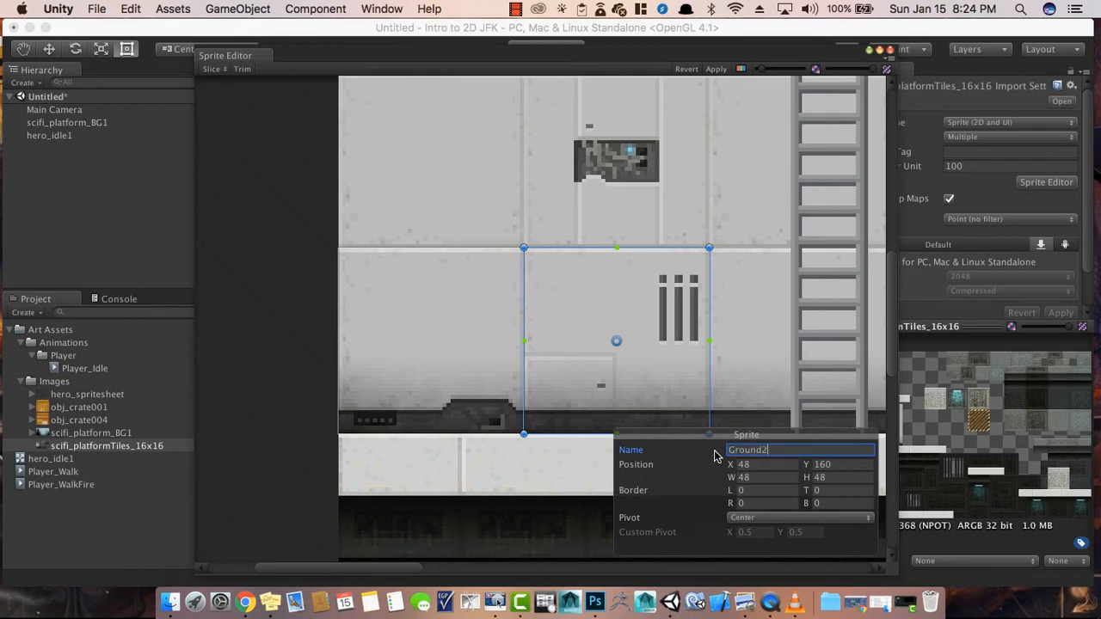
- Slice the broken-circuit wall panel above Ground2 at X 48, Y 208, about 48 × 44 pixels, and name it Ground3
scroll(769, 214, "up", 3)
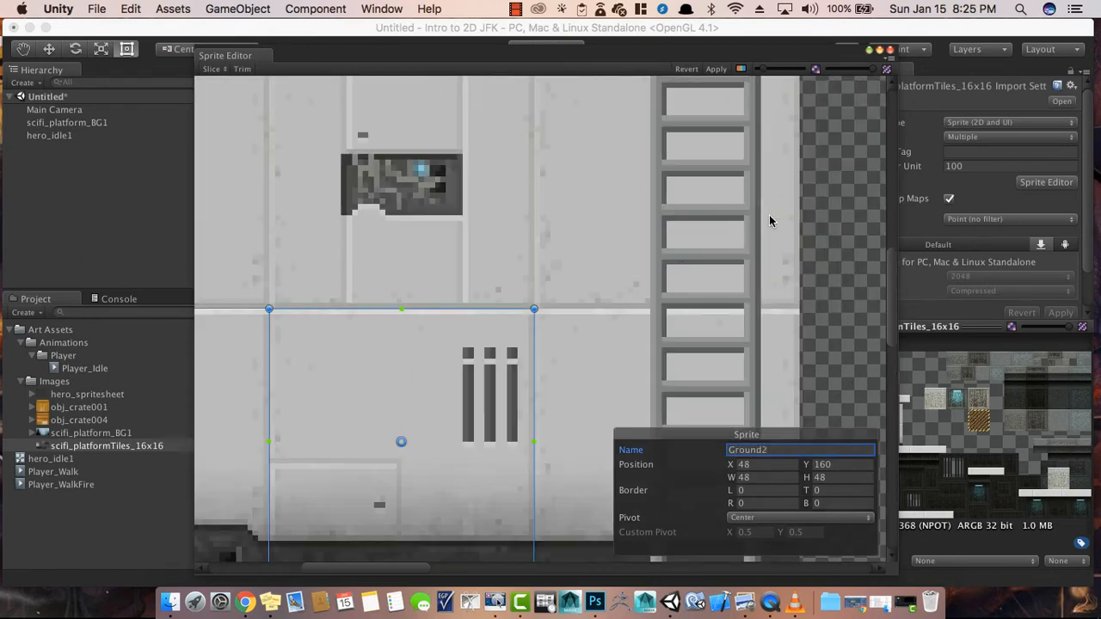
scroll(770, 214, "down", 3)
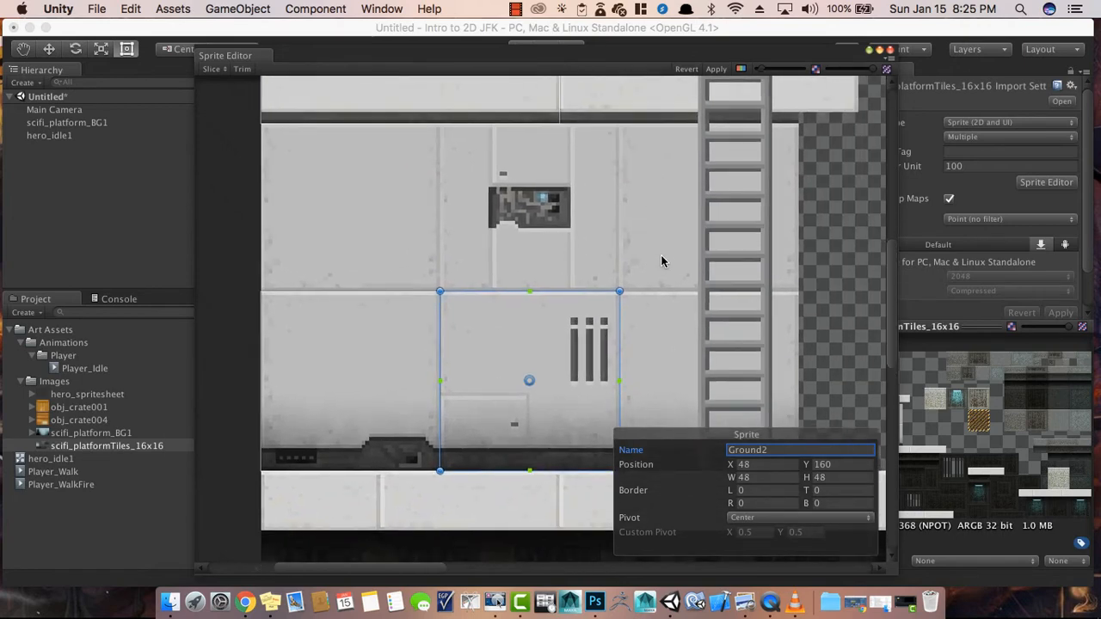
left_click_drag(620, 134, 441, 301)
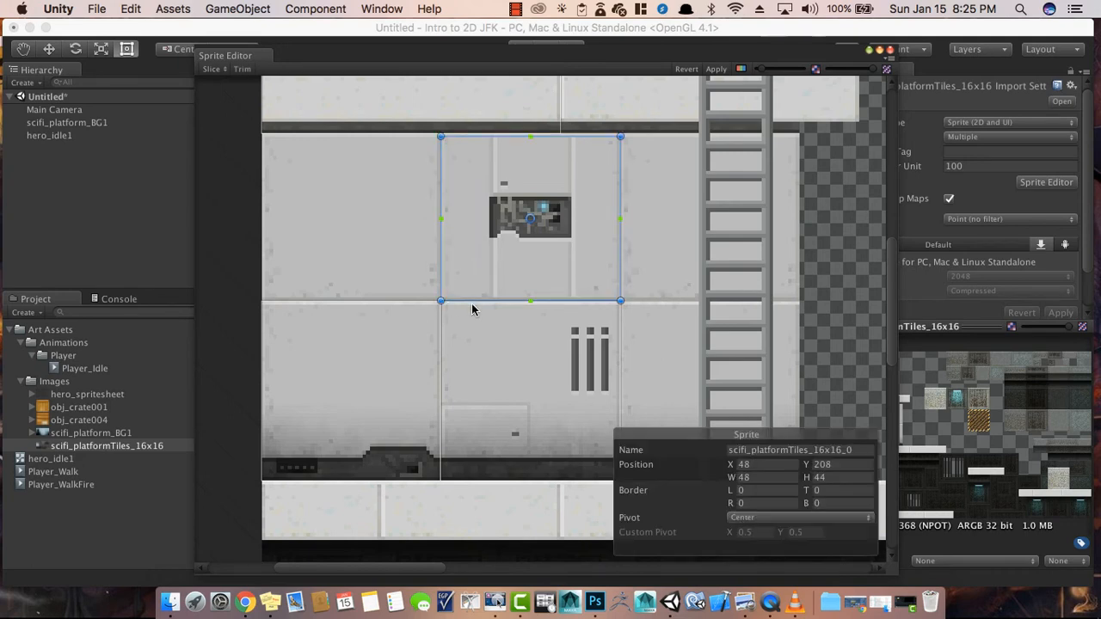
left_click(807, 450)
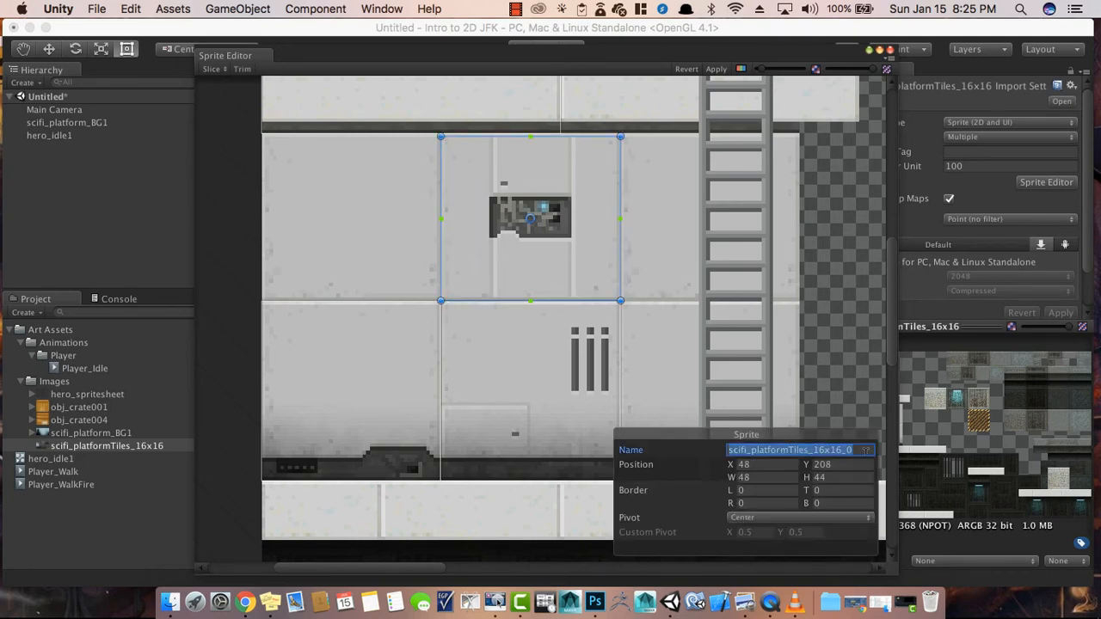
type("Ground")
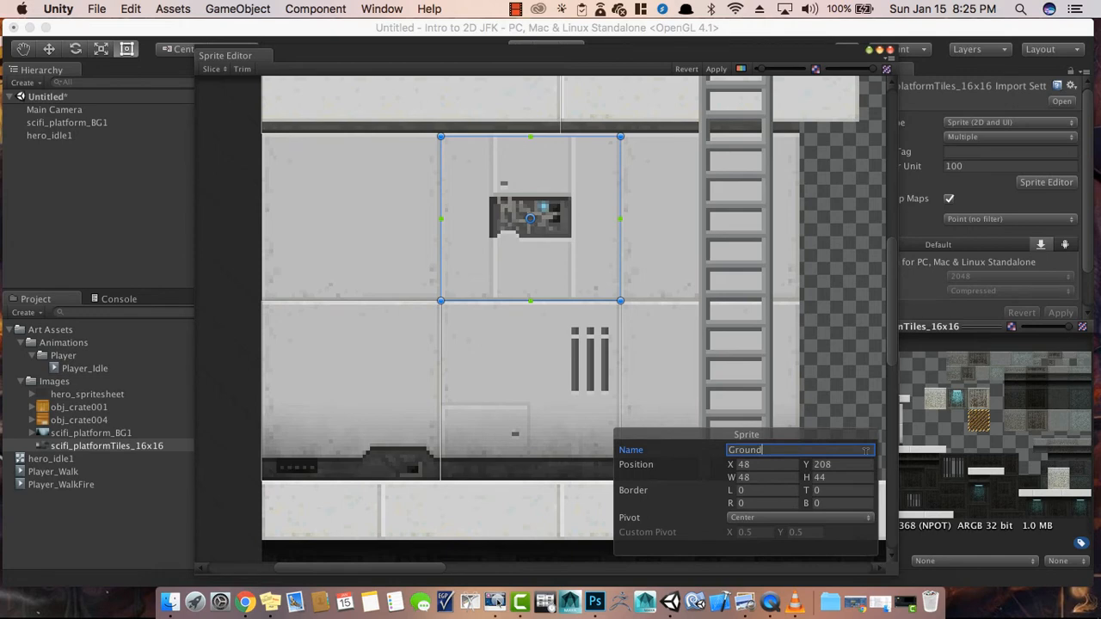
- Examine the tileset around and below the building for another floor strip to slice
middle_click_drag(715, 205, 651, 317)
scroll(666, 179, "up", 1)
middle_click_drag(665, 176, 655, 188)
scroll(656, 188, "down", 3)
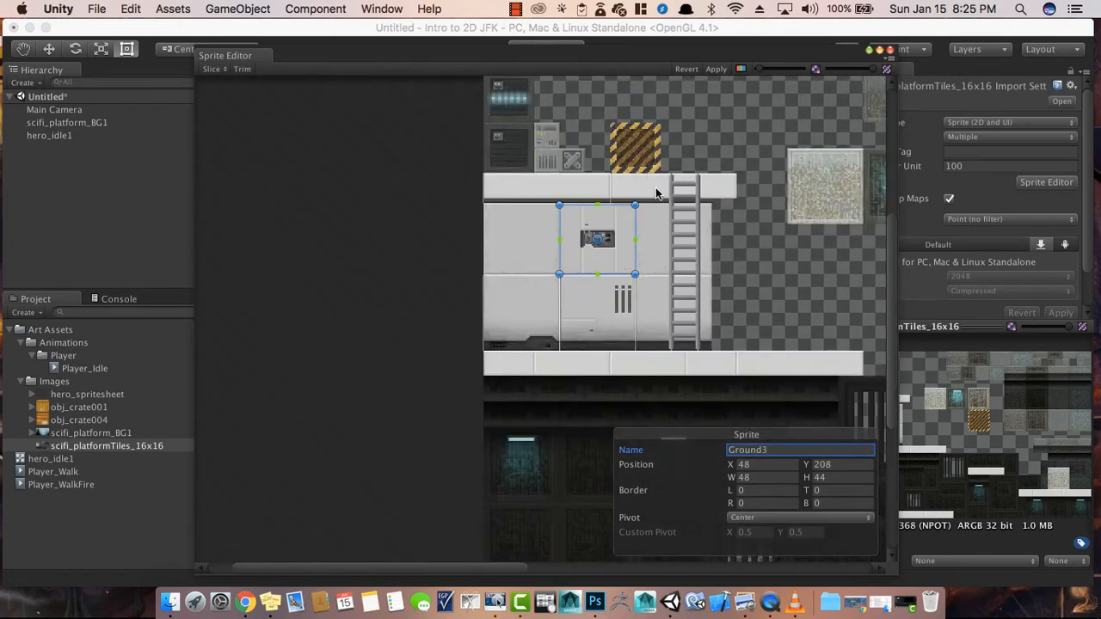
middle_click_drag(753, 215, 598, 129)
scroll(556, 312, "down", 2)
scroll(556, 312, "up", 4)
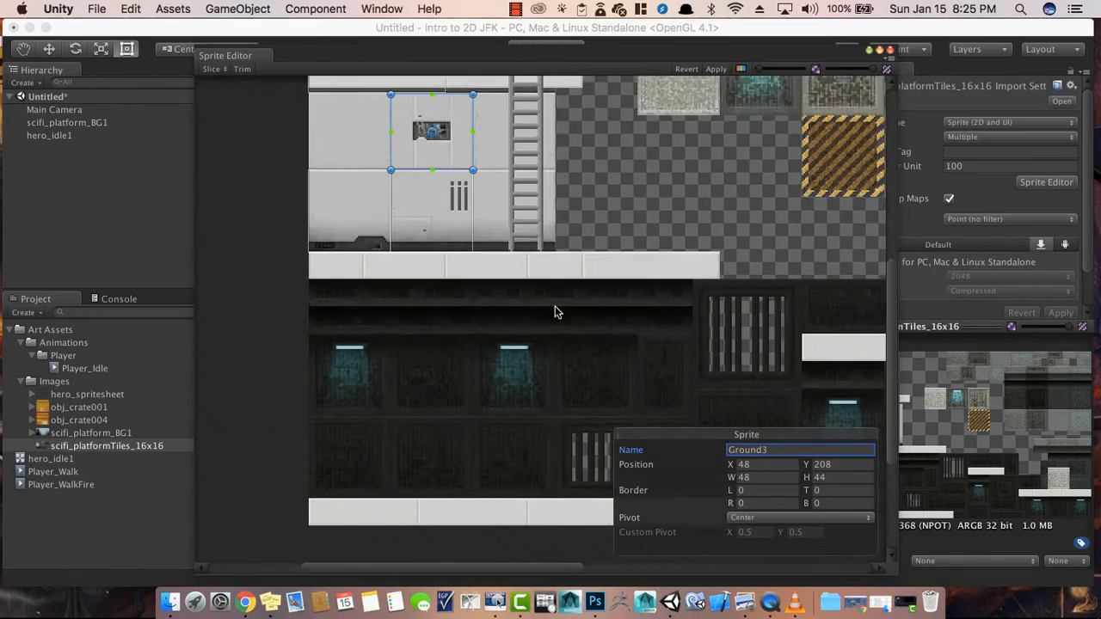
scroll(555, 313, "up", 1)
scroll(442, 244, "up", 2)
middle_click_drag(442, 244, 498, 256)
scroll(418, 224, "up", 2)
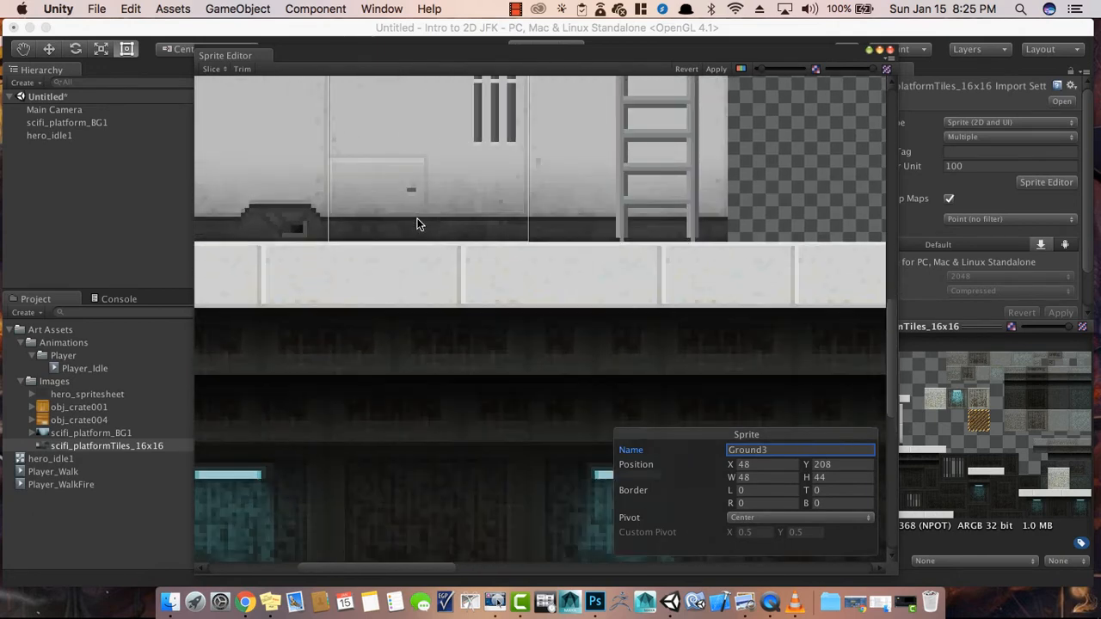
scroll(482, 226, "down", 5)
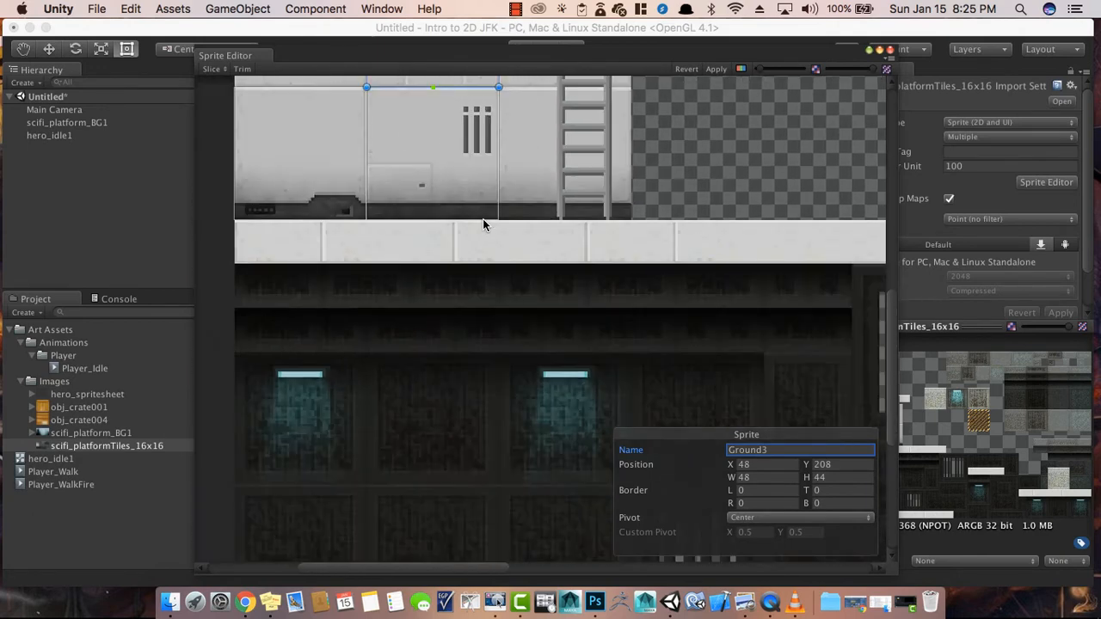
middle_click_drag(483, 227, 475, 315)
scroll(475, 315, "up", 2)
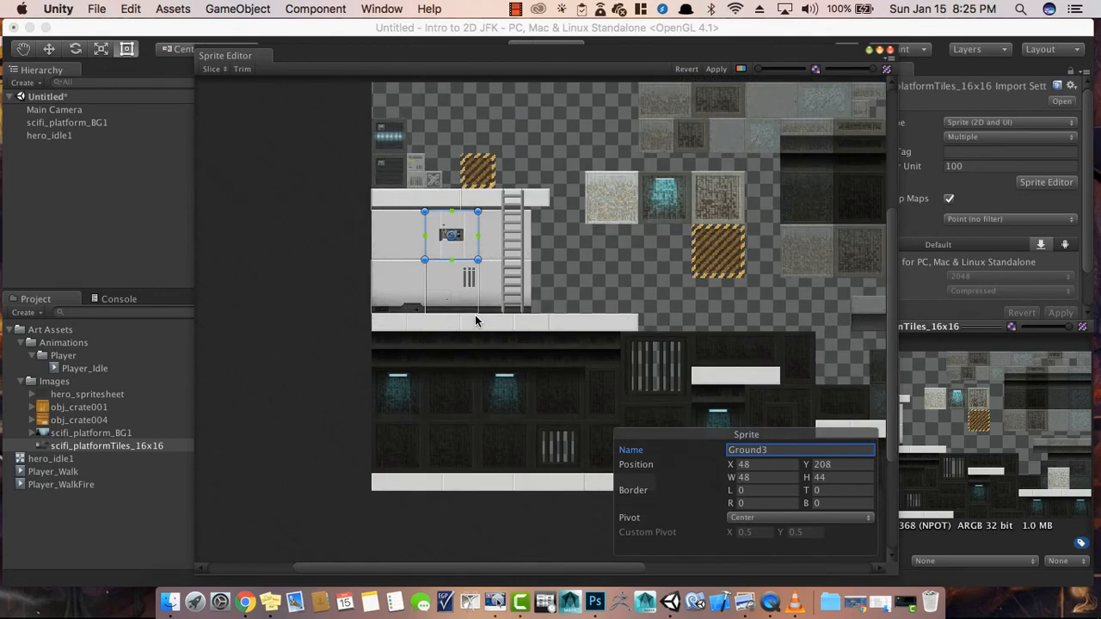
- Slice two adjoining blocks of the white strip beneath the building at X 32, Y 144, about 96 × 16 pixels, and name it Floor2
scroll(474, 315, "up", 3)
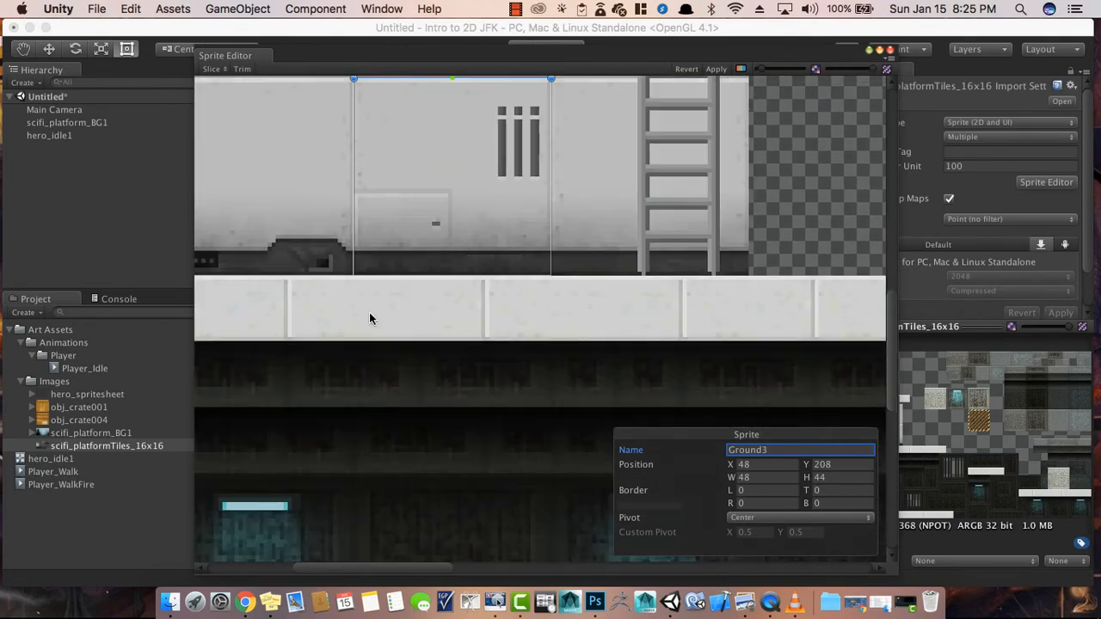
left_click_drag(288, 275, 682, 338)
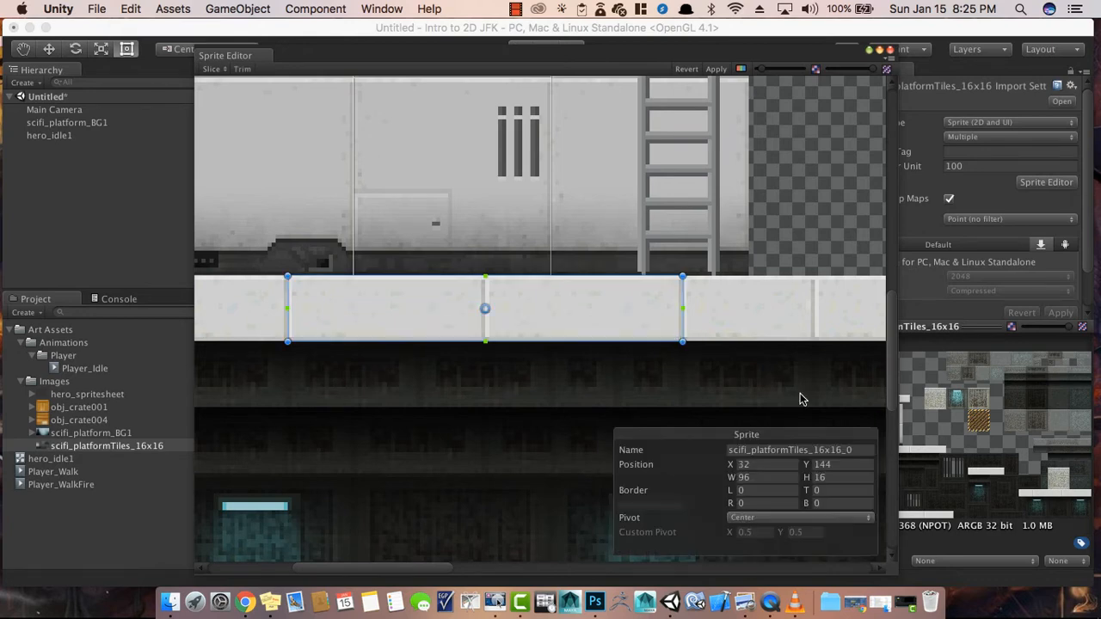
left_click(803, 447)
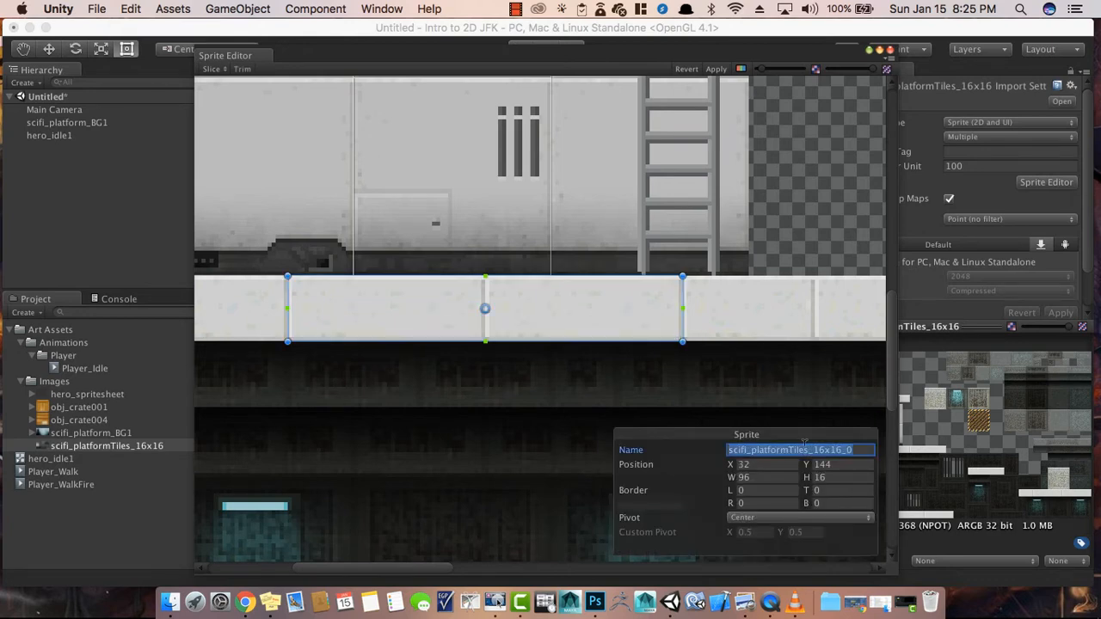
type("Floor2")
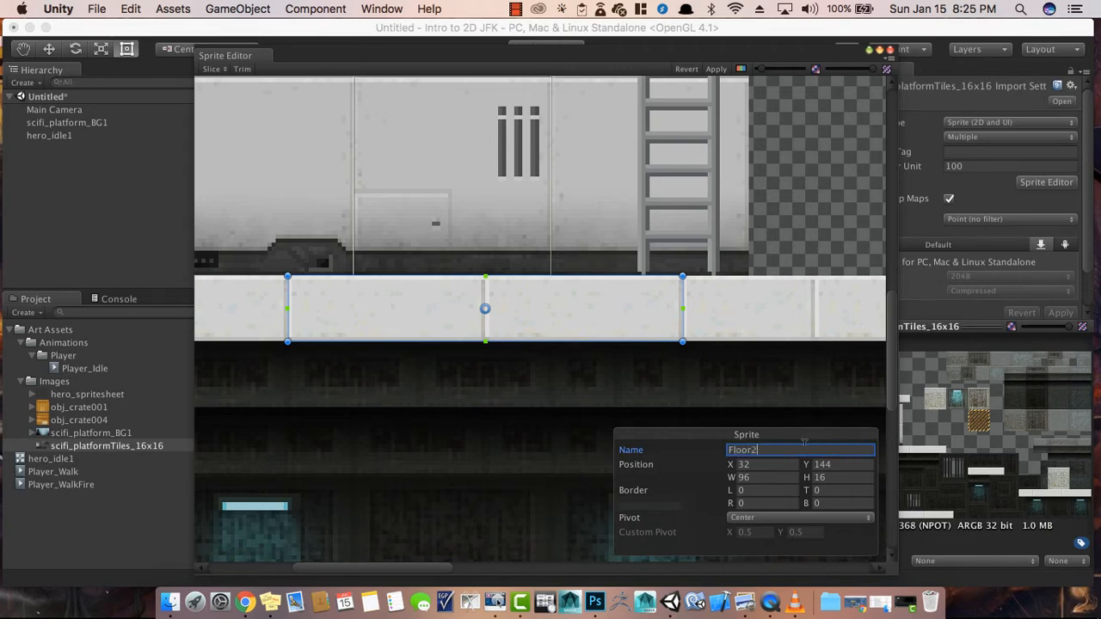
- Rename the slice of the white floor strip above the building's wall panels as Floor1
middle_click_drag(502, 169, 532, 376)
left_click(484, 274)
left_click(762, 450)
type("1")
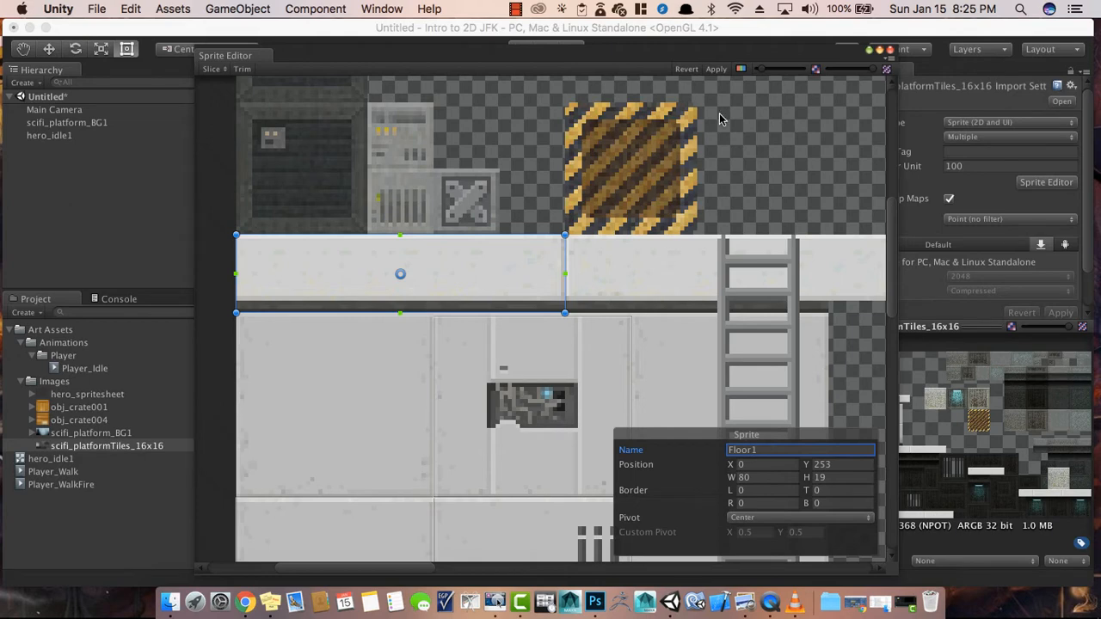
- Apply the sprite slices and close the Sprite Editor, then expand scifi_platformTiles_16x16 to list its sprites
left_click(717, 69)
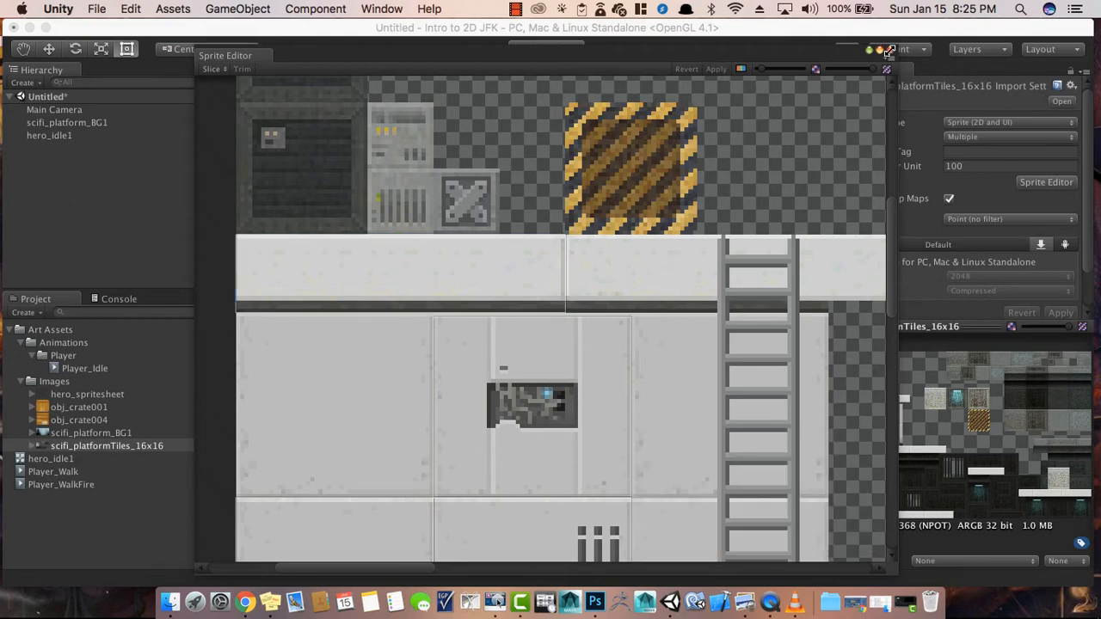
left_click(890, 50)
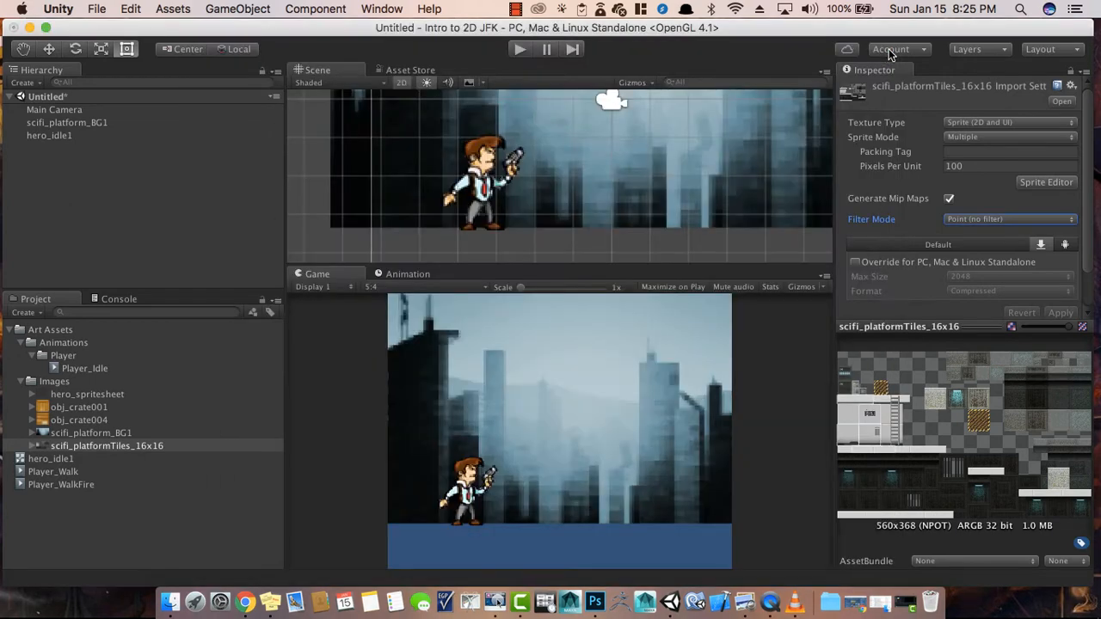
left_click(34, 447)
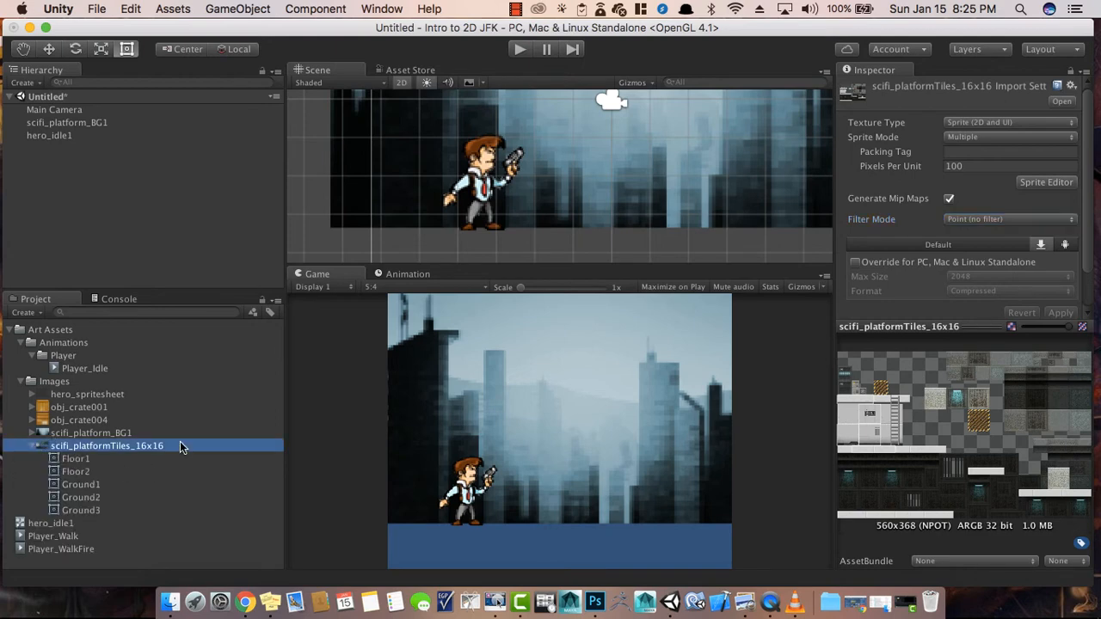
- Place the Floor1 sprite in the scene below the hero's left side and enlarge it uniformly to about 1.56
left_click(70, 458)
left_click_drag(70, 459, 407, 235)
key("r")
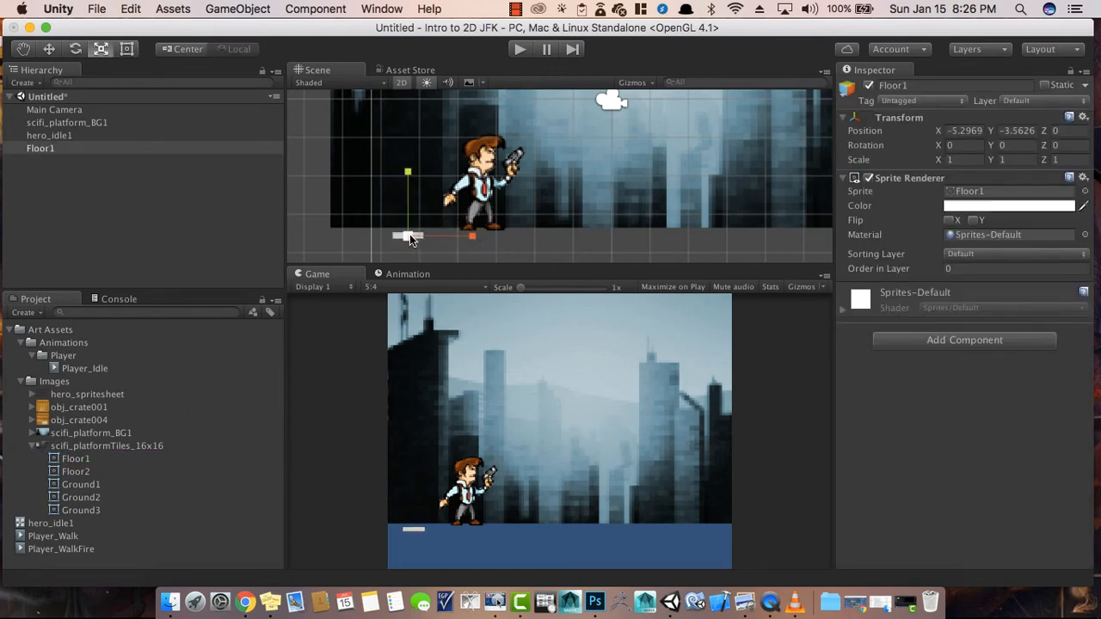
left_click_drag(411, 239, 409, 163)
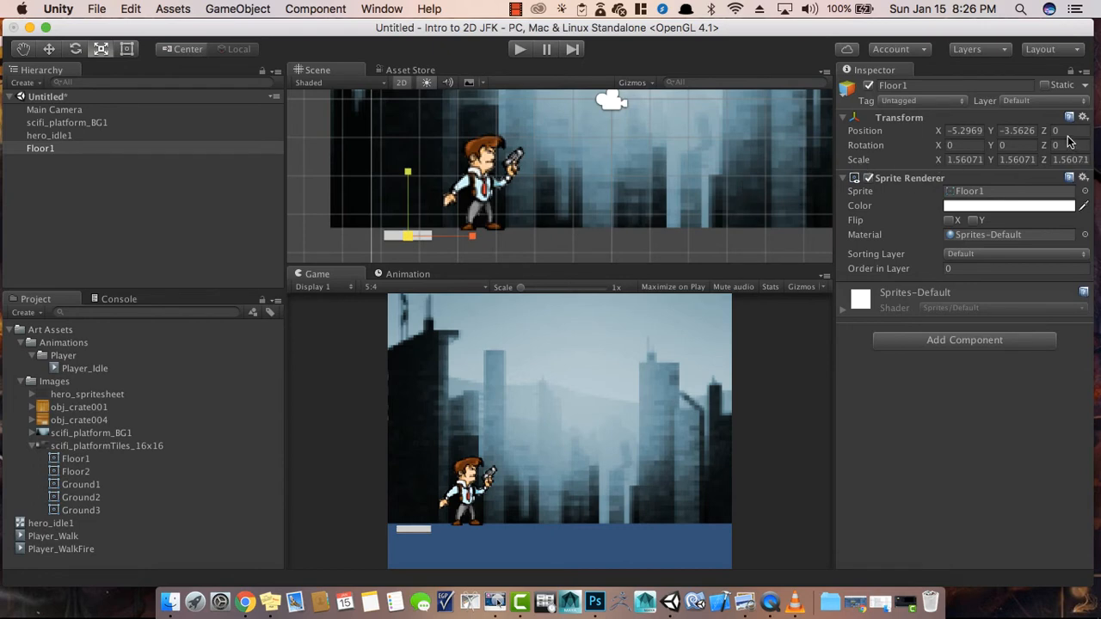
- Set Floor1's scale to 10 on X, Y and Z
left_click(981, 158)
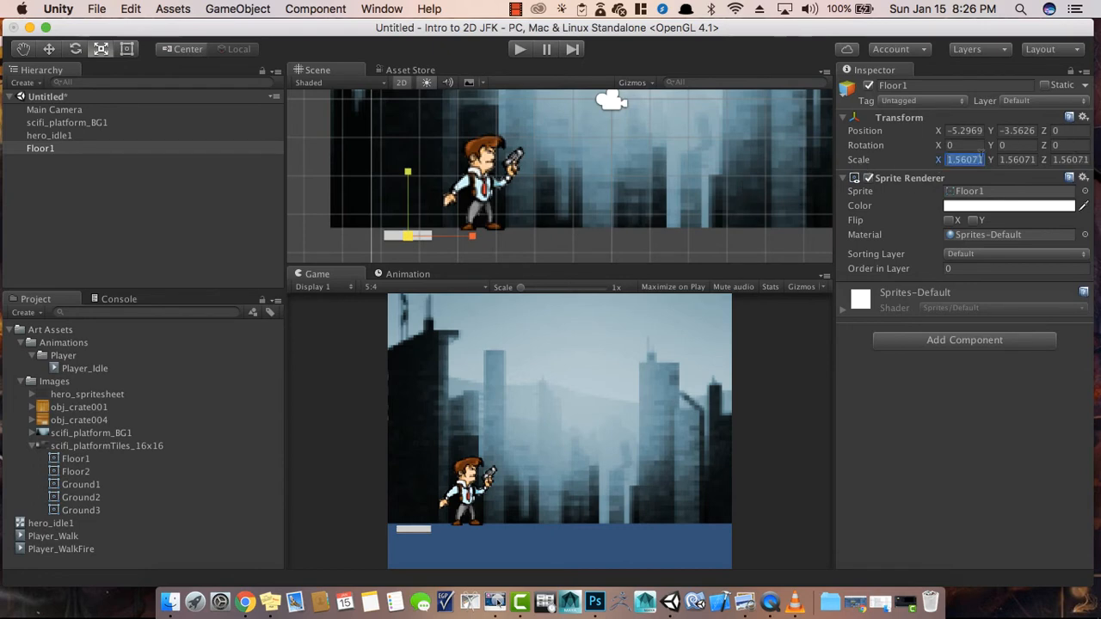
type("10")
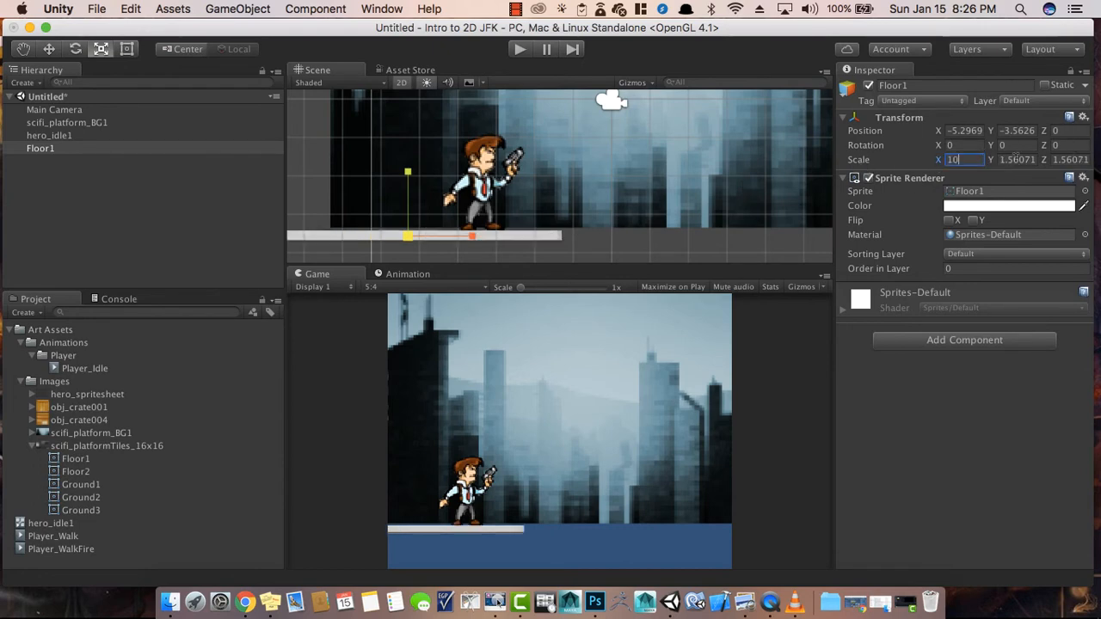
left_click(1013, 159)
type("10")
key("Tab")
type("10")
- Try a scale of 5 on Floor1's X and Y axes
left_click(947, 161)
type("5")
key("Tab")
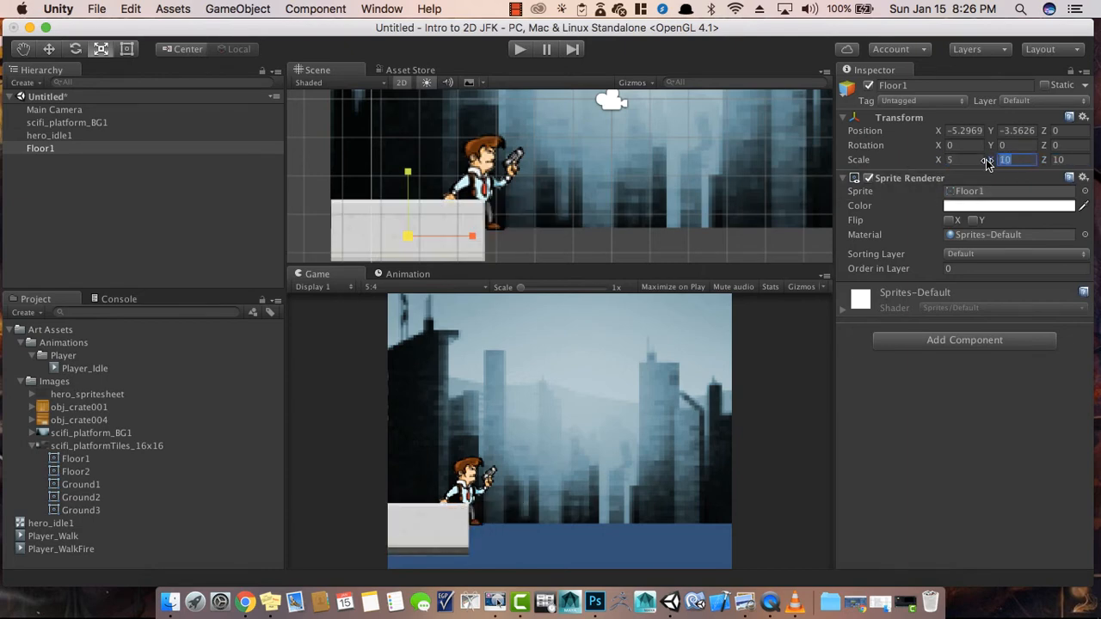
type("5")
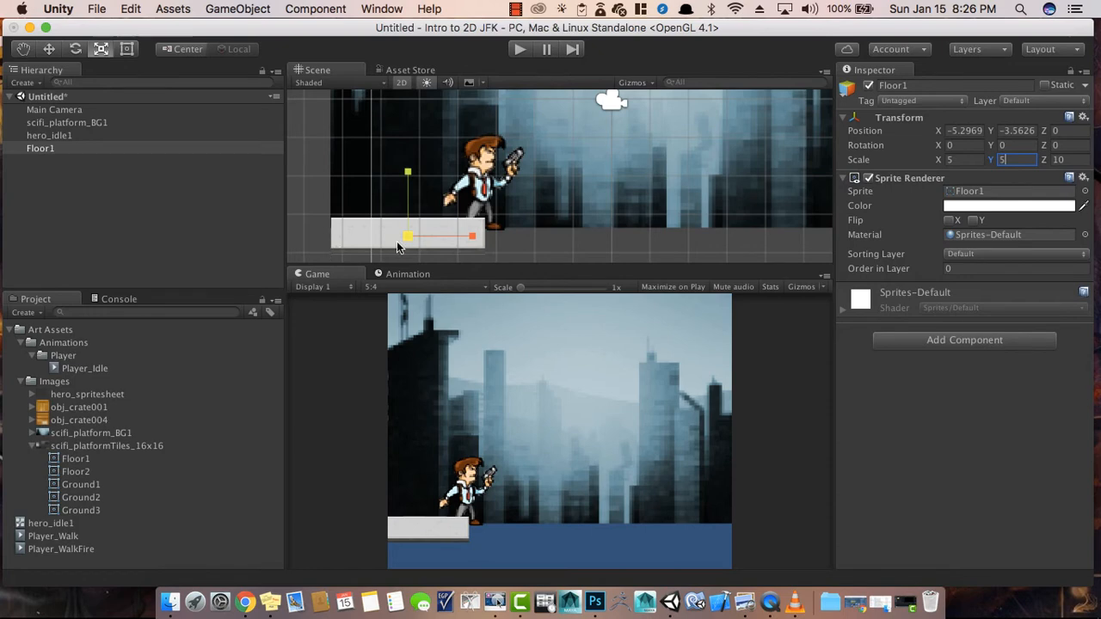
- Set Floor1's X and Y scale to 3
key("shift+Tab")
type("3")
key("Tab")
type("3")
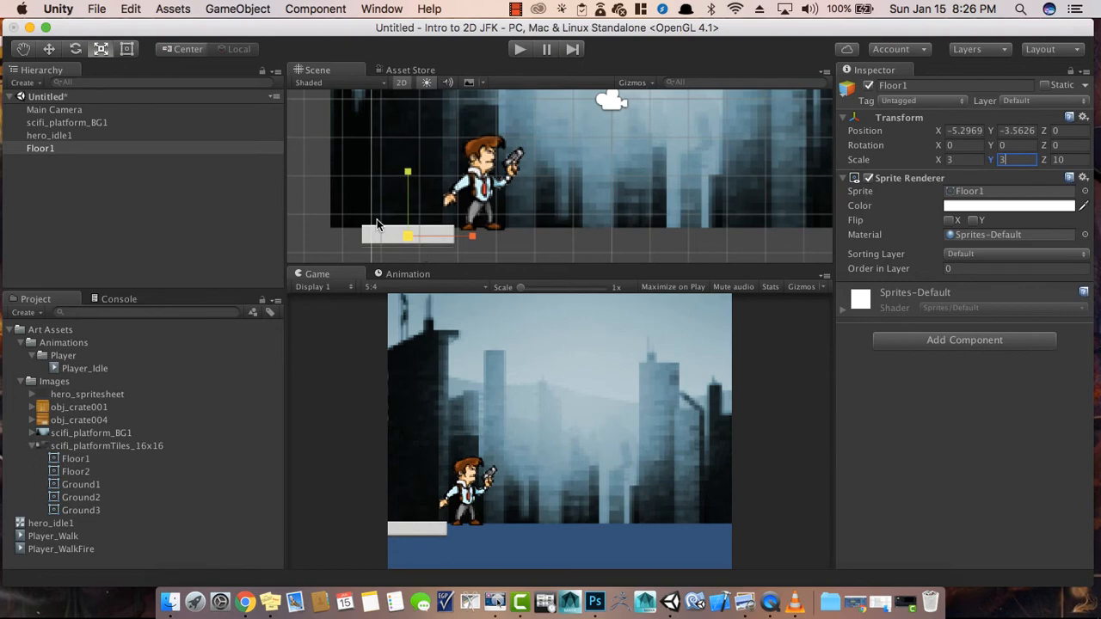
- Move Floor1 to about X -6.1, Y -3.63, against the background's lower-left corner with its top at the hero's foot level
left_click(424, 219)
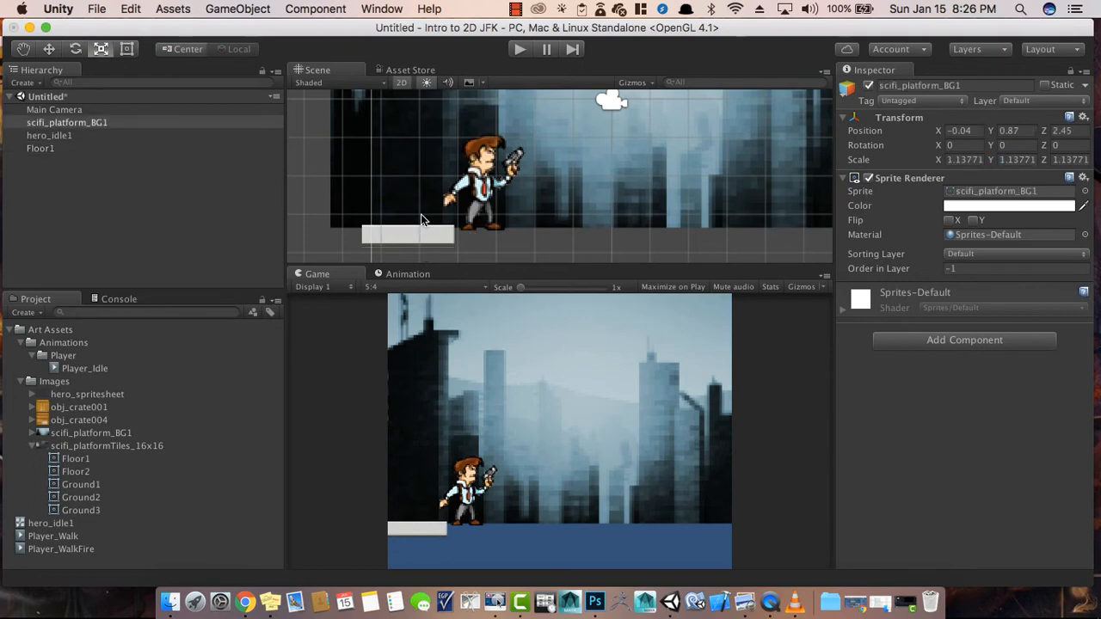
left_click(385, 233)
key("w")
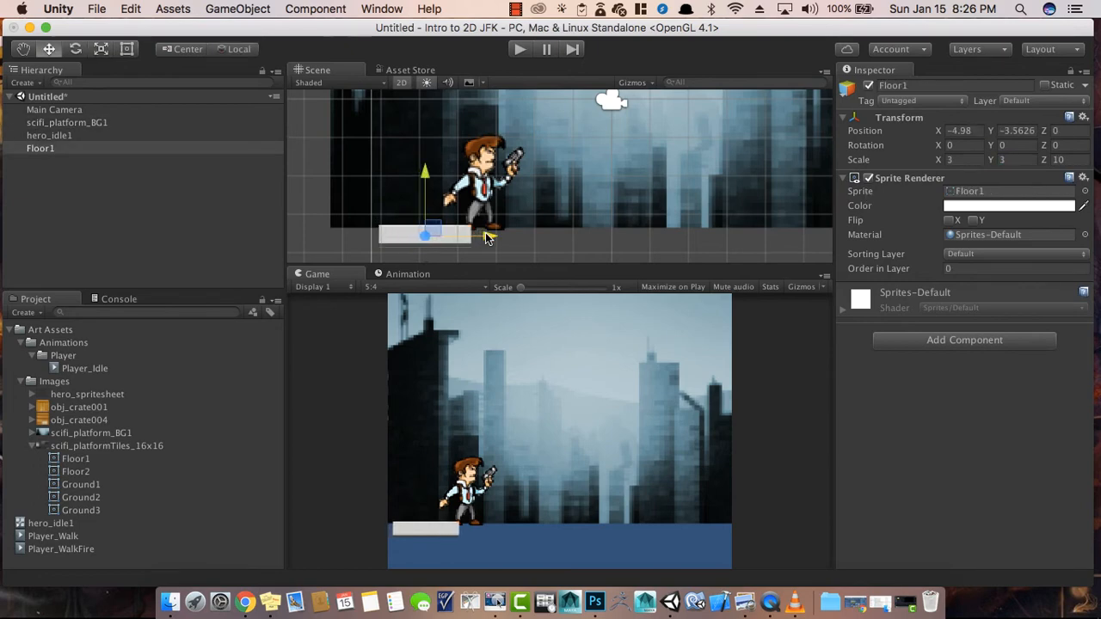
left_click_drag(468, 240, 531, 241)
left_click_drag(476, 176, 483, 183)
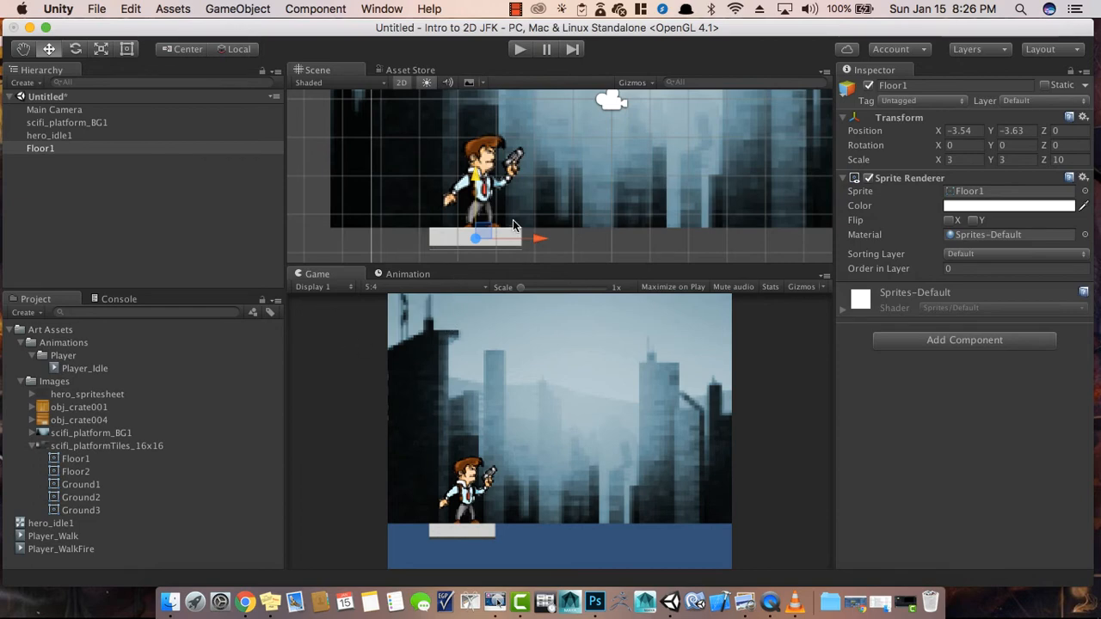
left_click_drag(537, 238, 437, 243)
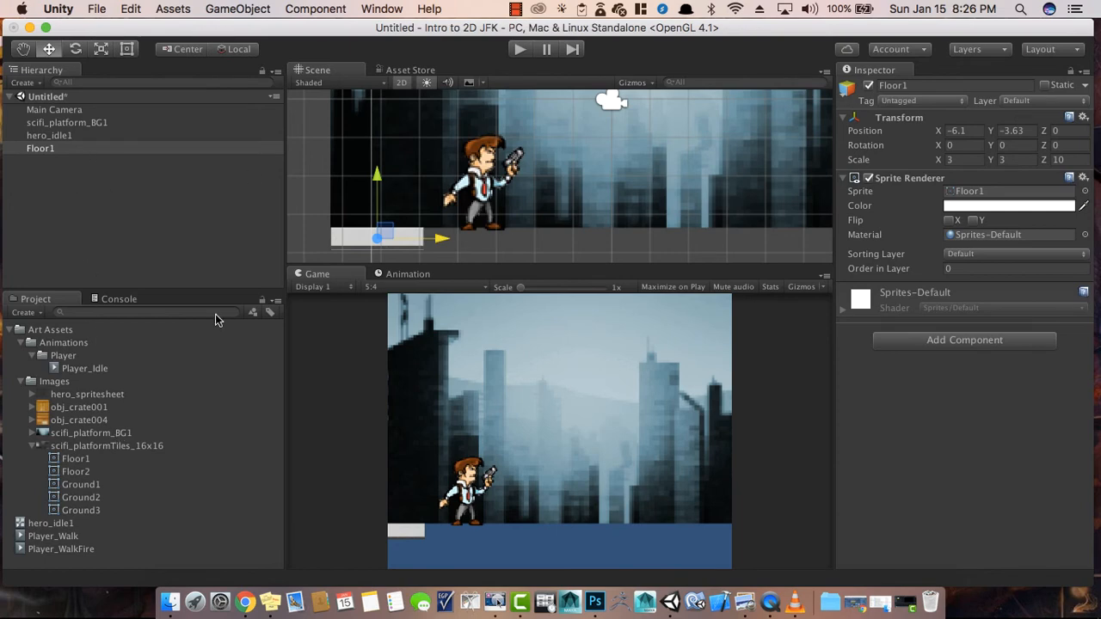
- Place the Floor2 sprite beside Floor1 under the hero and set its X and Y scale to 3
left_click_drag(82, 474, 484, 244)
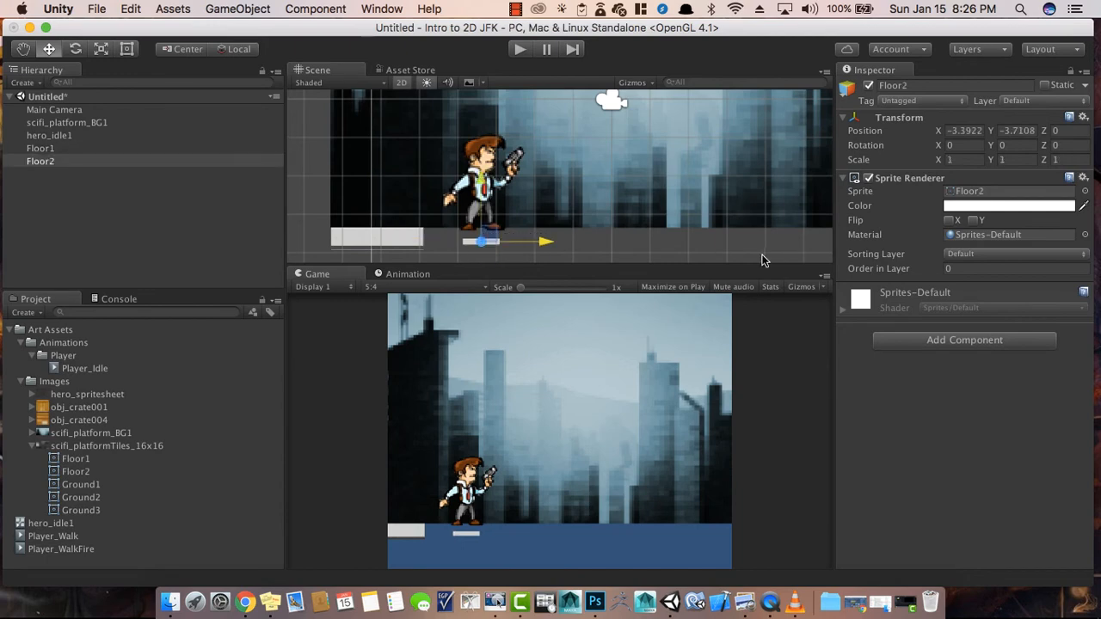
left_click(959, 159)
type("3")
key("Tab")
type("3")
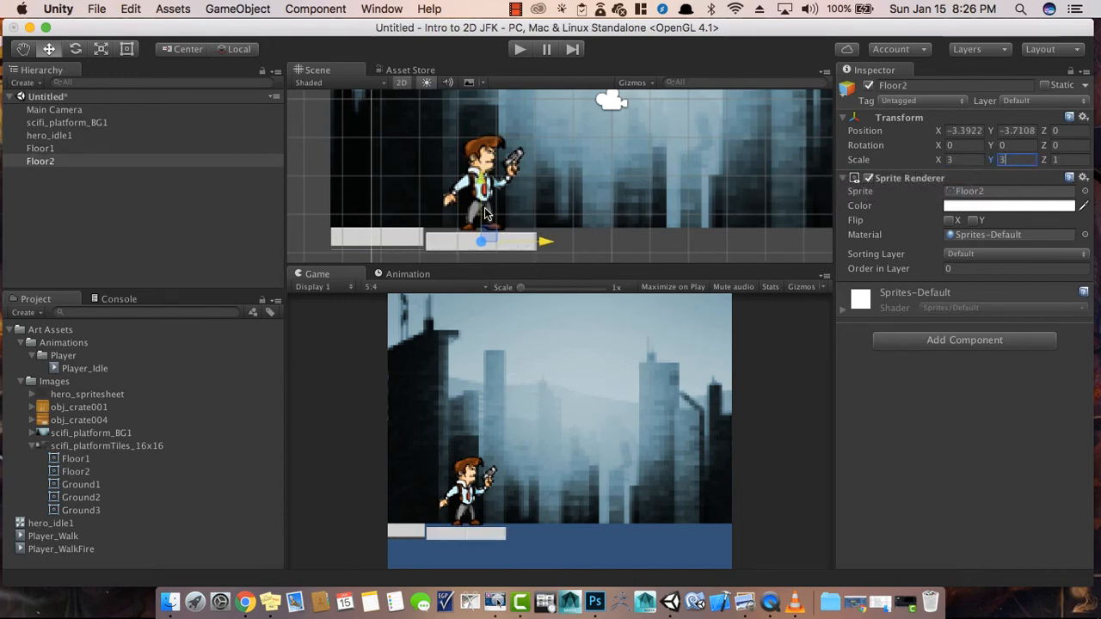
- Raise Floor2 to about Y -3.58 to level its top with Floor1, and inspect the joint between the two tiles
left_click_drag(483, 185, 483, 181)
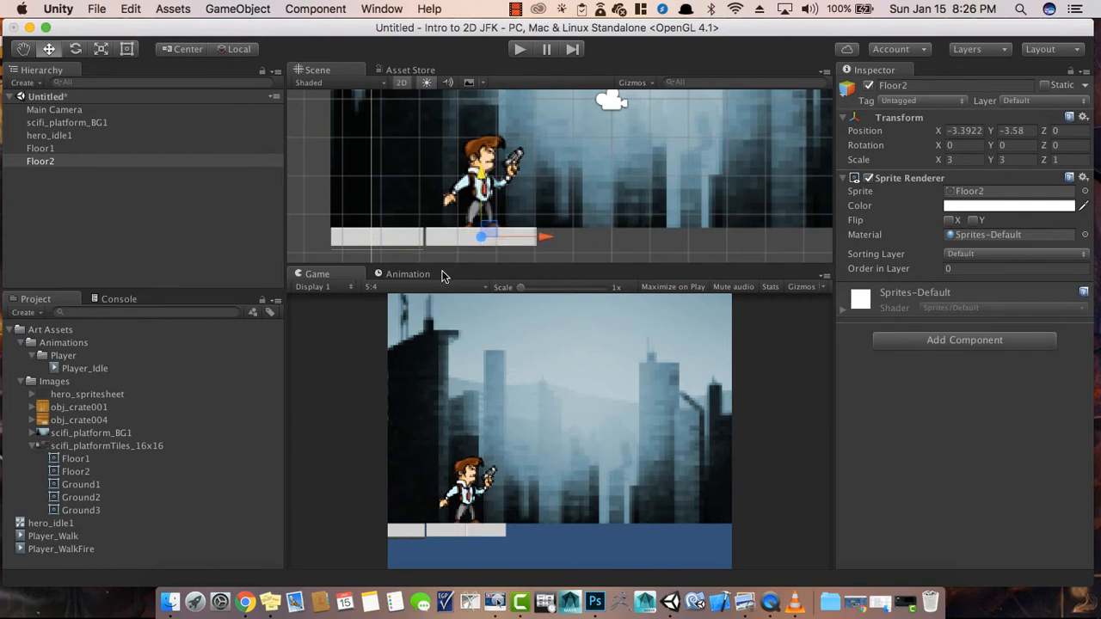
scroll(432, 216, "up", 5)
middle_click_drag(440, 217, 506, 96)
scroll(487, 160, "up", 5)
middle_click_drag(405, 163, 572, 189)
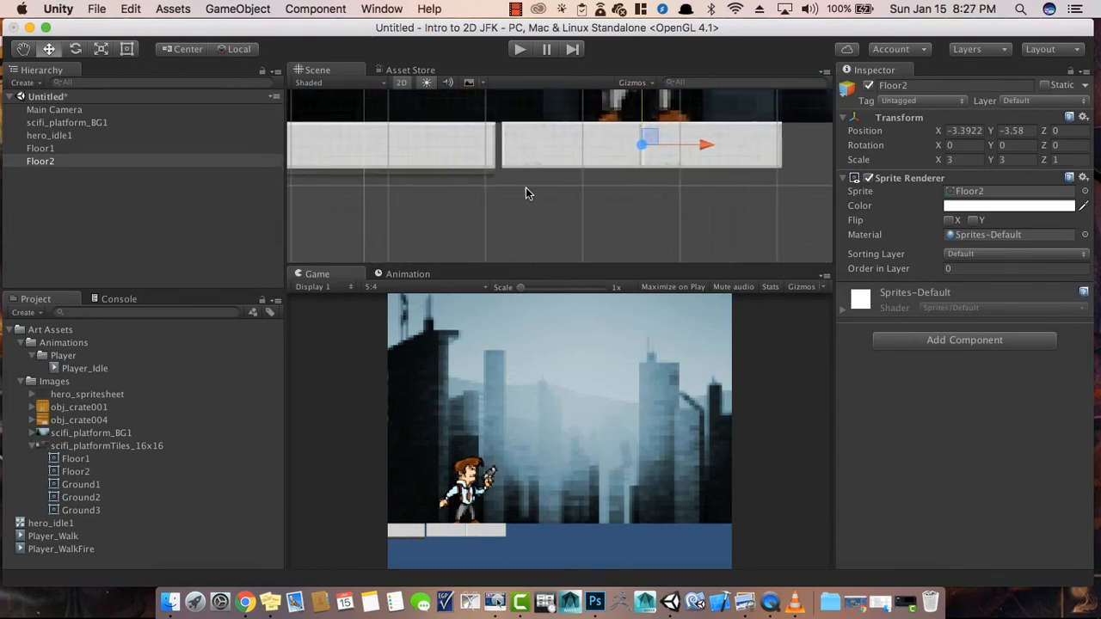
scroll(572, 174, "down", 2)
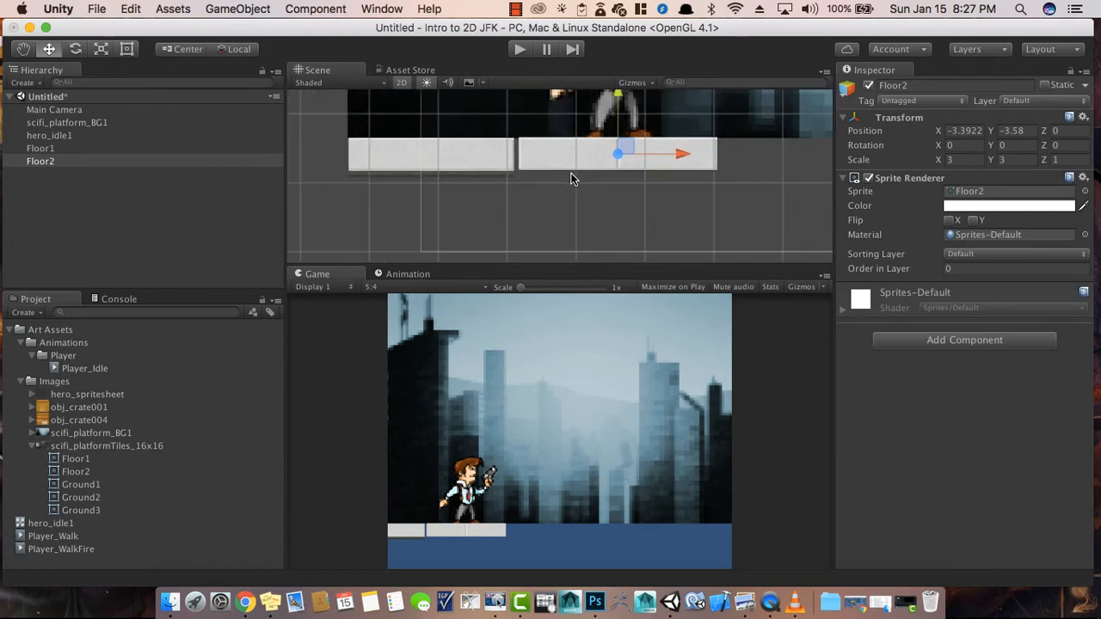
- Delete the Floor2 tile from the scene
left_click(555, 183)
left_click(561, 148)
key("super+BackSpace")
- Duplicate Floor1 and place the copy flush against its right end at X -3.7, Y -3.63
left_click(495, 159)
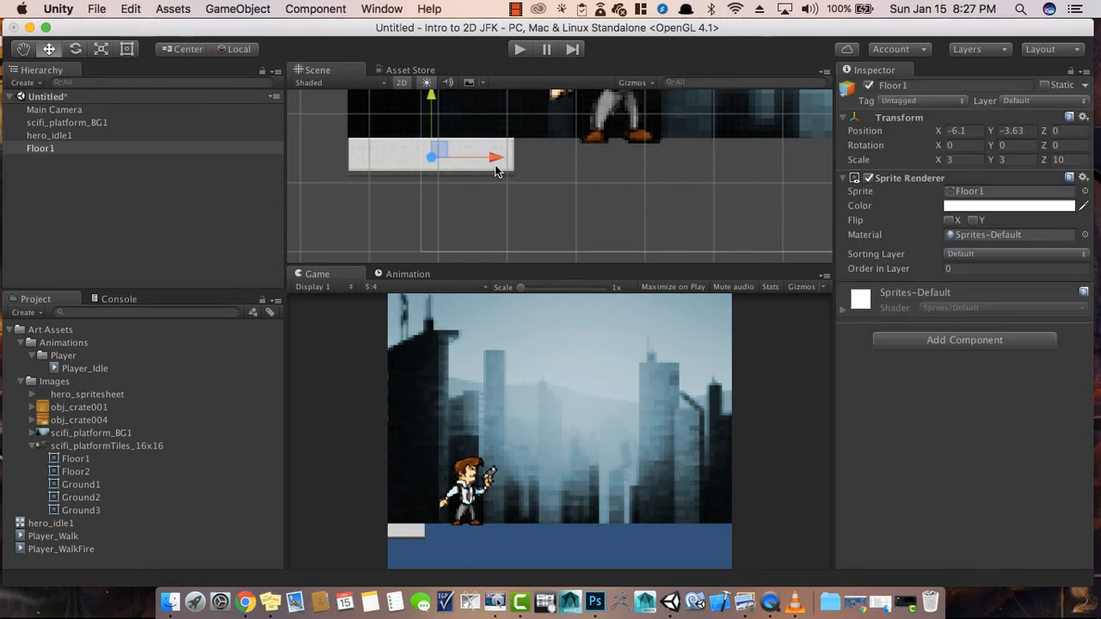
scroll(540, 151, "down", 4)
middle_click_drag(575, 160, 511, 194)
key("super+d")
mouse_move(482, 196)
left_mouse_down()
mouse_move(608, 195)
mouse_move(474, 215)
left_mouse_up()
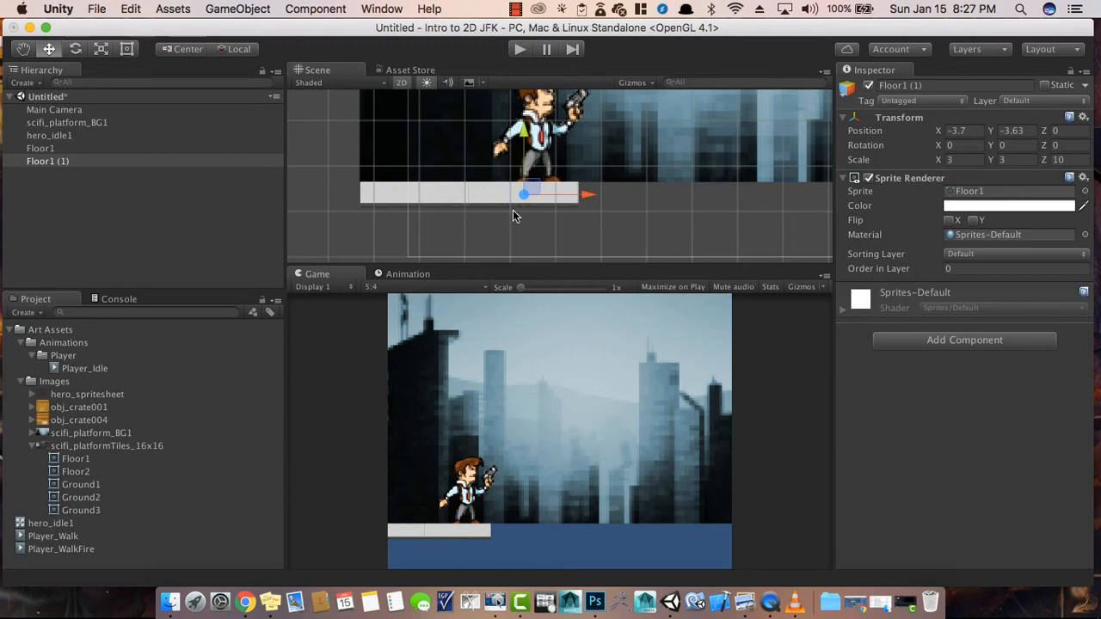
- Pull the Floor1 copy away to about X -3.06 and vertex-snap its lower-left corner back onto Floor1's right end
left_click_drag(581, 204, 612, 204)
key("v")
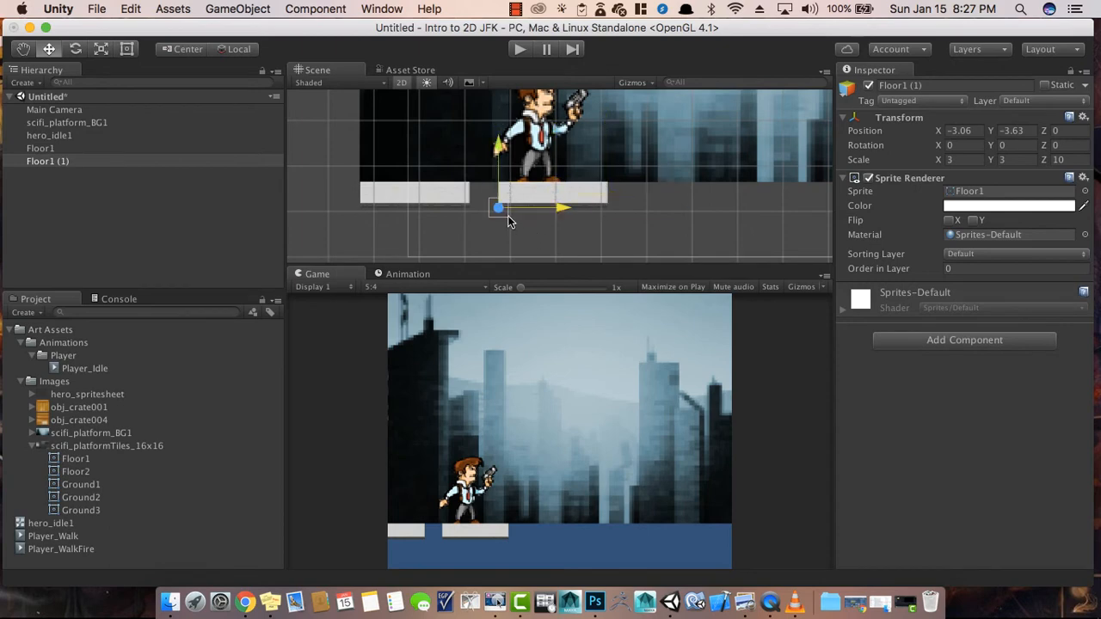
left_click_drag(499, 210, 478, 216)
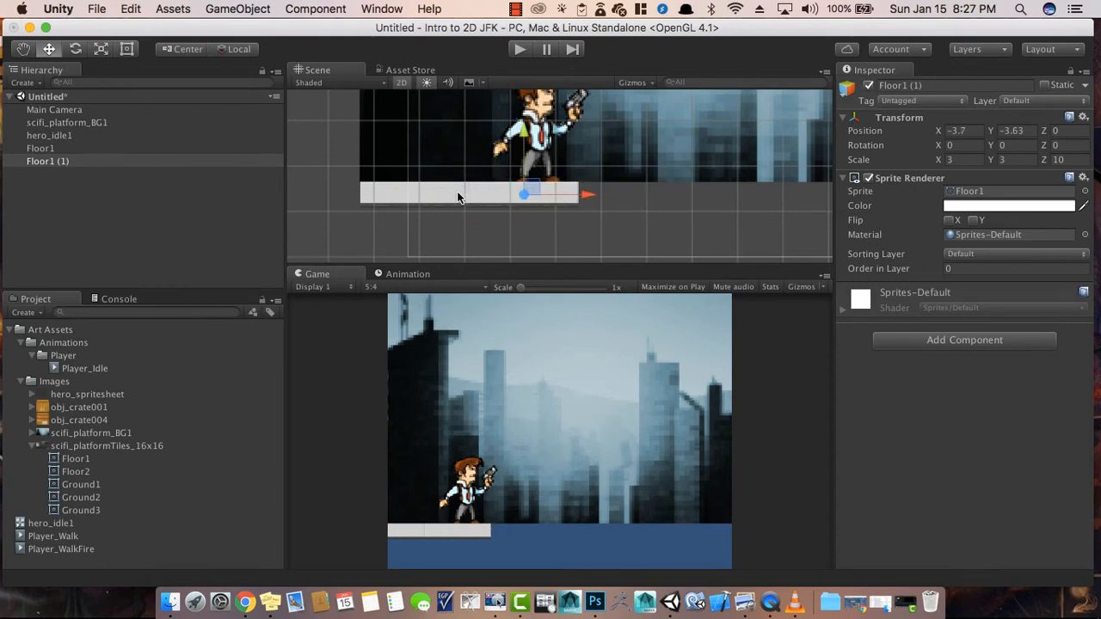
- Duplicate the two Floor1 tiles together and vertex-snap the copied pair flush against the floor's right end
left_click(458, 191)
left_click(522, 195, "shift")
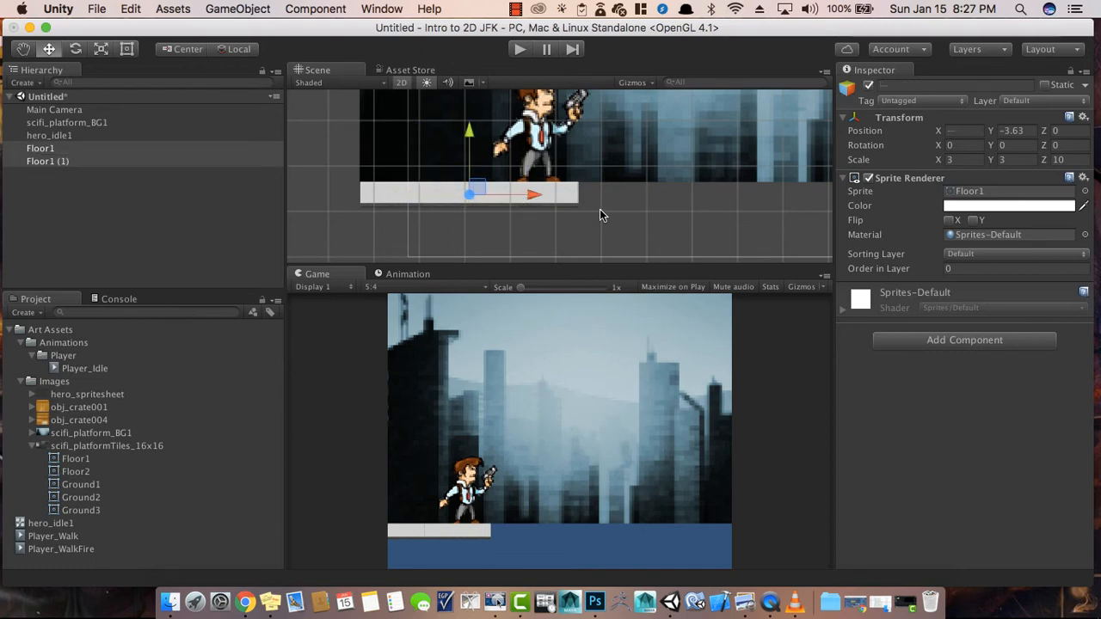
key("super+d")
left_click_drag(542, 196, 785, 196)
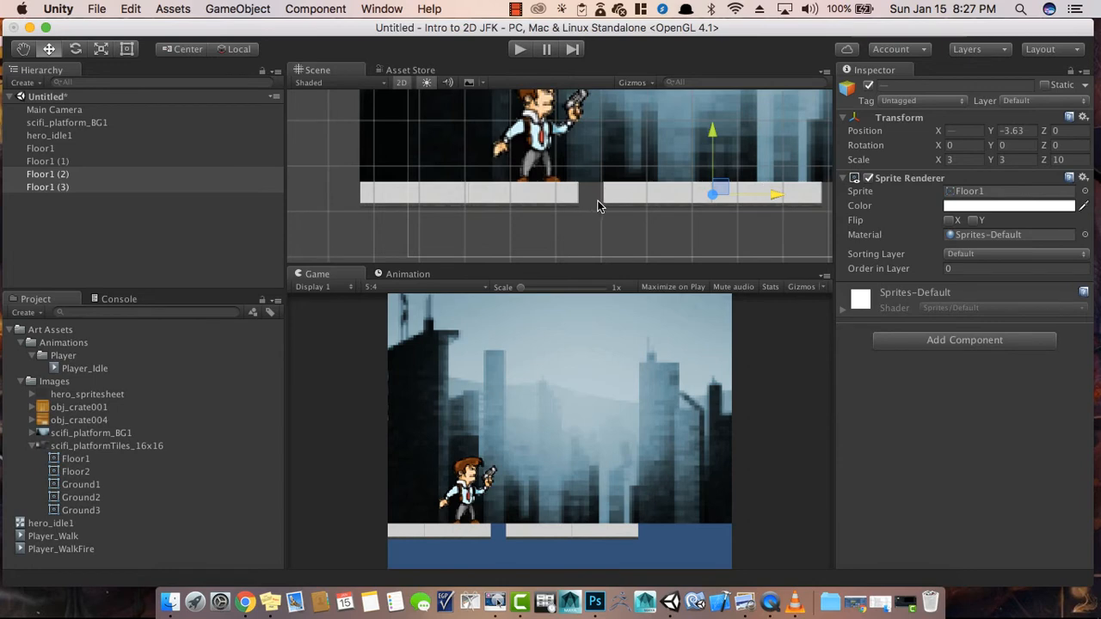
left_click_drag(603, 206, 573, 210)
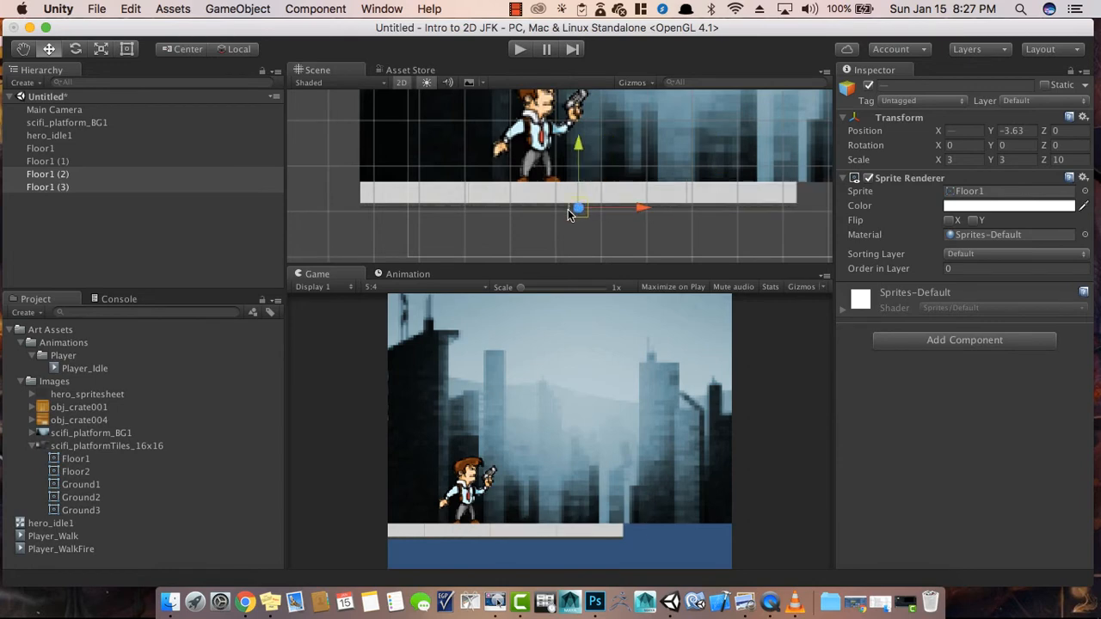
- Duplicate the newest Floor1 pair and vertex-snap the copies onto the right end, extending the floor across the camera view
middle_click_drag(693, 211, 487, 221)
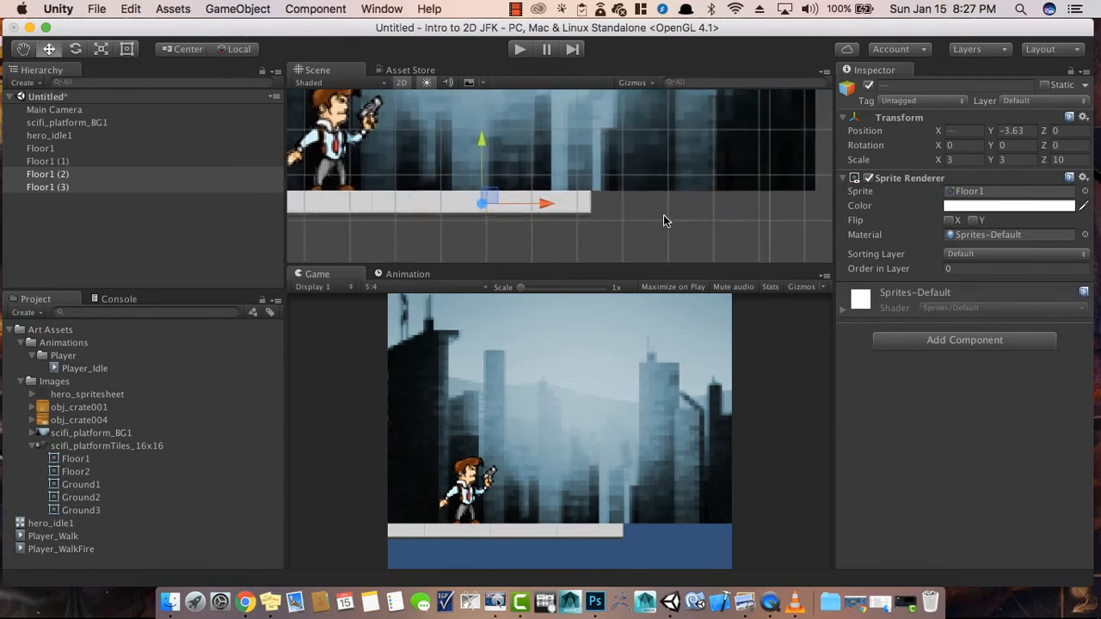
key("super+d")
left_click_drag(544, 204, 798, 202)
left_click_drag(633, 217, 600, 216)
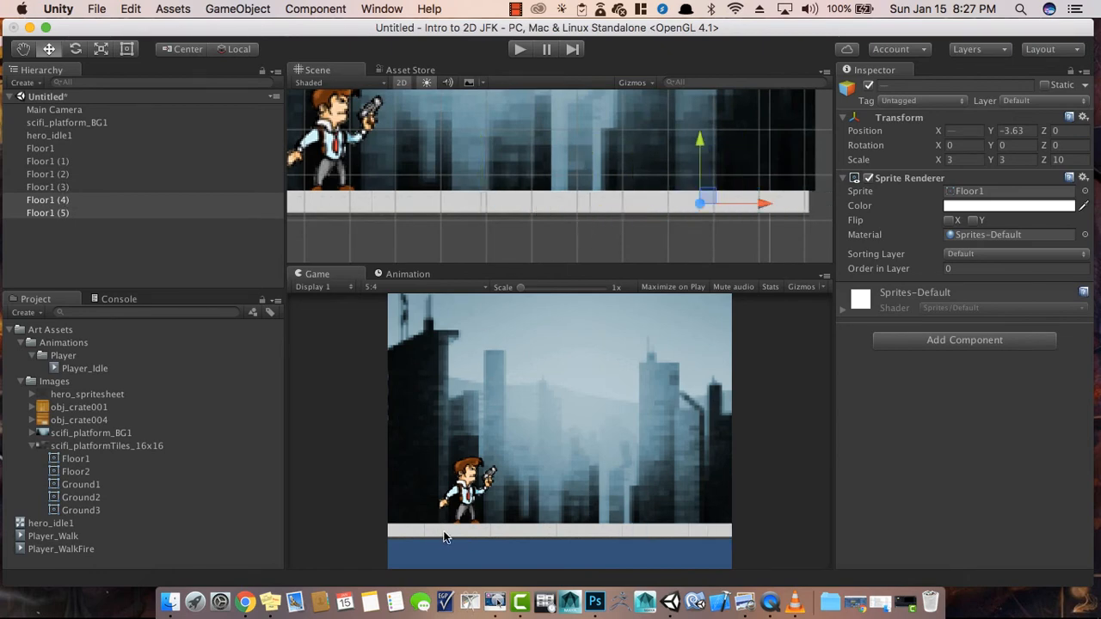
scroll(370, 193, "down", 3)
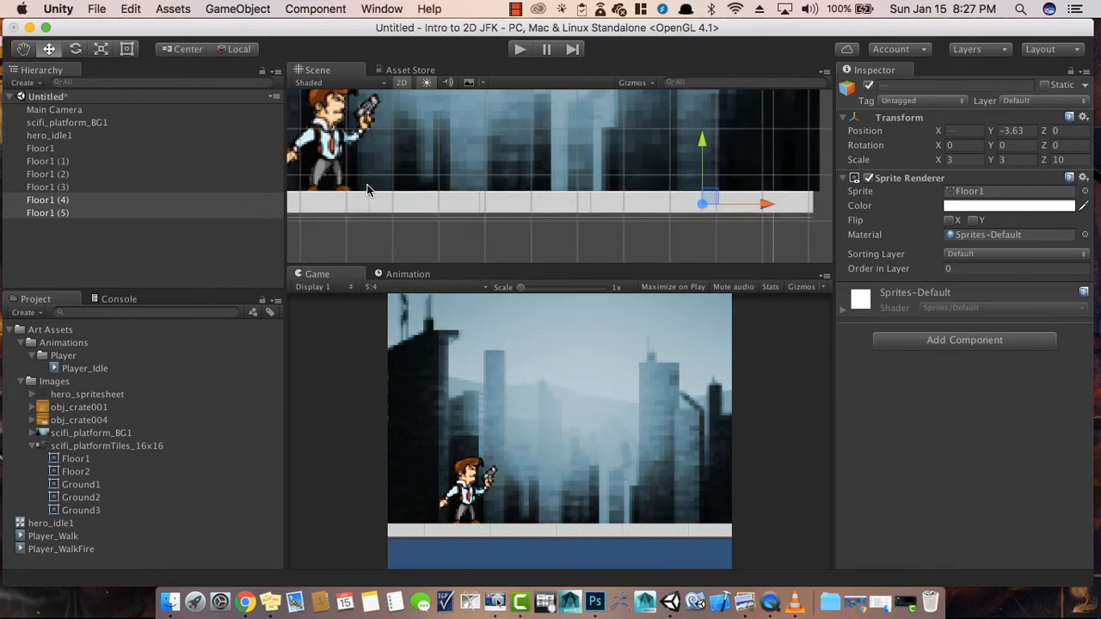
middle_click_drag(434, 199, 506, 177)
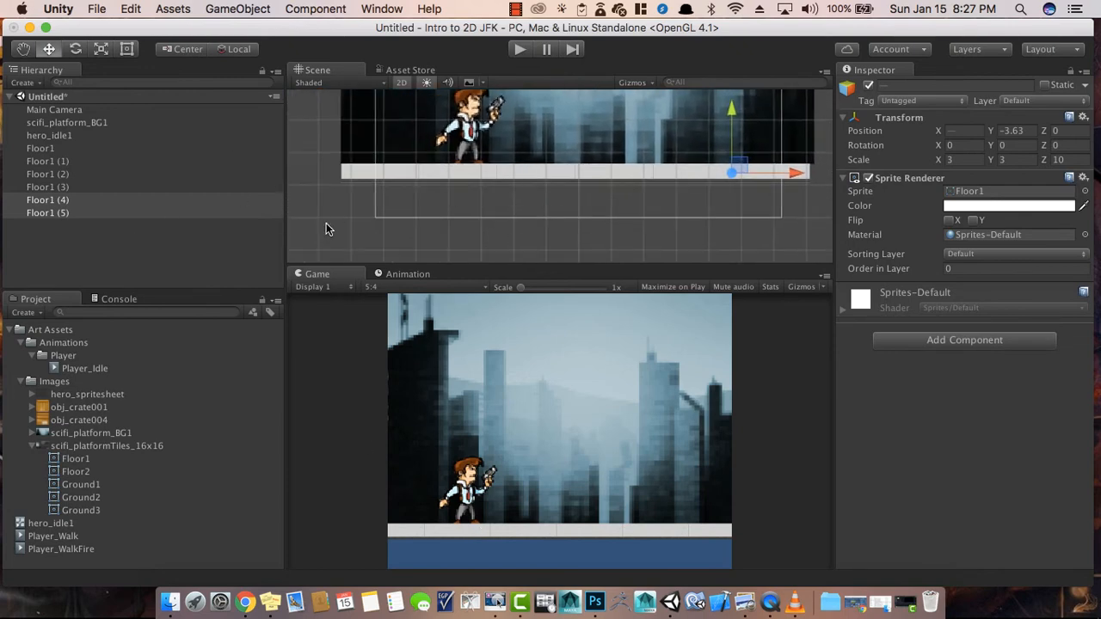
scroll(338, 210, "up", 1)
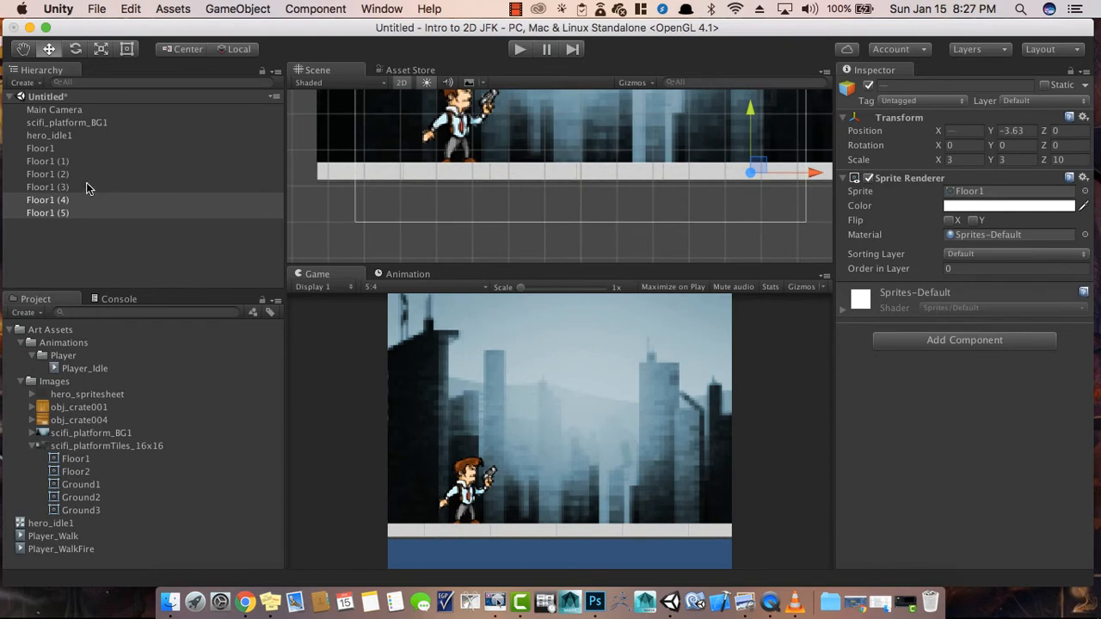
- Preview the Ground1, Ground2 and Ground3 sprites of the sci-fi tileset
left_click(71, 277)
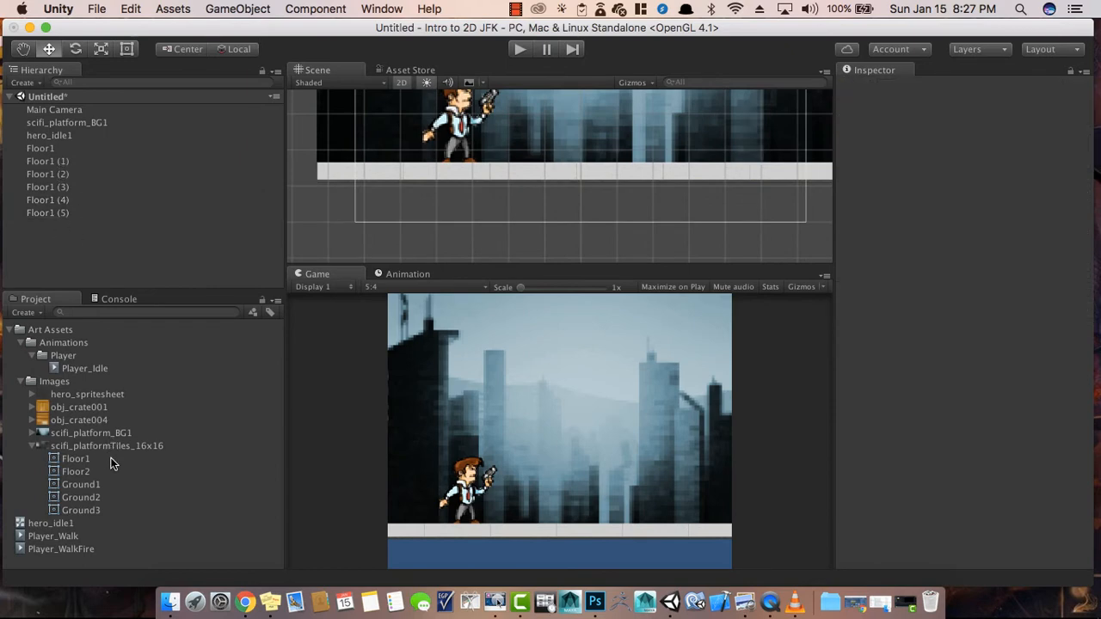
left_click(101, 498)
left_click(99, 485)
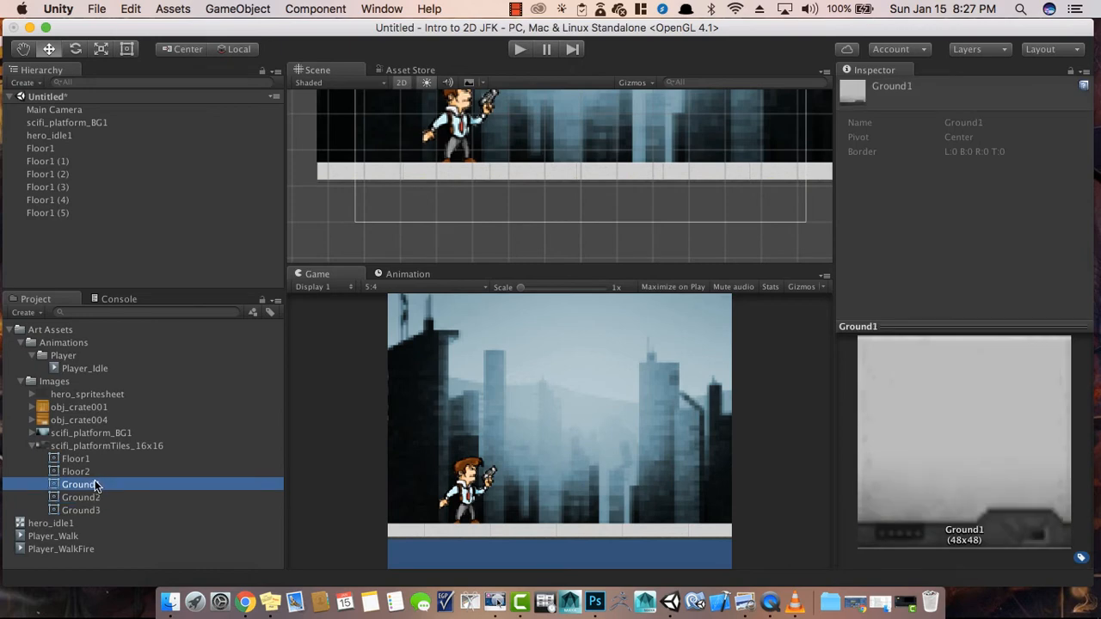
left_click(97, 497)
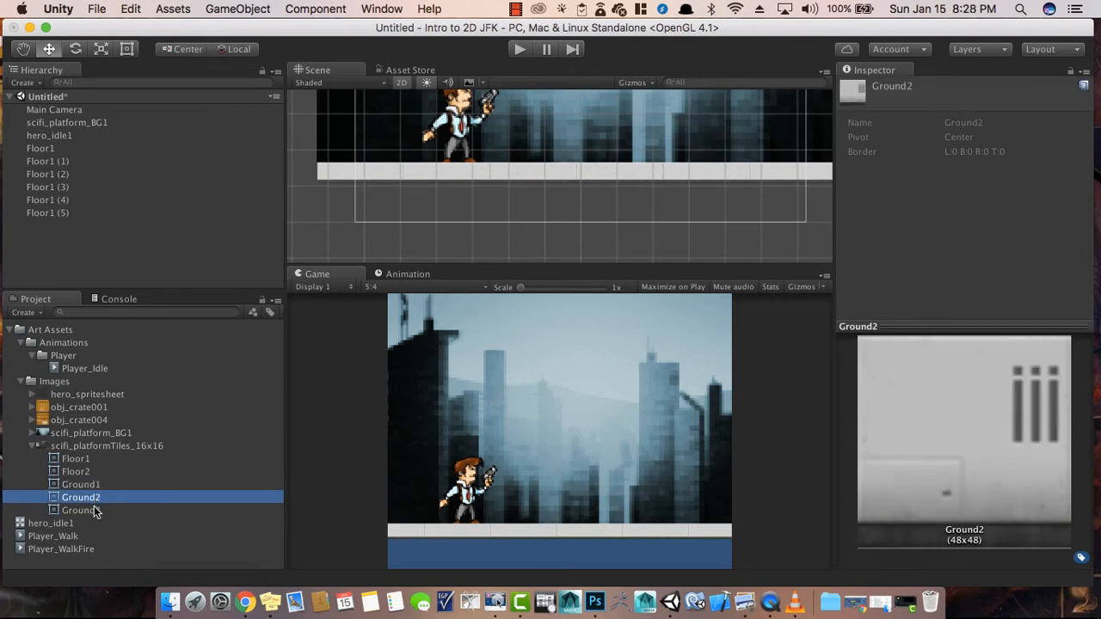
left_click(96, 512)
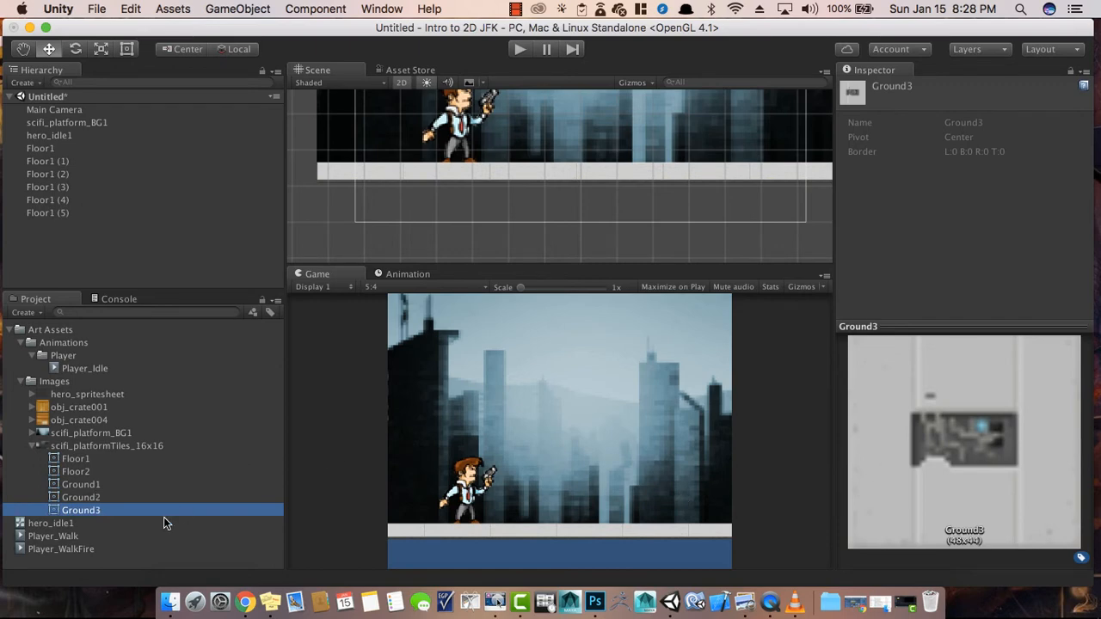
- Add the Ground1 sprite to the scene below the floor and scale it to 3 in X and Y
left_click_drag(74, 486, 440, 199)
left_click(953, 159)
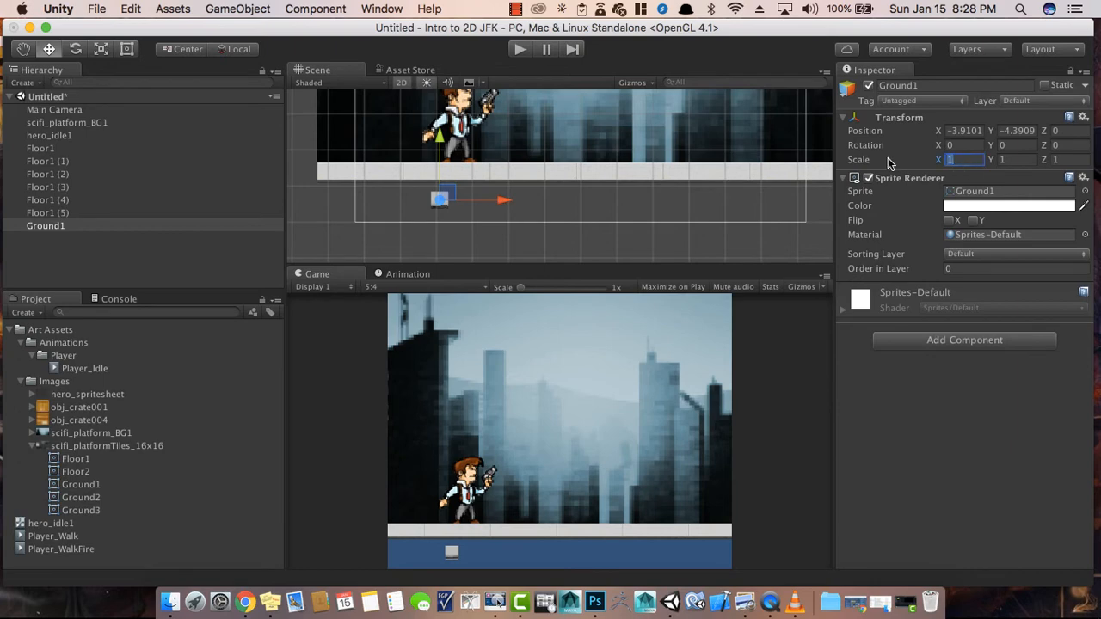
type("3")
key("Tab")
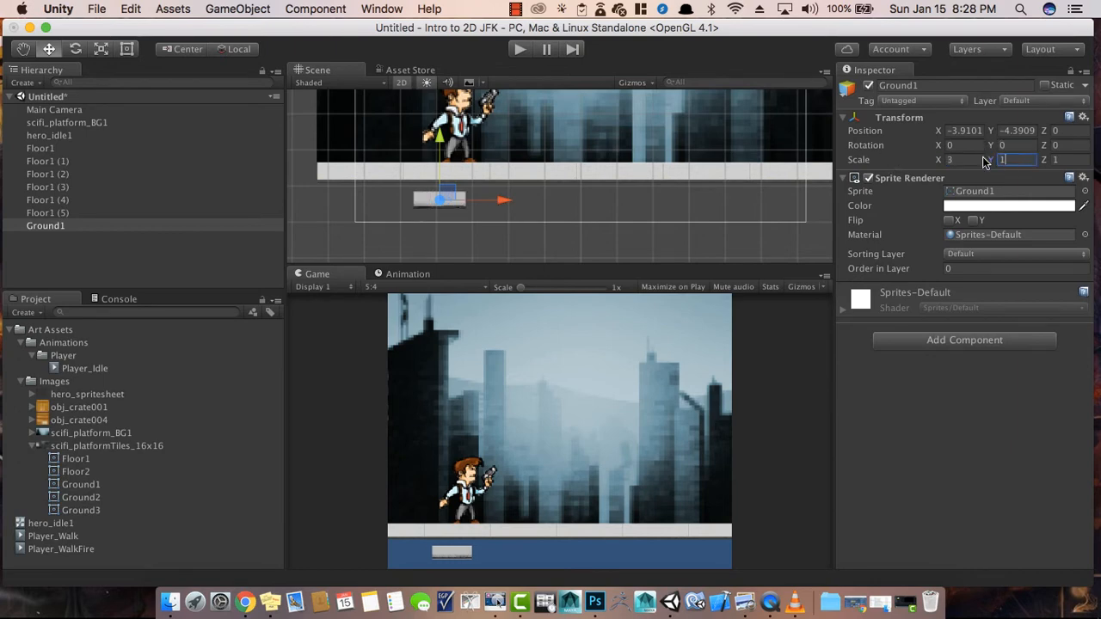
type("3")
- Position the Ground1 tile beneath the floor's left end at X -6.58, Y -4.64, aligned with its left edge
left_click_drag(511, 209, 446, 219)
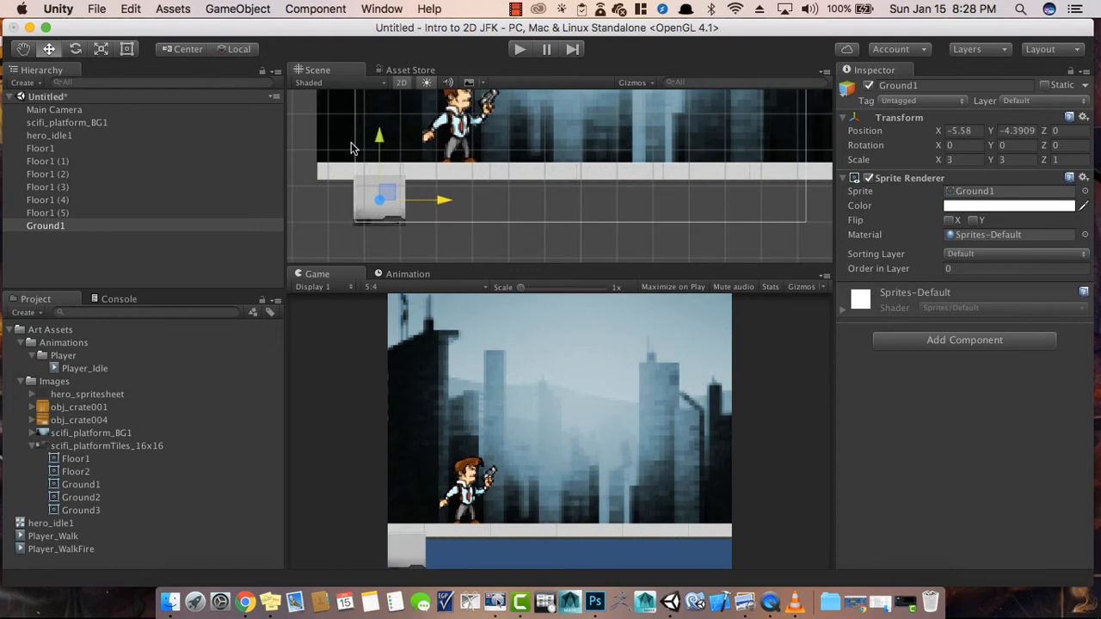
left_click_drag(382, 140, 380, 152)
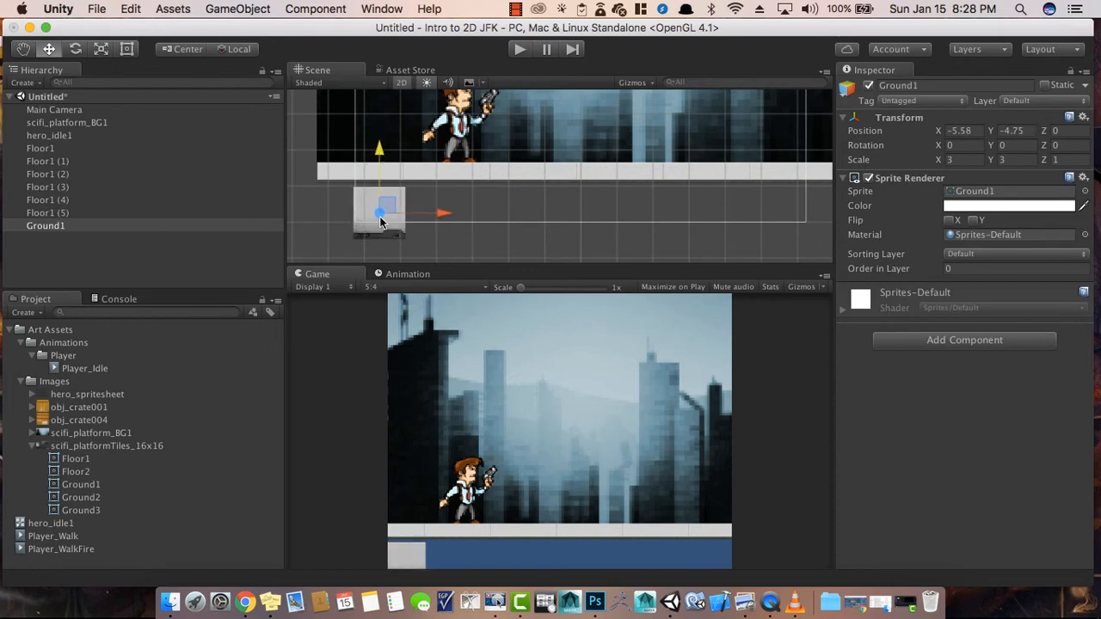
left_click_drag(370, 239, 334, 219)
key("v")
left_click_drag(319, 133, 323, 205)
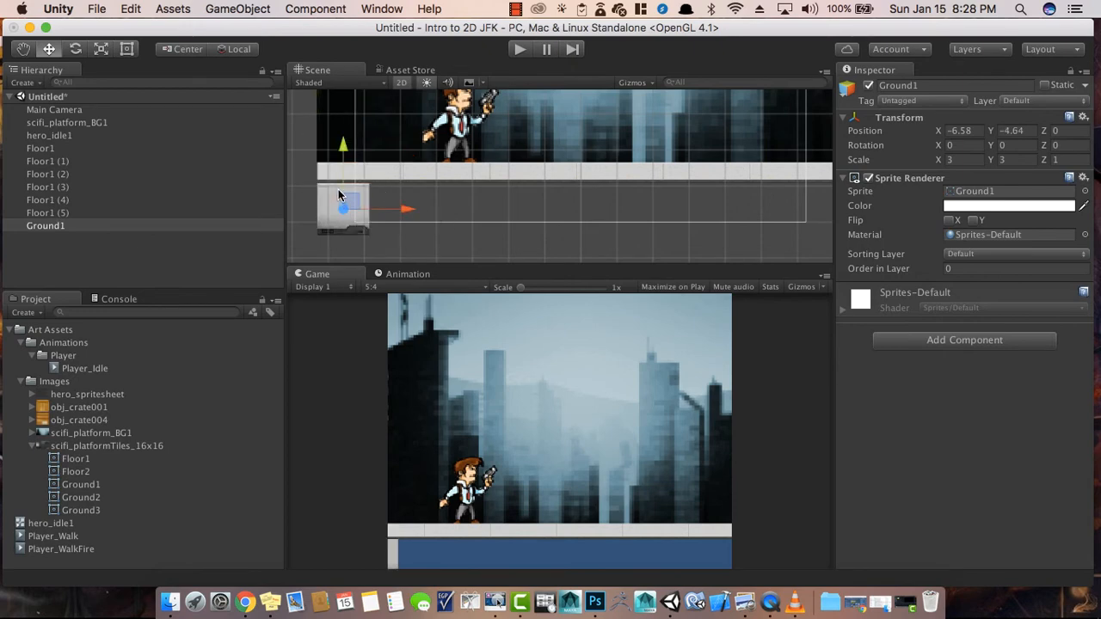
left_click_drag(344, 146, 344, 150)
- Duplicate Ground1 twice and place the copies flush side by side to its right, the last at X -3.7, Y -4.64
key("super+d")
left_click_drag(408, 212, 516, 224)
key("super+d")
left_click_drag(430, 242, 426, 237)
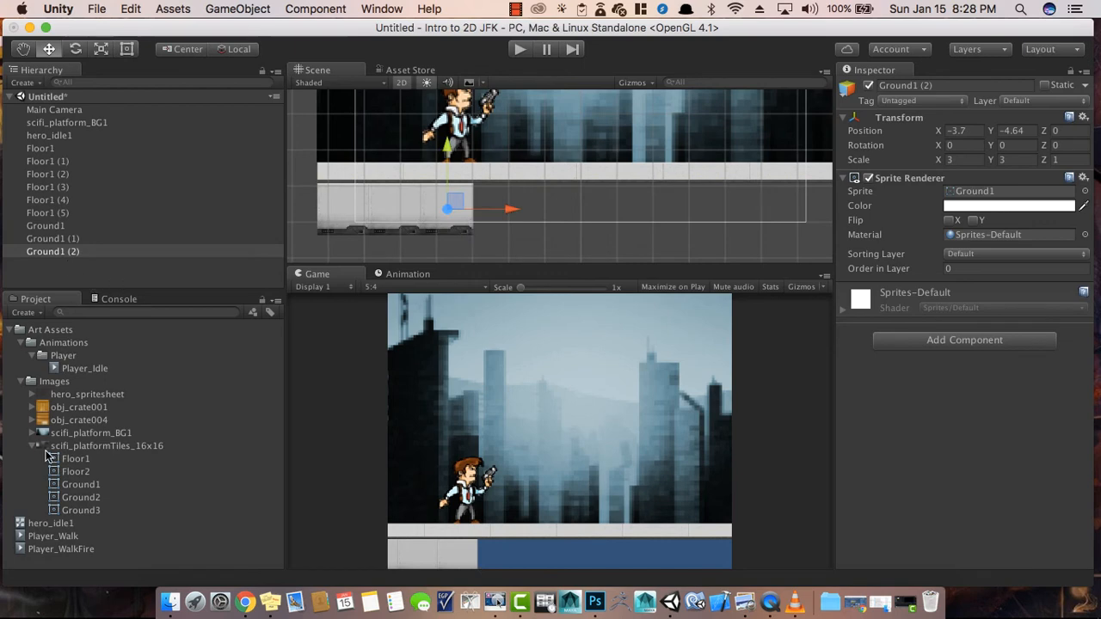
- Add the Ground2 sprite to the scene right of the Ground1 row and scale it to 3 in X and Y
left_click_drag(97, 499, 538, 202)
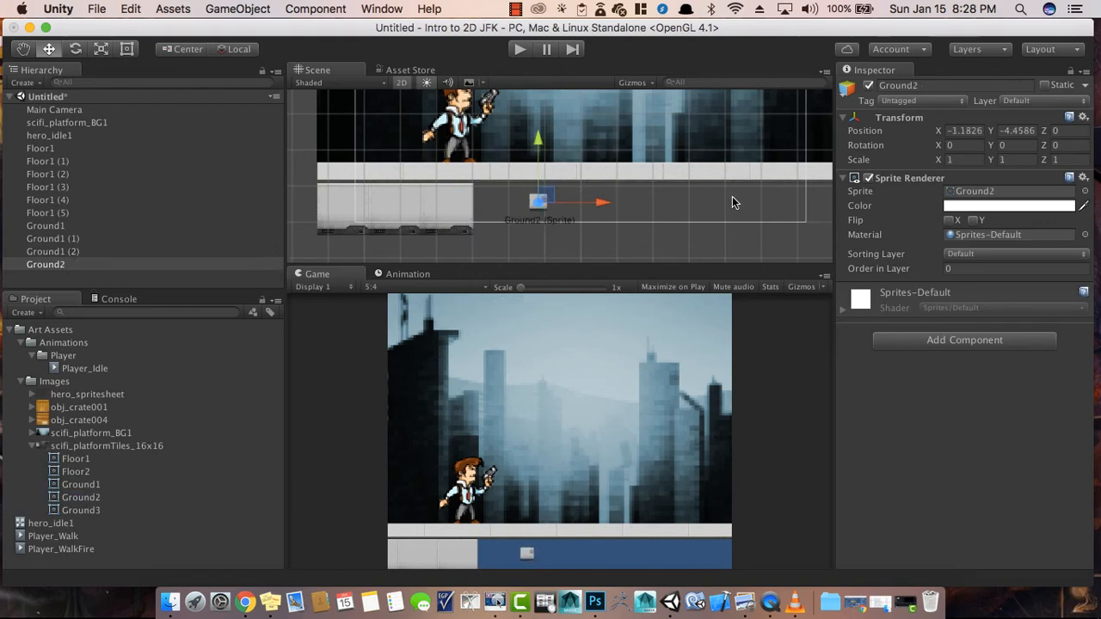
left_click(965, 159)
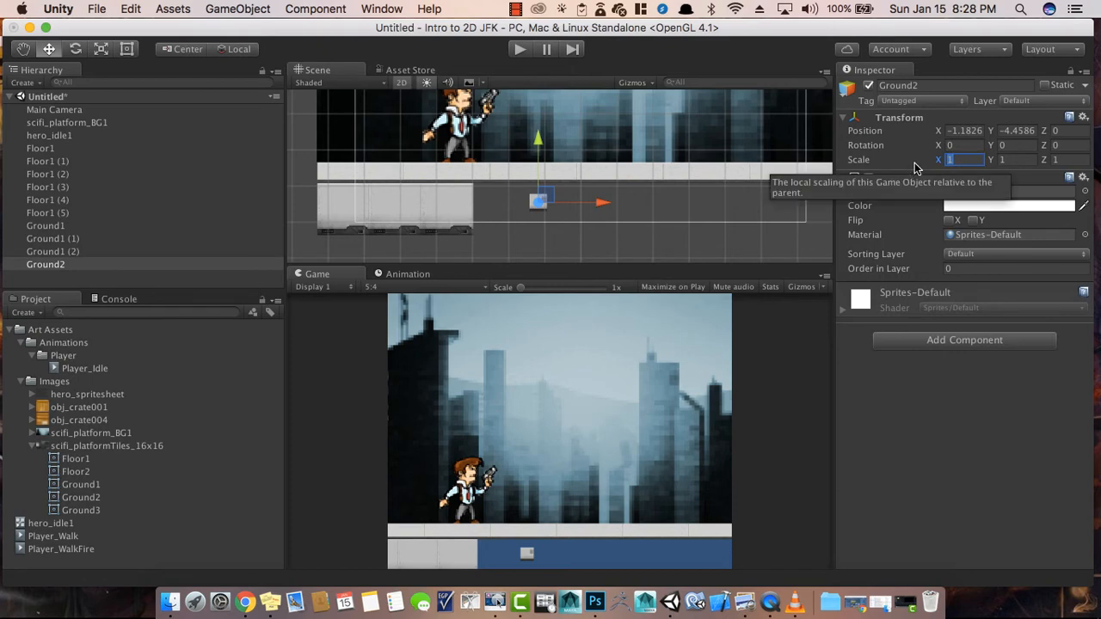
type("2")
key("BackSpace")
type("3")
key("Tab")
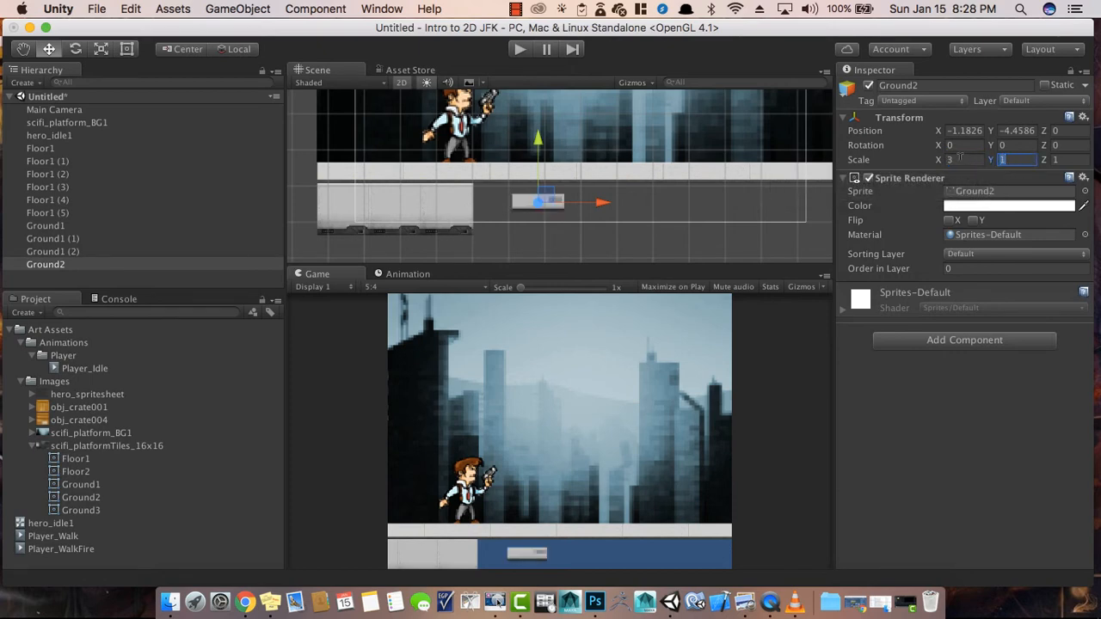
type("3")
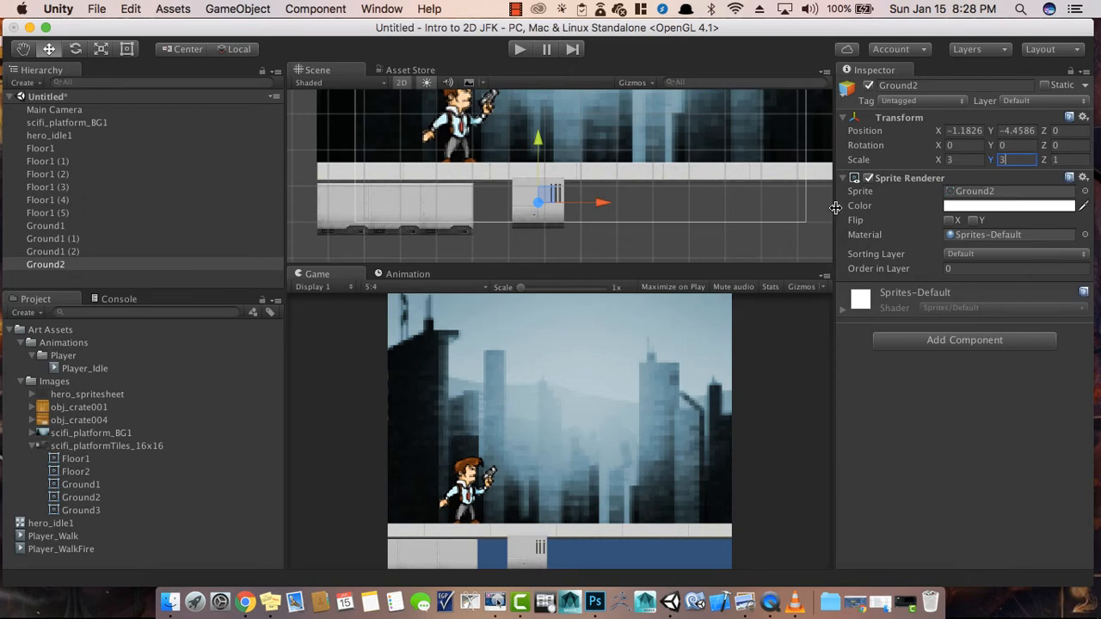
- Snap the Ground2 tile flush against the right end of the Ground1 row at X -2.26, Y -4.64
left_click(513, 228)
left_click(538, 215)
left_click_drag(531, 228, 506, 233)
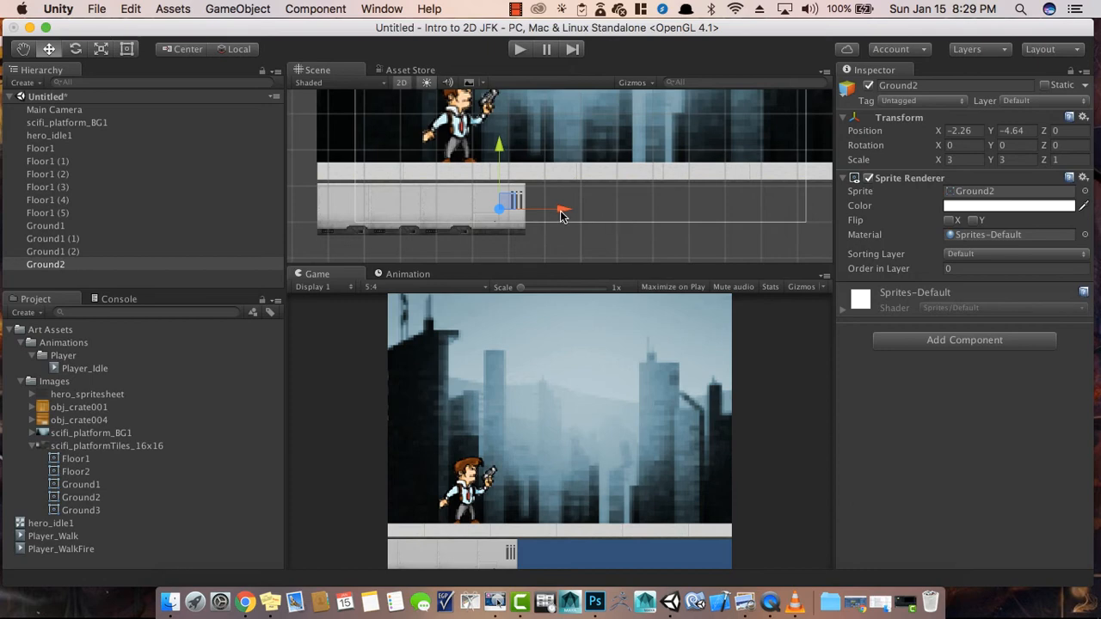
- Duplicate Ground2, move the copy right to X -0.34, and mirror it with an X scale of -3
key("super+d")
left_click_drag(562, 215, 633, 210)
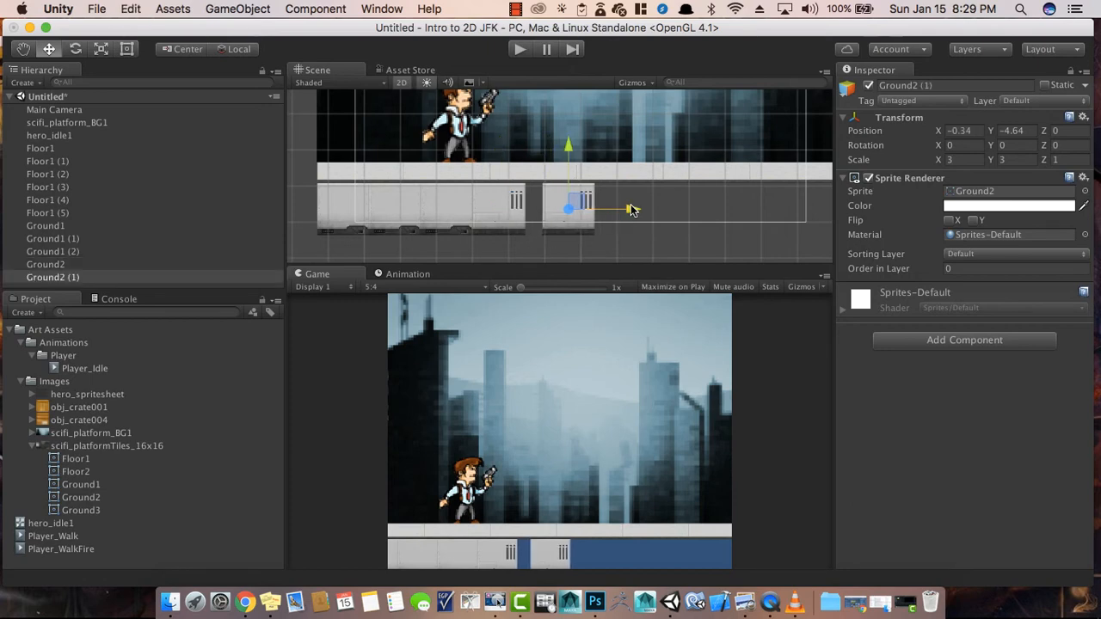
left_click(960, 160)
type("1")
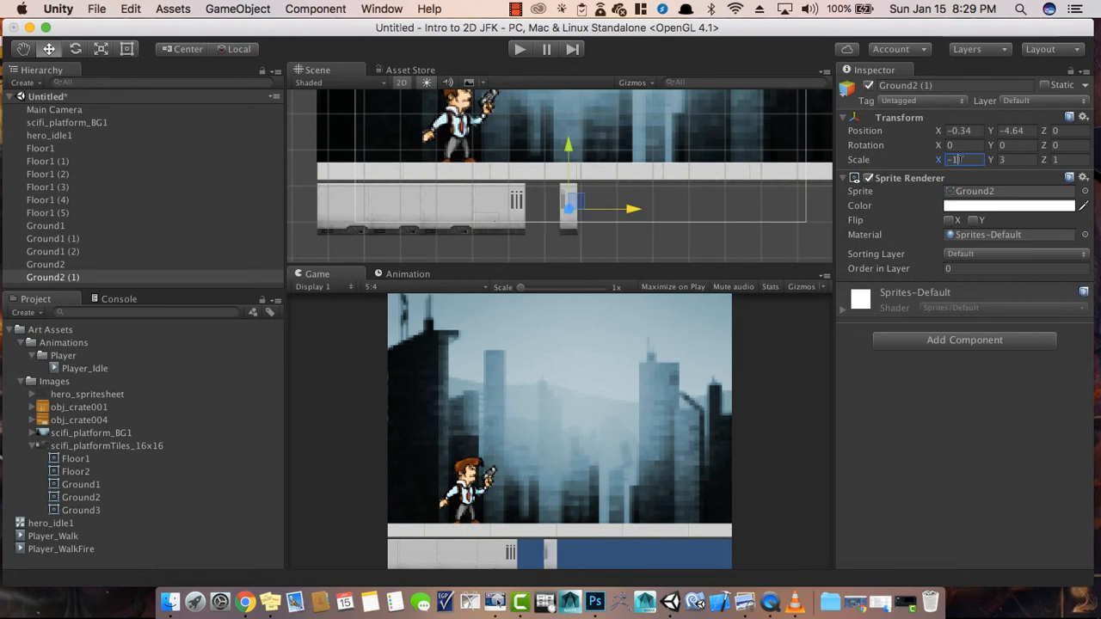
key("BackSpace")
type("3")
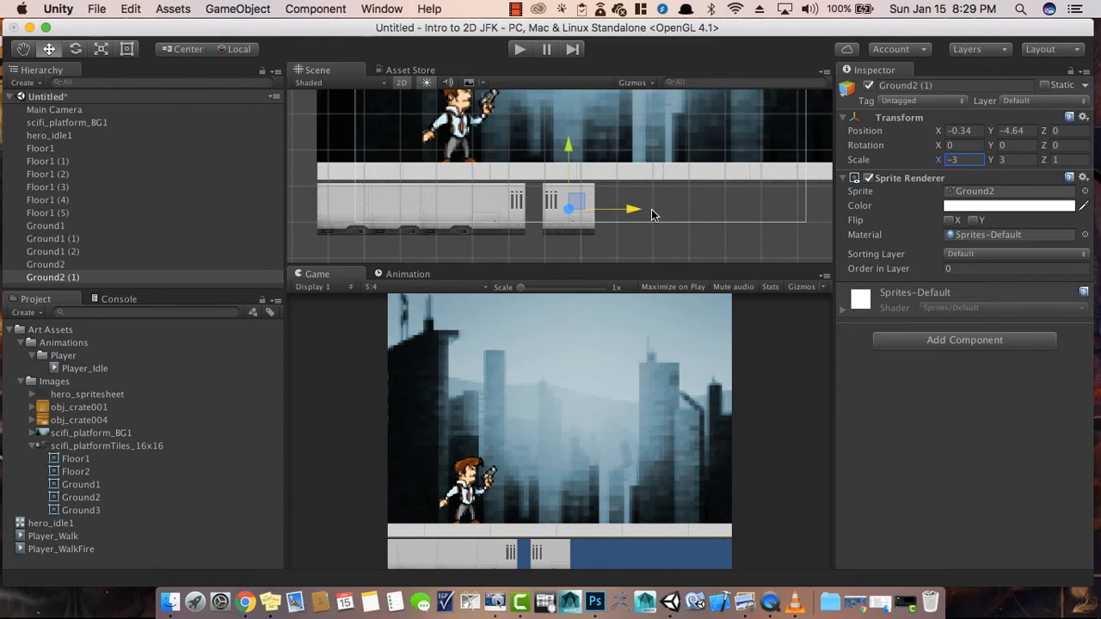
- Vertex-snap the mirrored Ground2 copy flush against the original Ground2 at X -0.82, Y -4.64
left_click_drag(632, 210, 622, 210)
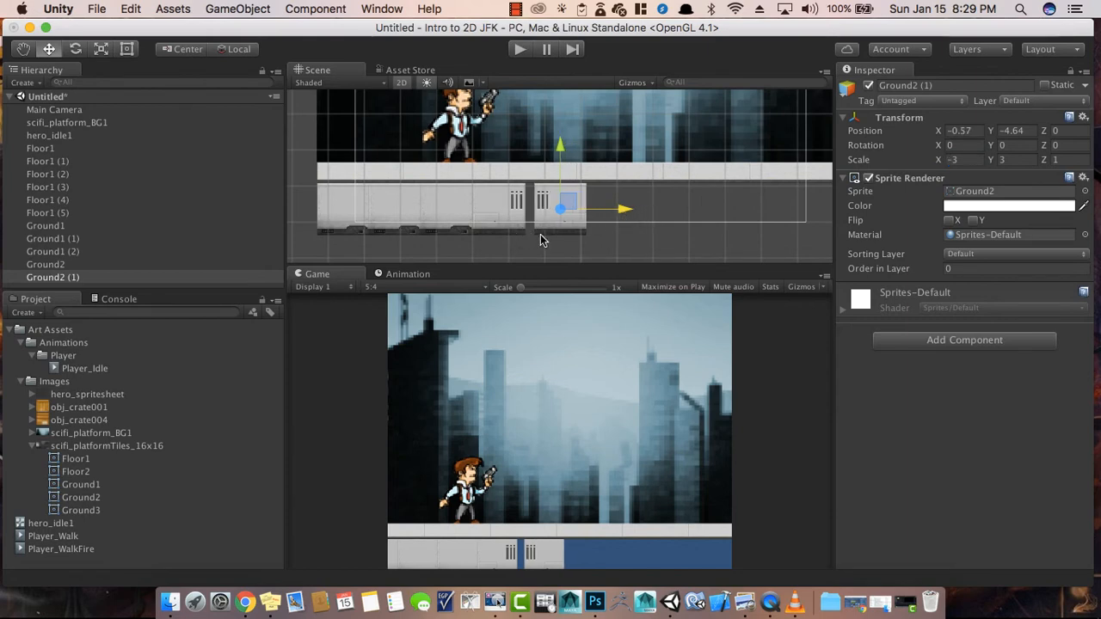
key("v")
left_click_drag(536, 235, 533, 235)
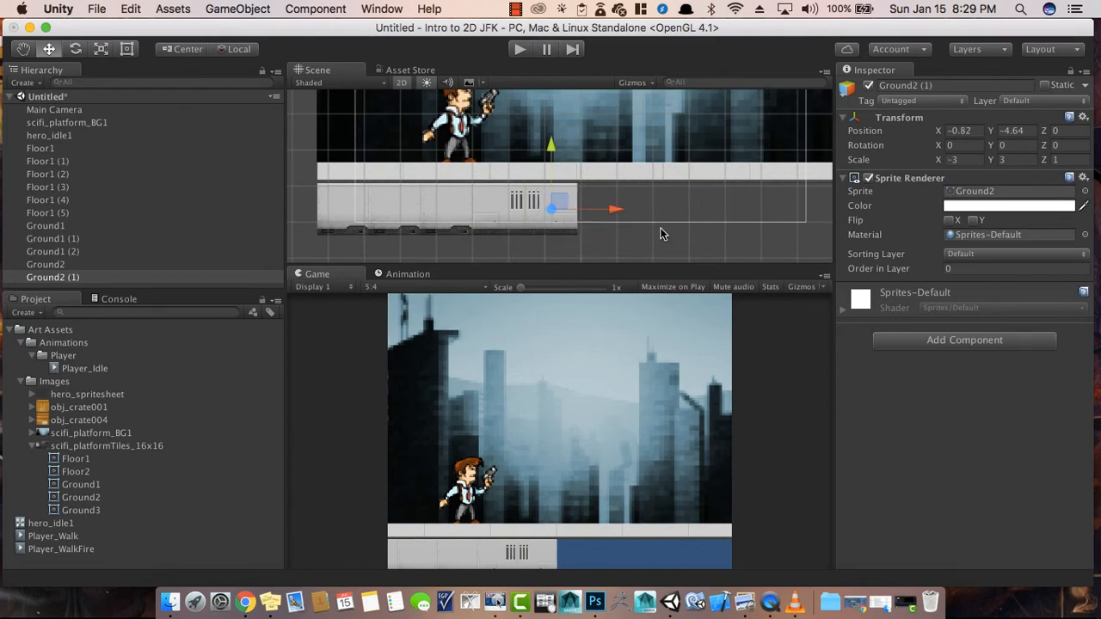
- Make two more Ground1 copies and vertex-snap them one after another onto the right end of the ground row
left_click(454, 219)
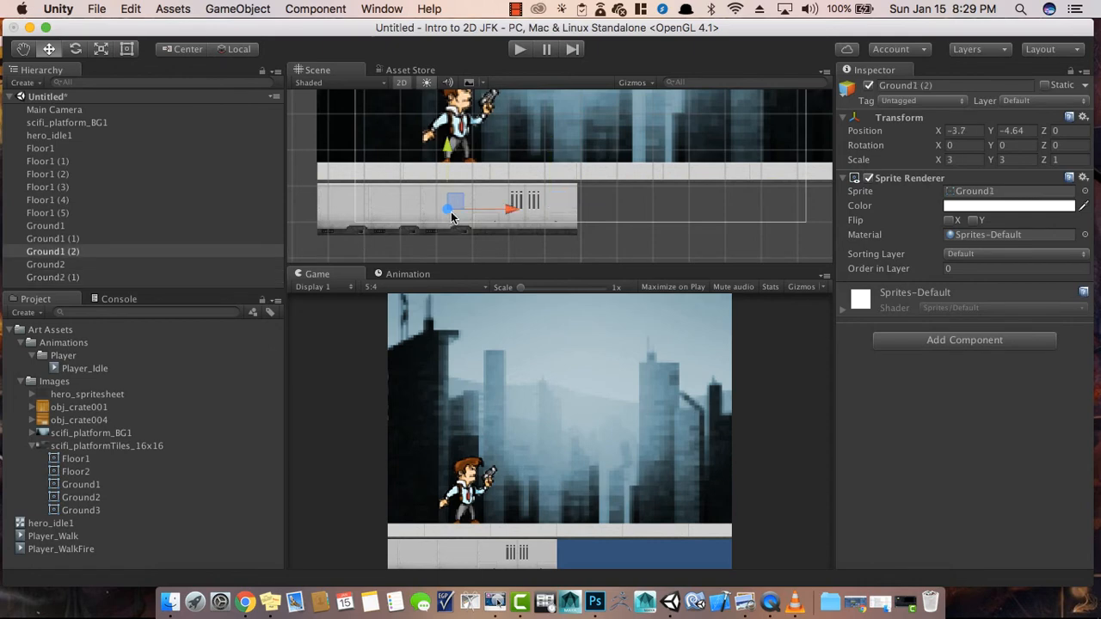
key("super+d")
left_click_drag(503, 210, 609, 229)
key("v")
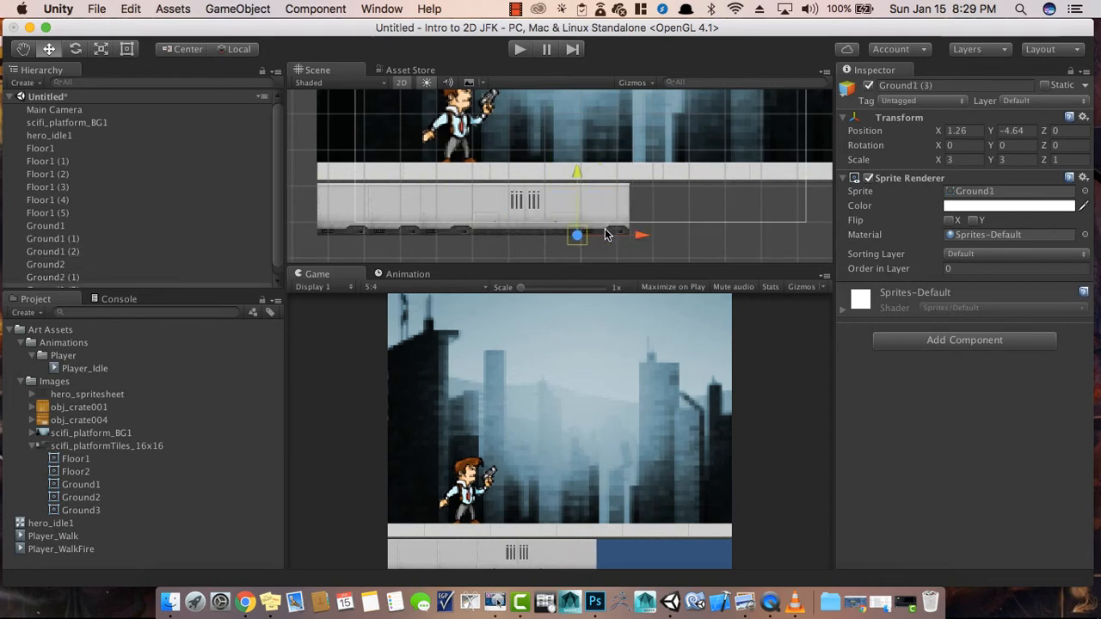
key("super+d")
left_click_drag(672, 216, 742, 216)
key("v")
left_click_drag(657, 233, 652, 234)
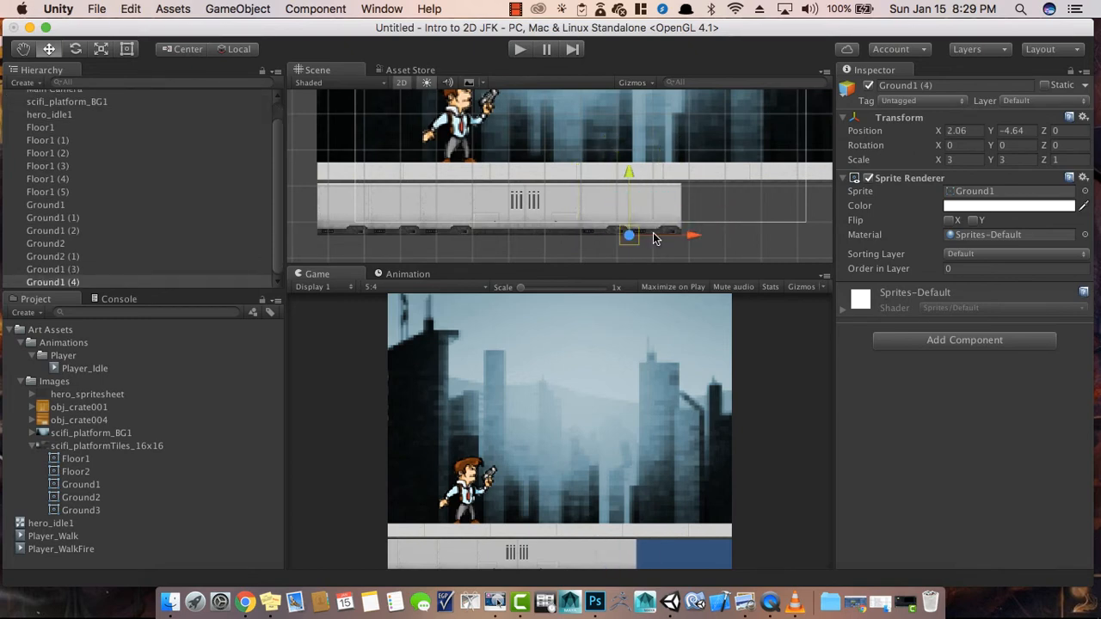
- Duplicate the Ground2 tile and its mirrored partner together, and vertex-snap the copied pair onto the ground row's right end
left_click(544, 208)
key("super+d")
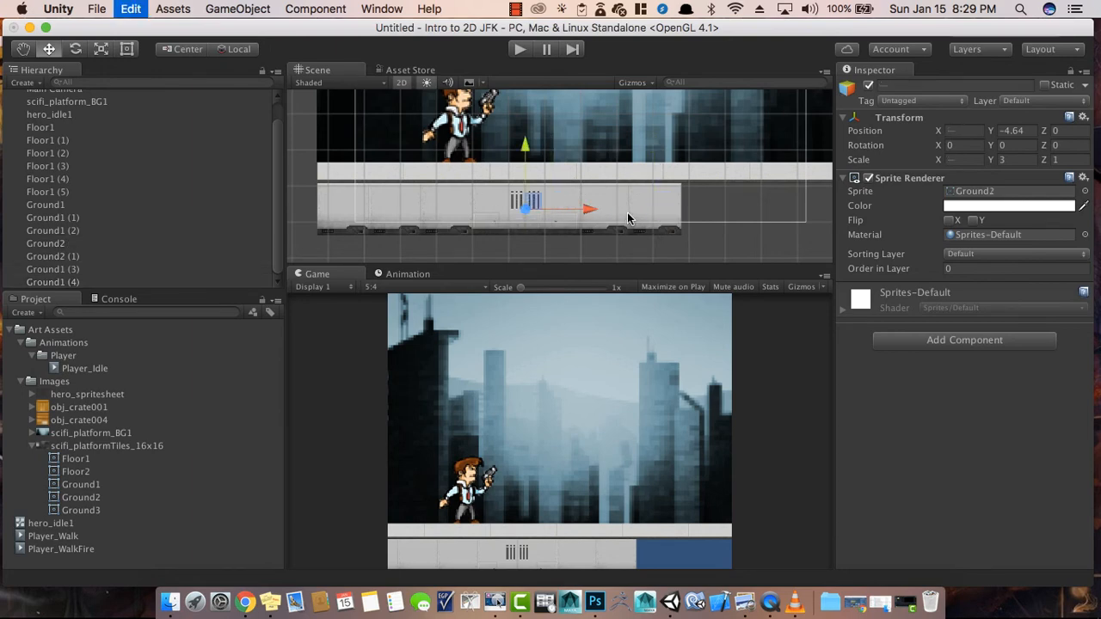
left_click_drag(590, 209, 836, 209)
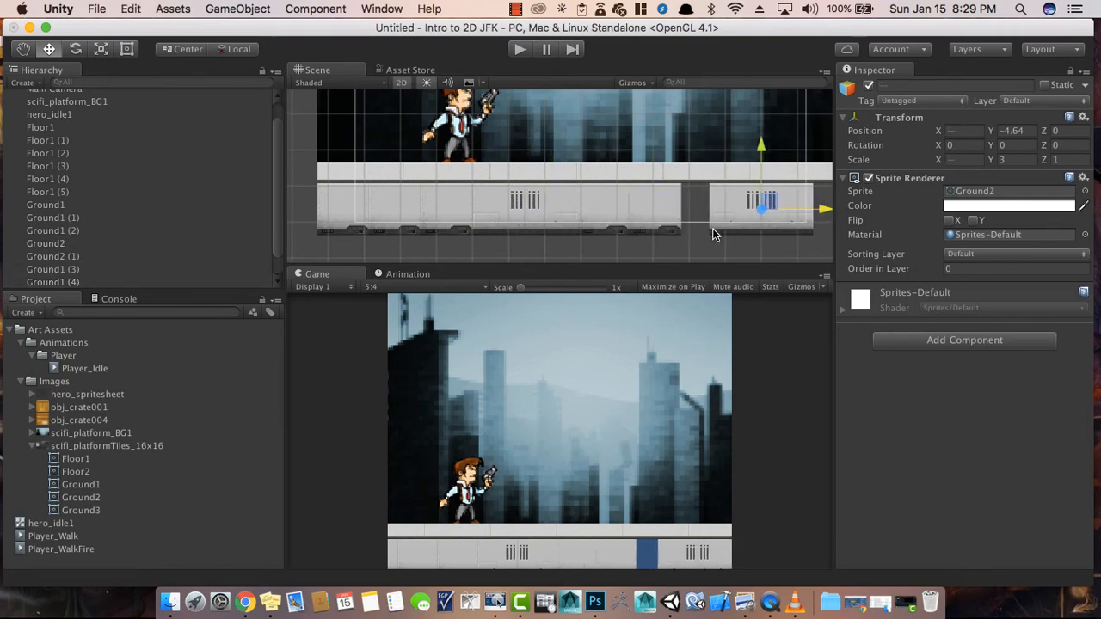
key("v")
left_click_drag(712, 233, 707, 233)
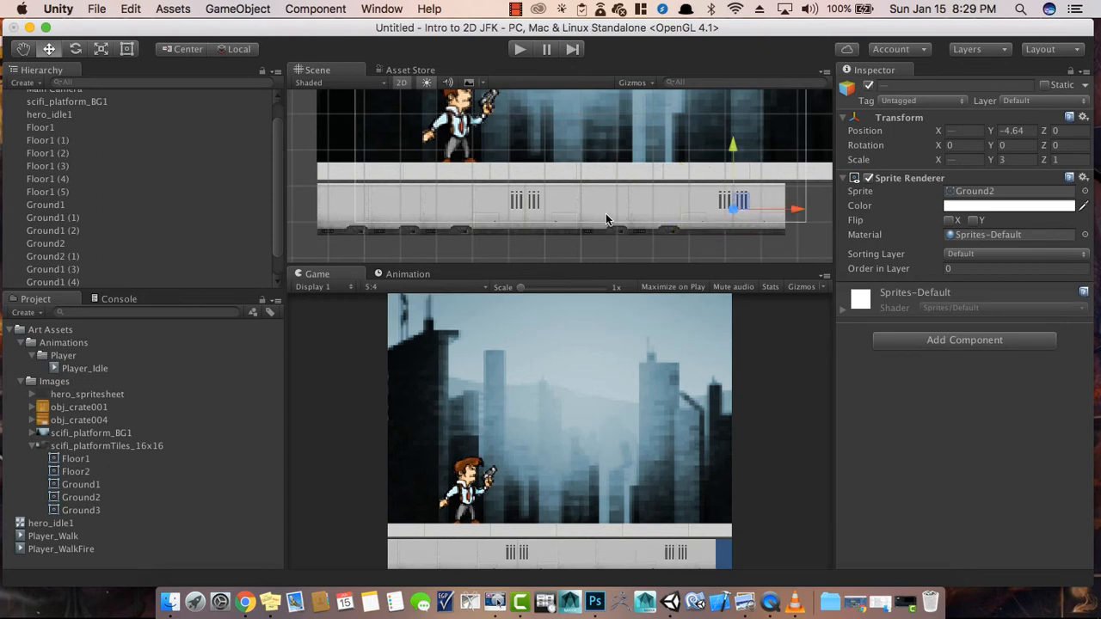
middle_click_drag(708, 226, 658, 218)
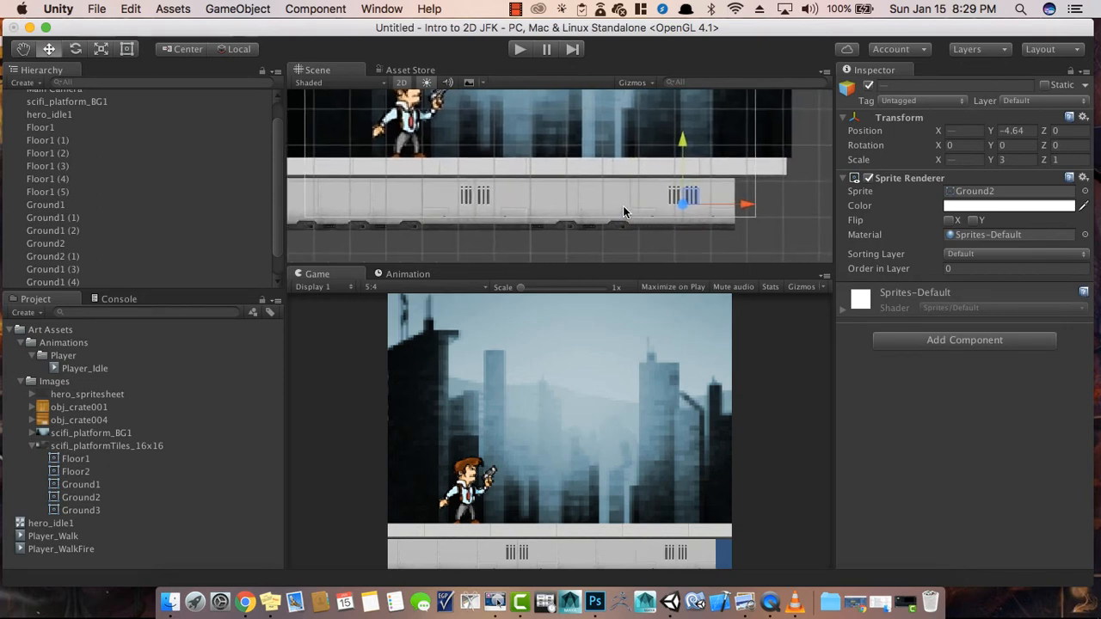
- Duplicate a Ground1 tile, snap it into the gap at the ground row's right end, and briefly test the scene in play mode
left_click(624, 210)
key("super+d")
left_click_drag(669, 207, 755, 230)
key("v")
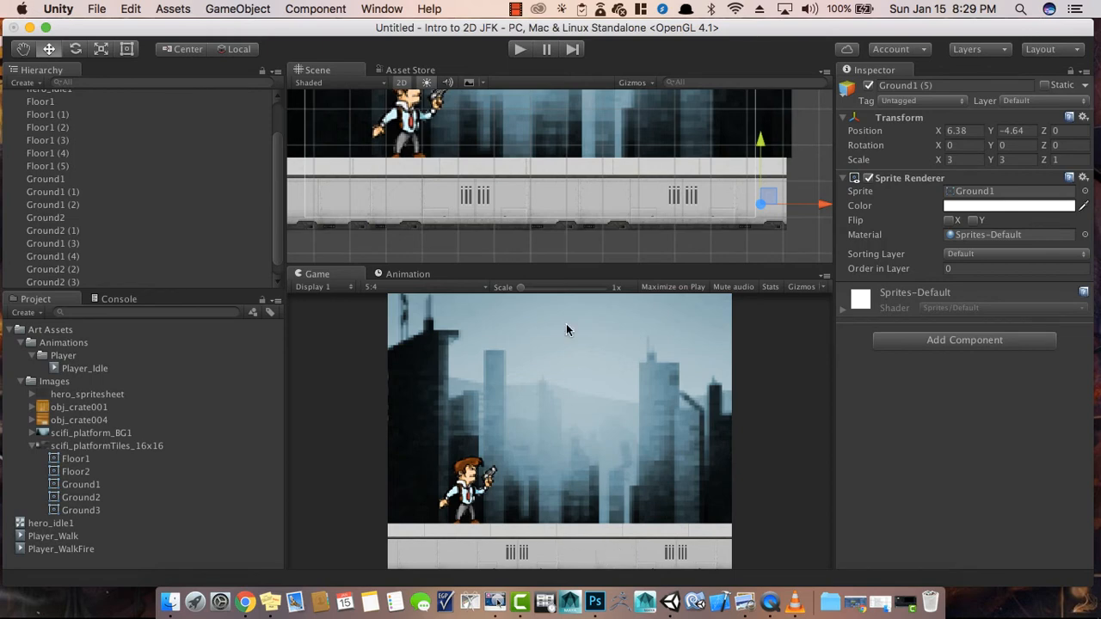
left_click(520, 49)
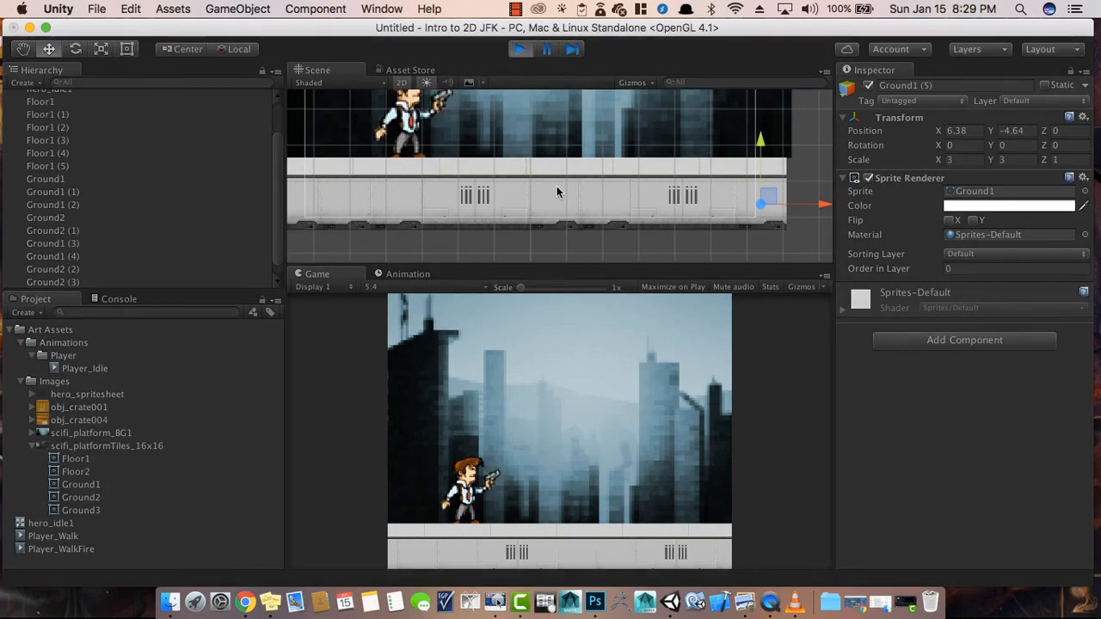
left_click(528, 53)
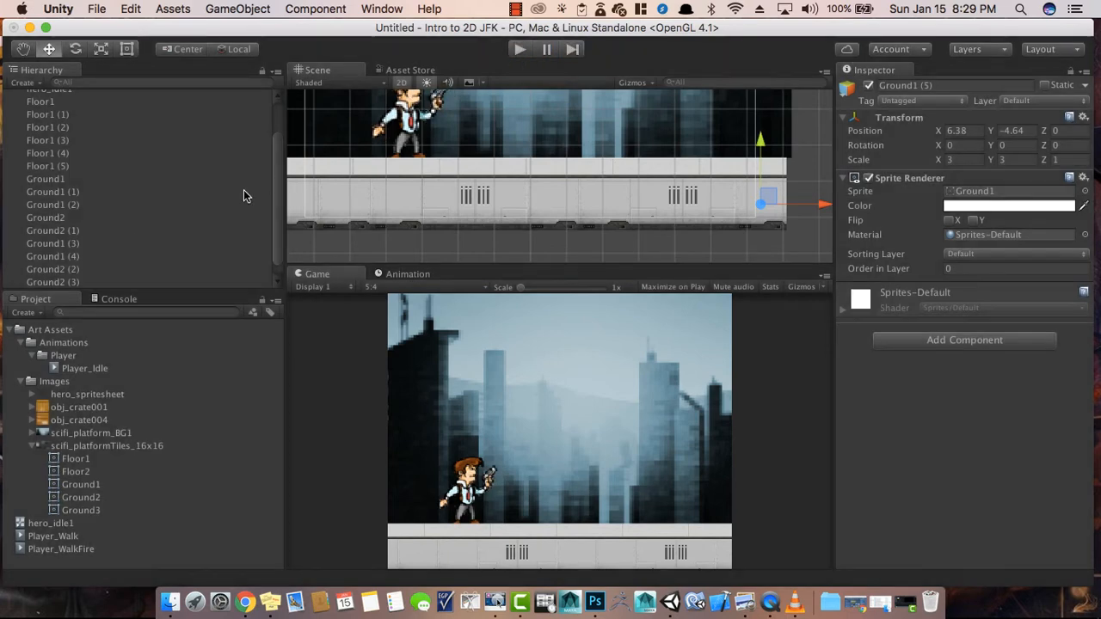
- Raise hero_idle1 to about Y -1.93 so he stands on the floor, and briefly test the scene in play mode
scroll(129, 241, "up", 2)
left_click(60, 135)
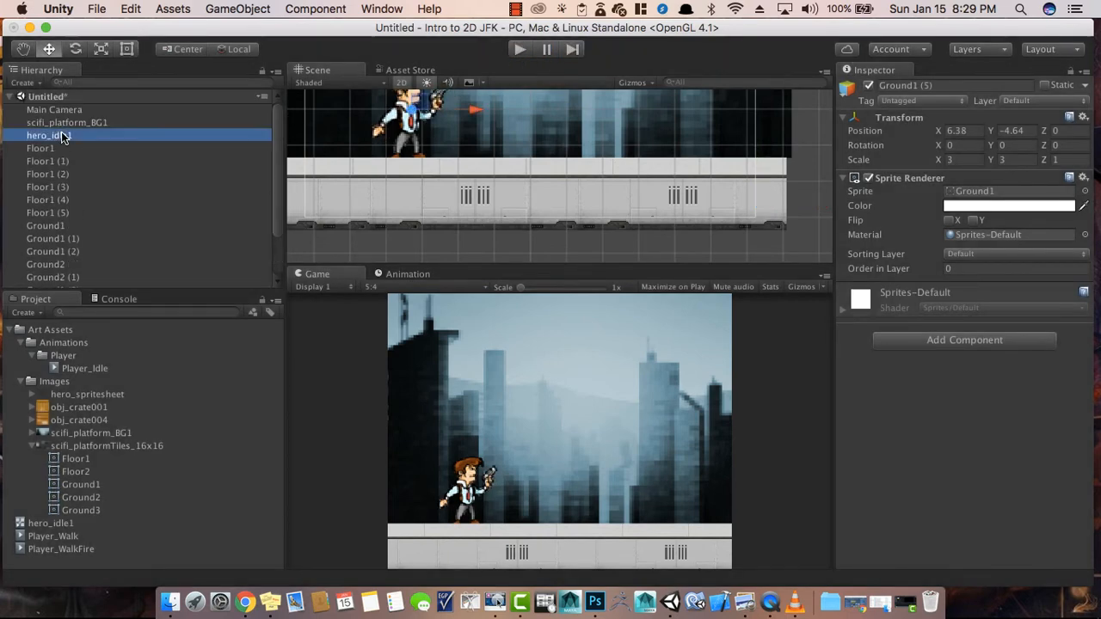
scroll(404, 164, "up", 1)
scroll(403, 163, "down", 5)
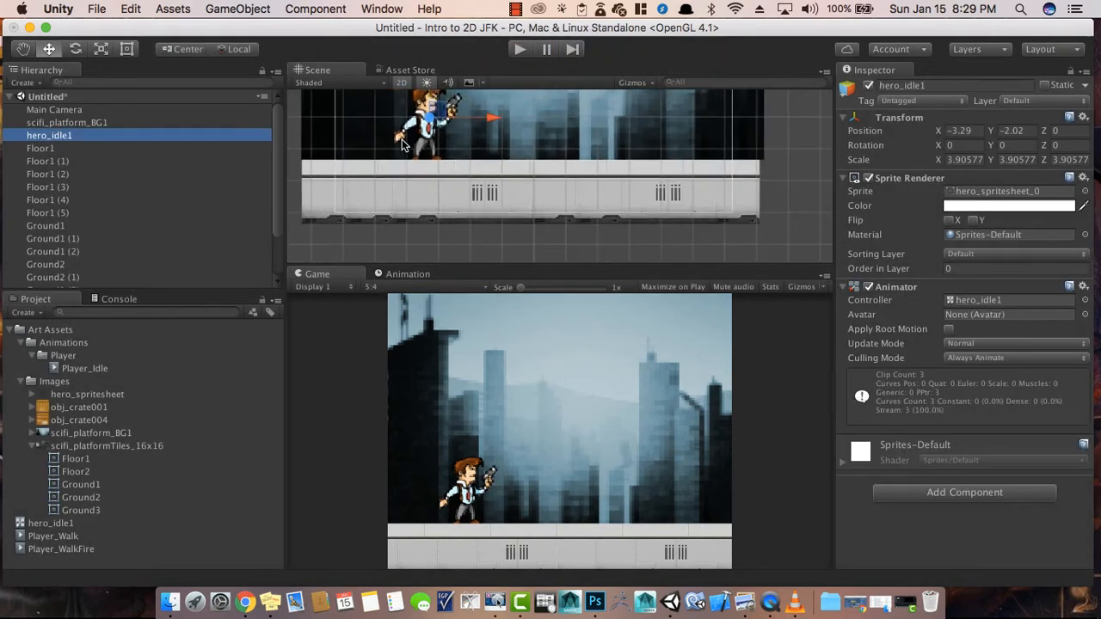
middle_click_drag(464, 155, 452, 189)
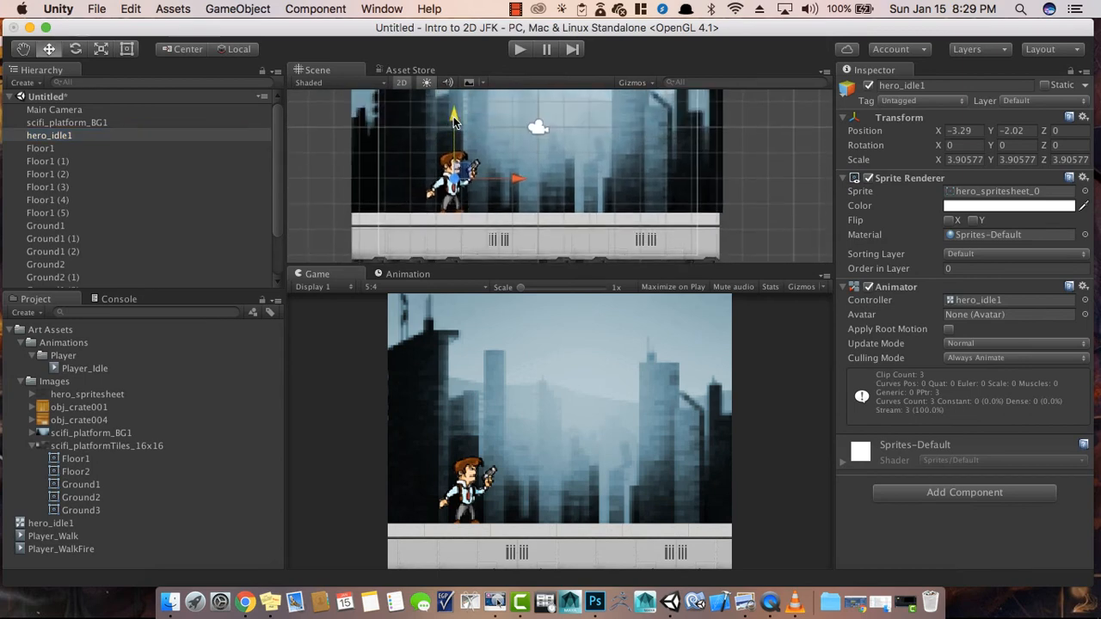
left_click_drag(454, 117, 455, 115)
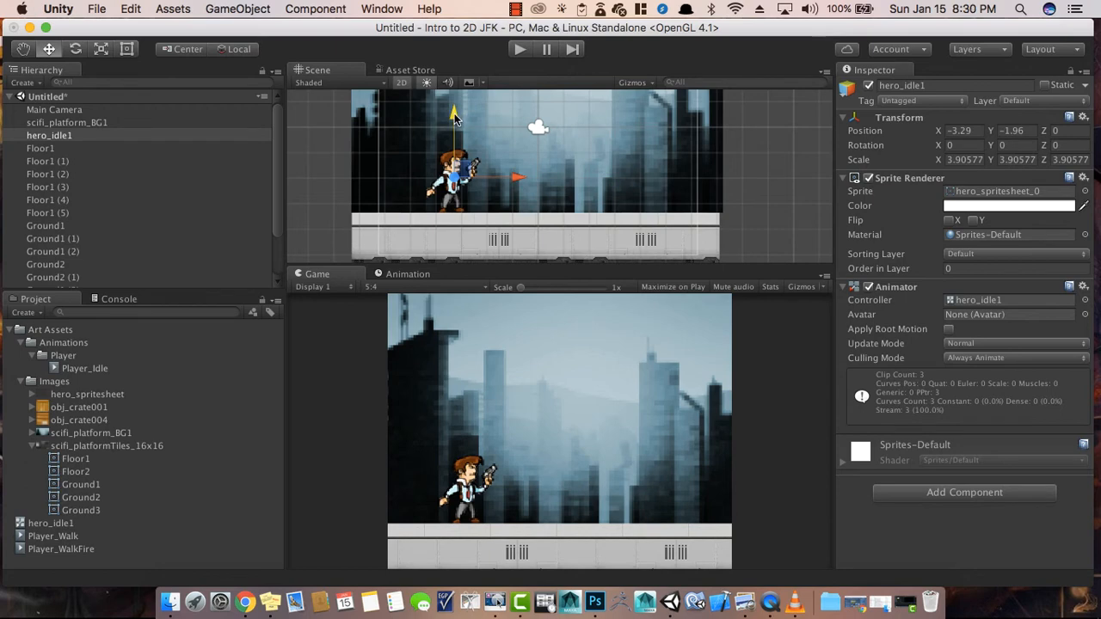
left_click_drag(454, 113, 455, 113)
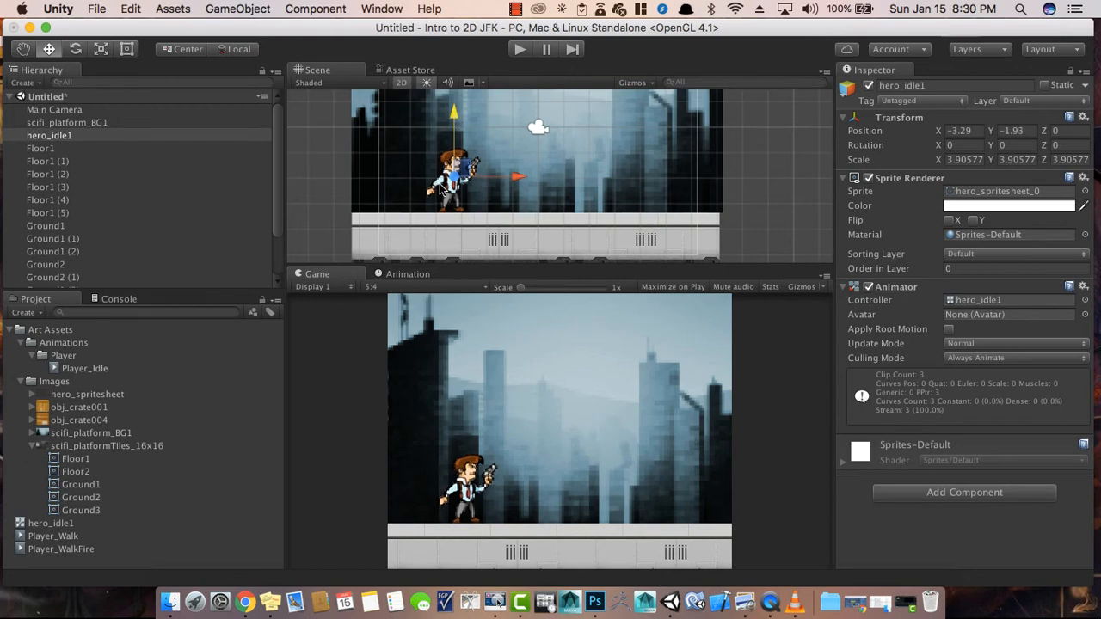
left_click(522, 50)
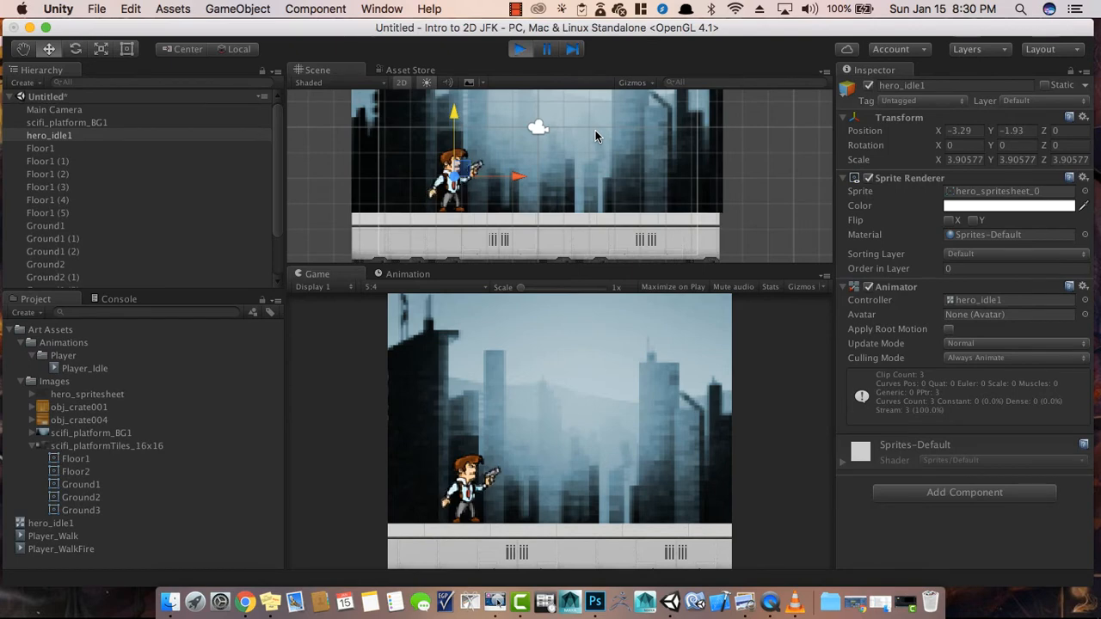
left_click(520, 49)
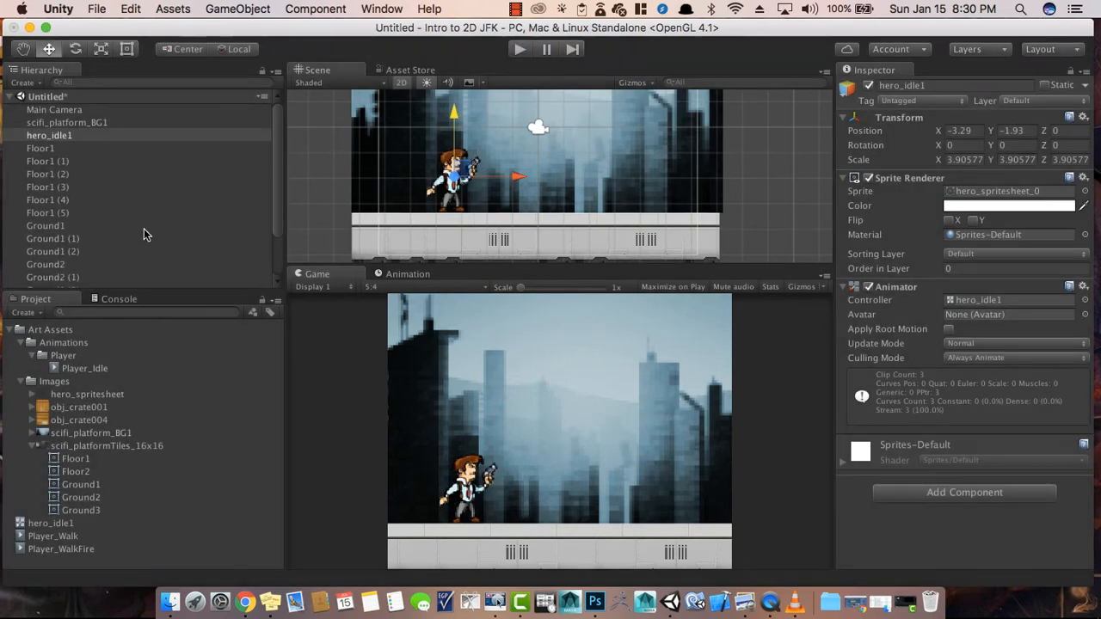
- Create an empty game object in the scene and name it StageSprites
left_click(55, 150)
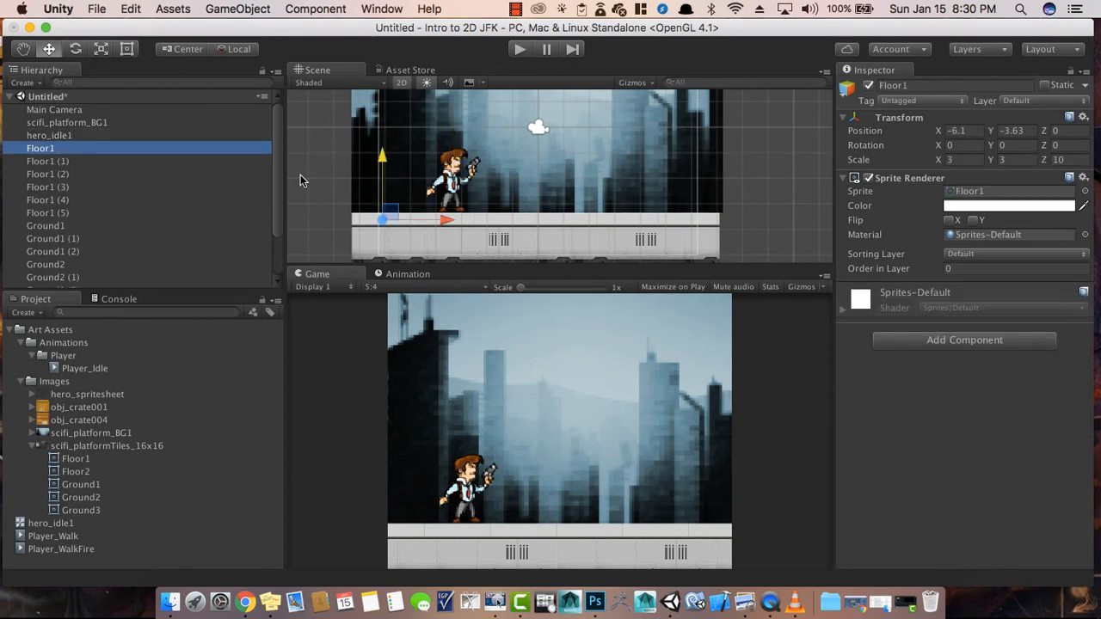
left_click_drag(275, 184, 281, 136)
left_click(32, 83)
left_click(39, 98)
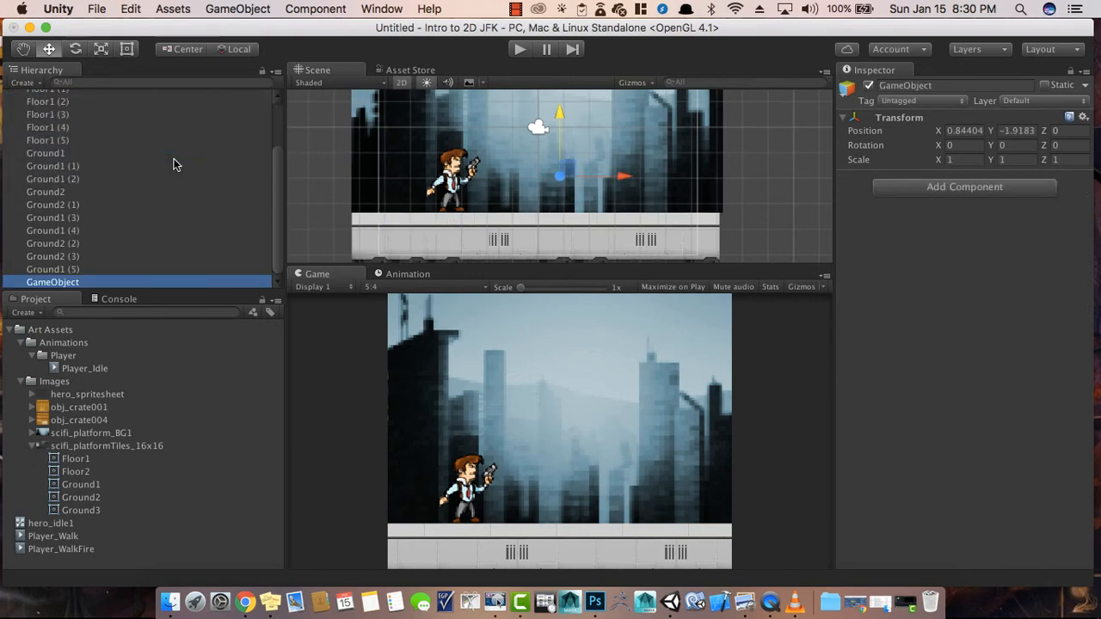
left_click(83, 284)
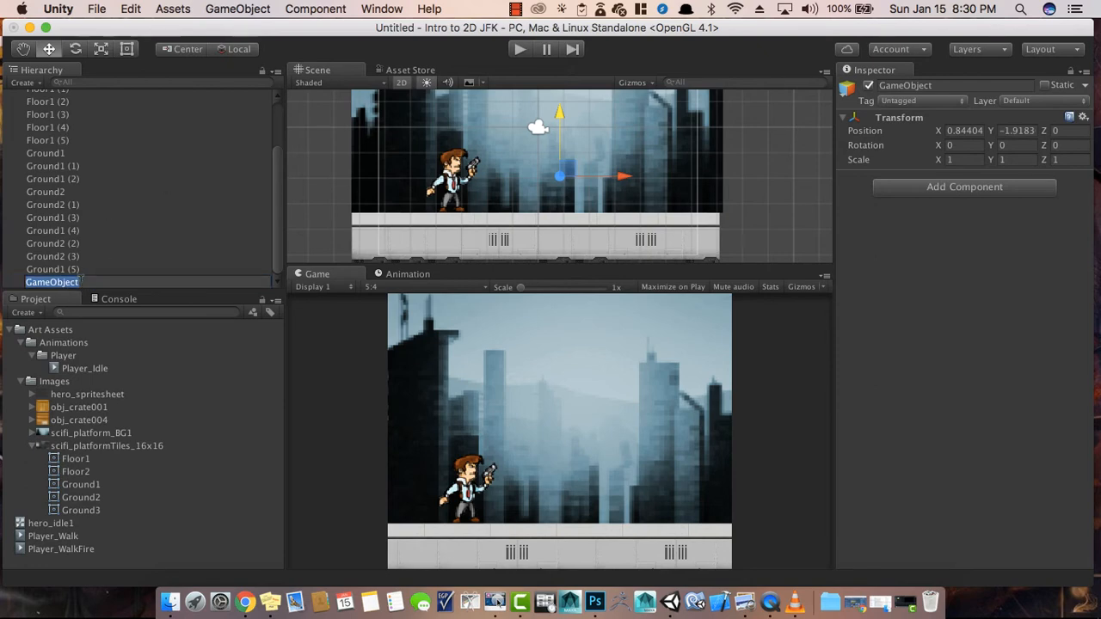
type("Stag")
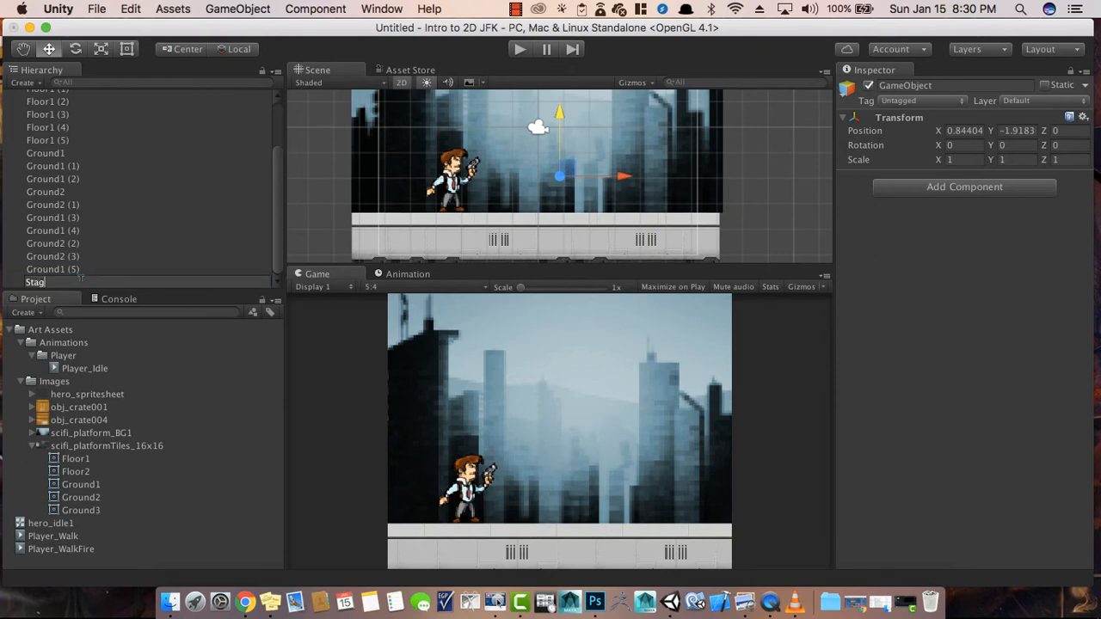
type("eSprites")
key("Return")
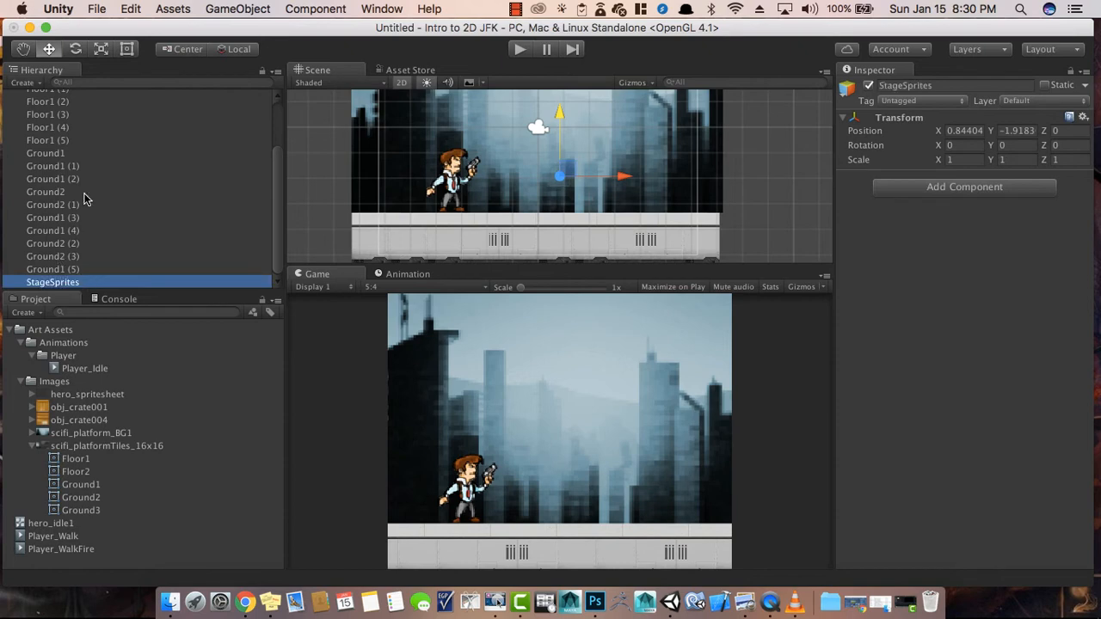
- Parent all the Floor1, Ground1 and Ground2 tiles under StageSprites and collapse the group in the hierarchy
scroll(108, 177, "up", 3)
left_click(57, 137)
left_click(56, 144)
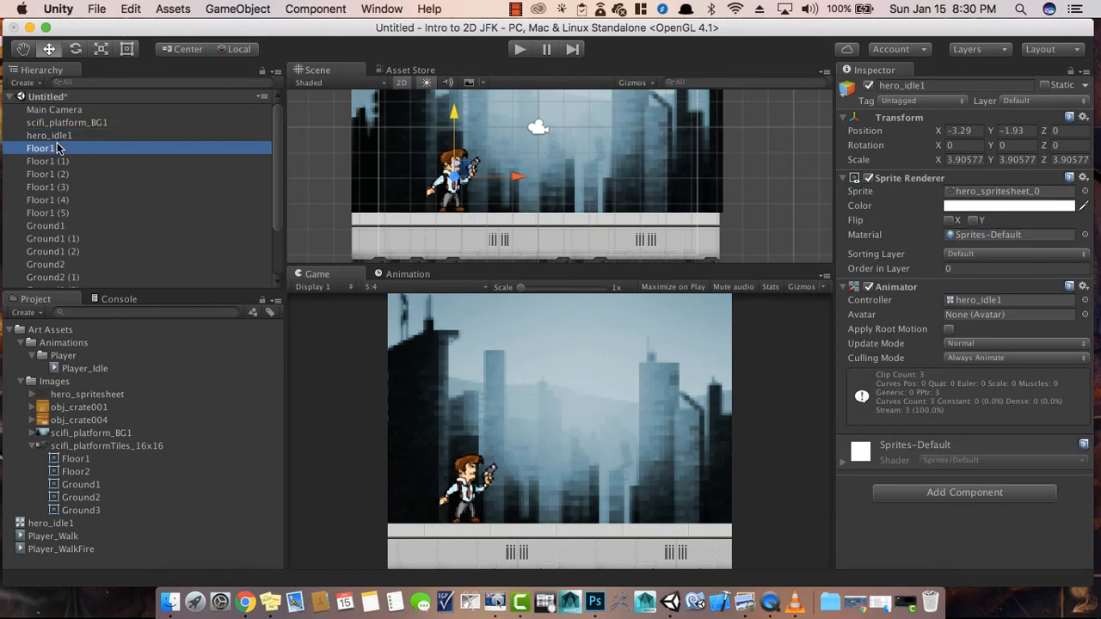
scroll(86, 180, "down", 3)
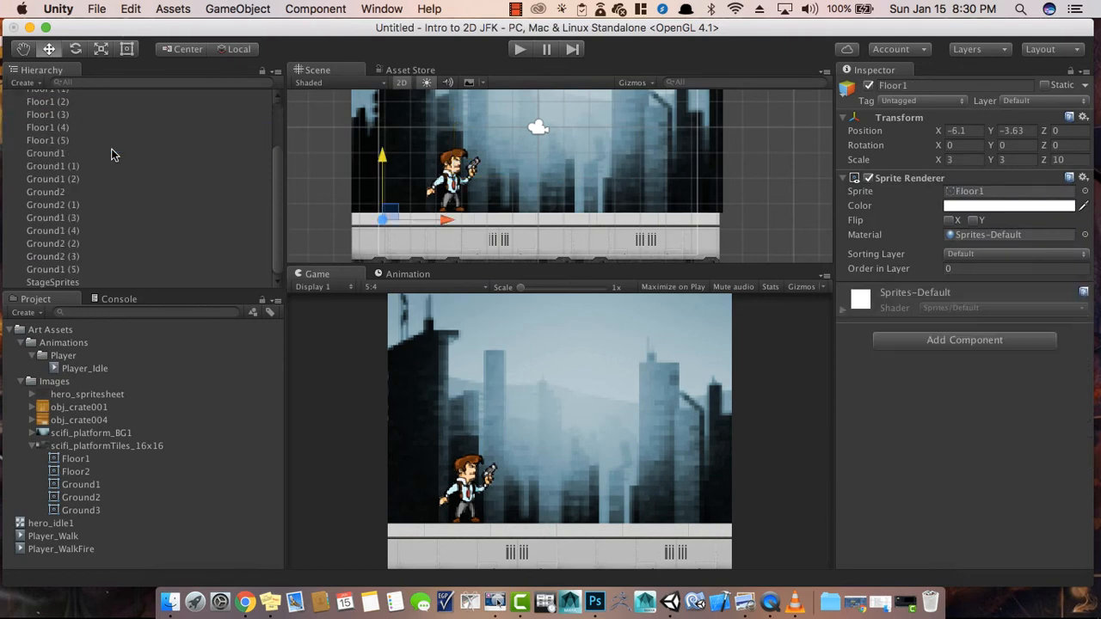
left_click(86, 269, "shift")
left_click_drag(67, 247, 64, 284)
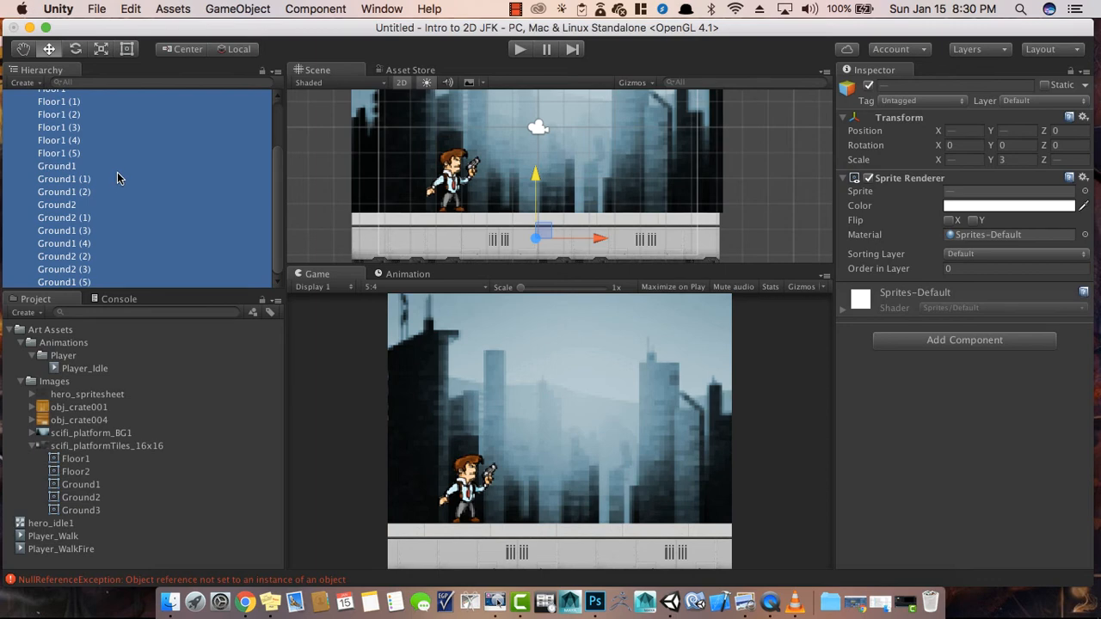
scroll(118, 179, "up", 3)
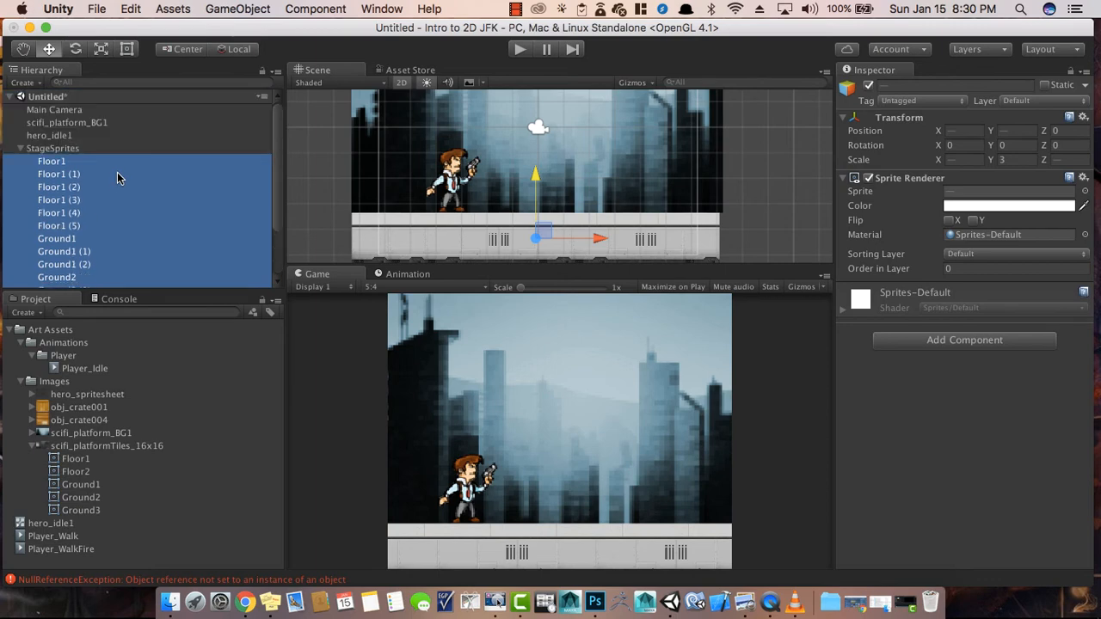
left_click(21, 149)
left_click(174, 239)
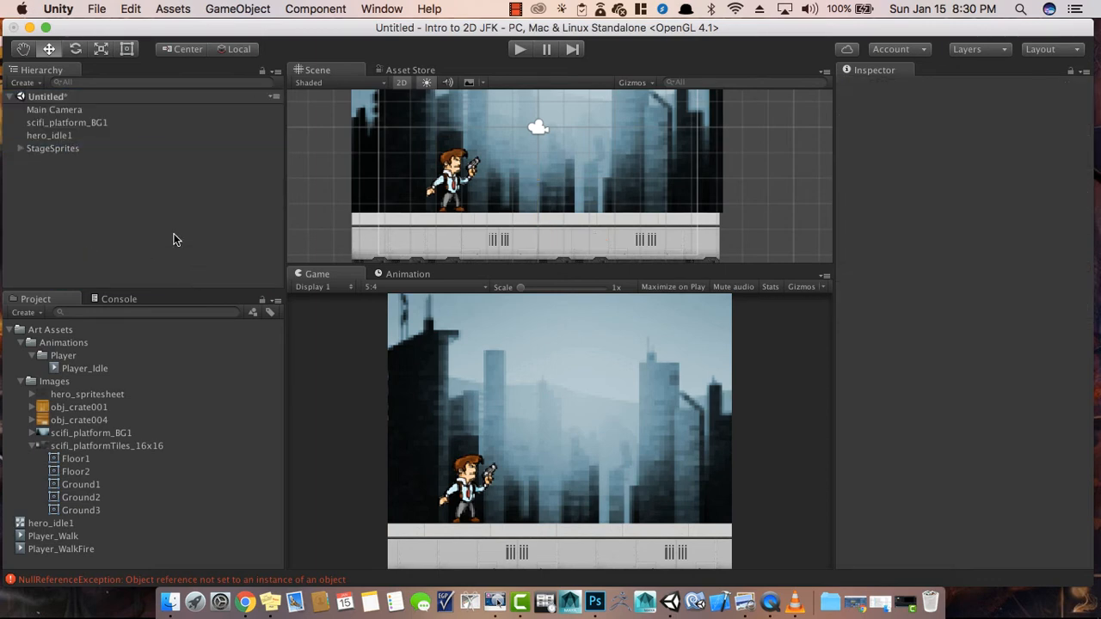
- Duplicate the StageSprites group and move the copy to the right of the original platform, at about X 16.86
left_click(60, 151)
scroll(537, 173, "down", 3)
scroll(537, 173, "down", 3)
middle_click_drag(723, 164, 638, 201)
left_click(52, 198)
left_click(51, 148)
key("super+d")
left_click_drag(528, 250, 768, 248)
middle_click_drag(611, 220, 631, 198)
middle_click_drag(650, 236, 583, 215)
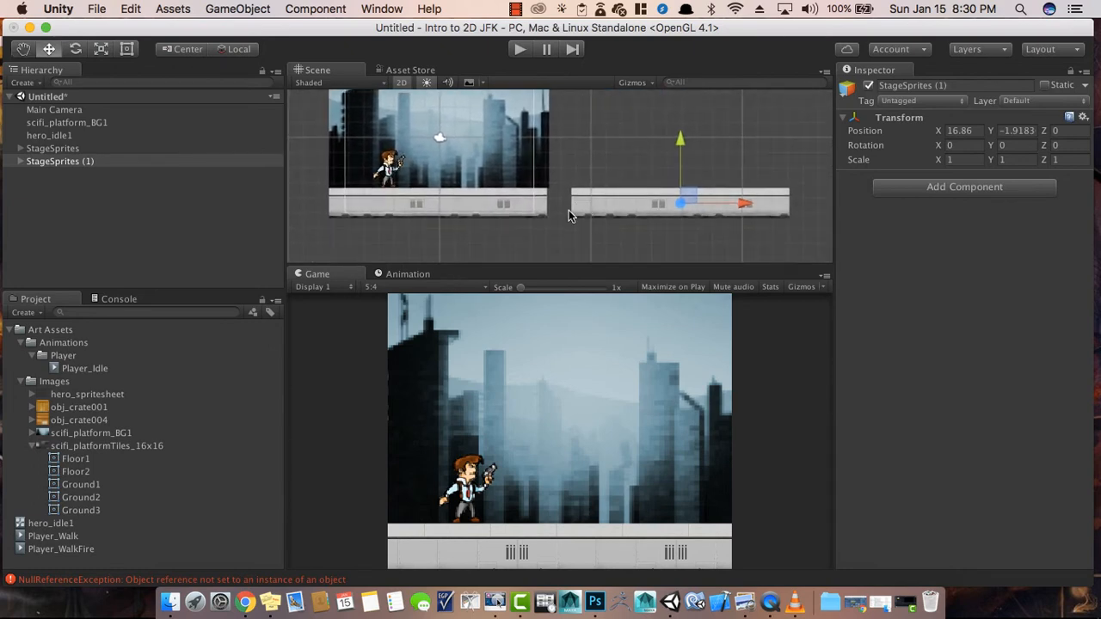
- Vertex-snap the StageSprites copy flush against the original platform's right end, at about X 15.24
key("v")
left_click_drag(573, 214, 565, 215)
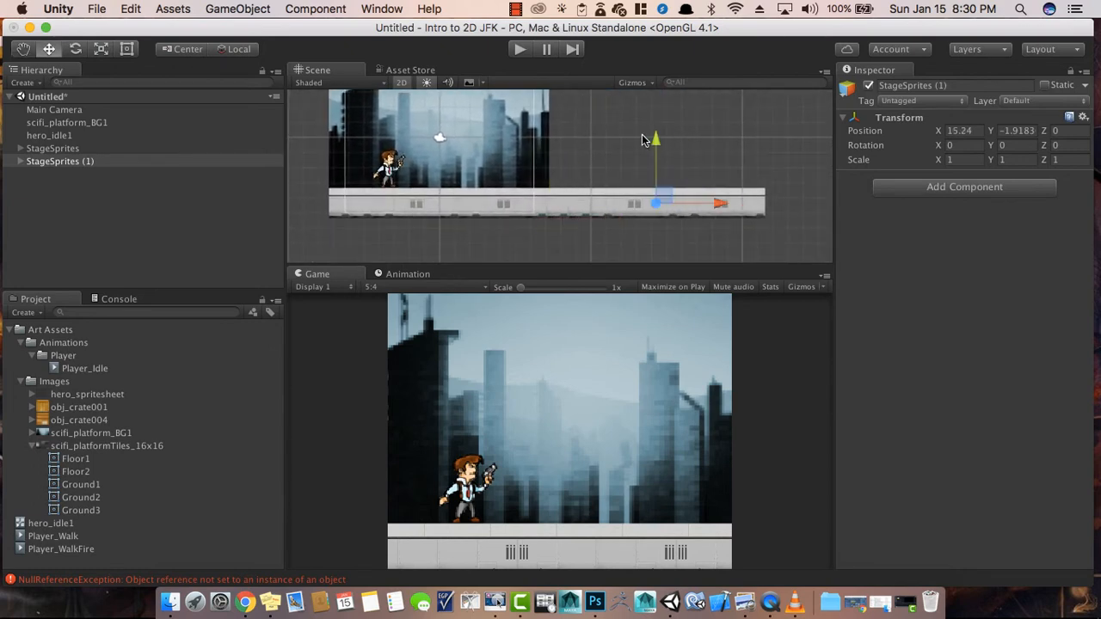
left_click(609, 138)
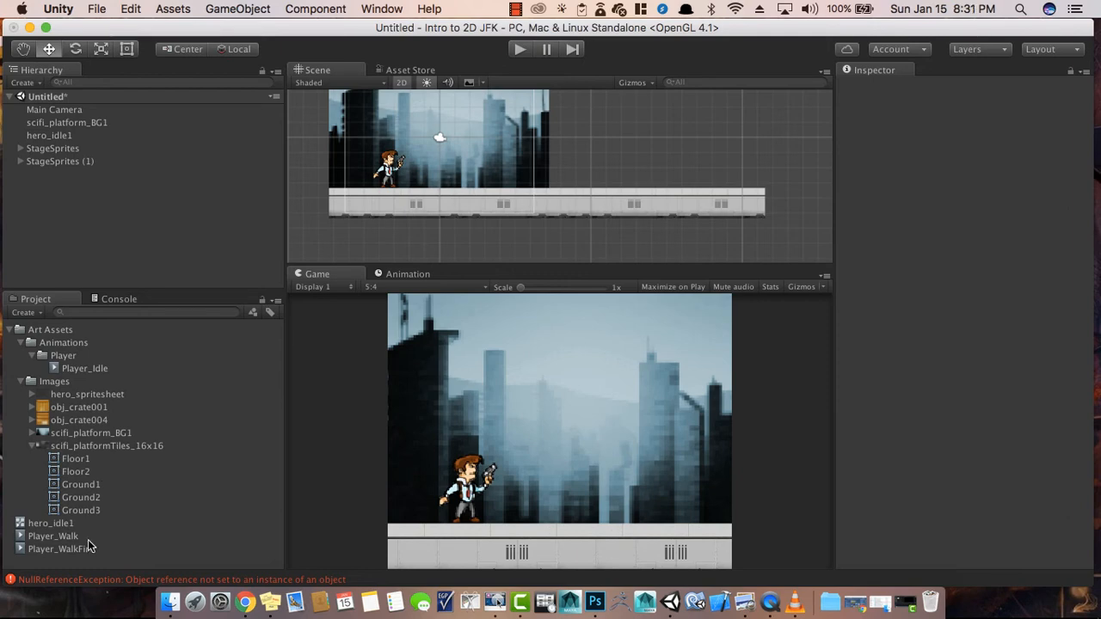
- Clear the error messages from the console and return to the project assets
left_click(121, 299)
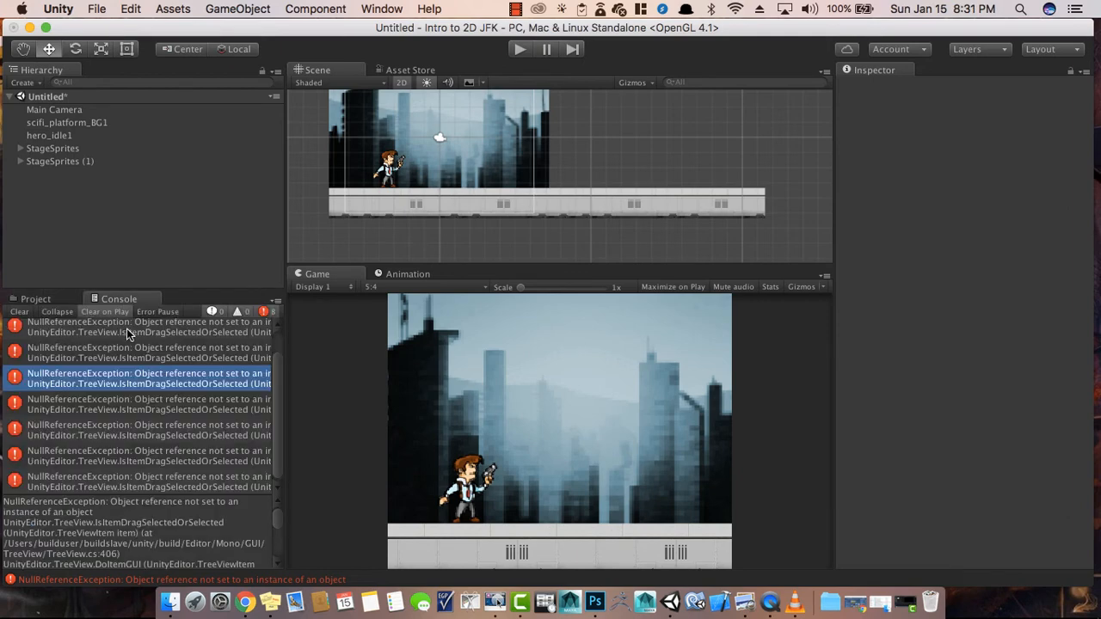
left_click(20, 312)
left_click(36, 300)
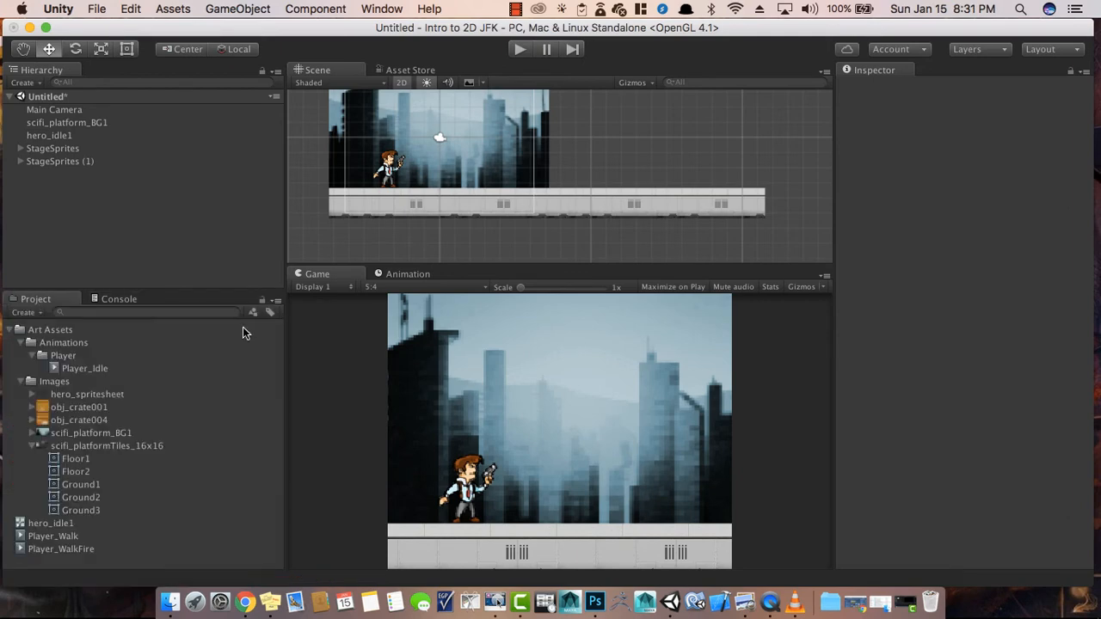
- Collapse the Player, Images, Animations and Art Assets folders in the project
left_click(32, 356)
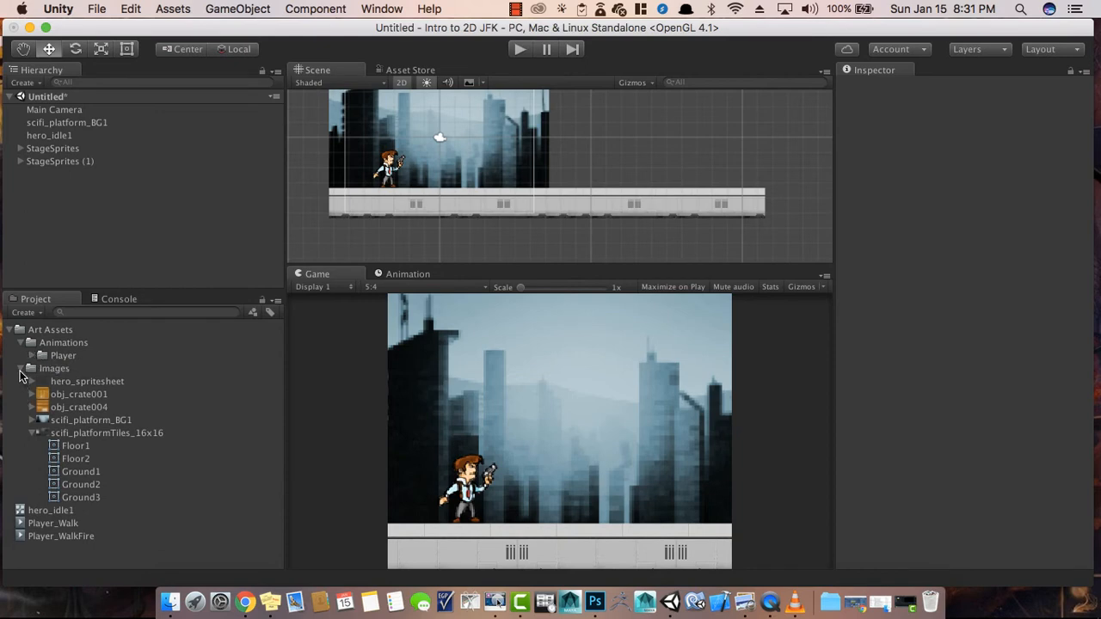
left_click(20, 369)
left_click(21, 343)
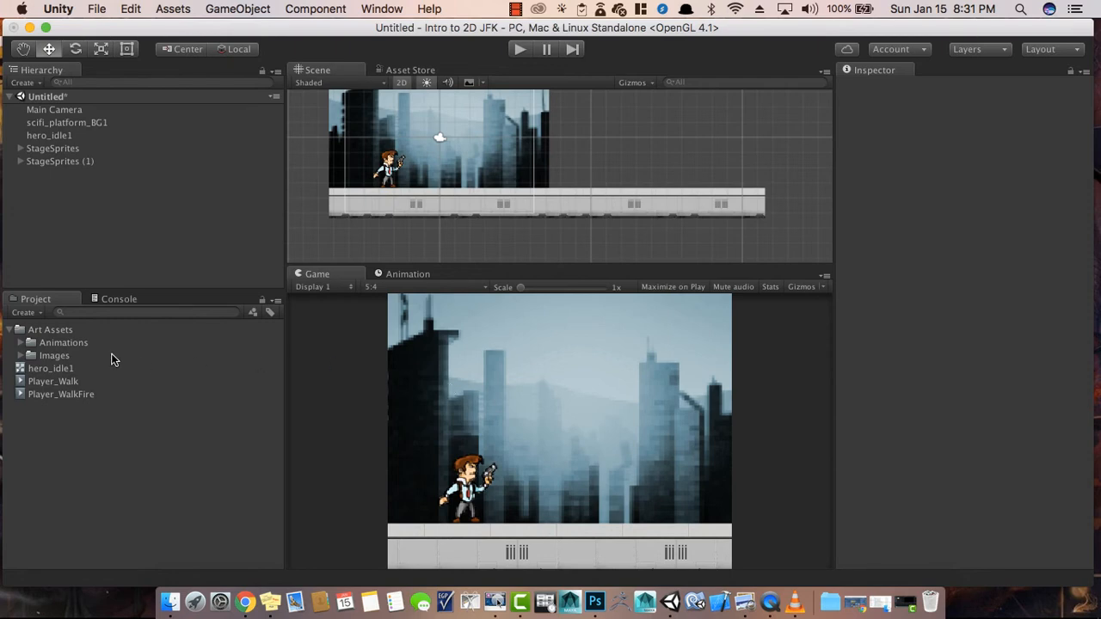
left_click(9, 330)
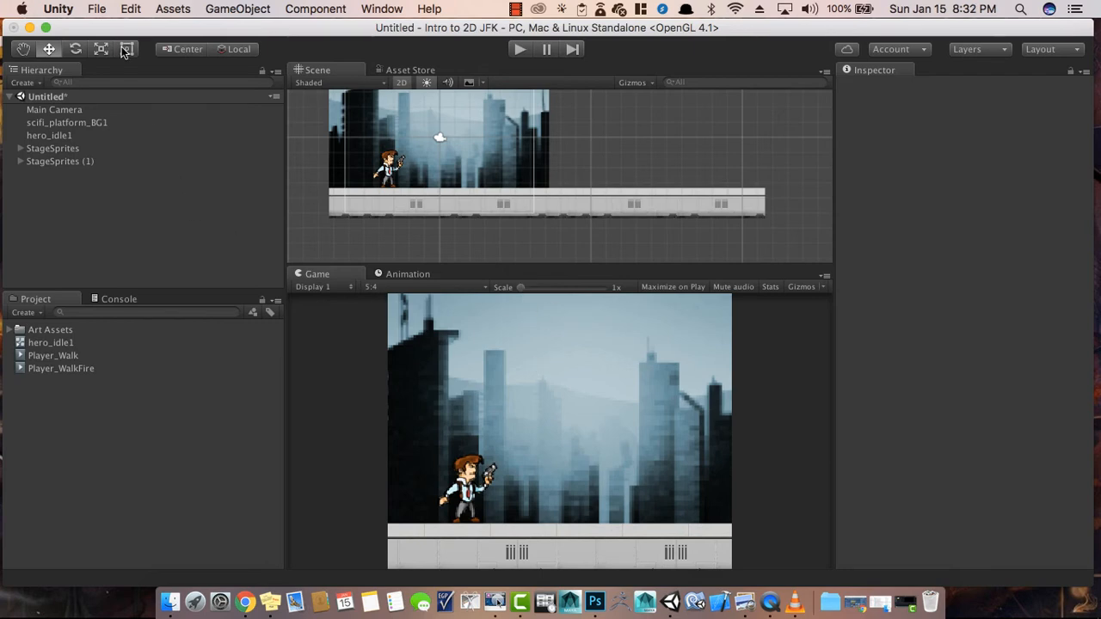
- Save the scene as Level1 in the project's root folder
left_click(96, 9)
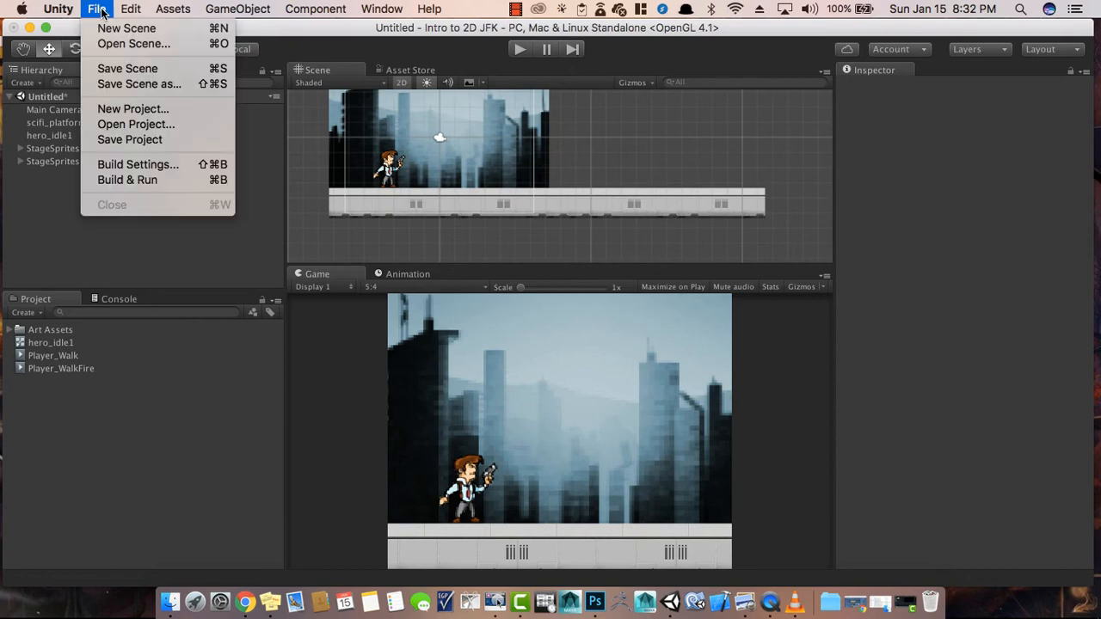
left_click(120, 69)
type("Level1")
key("Return")
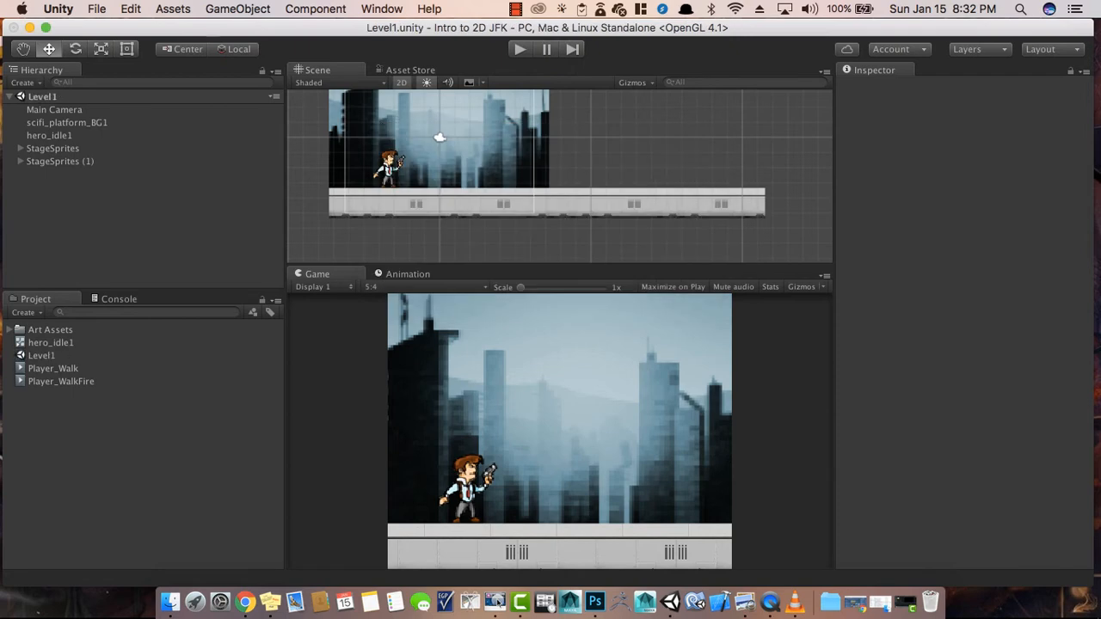
left_click(45, 355)
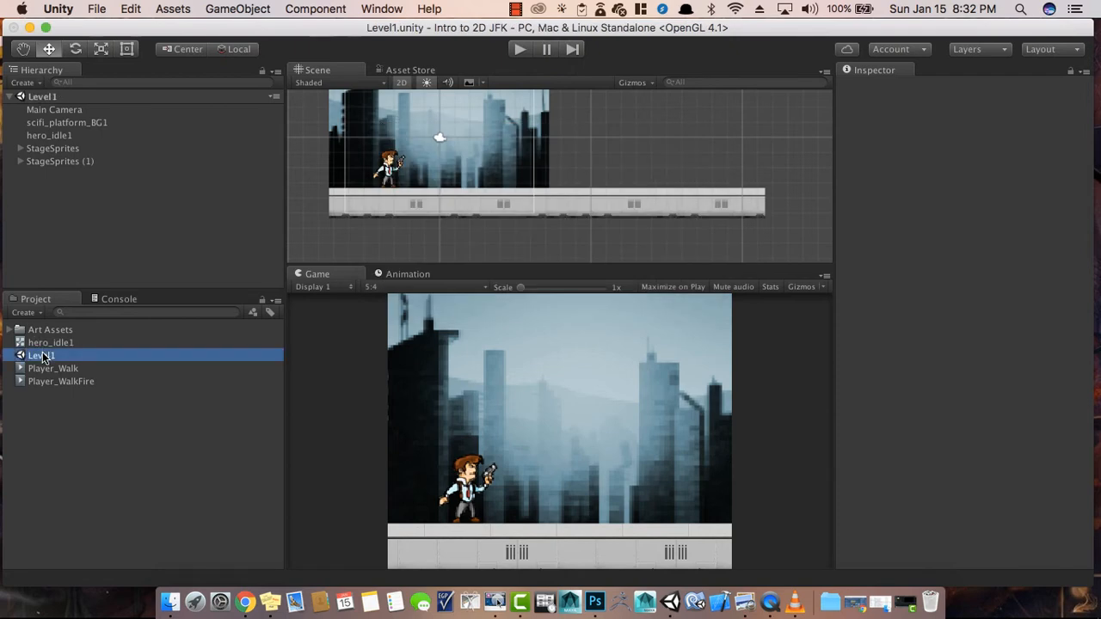
left_click(66, 403)
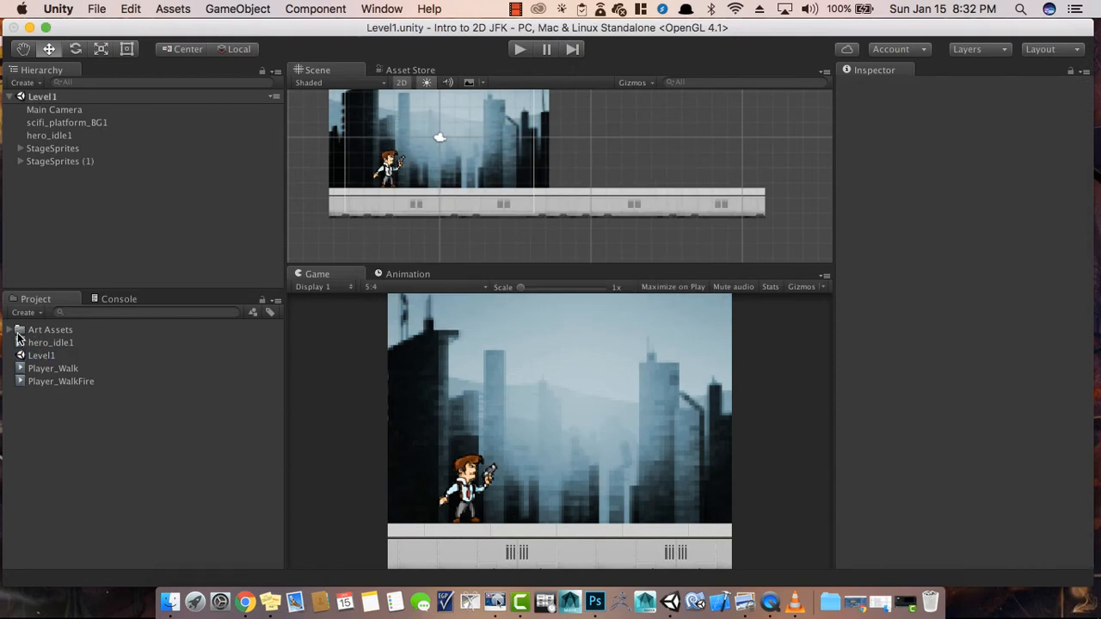
- Move the Player_Walk and Player_WalkFire animation clips into the Animations folder inside Art Assets
left_click(10, 330)
left_click(60, 410)
key("shift+Up")
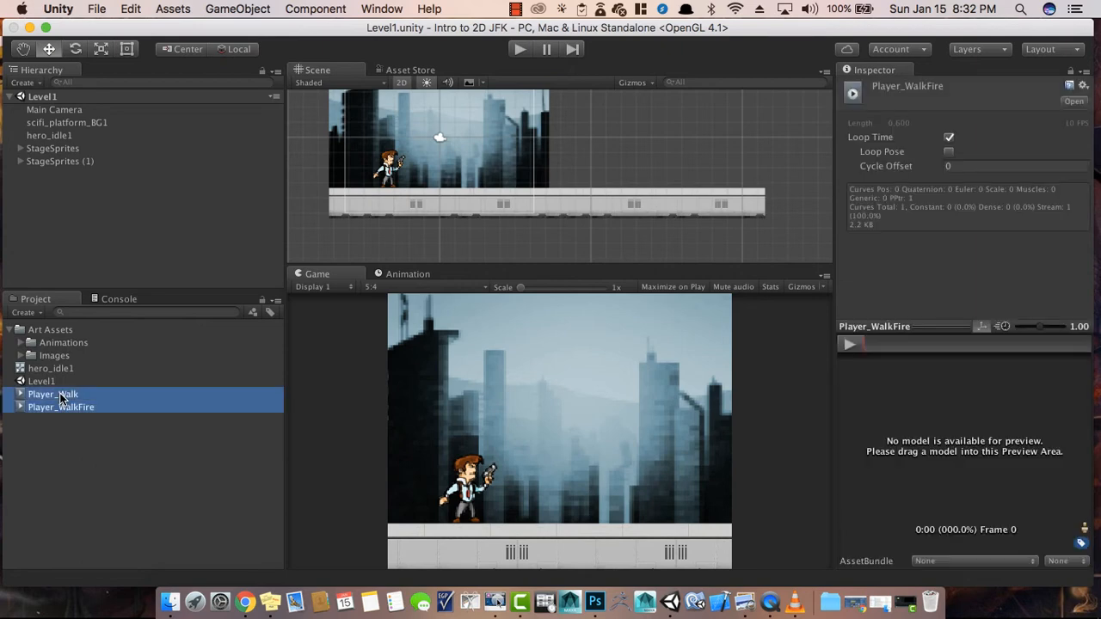
left_click_drag(60, 410, 56, 346)
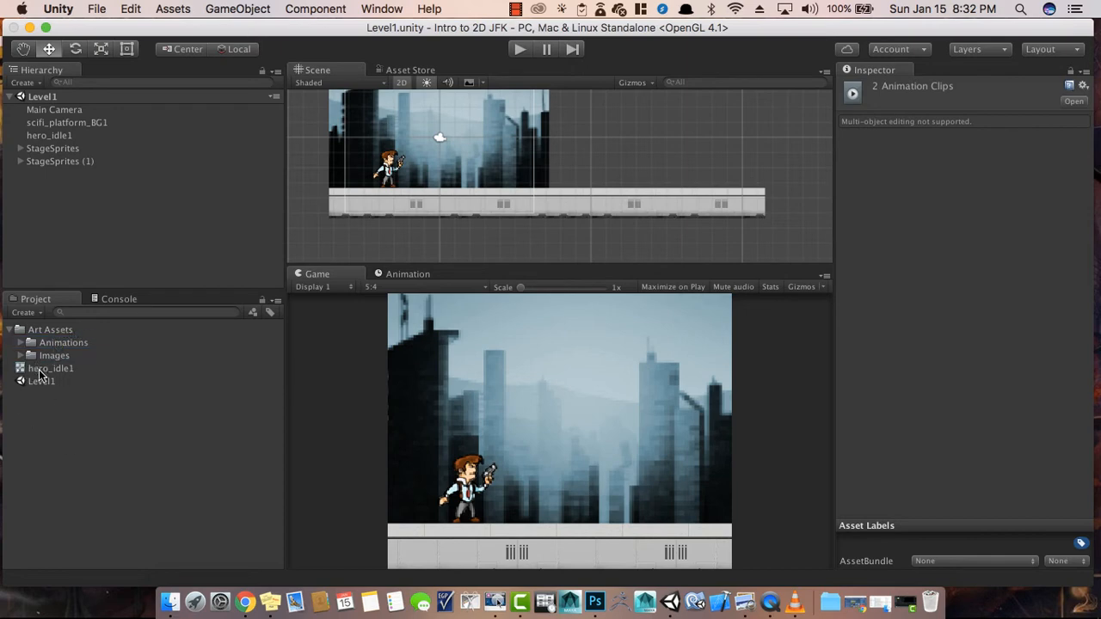
left_click(44, 414)
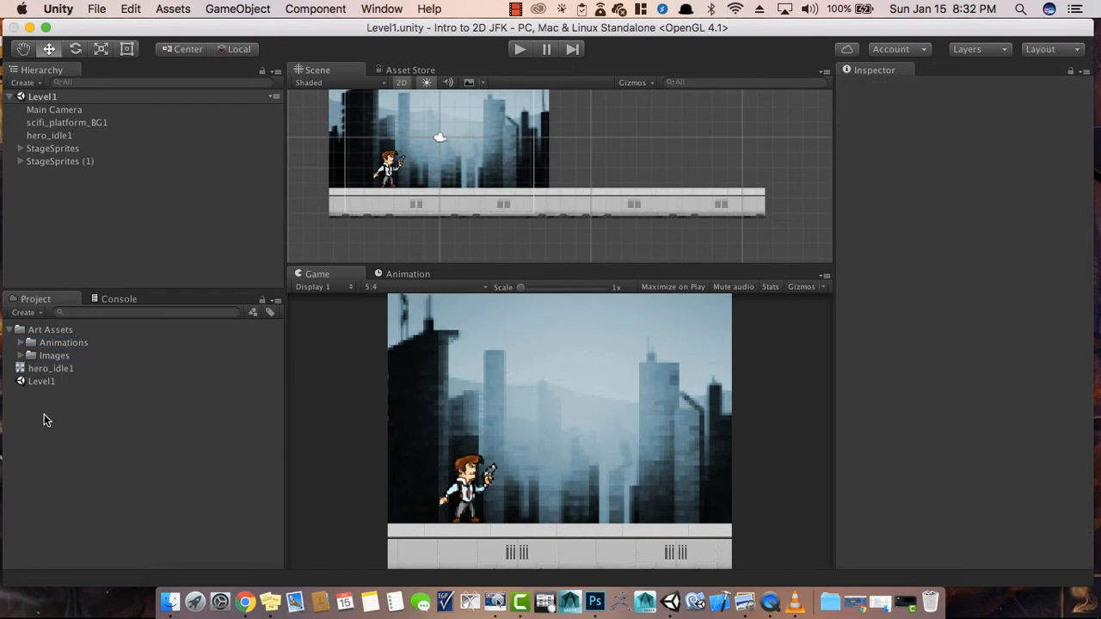
- Create a folder named AnimatorControllers in the project's root
left_click(45, 369)
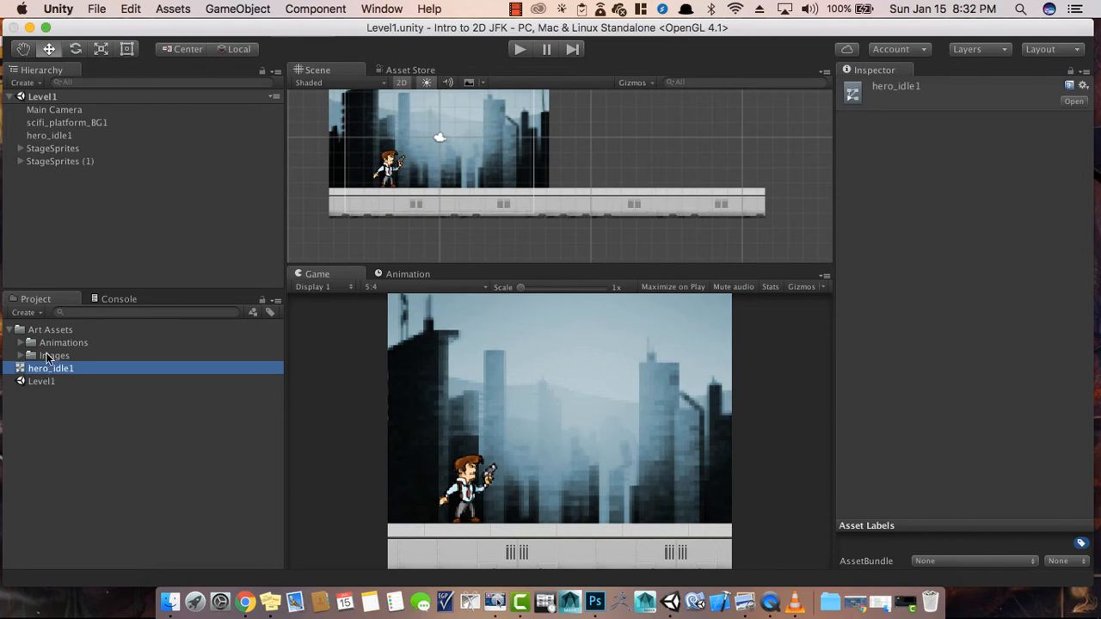
left_click(43, 424)
left_click(48, 370)
left_click(48, 407)
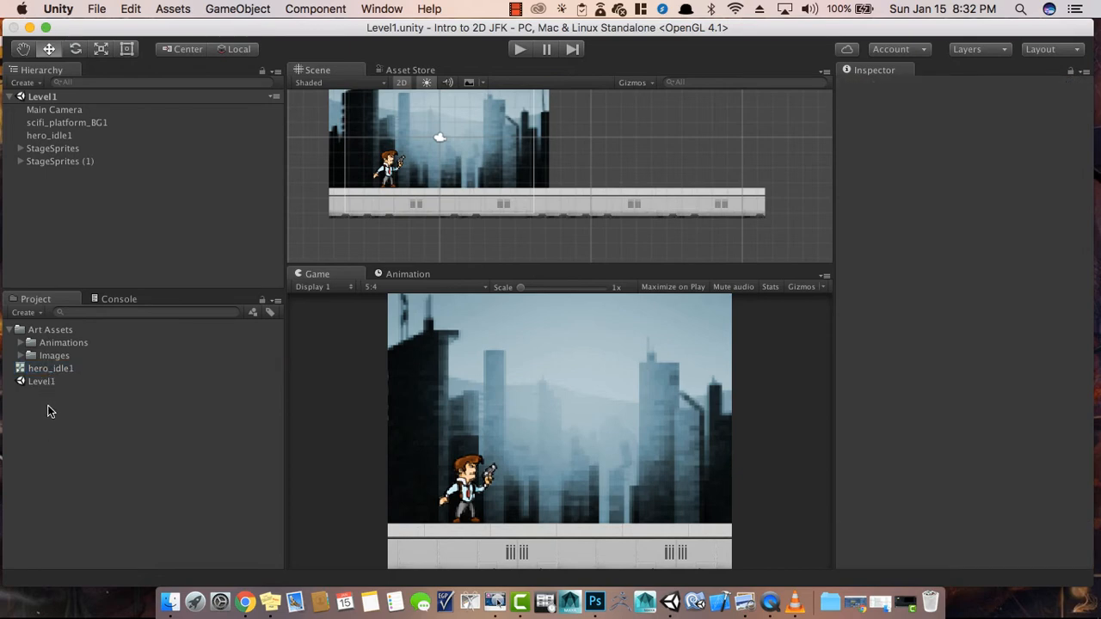
left_click(47, 383)
right_click(48, 421)
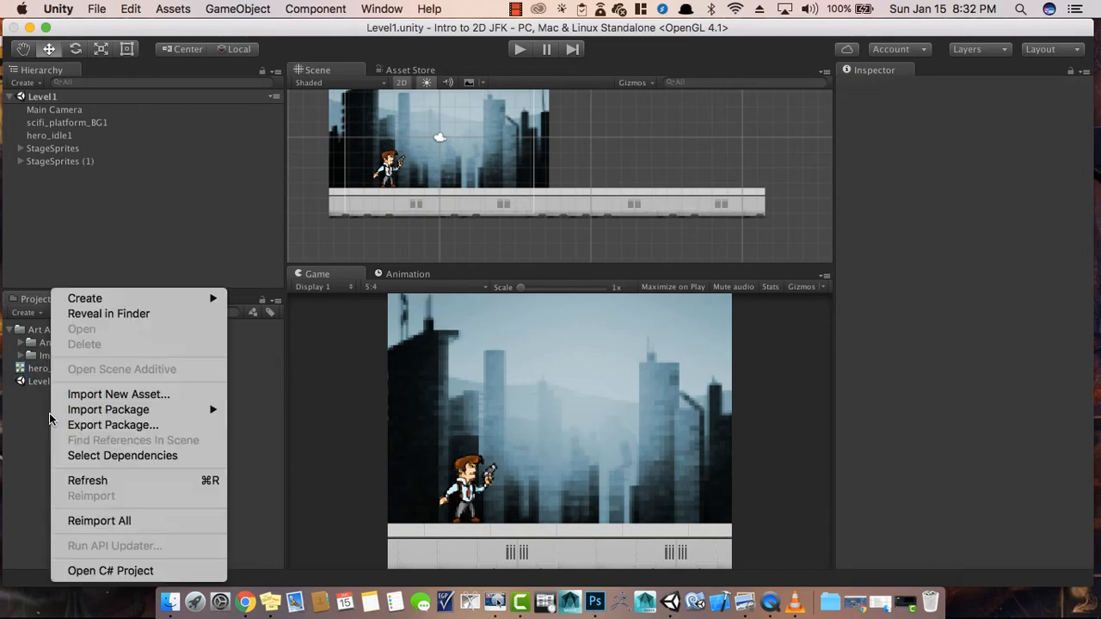
mouse_move(129, 301)
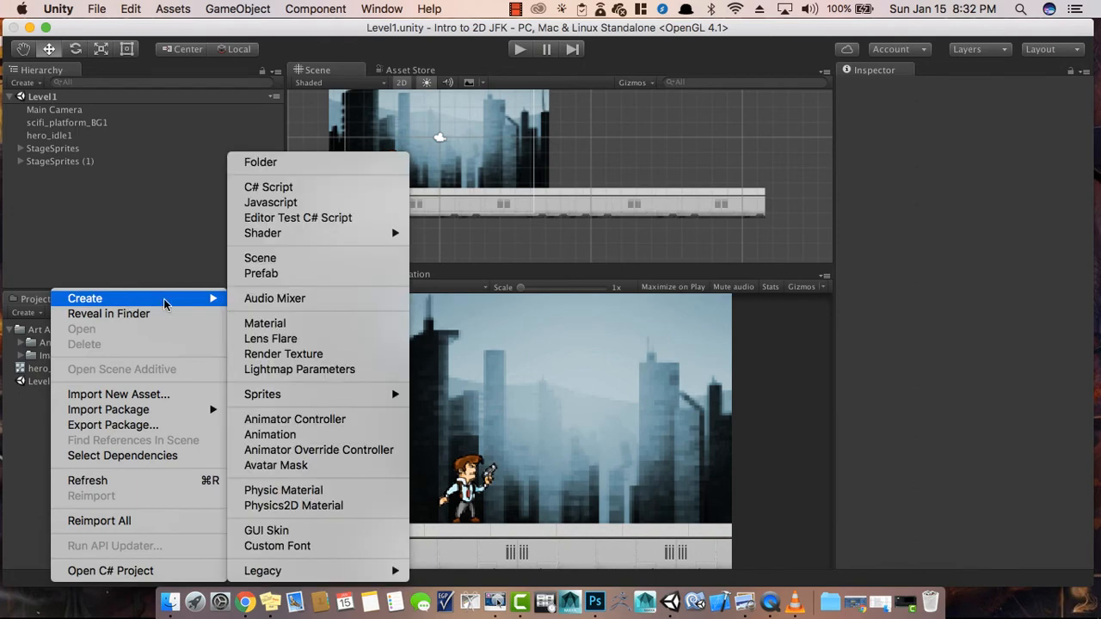
left_click(331, 164)
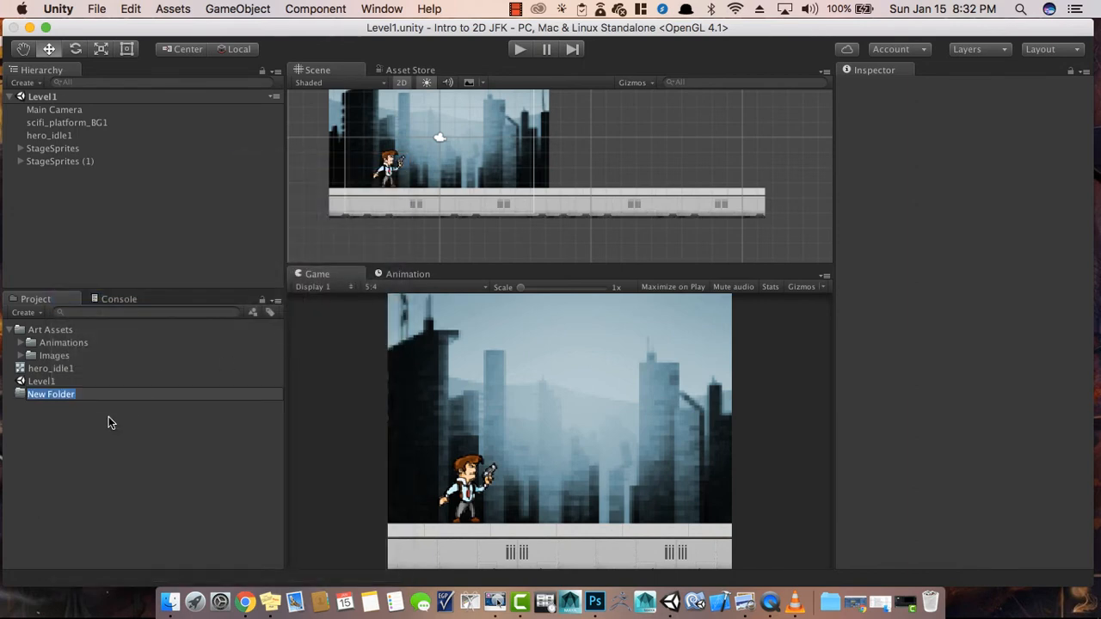
type("AnimatorControllers")
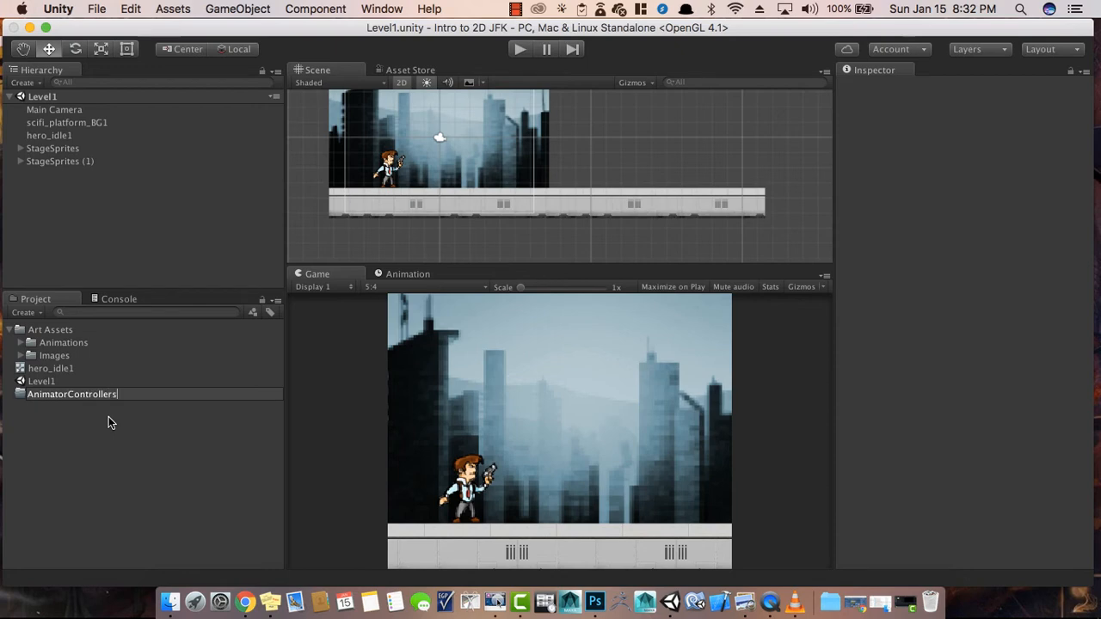
key("Return")
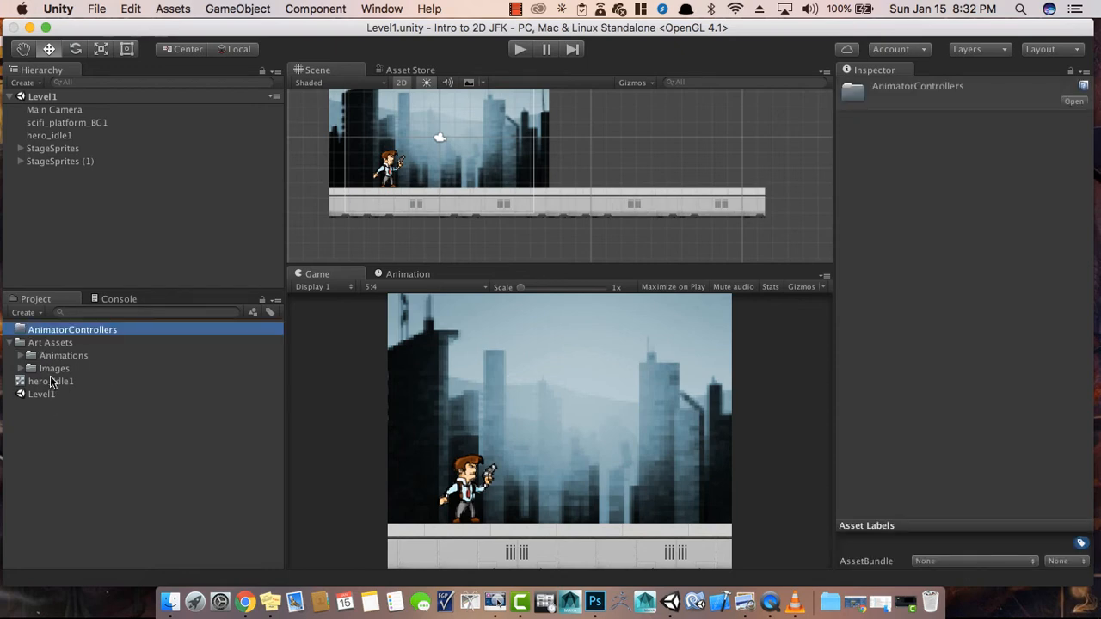
- Put the hero_idle1 controller into the AnimatorControllers folder and move that folder into Art Assets
left_click_drag(49, 386, 51, 343)
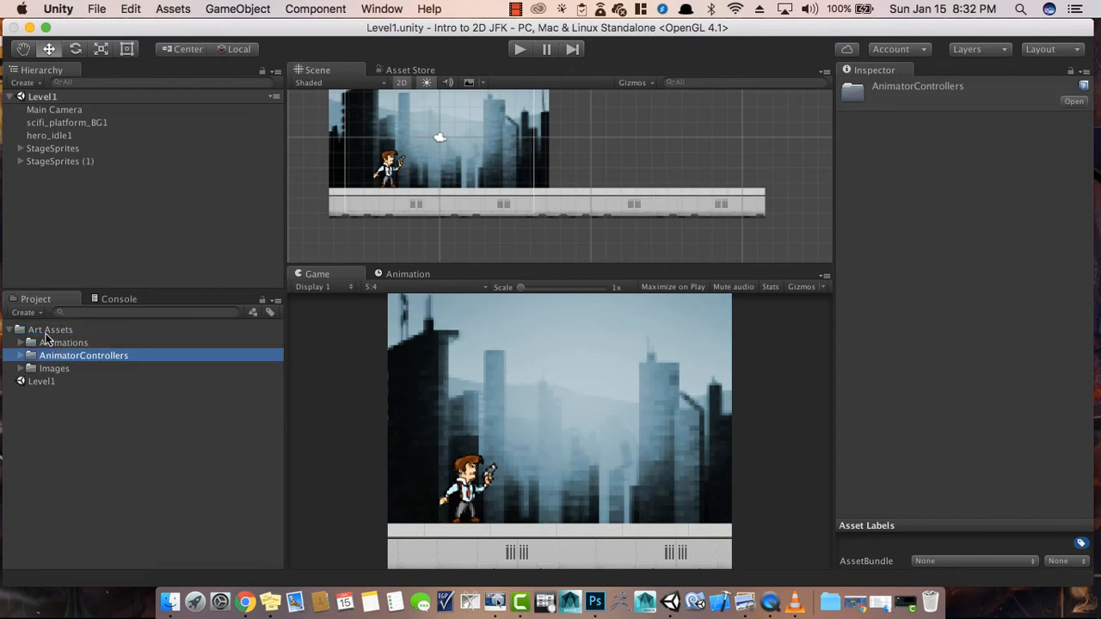
left_click(17, 331)
left_click(57, 388)
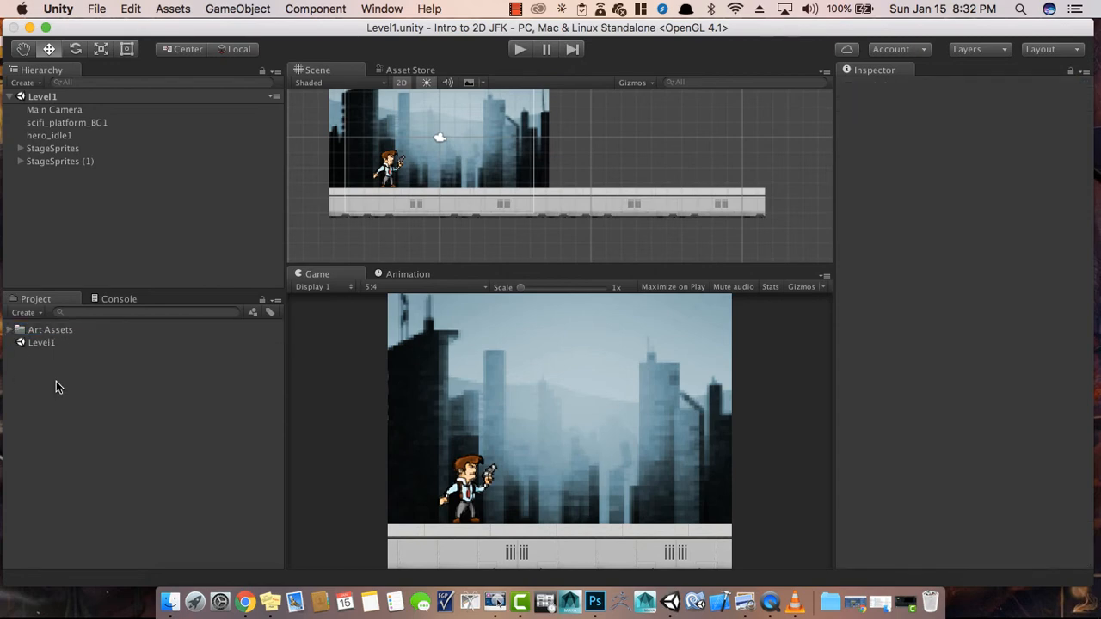
- Create a folder named Scenes in the project's root and move the Level1 scene into it
left_click(32, 313)
left_click(37, 328)
type("Scenes")
key("Return")
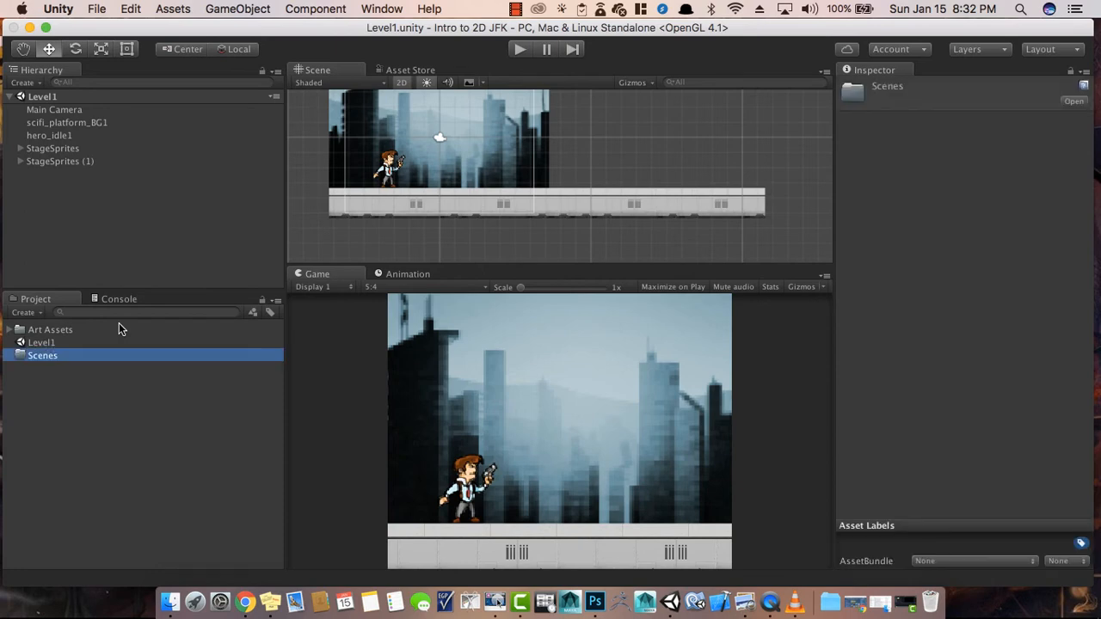
left_click_drag(43, 342, 44, 362)
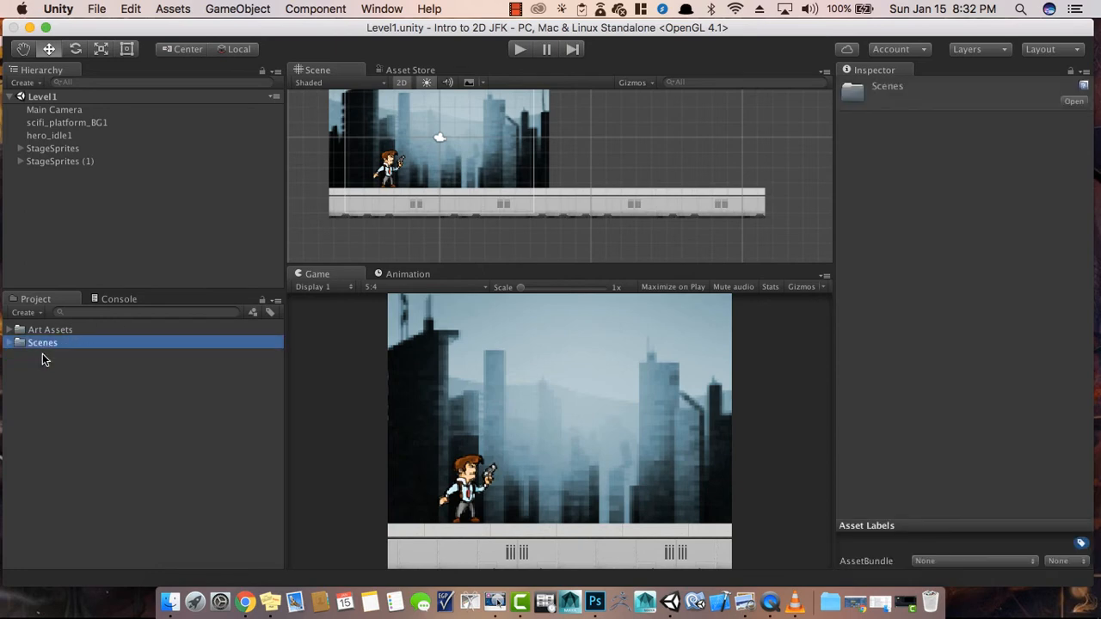
left_click(62, 385)
- Create a new scene and save it as MainMenu in the Assets folder
left_click(97, 9)
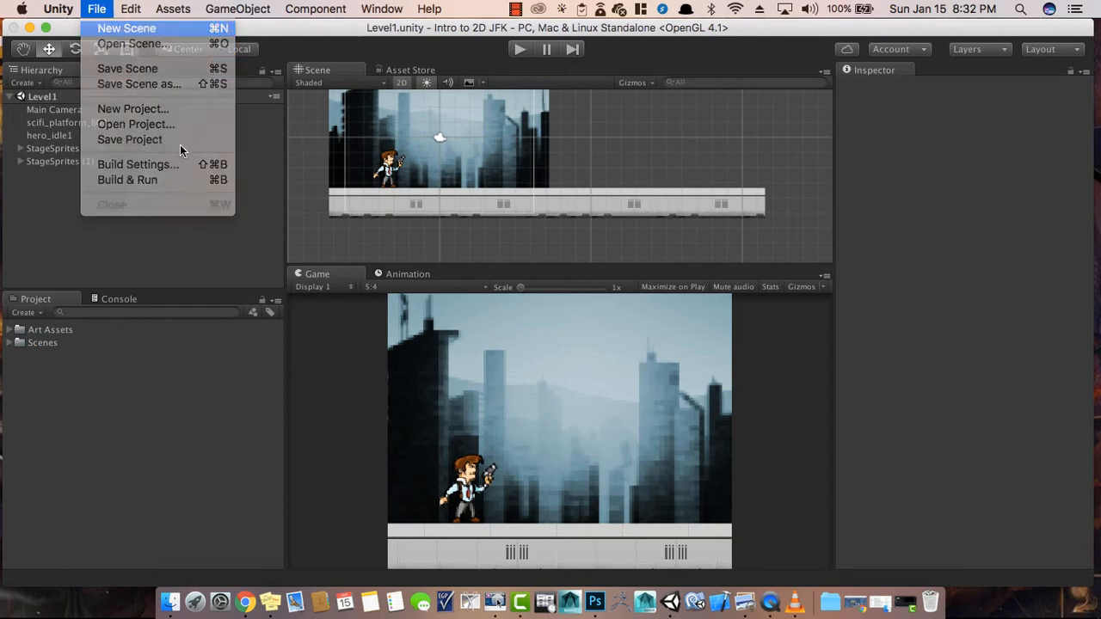
key("super+n")
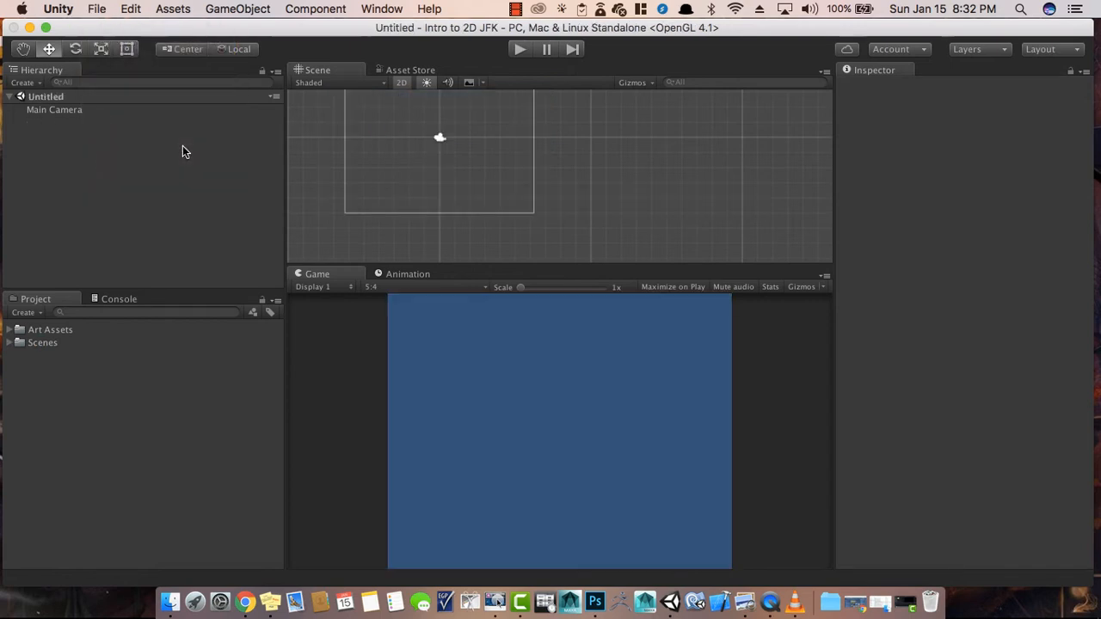
left_click(96, 9)
left_click(127, 69)
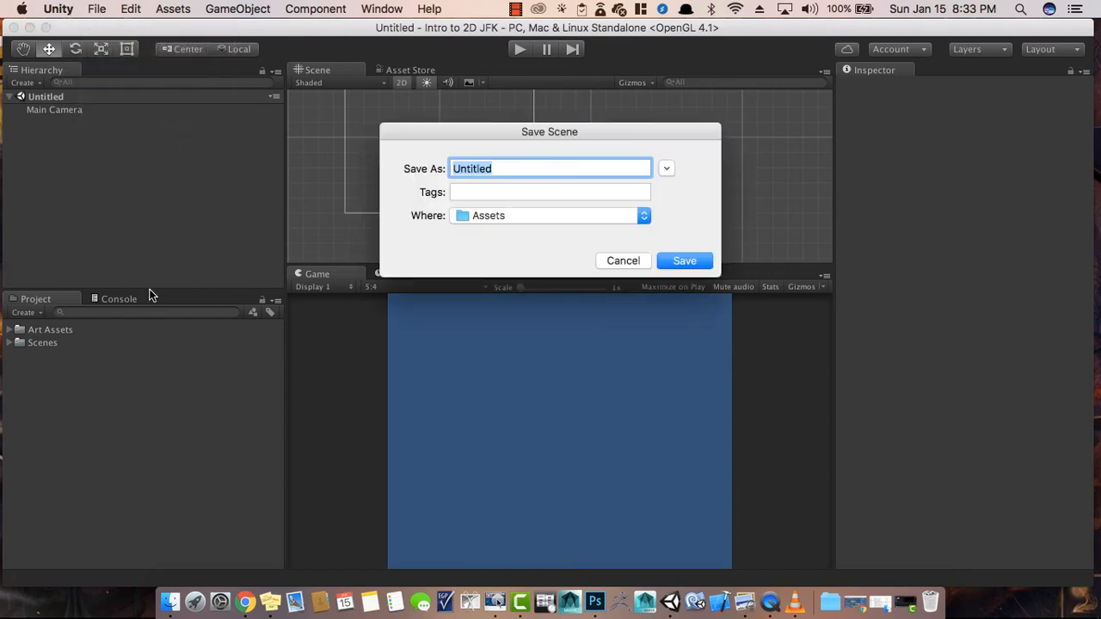
type("MainMenu")
key("Return")
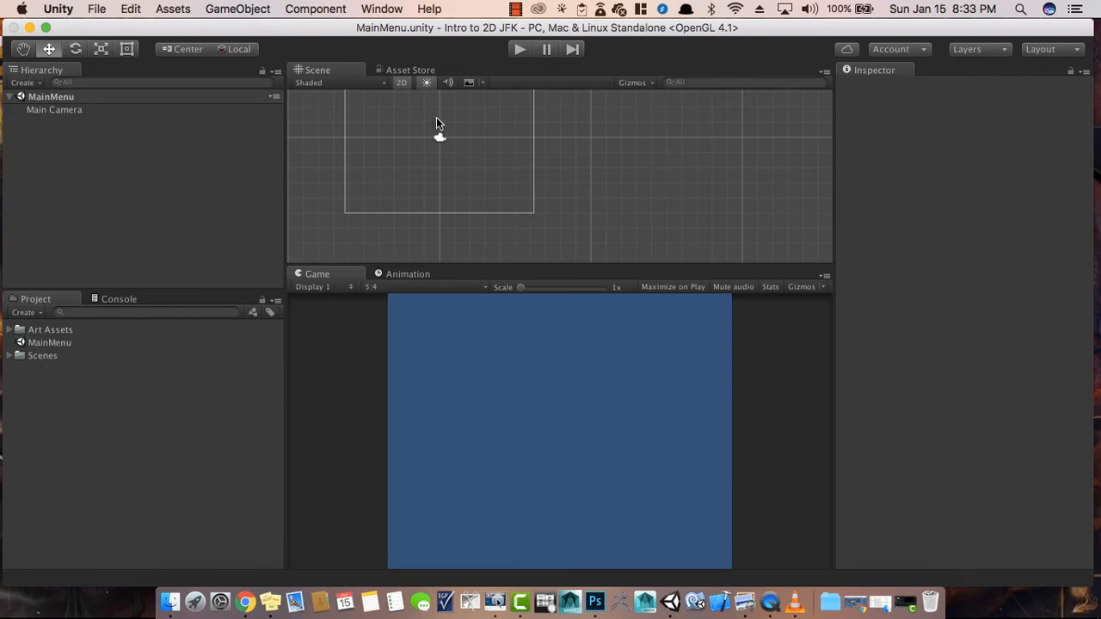
- Move the MainMenu scene into the Scenes folder
middle_click_drag(597, 140, 725, 170)
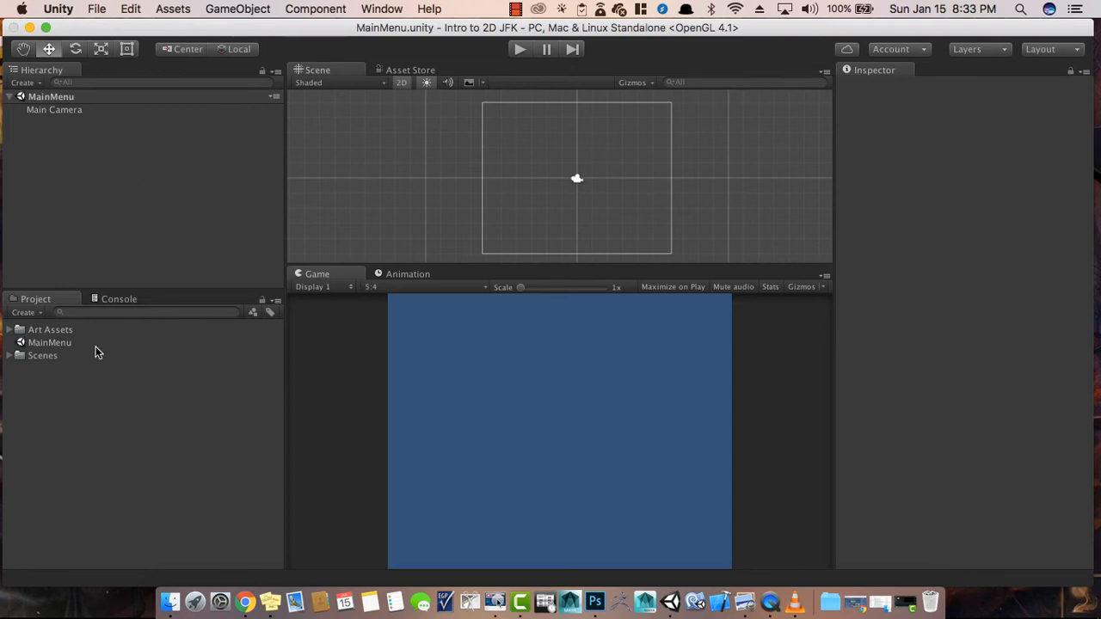
left_click_drag(47, 345, 72, 435)
mouse_move(49, 342)
left_mouse_down()
mouse_move(50, 360)
mouse_move(42, 354)
left_mouse_up()
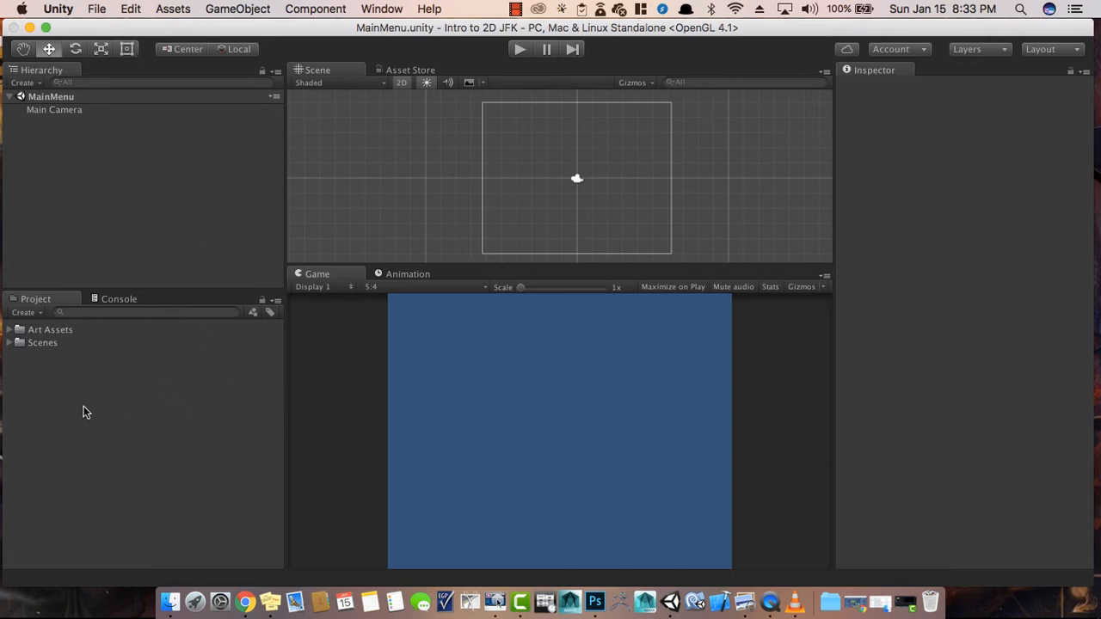
left_click_drag(222, 34, 286, 27)
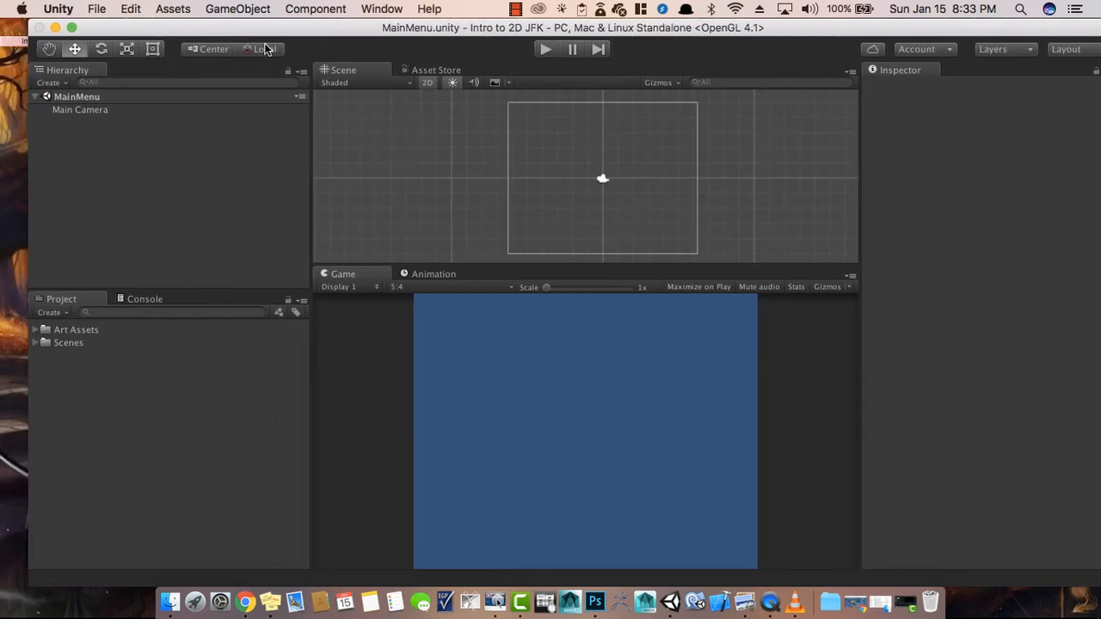
left_click(35, 330)
left_click(36, 331)
left_click_drag(249, 30, 226, 19)
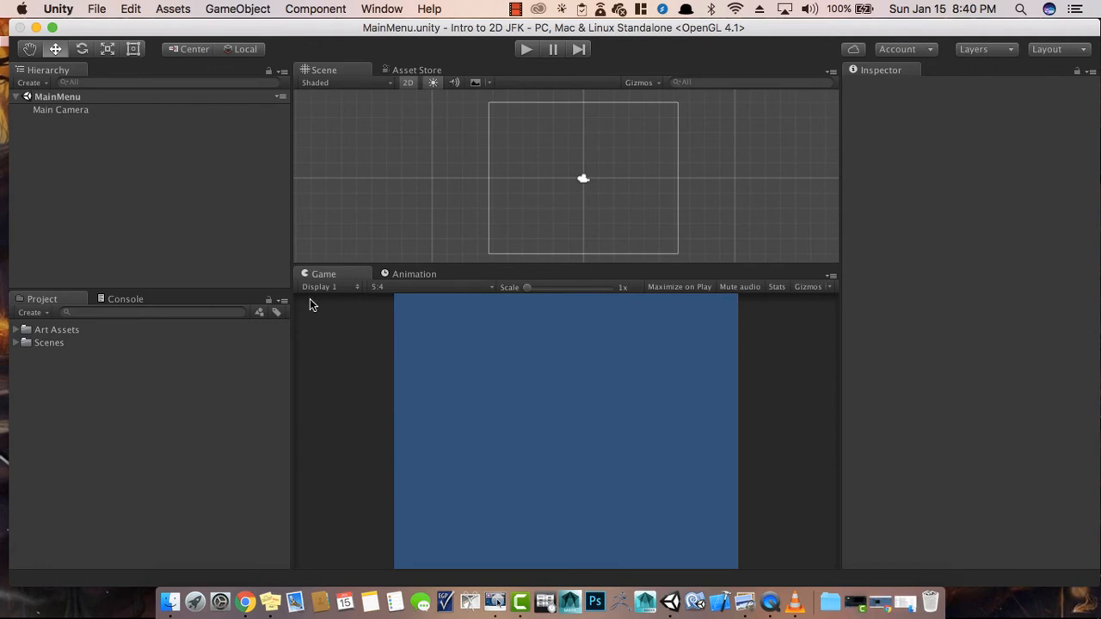
- Switch to Chrome and review the Grungy Title Screen Background and Buttons styles pages on OpenGameArt
right_click(252, 597)
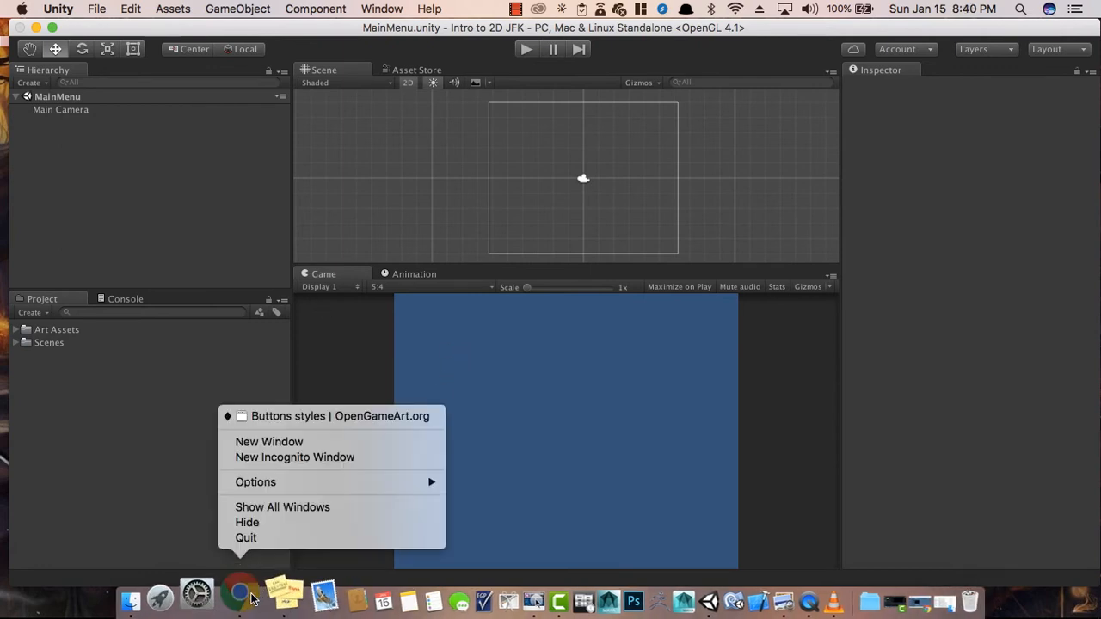
left_click(300, 420)
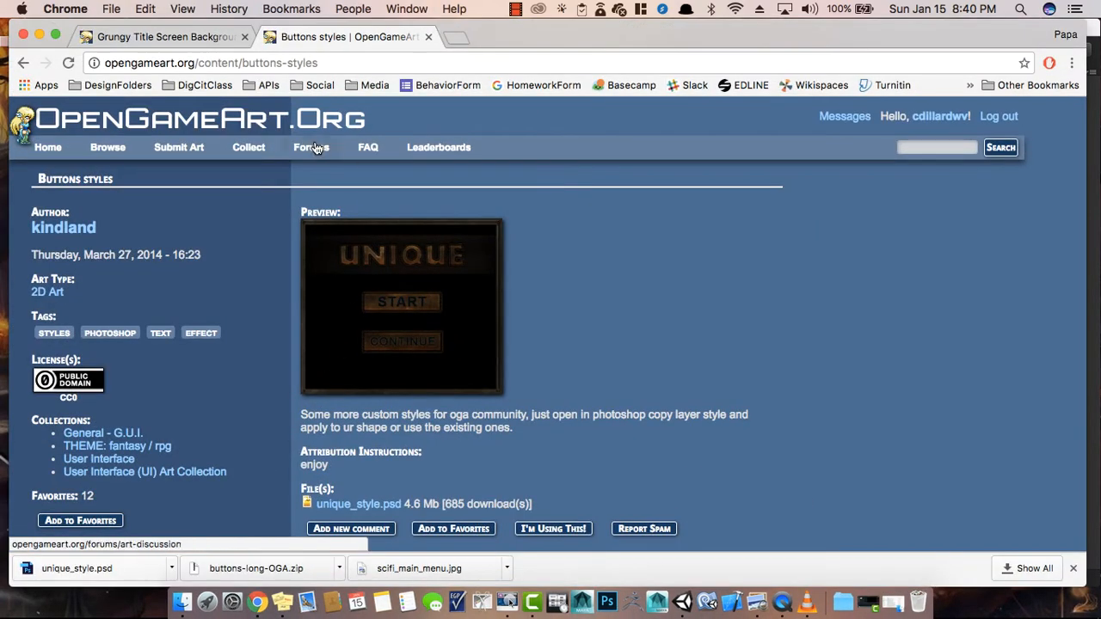
left_click(200, 38)
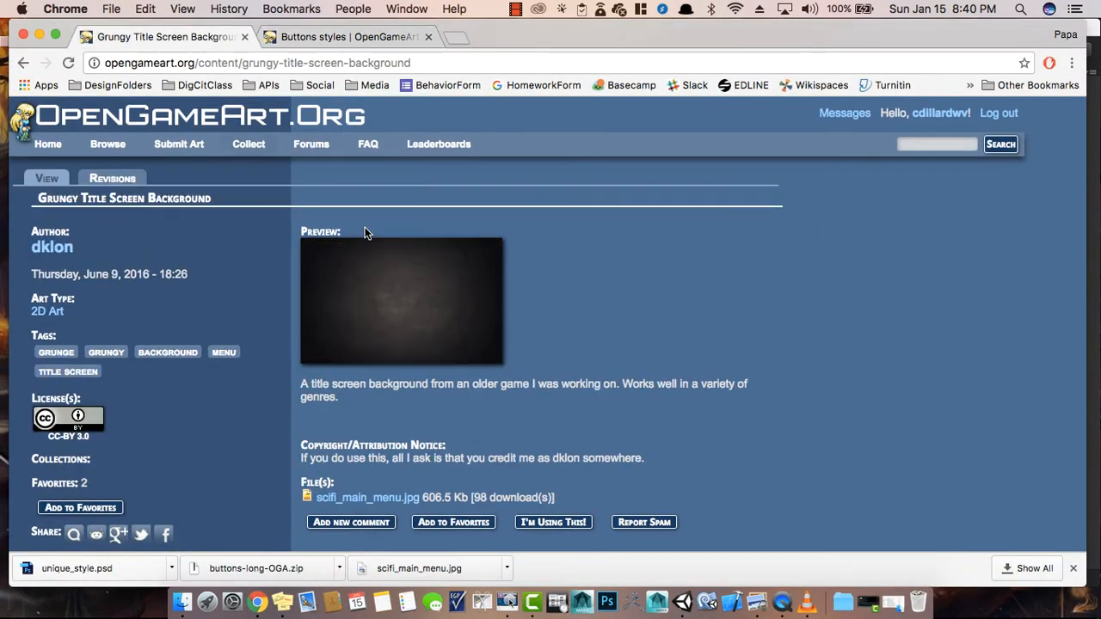
left_click(354, 39)
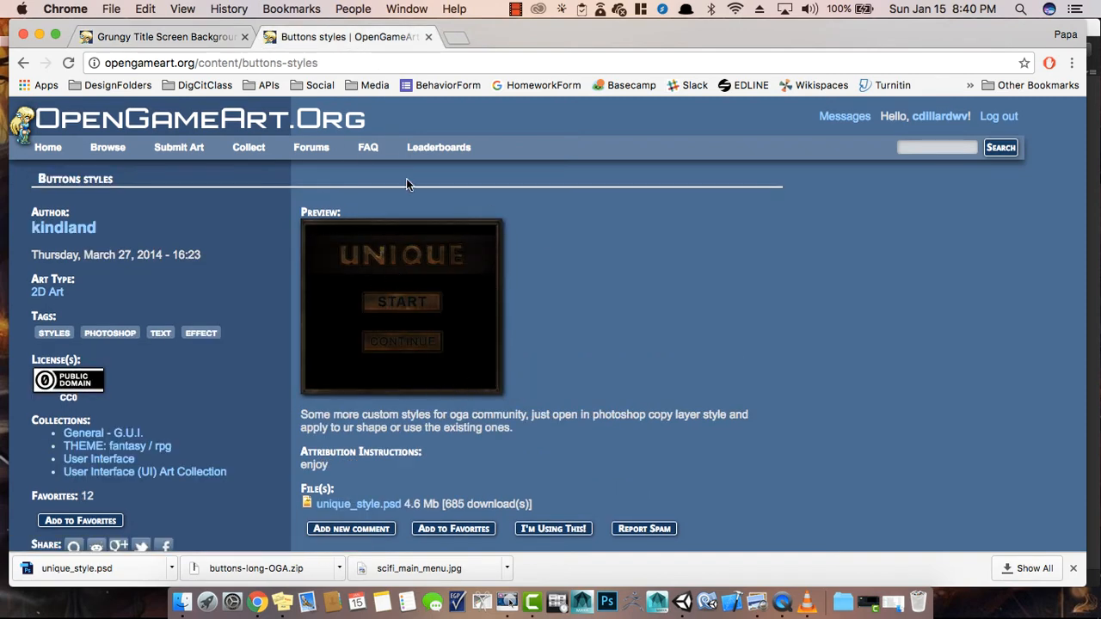
left_click(216, 40)
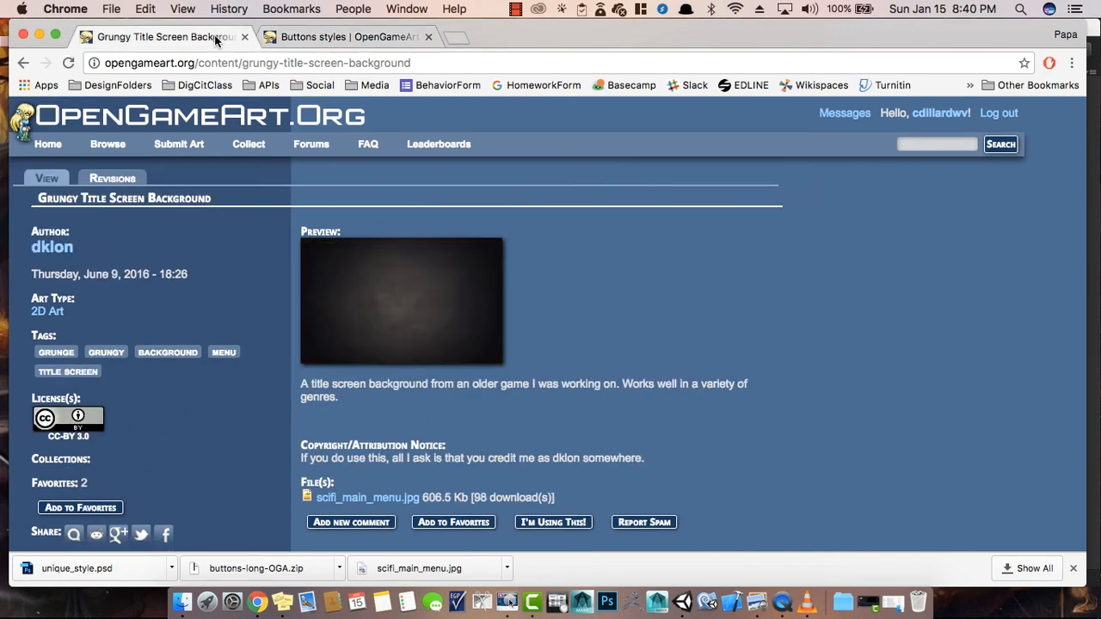
left_click(364, 40)
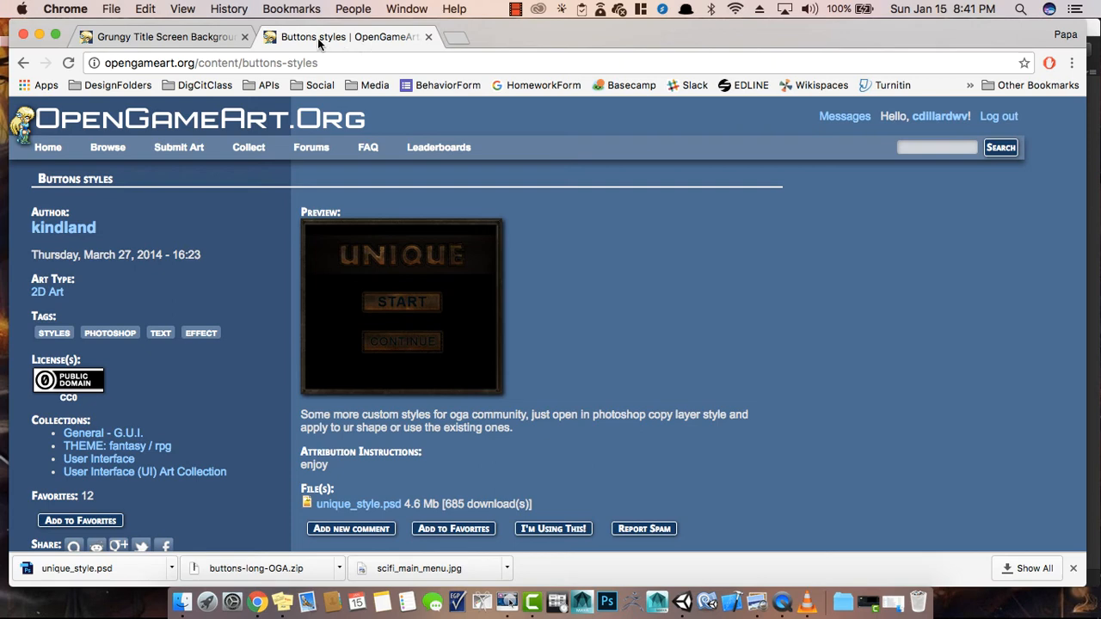
left_click(39, 34)
- Uncover the desktop files by closing the hero_spritesheet.png preview and moving the Unity window out of the way
left_click_drag(226, 29, 745, 296)
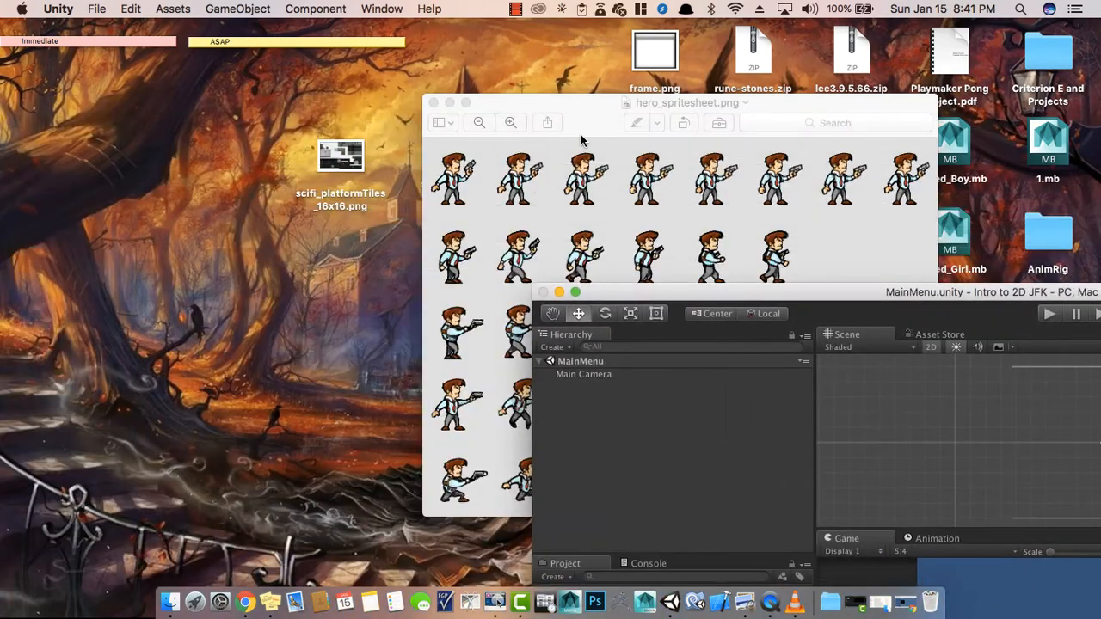
left_click(433, 109)
left_click(434, 104)
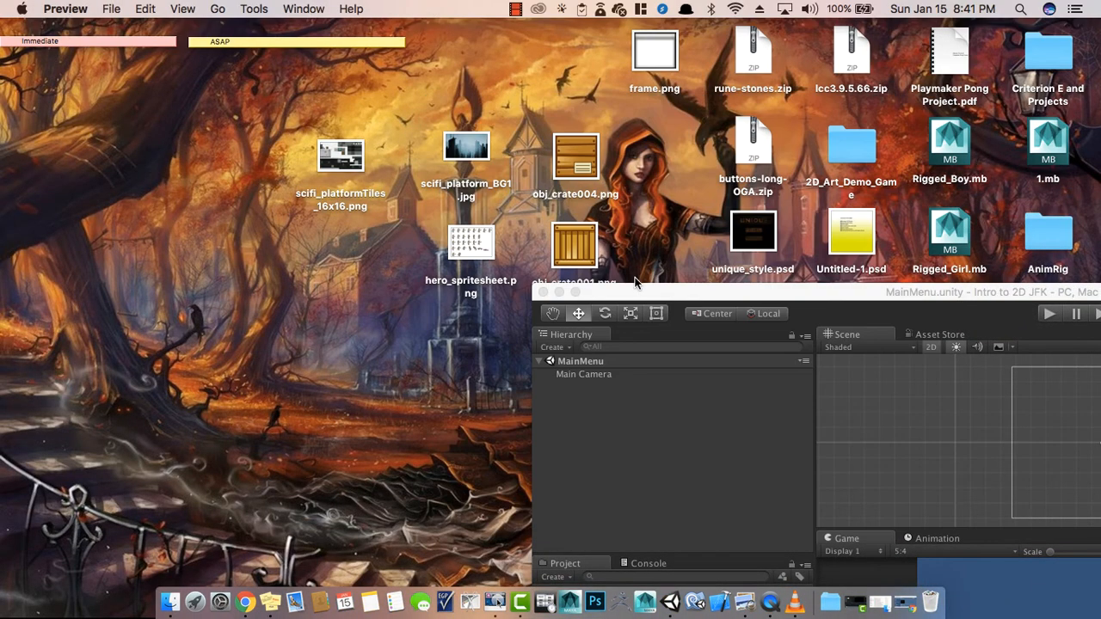
left_click_drag(638, 297, 701, 415)
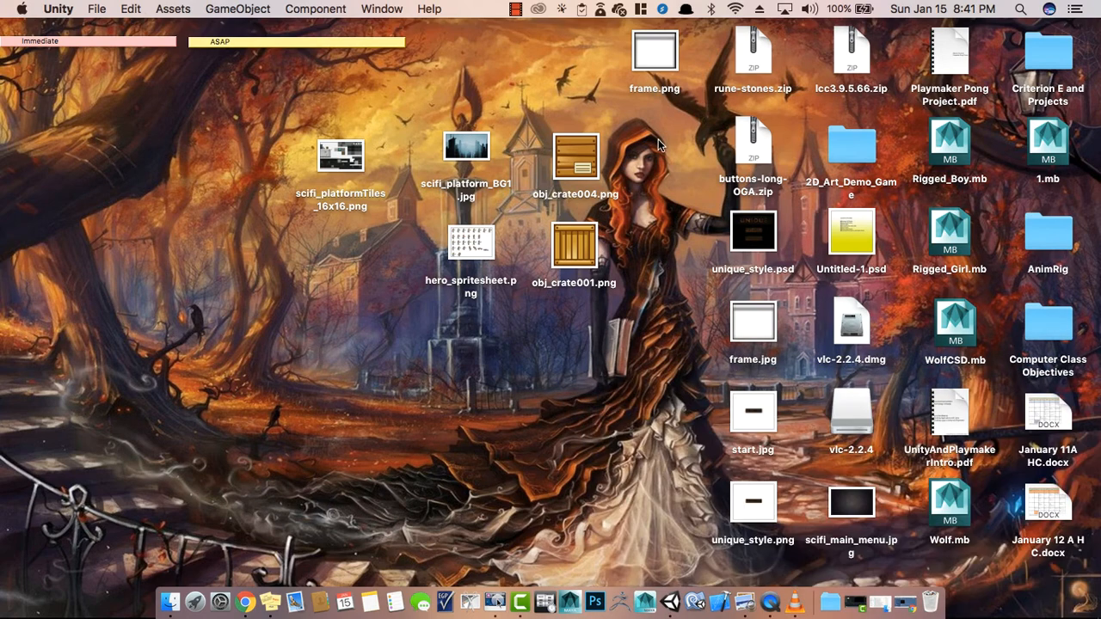
- Gather frame.png, scifi_main_menu.jpg and unique_style.png together in a free area of the desktop
left_click(654, 50)
left_click_drag(654, 50, 196, 122)
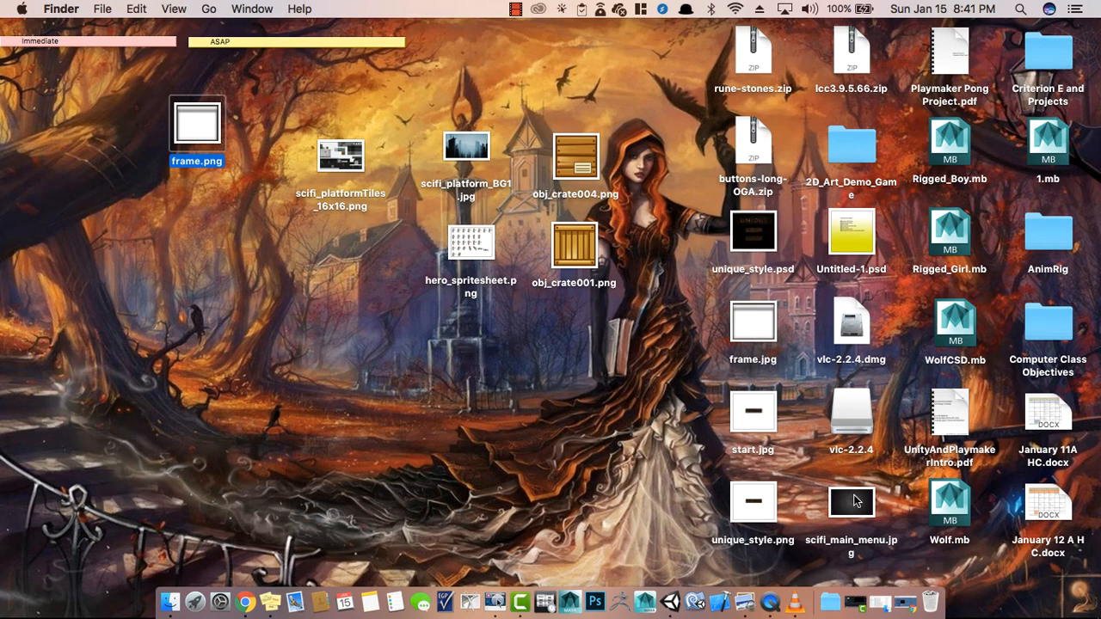
left_click_drag(826, 504, 195, 212)
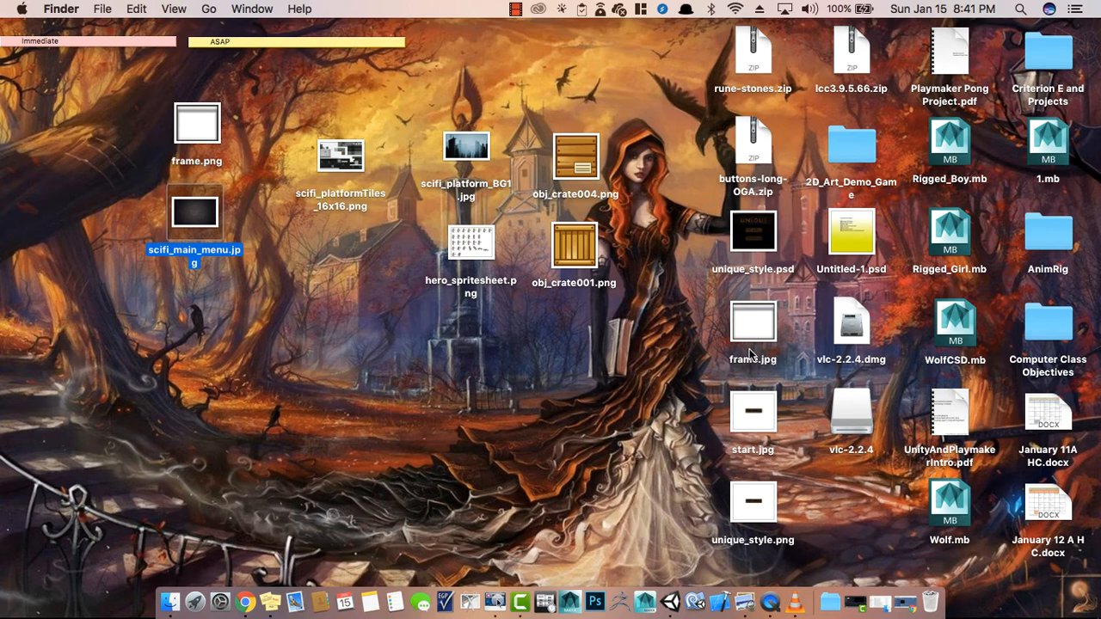
left_click_drag(747, 508, 178, 327)
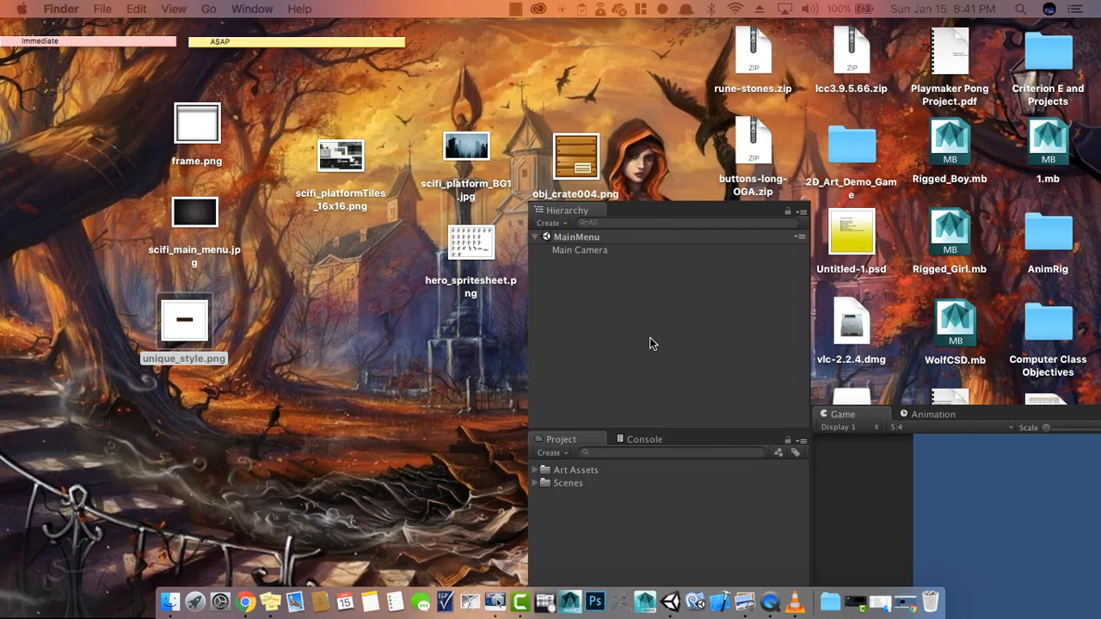
- Bring Unity back beside the desktop files and import frame.png, scifi_main_menu.jpg and unique_style.png into the project's root
left_click(679, 605)
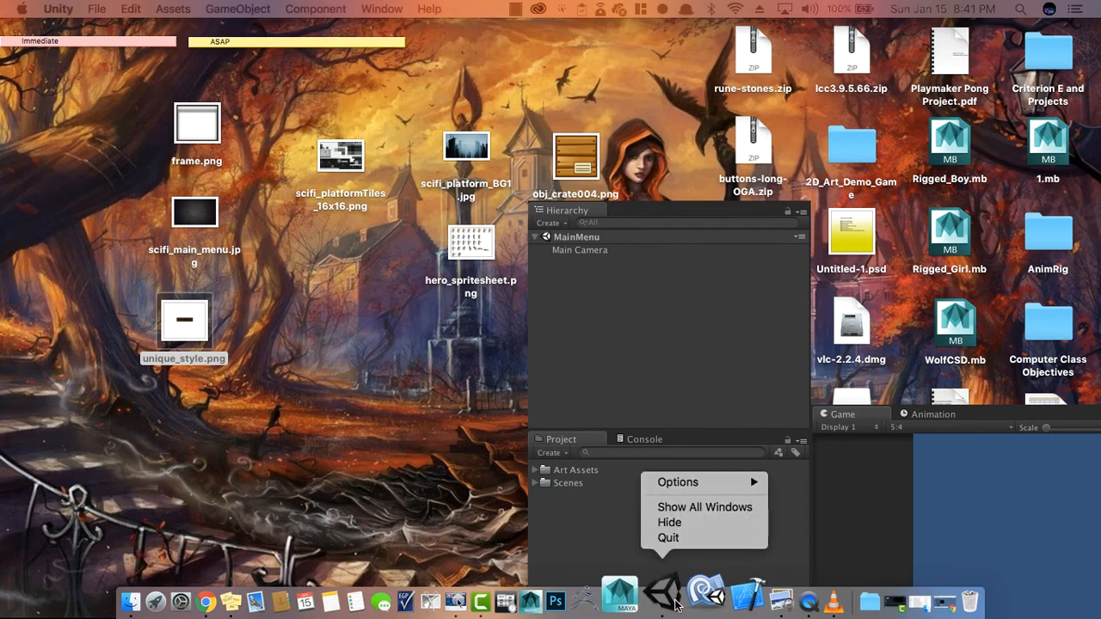
left_click(676, 605)
right_click(672, 599)
left_click_drag(659, 162, 481, 26)
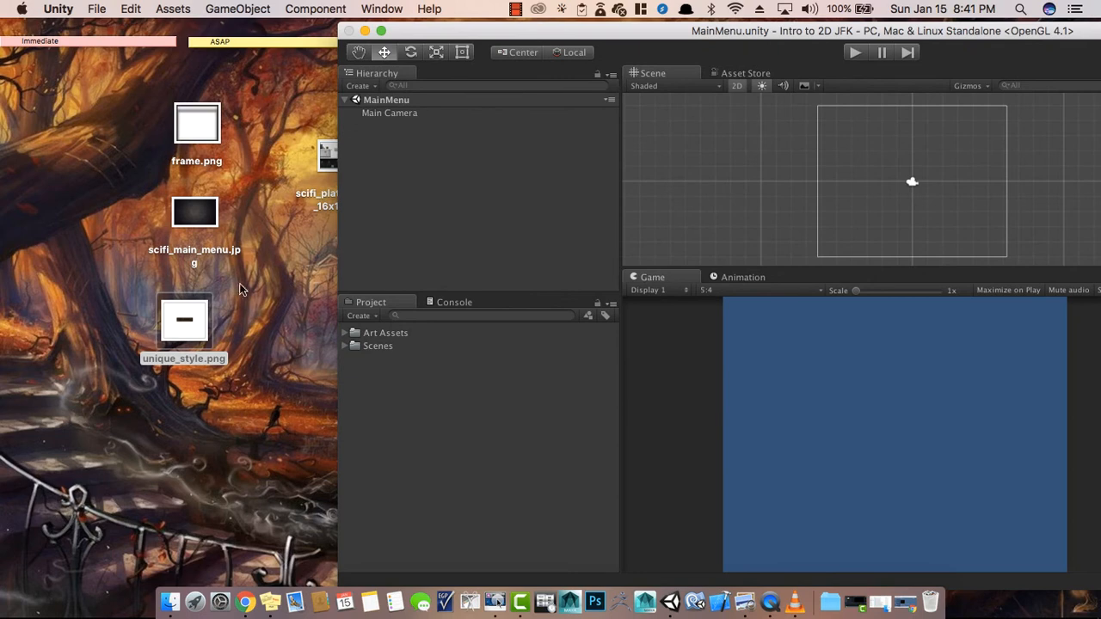
left_click_drag(82, 101, 242, 420)
left_click_drag(194, 144, 450, 321)
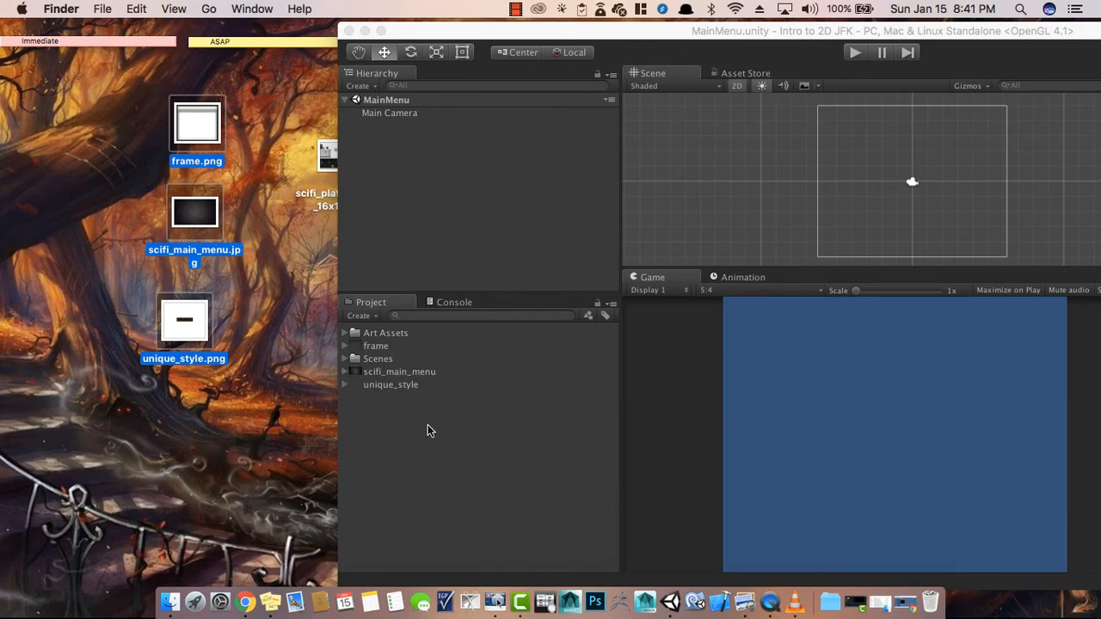
- Move the Unity window back to uncover the Inspector and preview the imported frame and unique_style images
left_click(379, 347)
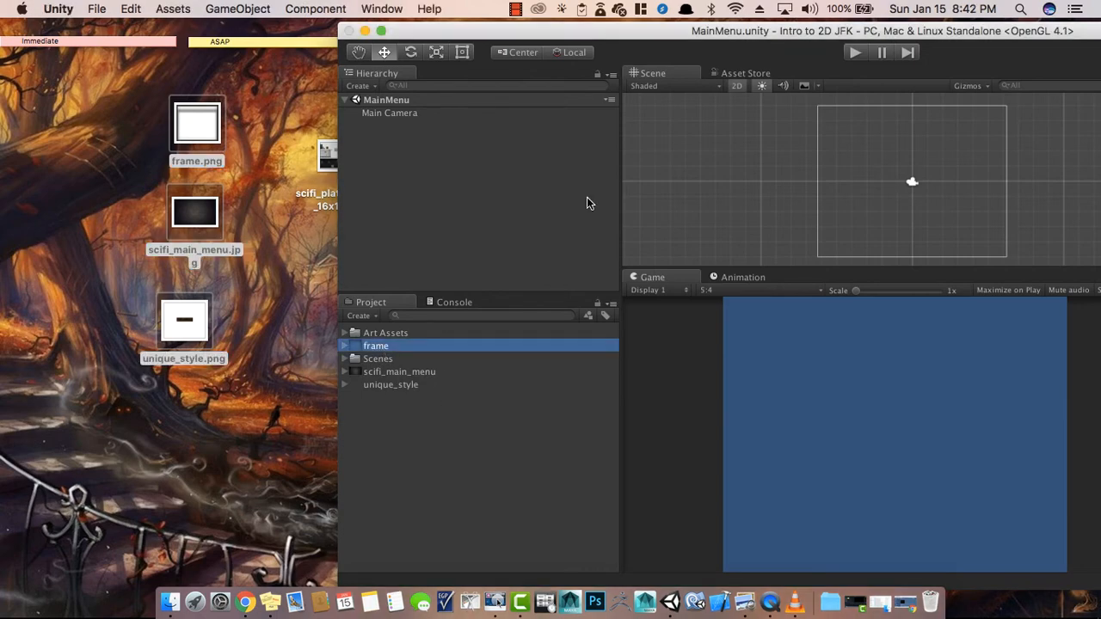
left_click_drag(703, 32, 361, 29)
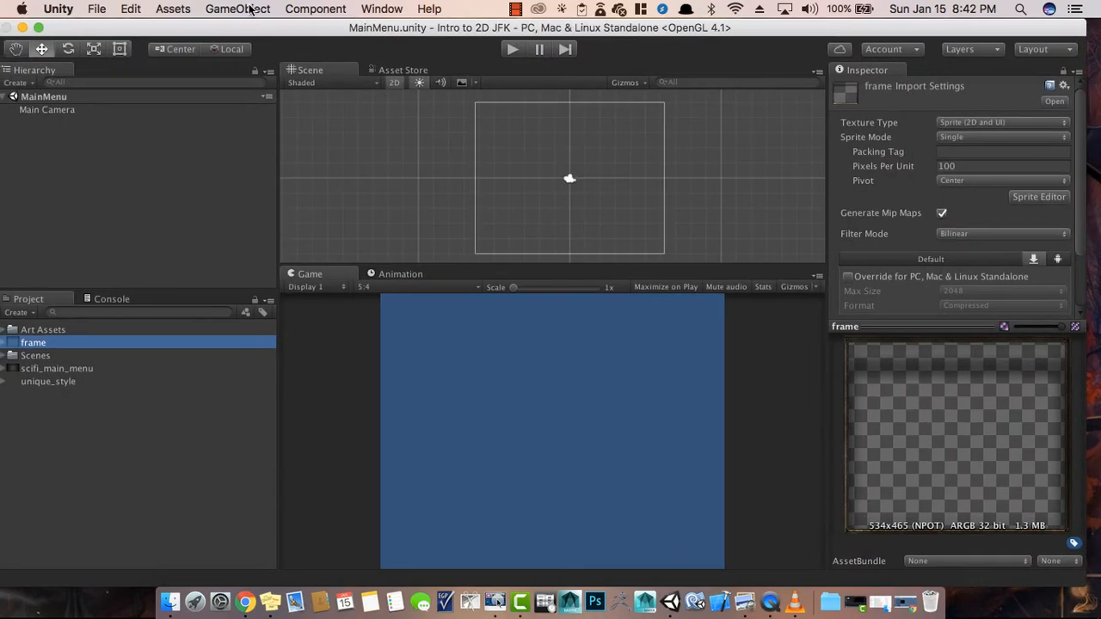
left_click_drag(247, 29, 277, 31)
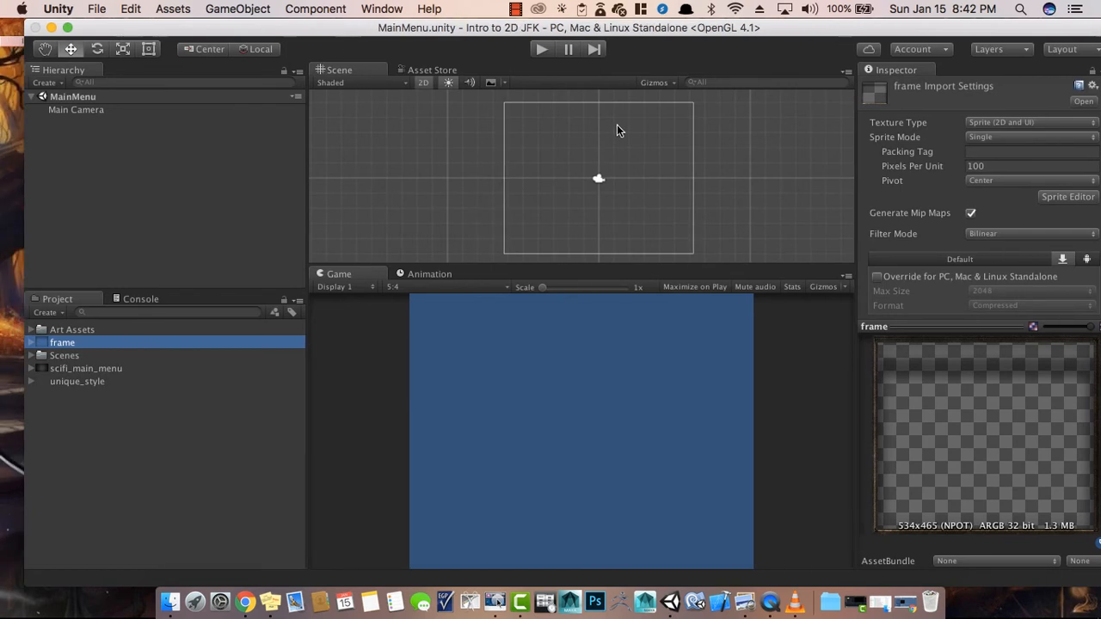
left_click(72, 383)
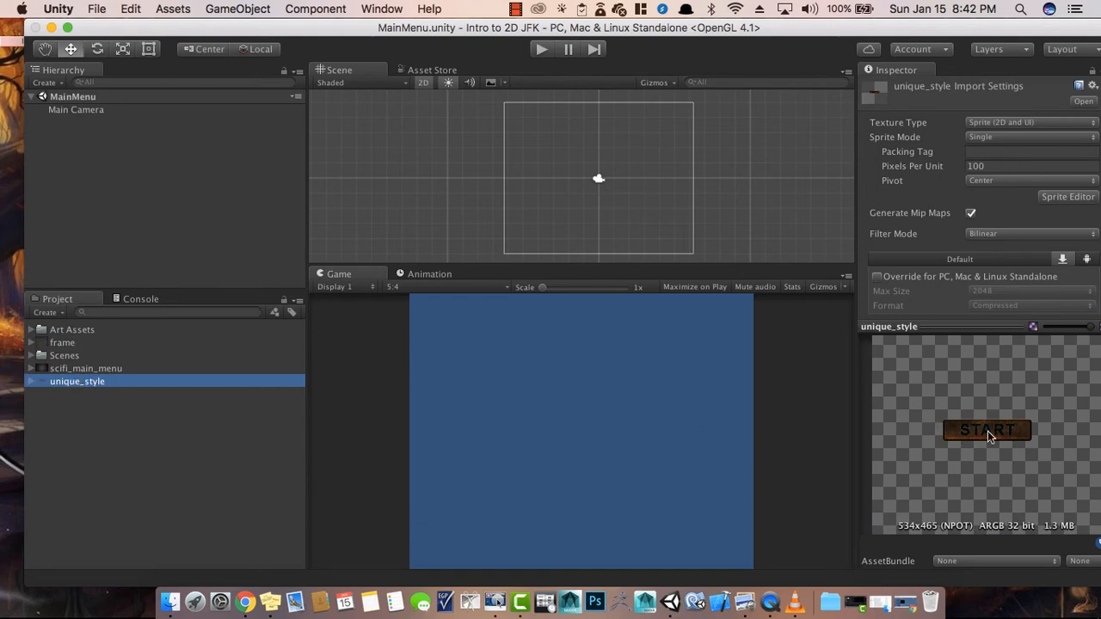
mouse_move(798, 34)
left_mouse_down()
mouse_move(785, 28)
mouse_move(794, 29)
left_mouse_up()
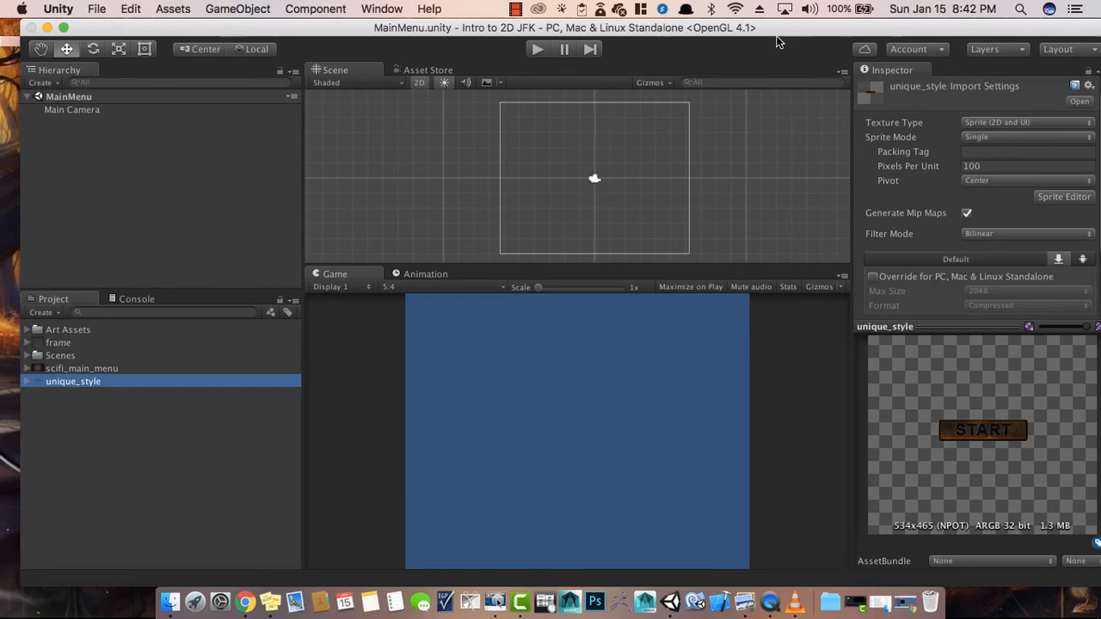
- Try unique_style as a plain sprite below the scene's centre and delete it from the MainMenu scene
left_click_drag(100, 384, 592, 205)
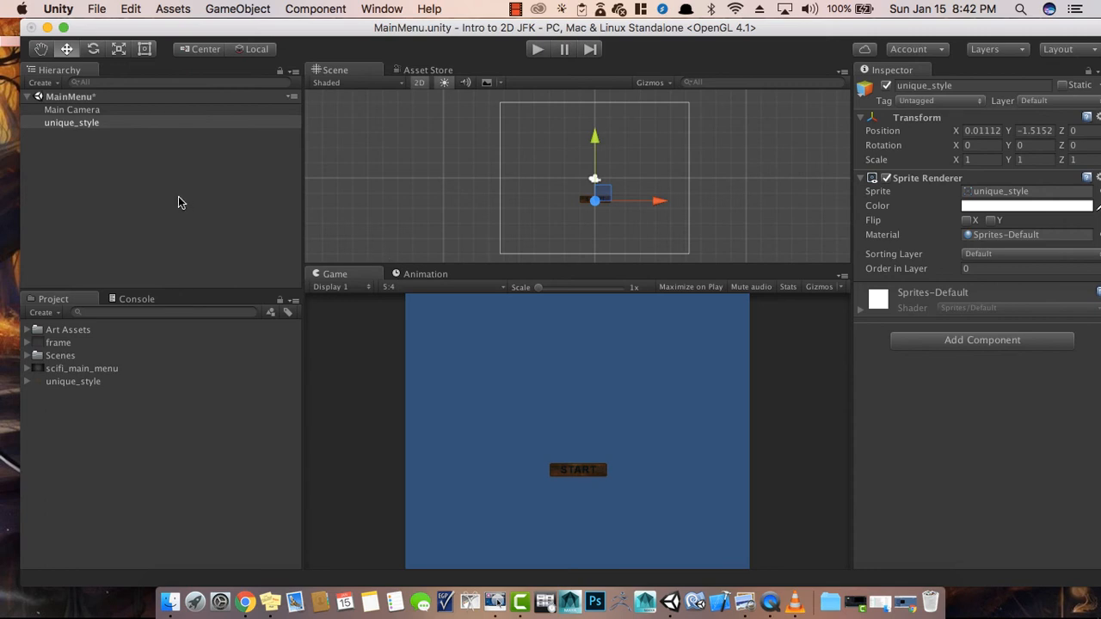
left_click(126, 171)
left_click(86, 124)
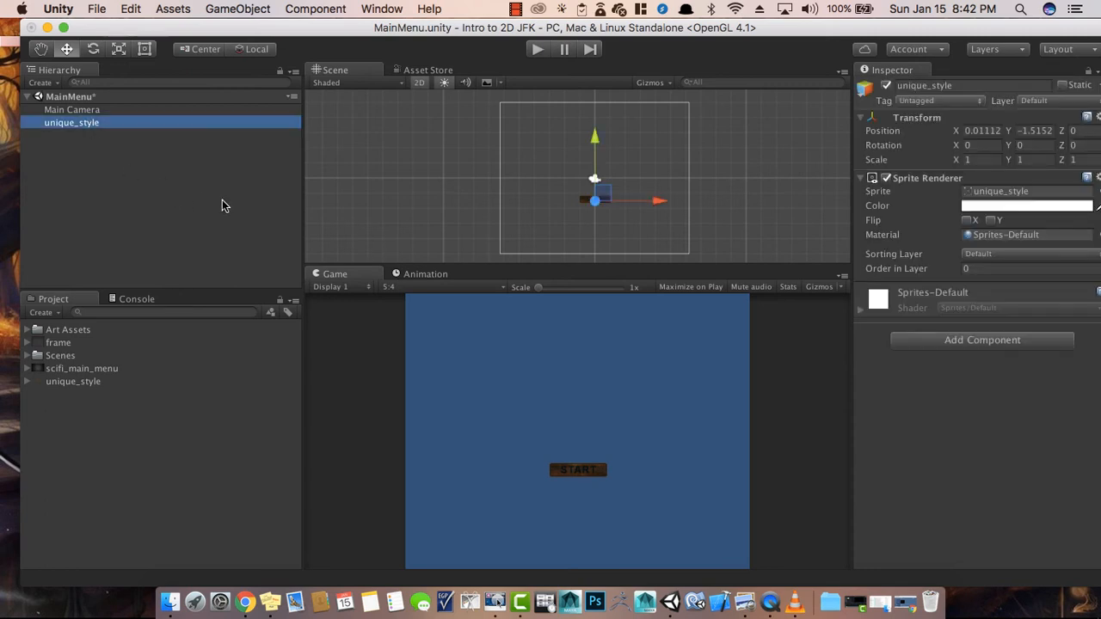
key("super+BackSpace")
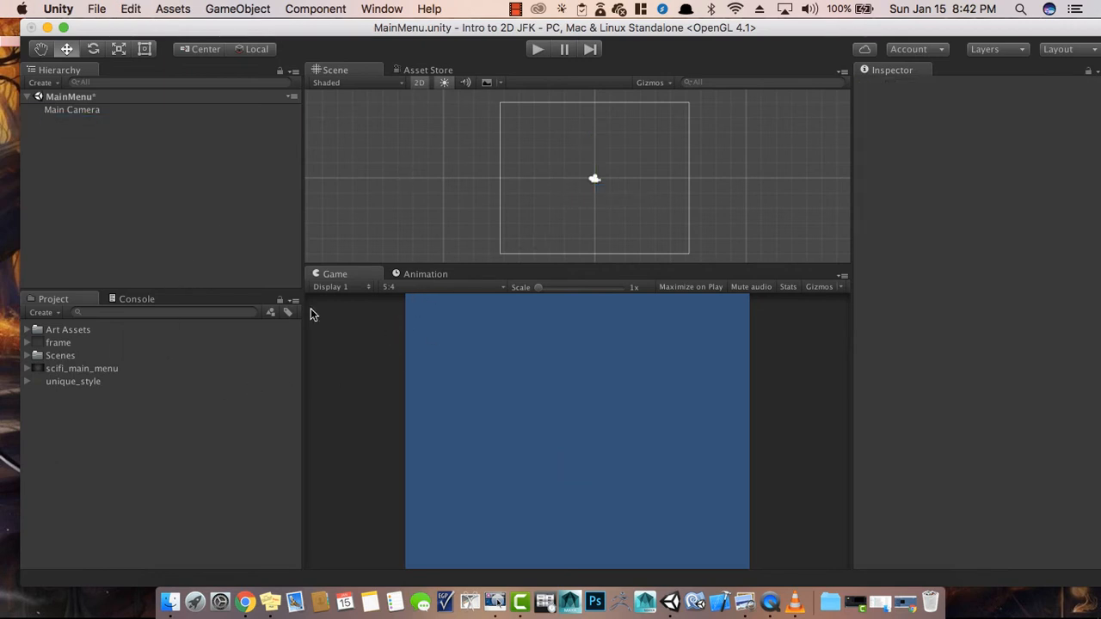
left_click(74, 376)
left_click(88, 393)
left_click(81, 369)
left_click(88, 447)
left_click(270, 9)
mouse_move(255, 120)
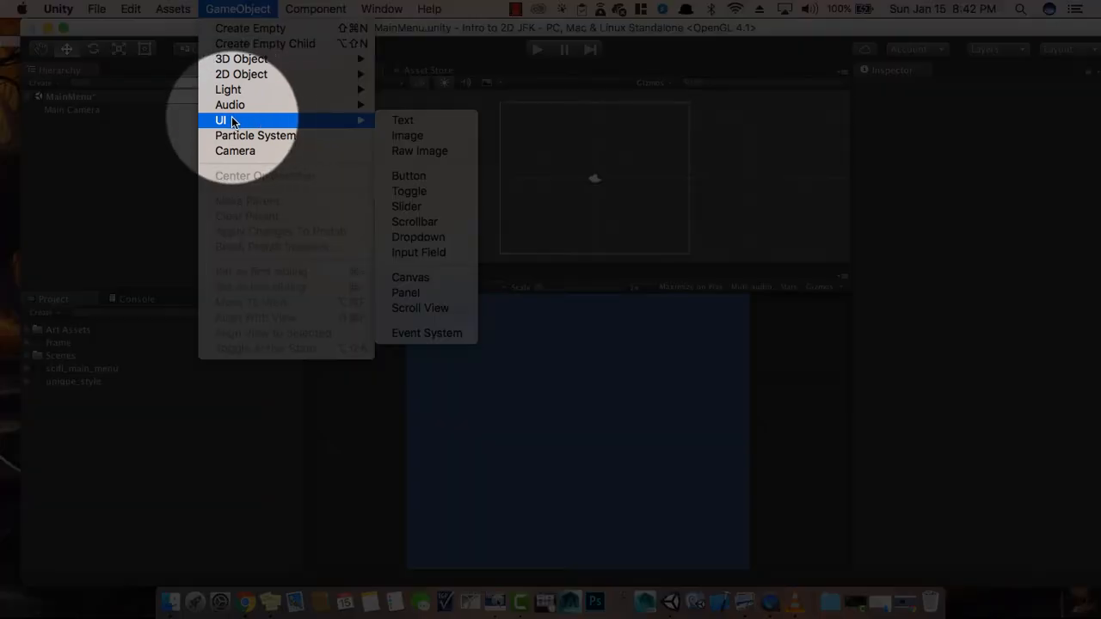
left_click(252, 28)
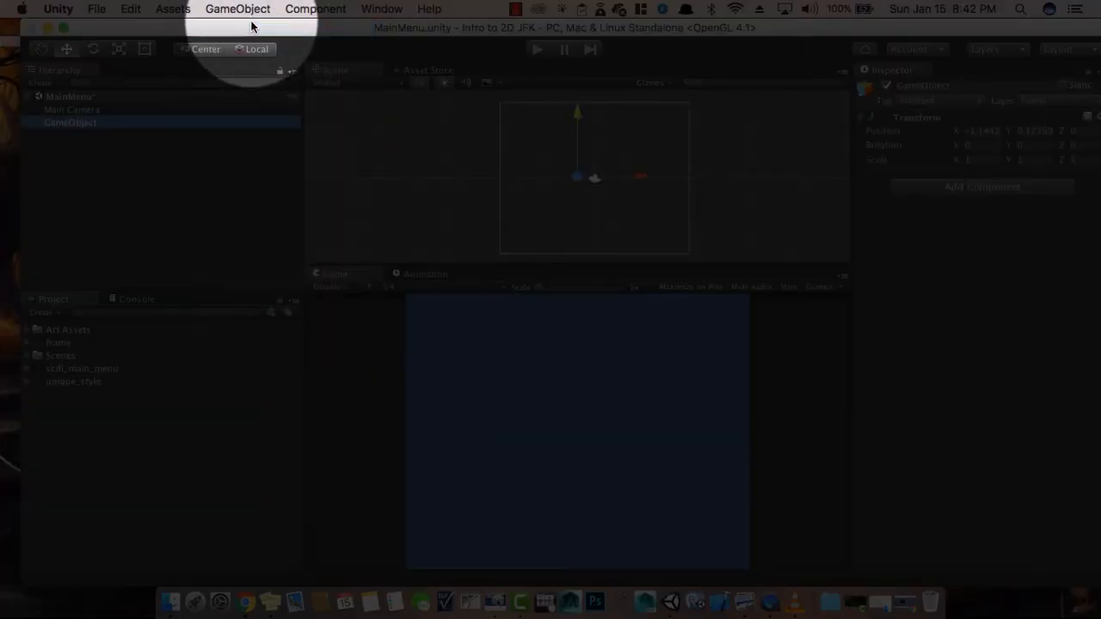
left_click(98, 192)
left_click(83, 125)
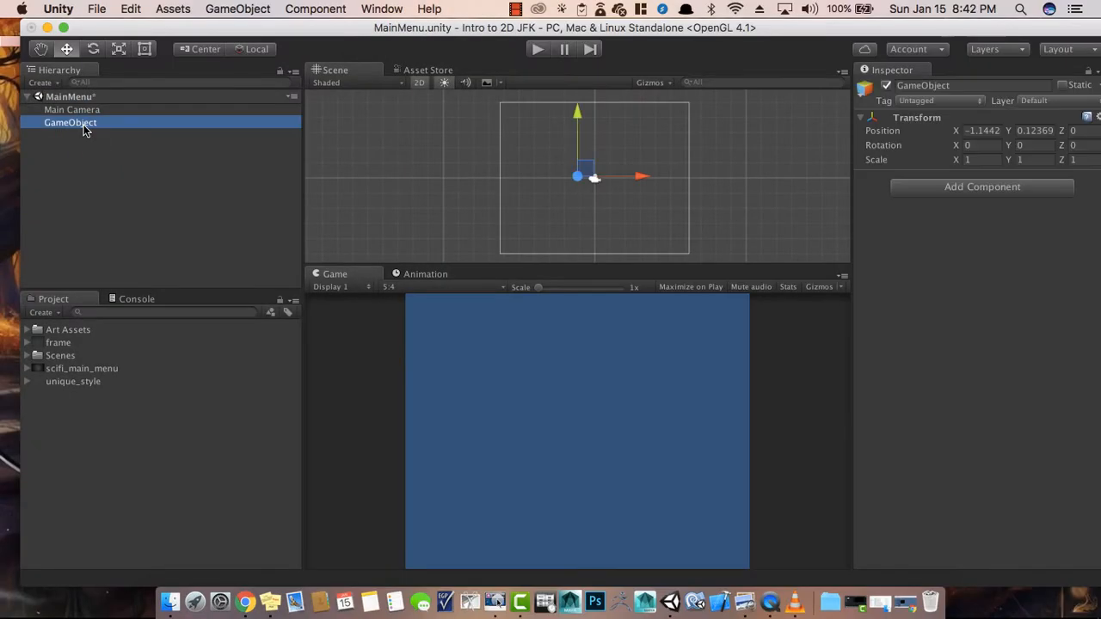
key("super+BackSpace")
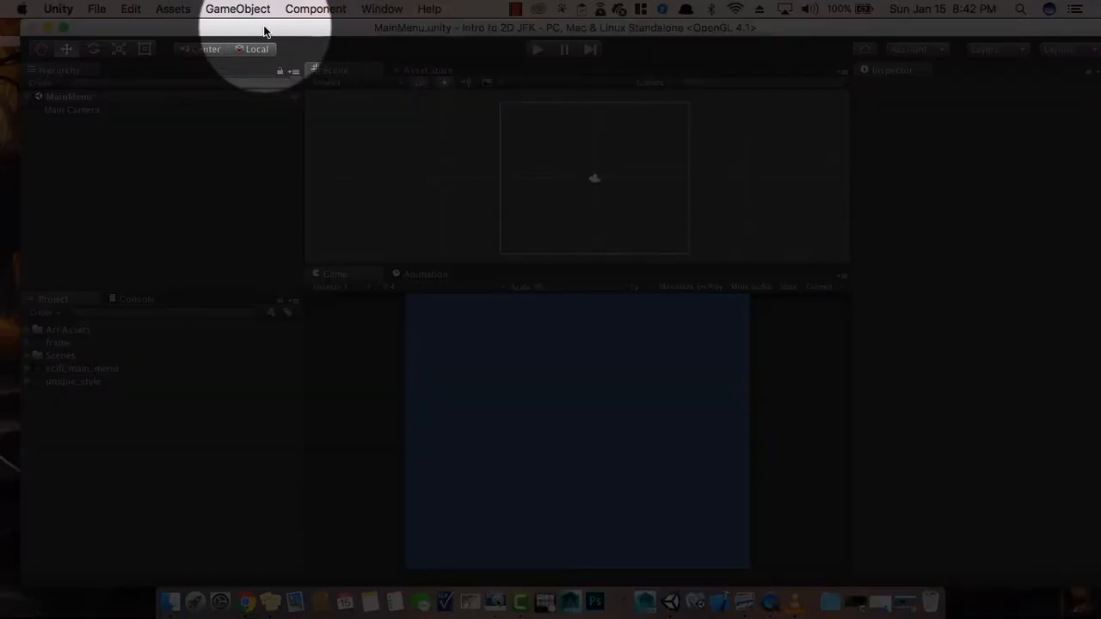
- Add a UI Canvas to the MainMenu scene and fit its whole outline in the Scene view
left_click(241, 9)
mouse_move(251, 120)
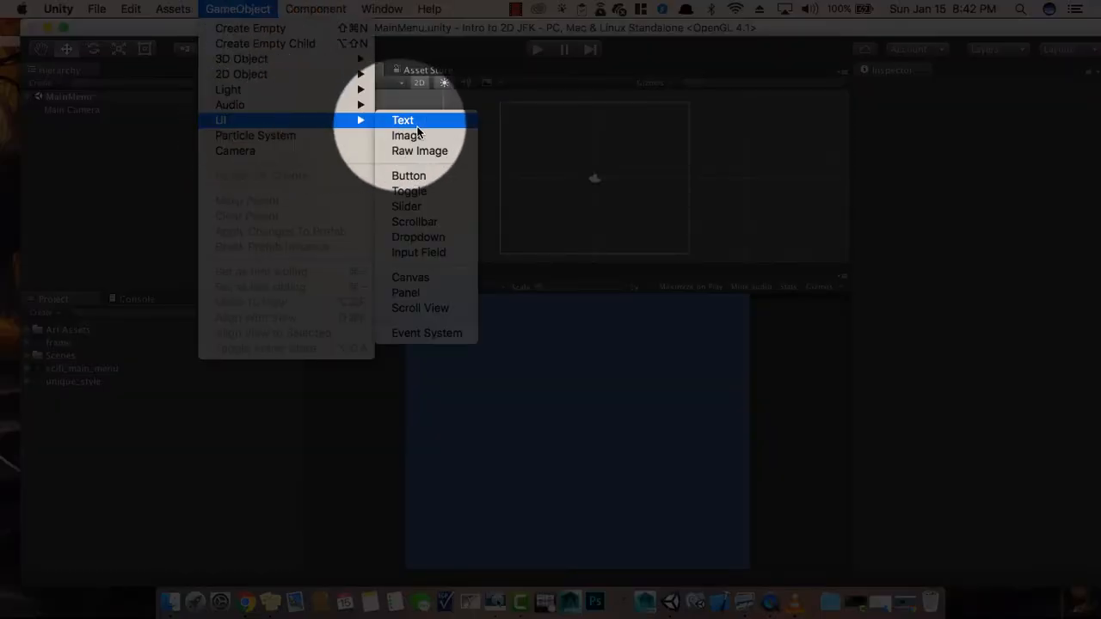
left_click(405, 276)
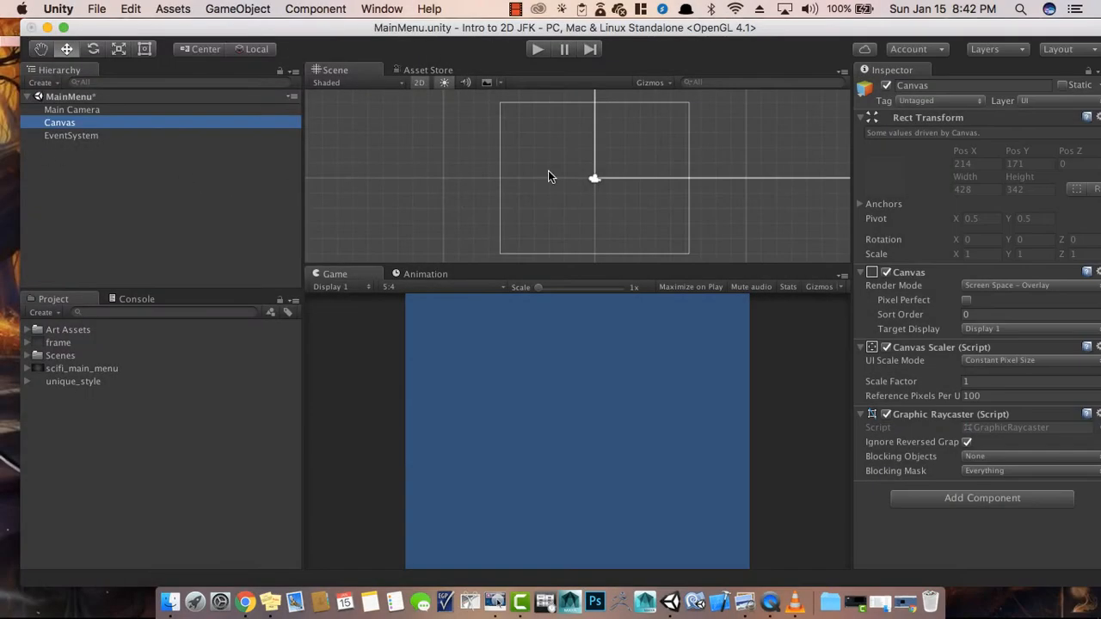
scroll(767, 161, "up", 3)
scroll(743, 160, "down", 5)
scroll(743, 162, "down", 5)
scroll(743, 166, "down", 3)
middle_click_drag(742, 166, 623, 218)
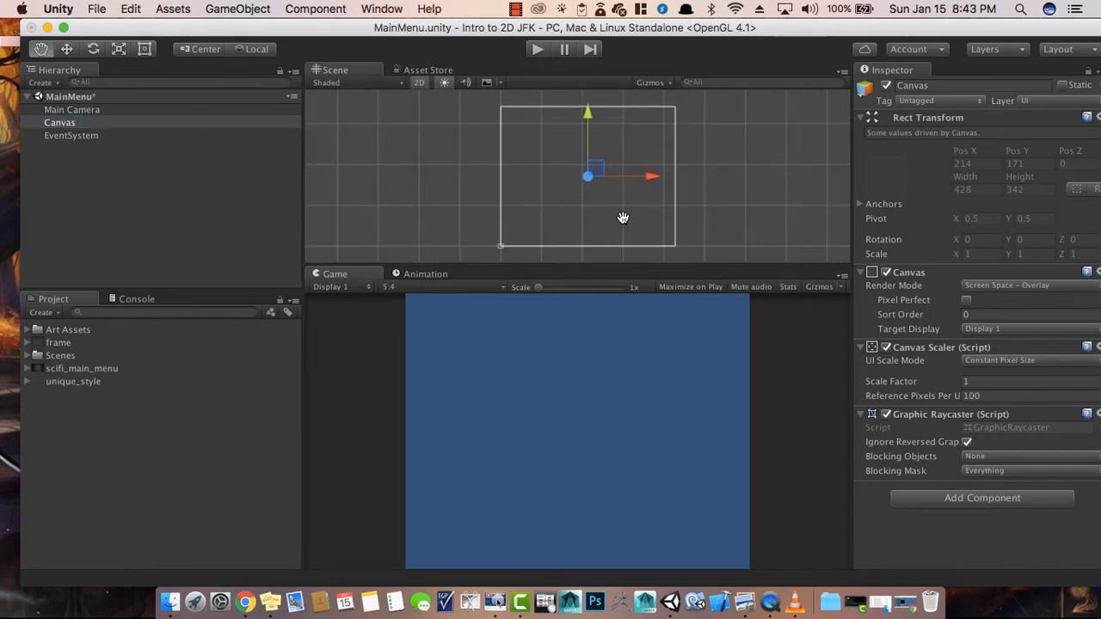
scroll(623, 218, "down", 2)
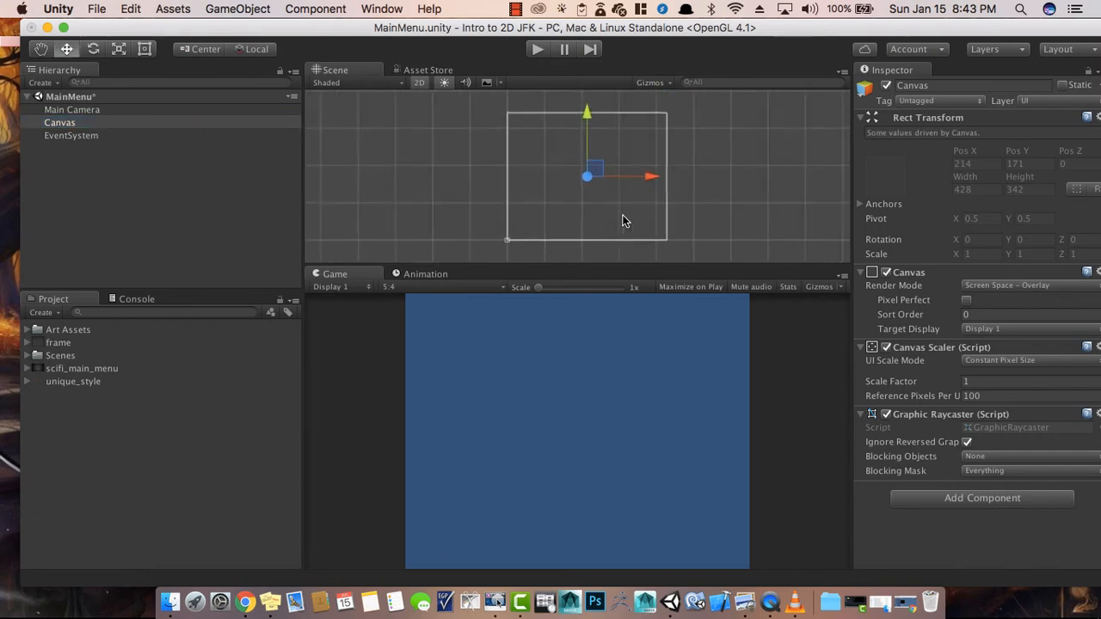
- Try to move the Canvas horizontally in the scene
left_click(179, 158)
left_click(57, 123)
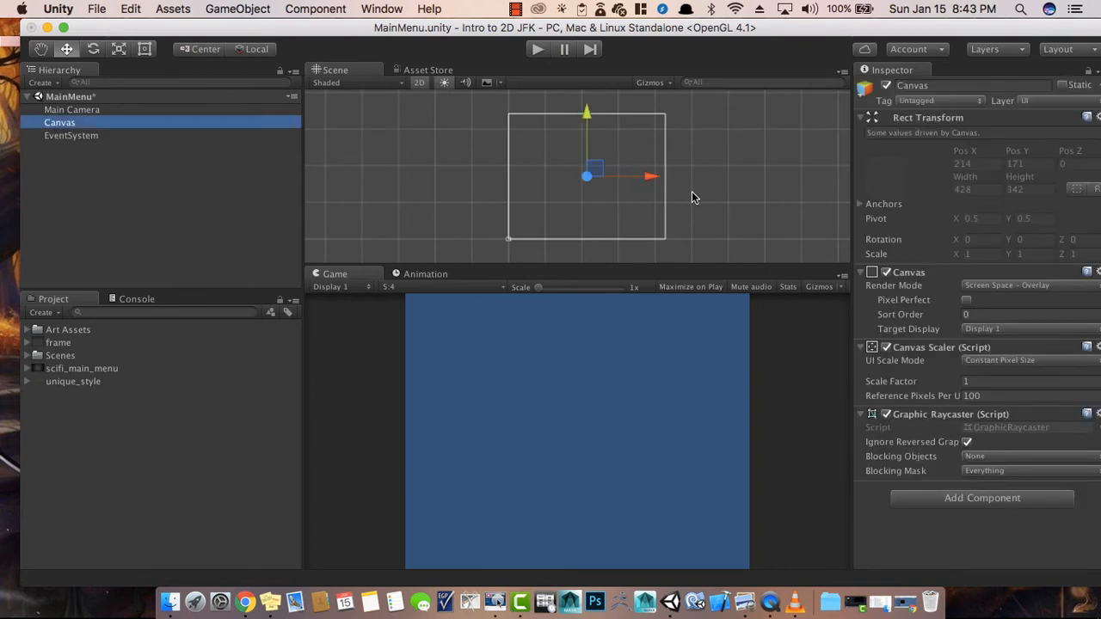
left_click_drag(652, 172, 556, 185)
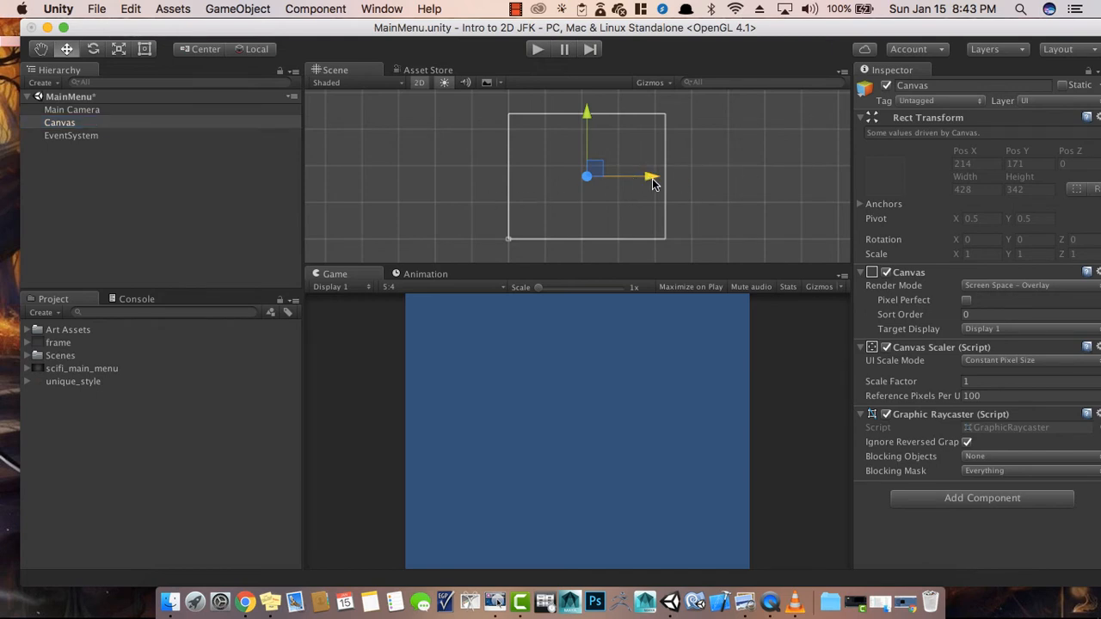
left_click(579, 193)
key("super+z")
- Compare the Canvas outline with the small camera rectangle at its lower-left corner in the scene
scroll(511, 160, "up", 5)
middle_click_drag(510, 160, 515, 70)
scroll(461, 183, "up", 3)
scroll(460, 182, "up", 2)
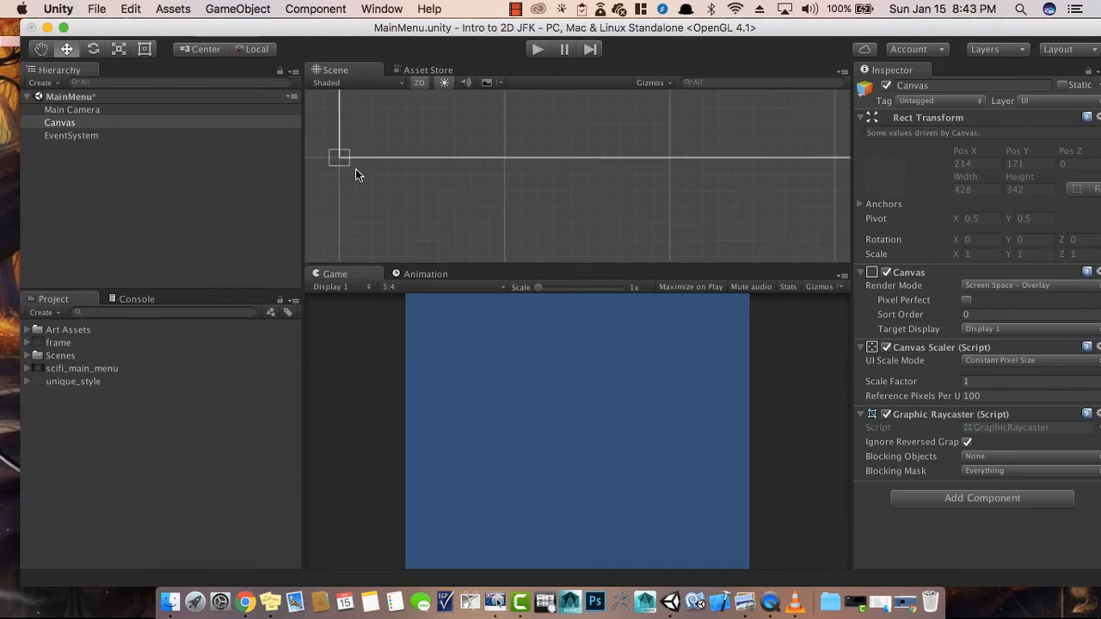
left_click(348, 169)
middle_click_drag(364, 182, 491, 201)
left_click(101, 121)
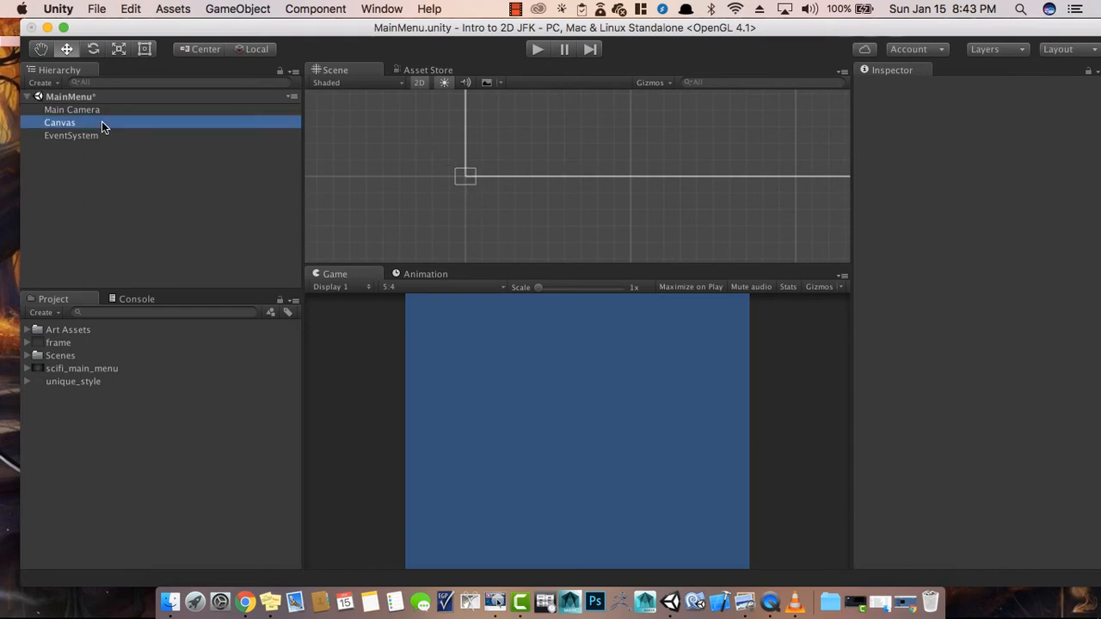
middle_click_drag(680, 114, 576, 222)
scroll(576, 222, "up", 3)
scroll(684, 150, "down", 5)
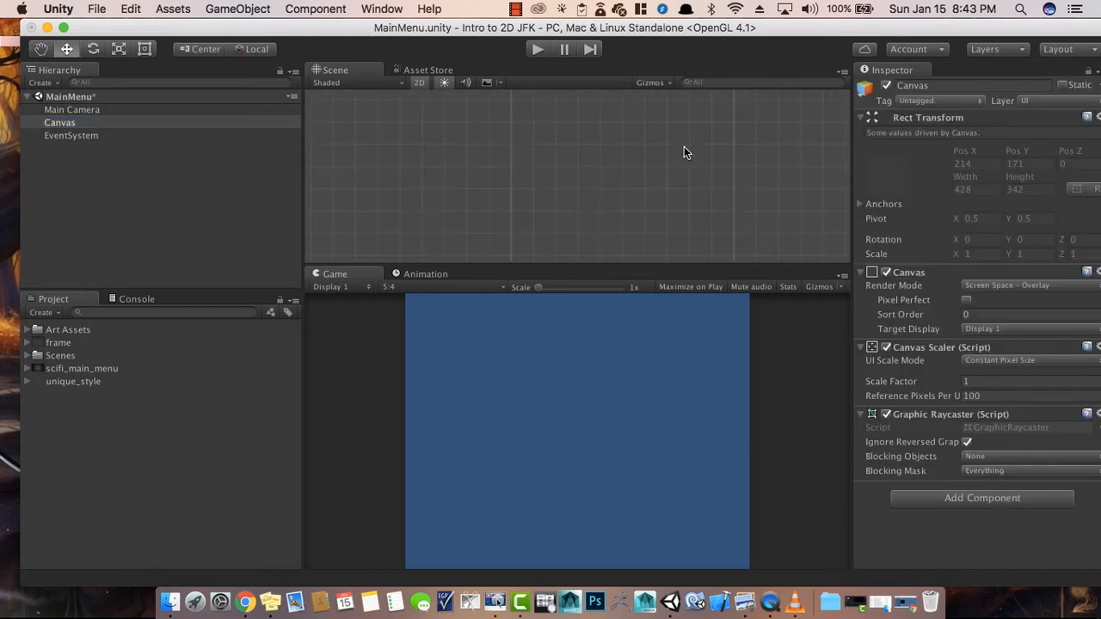
middle_click_drag(684, 150, 627, 179)
scroll(635, 177, "down", 4)
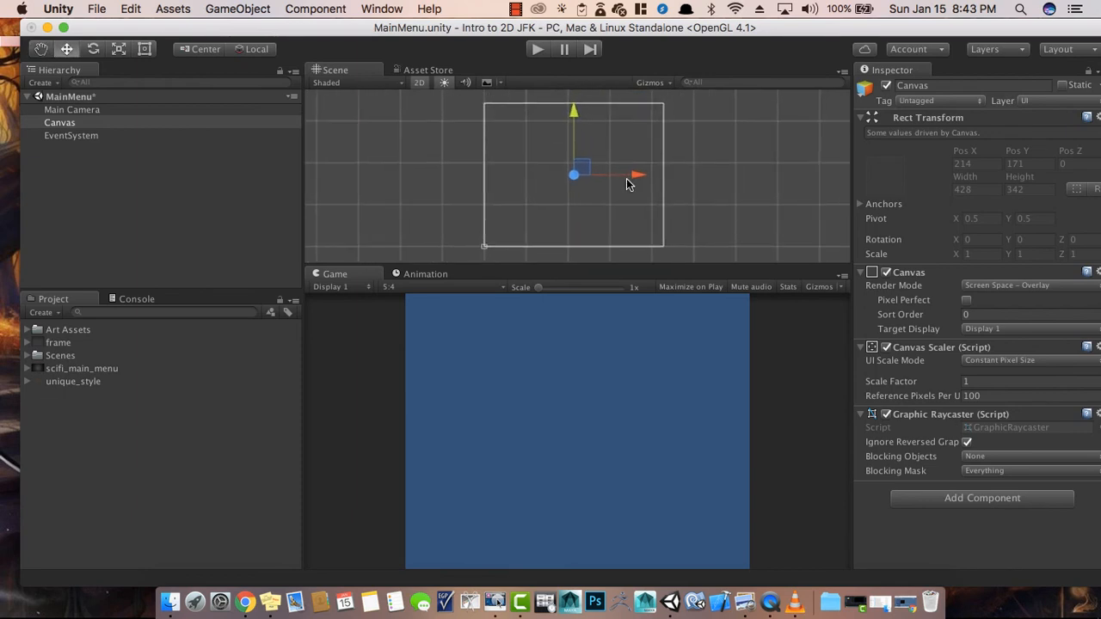
- Add a UI Image under the Canvas and move it to the Canvas's upper-left corner, at about X -163, Y 126
right_click(74, 127)
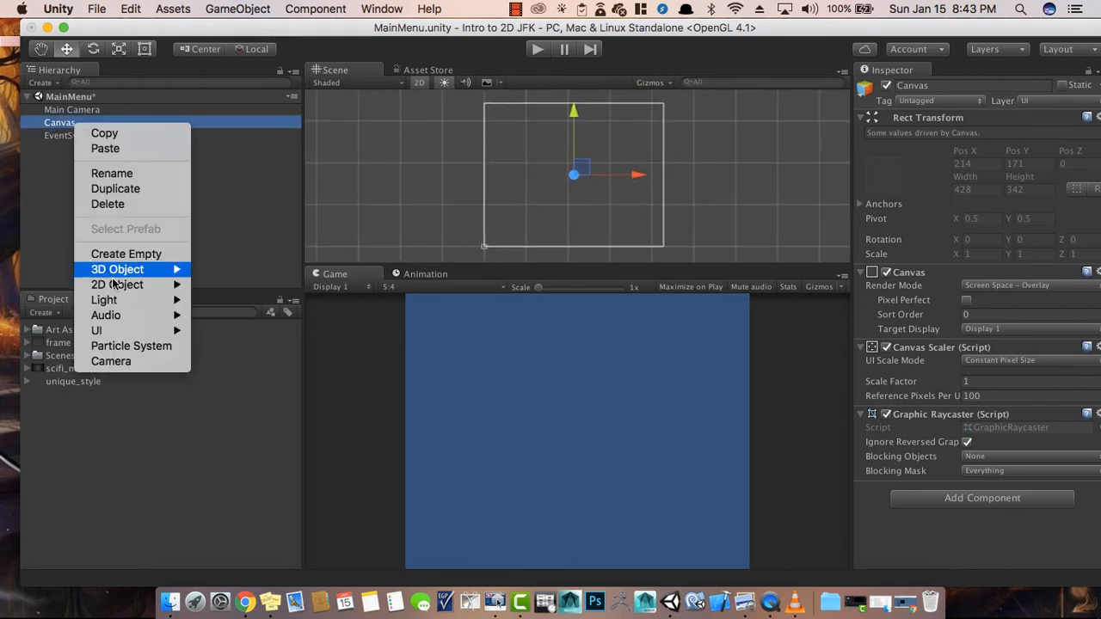
mouse_move(142, 331)
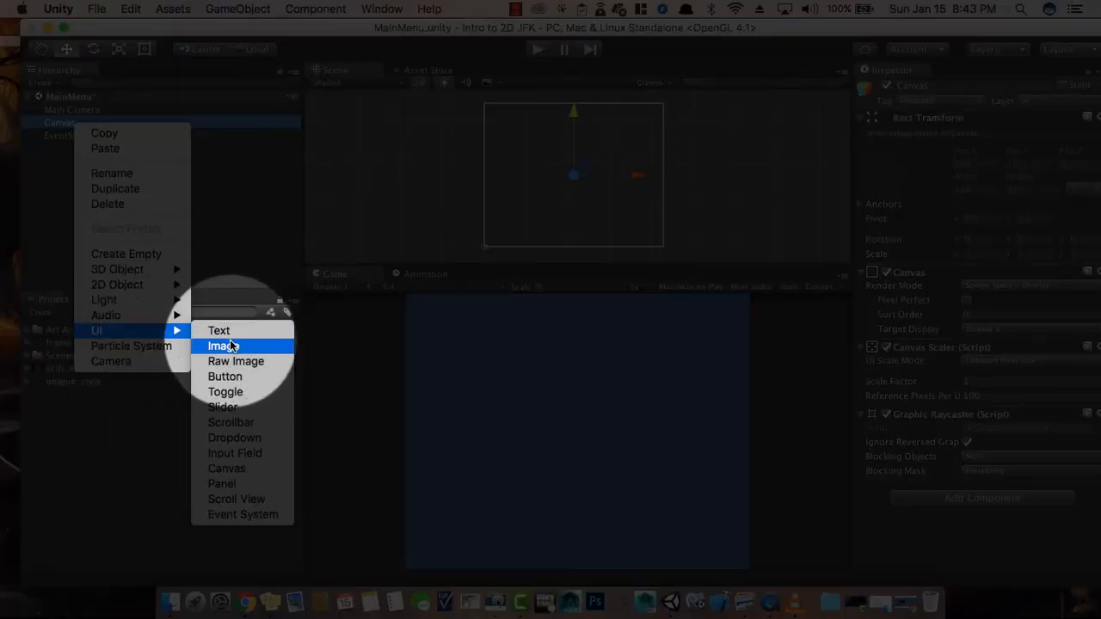
left_click(231, 346)
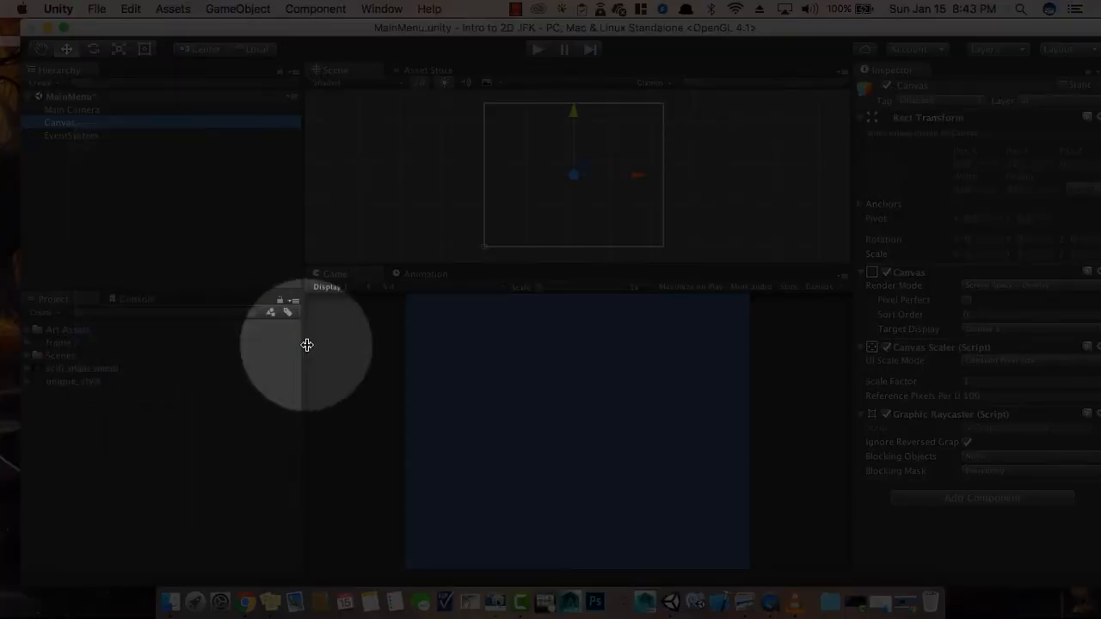
left_click_drag(636, 177, 576, 122)
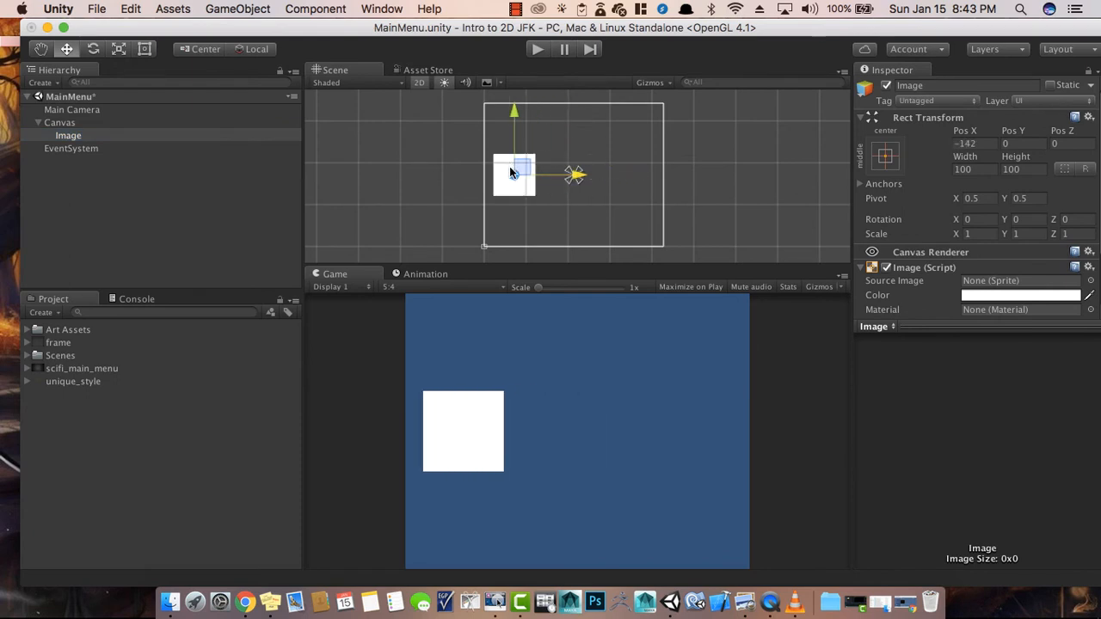
left_click_drag(521, 164, 512, 114)
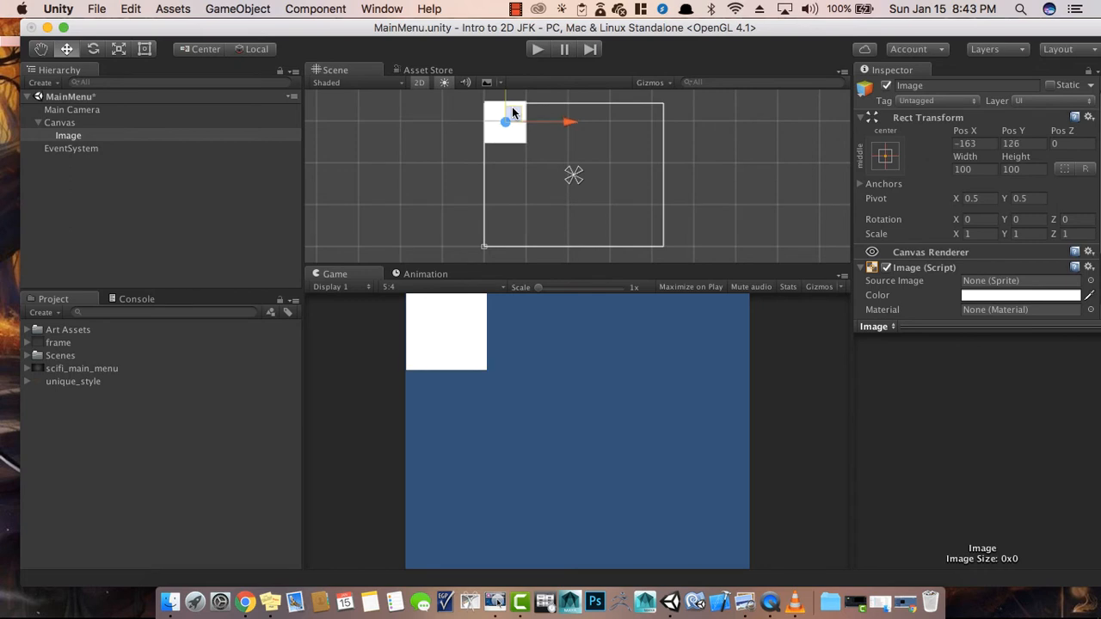
left_click_drag(512, 108, 512, 107)
- Stretch the Image with the Rect tool to cover the whole Canvas, about 428 wide by 342 high
key("e")
key("r")
key("t")
left_click_drag(525, 147, 659, 244)
left_click(481, 113)
left_click(487, 104)
left_click_drag(484, 103, 483, 103)
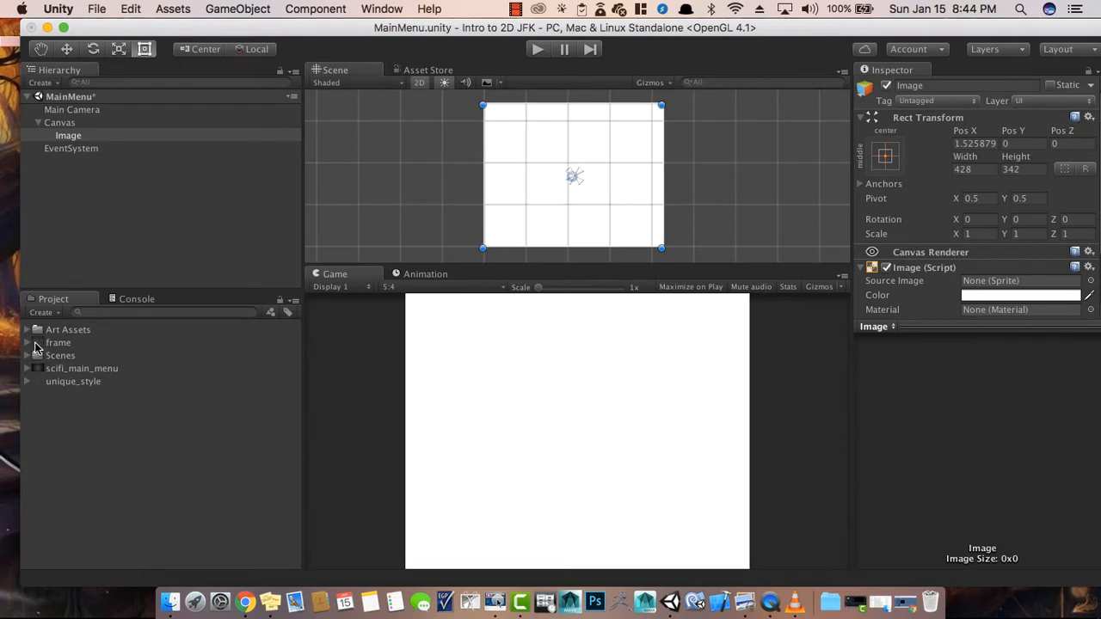
- Assign frame as the Image's source image and rename the object Border
left_click_drag(38, 345, 988, 282)
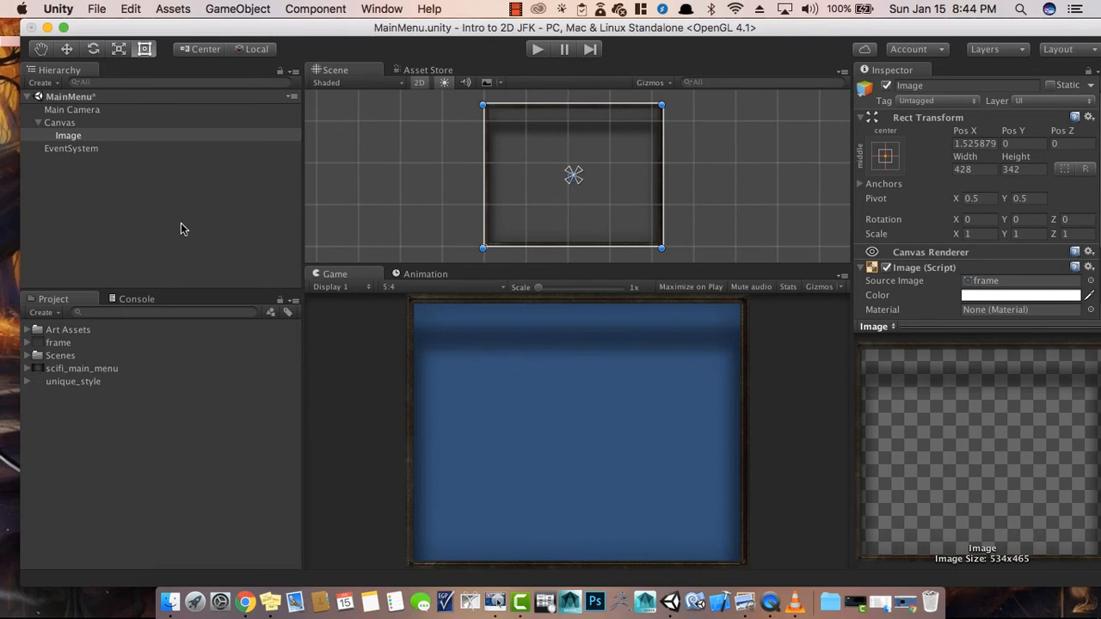
left_click(69, 136)
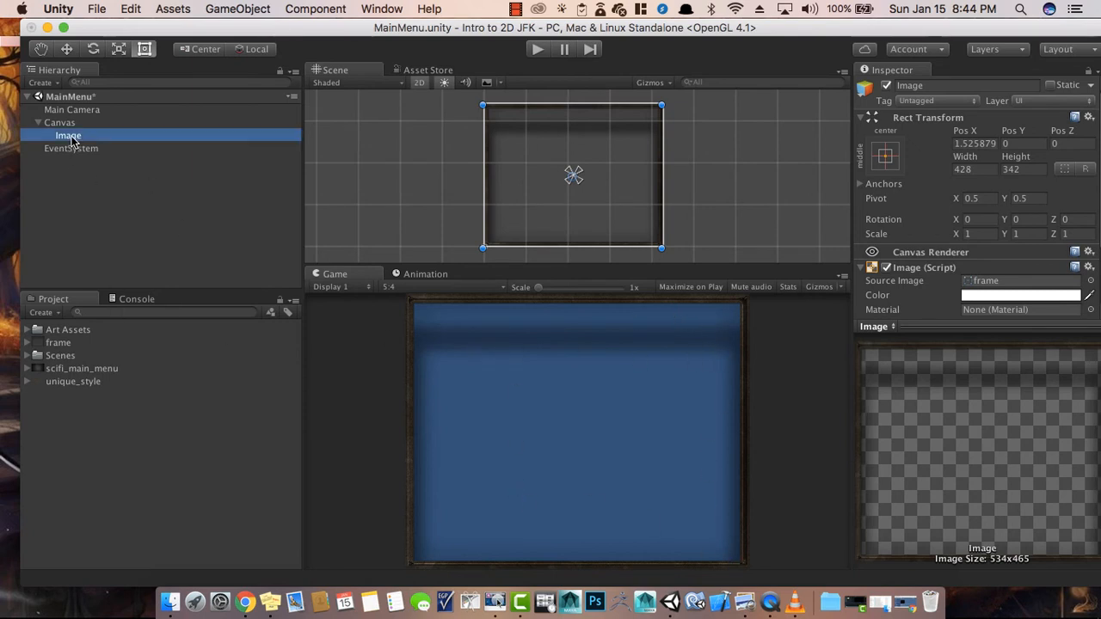
left_click(69, 136)
type("Bo")
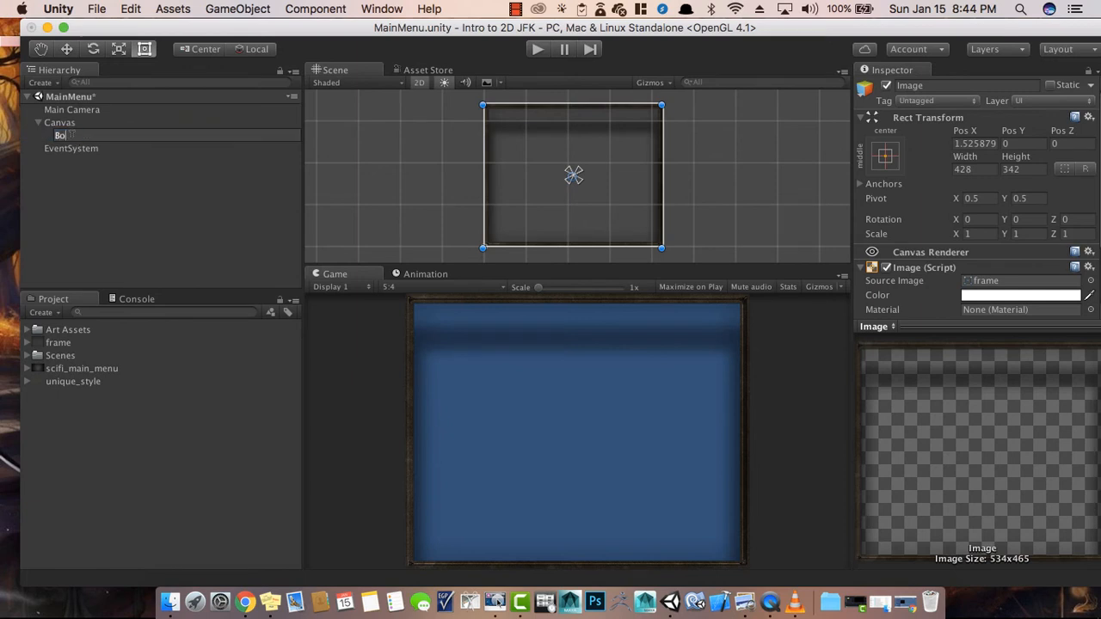
type("rder")
key("Return")
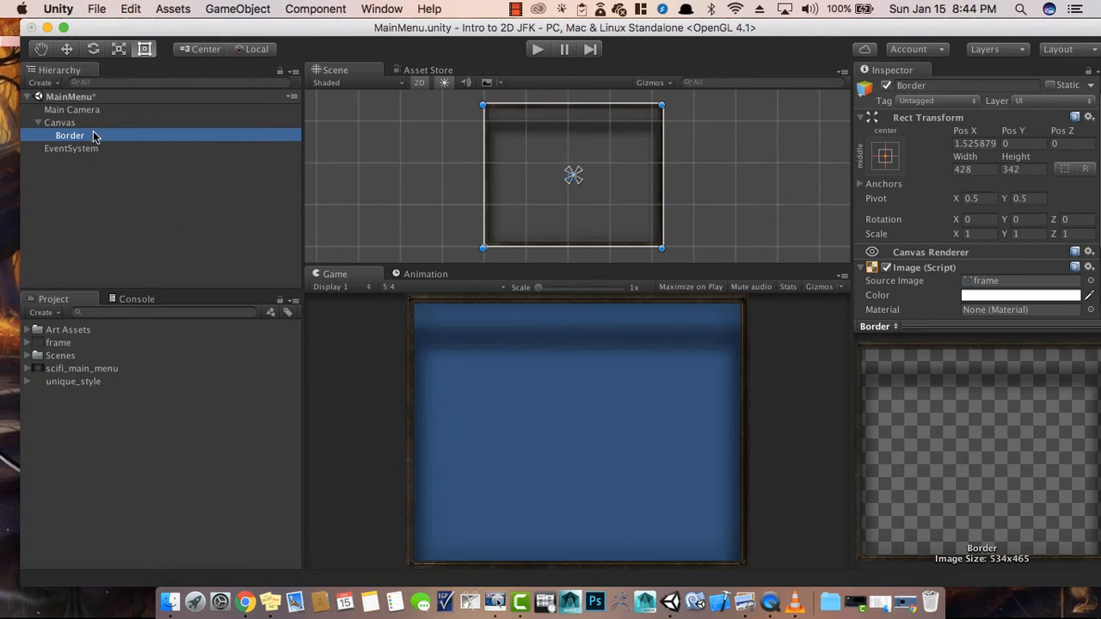
- Add a second UI Image as a child of Border
right_click(84, 136)
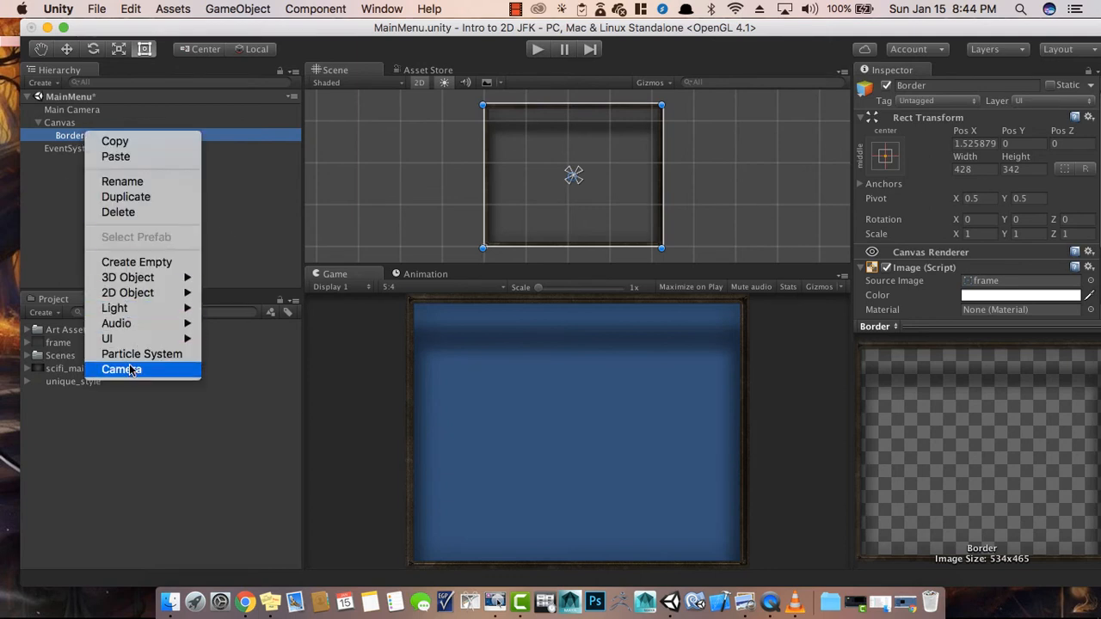
mouse_move(131, 346)
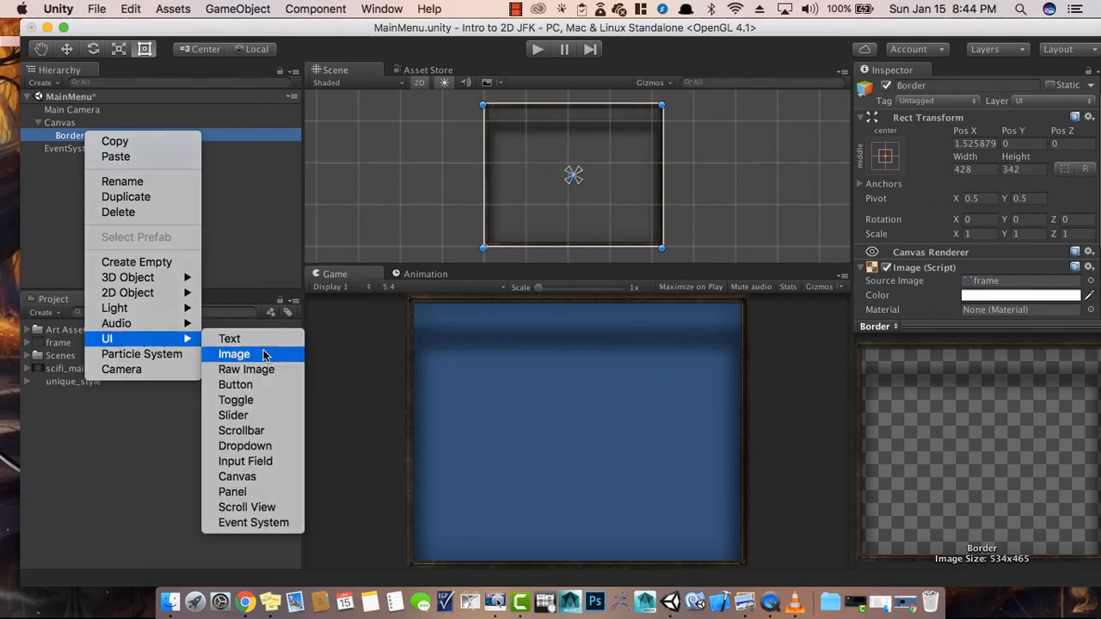
left_click(234, 353)
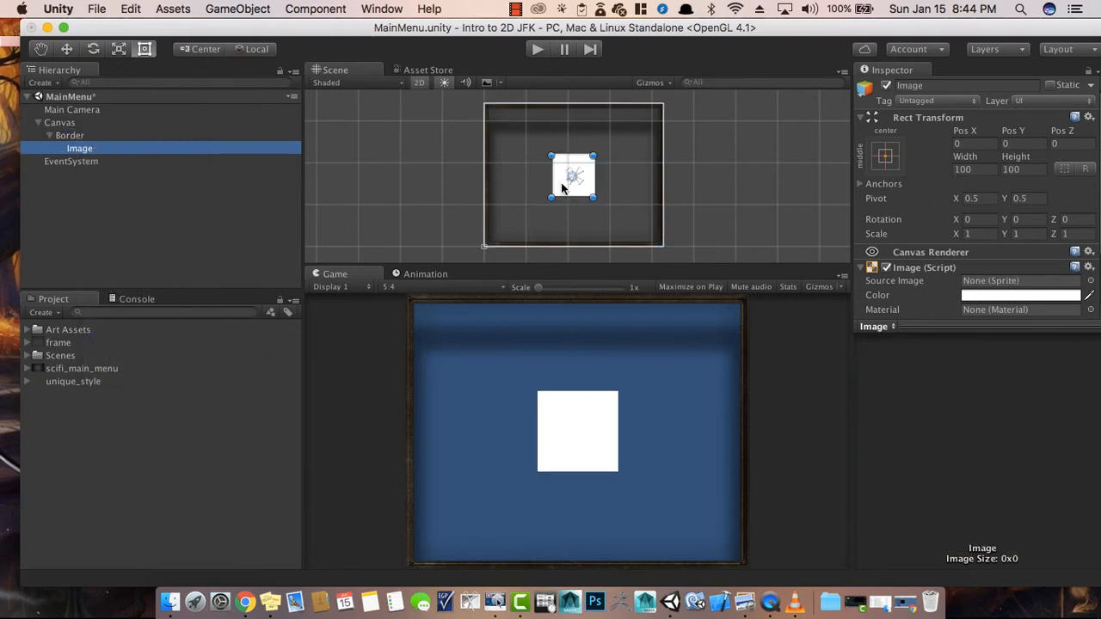
- Resize the new Image with the Rect tool to fill the inside of the Border, about 407 wide by 319 high
left_click_drag(573, 177, 516, 150)
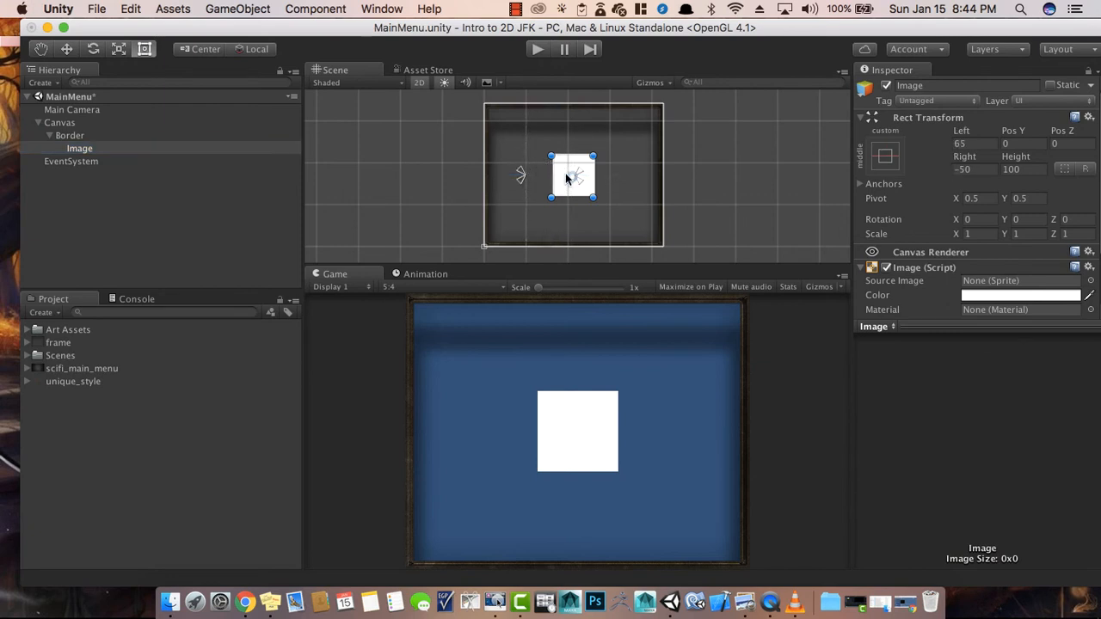
key("super+z")
left_click_drag(567, 172, 655, 242)
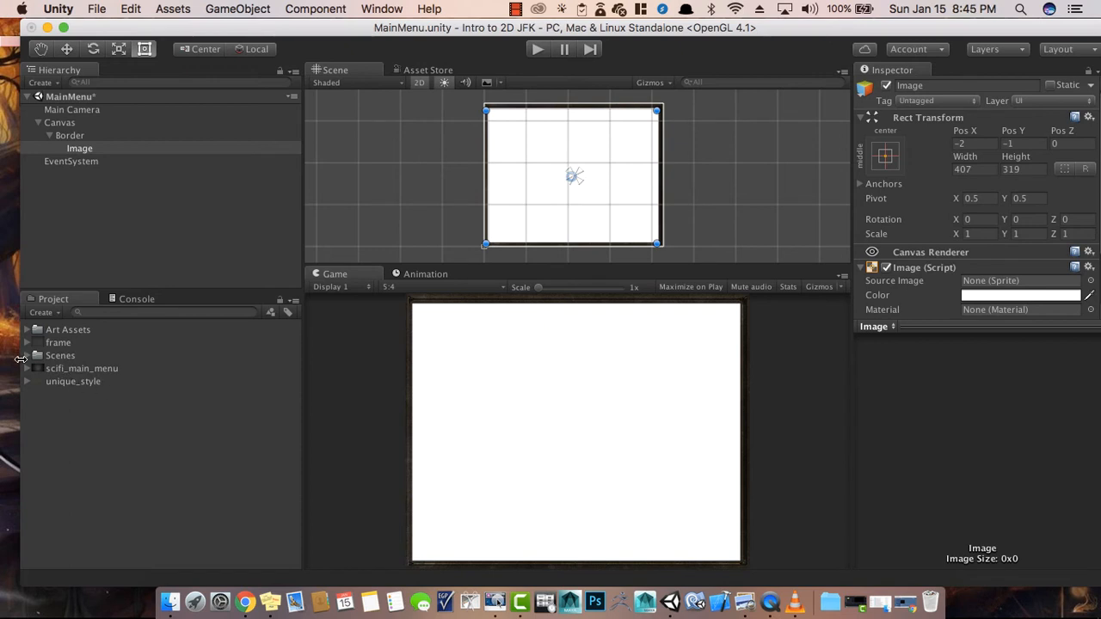
- Assign unique_style as the Image's source image and nest Border under Image in the hierarchy
left_click_drag(73, 383, 970, 286)
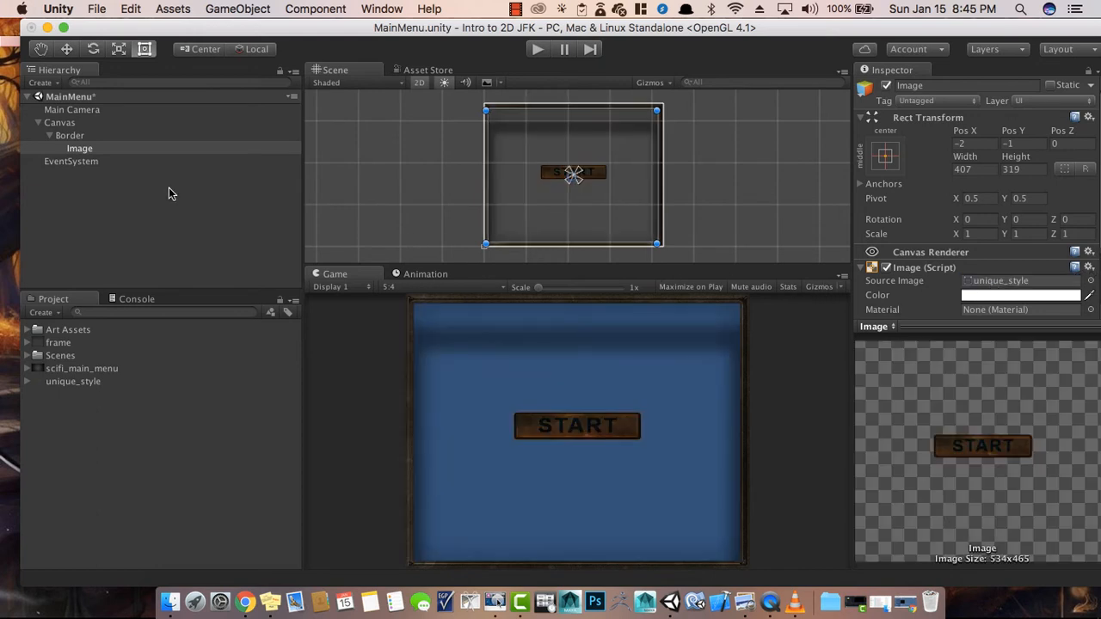
left_click_drag(80, 152, 77, 138)
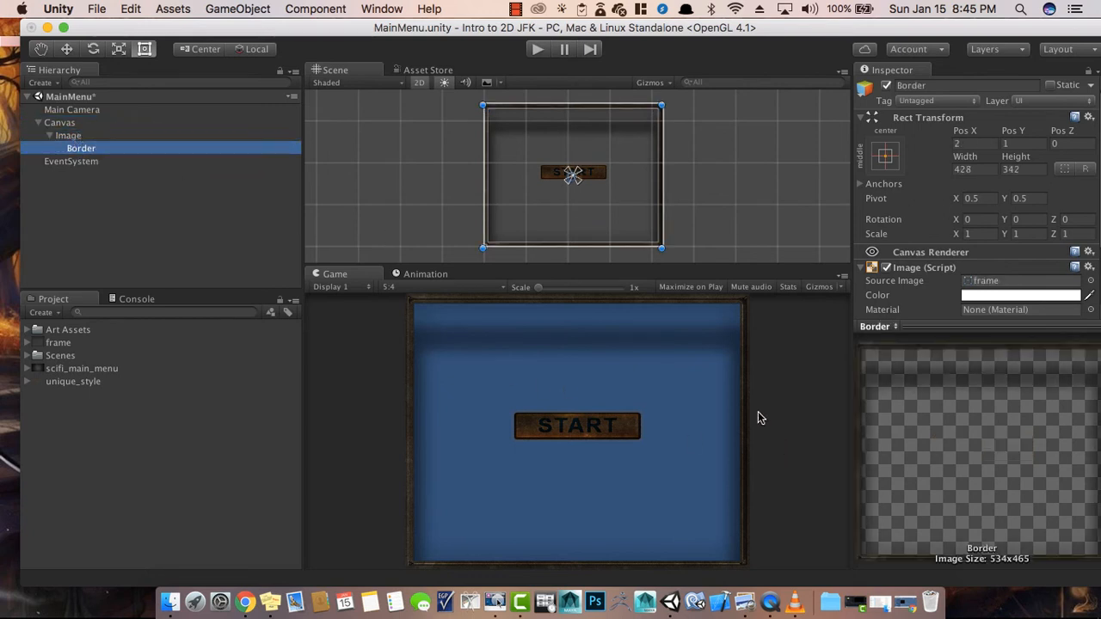
- Inspect the scifi_main_menu and unique_style assets and check which sprites Image and Border use
left_click(81, 370)
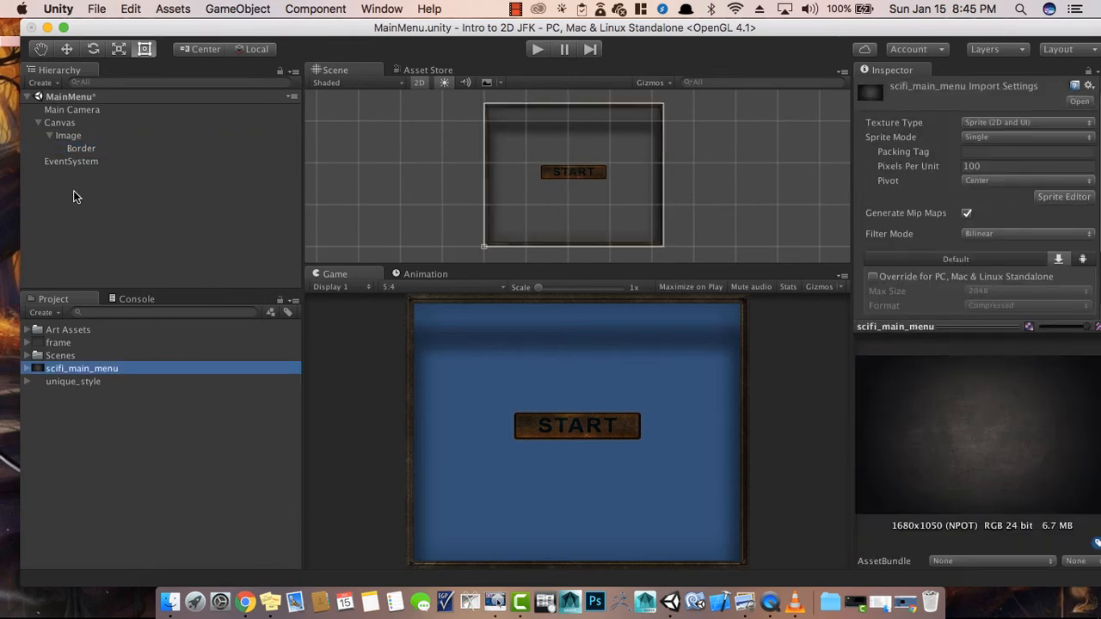
left_click(80, 139)
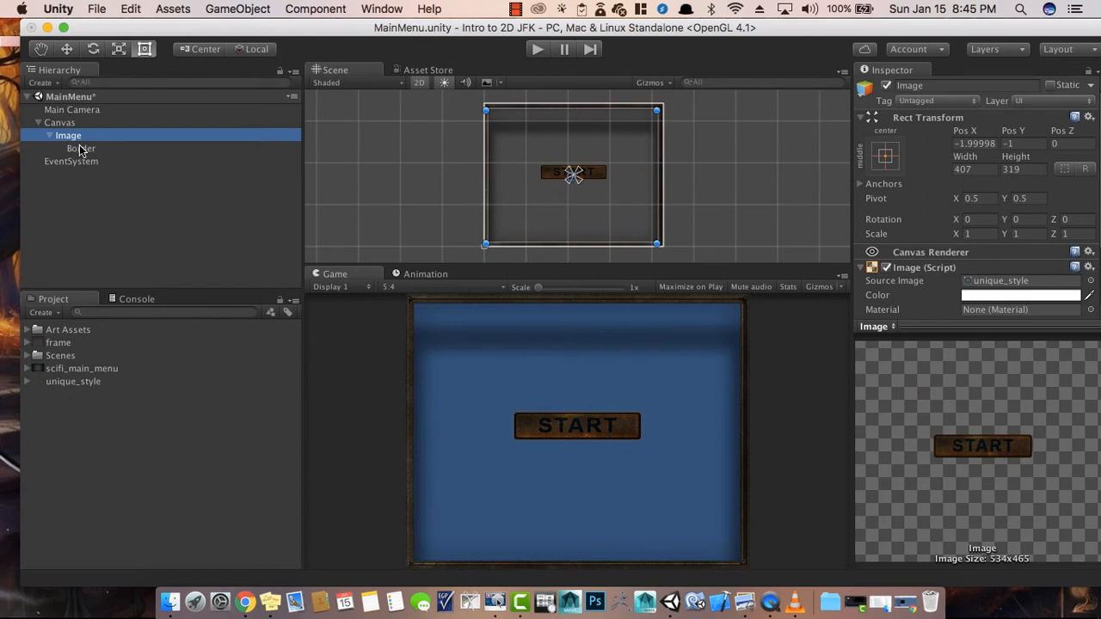
left_click(79, 148)
left_click(78, 139)
left_click(79, 149)
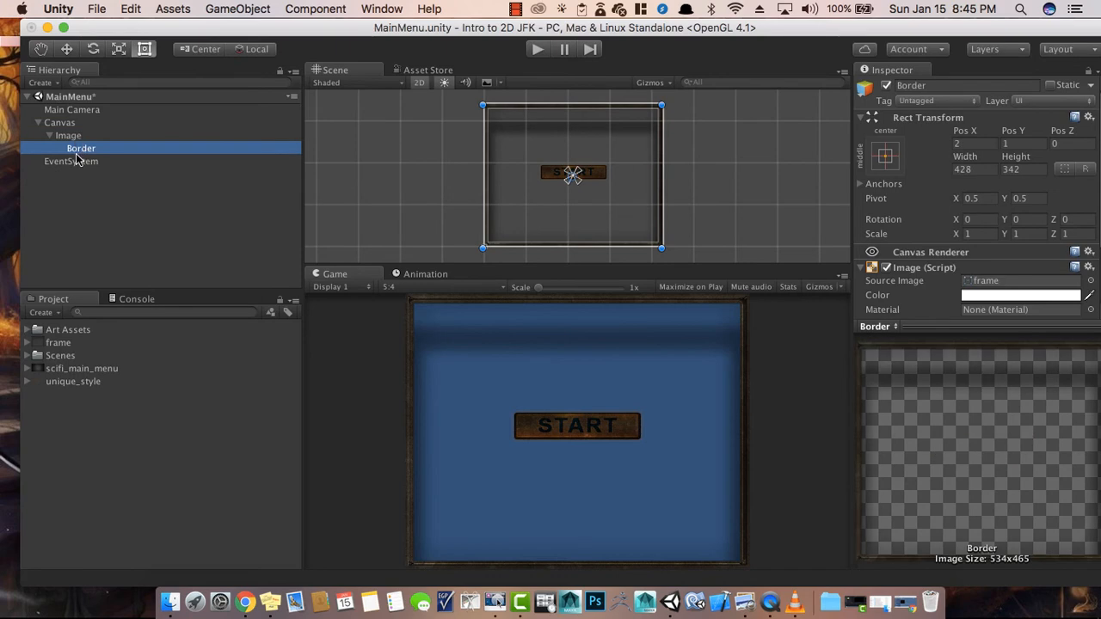
double_click(75, 381)
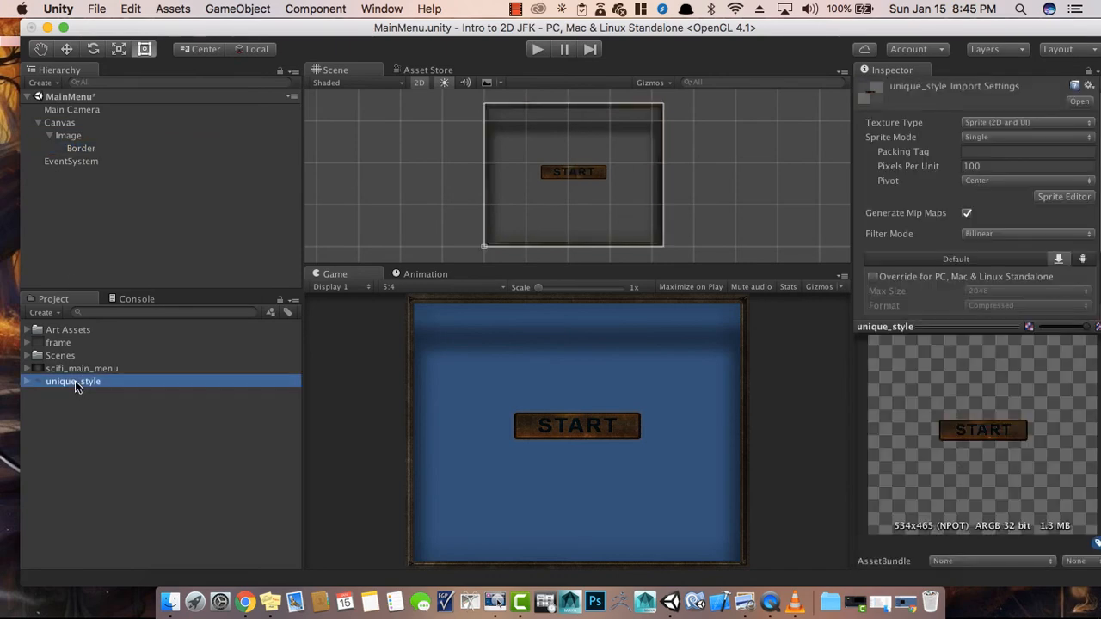
left_click(14, 31)
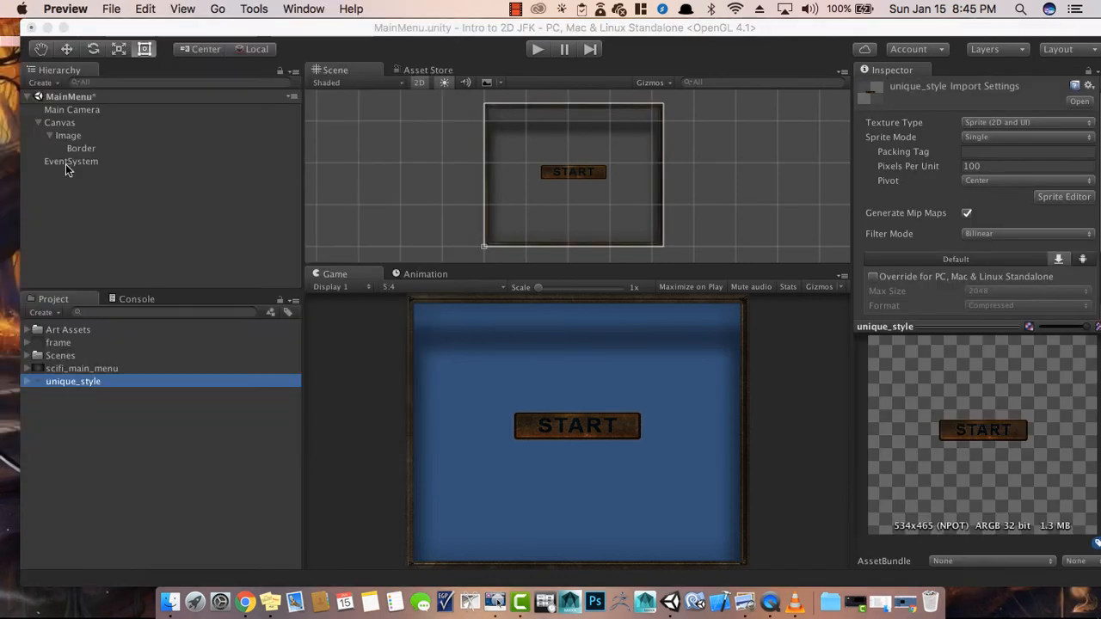
- Assign scifi_main_menu as the Image's source image
left_click(75, 383)
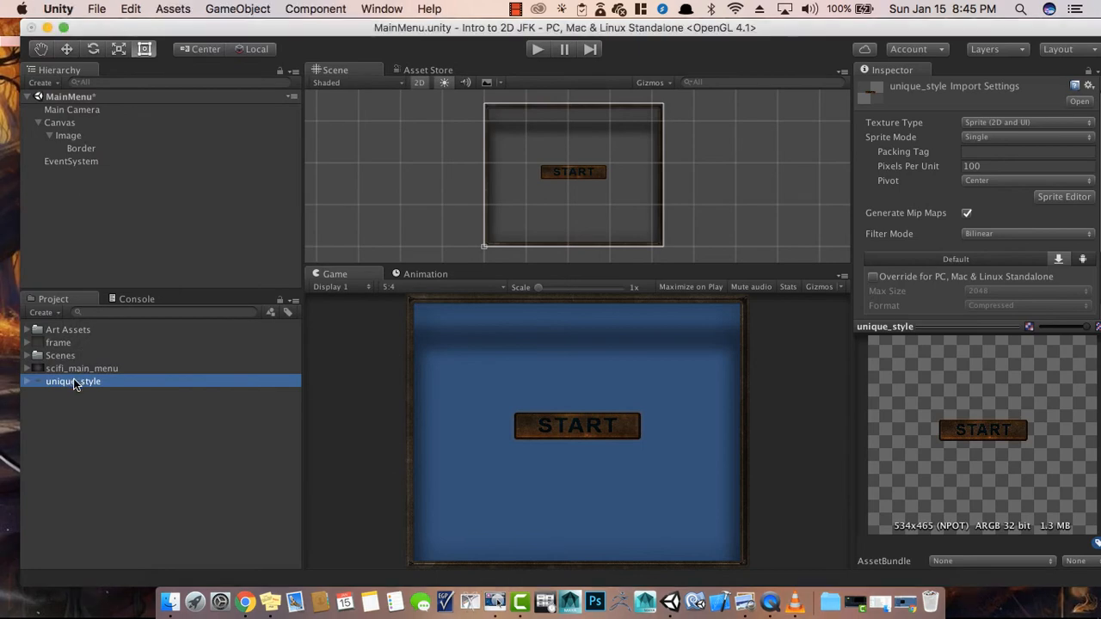
left_click(74, 445)
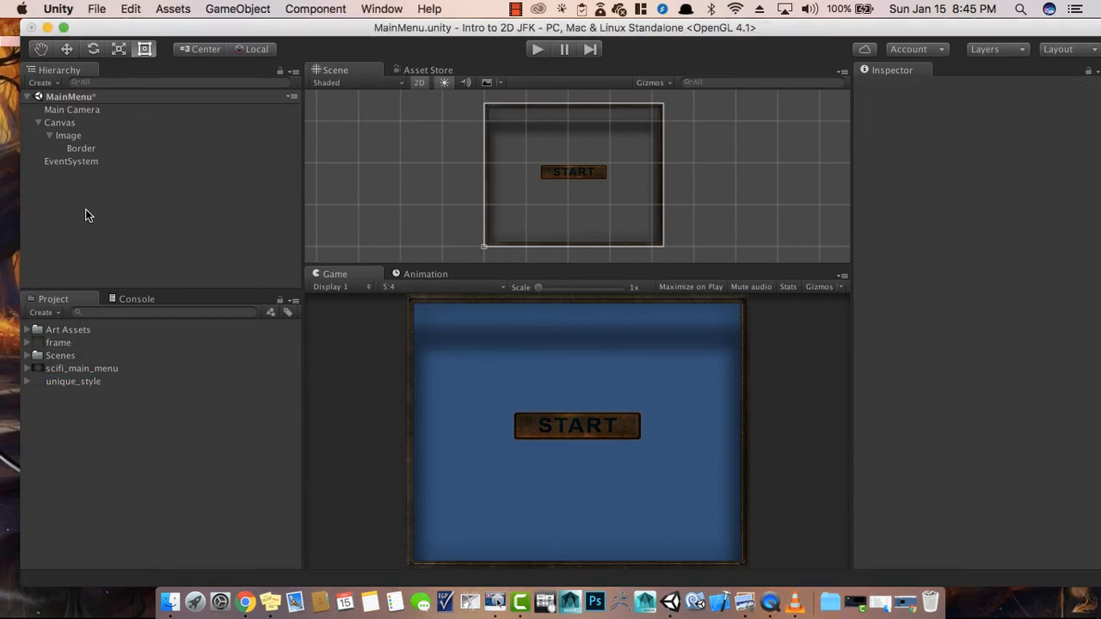
left_click(81, 140)
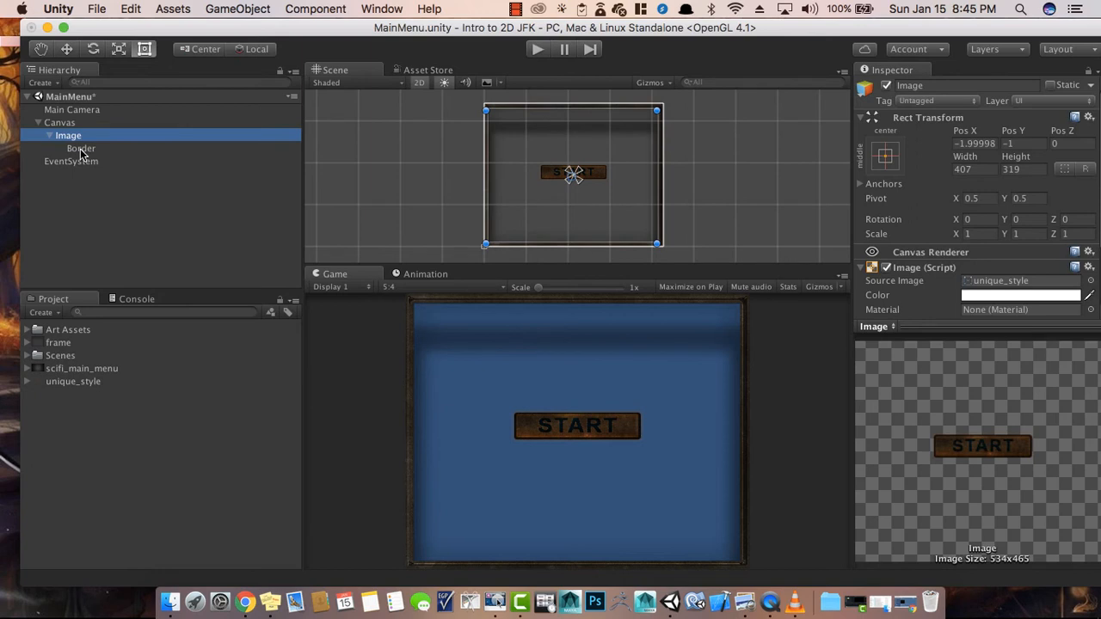
left_click_drag(66, 372, 1015, 281)
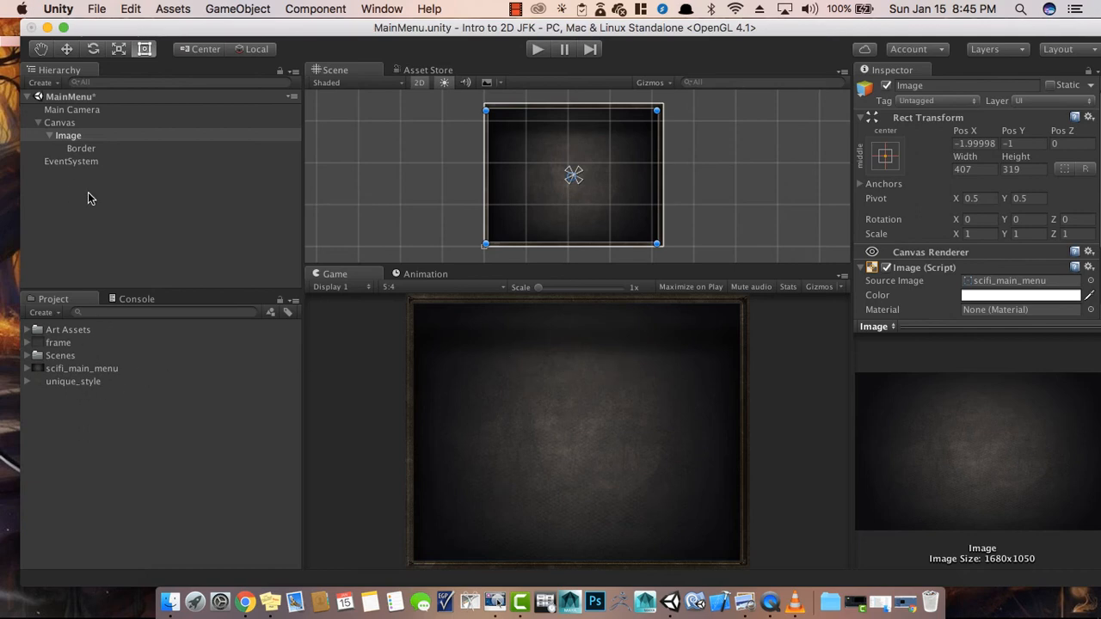
- Add a UI Image as a child of Border and assign unique_style as its source image
left_click(86, 150)
right_click(86, 148)
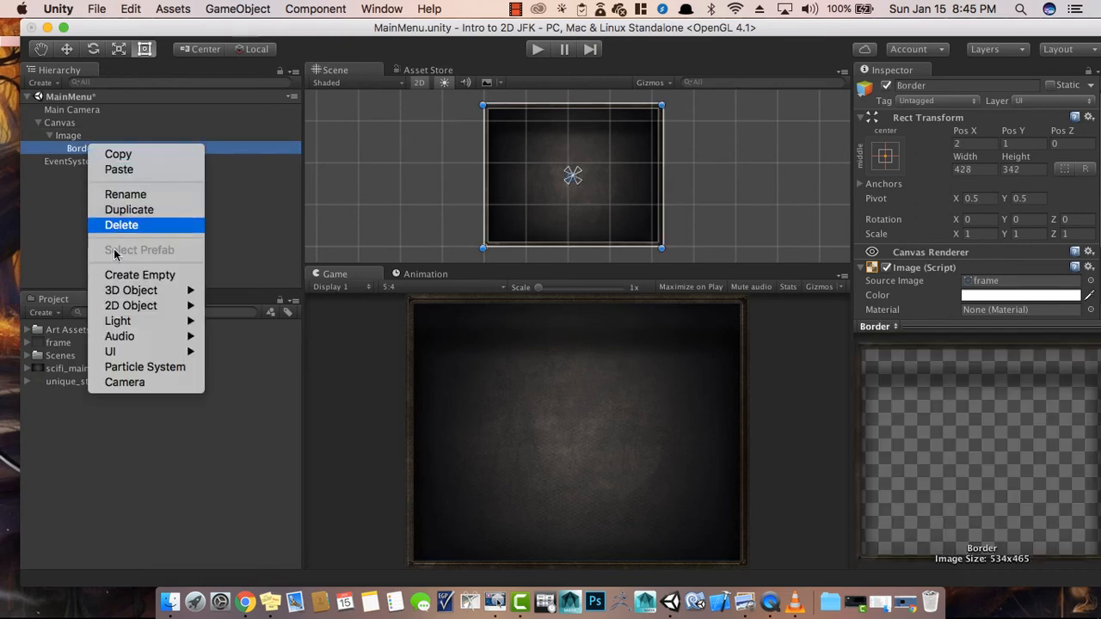
mouse_move(120, 351)
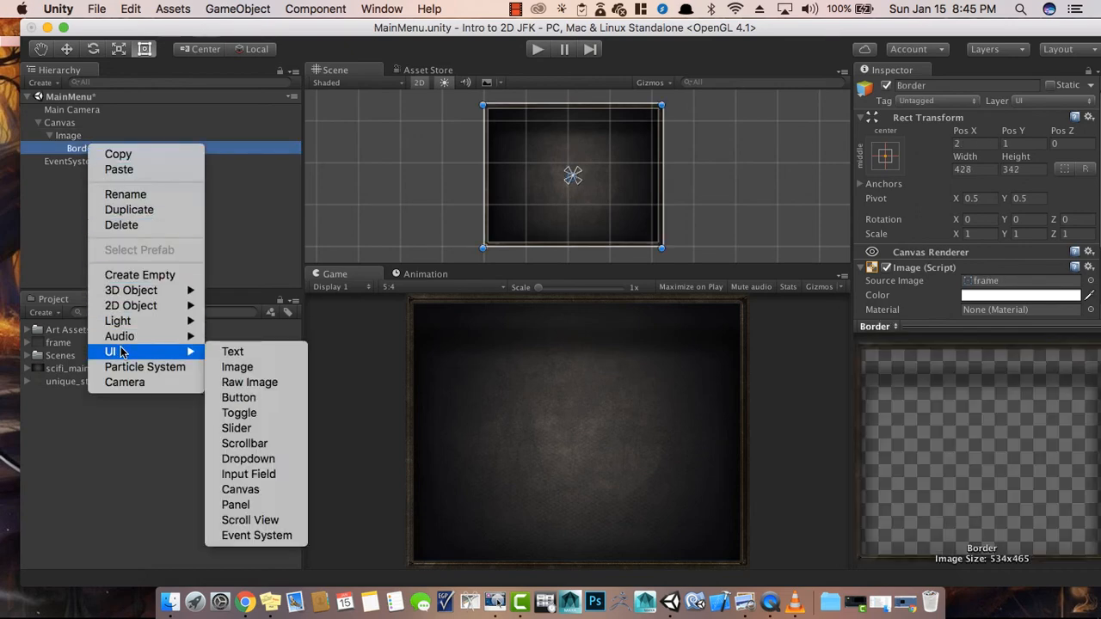
left_click(237, 367)
left_click_drag(86, 383, 973, 281)
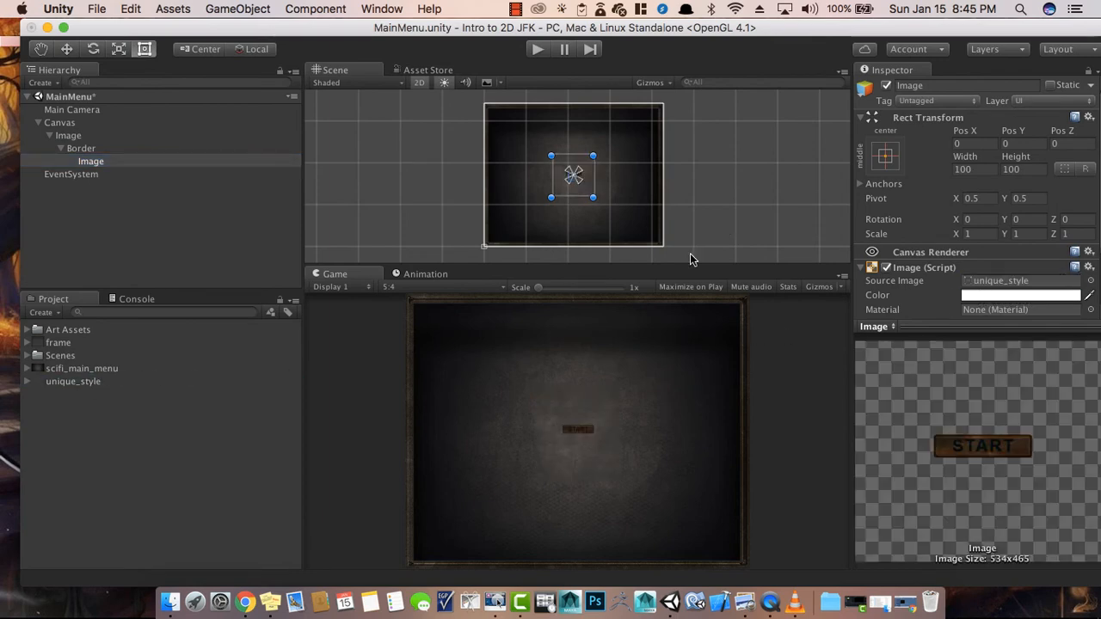
- Enlarge the START image to about 433 by 433 and move it to about X -2.5, Y -45.5
left_click_drag(593, 197, 738, 320)
left_click_drag(626, 217, 571, 175)
left_click(106, 159)
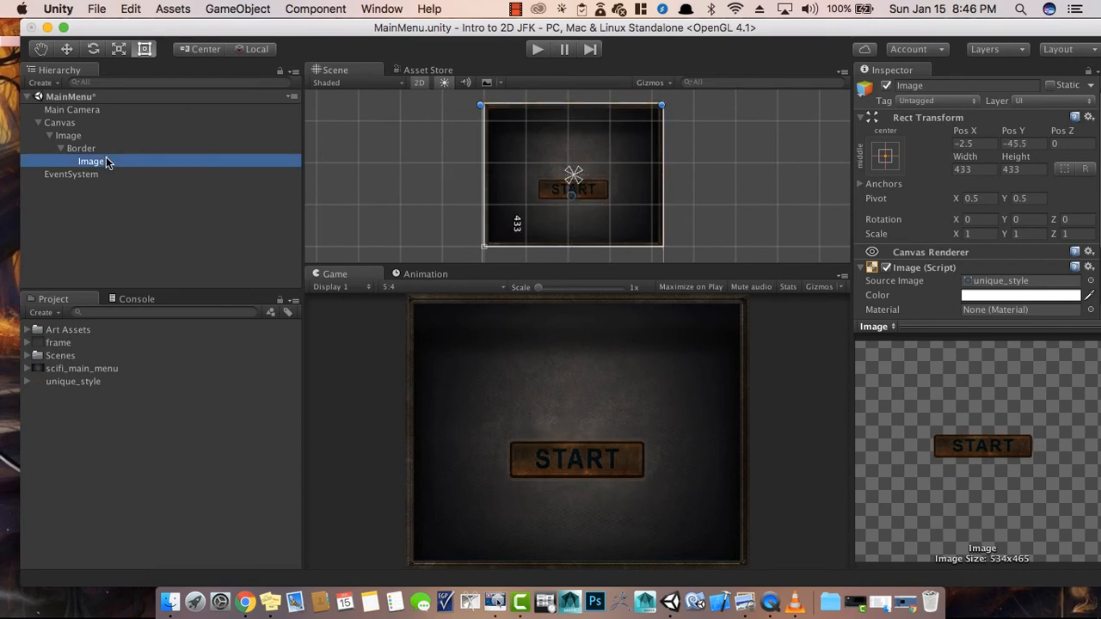
- Play the scene to check the START image in the main menu and stop it again
left_click(126, 161)
left_click(108, 185)
left_click(98, 174)
left_click(97, 162)
left_click(540, 43)
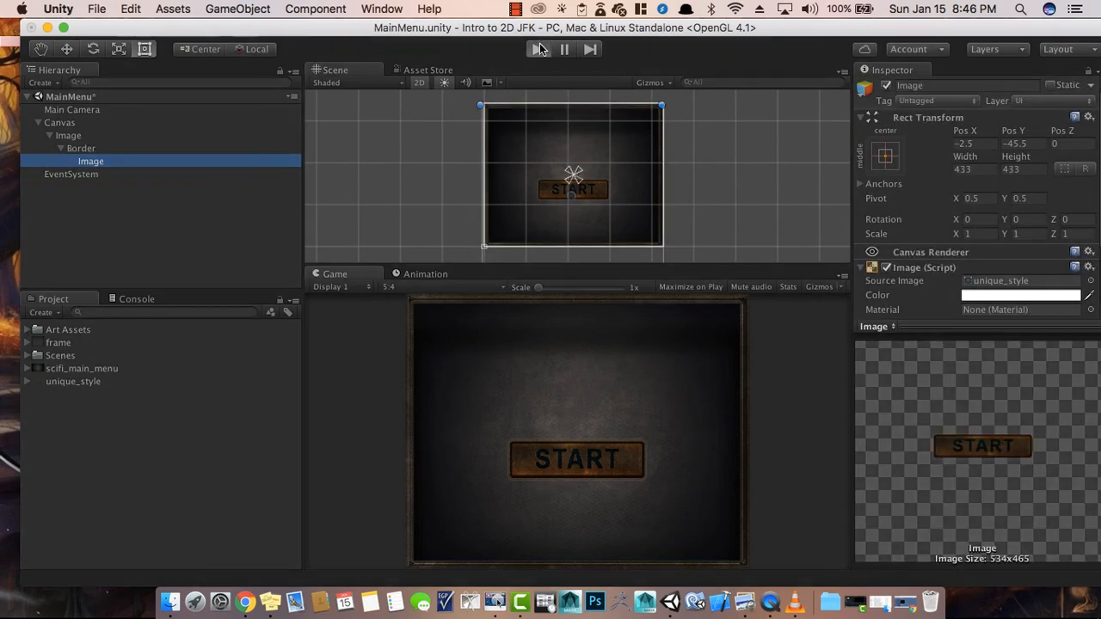
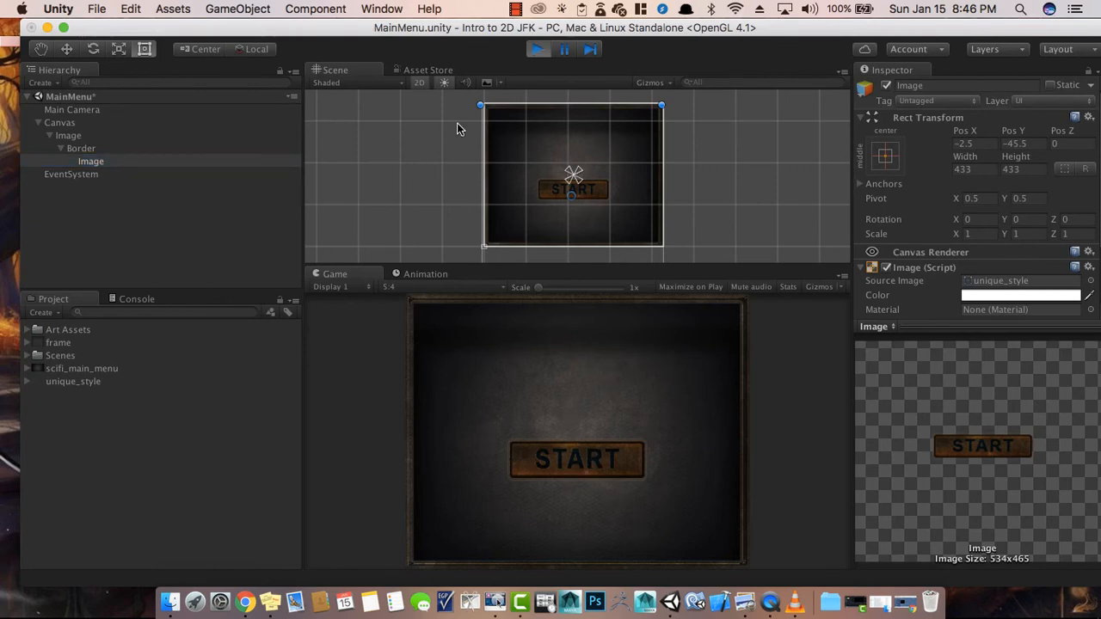
left_click(538, 50)
- Delete the START image nested under Border
left_click(101, 162)
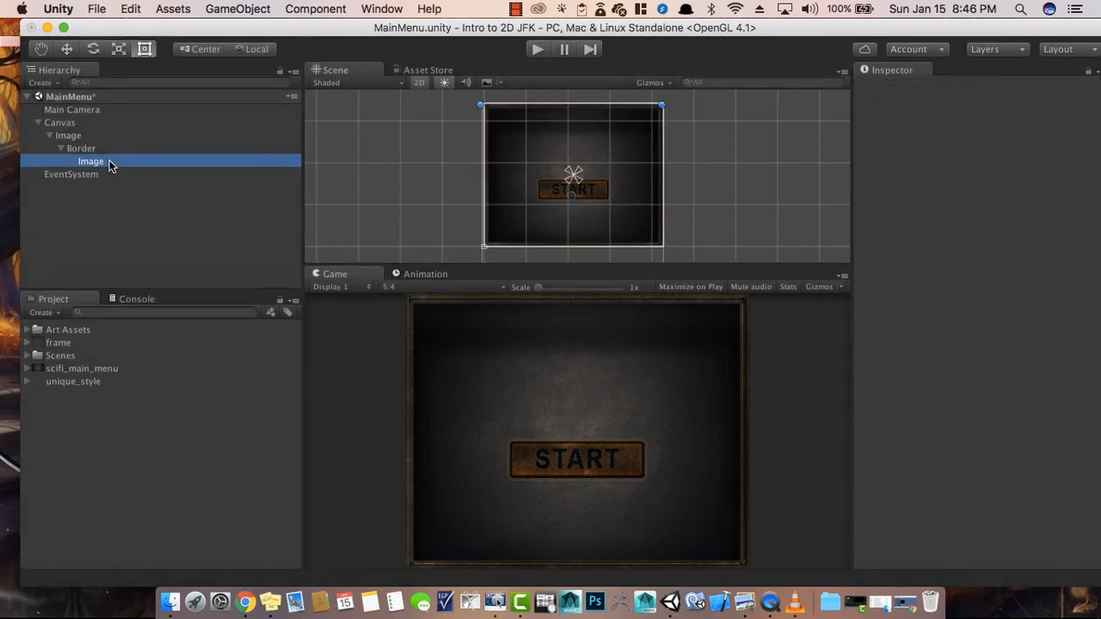
key("super+BackSpace")
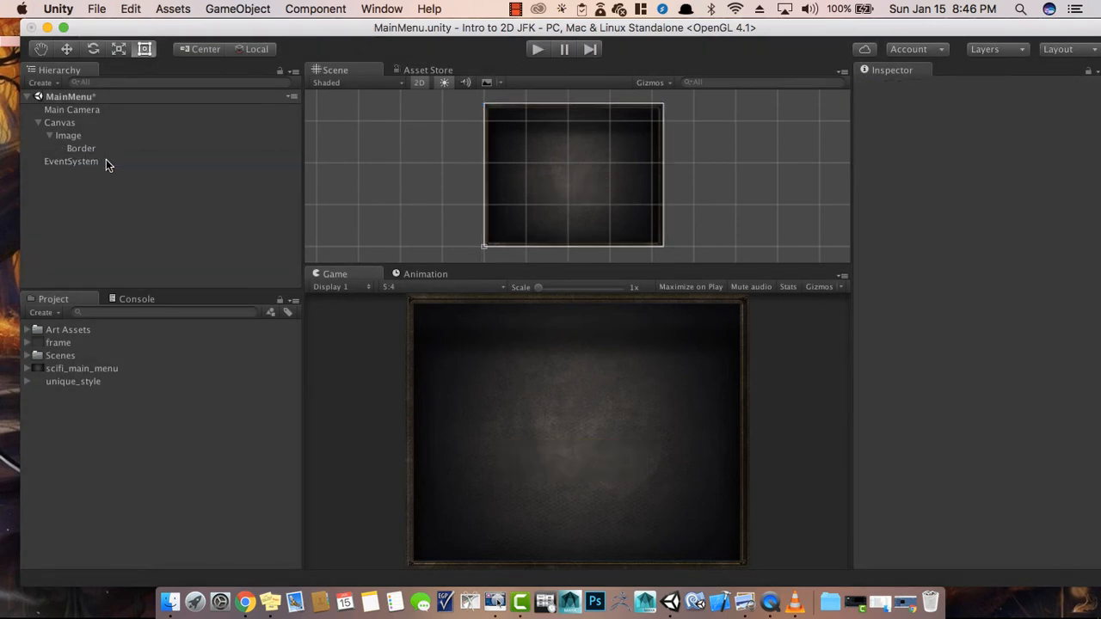
- Swap the nesting in the hierarchy so that Image is a child of Border
left_click(93, 149)
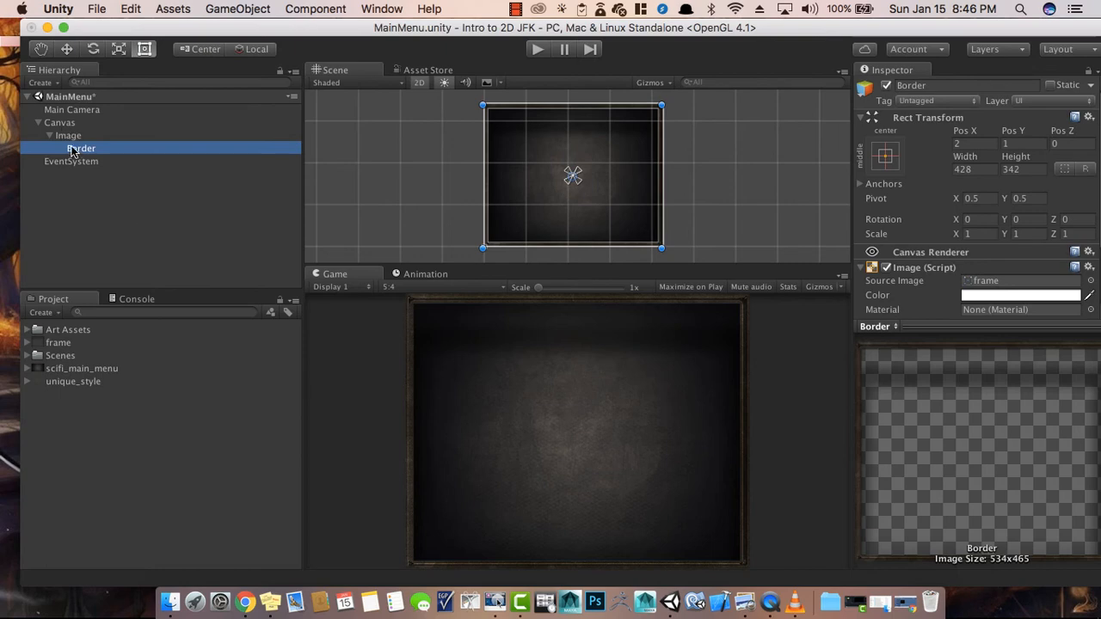
left_click_drag(72, 151, 72, 138)
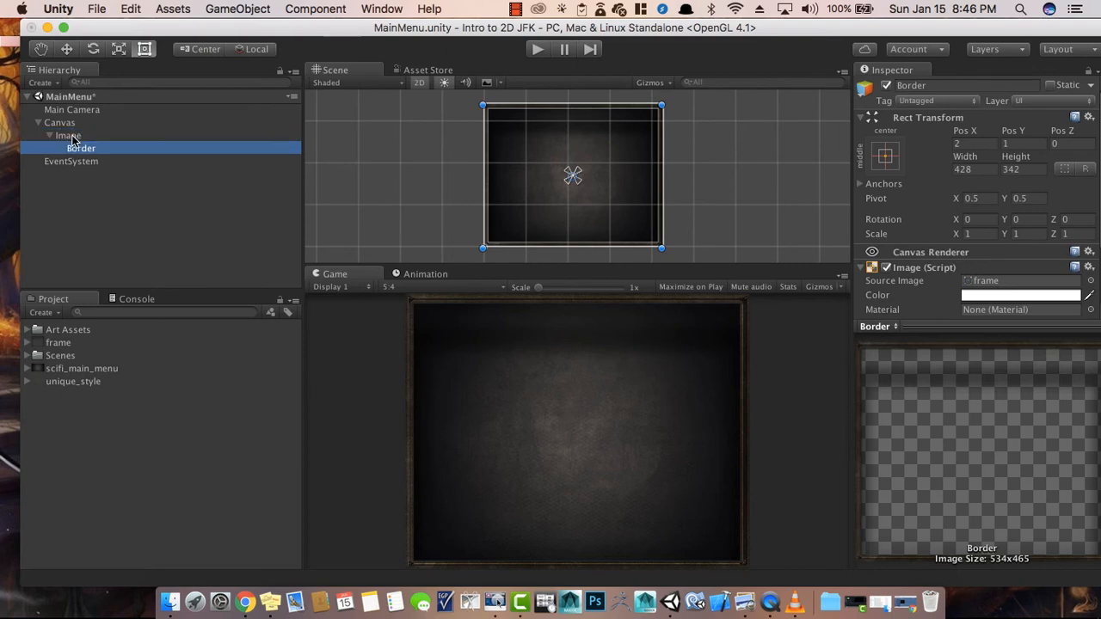
left_click(73, 137)
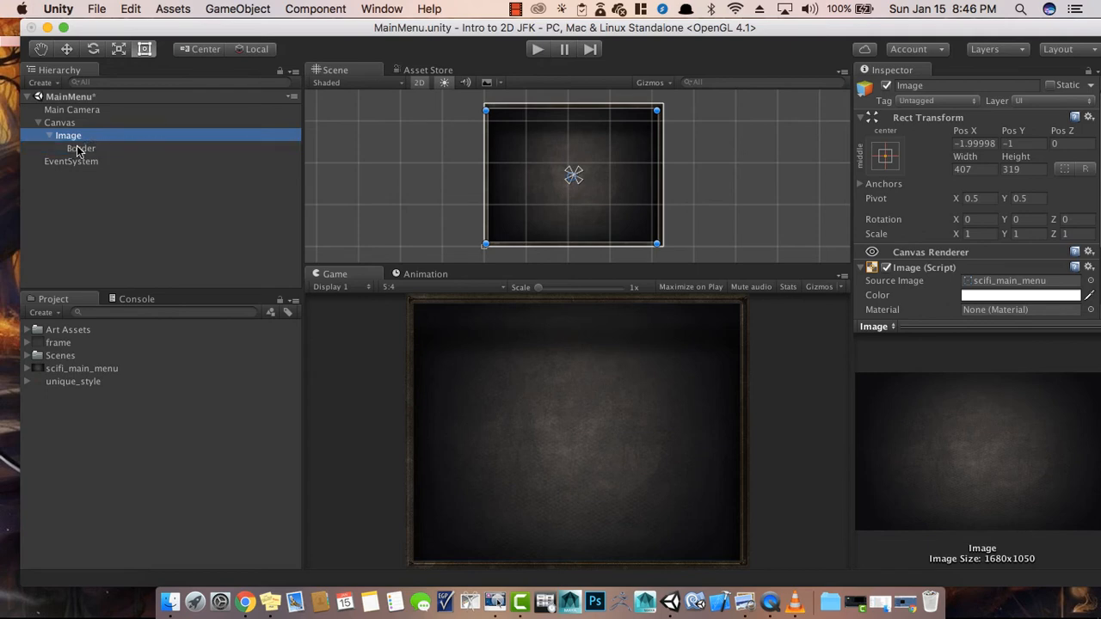
left_click(76, 150)
mouse_move(76, 152)
left_mouse_down()
mouse_move(73, 123)
mouse_move(72, 136)
left_mouse_up()
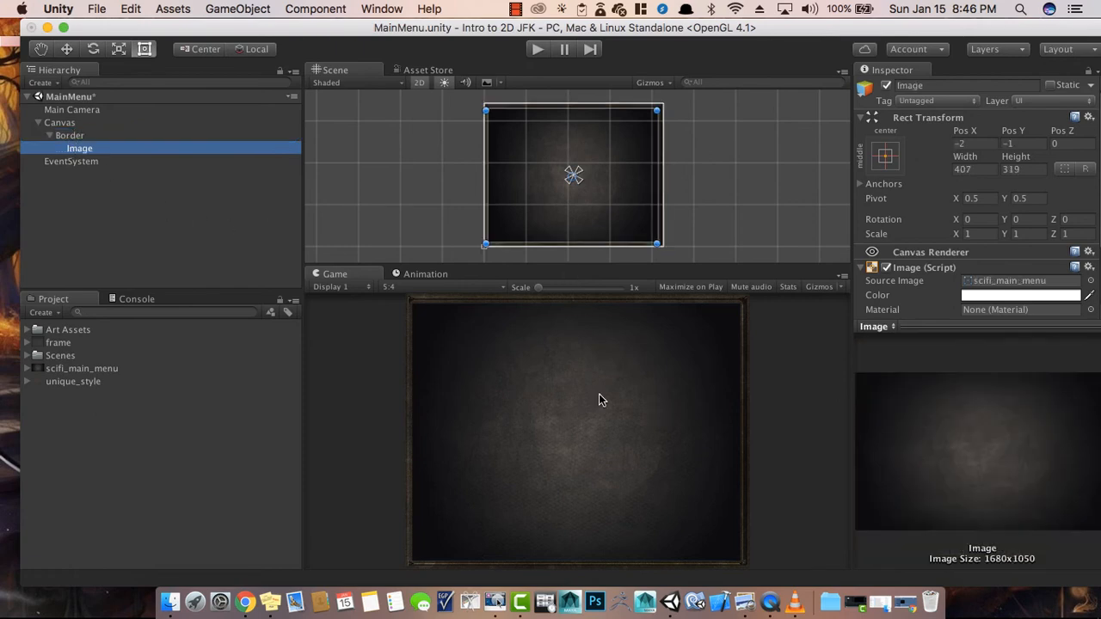
- Rename the Image under Border as BackgroundImage
left_click(164, 213)
left_click(86, 151)
left_click(89, 152)
left_click(77, 148)
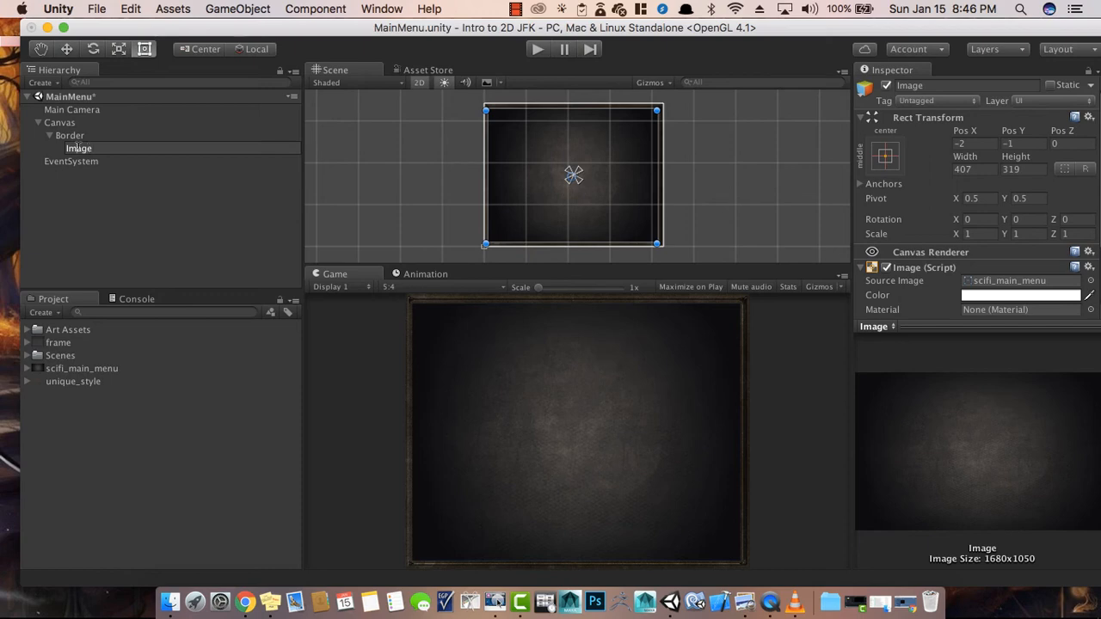
type("Background")
key("Return")
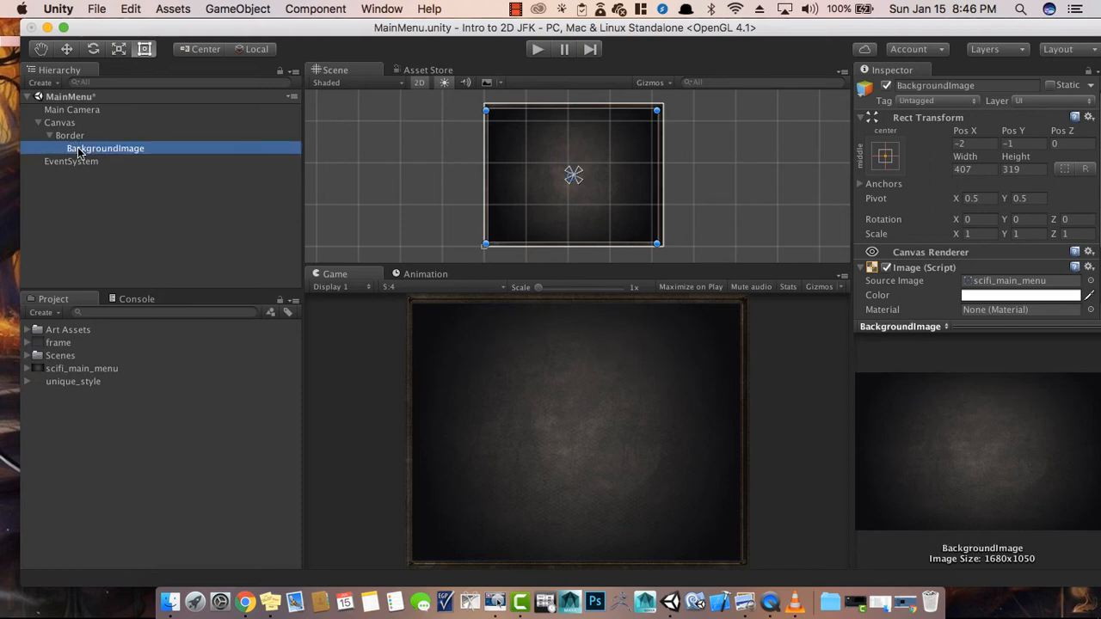
- Add a UI Button to the Canvas
left_click(107, 176)
left_click(103, 148)
left_click(93, 205)
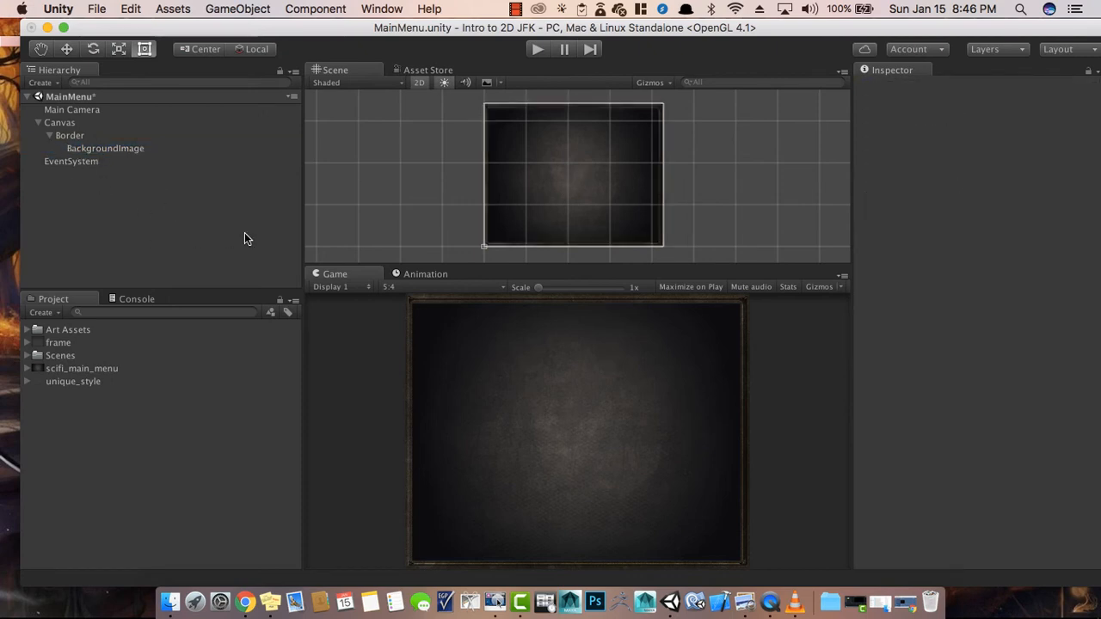
left_click(240, 10)
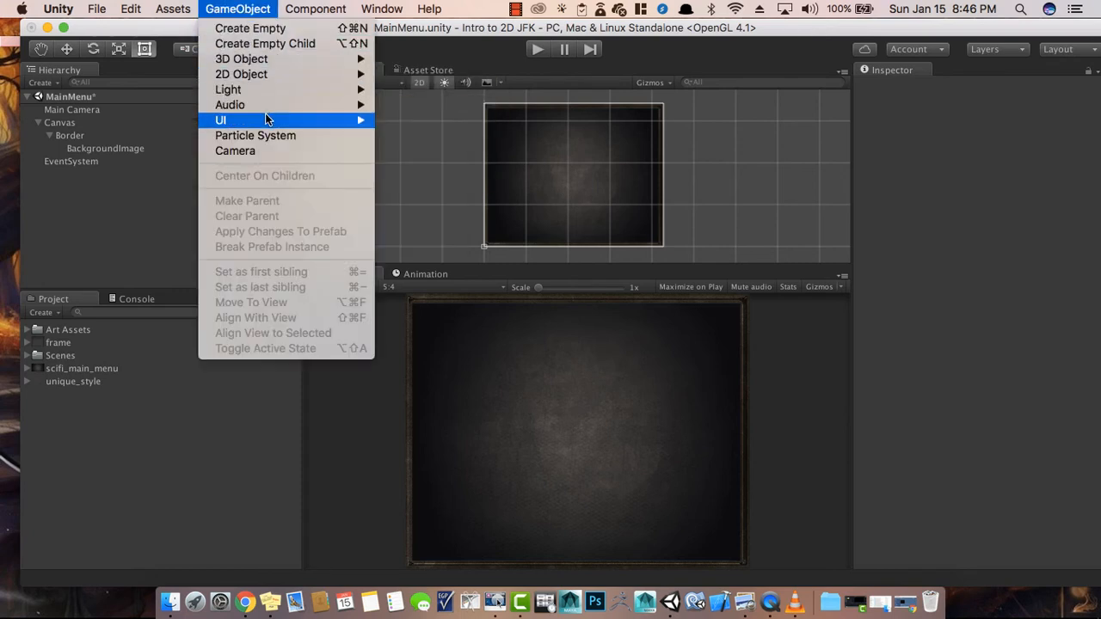
mouse_move(267, 119)
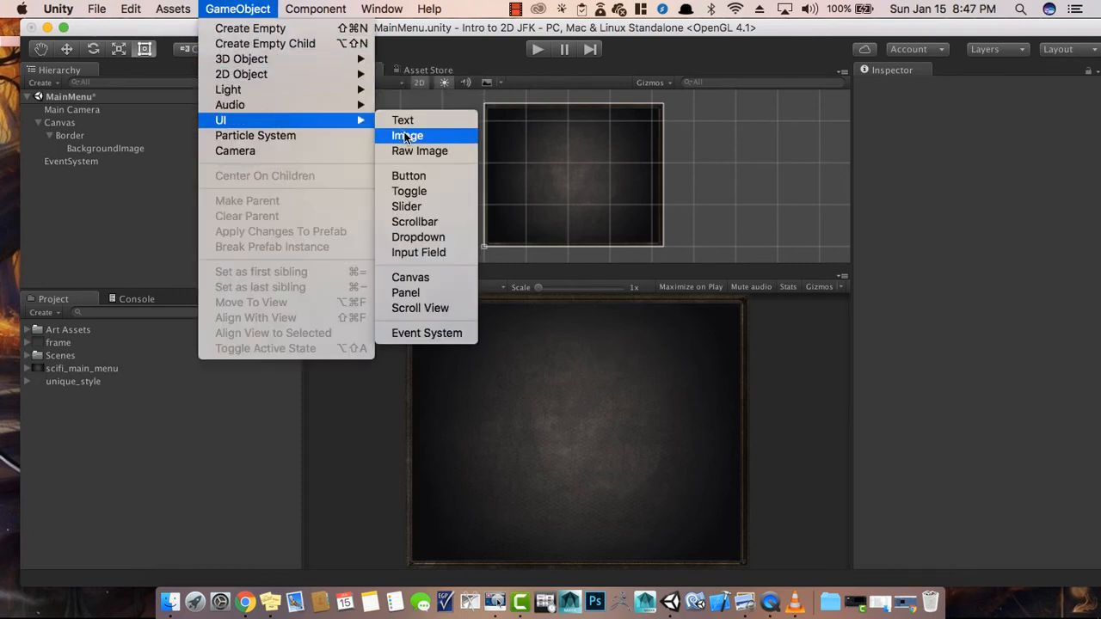
left_click(406, 176)
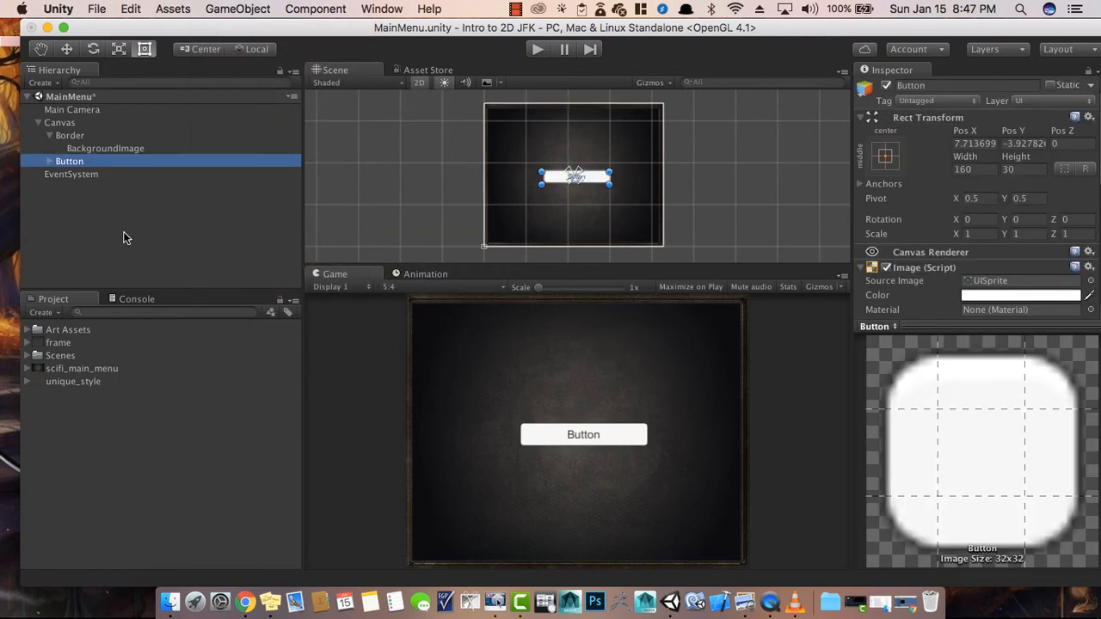
- Nest the Button under BackgroundImage in the hierarchy
left_click(74, 187)
left_click(73, 163)
left_click(53, 137)
left_click(50, 138)
left_click(72, 149)
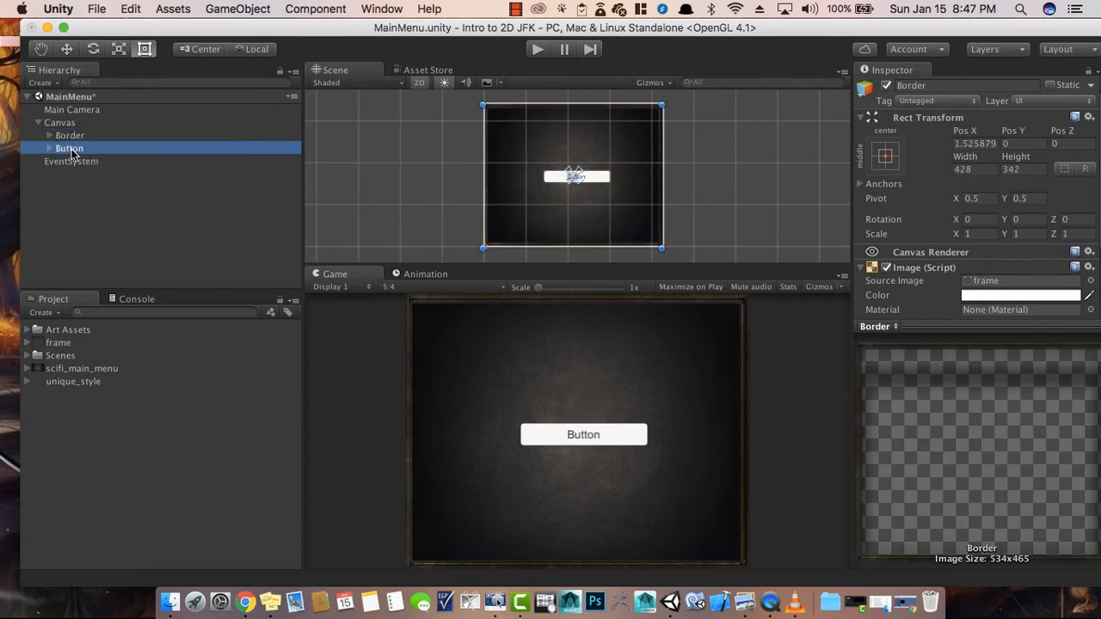
left_click(67, 124)
left_click(70, 151)
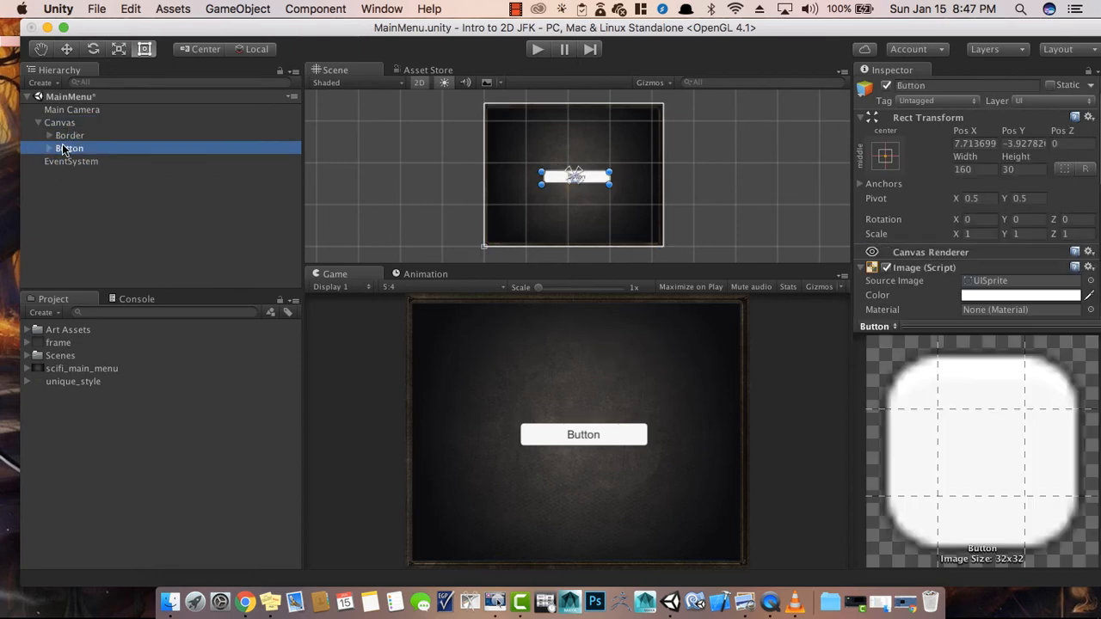
left_click(49, 136)
left_click(74, 234)
left_click_drag(69, 161, 91, 153)
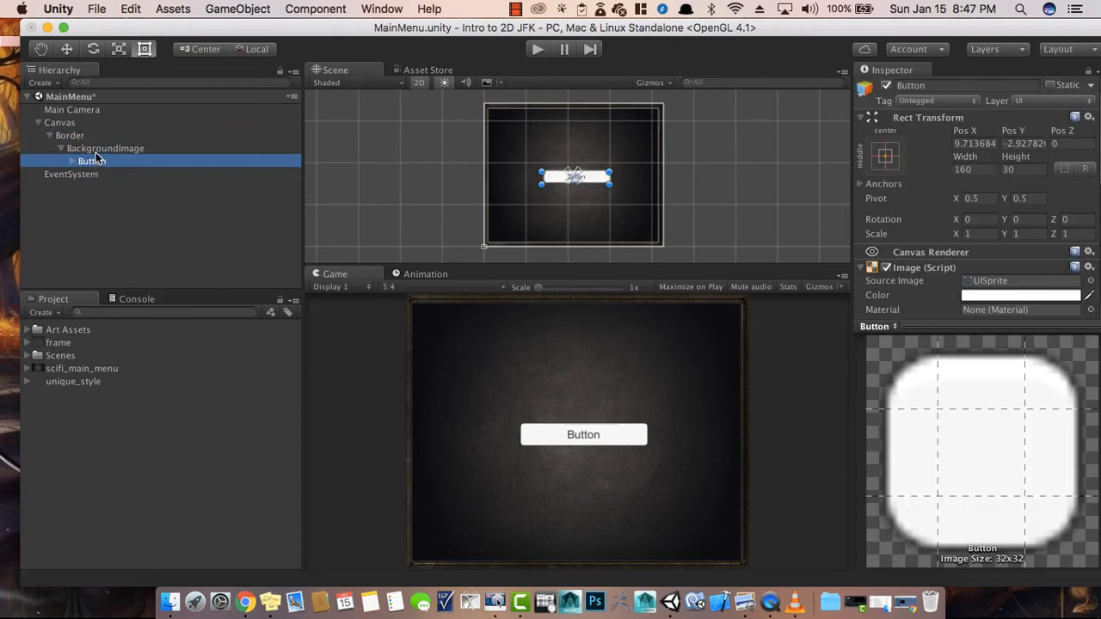
left_click_drag(93, 162, 89, 154)
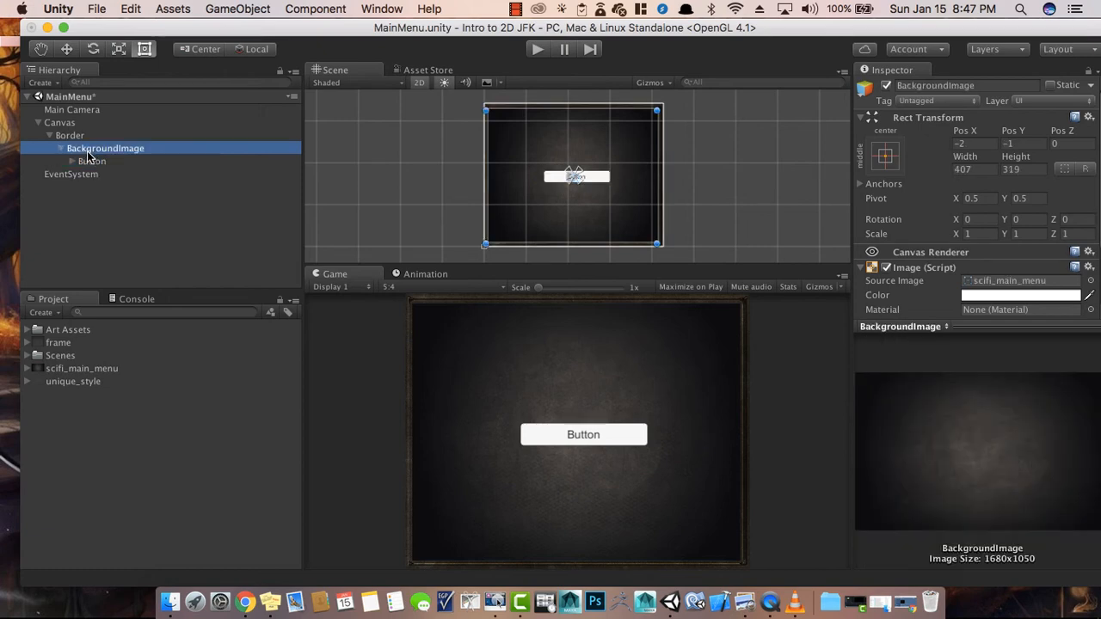
- Rename the Button under BackgroundImage as StartButton
left_click(86, 161)
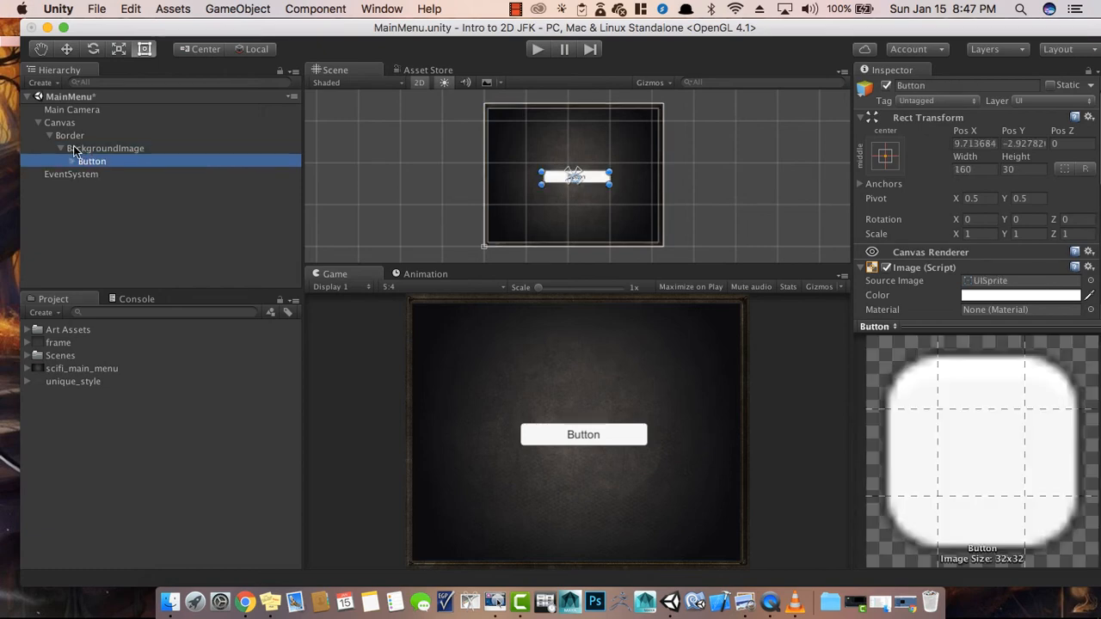
left_click(137, 259)
left_click(81, 159)
key("Return")
type("StartBu")
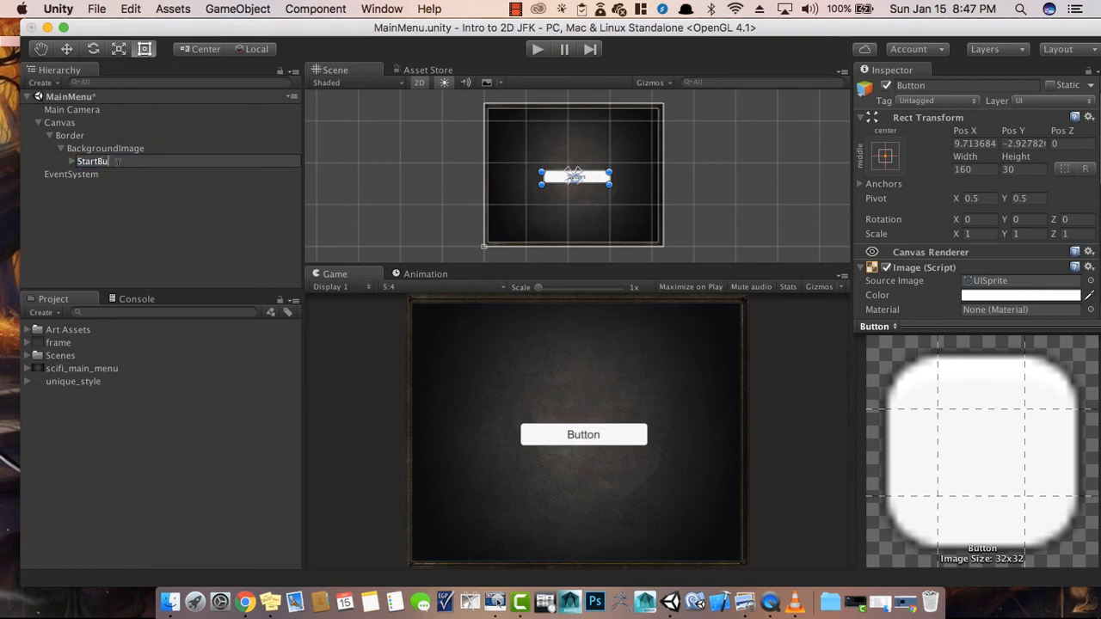
type("tton")
key("Return")
left_click(89, 183)
left_click(113, 161)
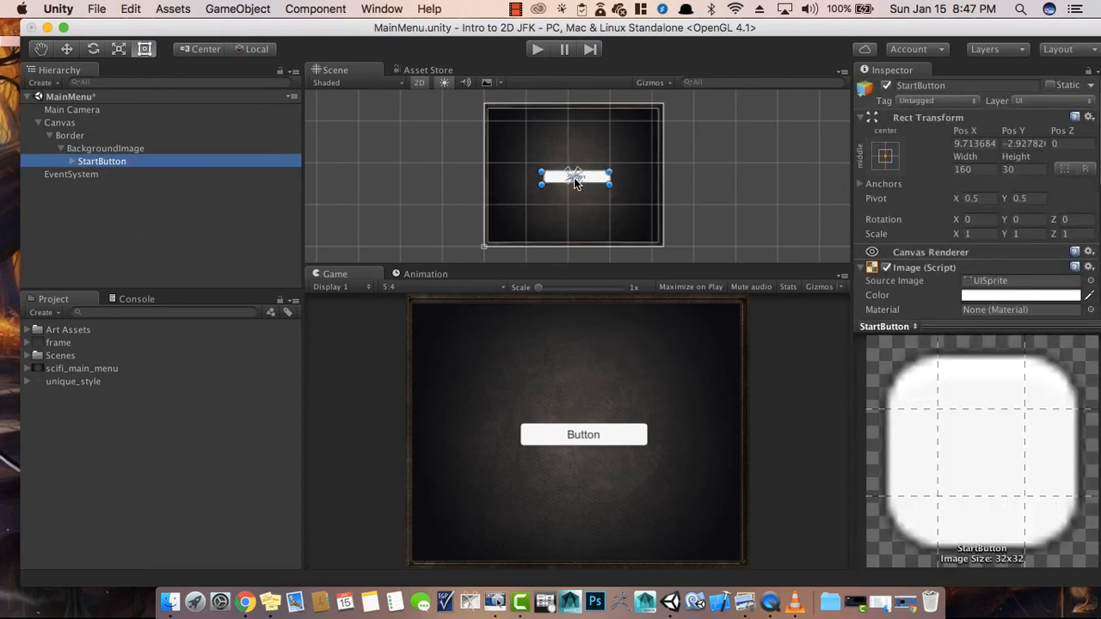
- Center StartButton on the background at position 0, 0 and set its source image to unique_style
left_click_drag(592, 182, 585, 183)
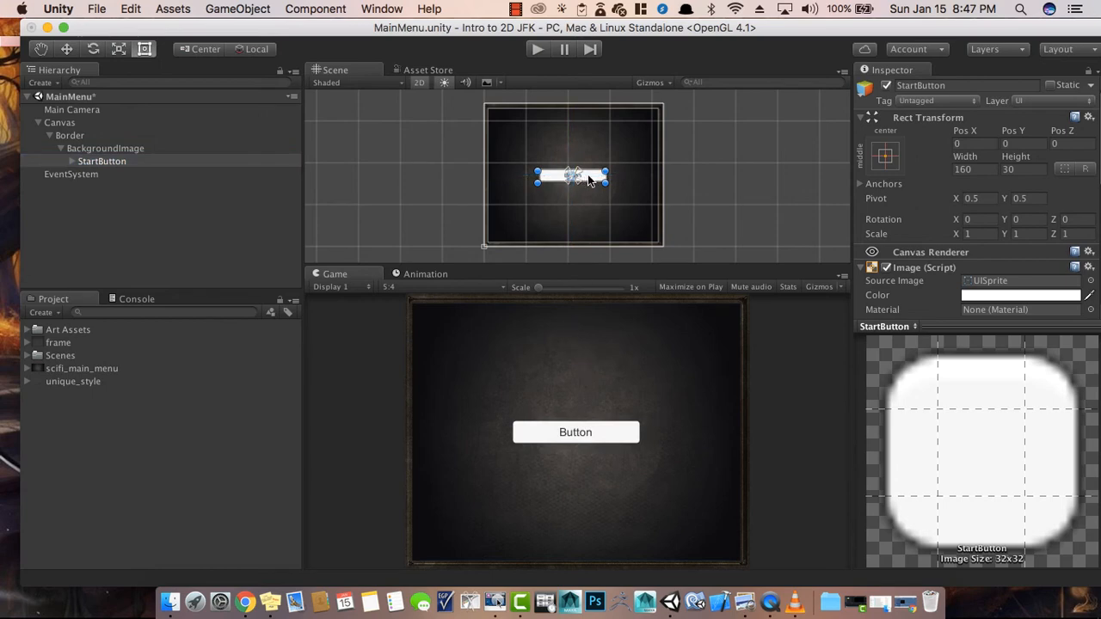
left_click(585, 180)
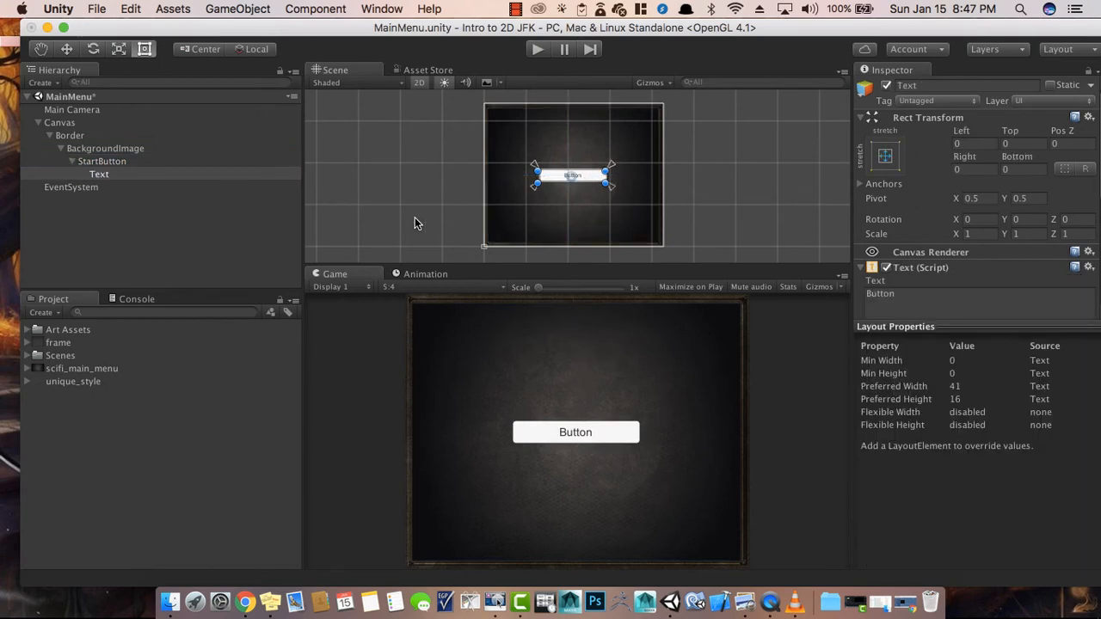
left_click(93, 175)
left_click(98, 163)
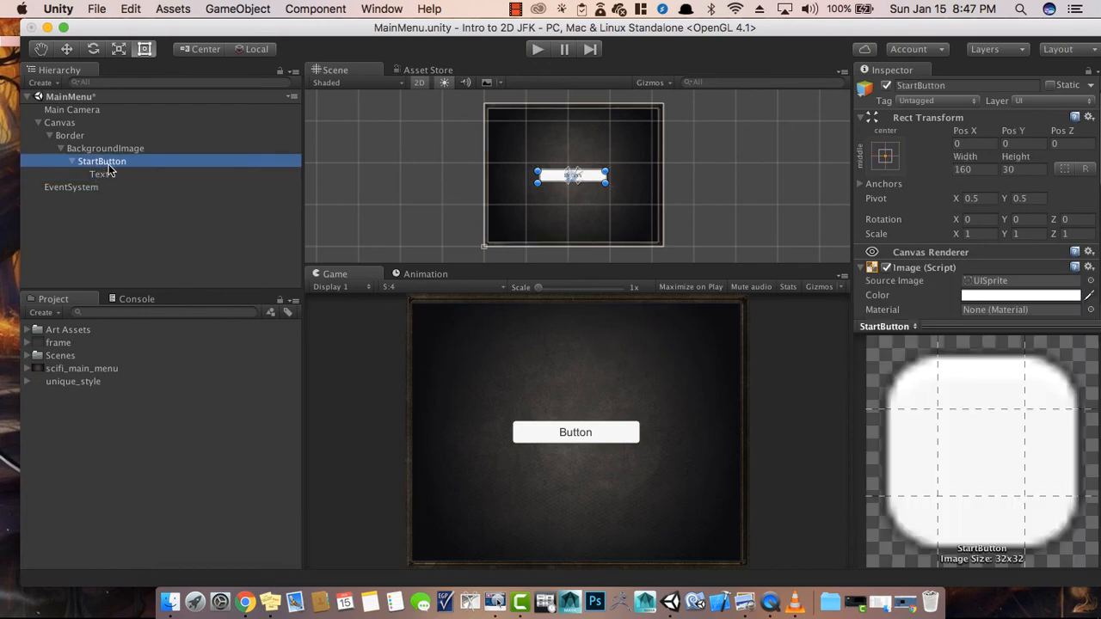
left_click_drag(74, 382, 967, 288)
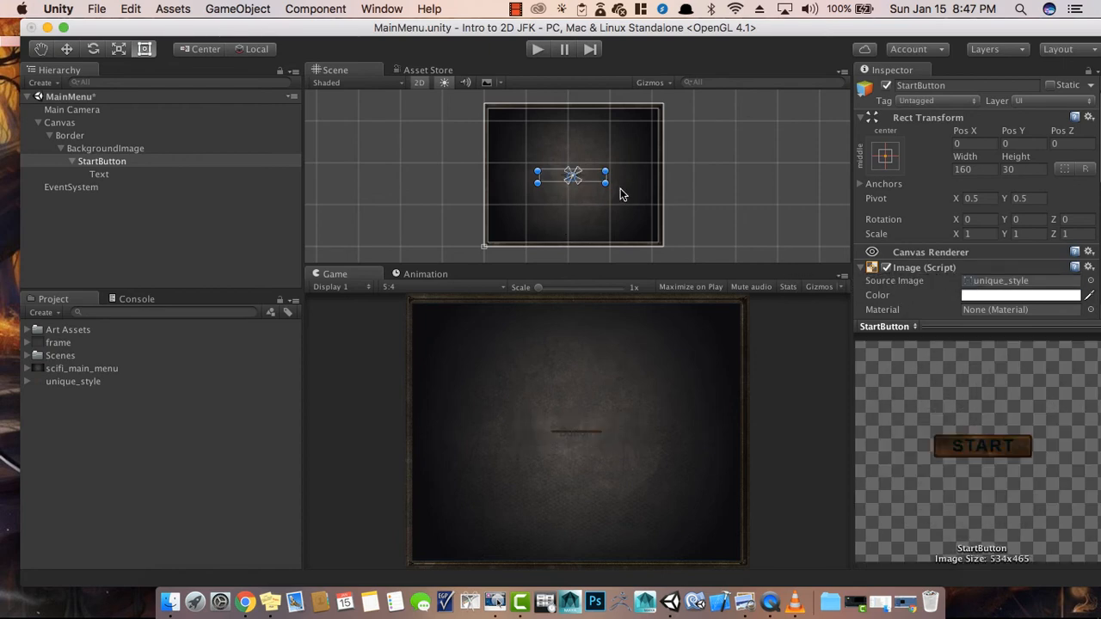
- Enlarge StartButton to about 384 by 366 and move it to about X -11.5, Y -33
left_click_drag(605, 182, 713, 320)
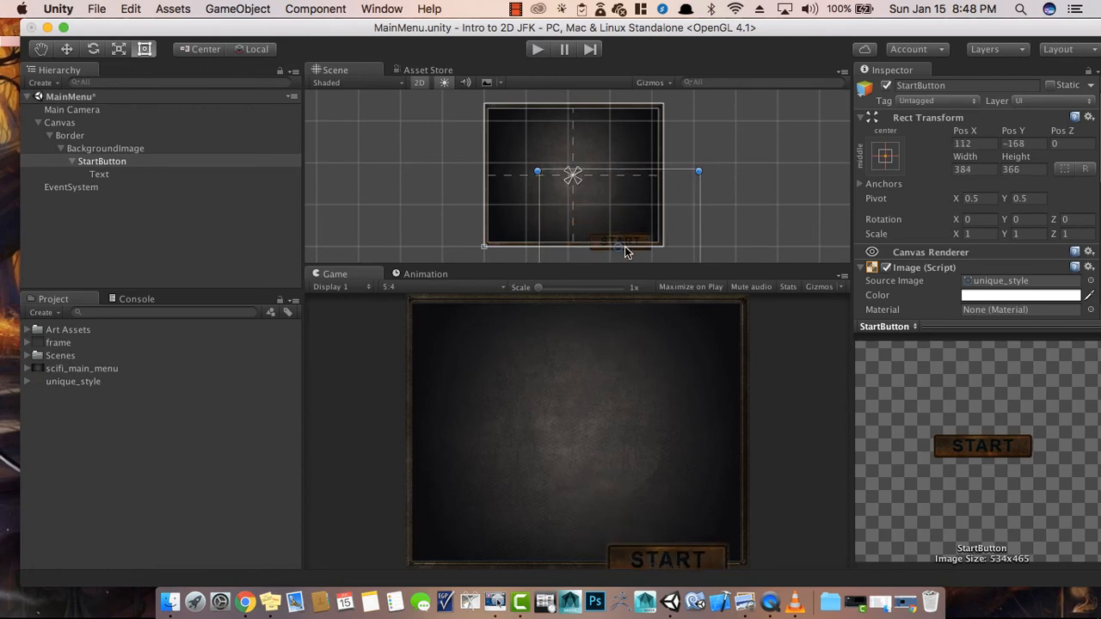
left_click_drag(621, 250, 568, 182)
left_click_drag(576, 138, 573, 162)
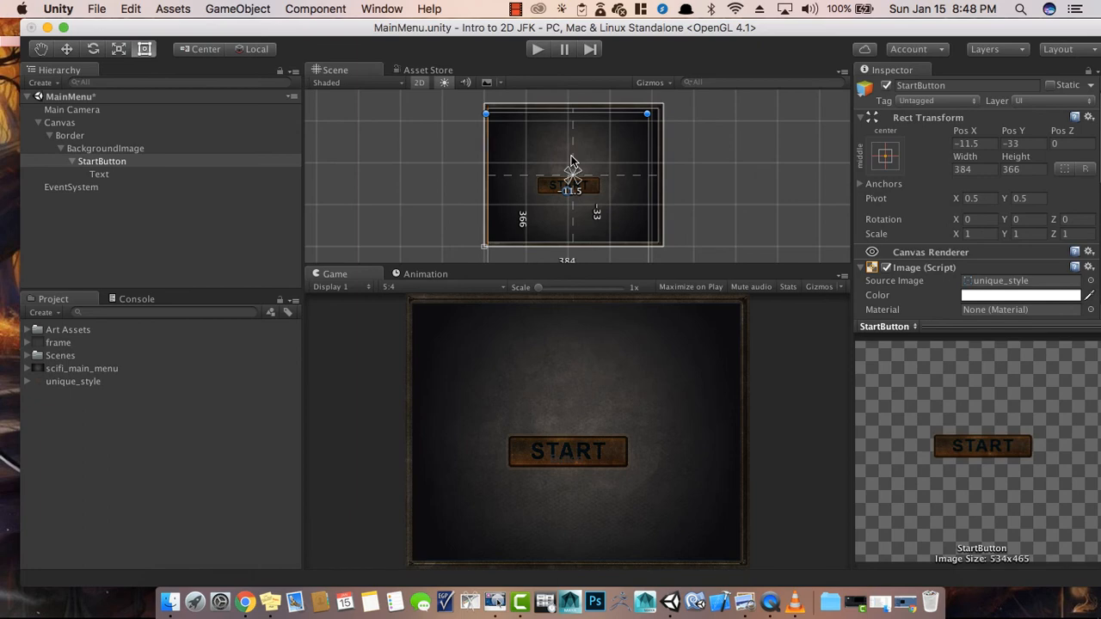
- Clear the default caption from the Text object under StartButton
left_click(99, 175)
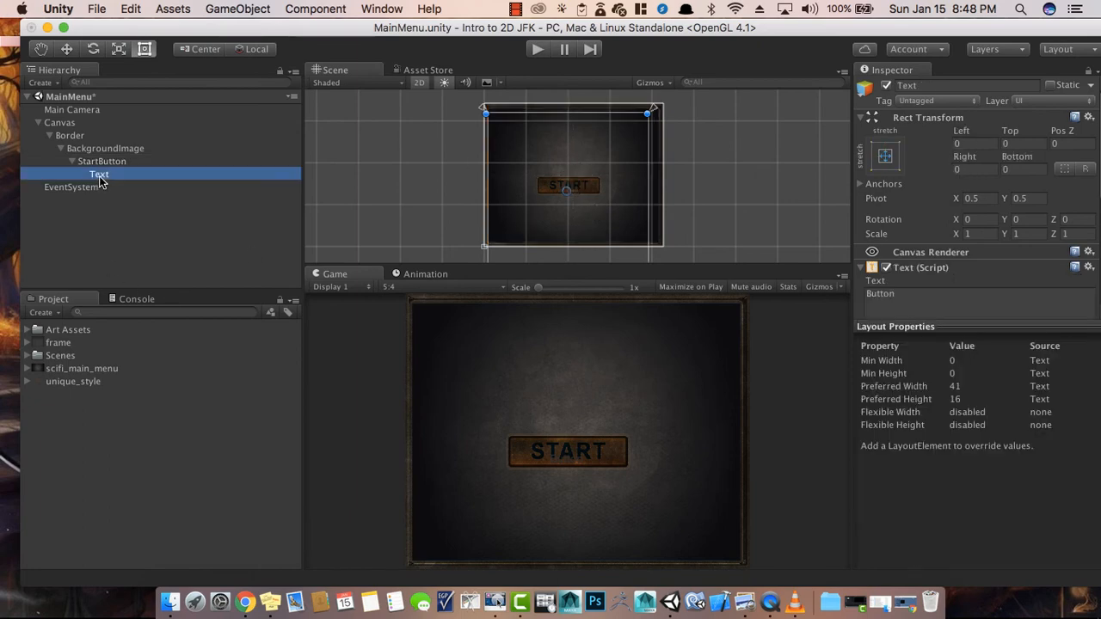
left_click(922, 293)
key("BackSpace")
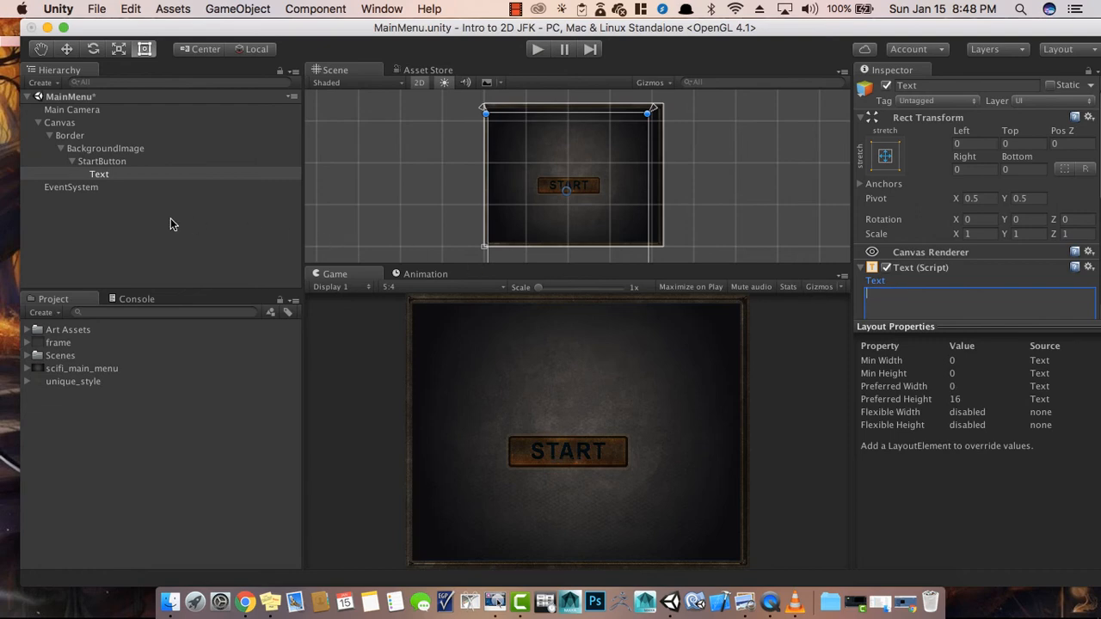
left_click(99, 179)
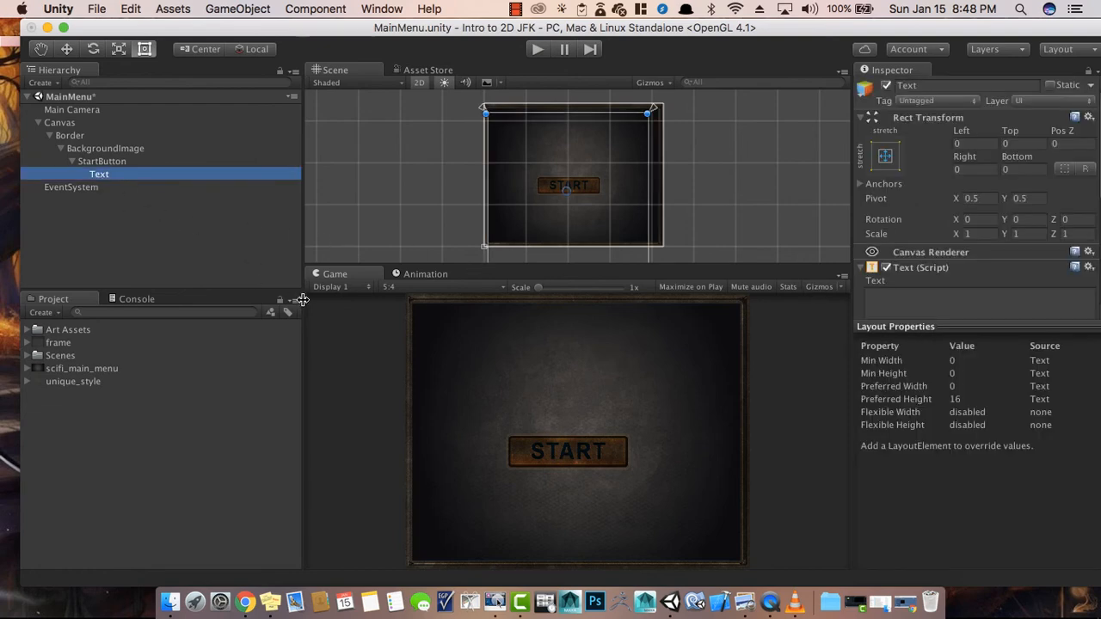
left_click(487, 402)
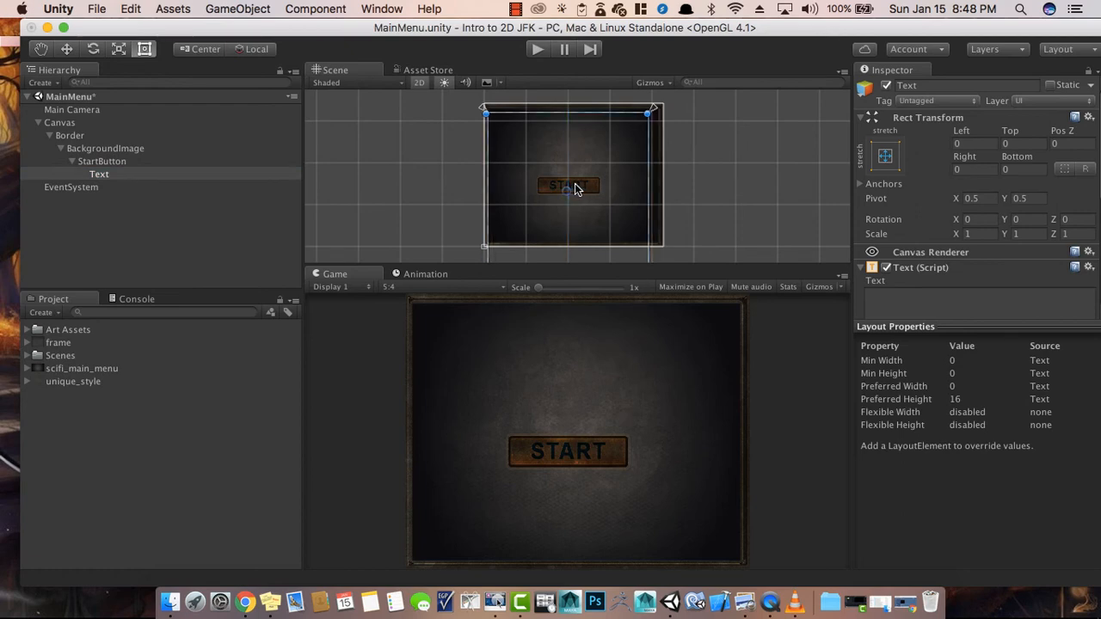
- Center StartButton horizontally on the background at X 0, keeping Y at -33
left_click(727, 182)
left_click(555, 182)
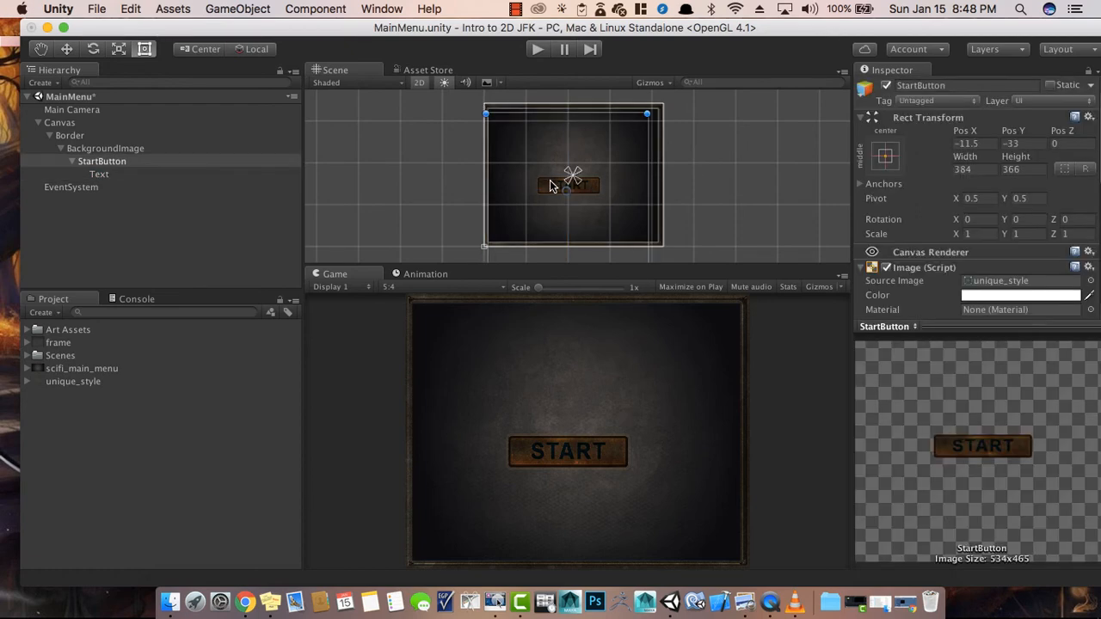
left_click(94, 187)
left_click(112, 162)
left_click_drag(542, 190, 549, 189)
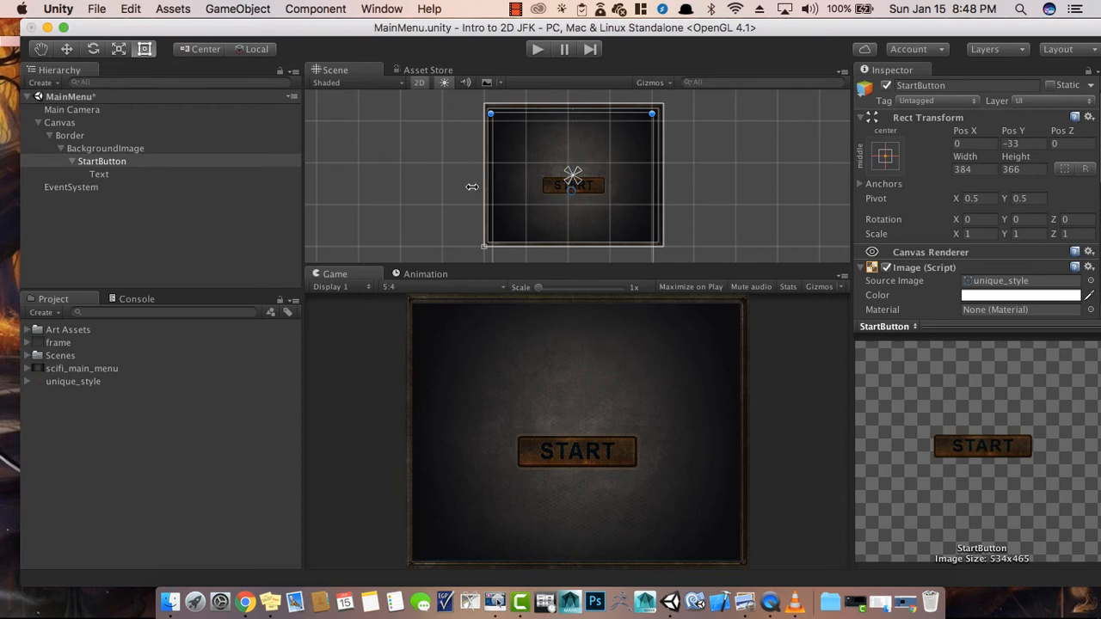
left_click(380, 137)
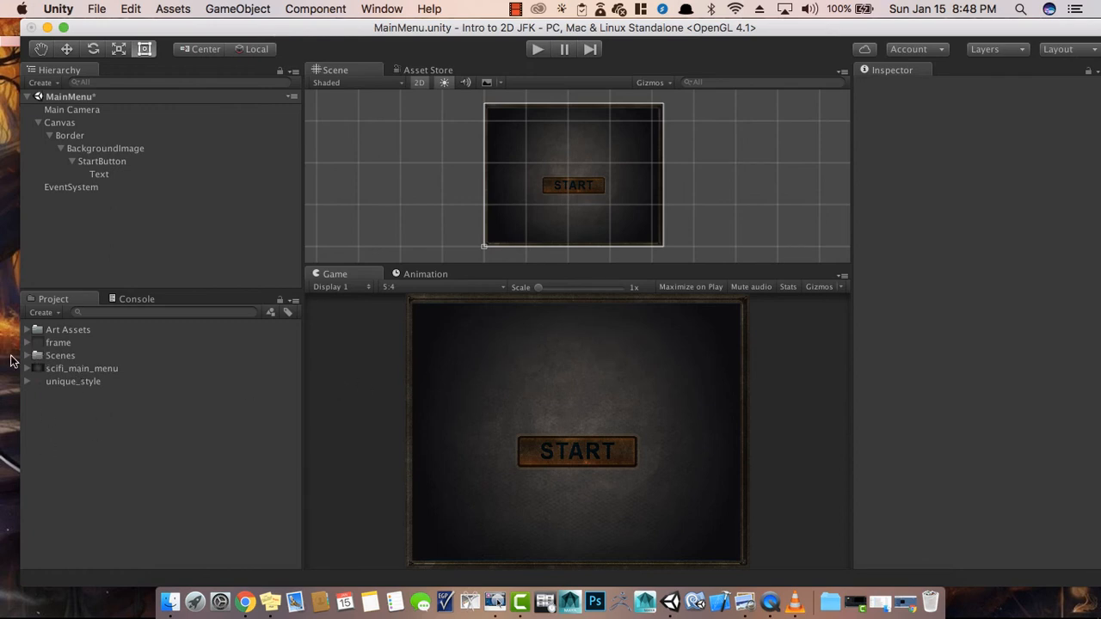
- Move the frame, scifi_main_menu and unique_style textures into the Art Assets folder and expand that folder
left_click(61, 366)
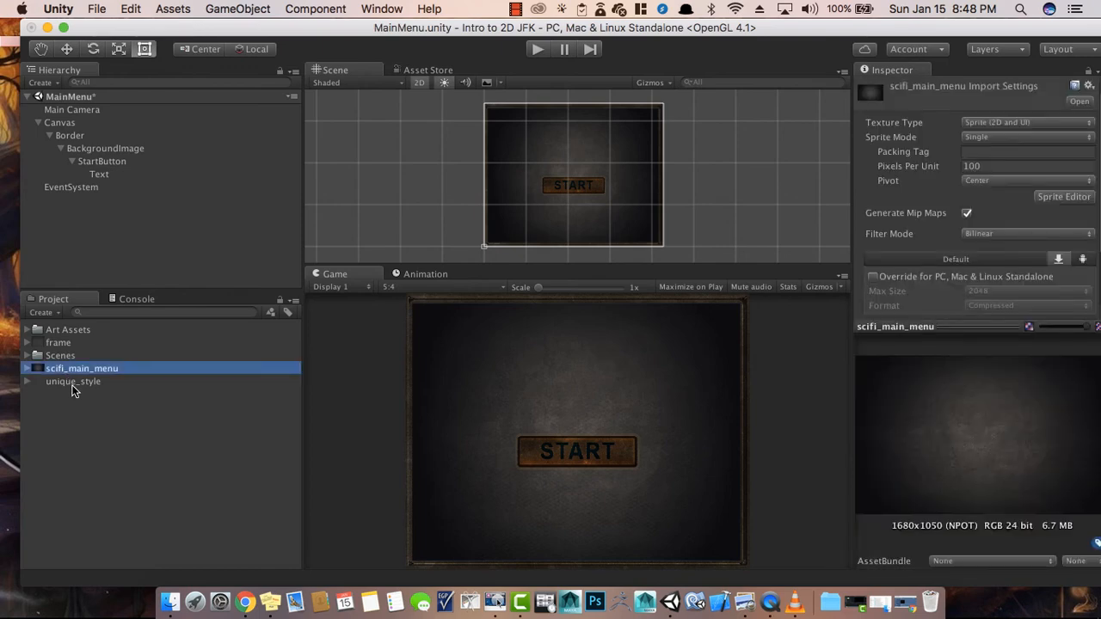
left_click(73, 385, "shift")
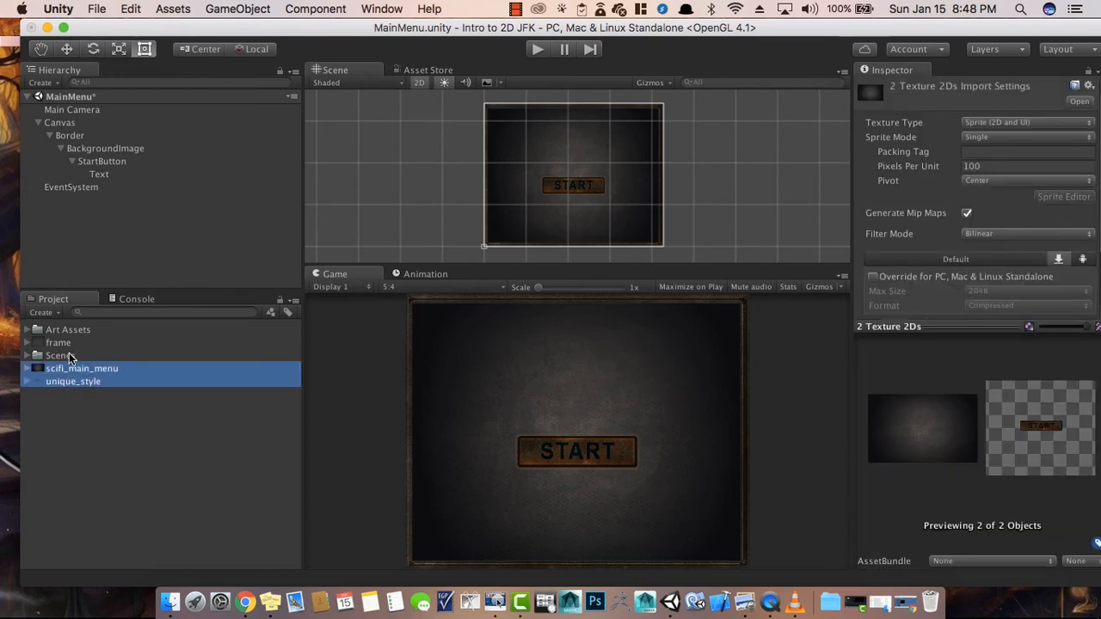
left_click(68, 344, "super")
left_click_drag(69, 381, 65, 330)
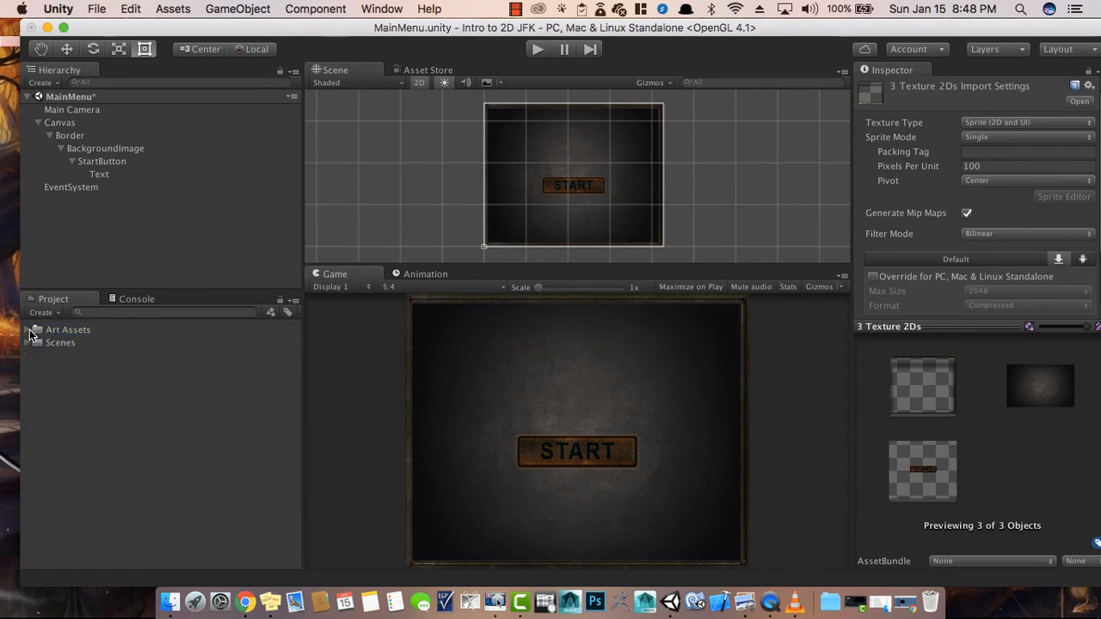
left_click(31, 330)
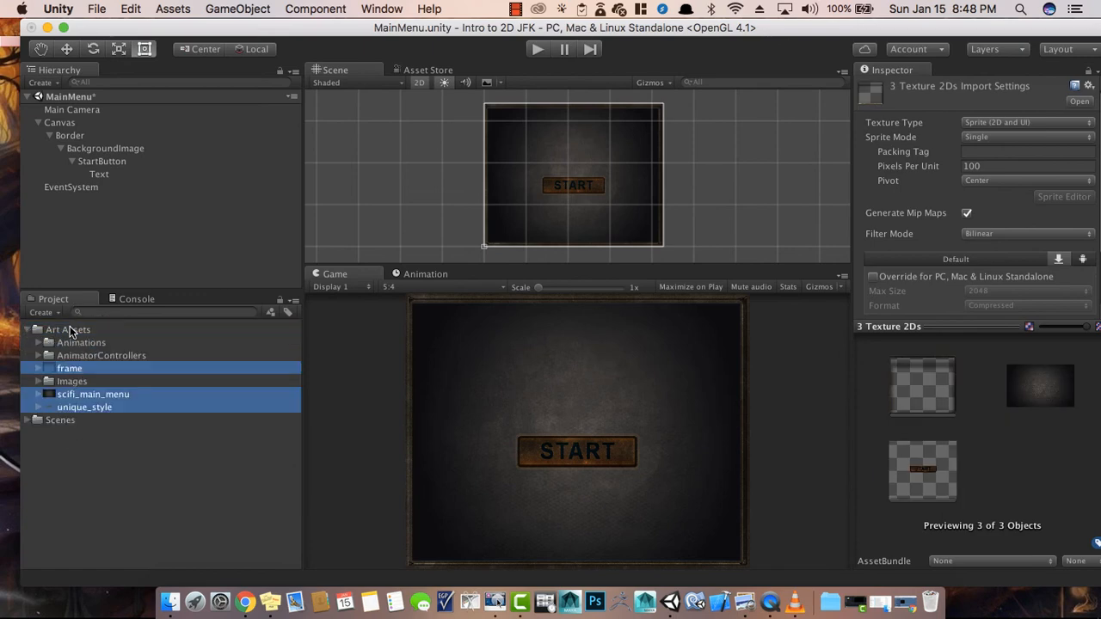
- Create a folder named UIElements inside Art Assets
right_click(70, 331)
mouse_move(105, 300)
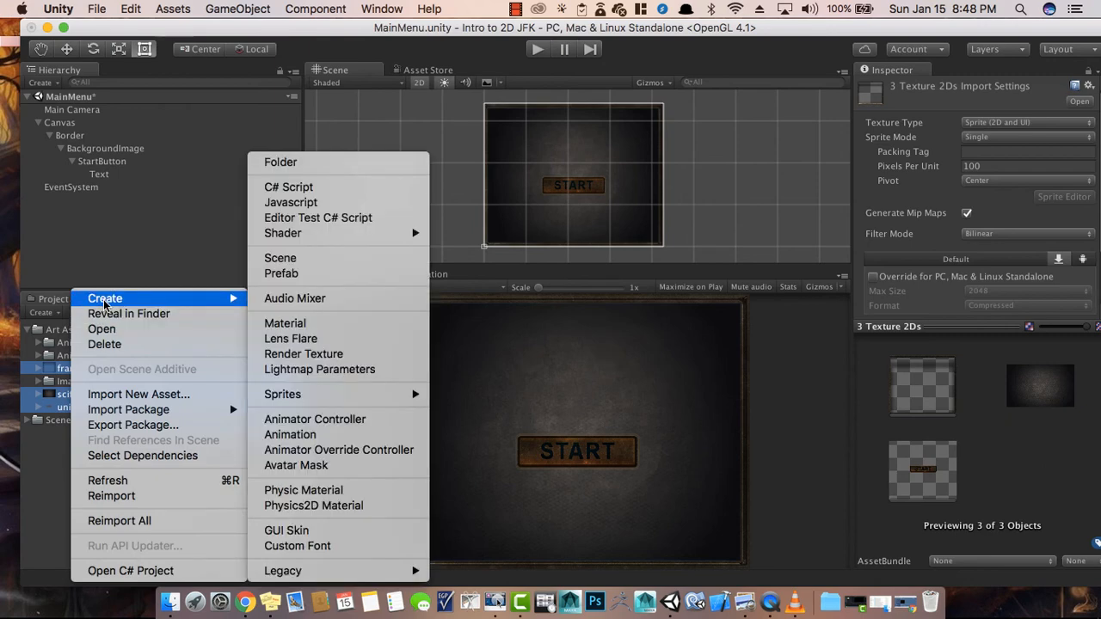
left_click(297, 162)
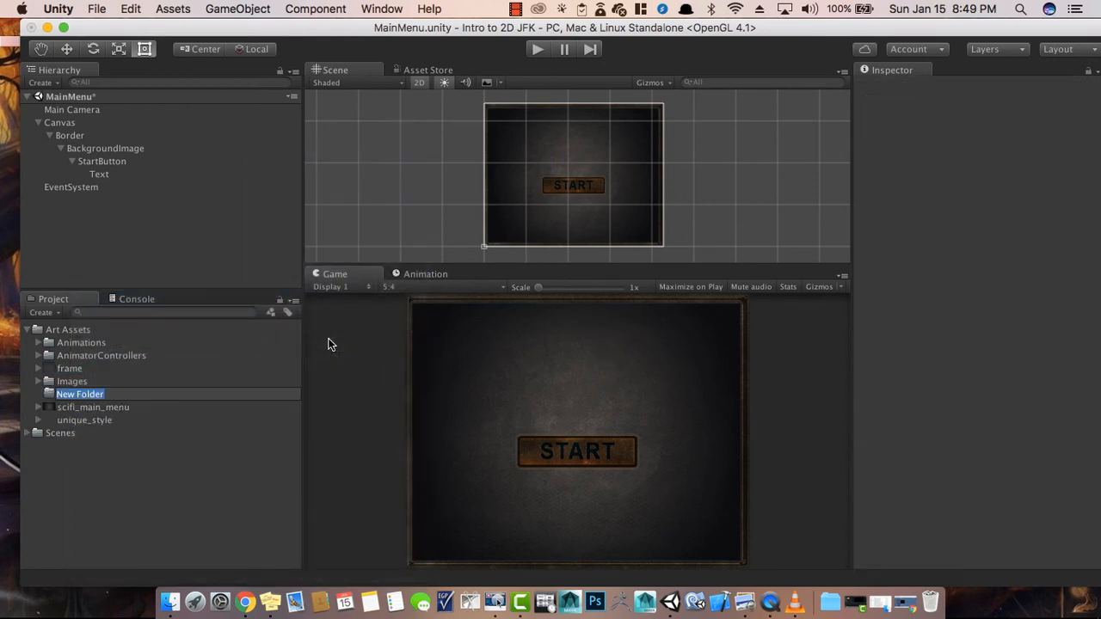
type("UIElements")
key("Return")
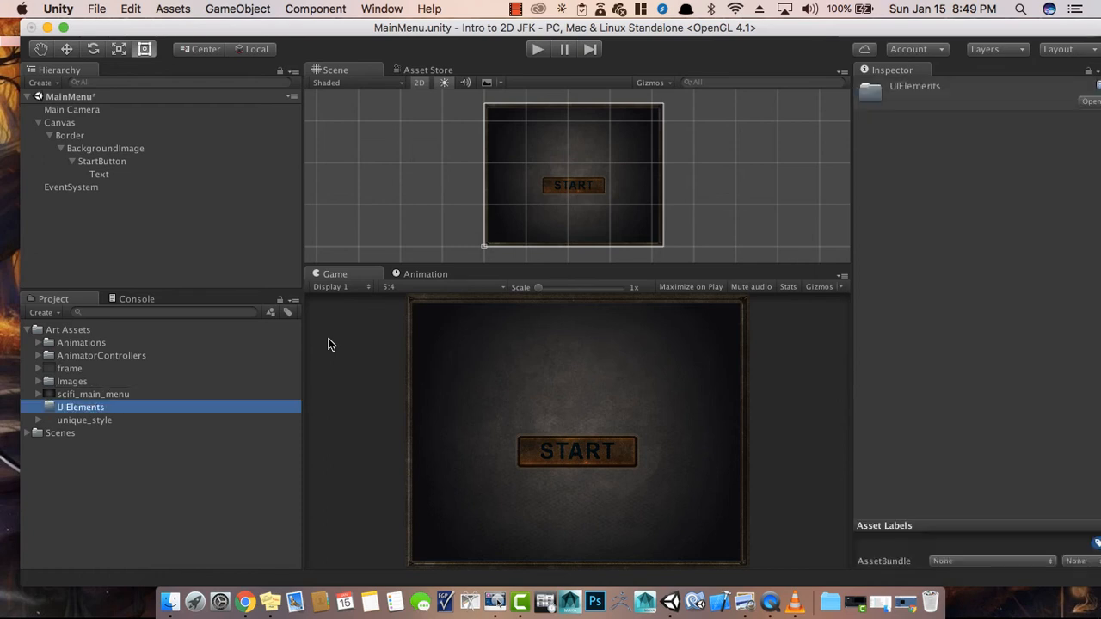
- Rename the UIElements folder as UIElementArt
left_click(101, 411)
left_click(125, 406)
key("BackSpace")
key("Return")
- Move the scifi_main_menu, unique_style and frame textures into the UIElementArt folder
left_click(87, 394)
left_click(83, 419, "super")
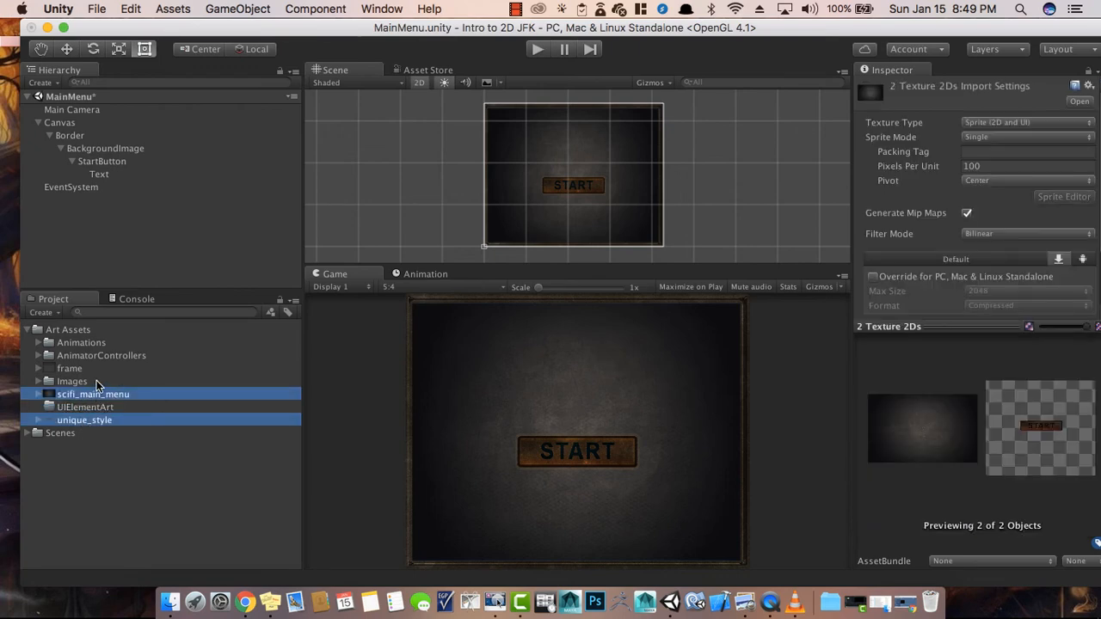
left_click(81, 373, "super")
left_click_drag(84, 397, 86, 406)
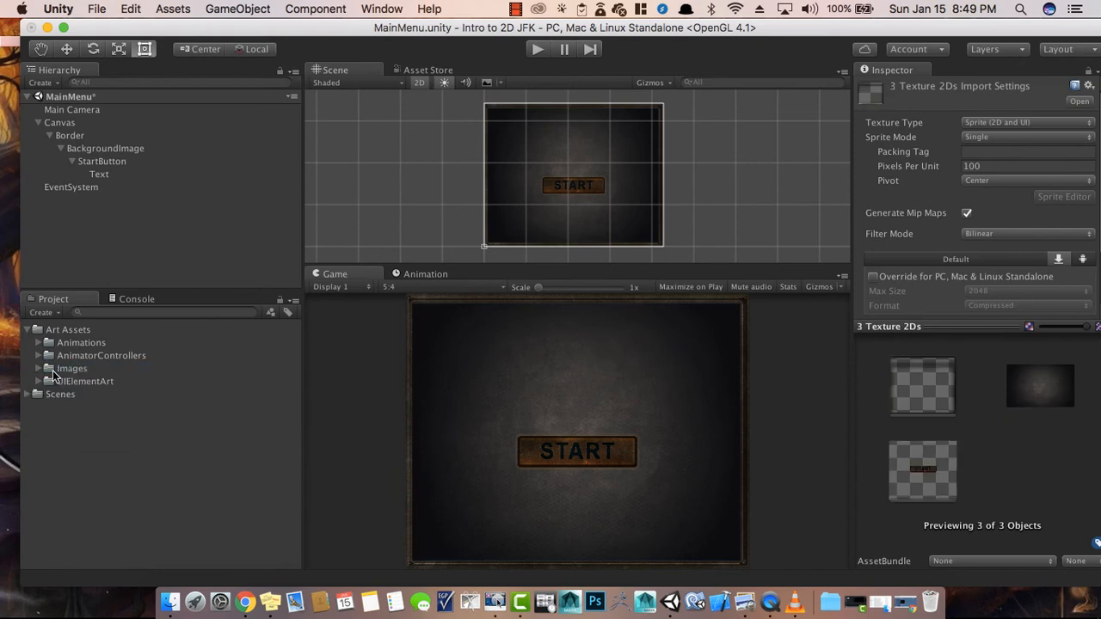
- Move the UIElementArt folder into Images, and collapse the scifi_platformTiles_16x16 sprites in the expanded Images folder
left_click_drag(69, 381, 71, 369)
left_click(80, 368)
left_click(38, 369)
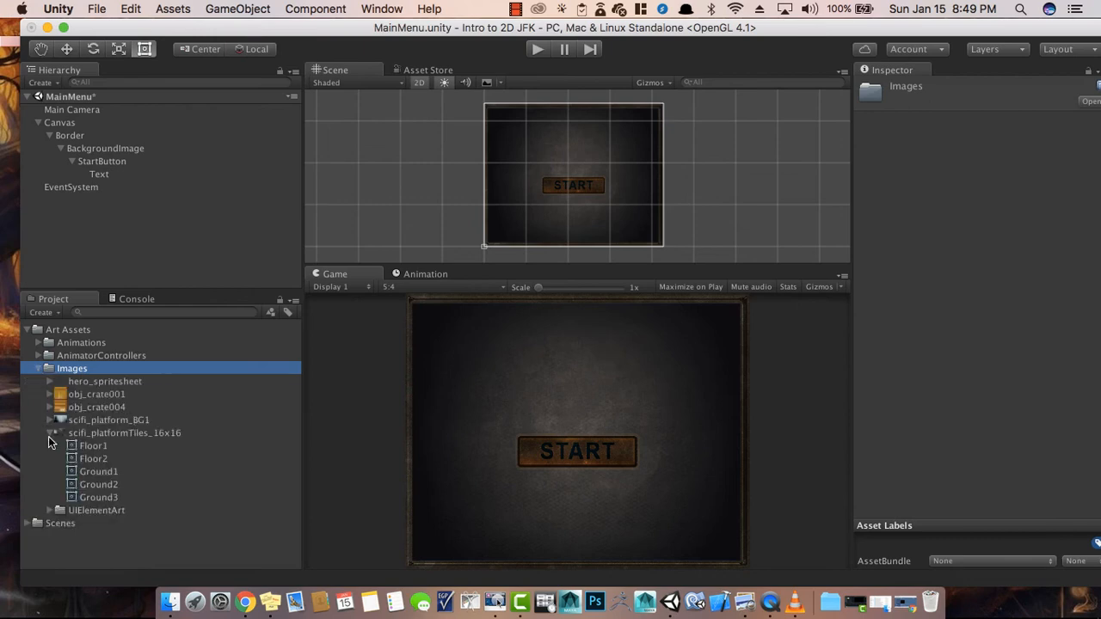
left_click(99, 421)
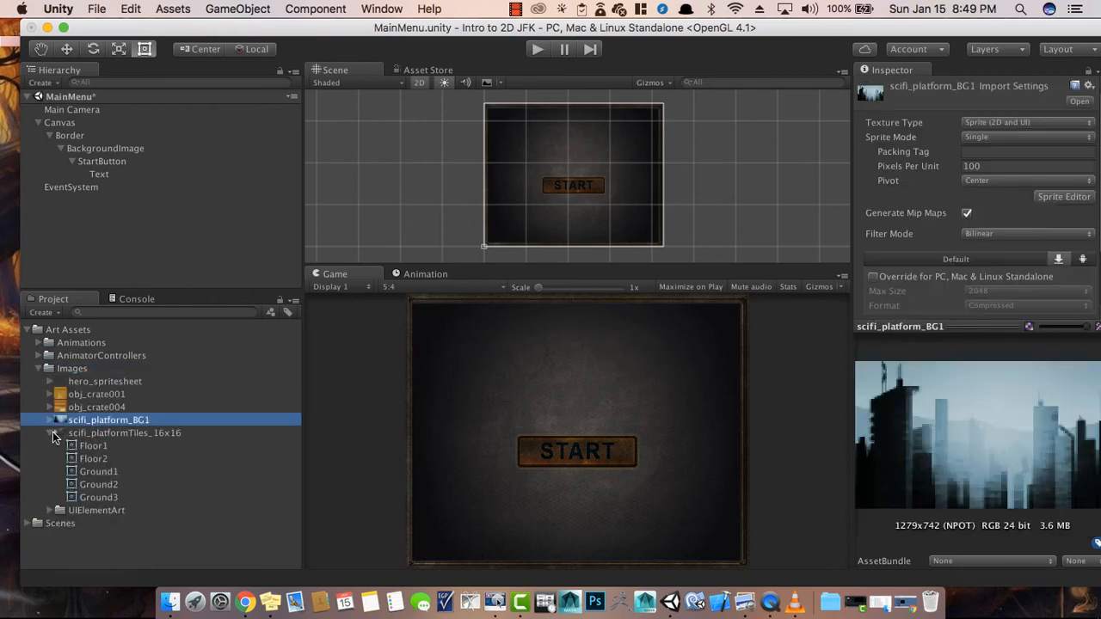
left_click(51, 433)
left_click(49, 446)
left_click(49, 446)
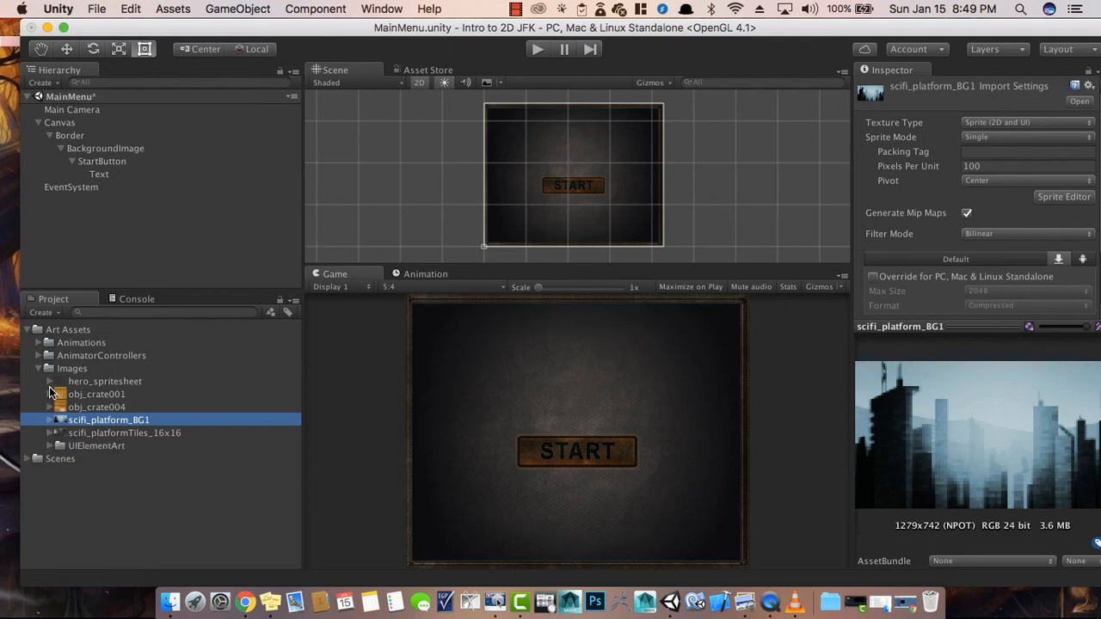
- Review the slicing options for scifi_platformTiles_16x16 in the Sprite Editor, choose the Safe method, and close the editor without slicing
left_click(84, 434)
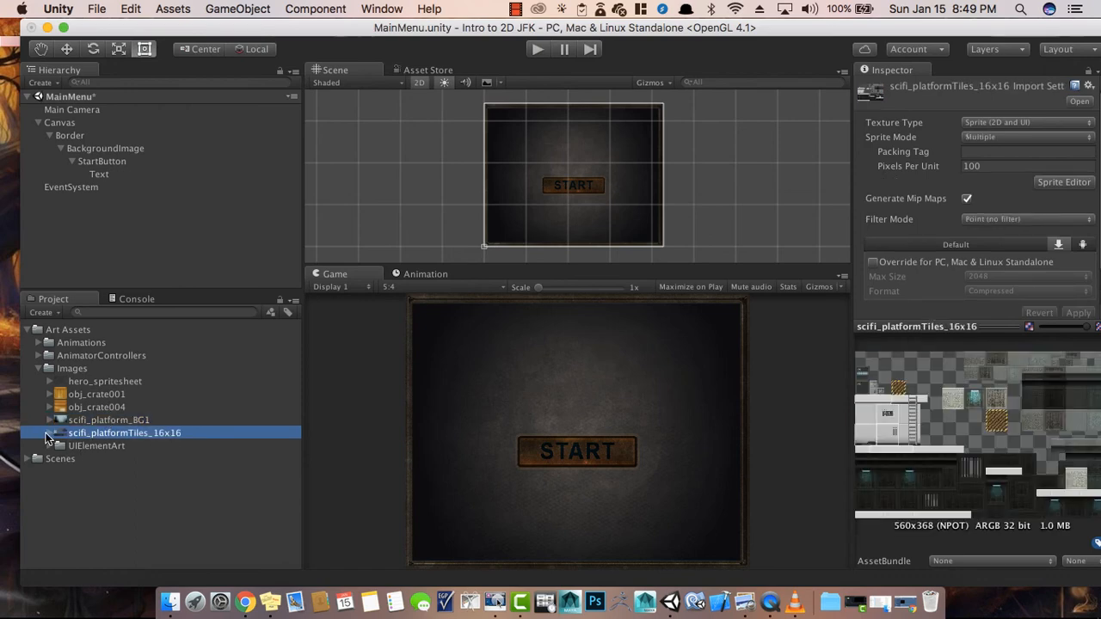
left_click(1067, 182)
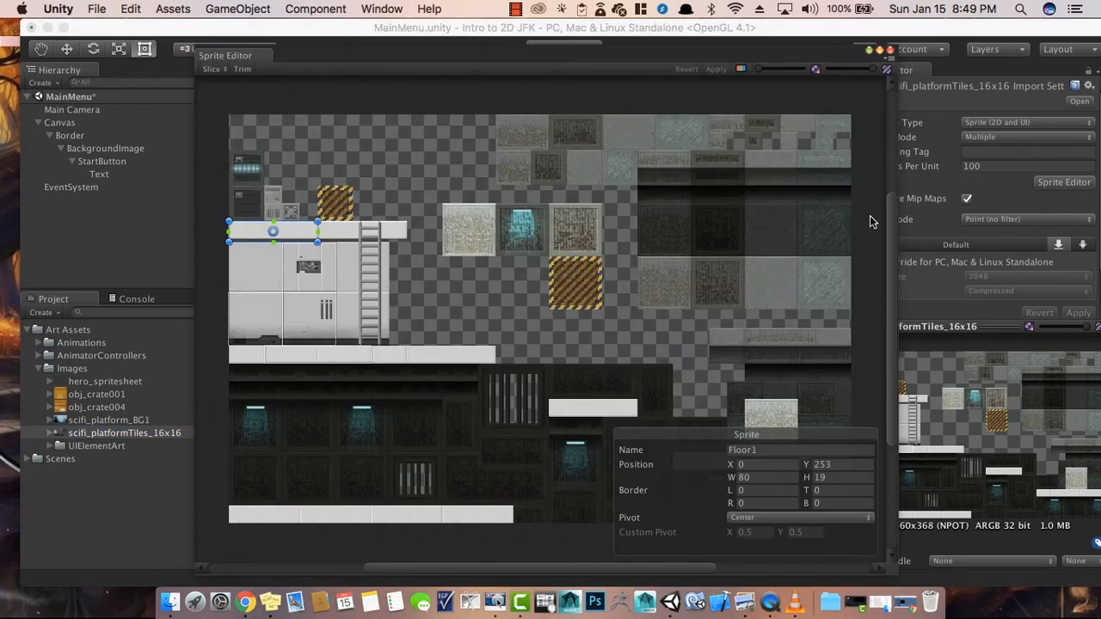
left_click(218, 68)
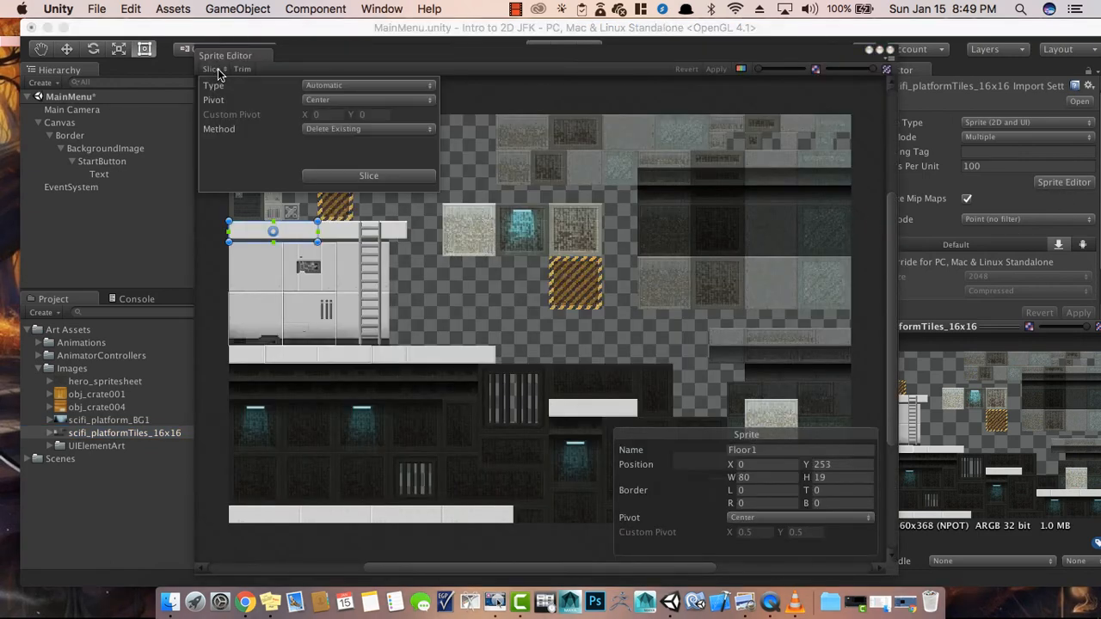
left_click(327, 133)
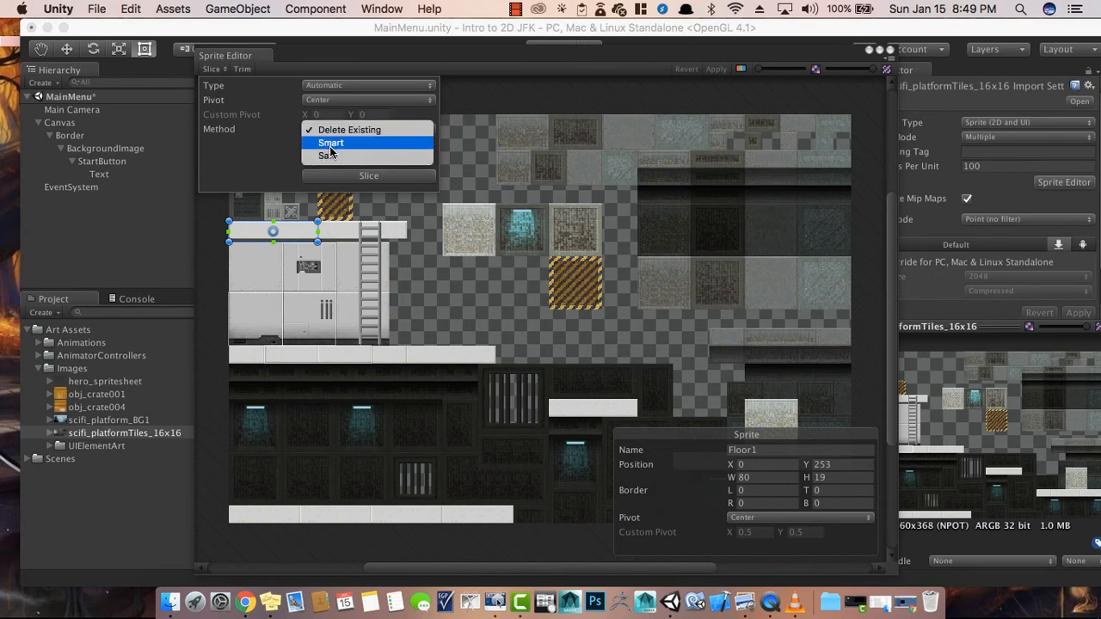
key("Return")
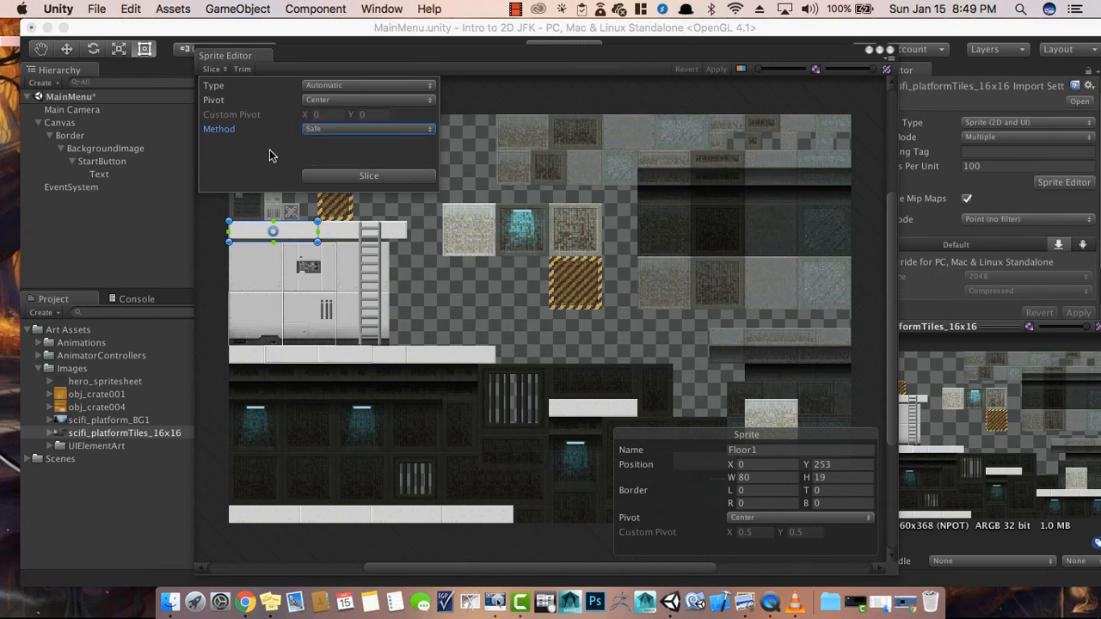
left_click(483, 90)
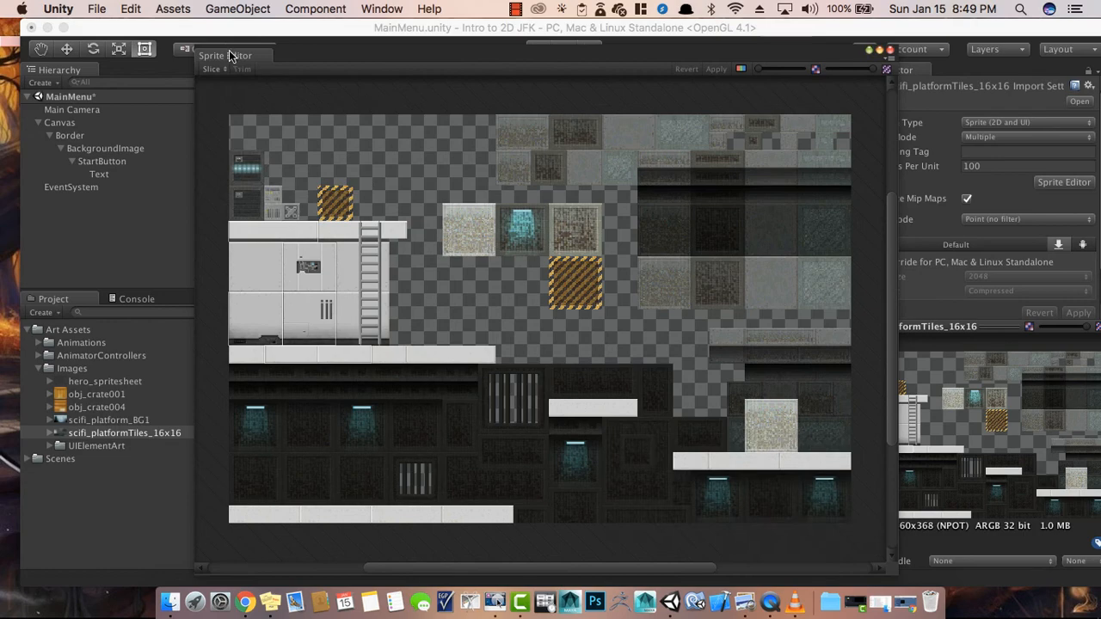
left_click(889, 49)
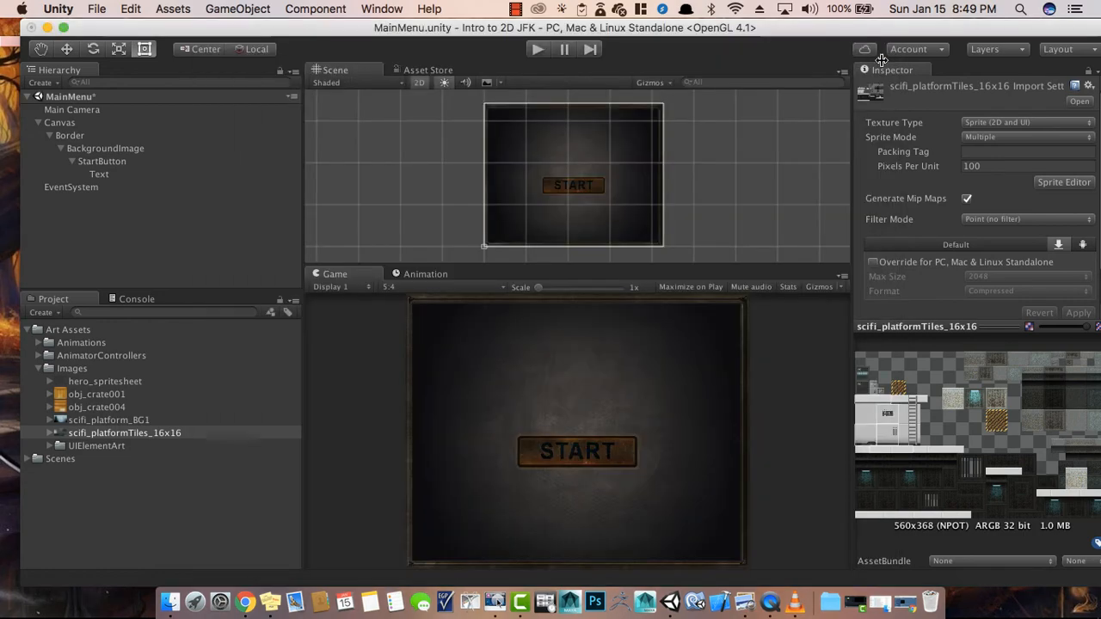
- Open scifi_platformTiles_16x16 in the Sprite Editor and examine its tiles for a panel suitable as a title background
left_click(1059, 183)
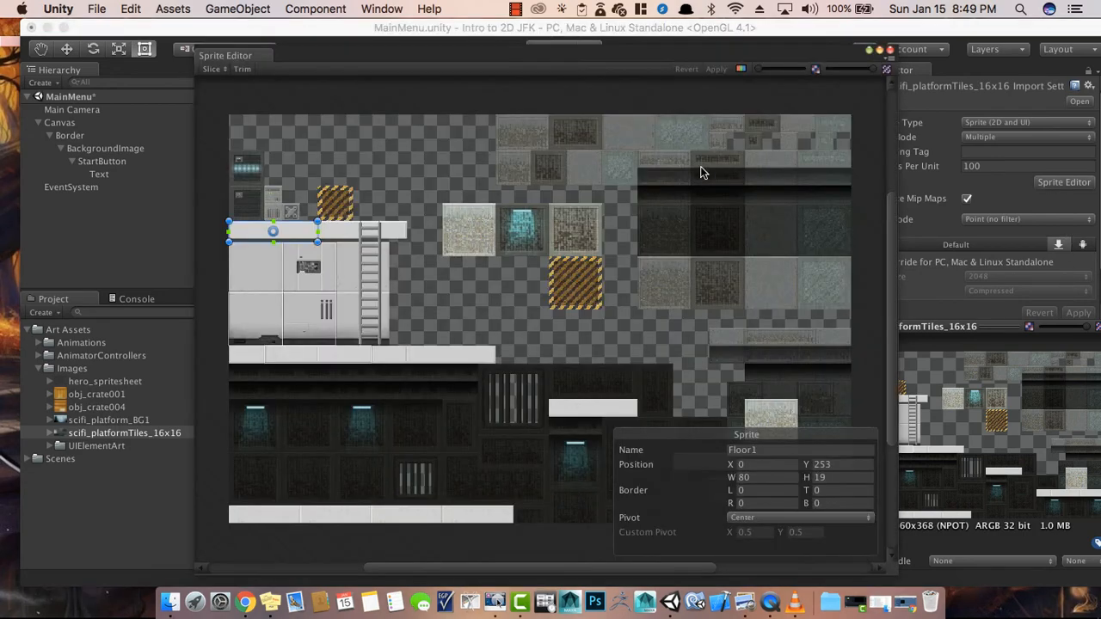
scroll(368, 302, "up", 5)
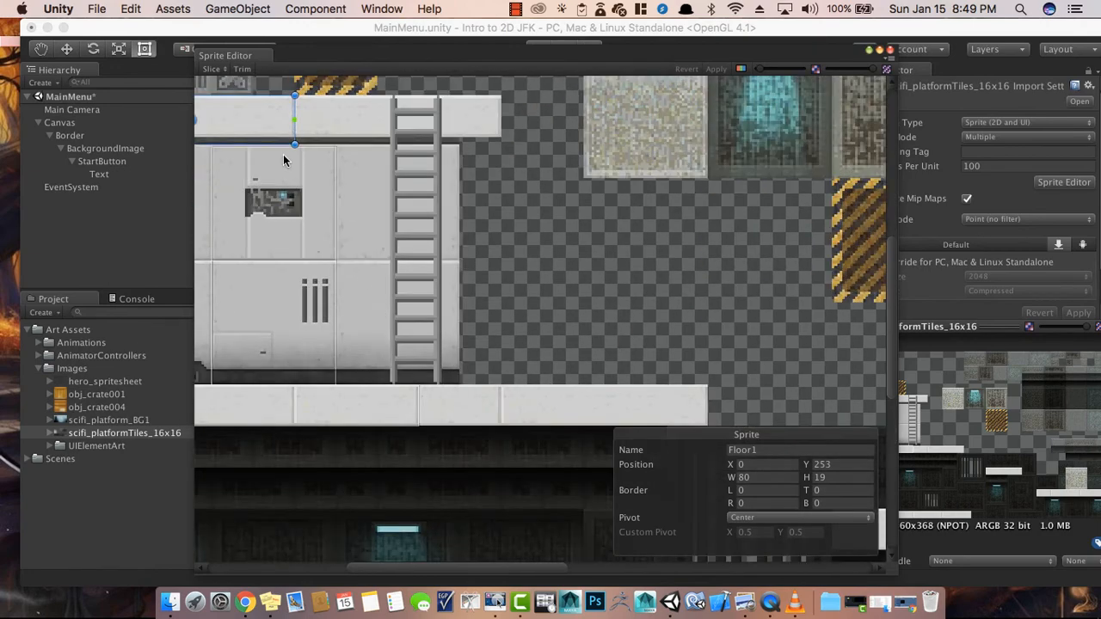
scroll(283, 154, "down", 1)
middle_click_drag(433, 209, 557, 230)
scroll(509, 335, "down", 10)
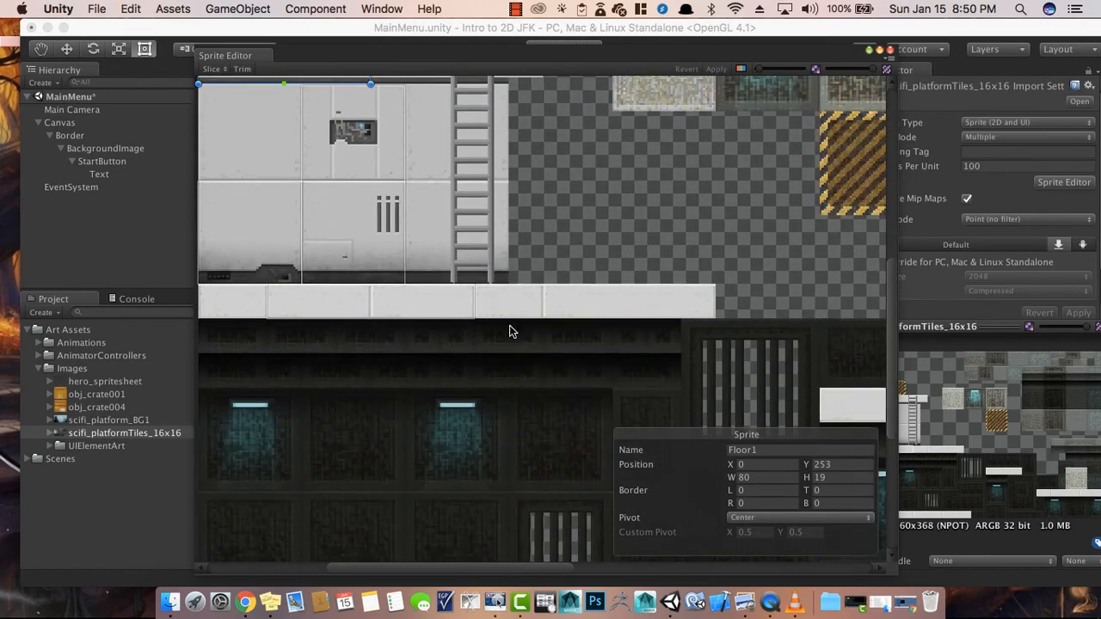
middle_click_drag(679, 256, 480, 295)
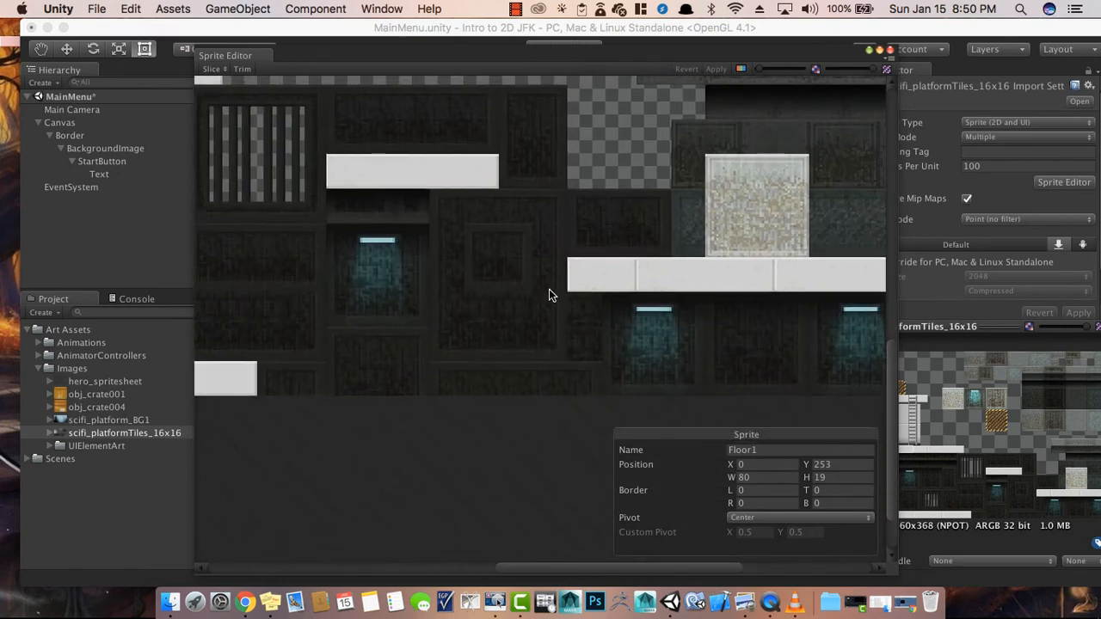
middle_click_drag(521, 226, 301, 306)
middle_click_drag(586, 168, 559, 295)
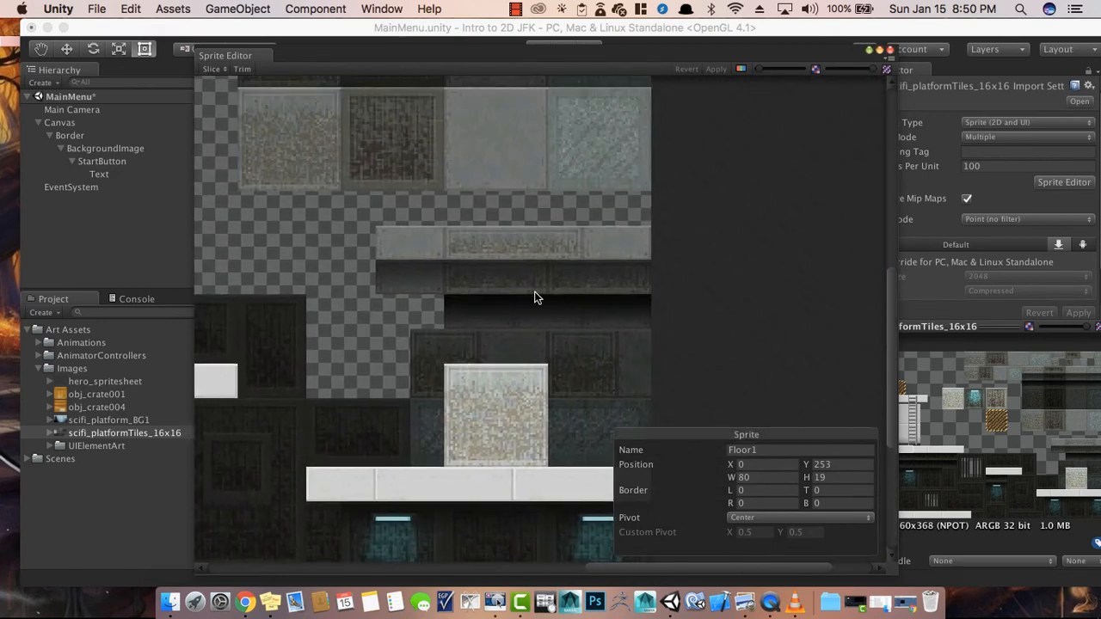
middle_click_drag(443, 240, 615, 381)
mouse_move(573, 177)
middle_mouse_down()
mouse_move(549, 394)
mouse_move(536, 113)
middle_mouse_up()
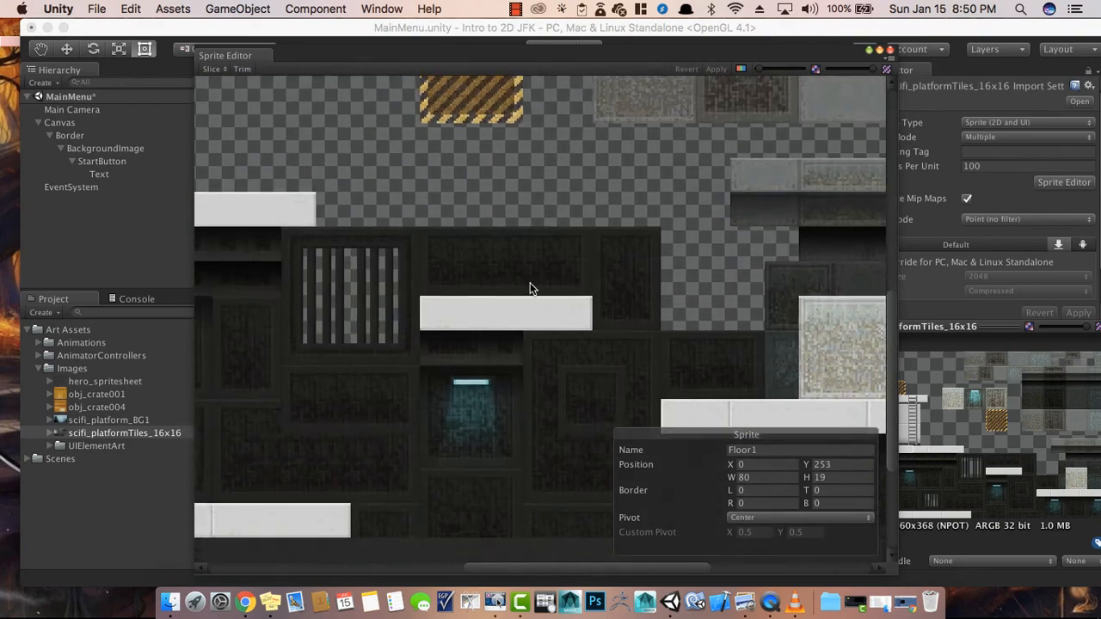
- Outline a sprite slice about 82 by 32 pixels around the dark panel directly above the short white platform beside the barred vent
middle_click_drag(526, 290, 542, 145)
mouse_move(532, 187)
middle_mouse_down()
mouse_move(599, 228)
mouse_move(567, 224)
mouse_move(541, 263)
mouse_move(612, 246)
mouse_move(529, 236)
middle_mouse_up()
scroll(531, 224, "up", 3)
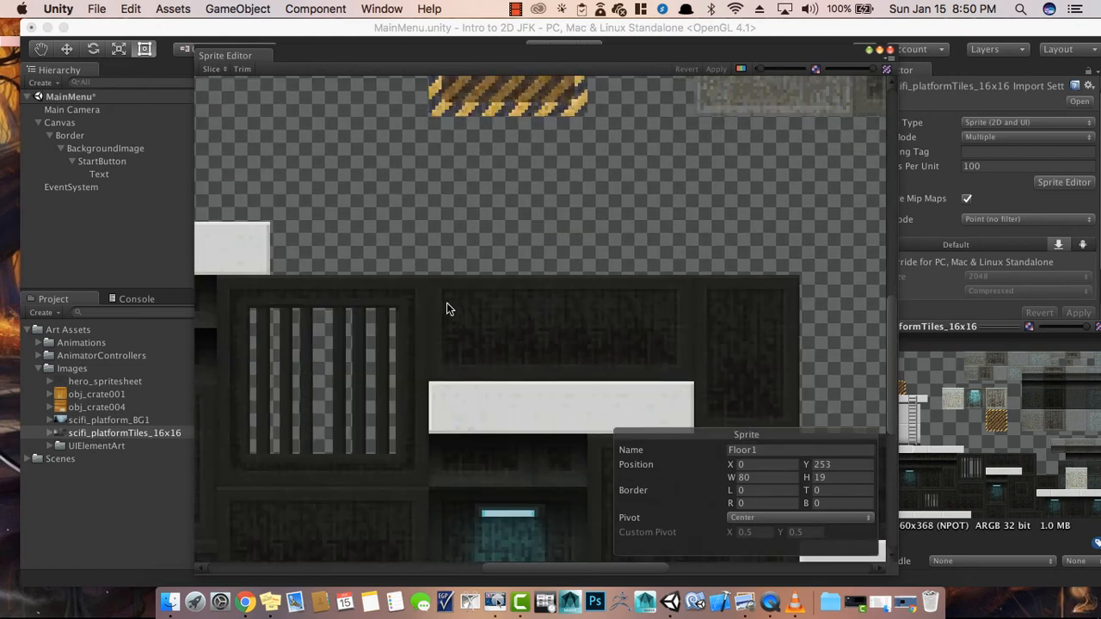
left_click_drag(429, 278, 645, 384)
left_click_drag(429, 278, 426, 272)
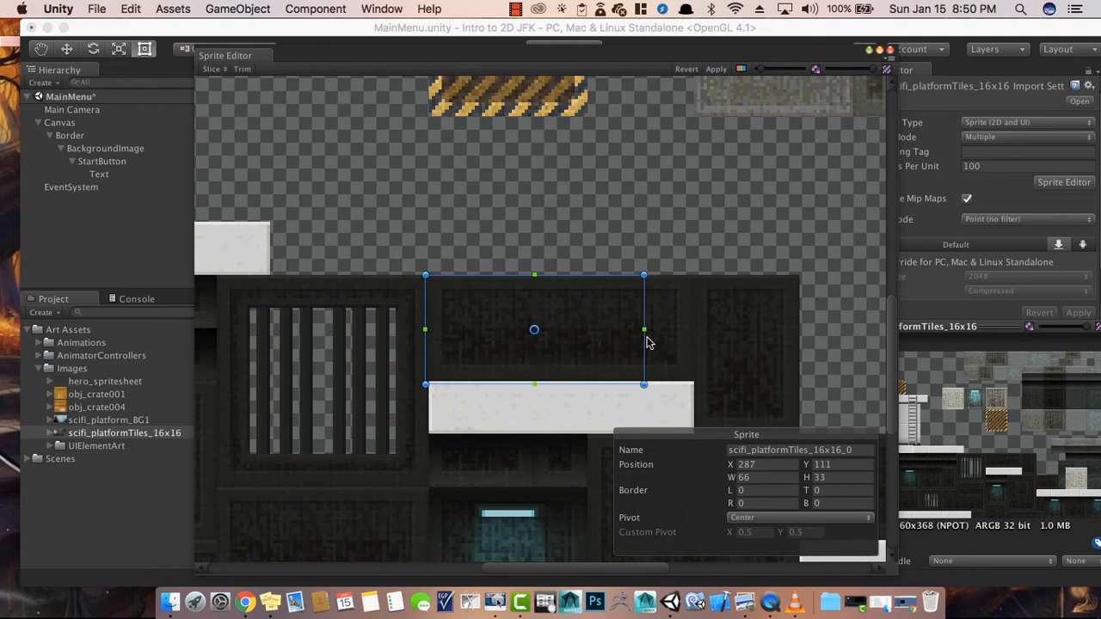
left_click_drag(645, 385, 695, 381)
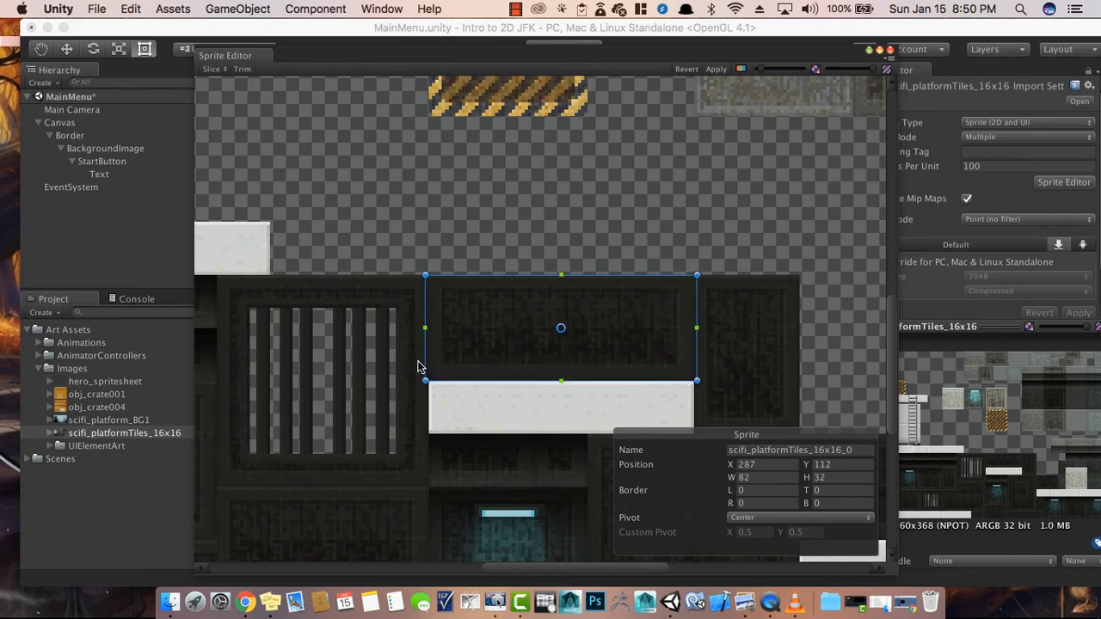
left_click_drag(425, 381, 424, 382)
- Name the new sprite slice TitleBackground and apply the slicing changes
left_click(858, 449)
type("TitleBackground")
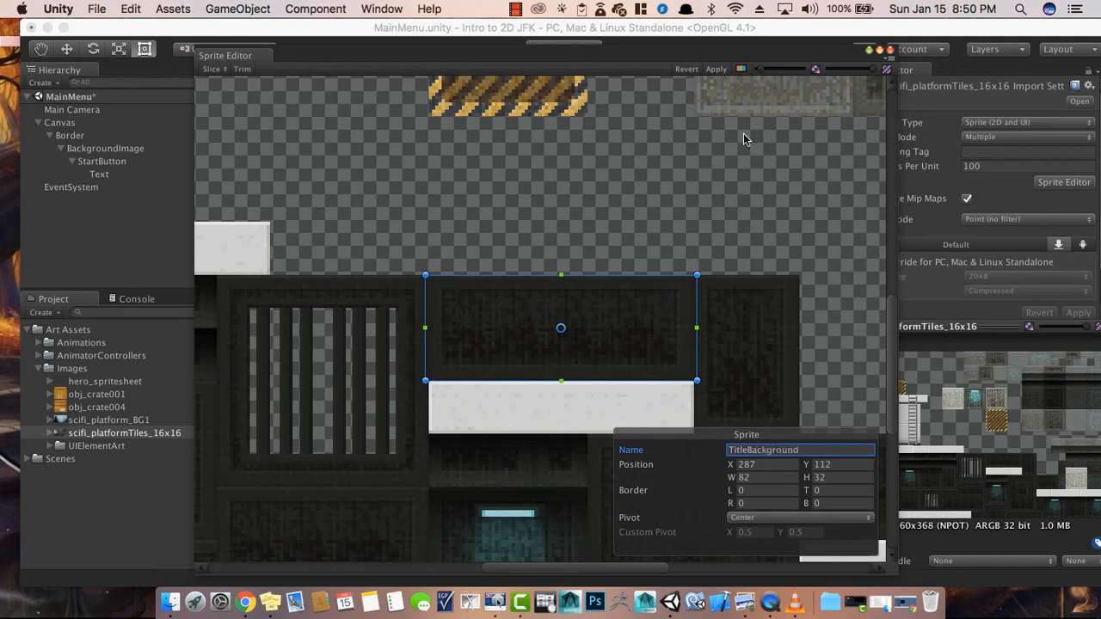
left_click(718, 69)
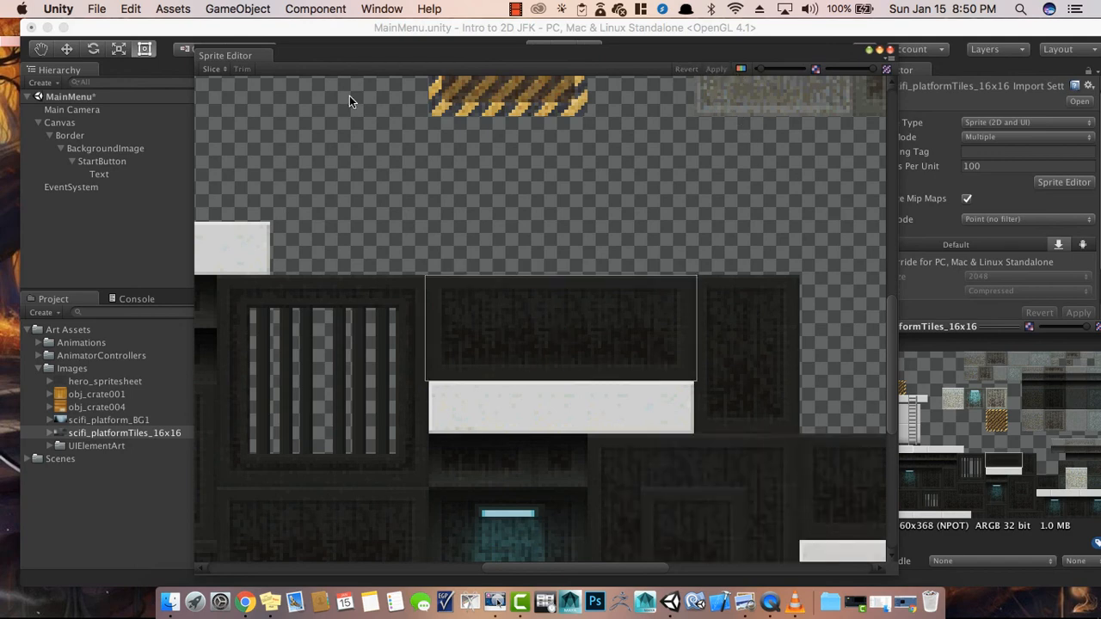
- Leave the Sprite Editor, expand the scifi_platformTiles_16x16 sprites in the project and select TitleBackground
scroll(331, 250, "up", 2)
scroll(331, 249, "down", 5)
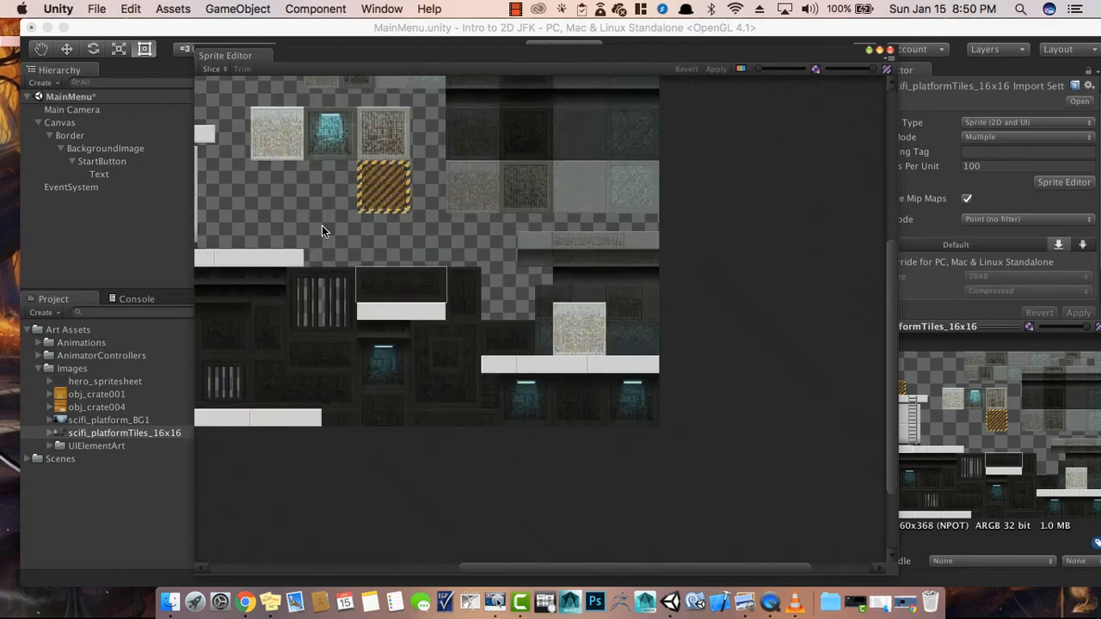
middle_click_drag(318, 216, 531, 251)
middle_click_drag(293, 241, 447, 265)
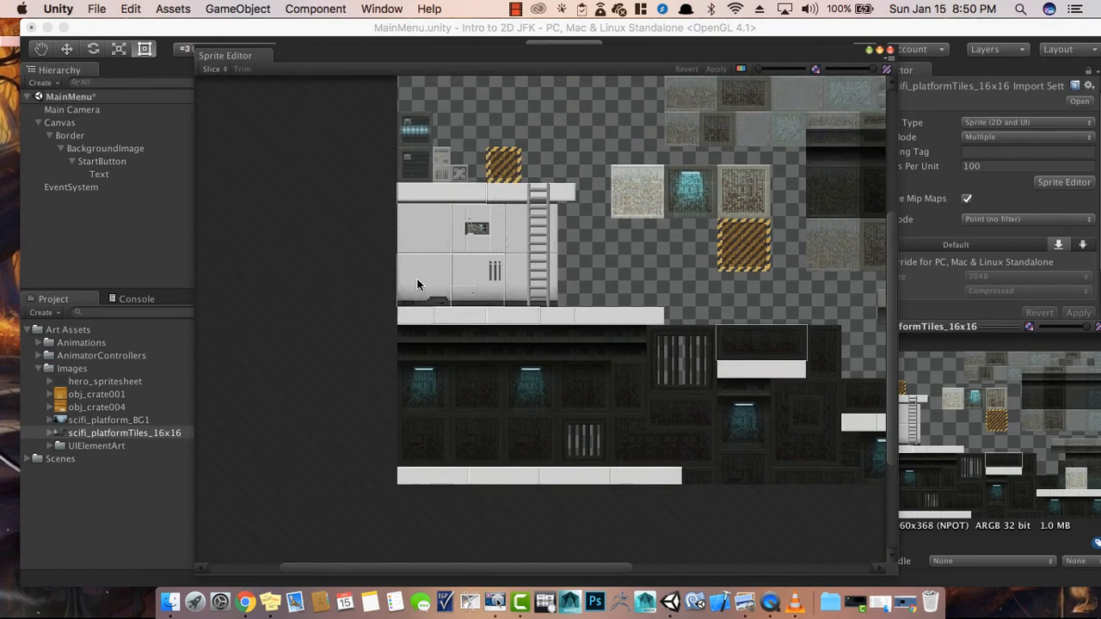
left_click(54, 432)
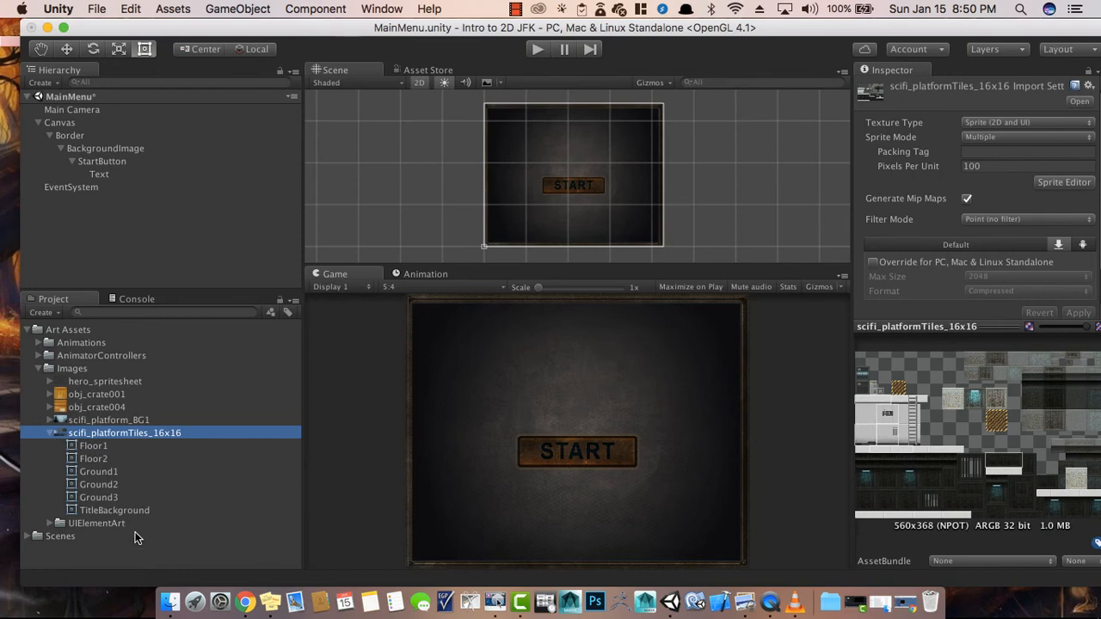
left_click_drag(114, 510, 145, 510)
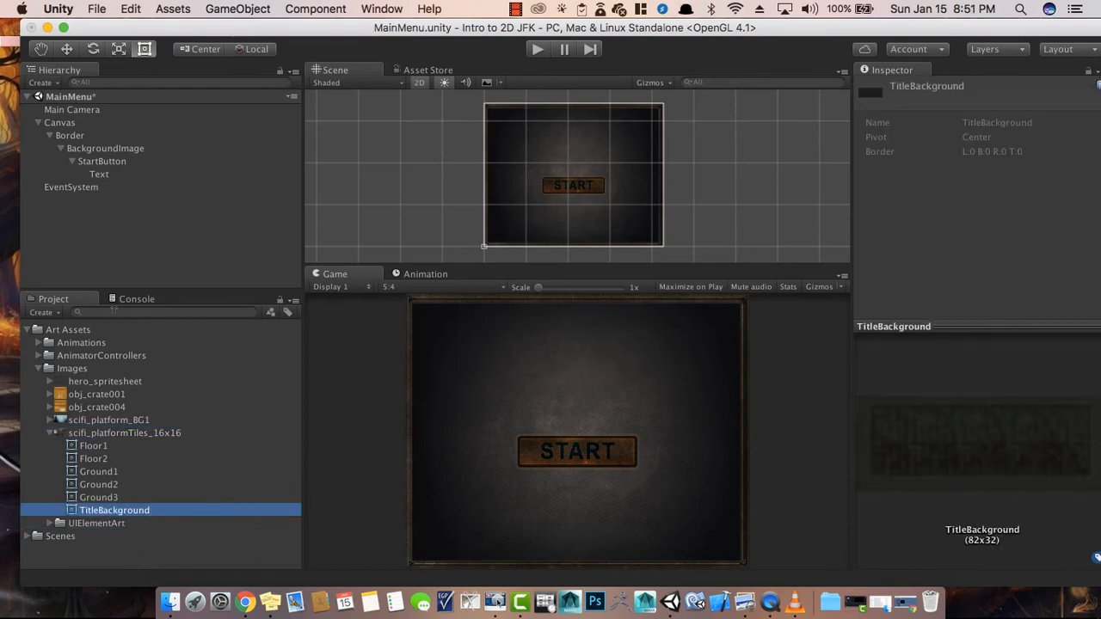
- Collapse StartButton in the hierarchy and add a UI Image as a child of BackgroundImage
left_click(101, 175)
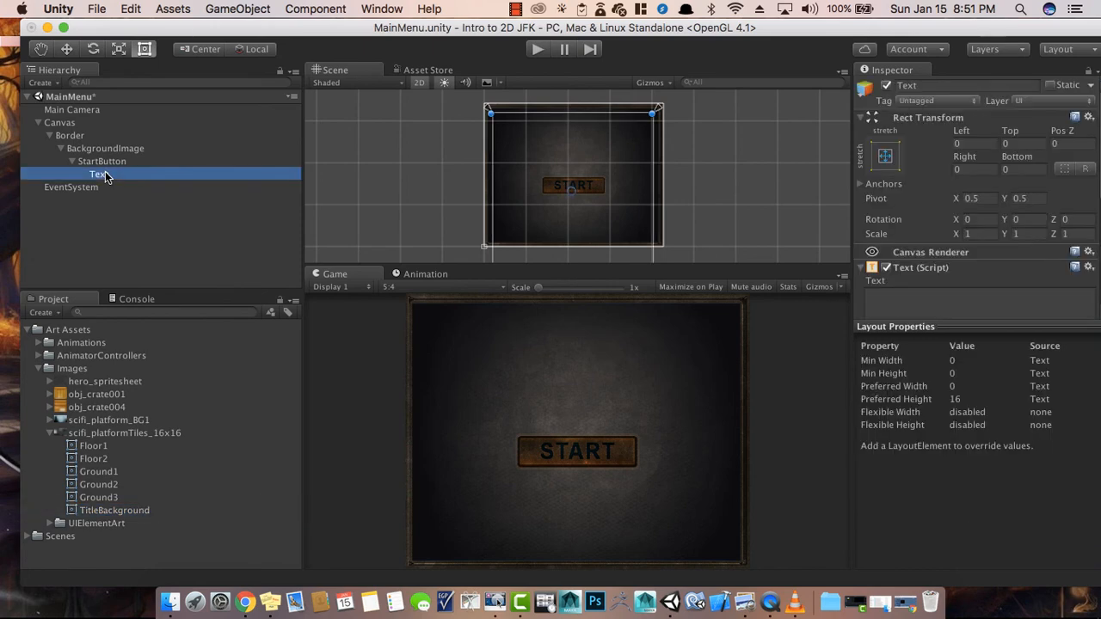
left_click(112, 162)
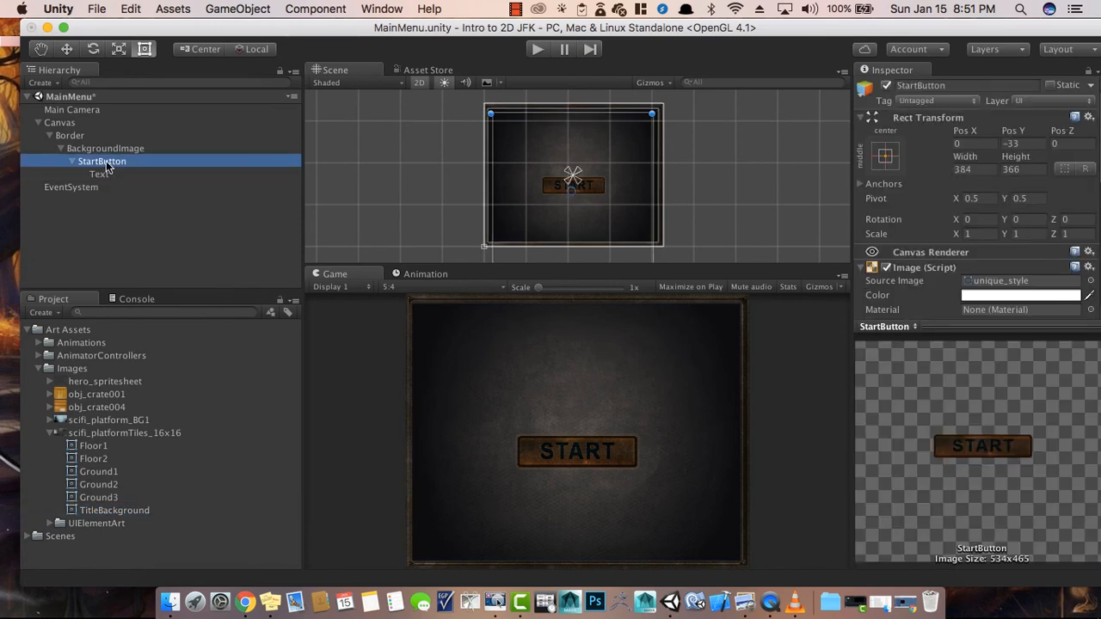
left_click(72, 161)
left_click(114, 148)
right_click(112, 149)
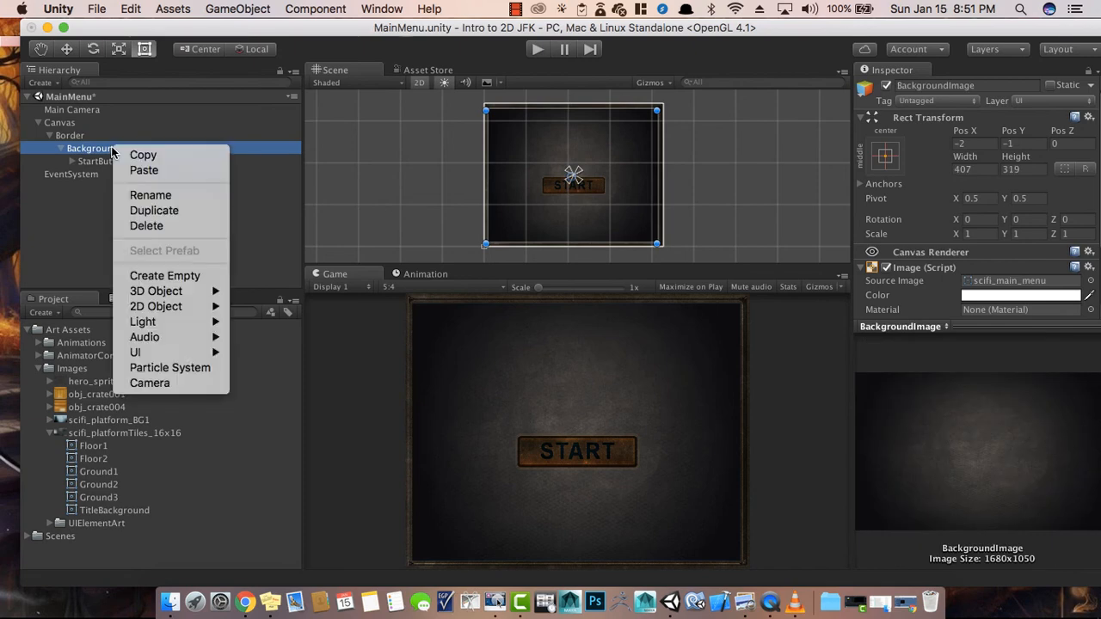
mouse_move(169, 353)
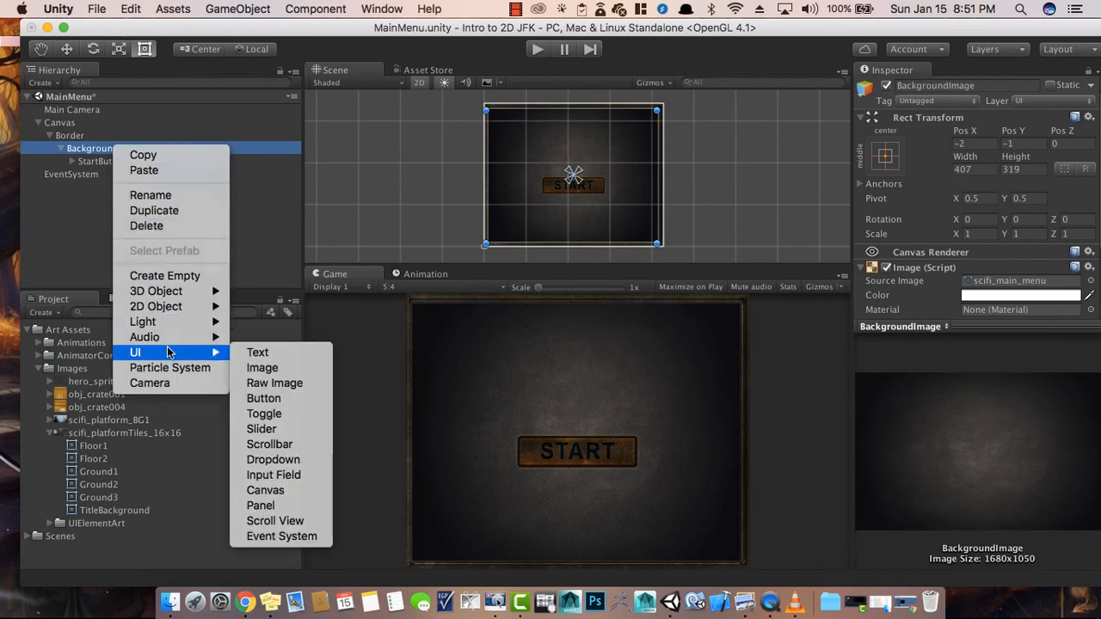
left_click(287, 368)
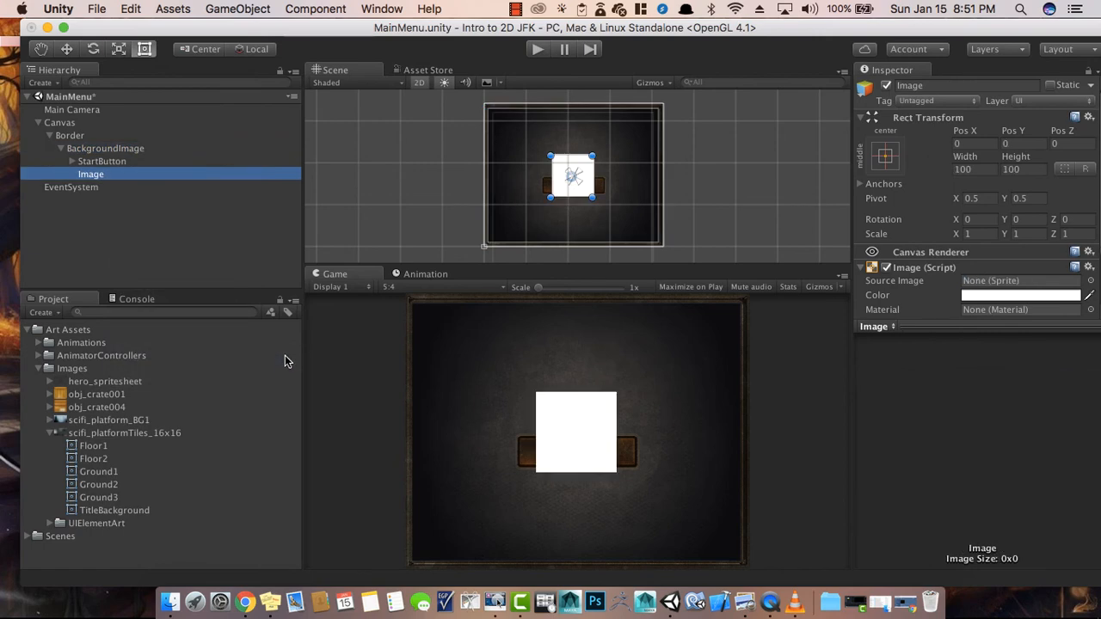
- Rename the new Image object as TitleBackground
left_click(90, 175)
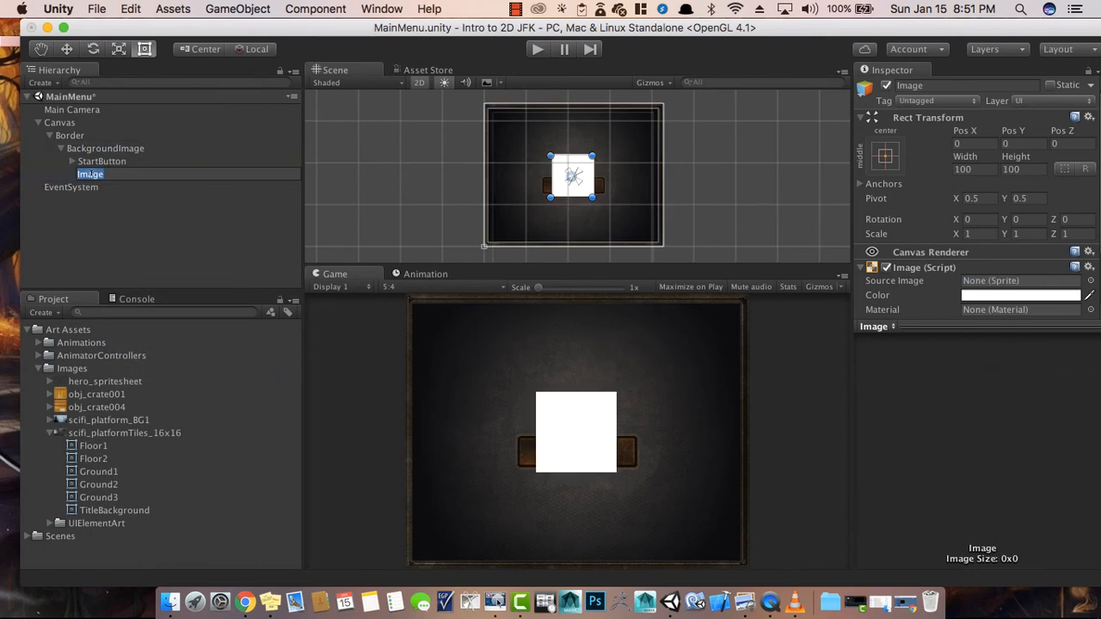
type("TitleBackground")
key("Return")
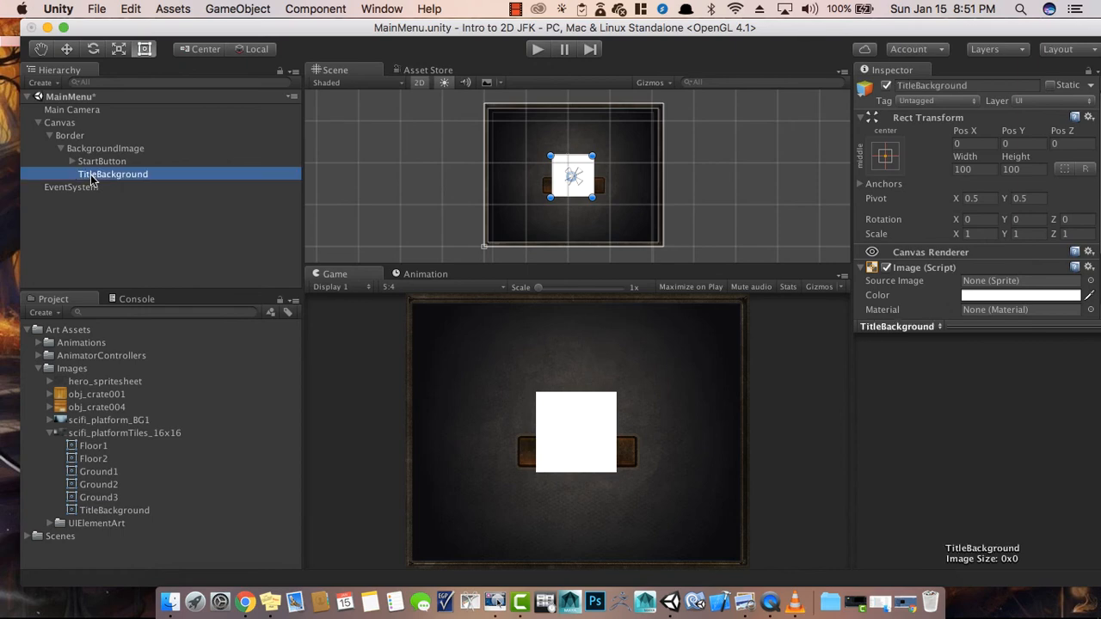
- Resize the TitleBackground image to about 253.5 by 65 above the START button at Pos Y 65, and assign the TitleBackground sprite as its source
left_click(571, 439)
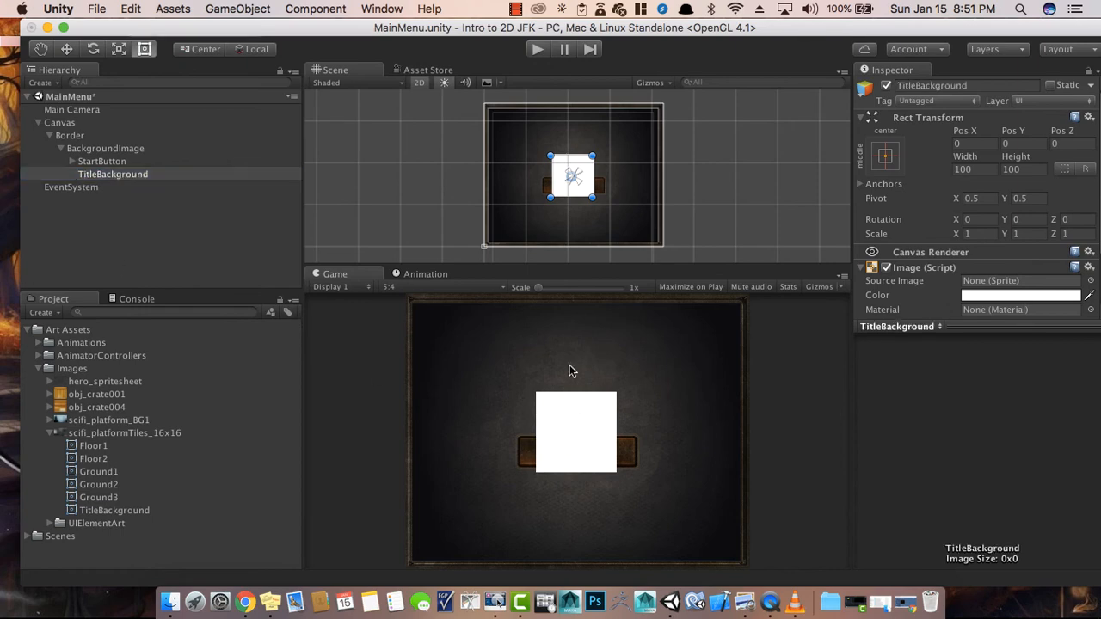
left_click_drag(574, 185, 609, 158)
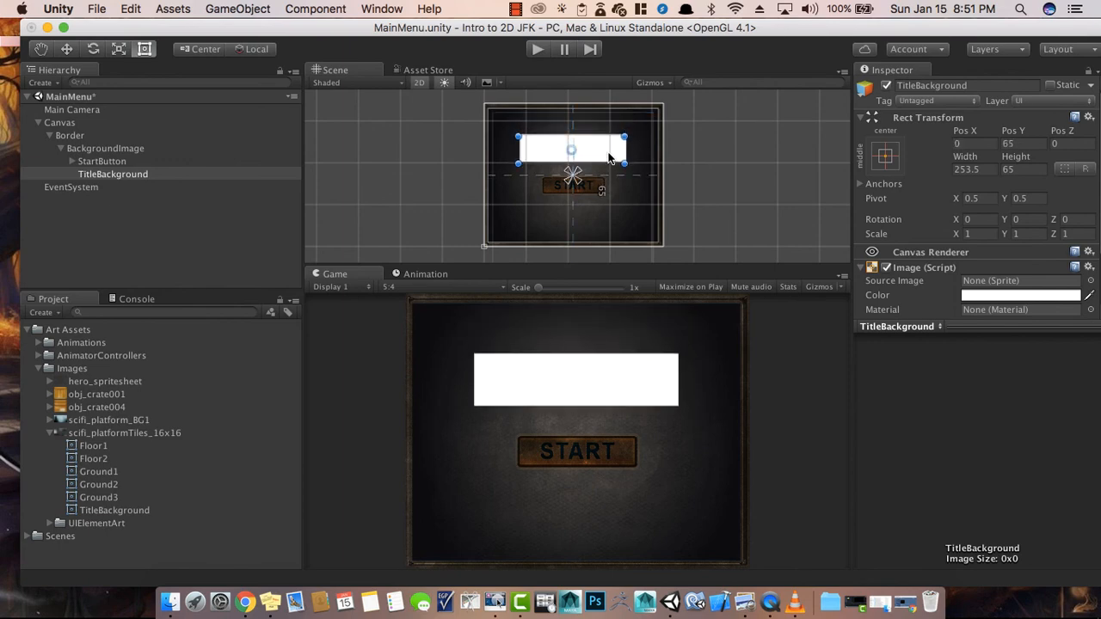
left_click(97, 174)
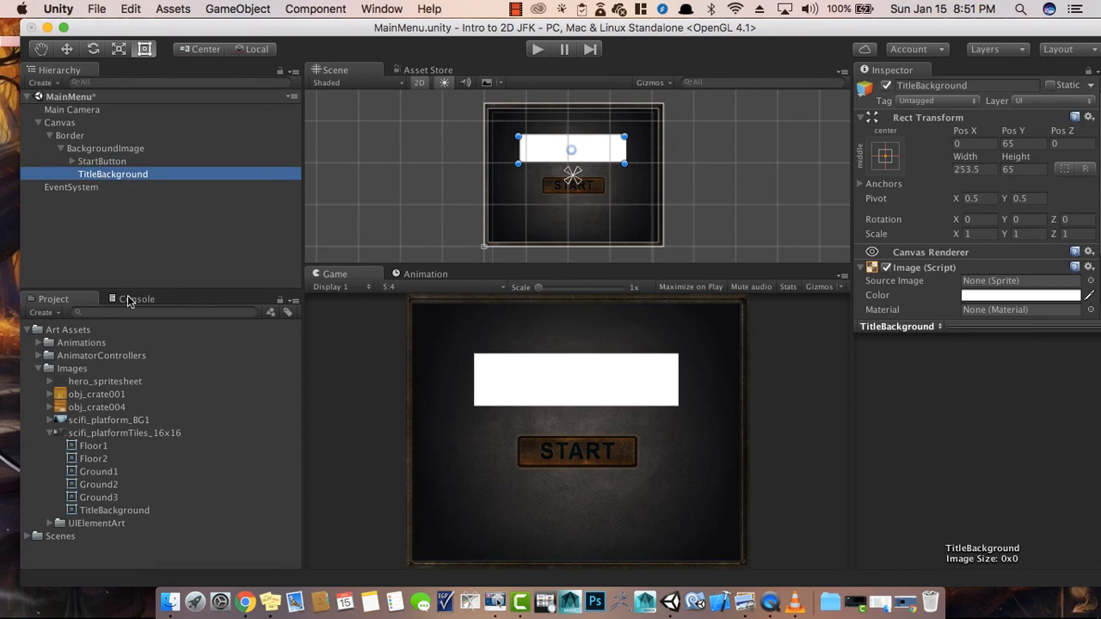
left_click_drag(110, 514, 992, 284)
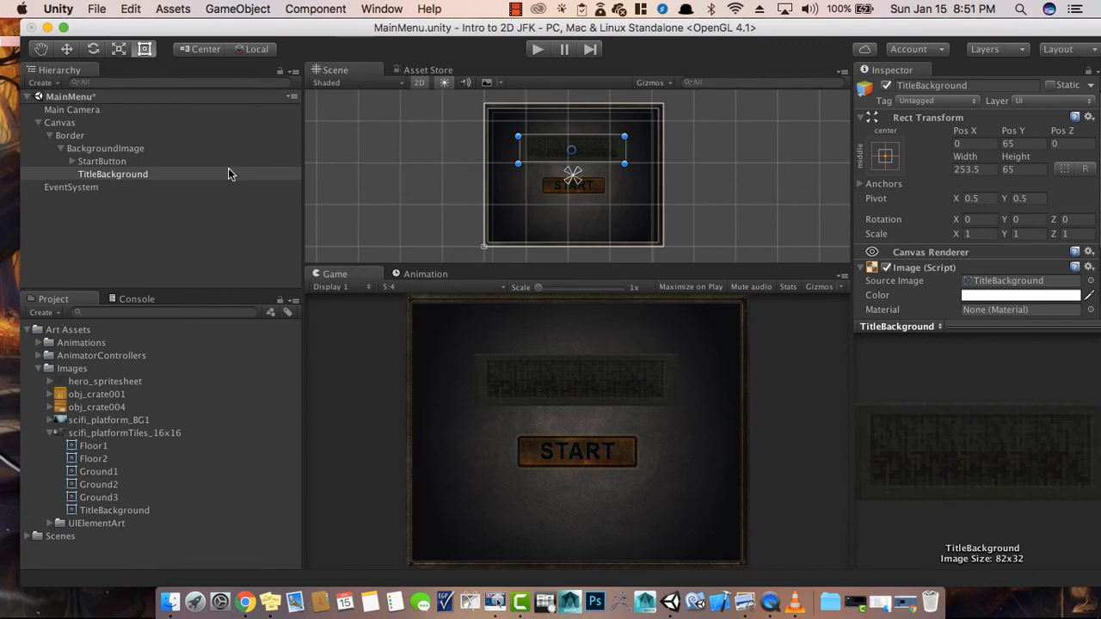
- Add a UI Text object as a child of TitleBackground
right_click(121, 172)
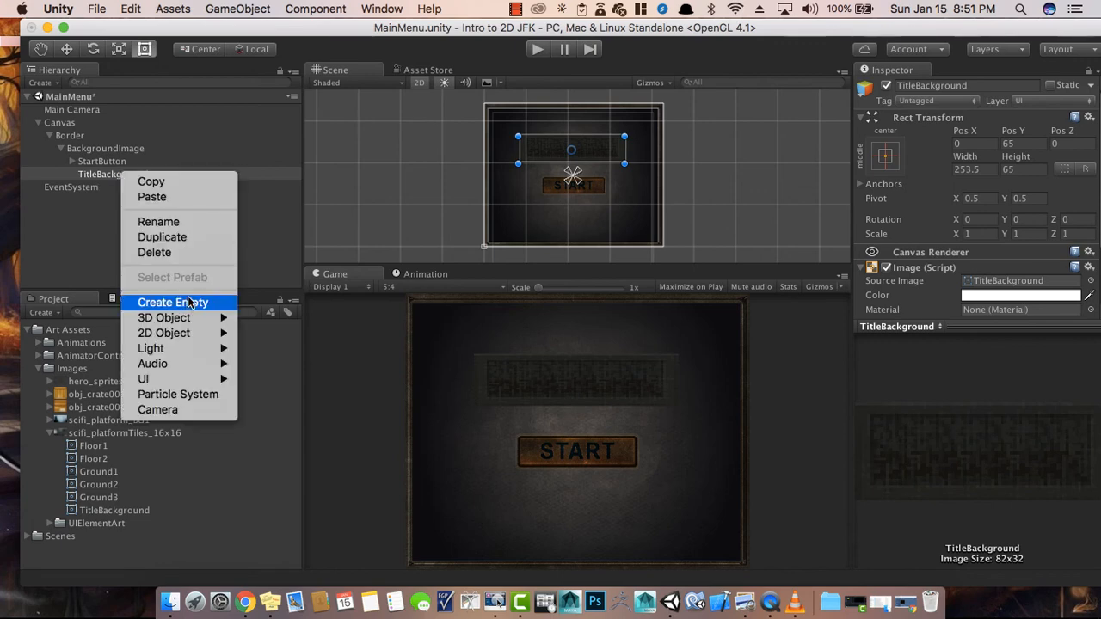
mouse_move(180, 370)
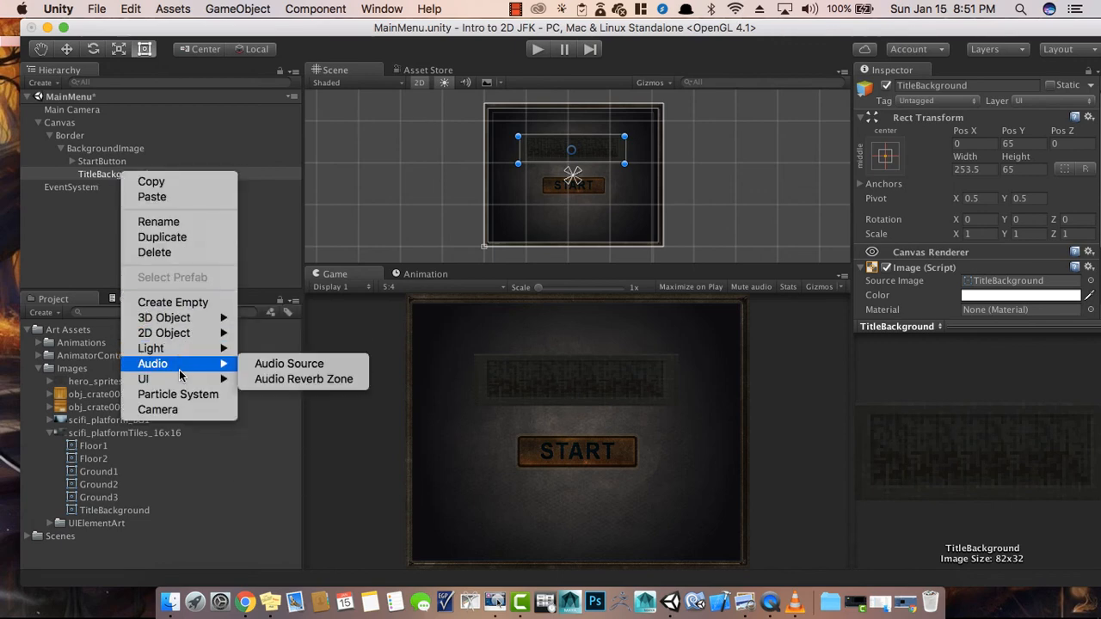
left_click(268, 380)
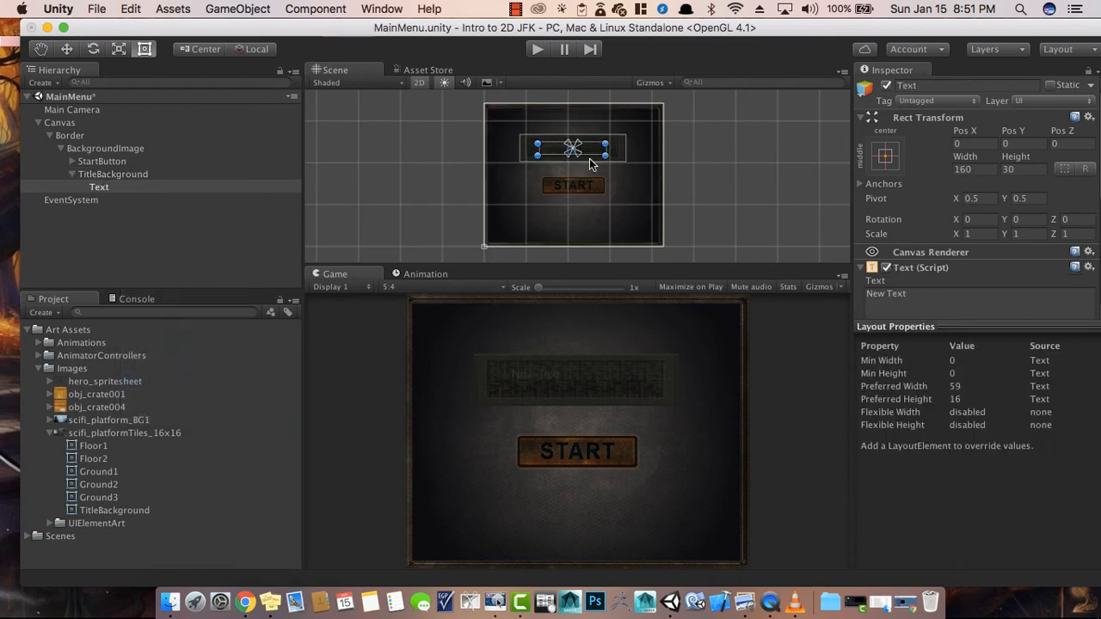
- Replace the default content of the title's Text object with "Run and Gun"
scroll(588, 160, "up", 3)
scroll(590, 155, "up", 4)
middle_click_drag(579, 142, 590, 228)
middle_click_drag(556, 167, 556, 171)
scroll(547, 170, "up", 4)
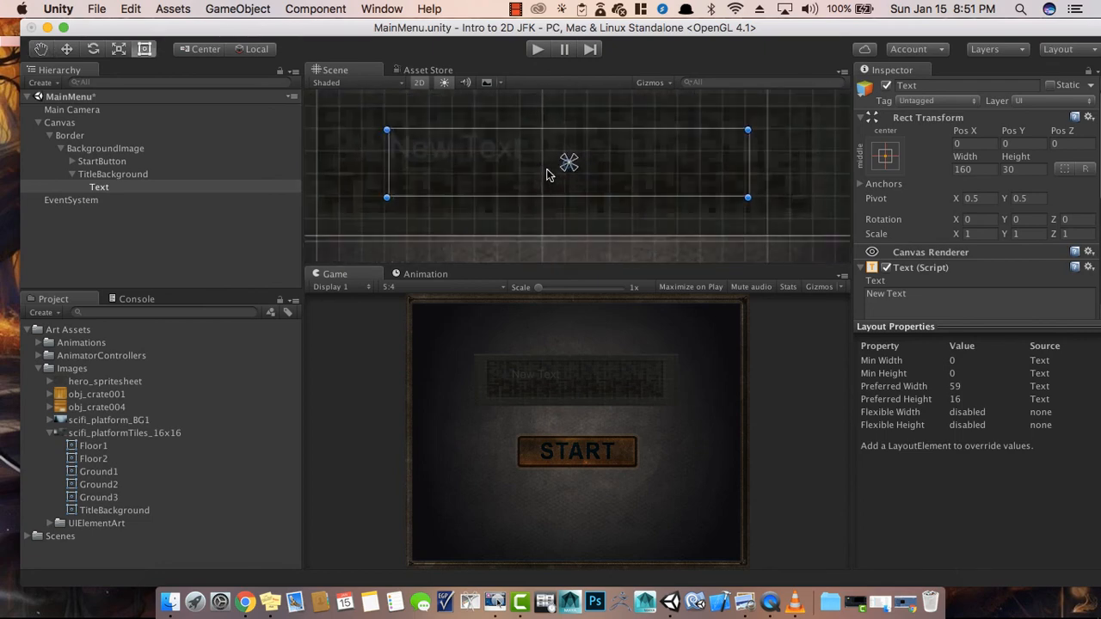
left_click_drag(919, 308, 827, 298)
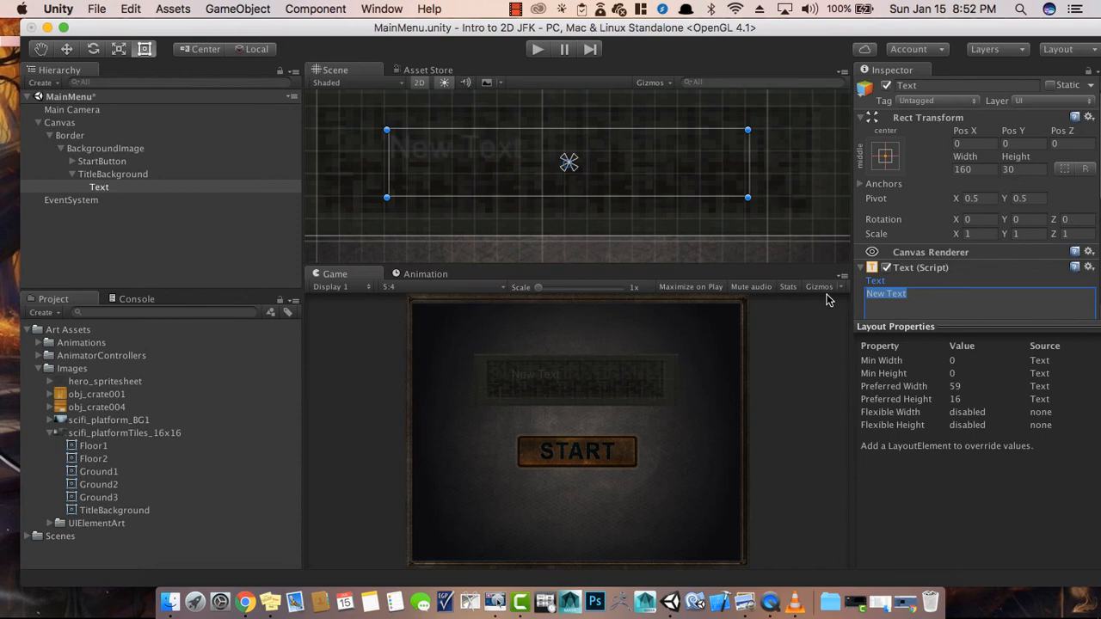
key("BackSpace")
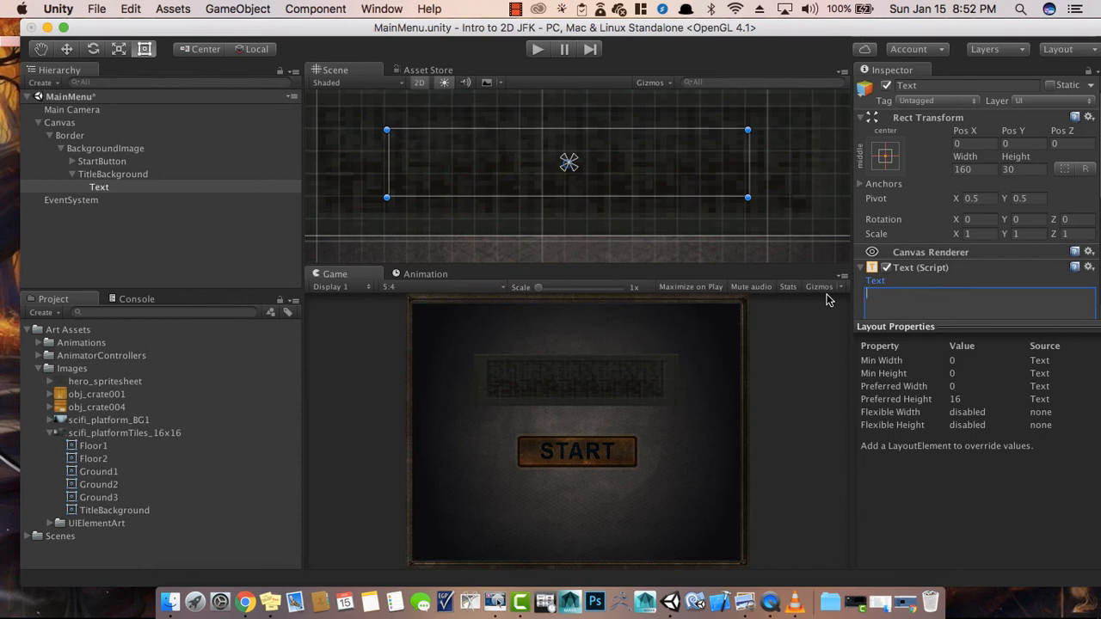
type("Run and Gun")
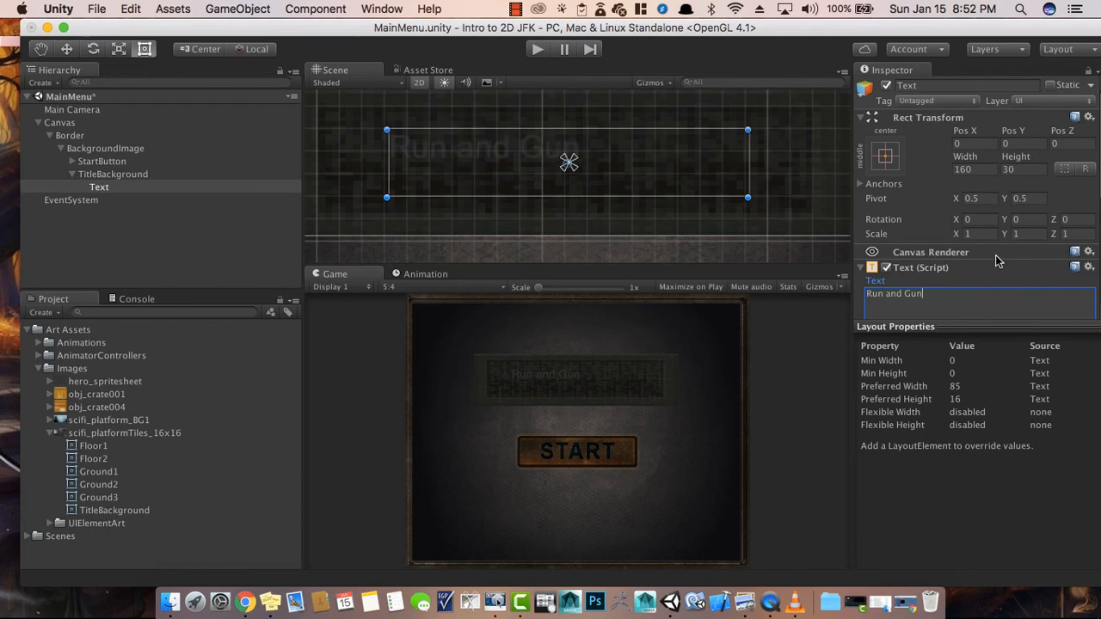
- Center the title text's paragraph alignment both horizontally and vertically
scroll(998, 260, "down", 5)
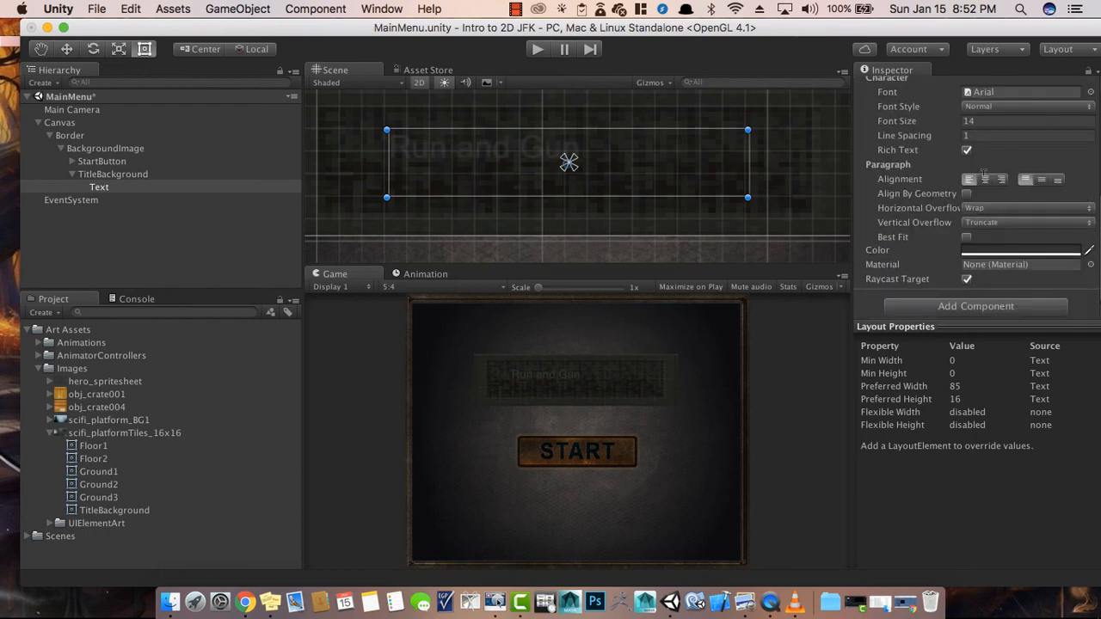
left_click(985, 179)
left_click(1042, 180)
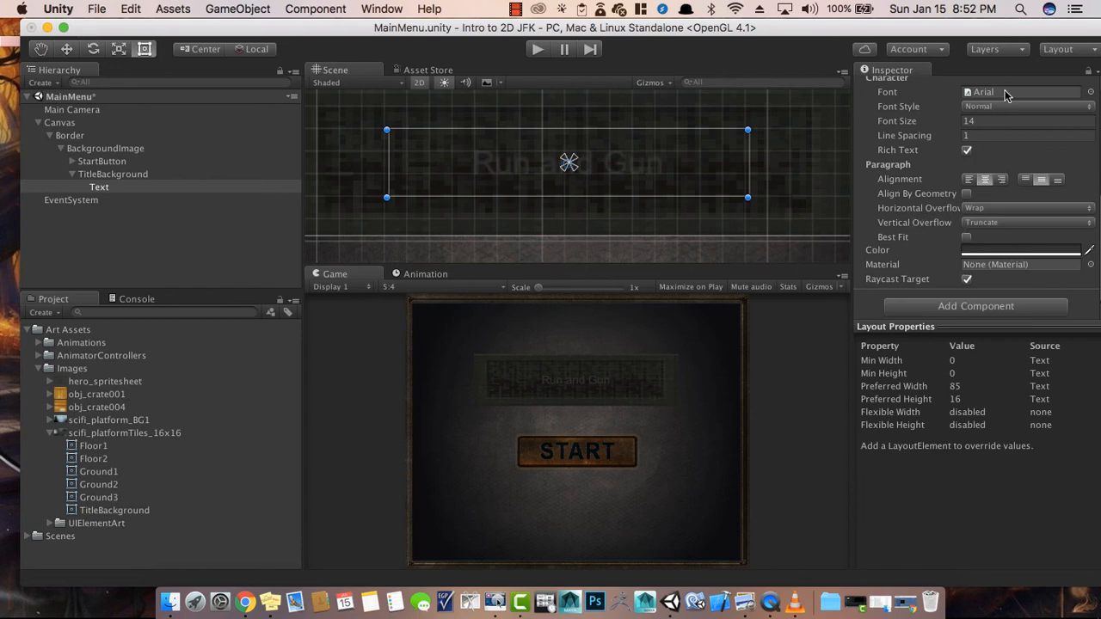
left_click(1091, 92)
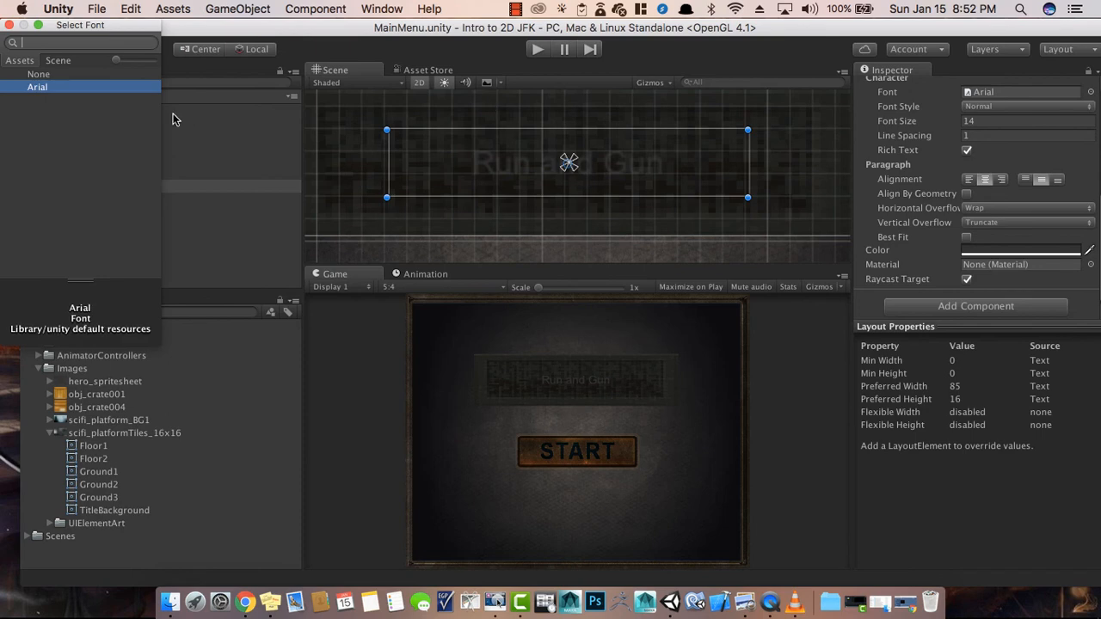
left_click_drag(76, 29, 92, 102)
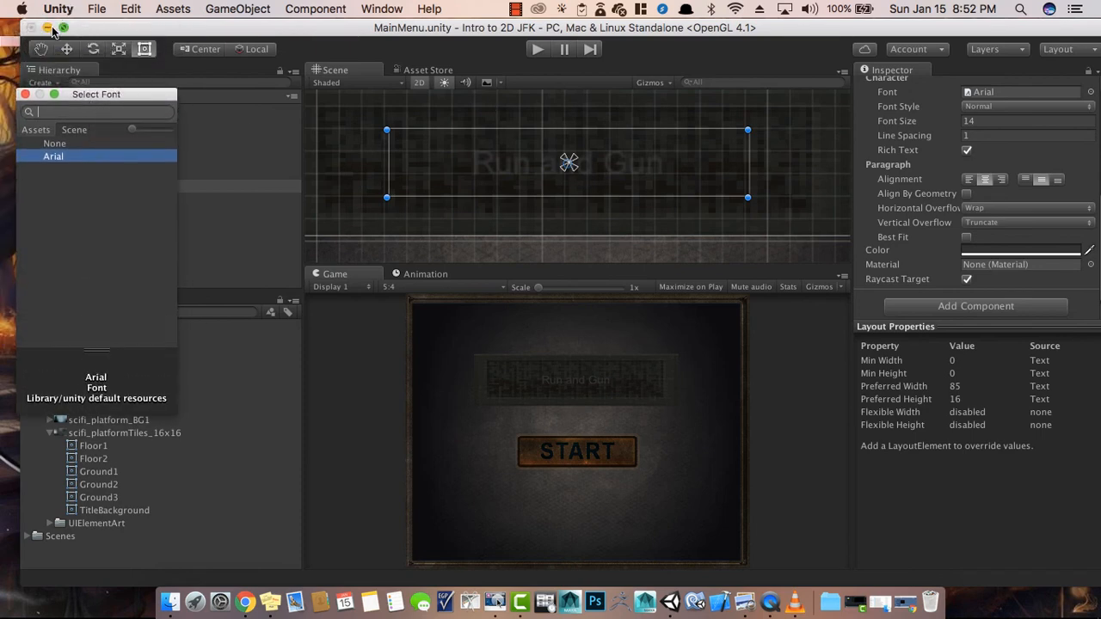
left_click(25, 94)
- Switch to the desktop and open the ken_fonts folder inside the 2D_Art_Demo_Game folder
left_click_drag(324, 27, 784, 256)
left_click(891, 50)
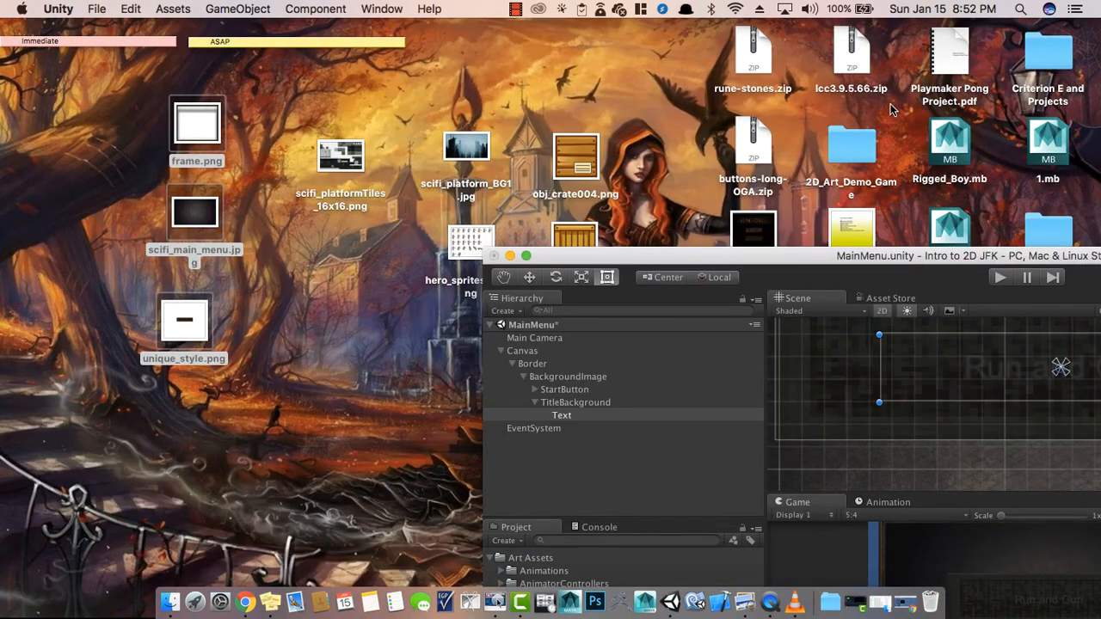
left_click_drag(858, 267, 969, 144)
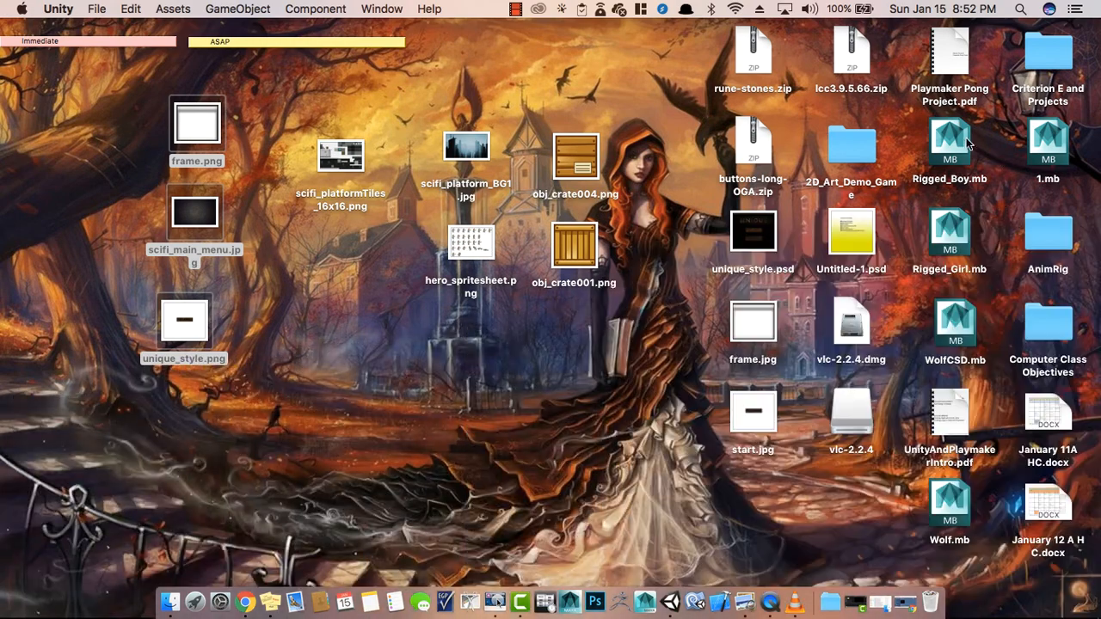
double_click(852, 156)
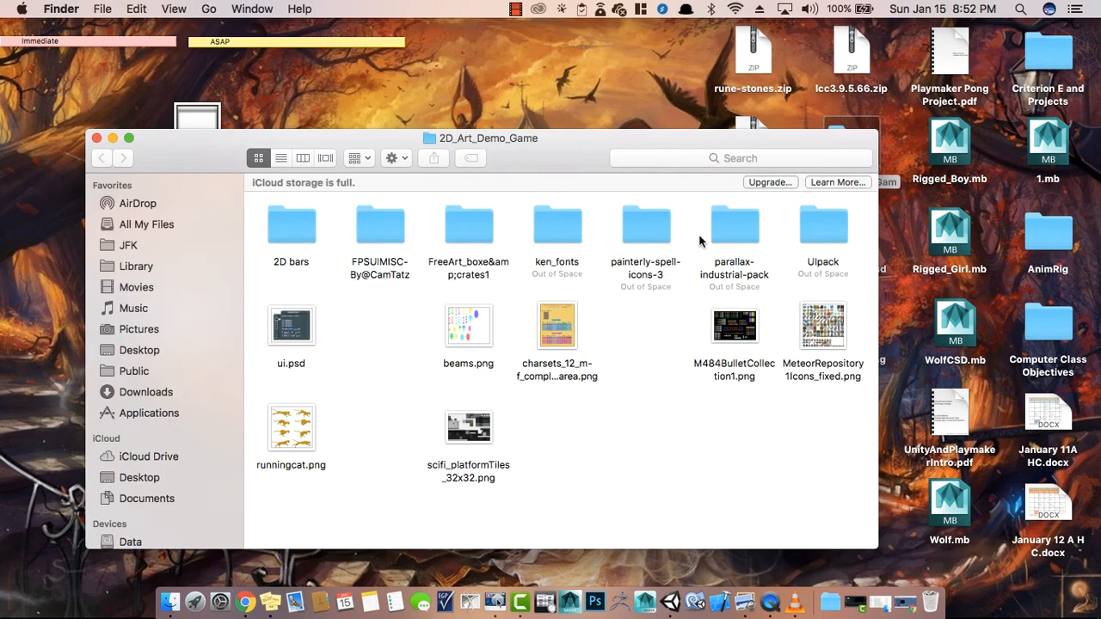
double_click(543, 236)
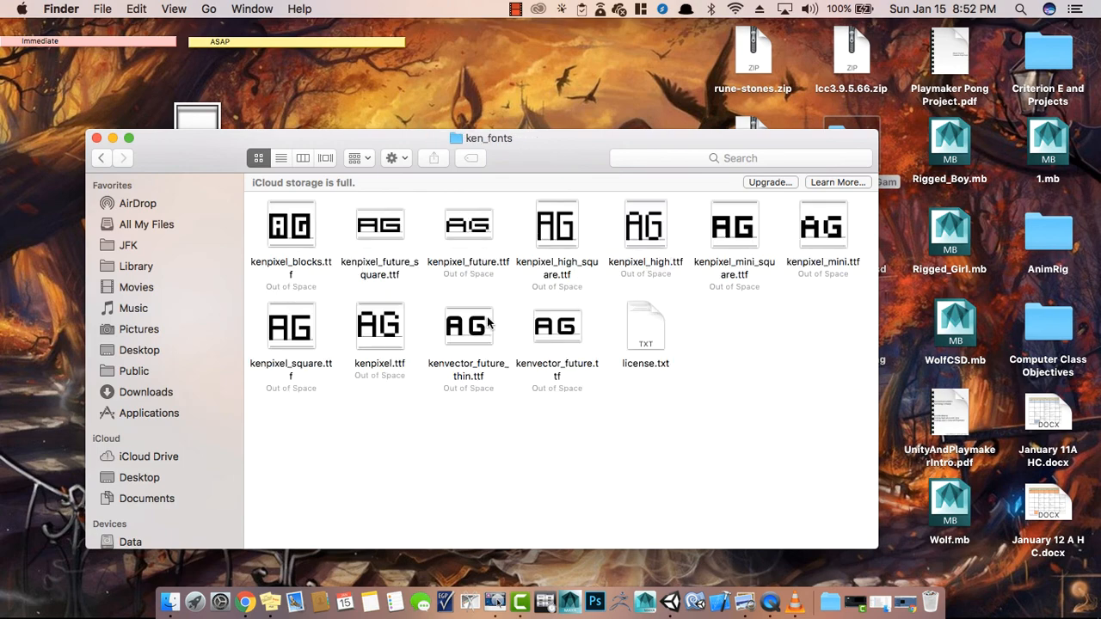
- Move kenpixel_future_square.ttf and kenvector_future_thin.ttf from ken_fonts to the desktop, placed side by side near its upper edge
left_click(394, 234)
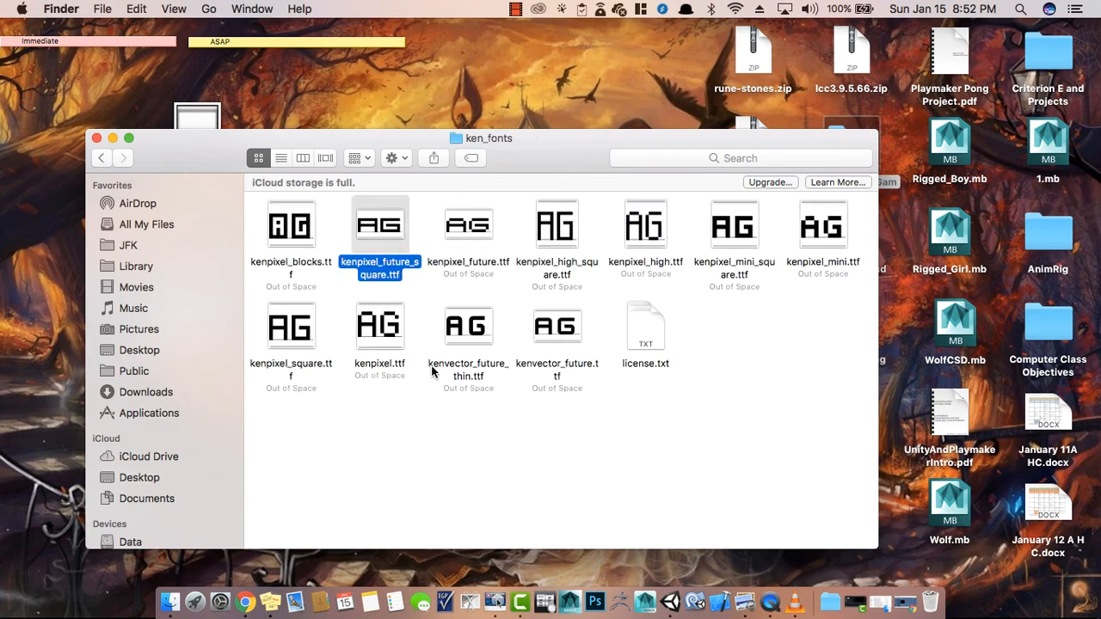
left_click(464, 335)
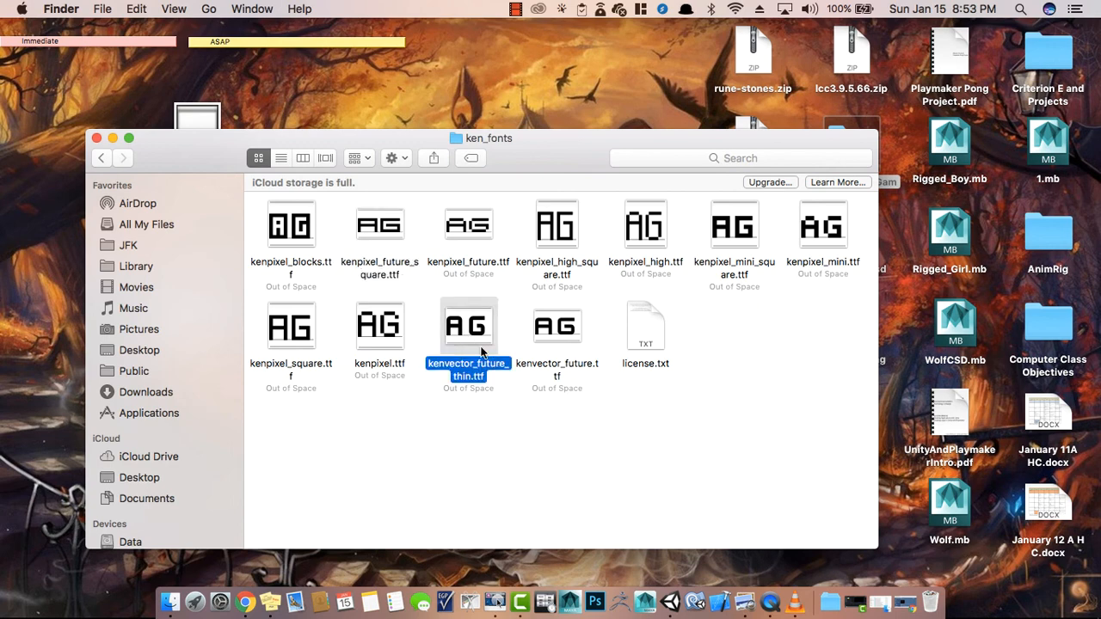
left_click(379, 241, "super")
left_click_drag(481, 357, 476, 82)
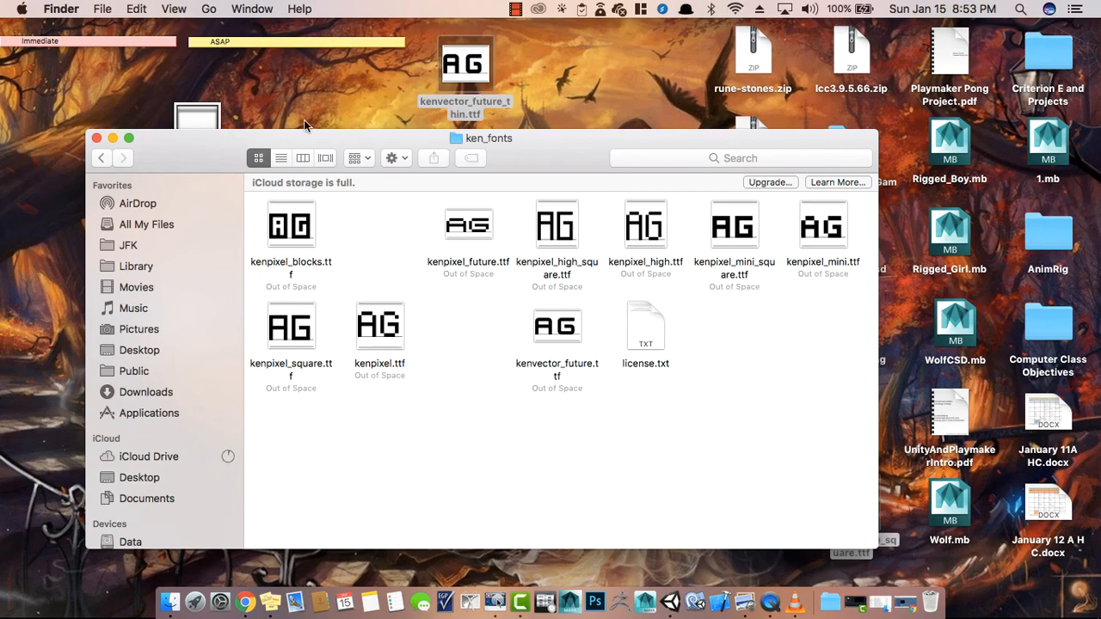
left_click(114, 138)
left_click(846, 507)
left_click_drag(845, 514, 557, 74)
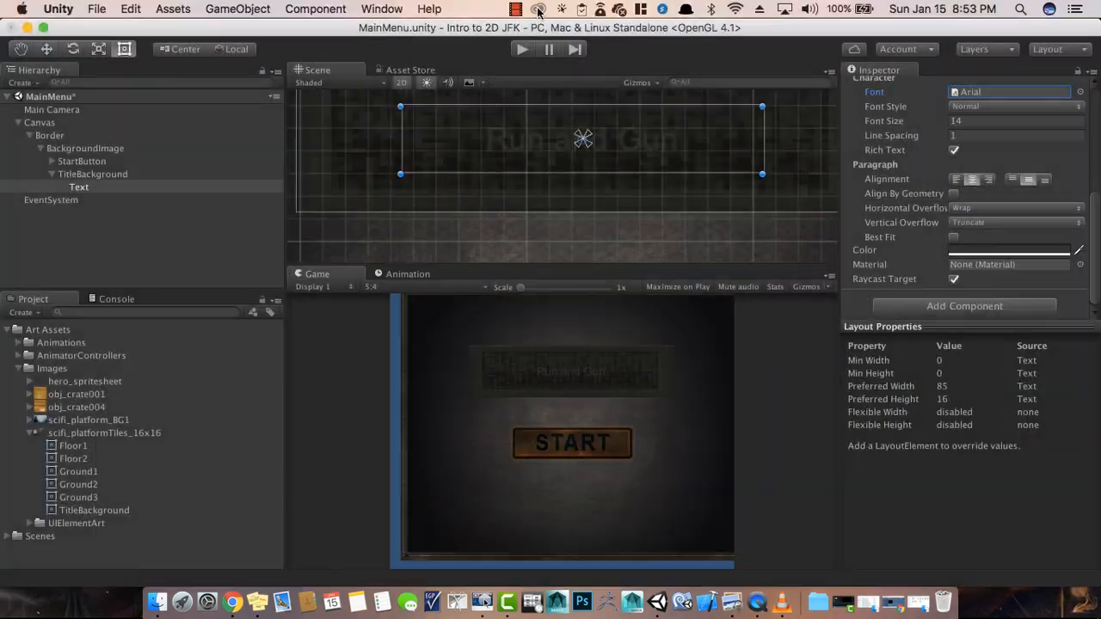
- Import the kenpixel_future_square and kenvector_future_thin fonts from the desktop into the Unity project's assets
left_click_drag(508, 28, 688, 145)
left_click(198, 241)
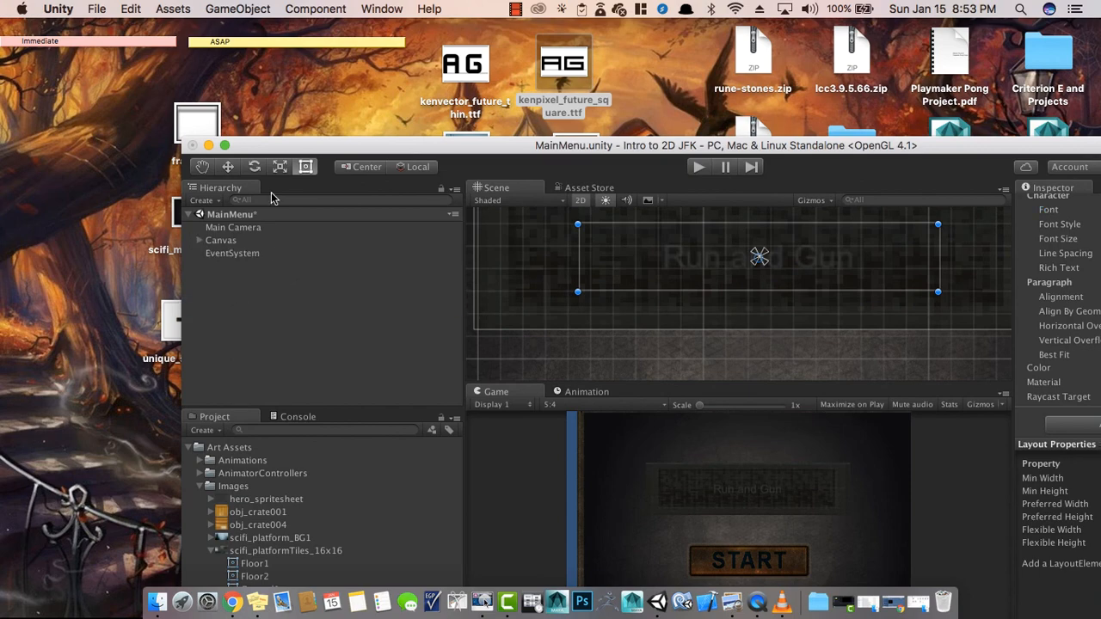
left_click_drag(278, 149, 342, 102)
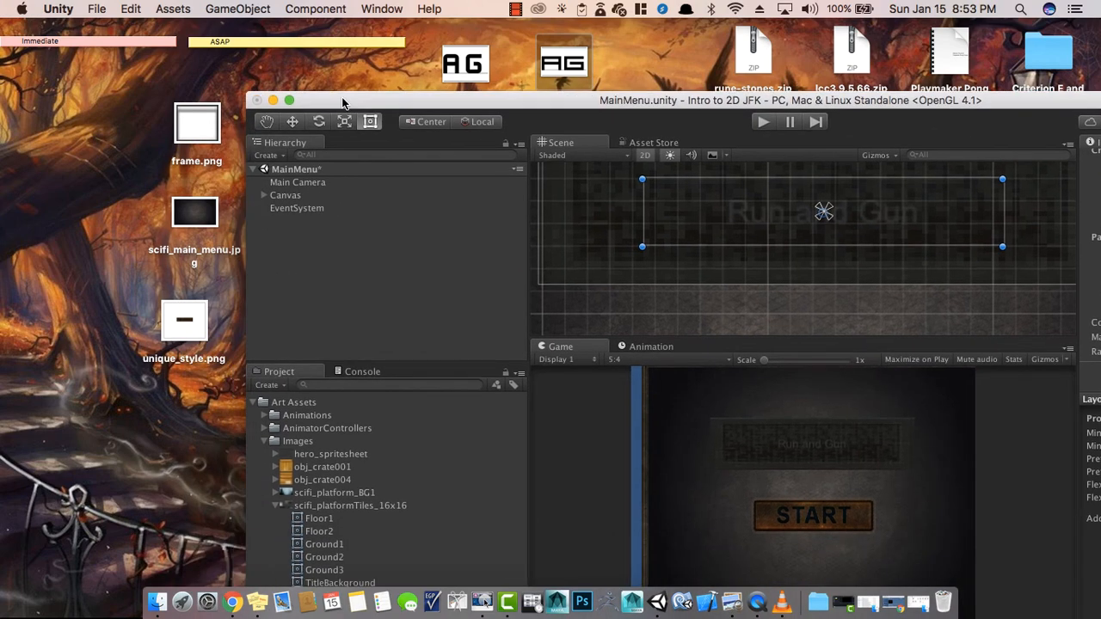
left_click(266, 441)
left_click_drag(410, 69, 670, 66)
left_click_drag(582, 63, 374, 551)
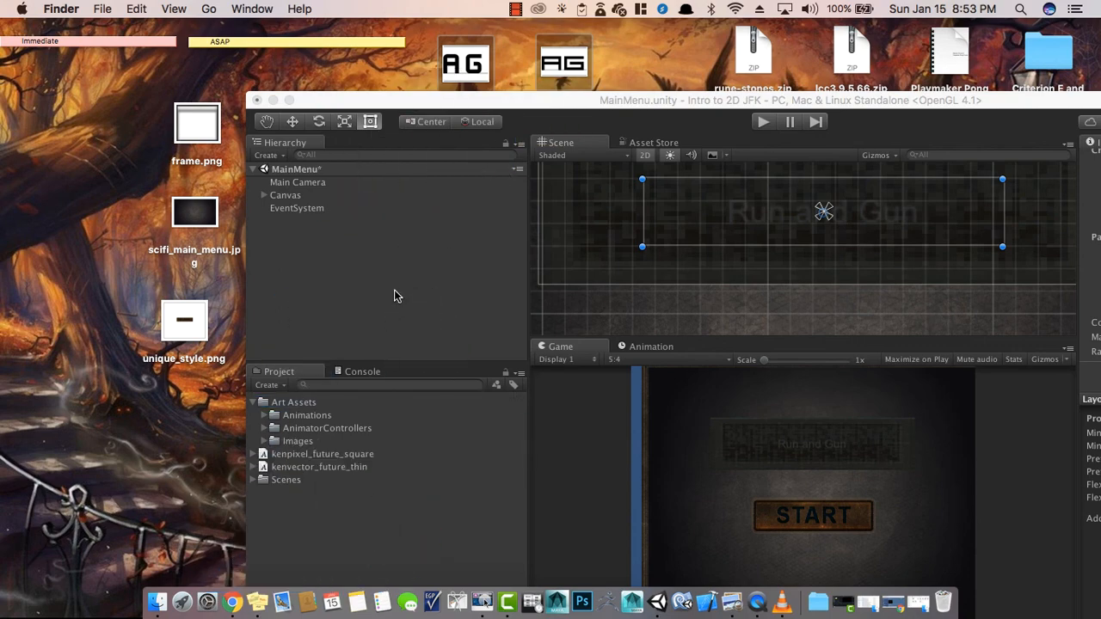
double_click(480, 103)
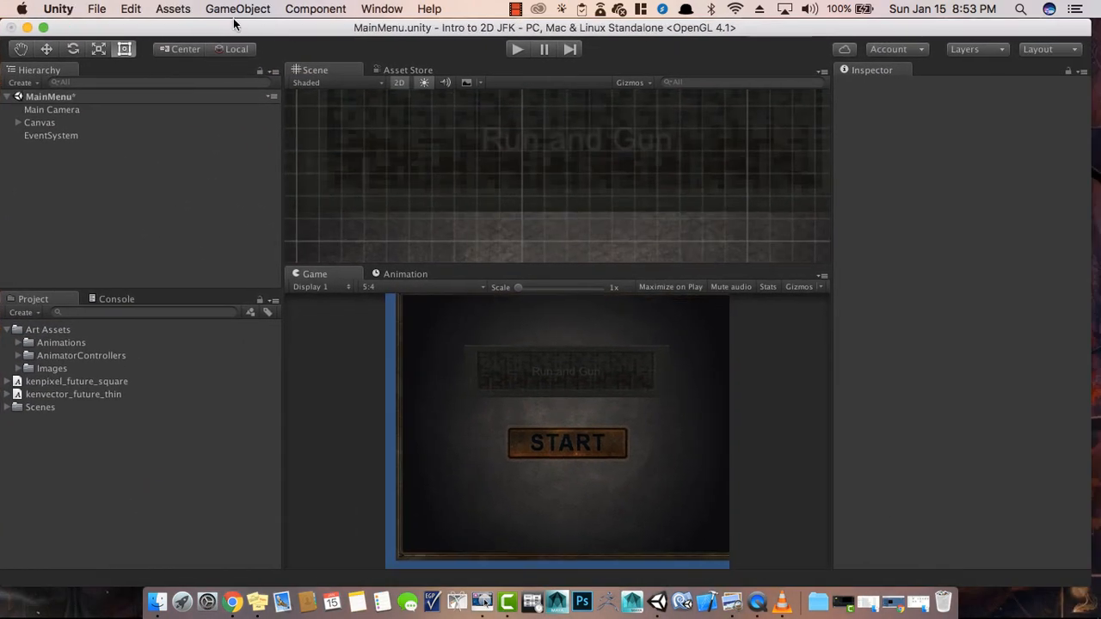
- Rename the Text object under TitleBackground as TitleText
left_click(73, 382)
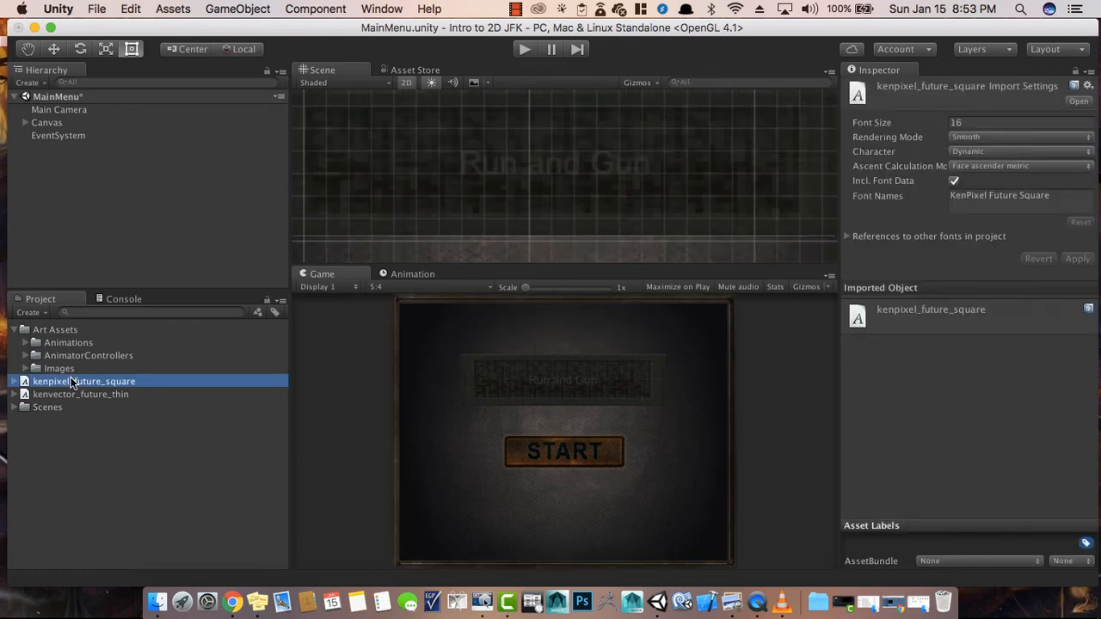
left_click(50, 123)
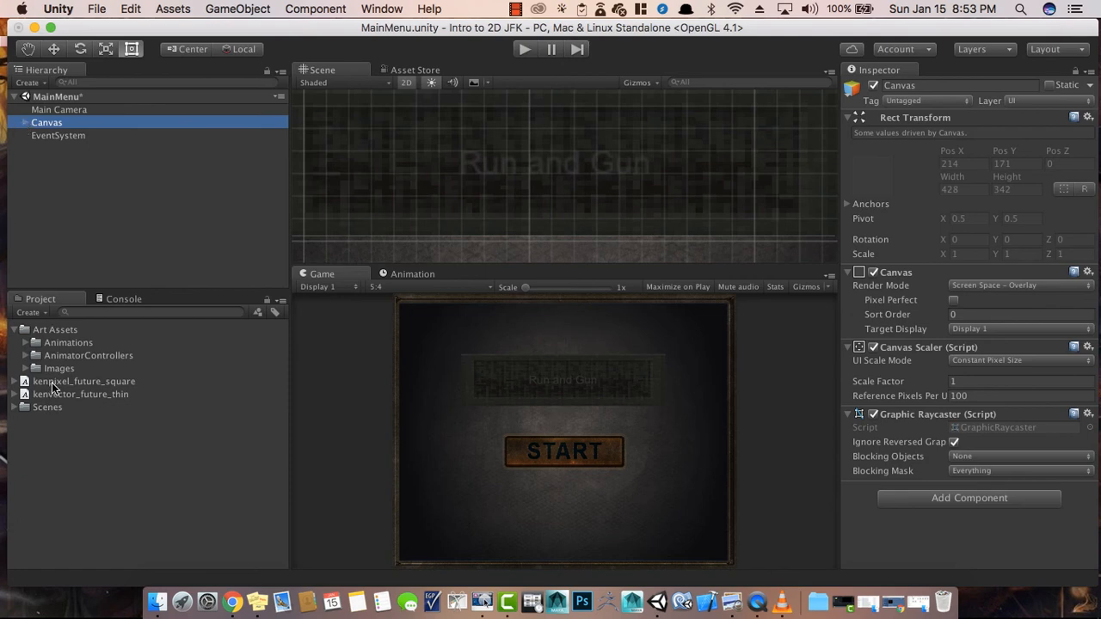
left_click(21, 125)
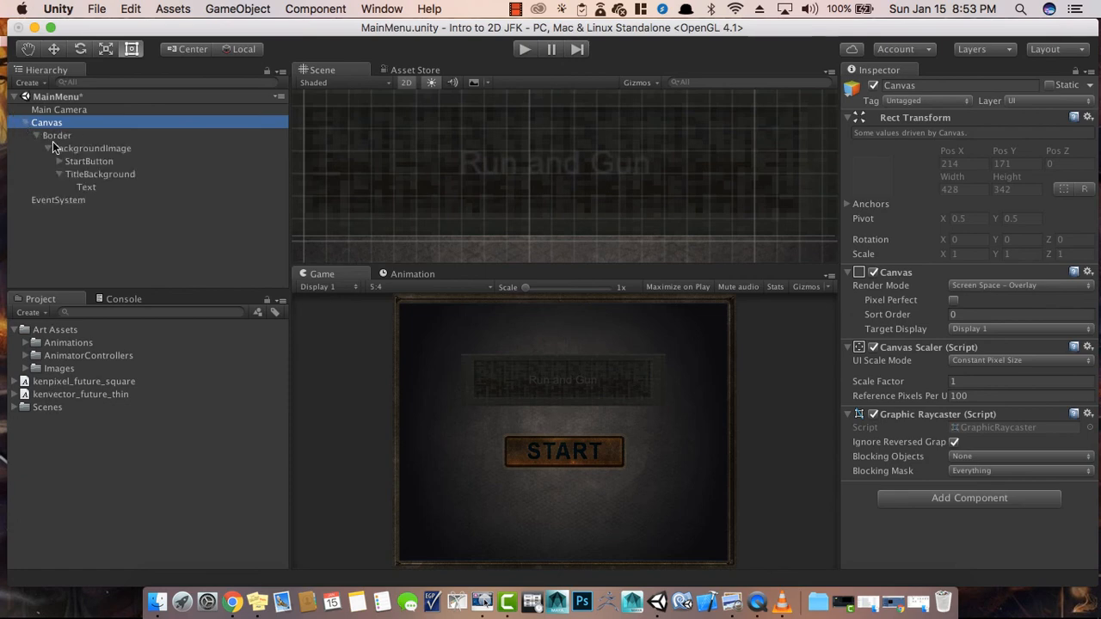
left_click(86, 186)
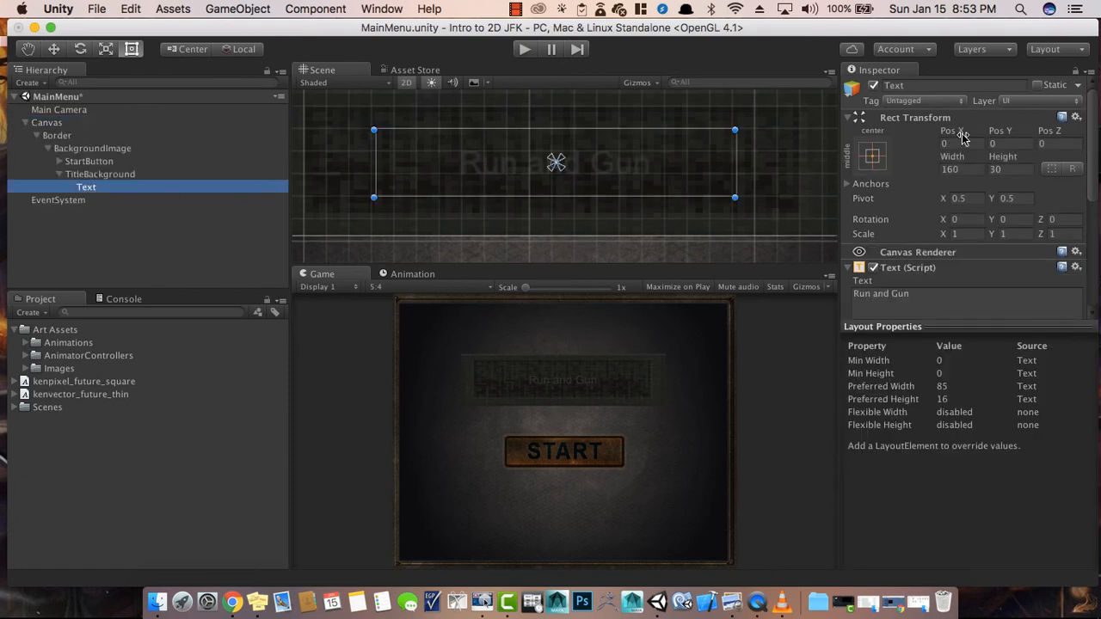
left_click(912, 86)
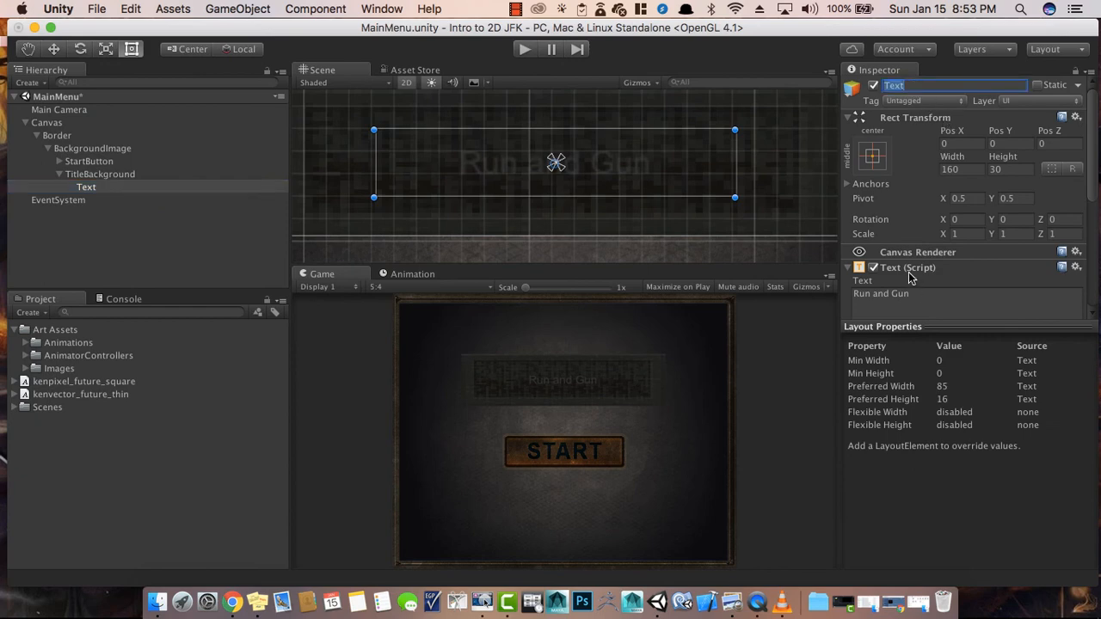
type("Title")
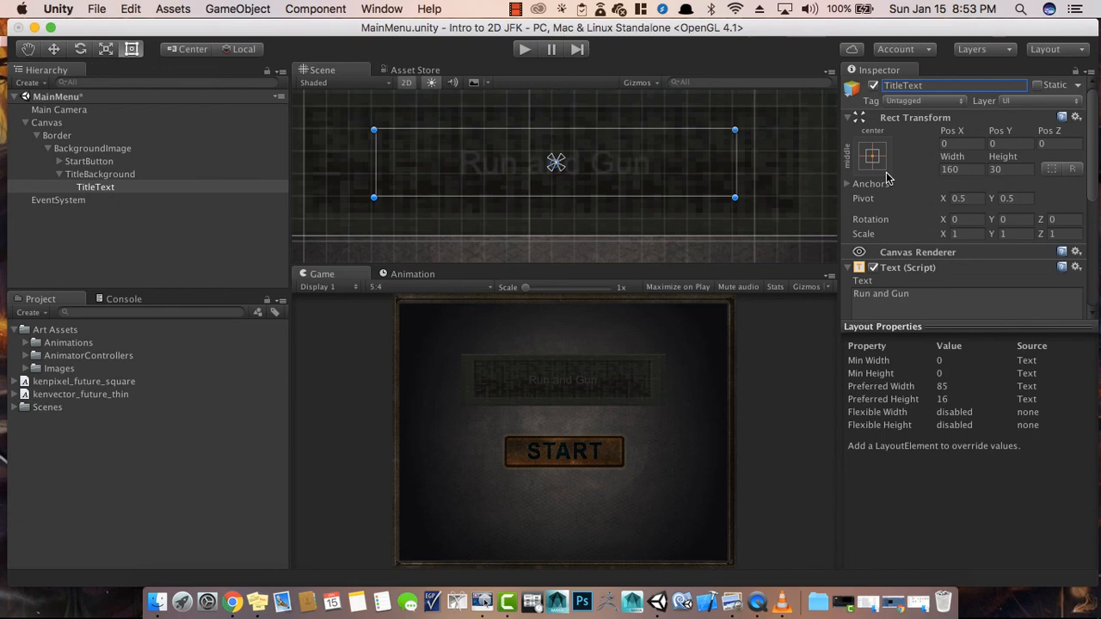
- Try kenvector_future_thin as TitleText's font and settle on kenpixel_future_square
left_click_drag(86, 382, 891, 293)
scroll(923, 288, "down", 5)
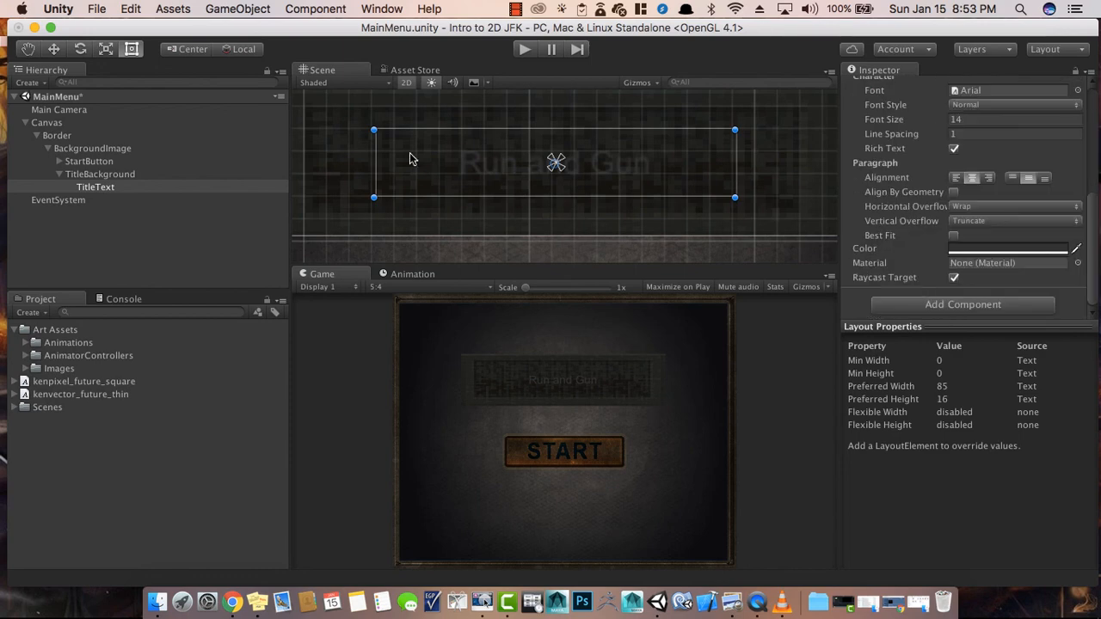
left_click_drag(122, 381, 973, 100)
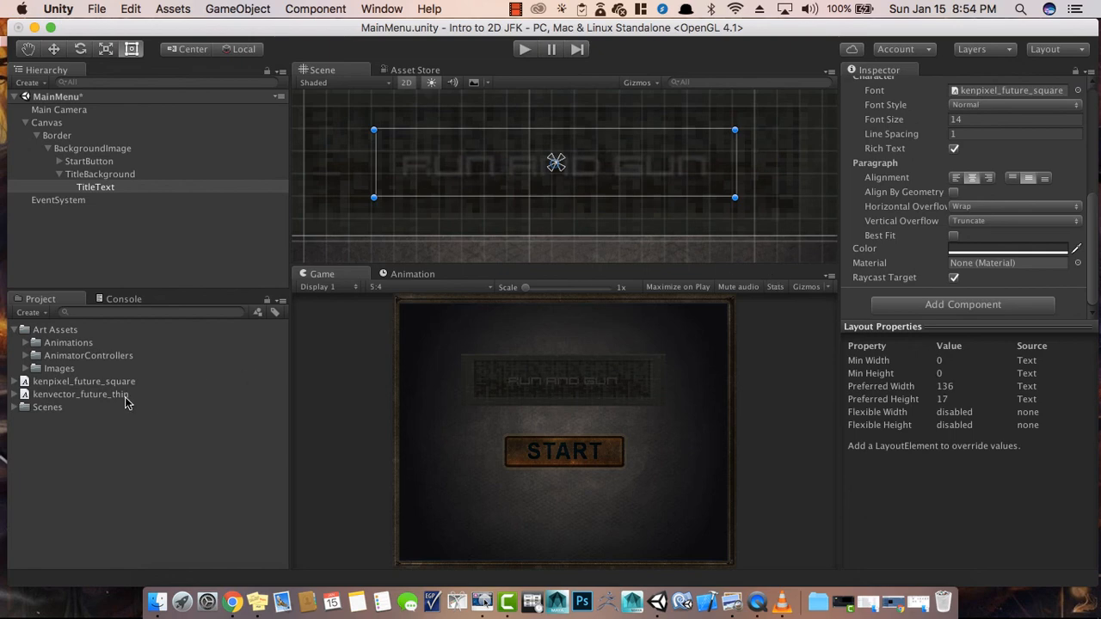
left_click_drag(113, 395, 1003, 93)
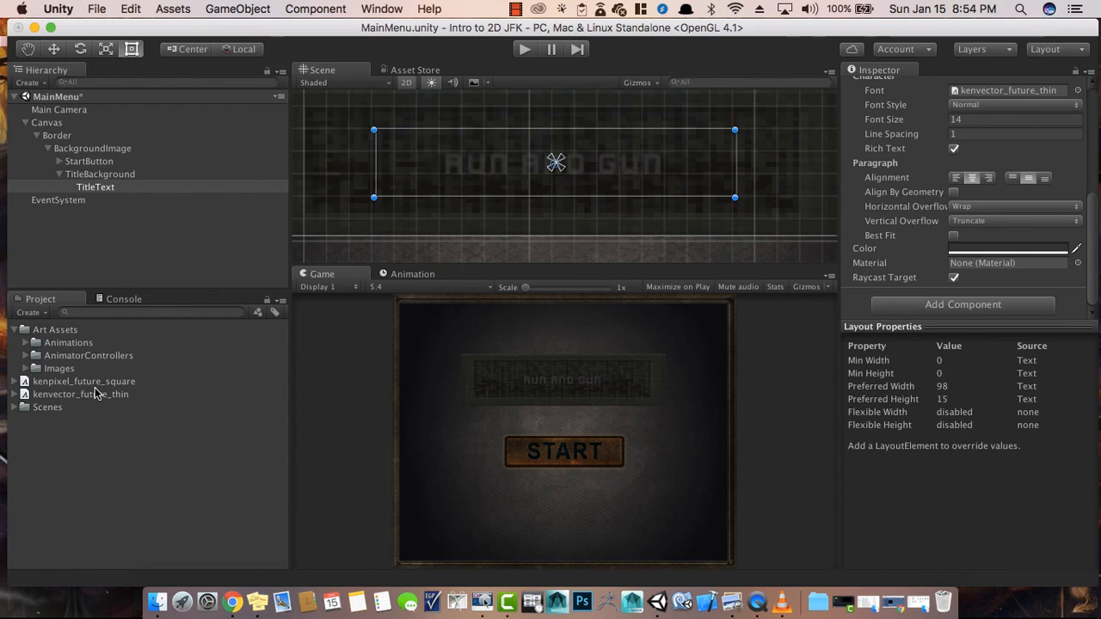
left_click_drag(94, 384, 979, 98)
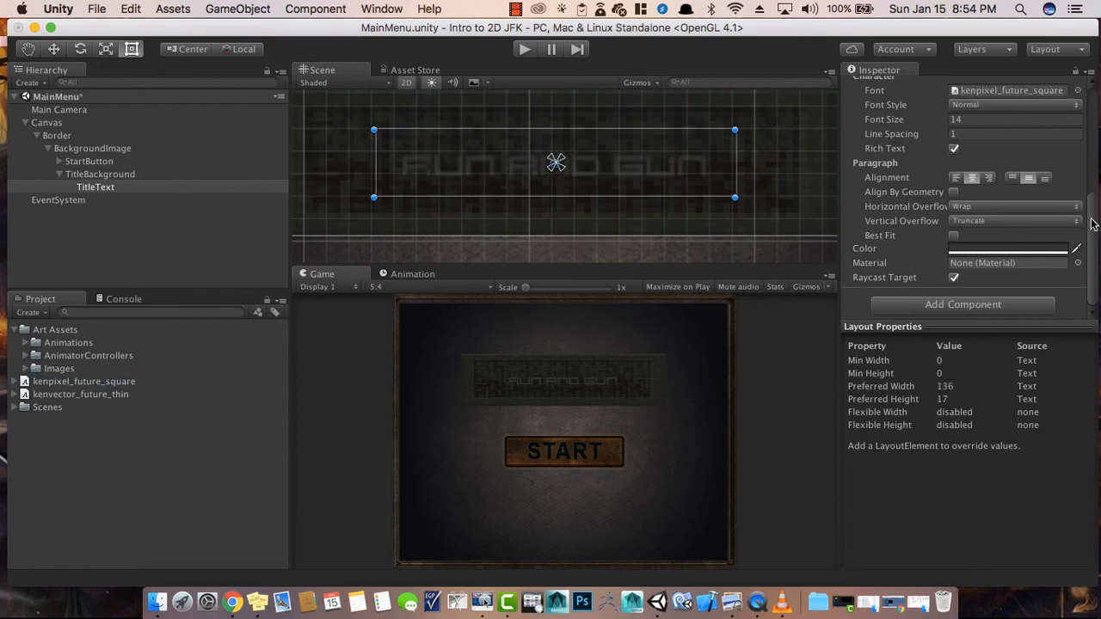
- Set TitleText's color to white (FFFFFFFF)
left_click(1033, 252)
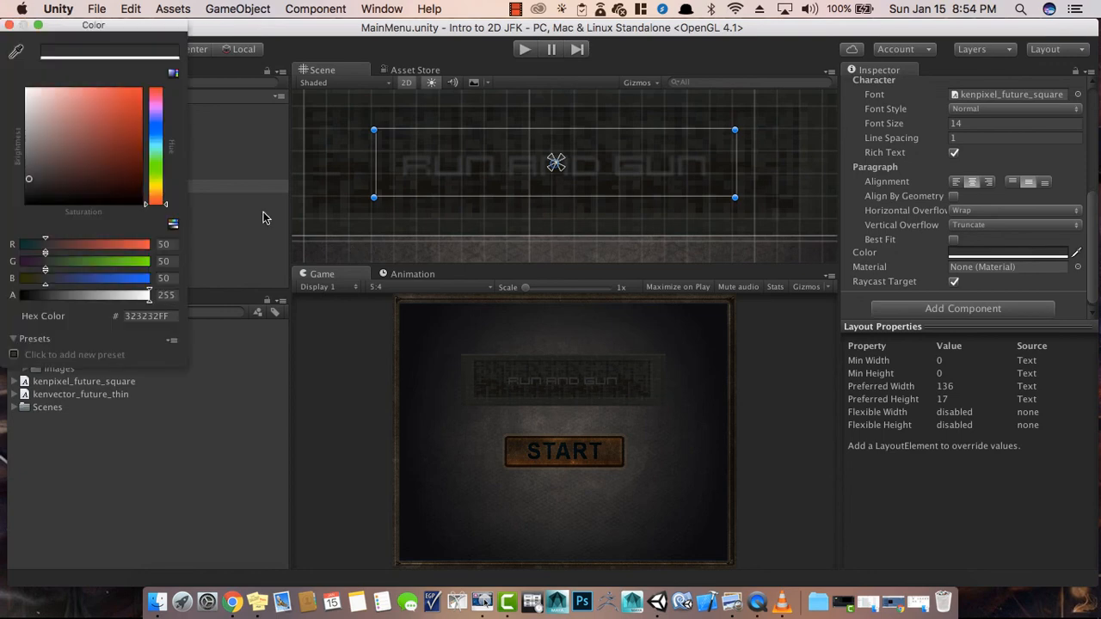
left_click_drag(163, 197, 160, 163)
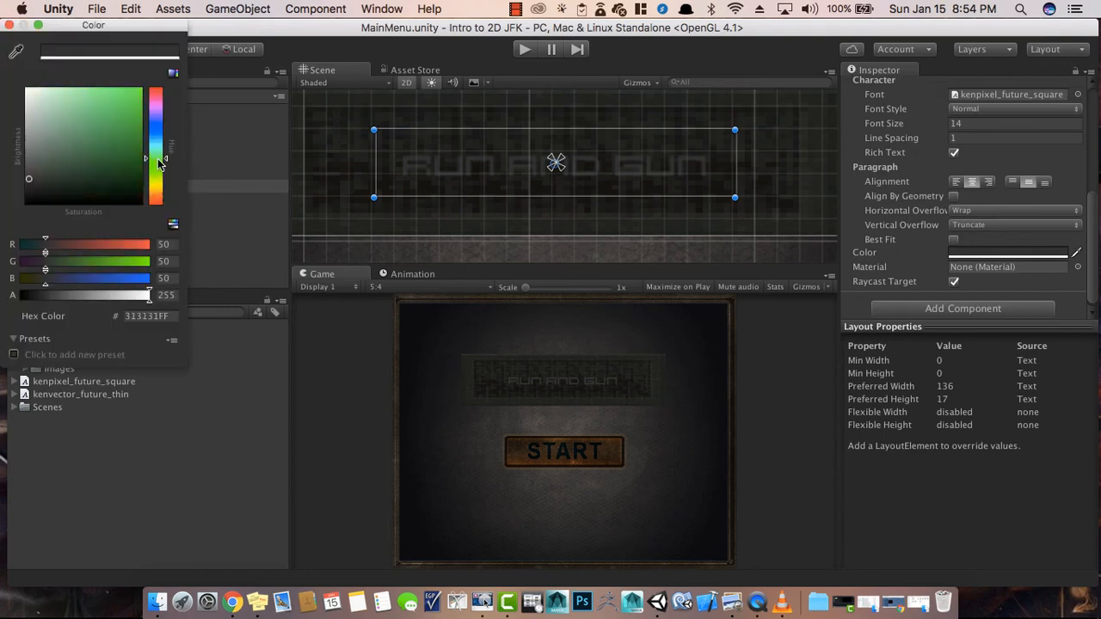
left_click_drag(92, 136, 4, 72)
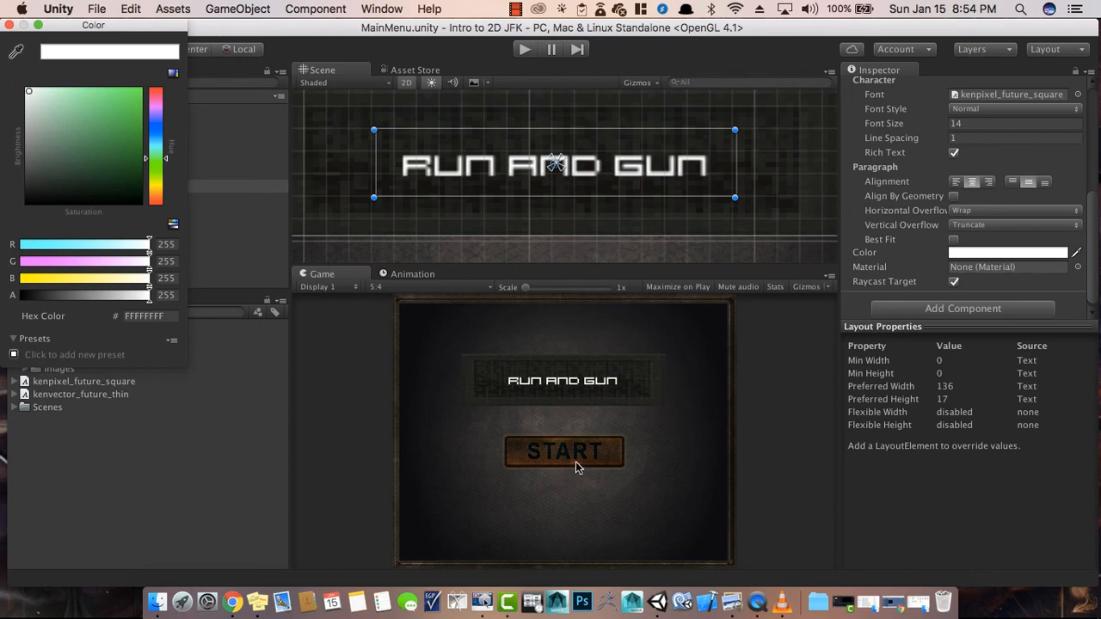
- Sample a dark color from the title panel's texture as TitleText's color
left_click(15, 52)
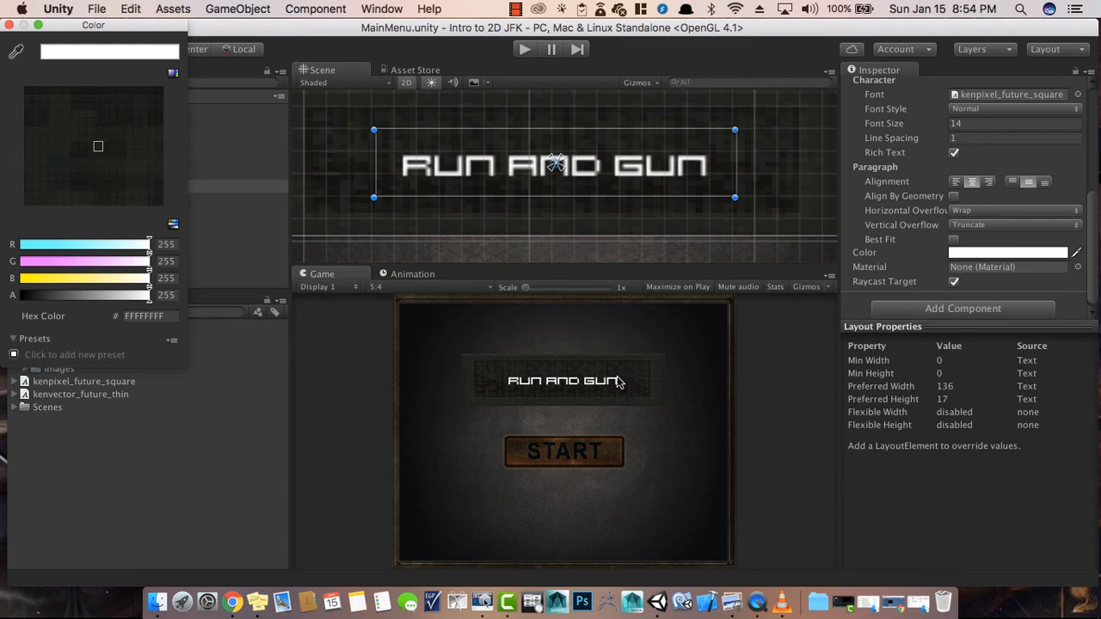
left_click(785, 191)
left_click(782, 183)
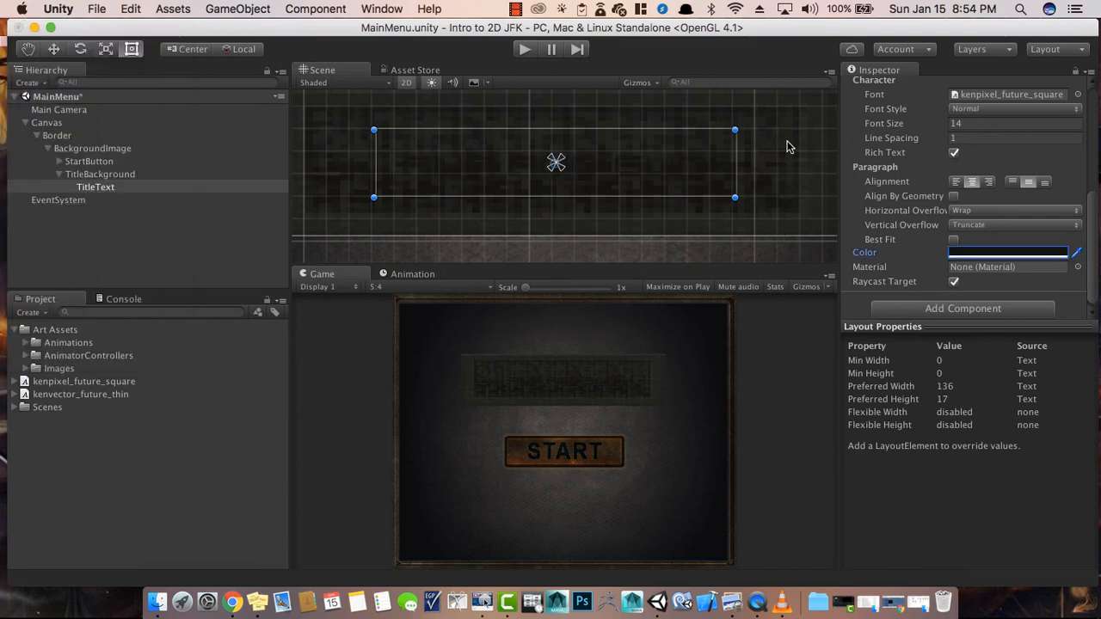
- Sample the rusty orange-brown of the START button's frame as TitleText's color (733918FF)
left_click(694, 252)
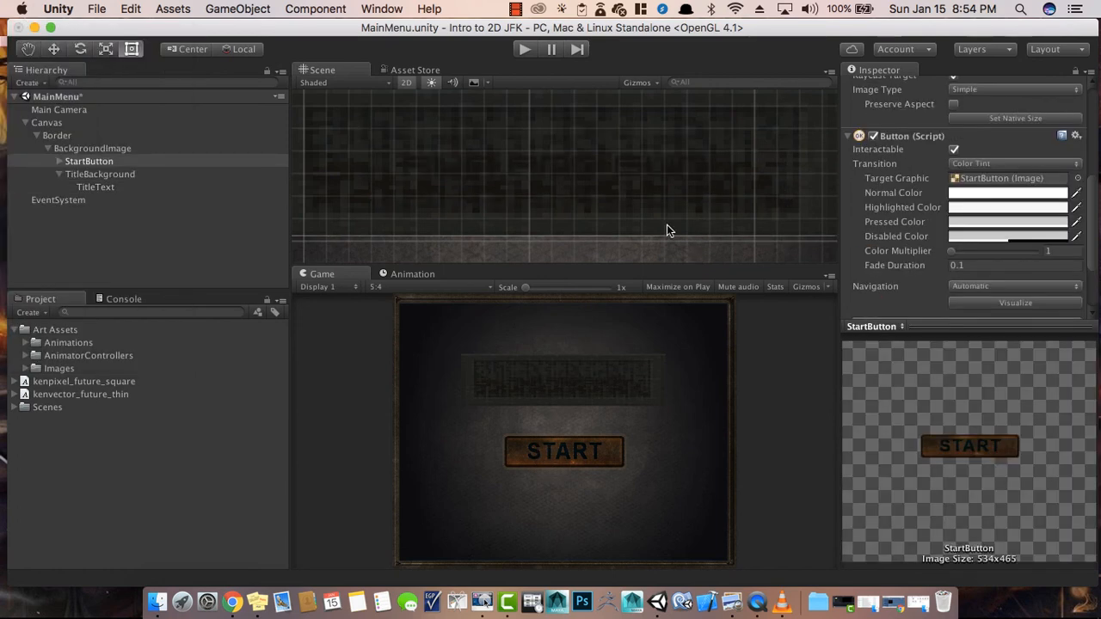
left_click(121, 175)
left_click(120, 186)
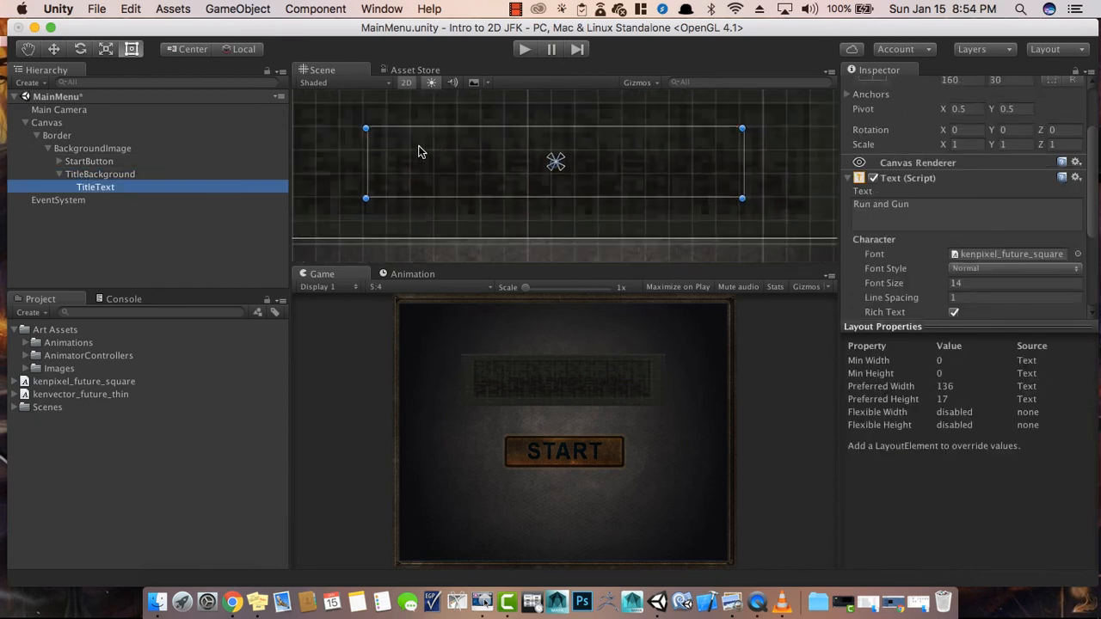
scroll(419, 152, "down", 10)
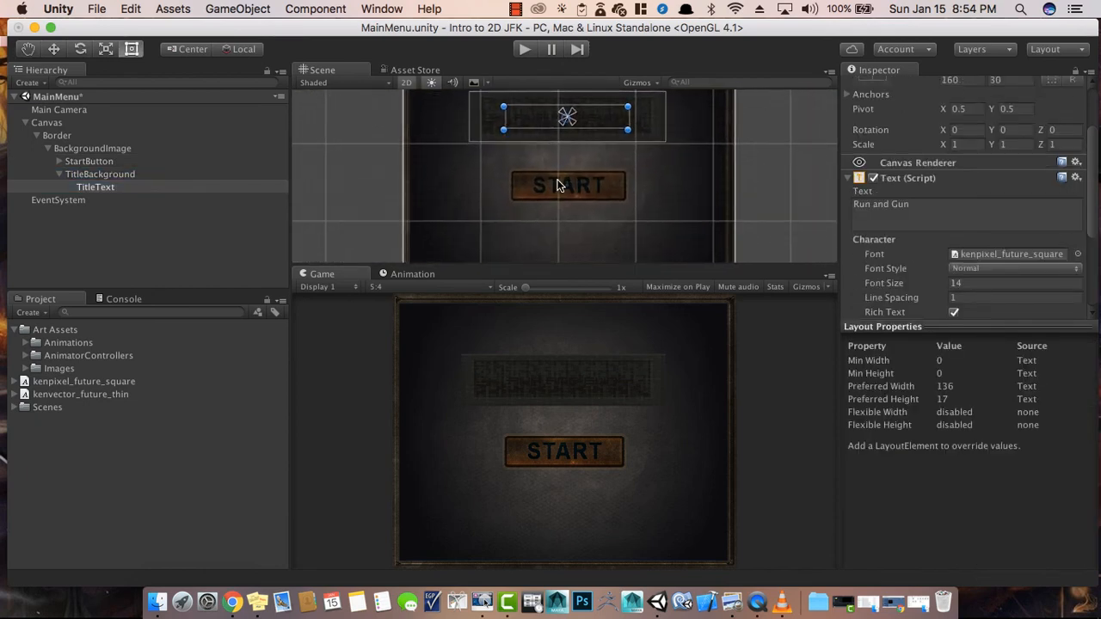
scroll(557, 185, "up", 5)
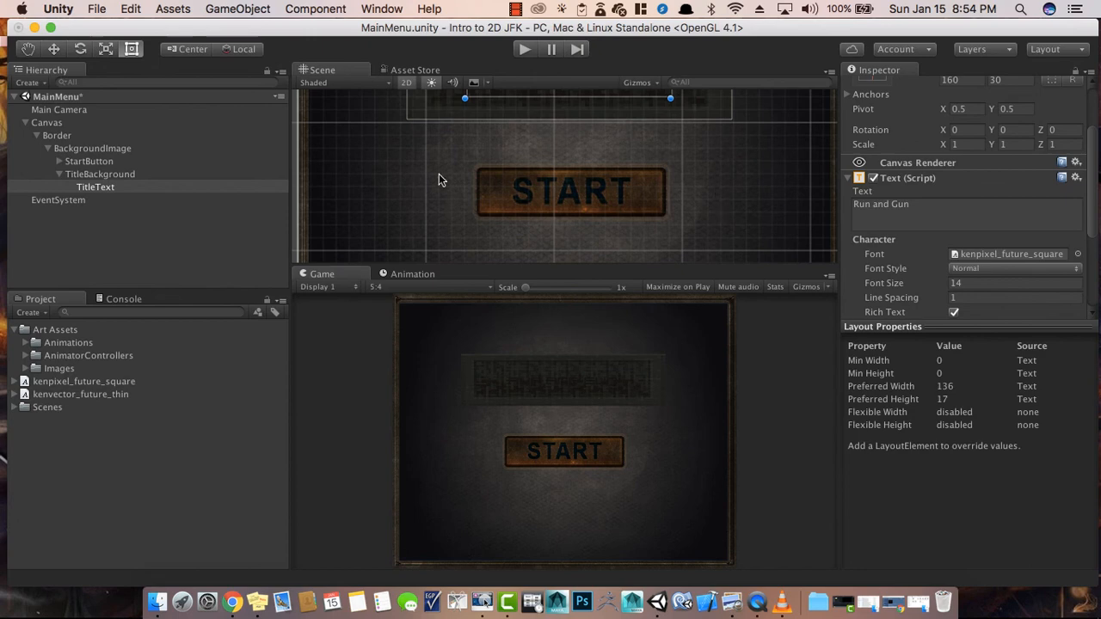
scroll(1073, 228, "up", 3)
scroll(1073, 228, "down", 4)
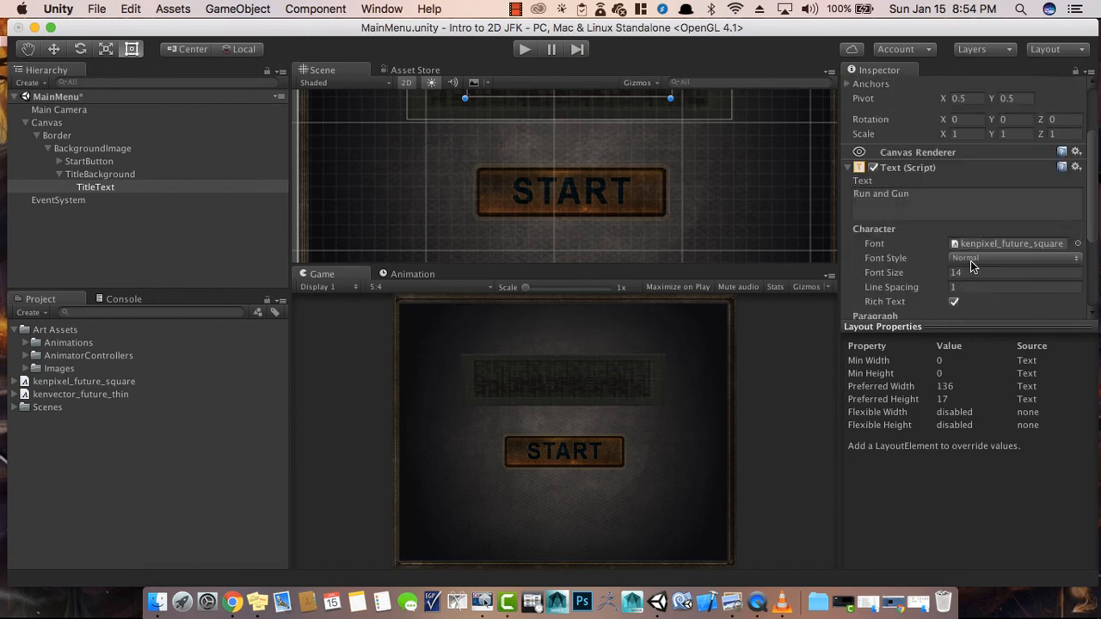
scroll(973, 255, "down", 3)
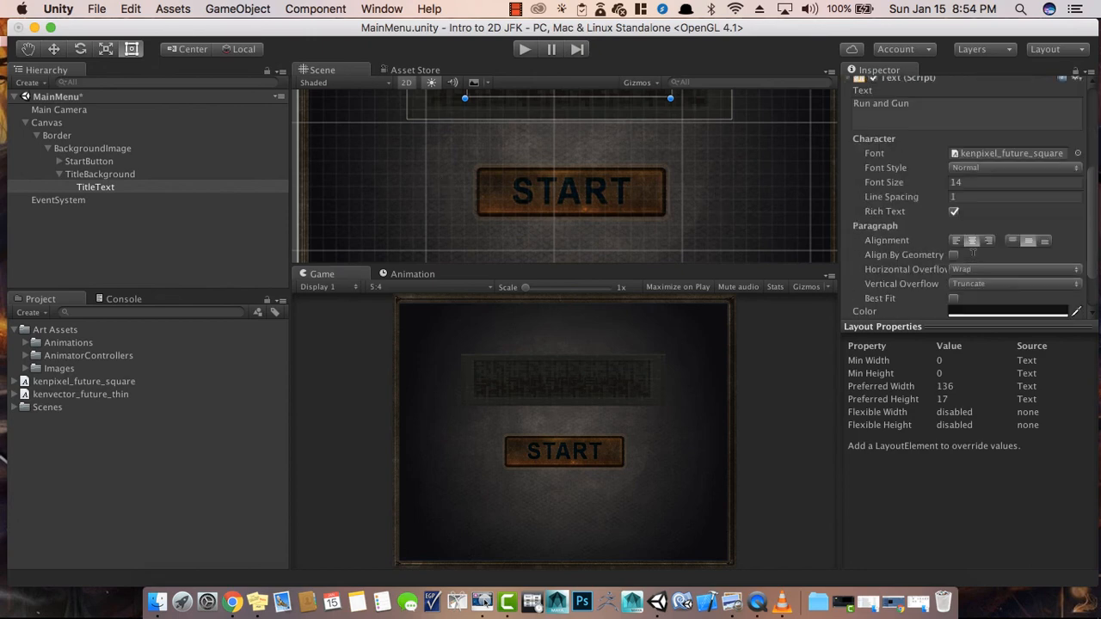
left_click(976, 315)
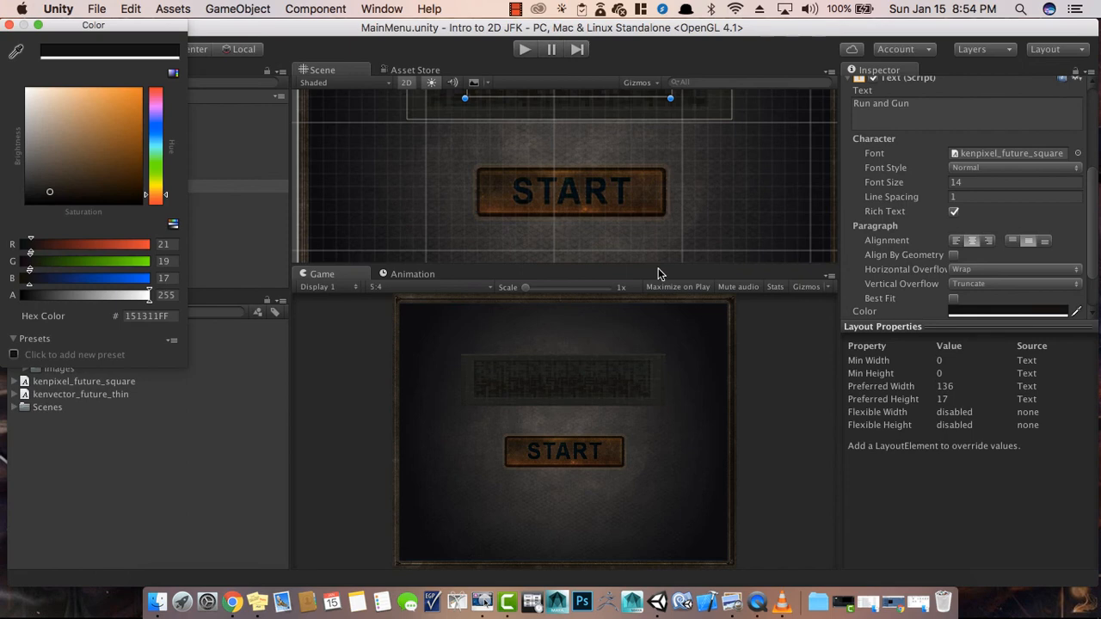
left_click(15, 54)
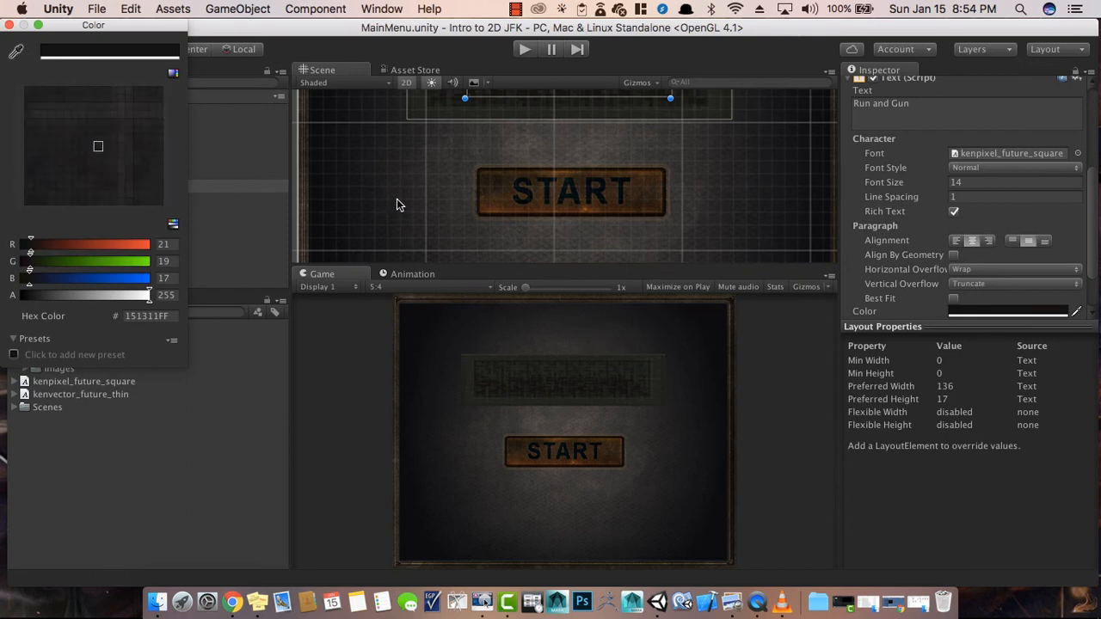
left_click(496, 210)
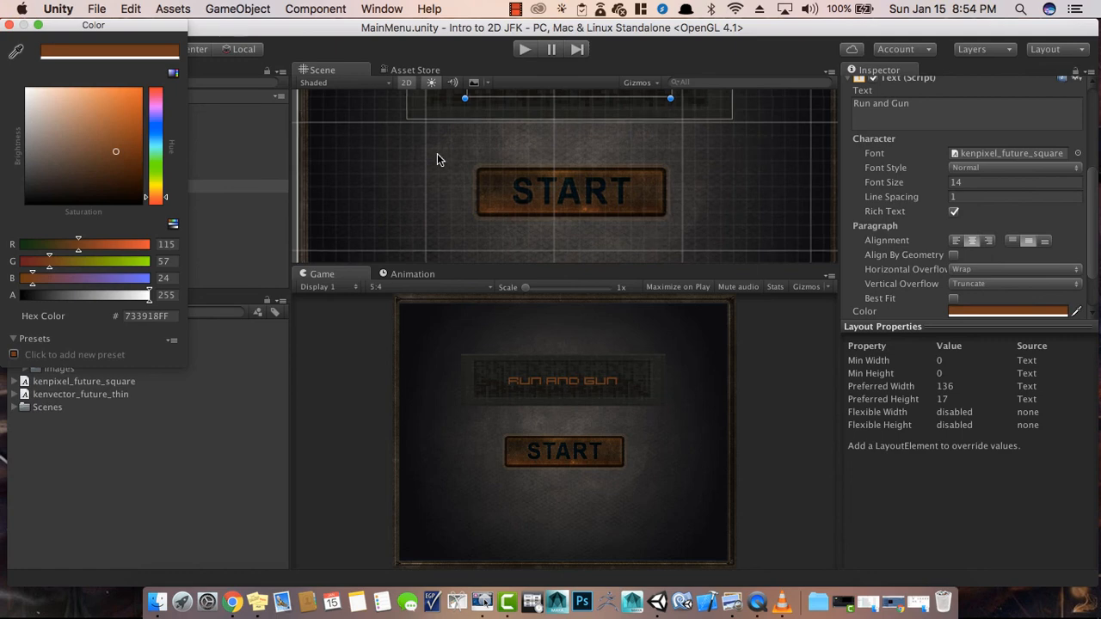
left_click(9, 26)
- Set TitleText's font size to 17 and enlarge its text box to about 277 by 80
left_click(893, 185)
mouse_move(893, 186)
left_mouse_down()
mouse_move(914, 186)
mouse_move(878, 187)
mouse_move(895, 183)
left_mouse_up()
key("f")
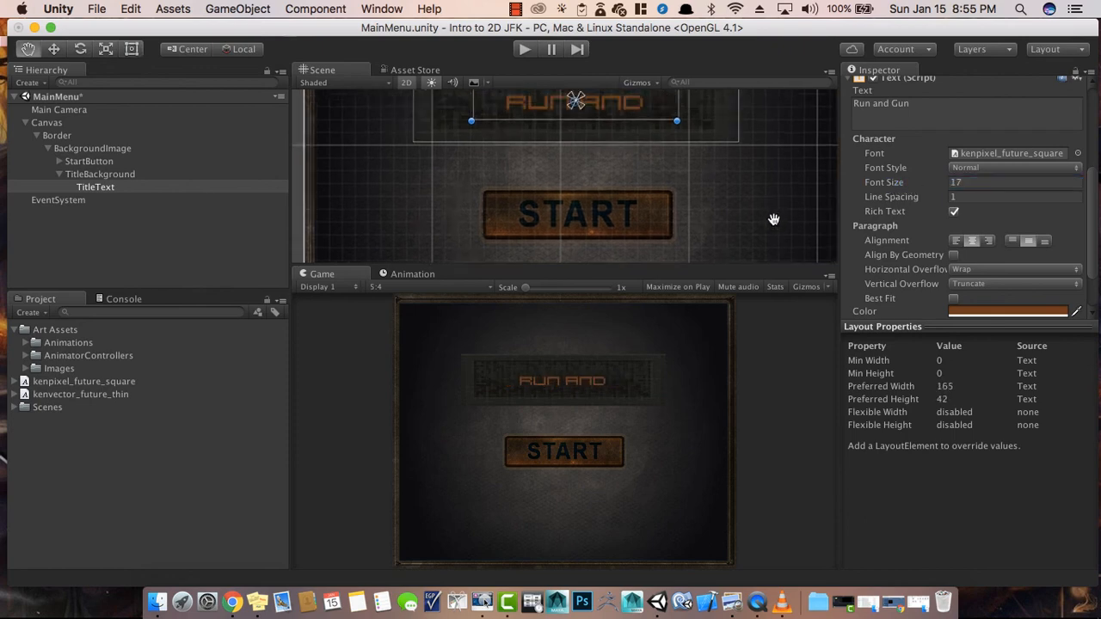
left_click_drag(672, 188, 821, 253)
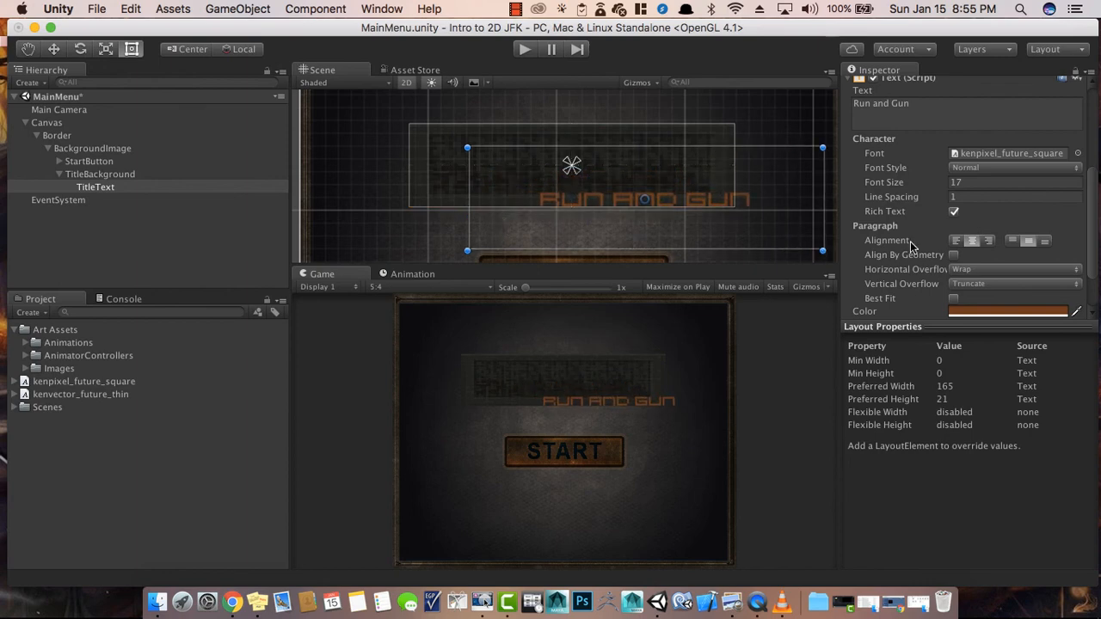
- Center TitleText's box over the title panel and settle on a font size of 21
left_click_drag(889, 186, 898, 183)
left_click_drag(655, 172, 575, 148)
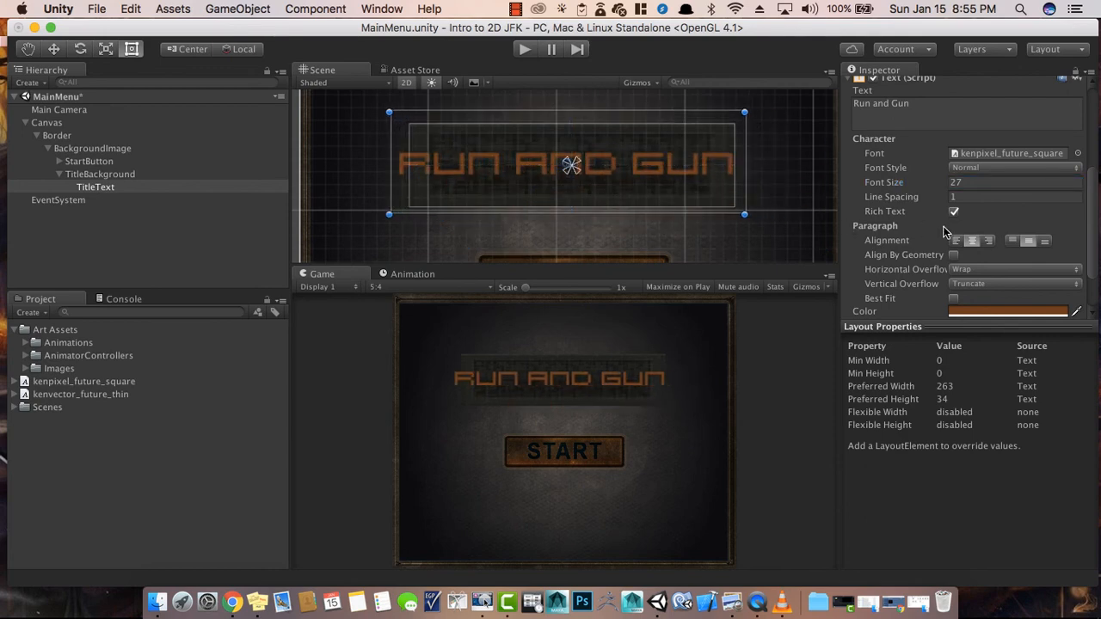
left_click_drag(893, 186, 882, 186)
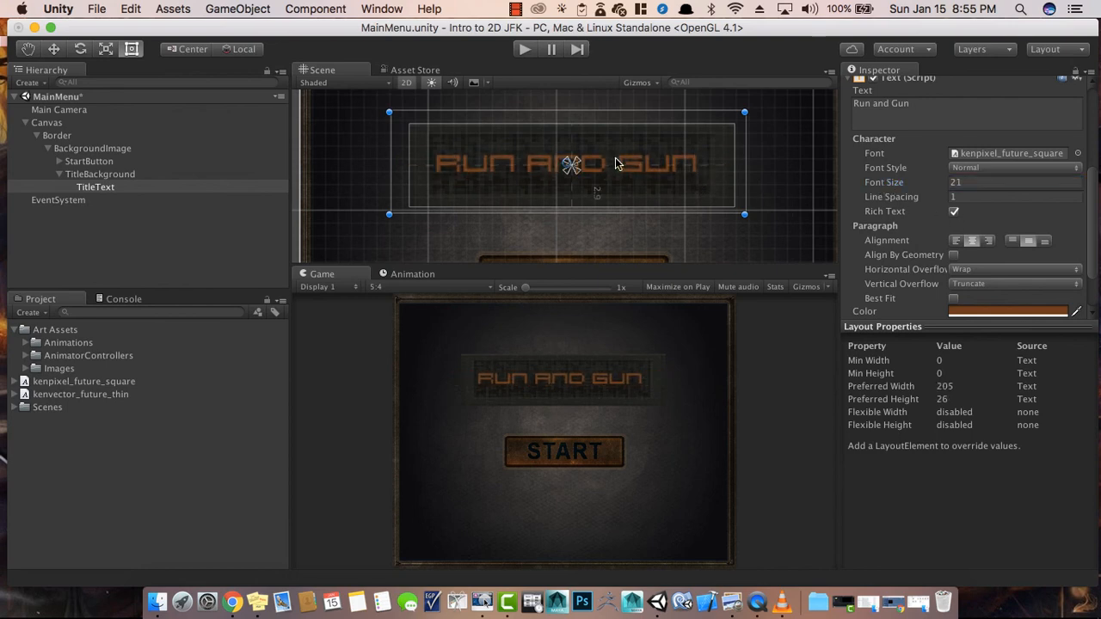
left_click_drag(615, 164, 618, 164)
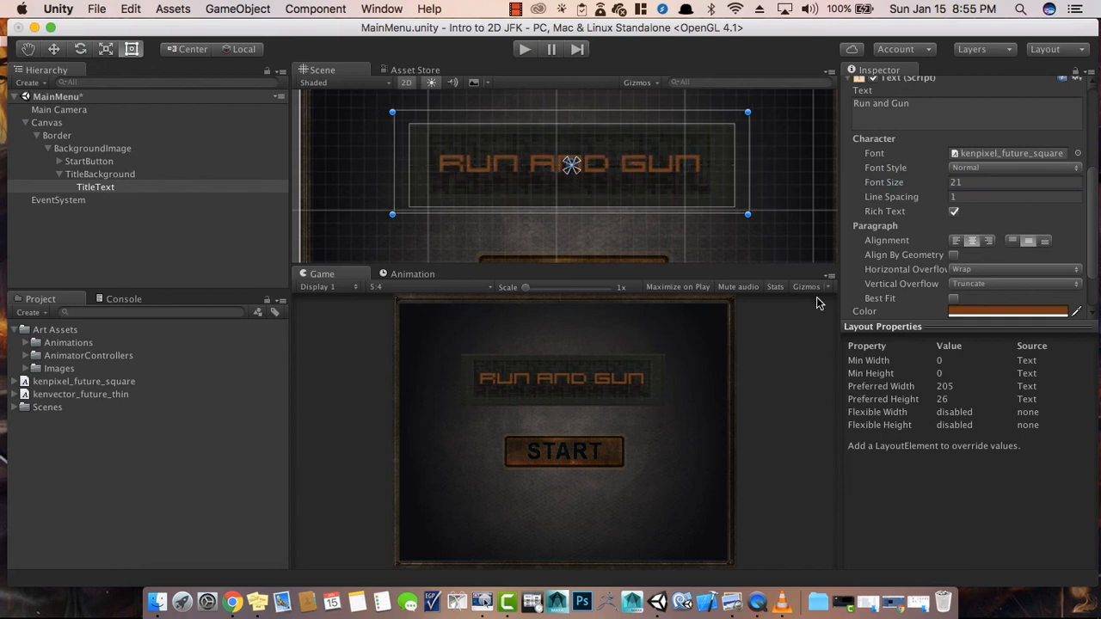
- Move TitleBackground with its text down until it sits just above the START button, and collapse it in the hierarchy
left_click(102, 175)
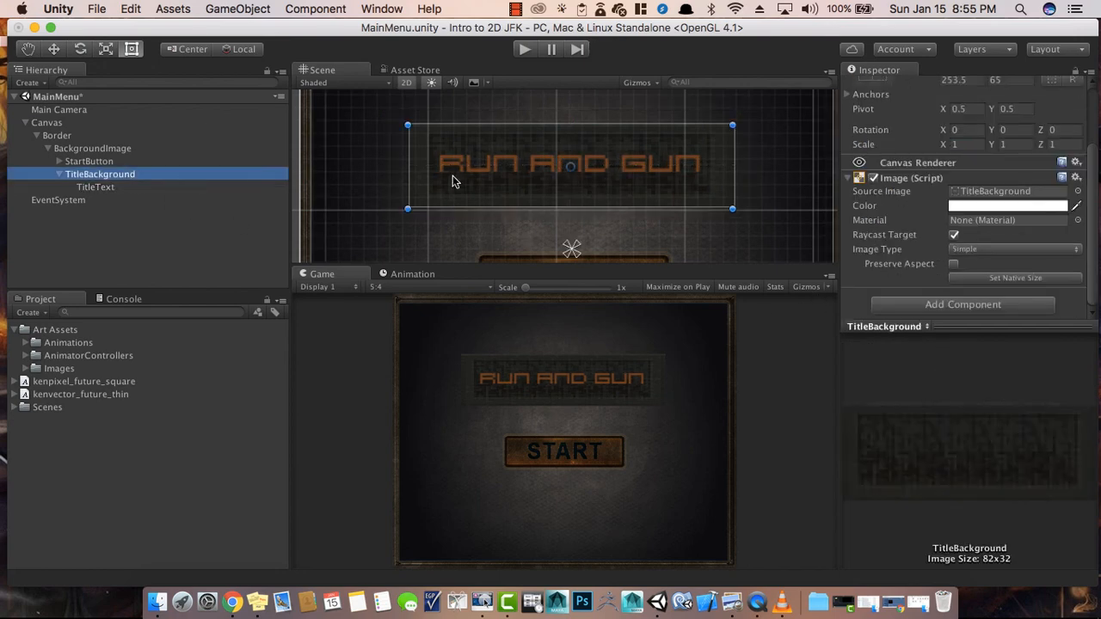
left_click_drag(490, 144, 488, 181)
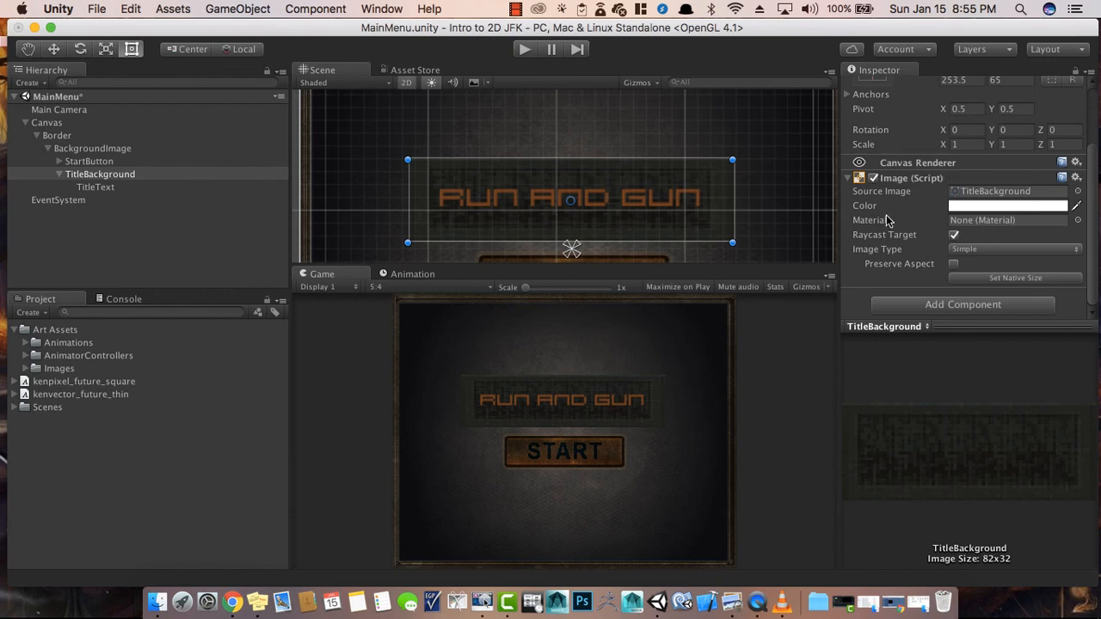
scroll(1089, 184, "up", 3)
scroll(1089, 184, "down", 3)
left_click(149, 203)
left_click(86, 187)
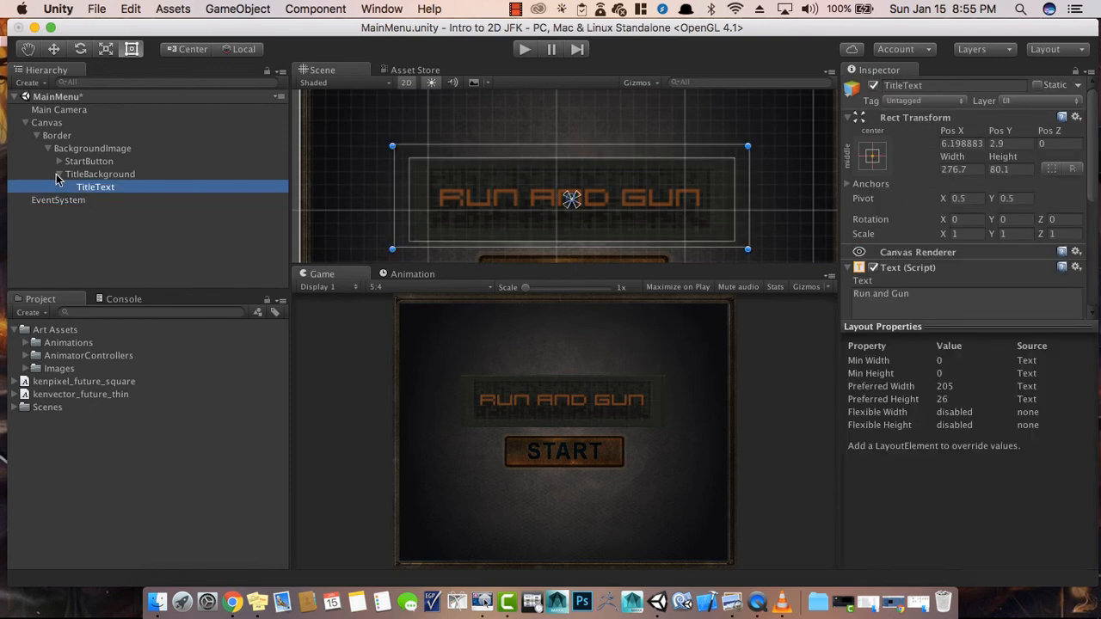
left_click(58, 174)
left_click(195, 245)
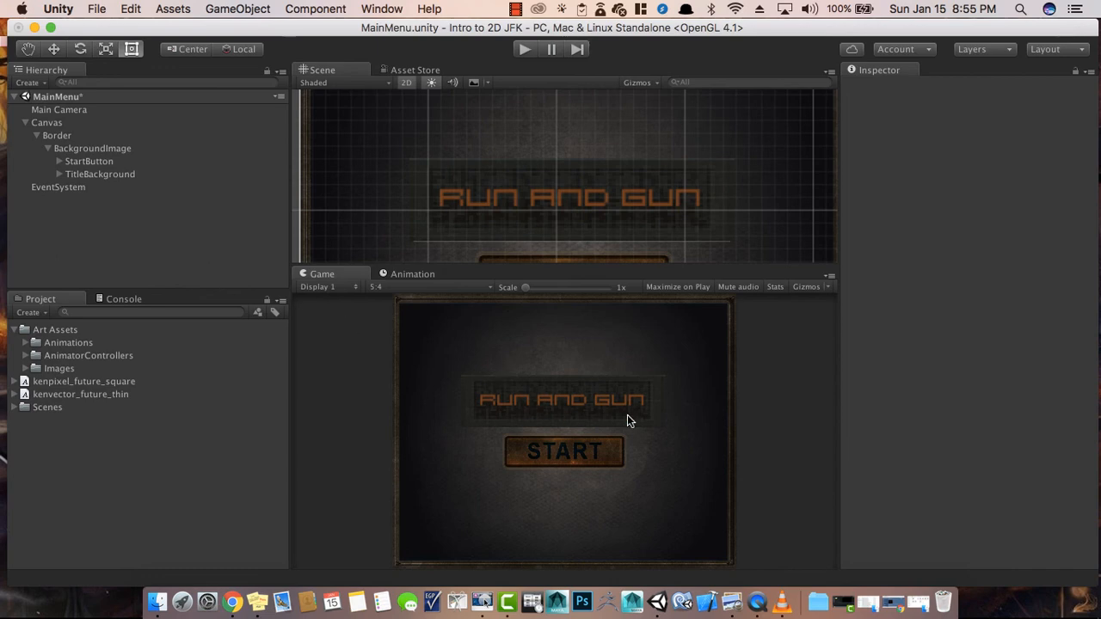
- Select StartButton and TitleBackground together and move both slightly down toward the middle of the background
left_click(68, 150)
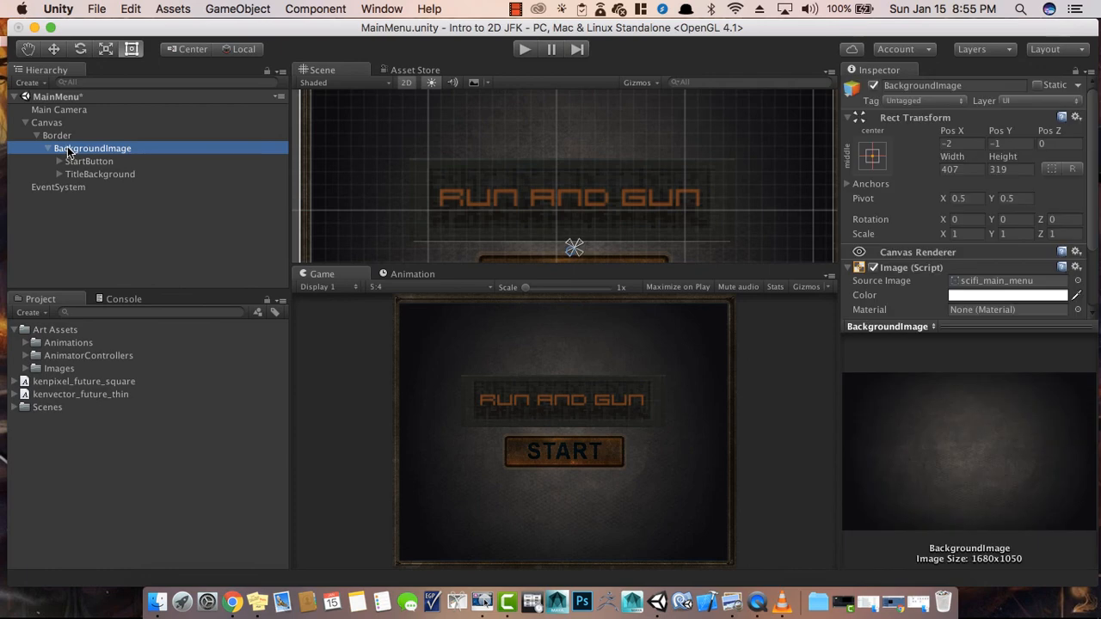
left_click(503, 189)
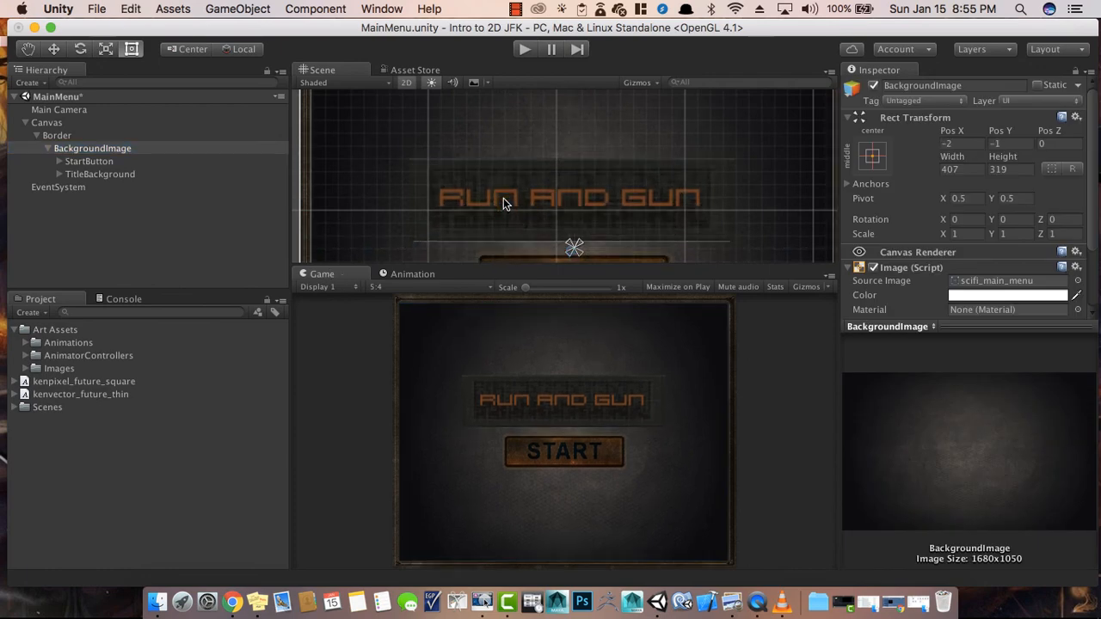
left_click(95, 162)
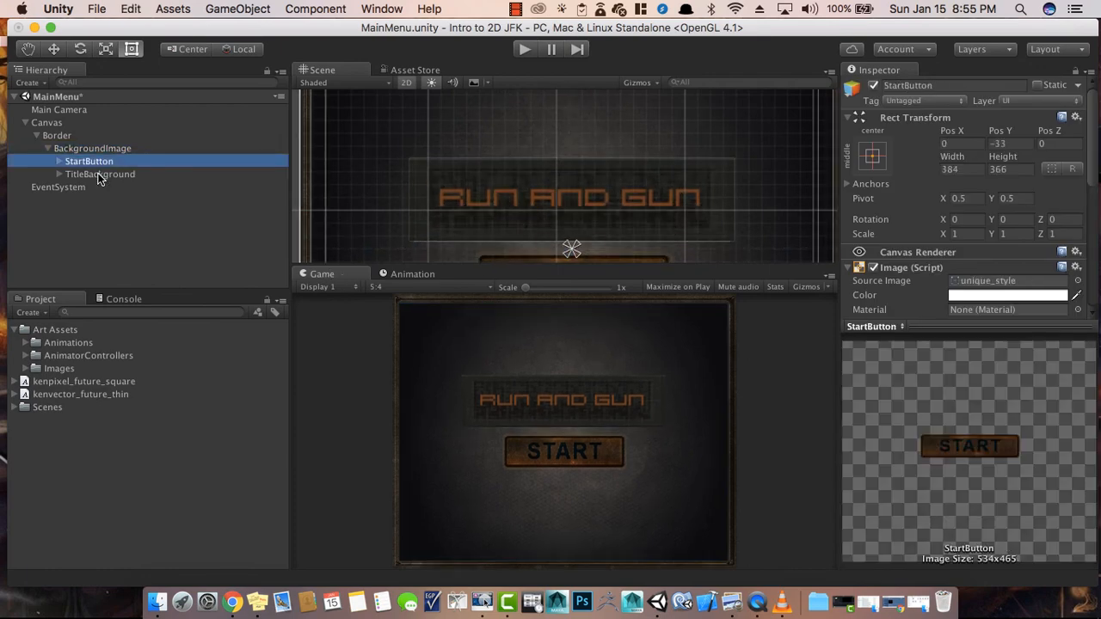
left_click(99, 174, "shift")
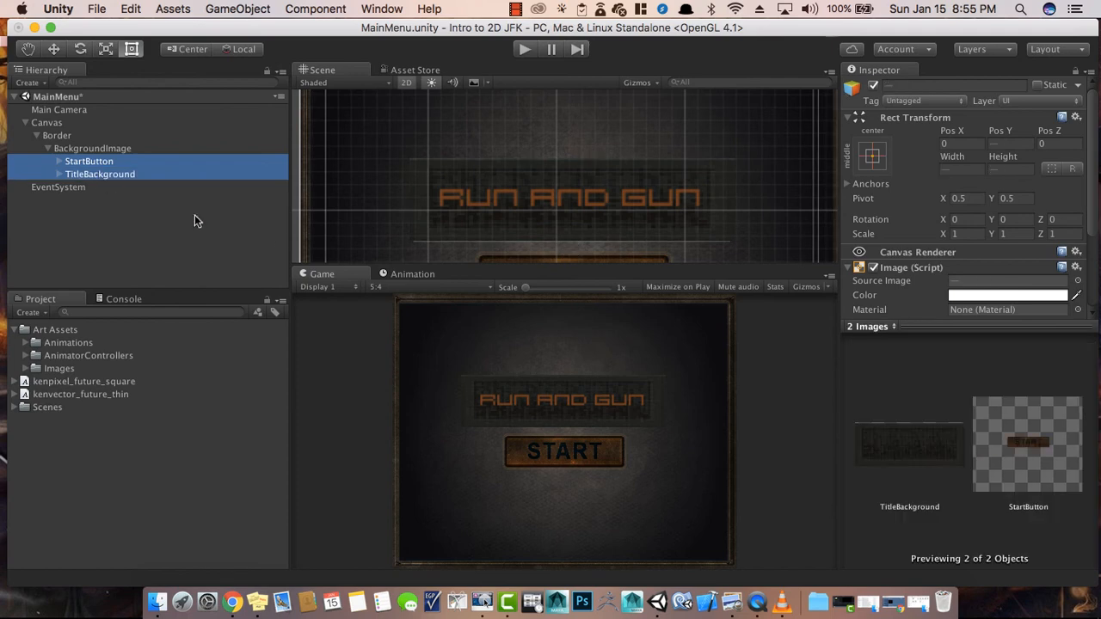
left_click(550, 427)
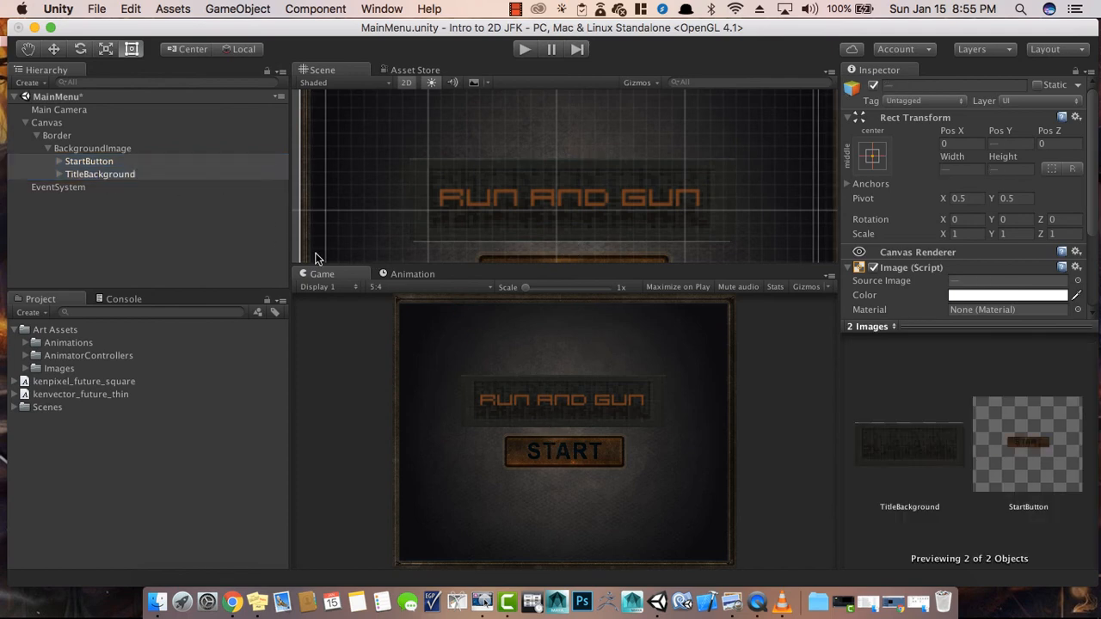
left_click_drag(554, 196, 555, 218)
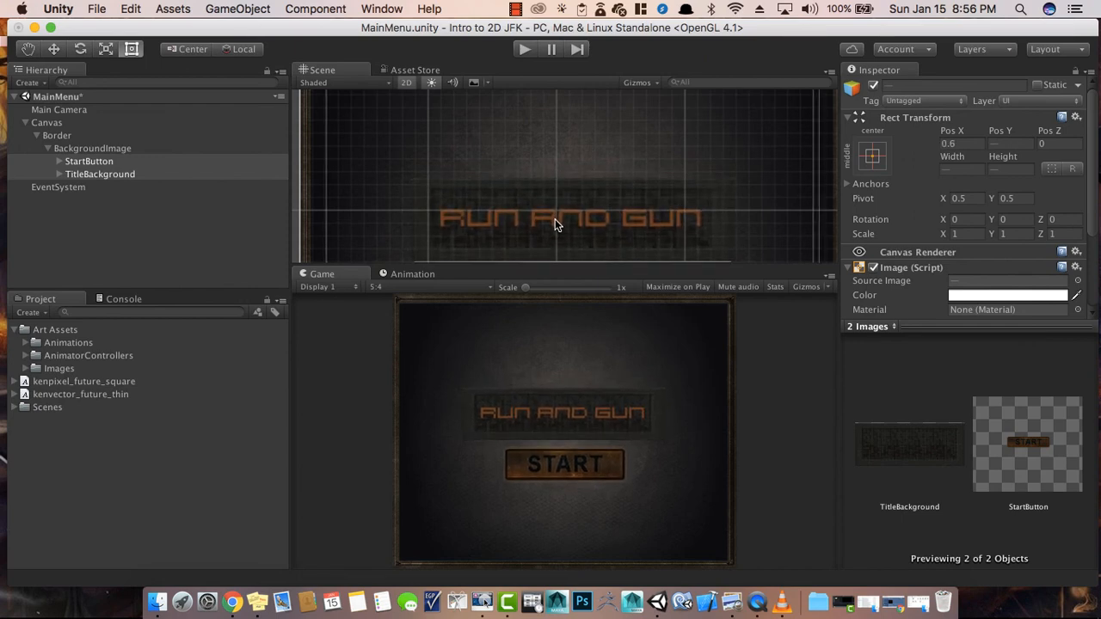
left_click(213, 218)
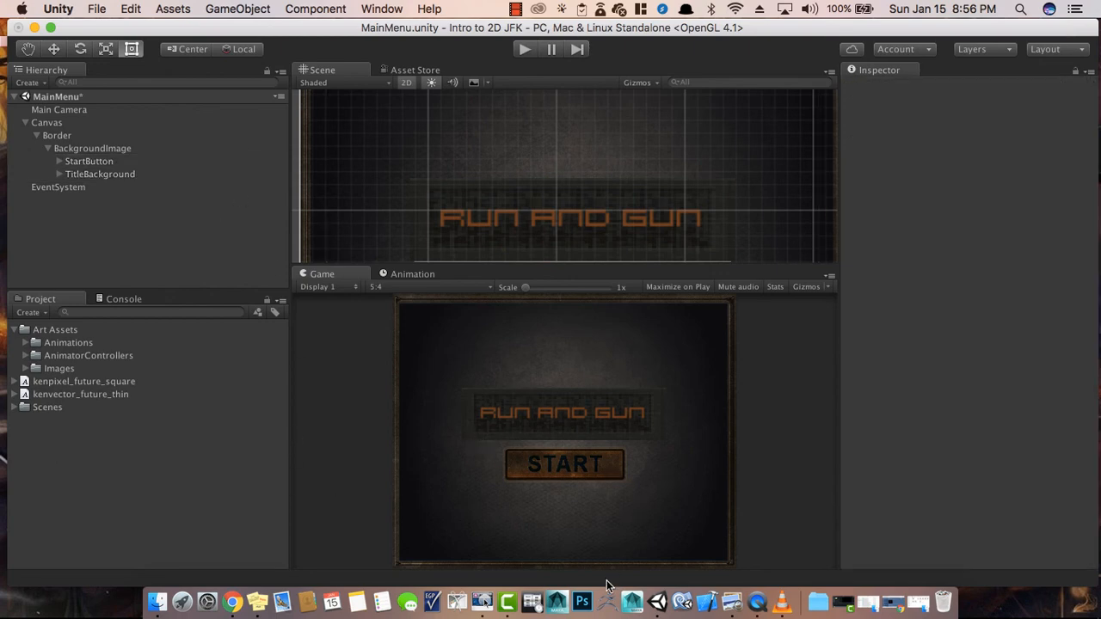
- Switch to Photoshop to review the list of topics covered in the video, move its window aside and return to Unity
right_click(583, 597)
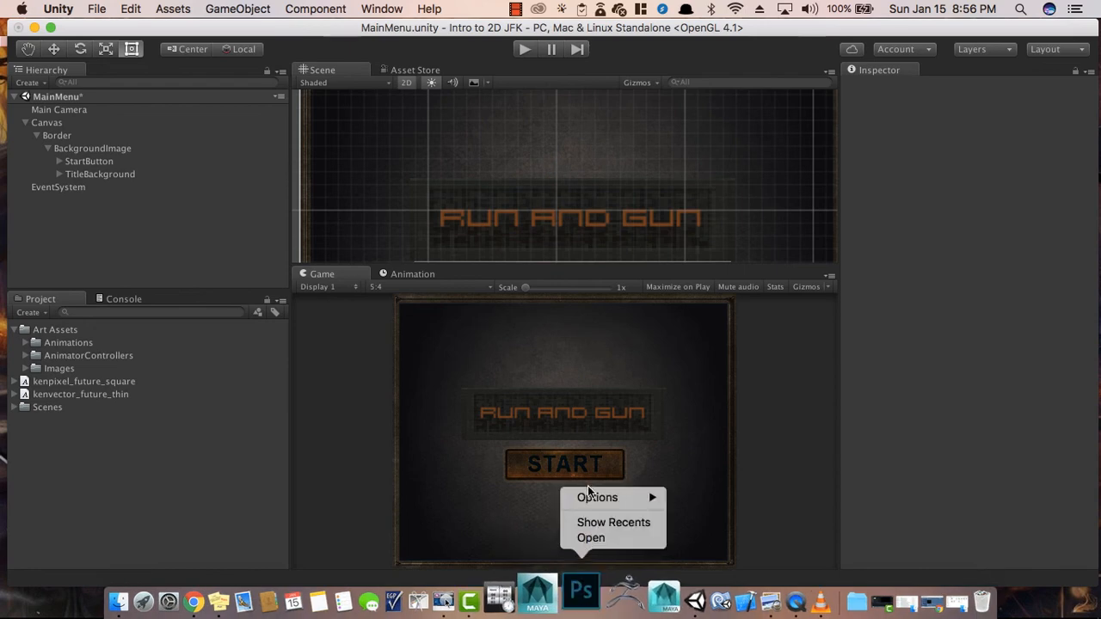
left_click(584, 597)
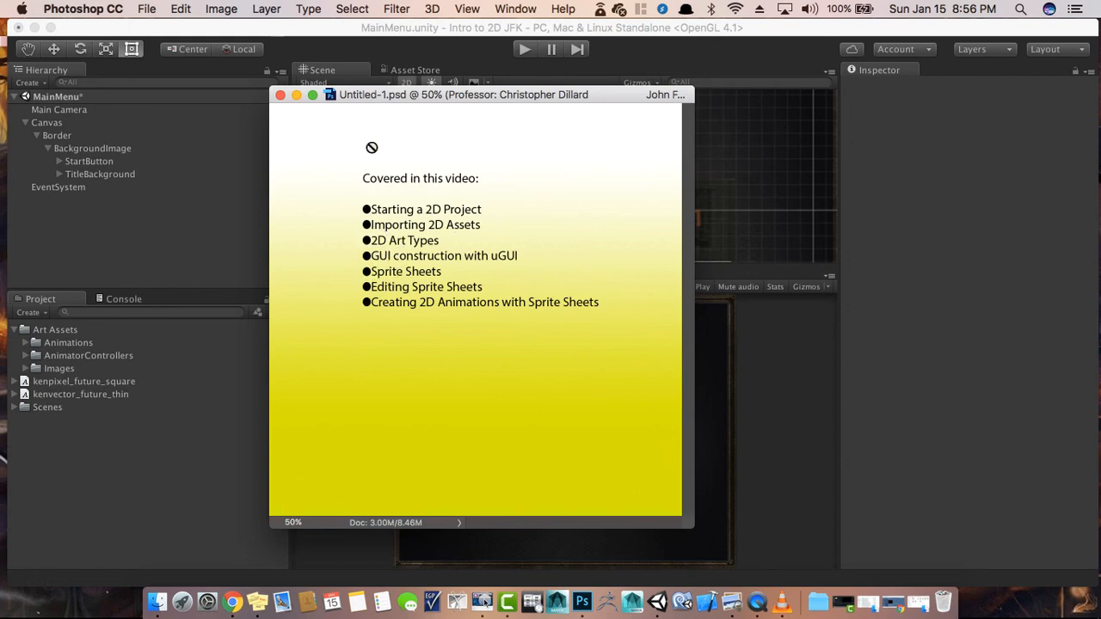
left_click_drag(361, 97, 1100, 121)
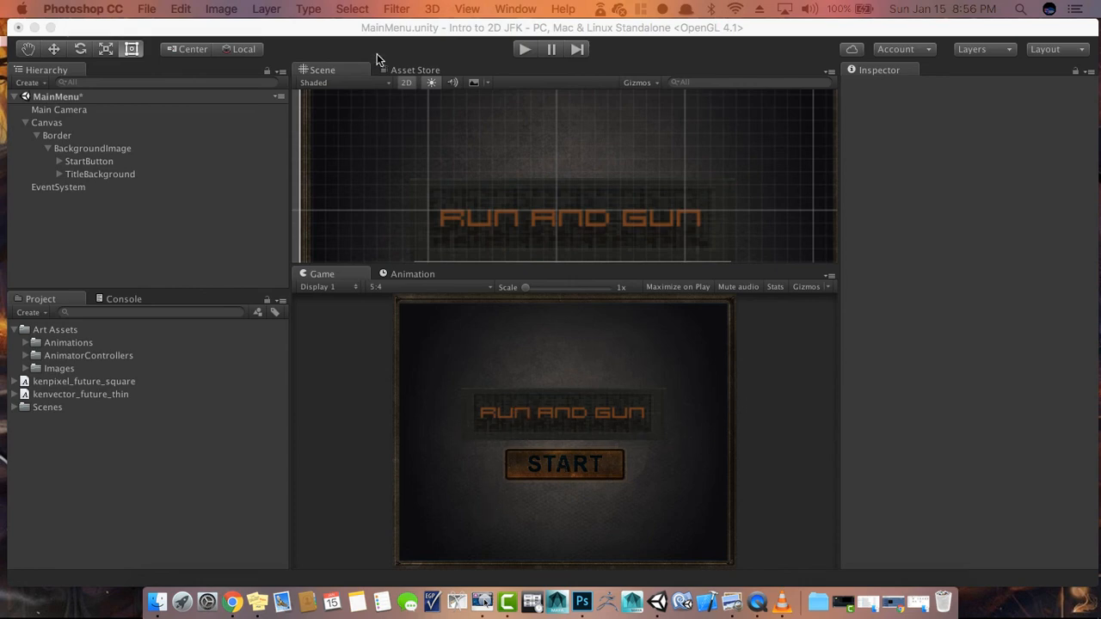
left_click(375, 29)
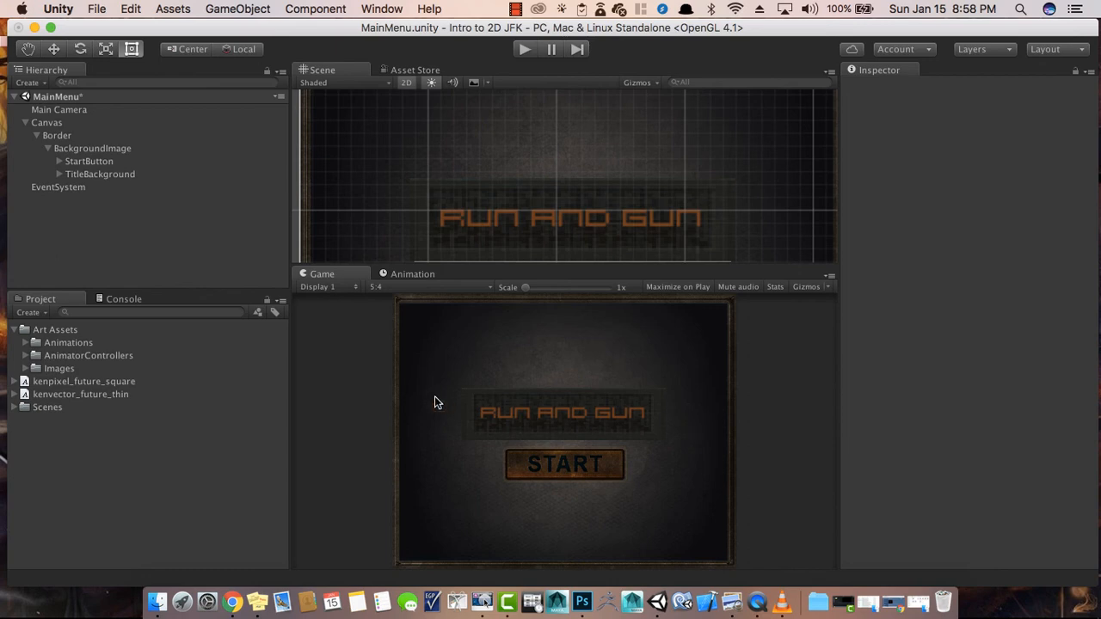
- Move the kenpixel_future_square and kenvector_future_thin fonts into the Art Assets folder and collapse the folder
left_click(50, 396)
left_click(60, 385)
left_click(60, 394, "shift")
left_click_drag(60, 394, 50, 332)
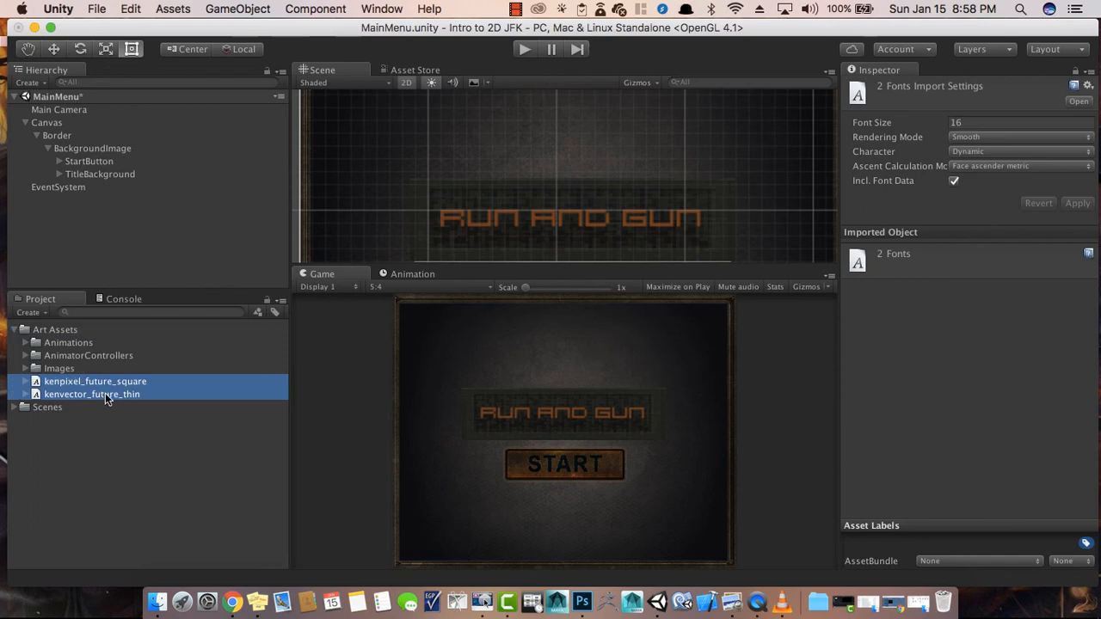
left_click(14, 329)
left_click(197, 403)
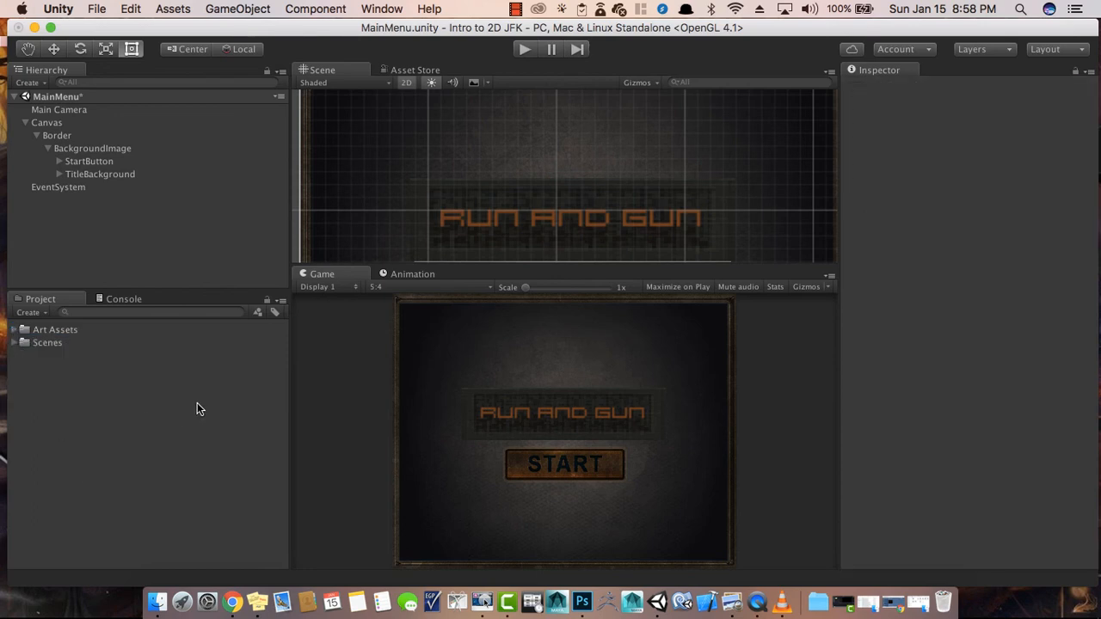
- Save the MainMenu scene, collapse the Canvas hierarchy and frame the whole menu in the scene view
left_click(97, 9)
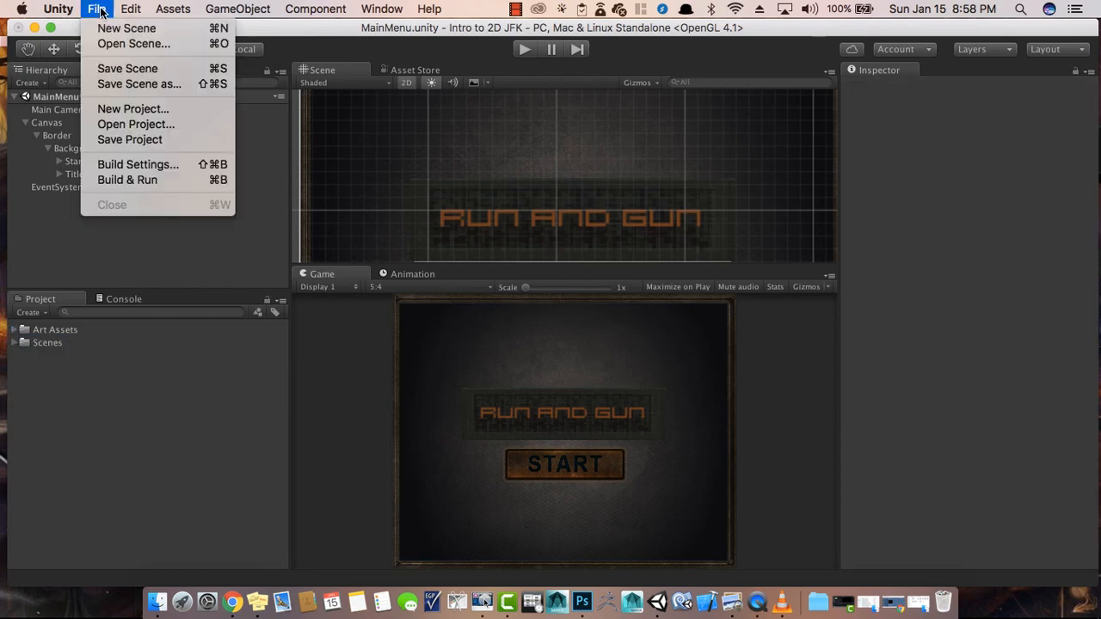
left_click(127, 69)
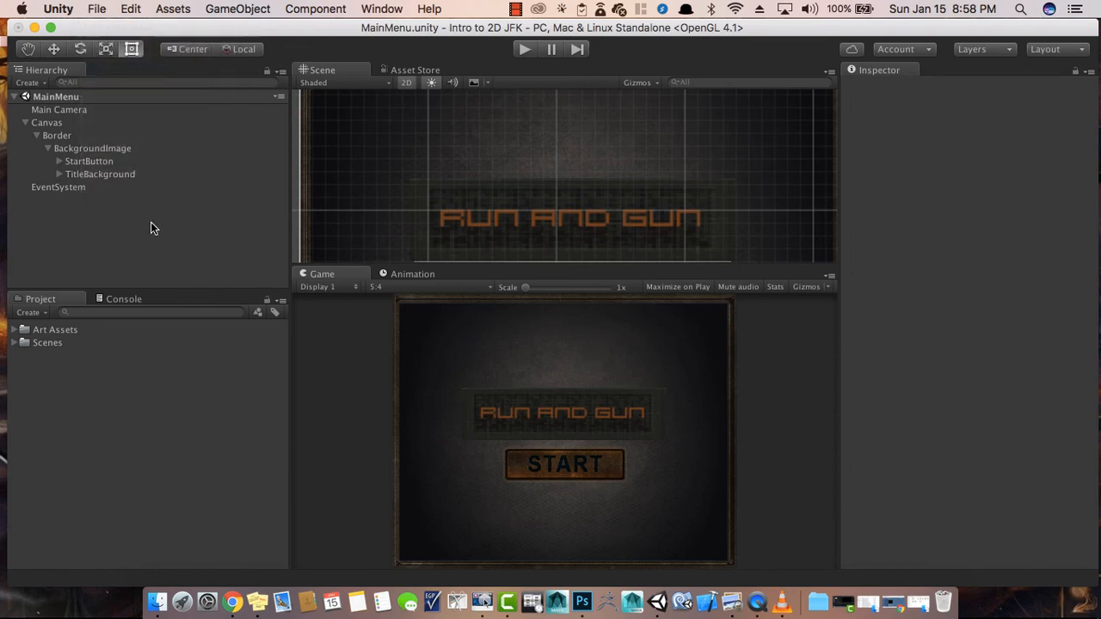
left_click(25, 123)
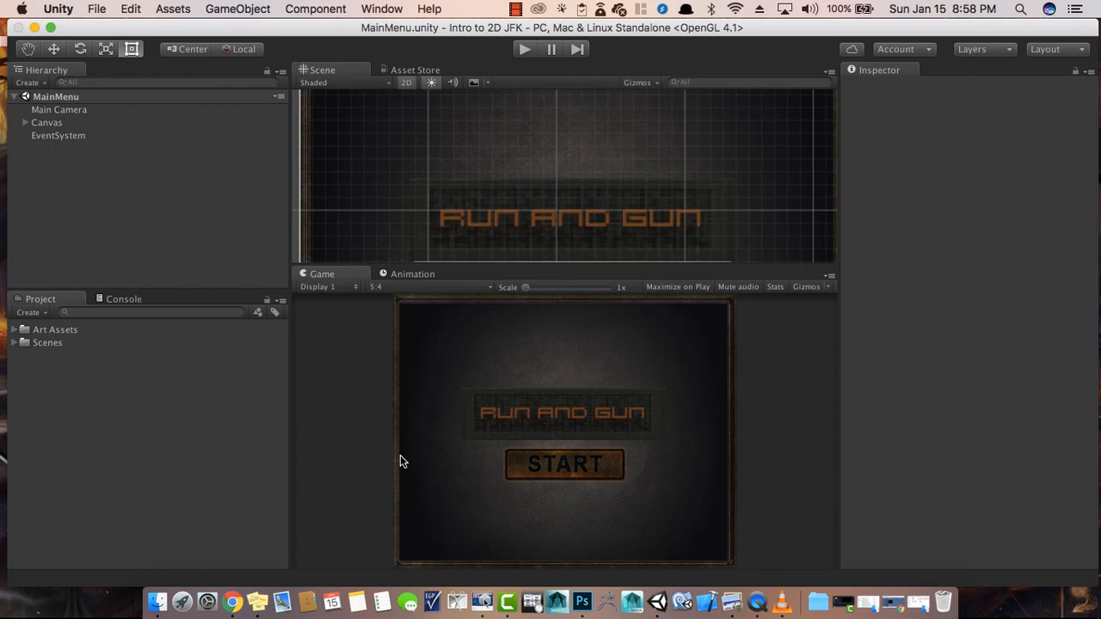
scroll(488, 209, "down", 10)
middle_click_drag(614, 218, 654, 181)
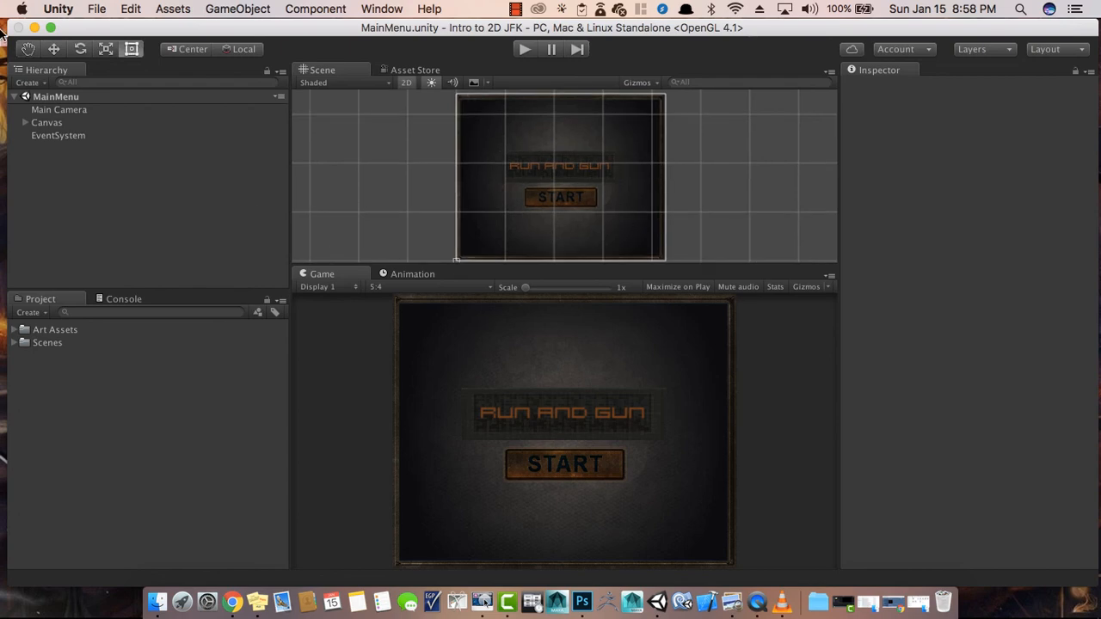